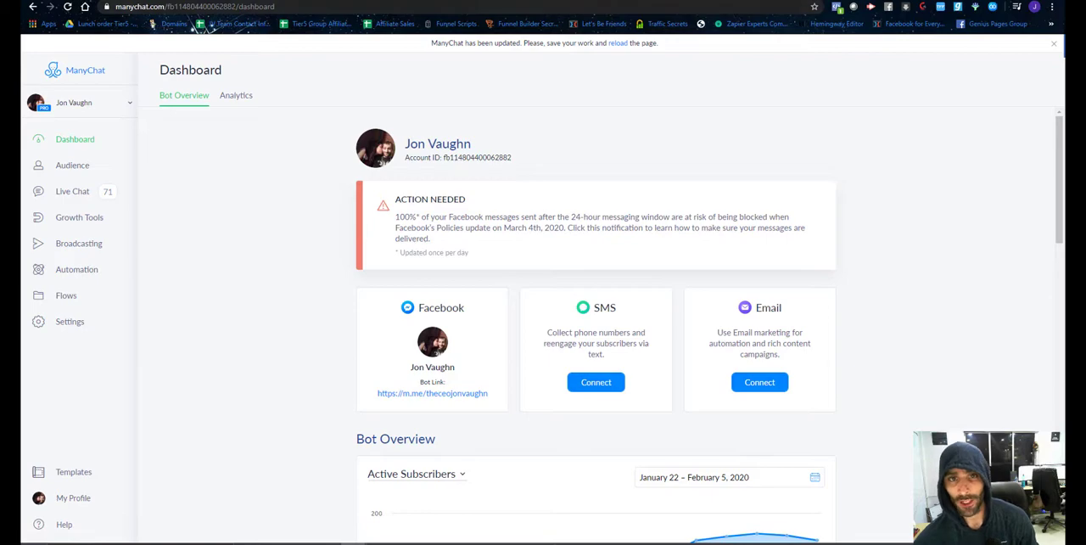
Switch to the checkout page and examine its contact and payment fields, Send to Messenger checkbox and order button.
{"action": "key", "text": "ctrl+Tab"}
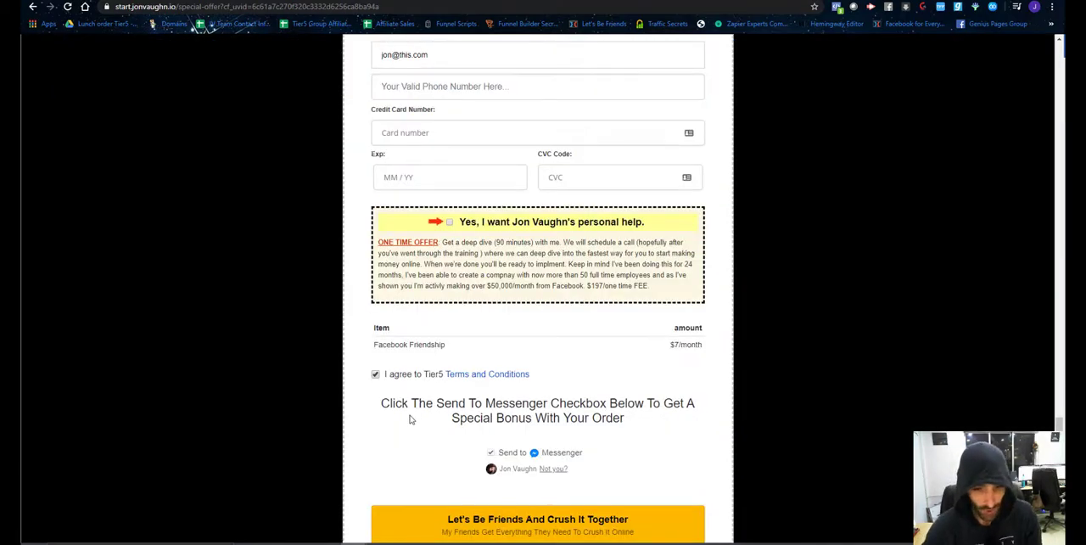
{"action": "scroll", "coordinate": [413, 417], "scroll_direction": "down", "scroll_amount": 2}
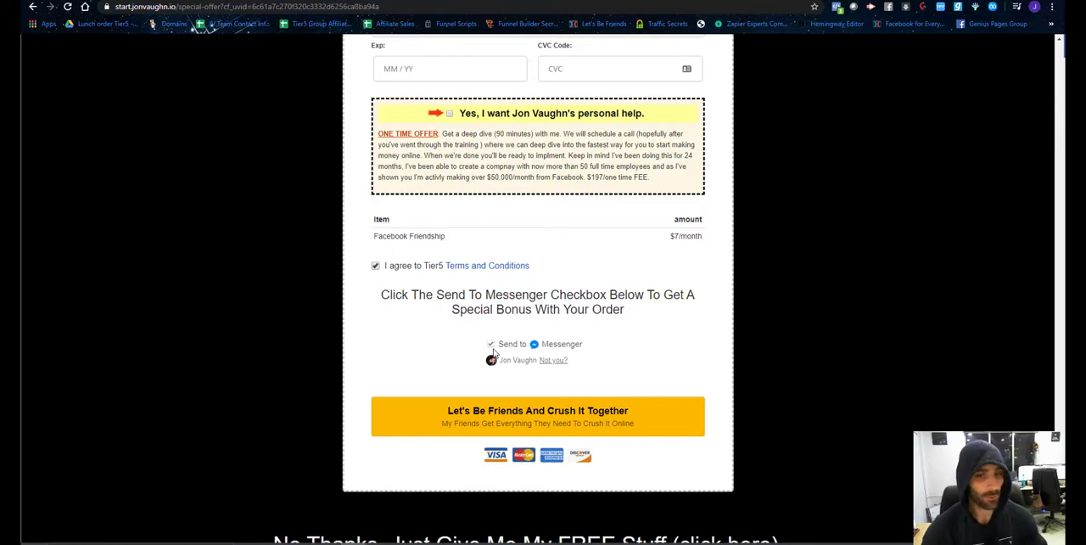
{"action": "scroll", "coordinate": [543, 322], "scroll_direction": "up", "scroll_amount": 5}
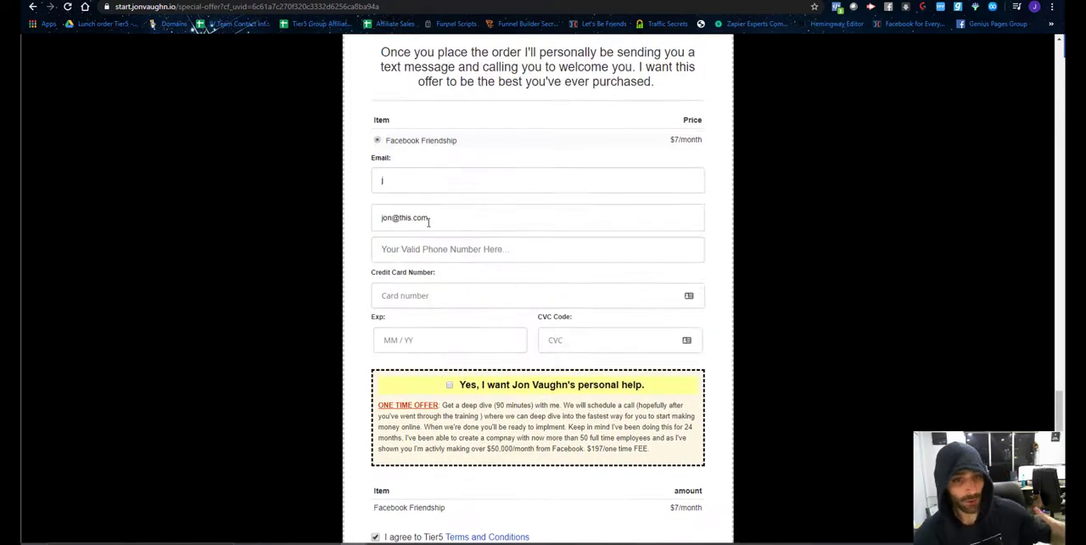
{"action": "triple_click", "coordinate": [440, 222]}
{"action": "left_click", "coordinate": [517, 251]}
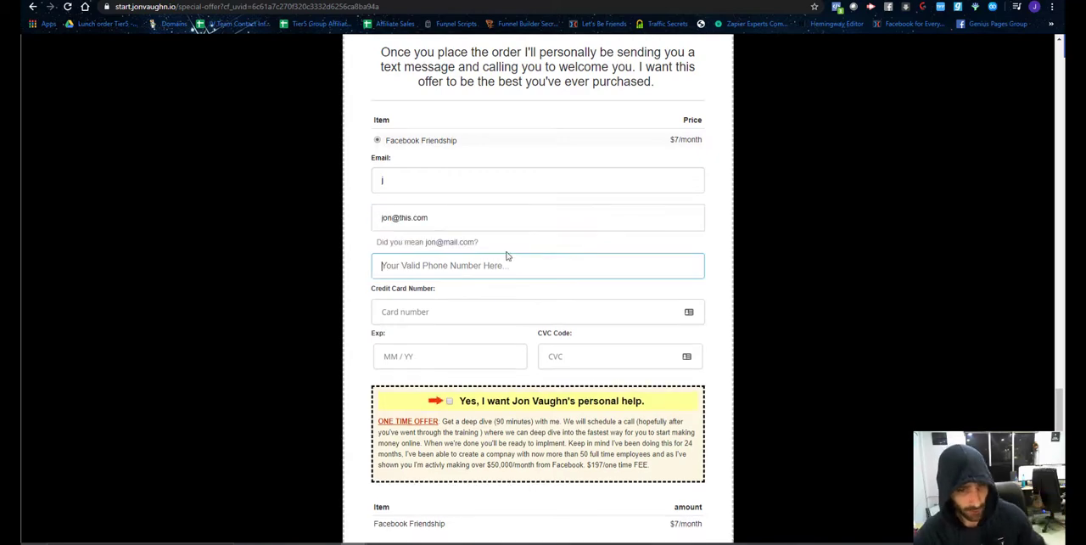
{"action": "scroll", "coordinate": [509, 271], "scroll_direction": "down", "scroll_amount": 5}
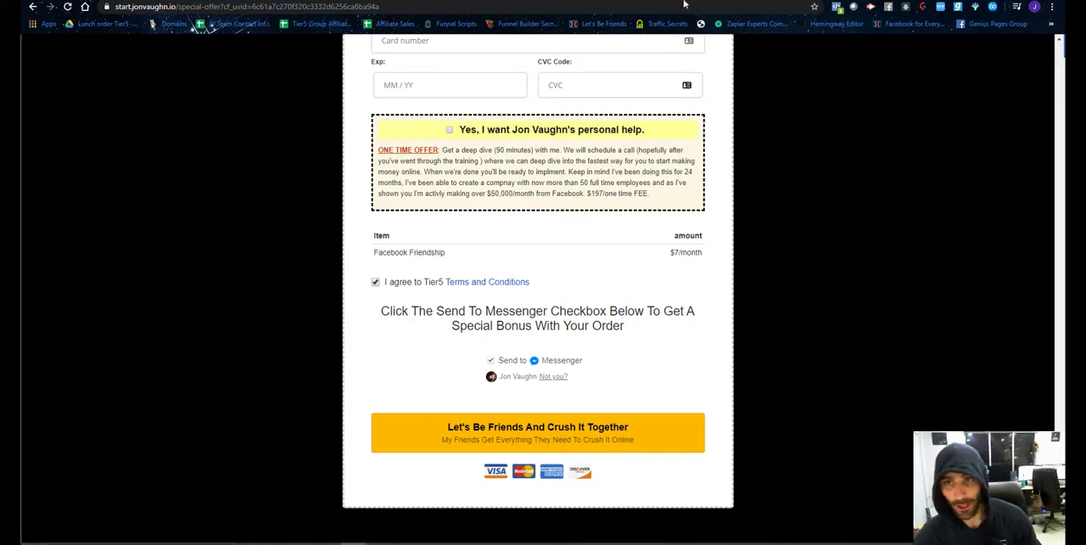
Switch to ManyChat and open the $7 Checkout Checkbox flow stored in the website's Funnel folder.
{"action": "left_click", "coordinate": [747, 1]}
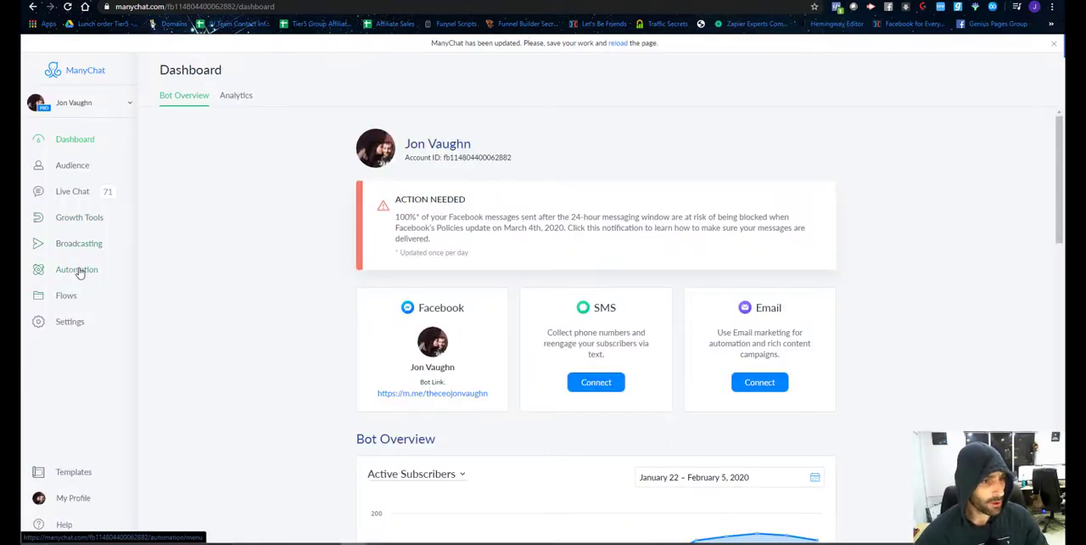
{"action": "left_click", "coordinate": [65, 296]}
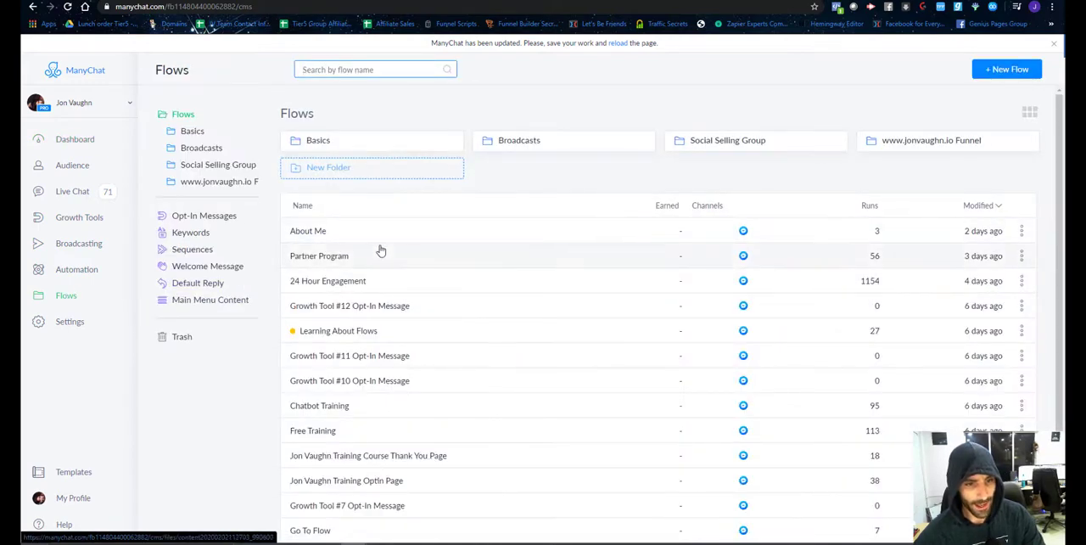
{"action": "scroll", "coordinate": [381, 248], "scroll_direction": "down", "scroll_amount": 2}
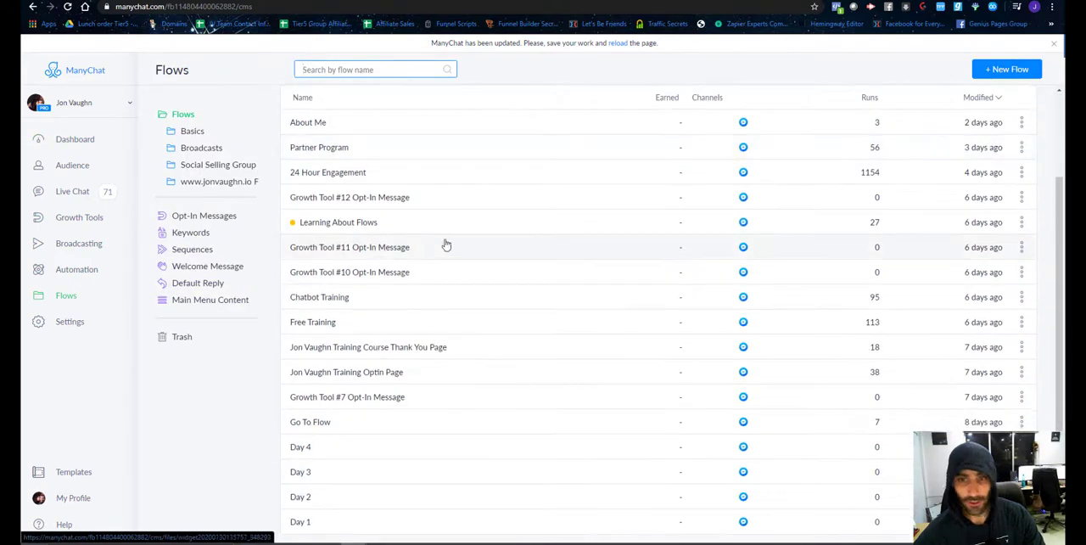
{"action": "scroll", "coordinate": [381, 246], "scroll_direction": "up", "scroll_amount": 2}
{"action": "left_click", "coordinate": [914, 153]}
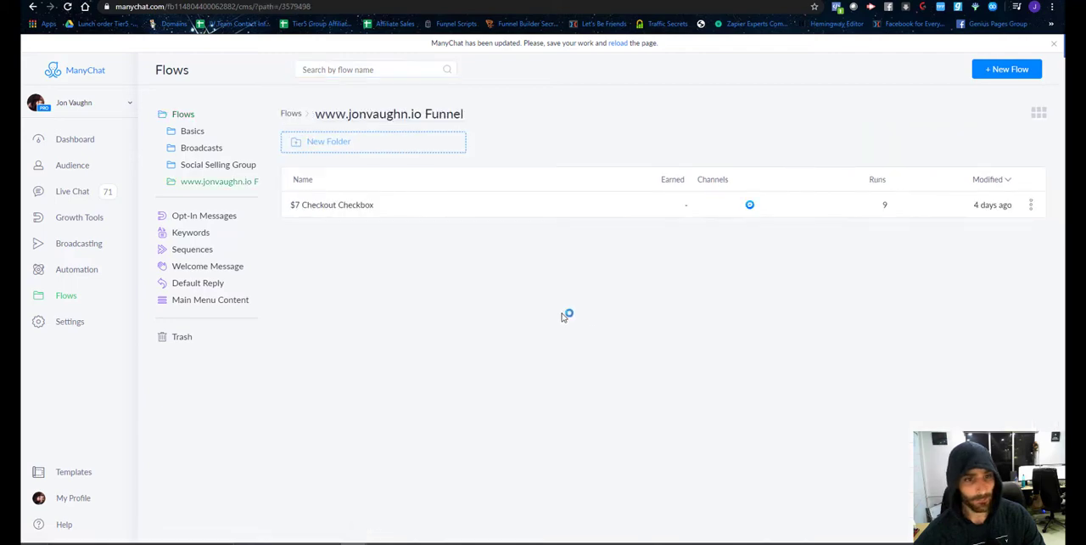
{"action": "left_click", "coordinate": [320, 209]}
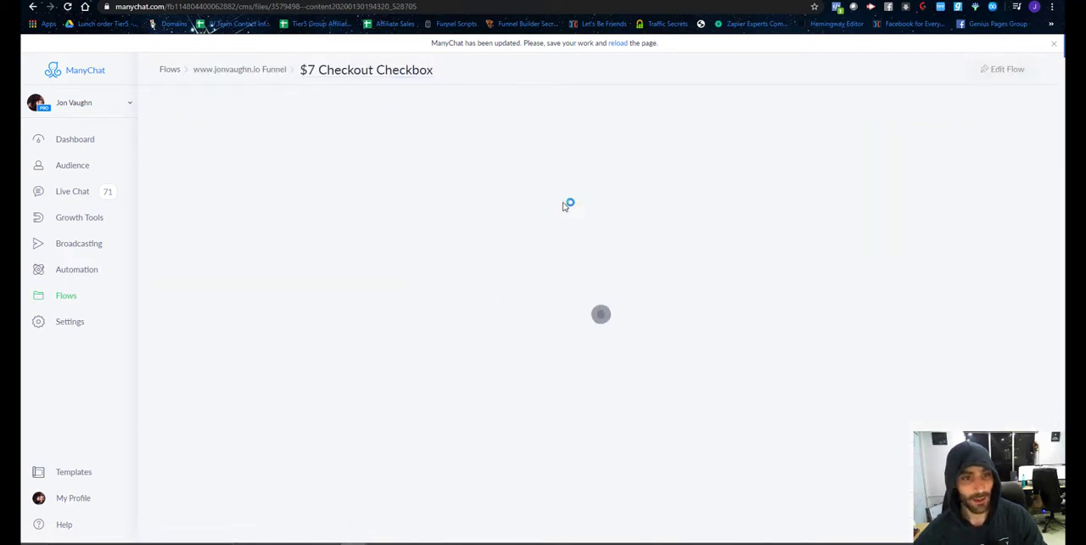
Examine the flow's starting action and first messages, and open the flow for editing.
{"action": "scroll", "coordinate": [807, 208], "scroll_direction": "up", "scroll_amount": 1}
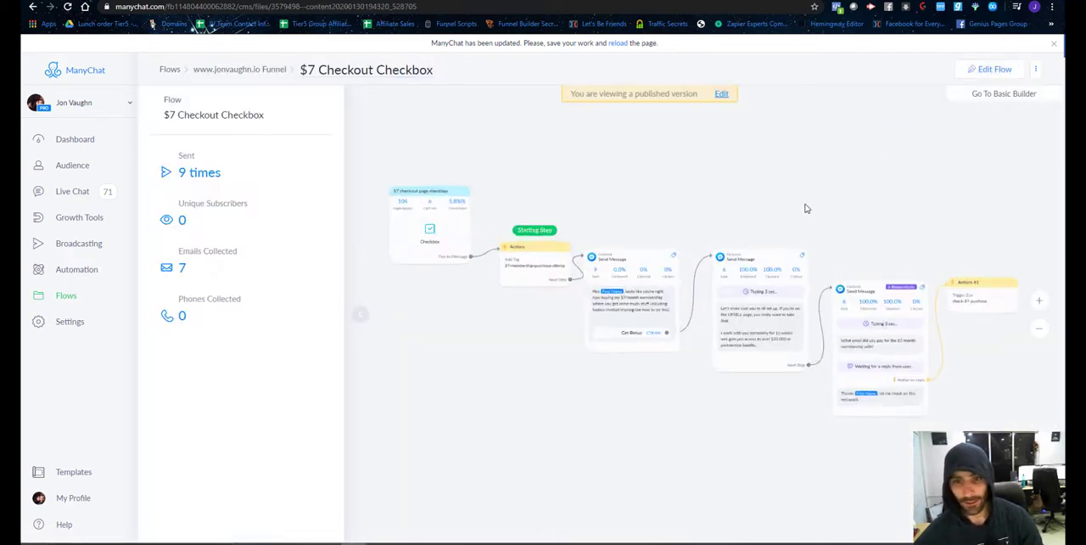
{"action": "left_click_drag", "start_coordinate": [510, 404], "coordinate": [433, 375]}
{"action": "scroll", "coordinate": [504, 368], "scroll_direction": "up", "scroll_amount": 5}
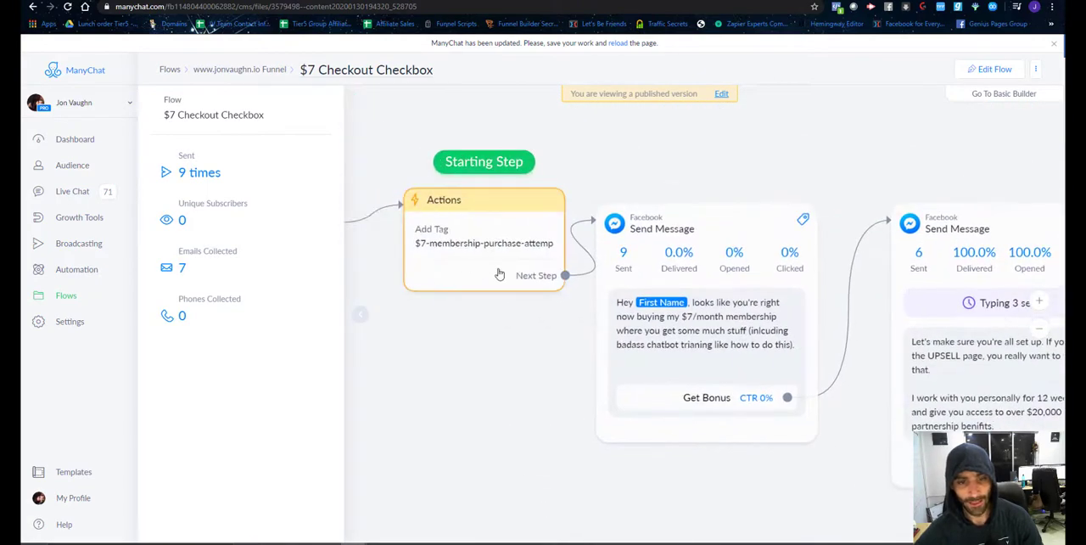
{"action": "scroll", "coordinate": [747, 443], "scroll_direction": "down", "scroll_amount": 2}
{"action": "left_click", "coordinate": [991, 69]}
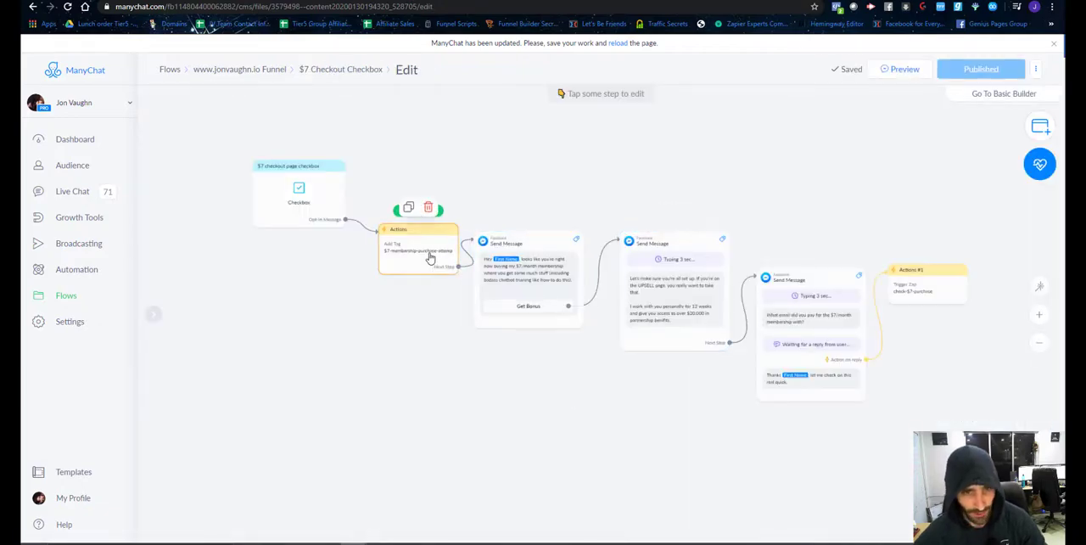
Make the first Send Message the starting step, move the Add Tag action above the chain and delete its link to that message.
{"action": "left_click_drag", "start_coordinate": [424, 211], "coordinate": [490, 268]}
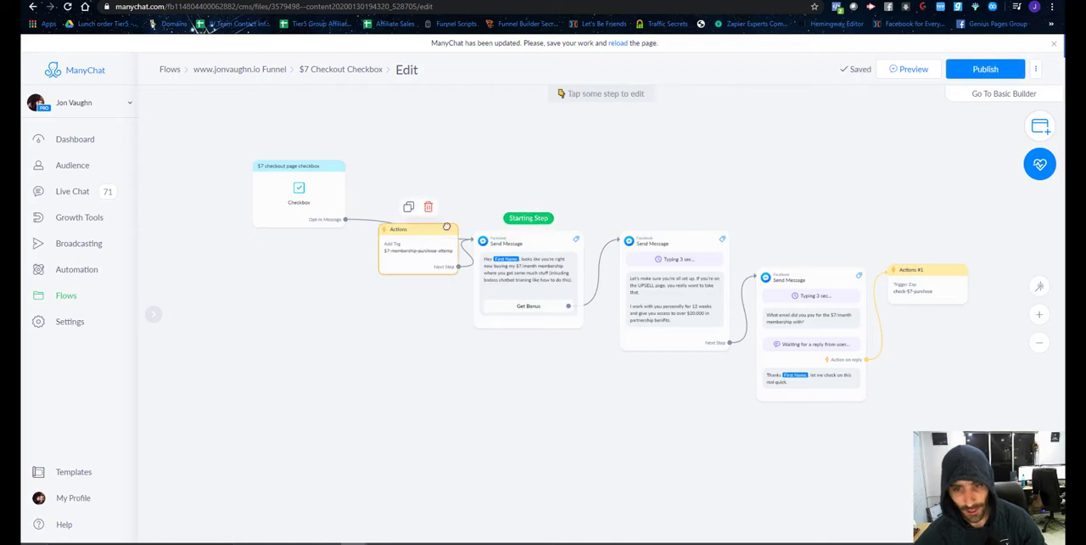
{"action": "left_click_drag", "start_coordinate": [430, 240], "coordinate": [668, 157]}
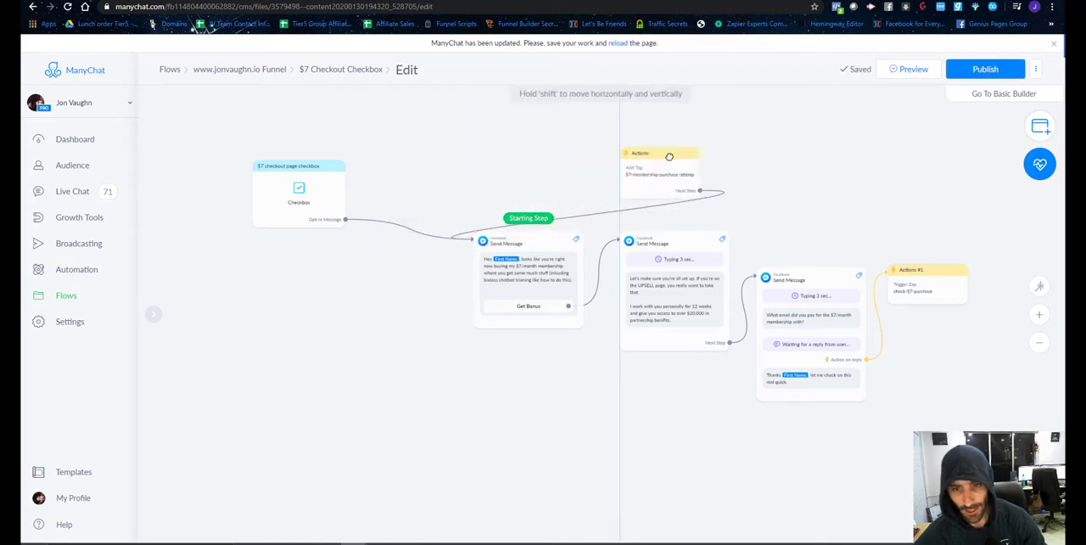
{"action": "left_click", "coordinate": [583, 195]}
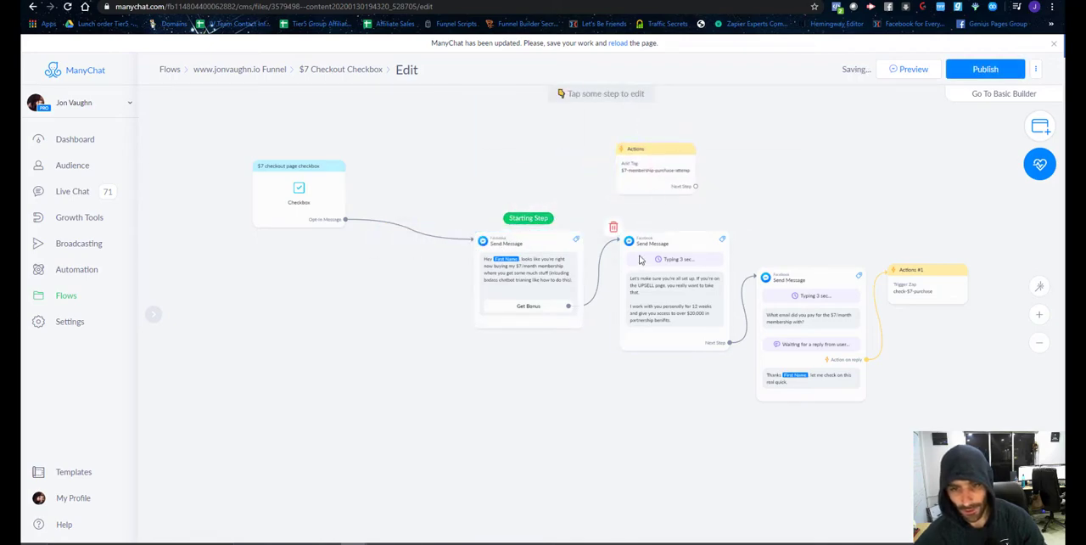
Insert the Add Tag action between the first message's Get Bonus button and the UPSELL message, and publish the flow.
{"action": "left_click_drag", "start_coordinate": [557, 243], "coordinate": [462, 239]}
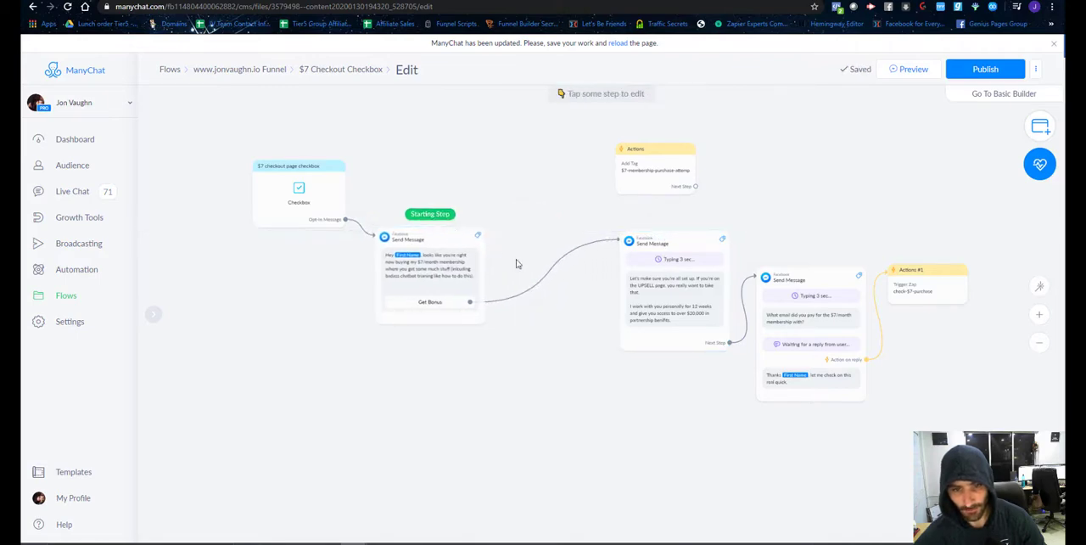
{"action": "left_click", "coordinate": [544, 259]}
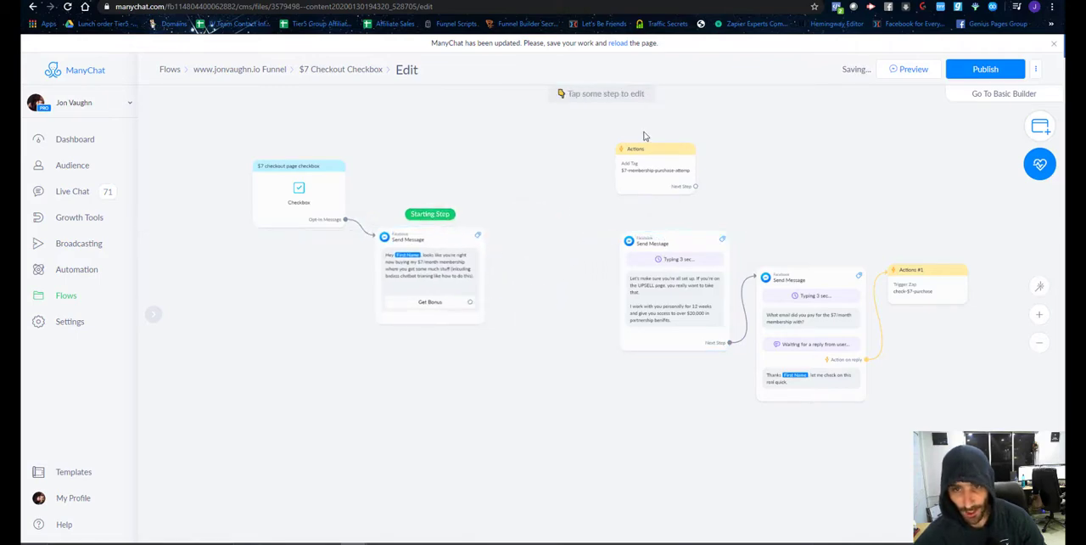
{"action": "left_click_drag", "start_coordinate": [650, 162], "coordinate": [546, 255]}
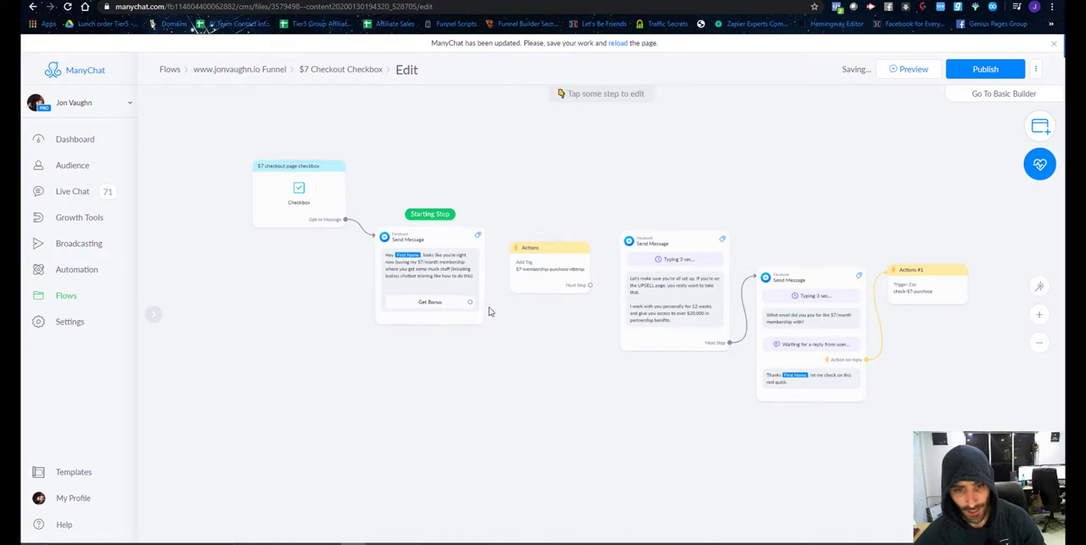
{"action": "left_click_drag", "start_coordinate": [469, 302], "coordinate": [527, 278]}
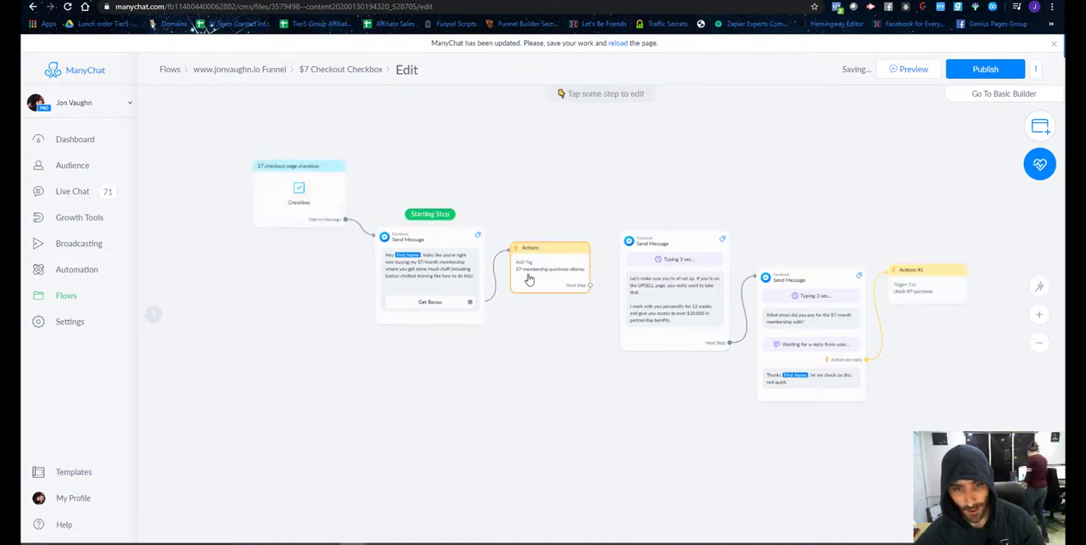
{"action": "left_click_drag", "start_coordinate": [591, 289], "coordinate": [641, 273]}
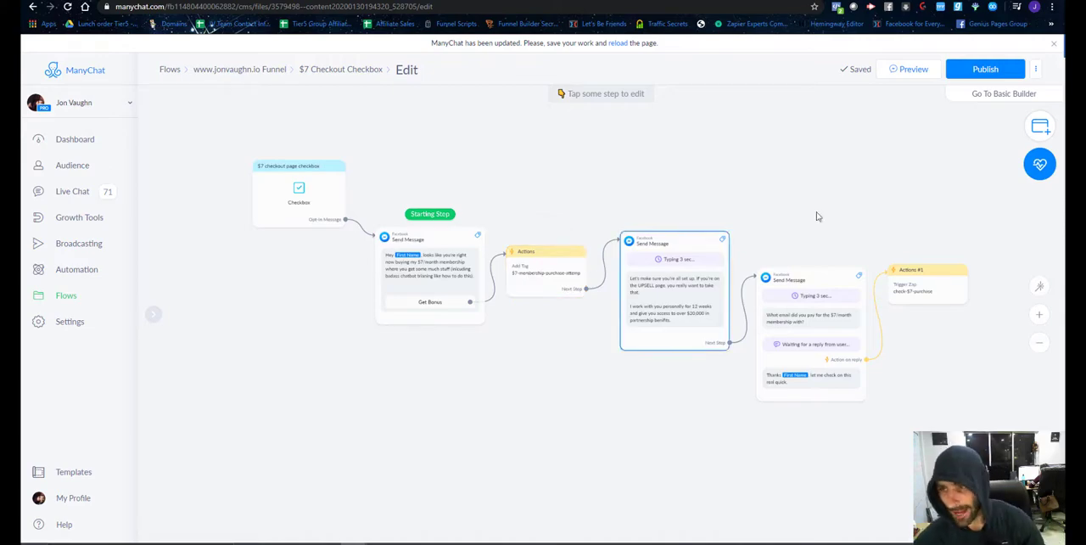
{"action": "left_click", "coordinate": [961, 75]}
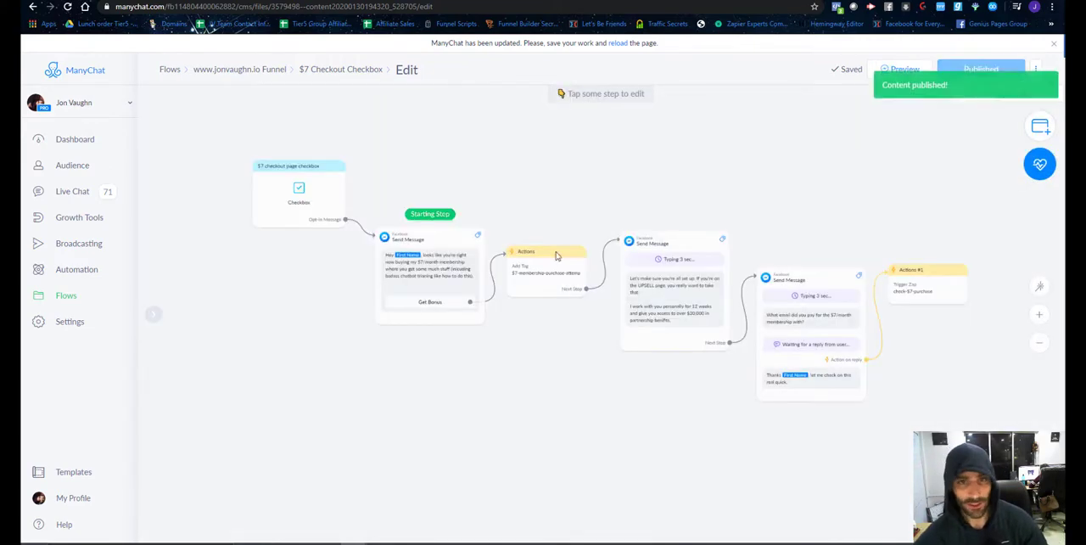
Check the bot's $7/month membership message and its Get Bonus button in the Facebook chat, referring back to the checkout page.
{"action": "scroll", "coordinate": [798, 476], "scroll_direction": "up", "scroll_amount": 5}
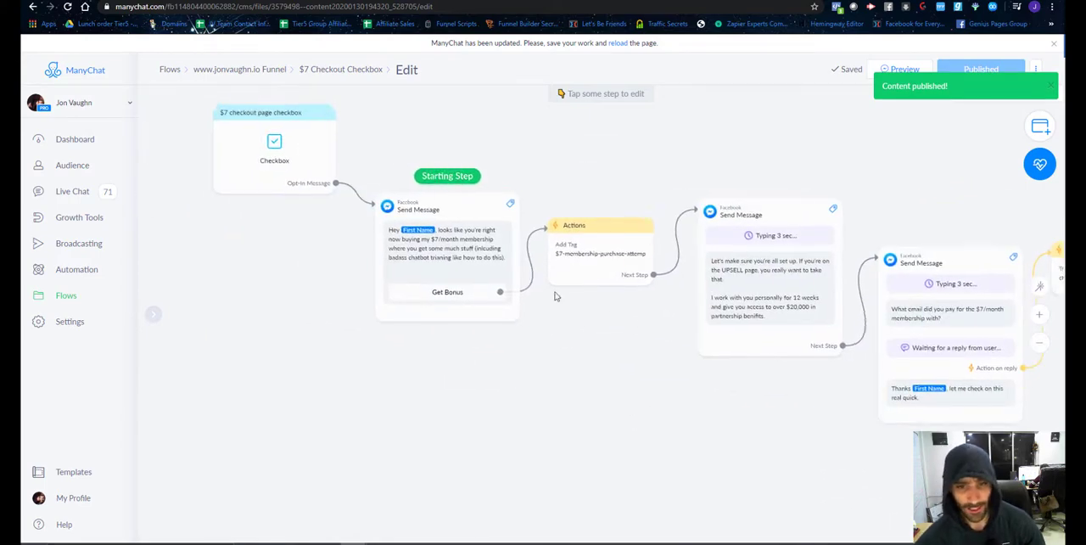
{"action": "left_click", "coordinate": [496, 1]}
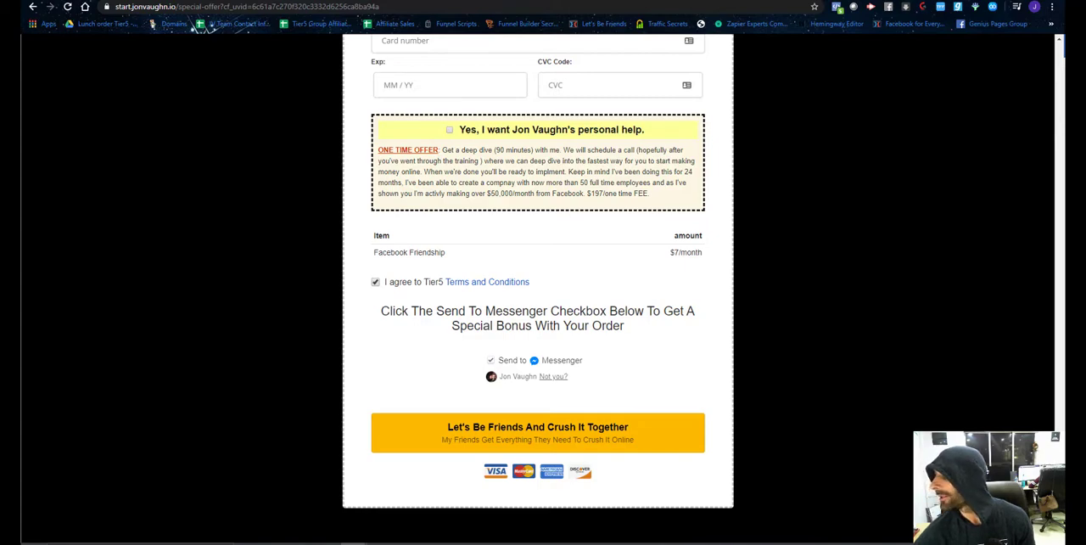
{"action": "left_click_drag", "start_coordinate": [1085, 2], "coordinate": [841, 74]}
{"action": "left_click", "coordinate": [1085, 68]}
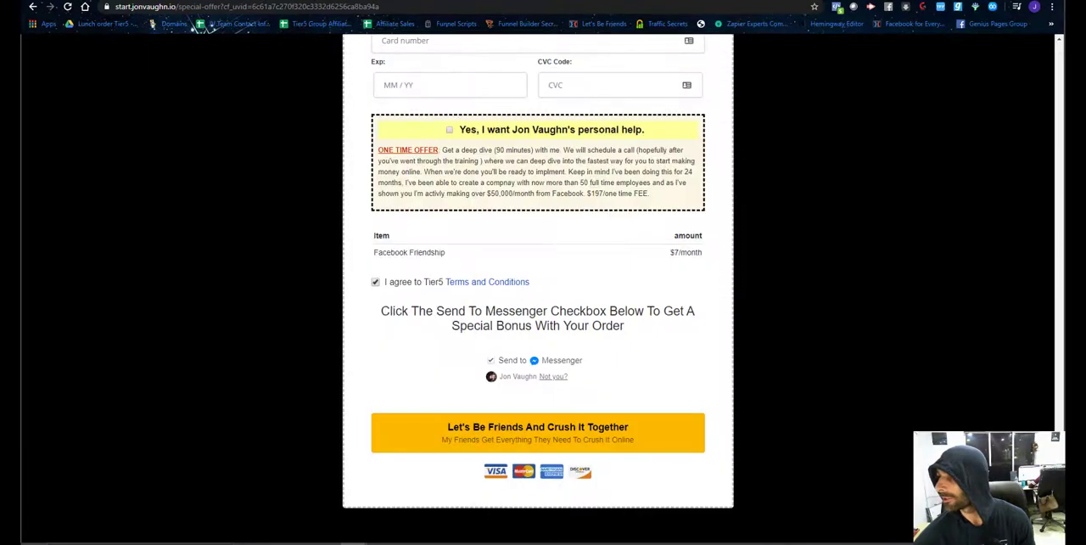
{"action": "left_click", "coordinate": [938, 0]}
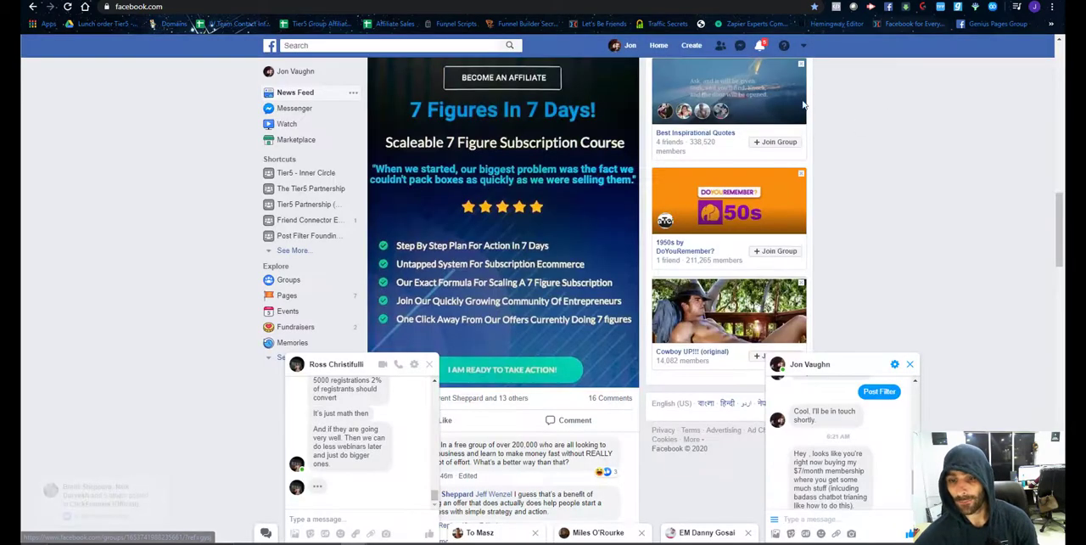
{"action": "scroll", "coordinate": [848, 416], "scroll_direction": "down", "scroll_amount": 1}
{"action": "scroll", "coordinate": [822, 466], "scroll_direction": "up", "scroll_amount": 1}
{"action": "scroll", "coordinate": [829, 431], "scroll_direction": "down", "scroll_amount": 2}
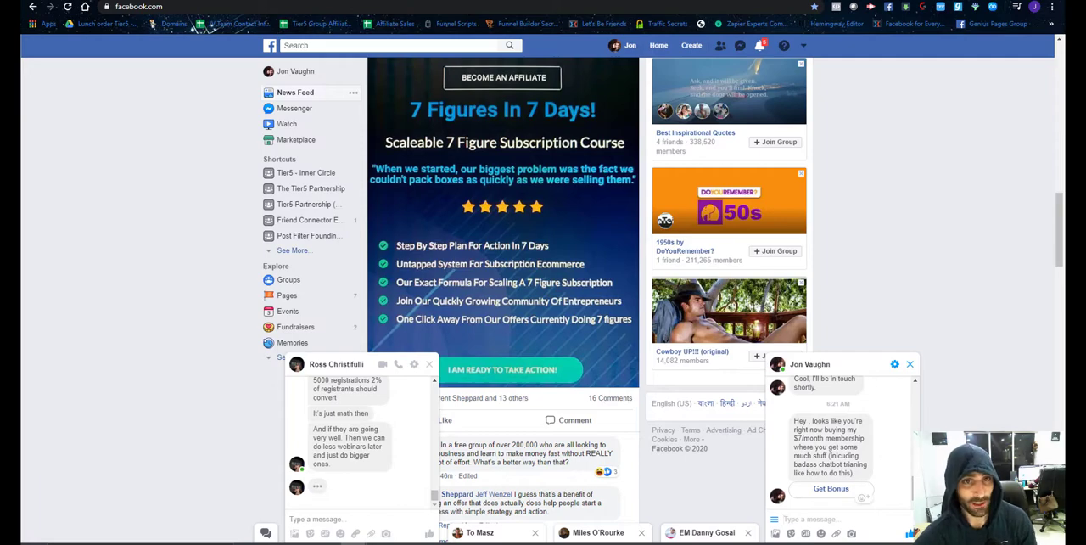
{"action": "left_click", "coordinate": [323, 2]}
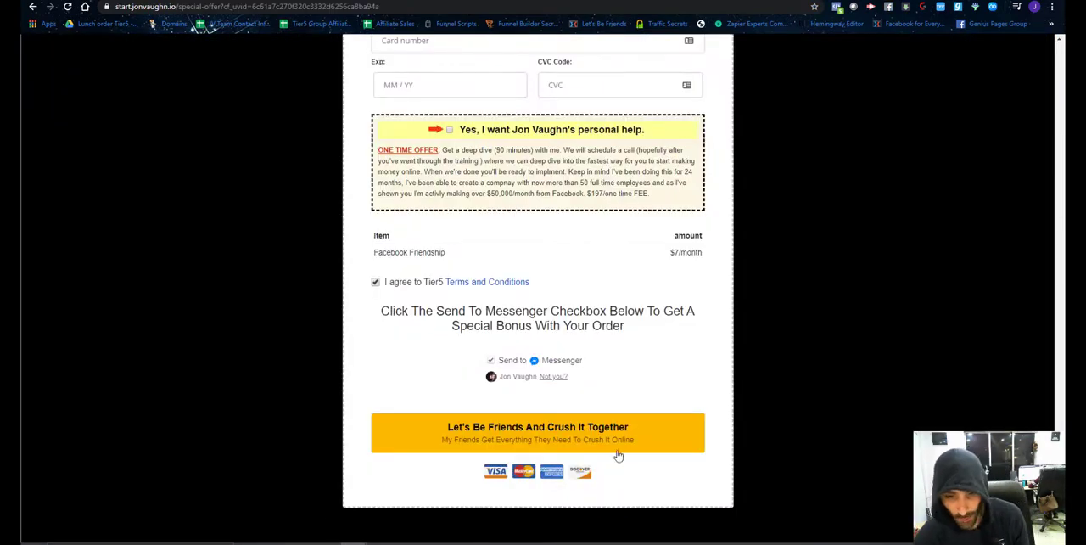
{"action": "left_click", "coordinate": [840, 6]}
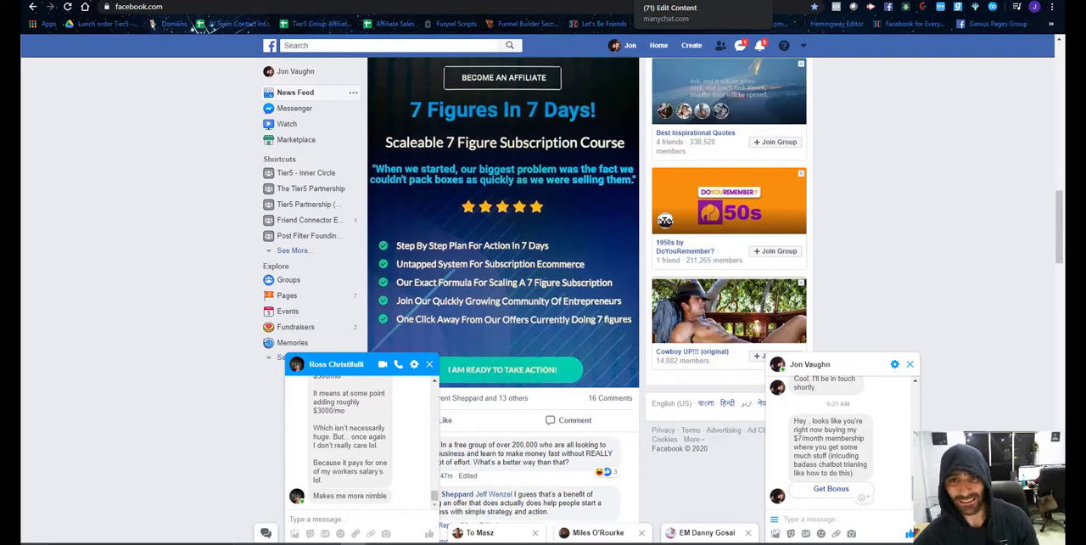
Return to the ManyChat flow and move the Actions #1 step lower and farther from the email question message.
{"action": "left_click", "coordinate": [704, 2]}
{"action": "left_click_drag", "start_coordinate": [738, 437], "coordinate": [452, 390]}
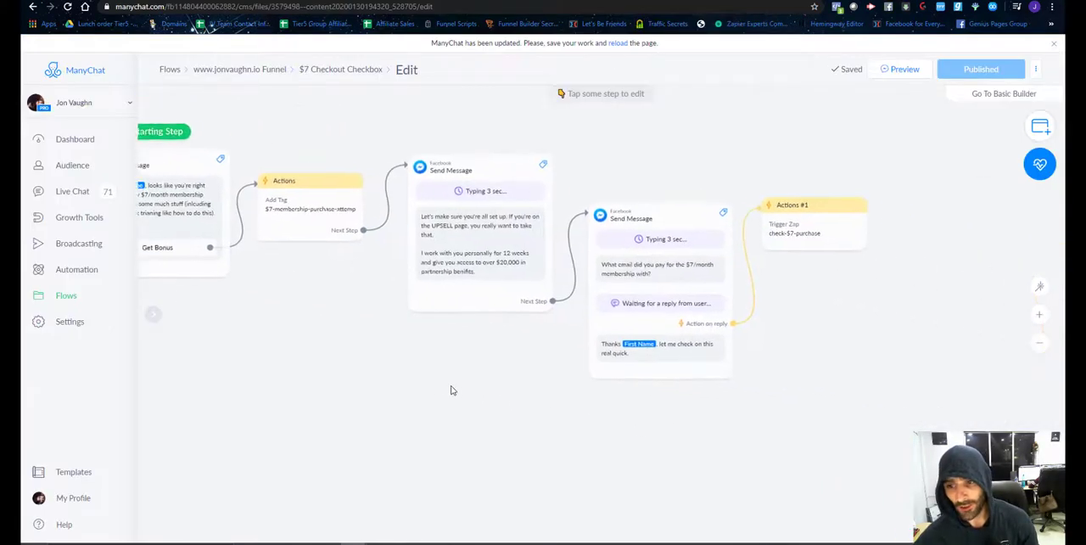
{"action": "left_click_drag", "start_coordinate": [795, 235], "coordinate": [829, 283]}
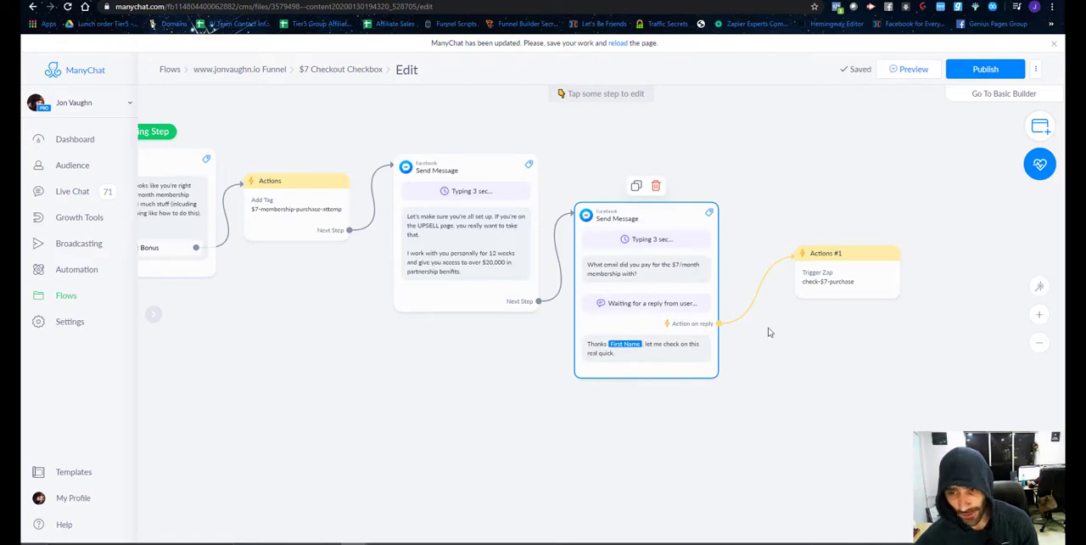
Inspect the Trigger Zap setting of the Actions #1 step and its place in the whole flow.
{"action": "scroll", "coordinate": [841, 310], "scroll_direction": "up", "scroll_amount": 3}
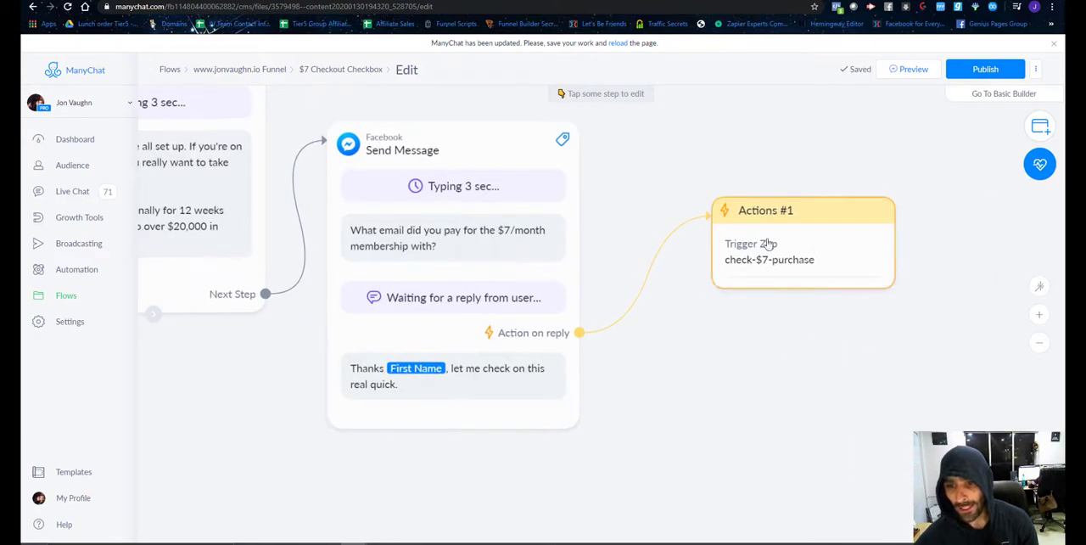
{"action": "left_click", "coordinate": [854, 274]}
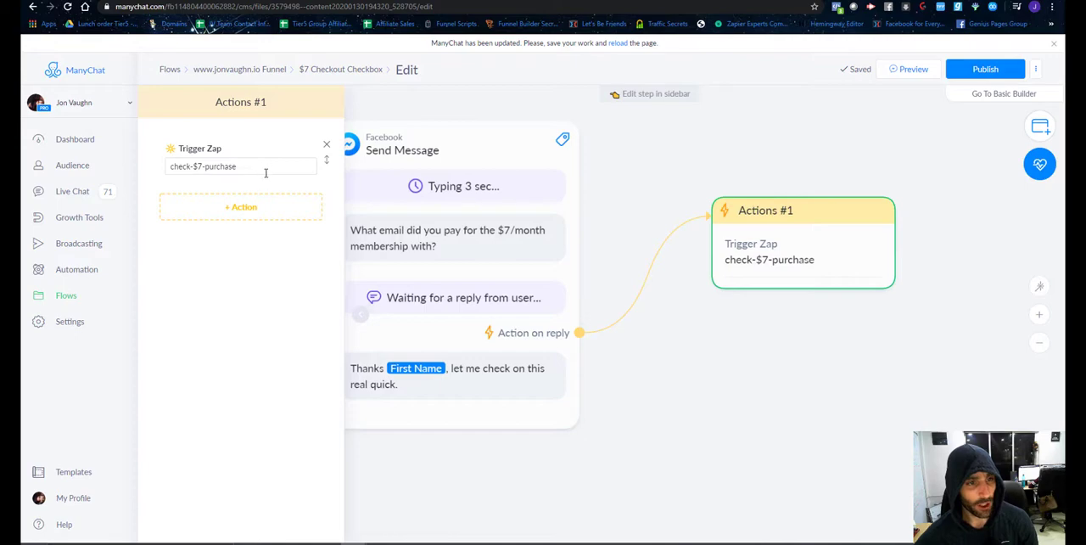
{"action": "left_click_drag", "start_coordinate": [266, 172], "coordinate": [162, 162]}
{"action": "left_click", "coordinate": [762, 364]}
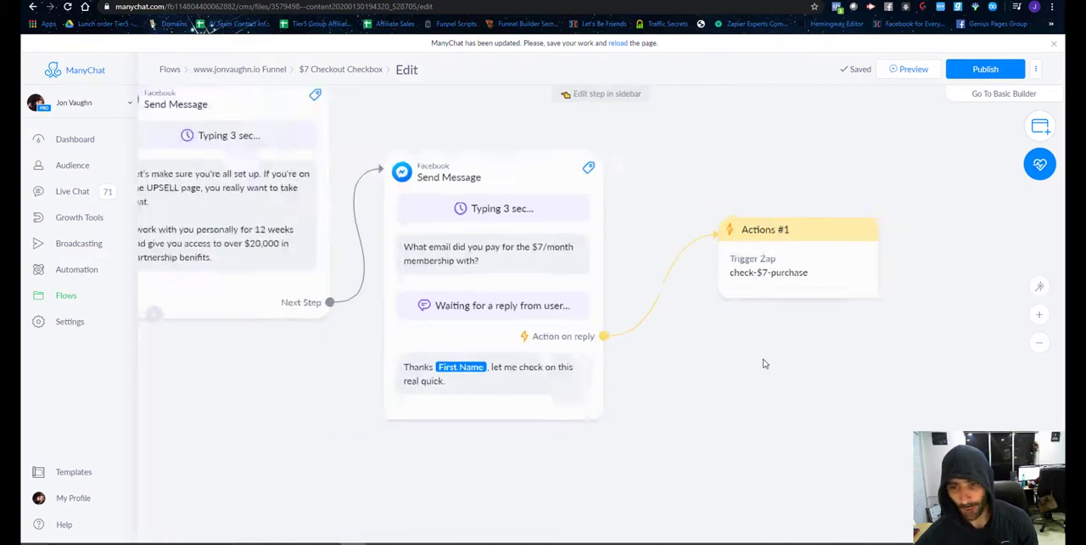
{"action": "scroll", "coordinate": [763, 364], "scroll_direction": "down", "scroll_amount": 5}
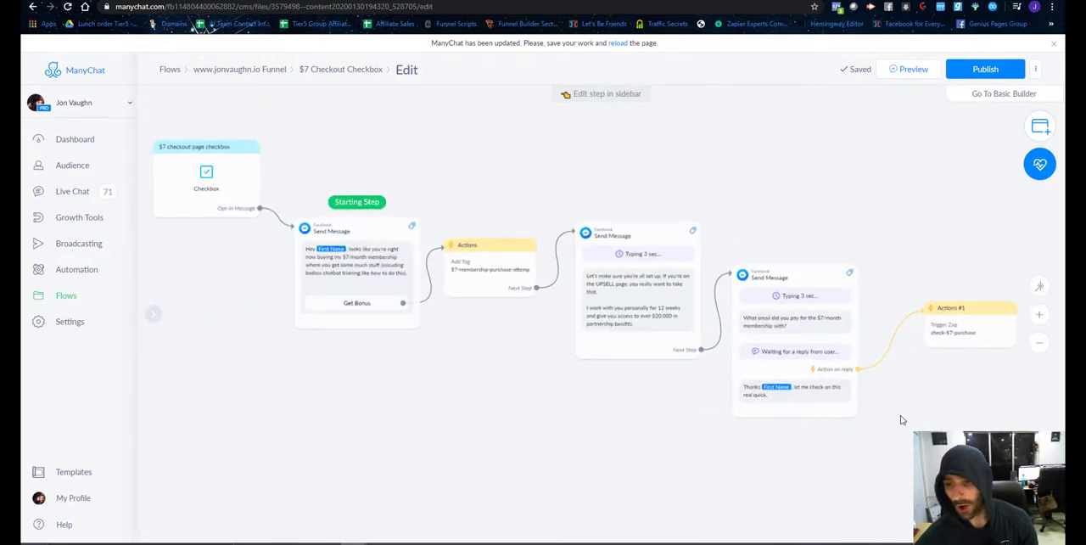
{"action": "scroll", "coordinate": [902, 419], "scroll_direction": "up", "scroll_amount": 5}
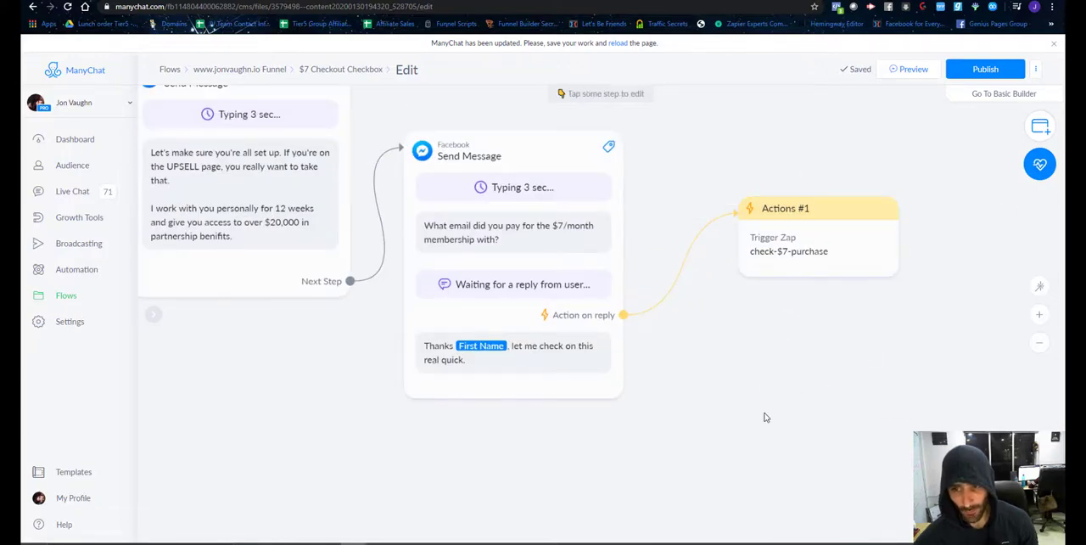
{"action": "scroll", "coordinate": [764, 399], "scroll_direction": "down", "scroll_amount": 3}
{"action": "left_click_drag", "start_coordinate": [642, 455], "coordinate": [812, 467]}
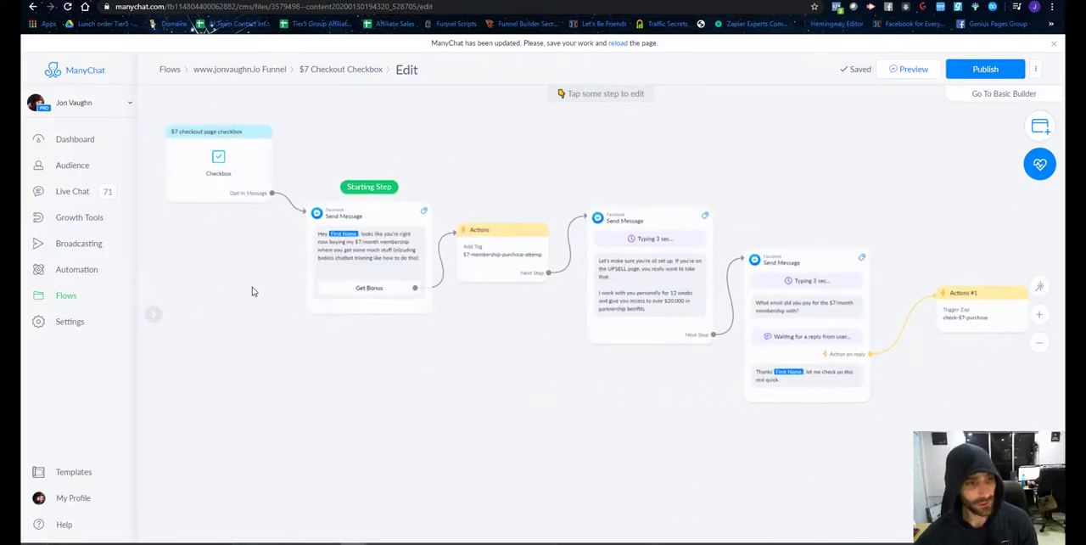
Create a flow named "$7 Purchase Success" in the funnel folder that holds the $7 Checkout Checkbox flow.
{"action": "left_click", "coordinate": [67, 301]}
{"action": "left_click", "coordinate": [889, 141]}
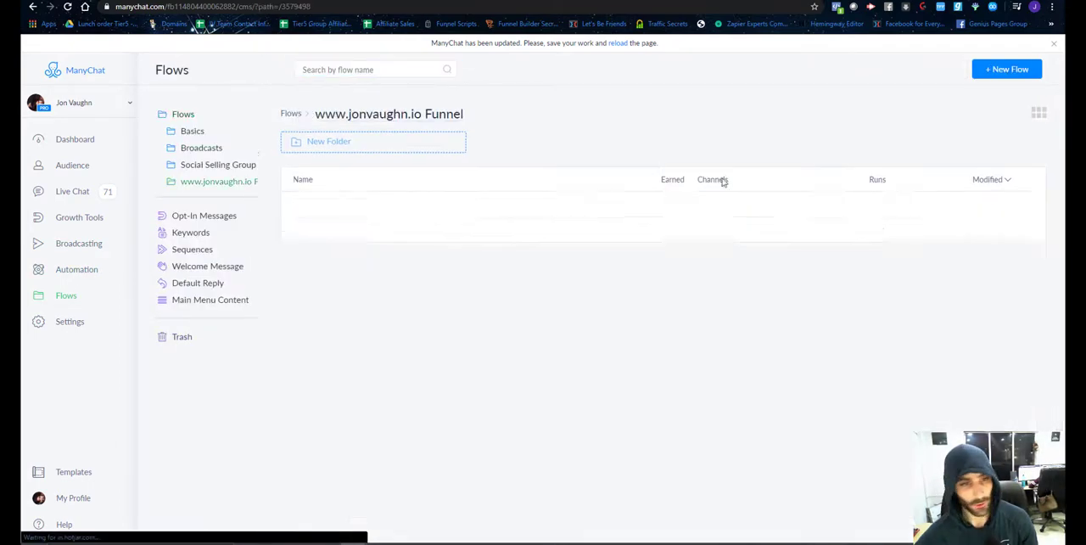
{"action": "left_click", "coordinate": [1006, 68]}
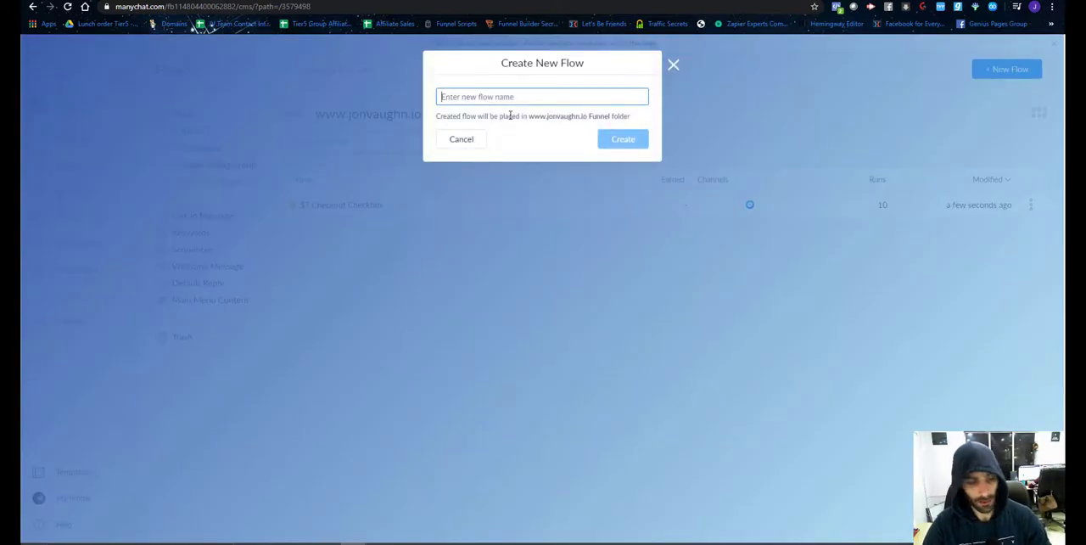
{"action": "type", "text": "$7 Purchase Success"}
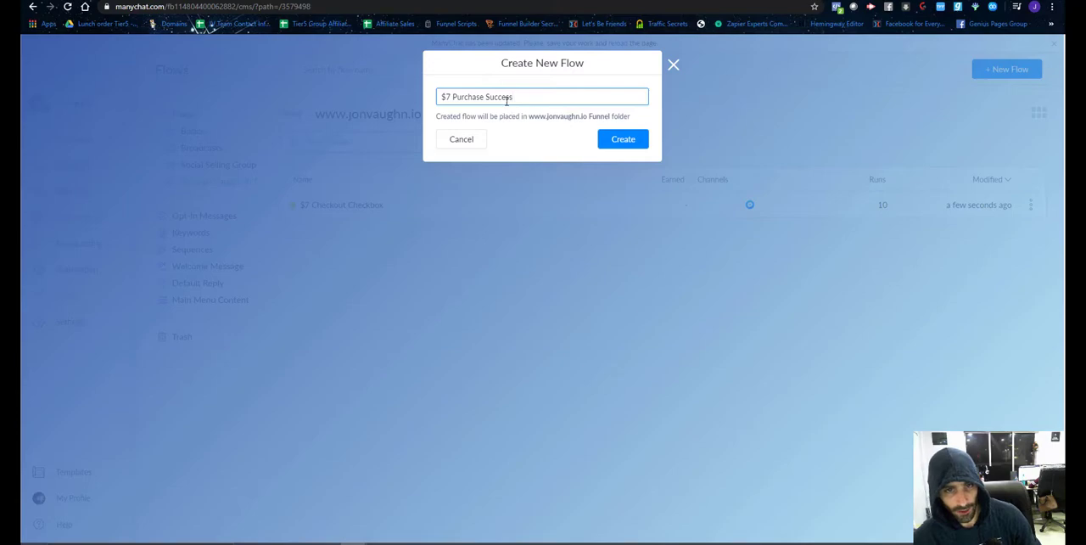
{"action": "left_click_drag", "start_coordinate": [485, 96], "coordinate": [418, 93]}
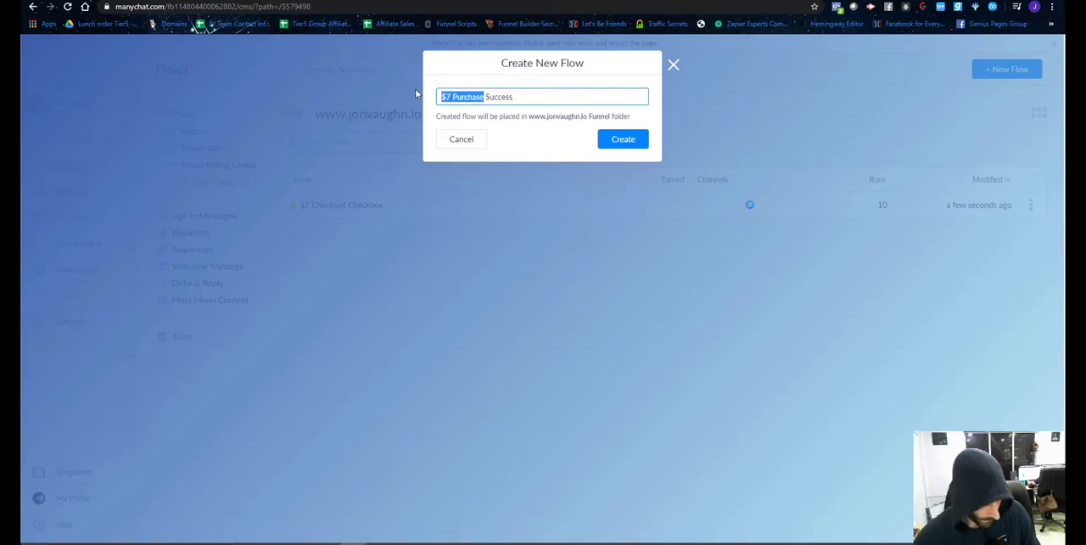
{"action": "left_click", "coordinate": [622, 140]}
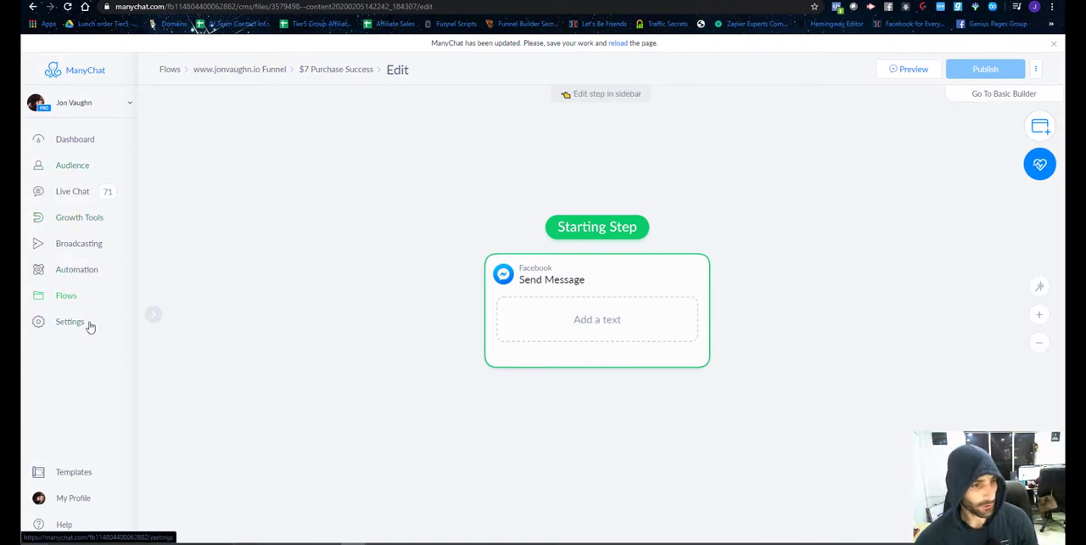
Create a second flow named "$7 Purchase Failure" in the same funnel folder.
{"action": "left_click", "coordinate": [68, 294]}
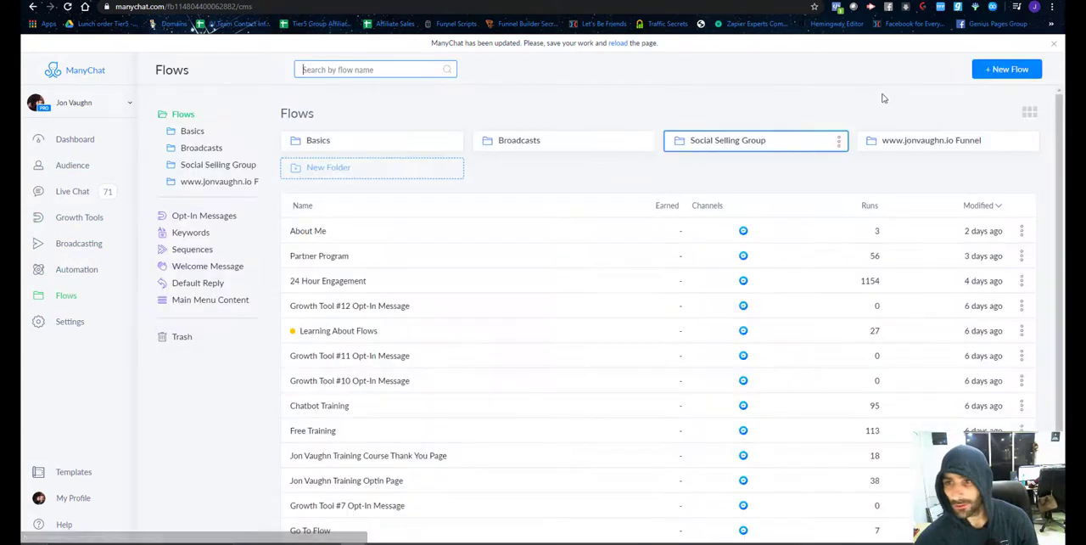
{"action": "left_click", "coordinate": [970, 139]}
{"action": "left_click", "coordinate": [1007, 69]}
{"action": "type", "text": "$7 Purchase Failure"}
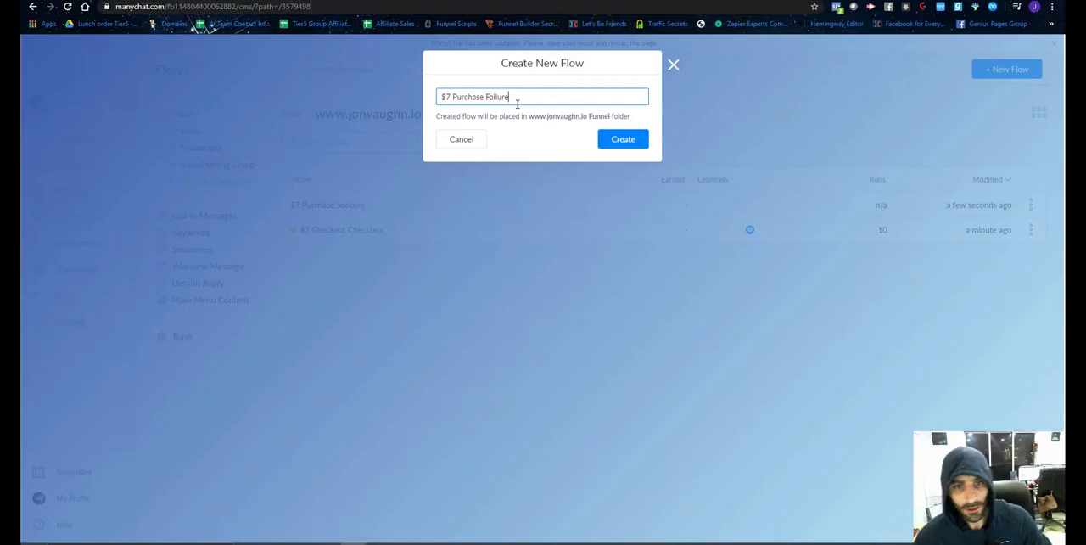
{"action": "left_click", "coordinate": [624, 139]}
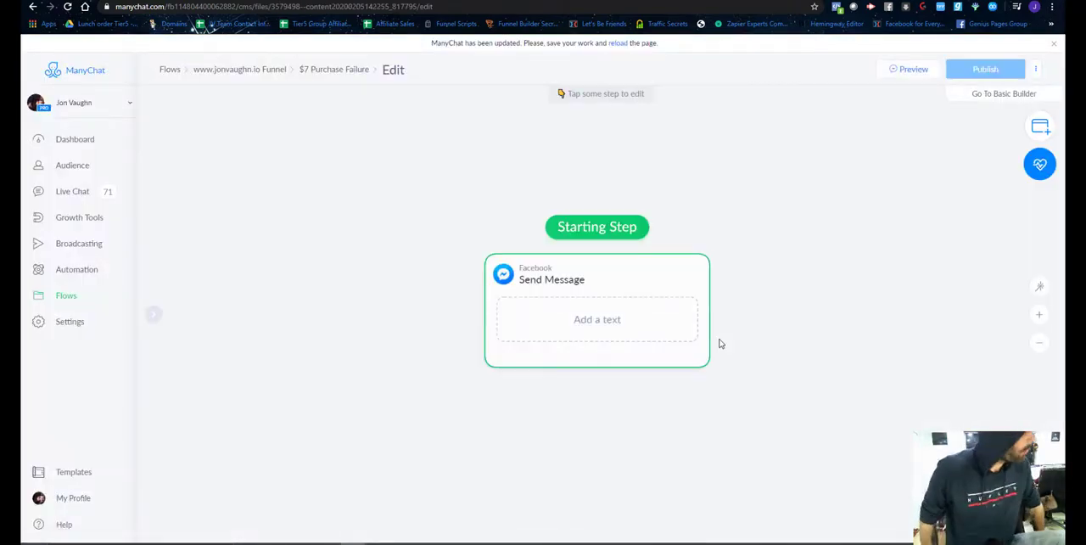
Leave the flow editor and review the payment fields, order summary and Messenger checkbox on the $7 checkout page.
{"action": "left_click", "coordinate": [70, 299]}
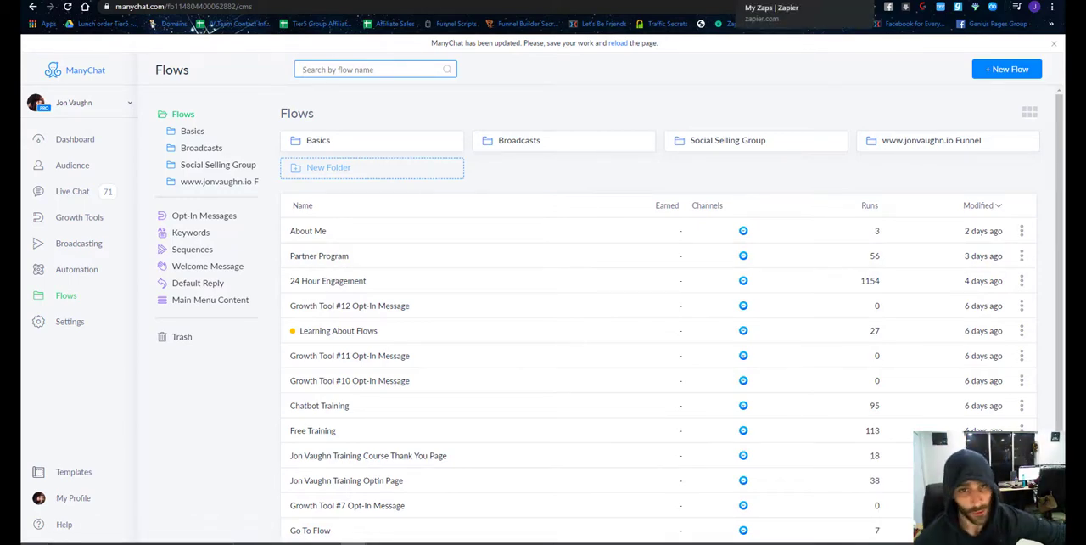
{"action": "left_click", "coordinate": [757, 1]}
{"action": "scroll", "coordinate": [316, 241], "scroll_direction": "down", "scroll_amount": 5}
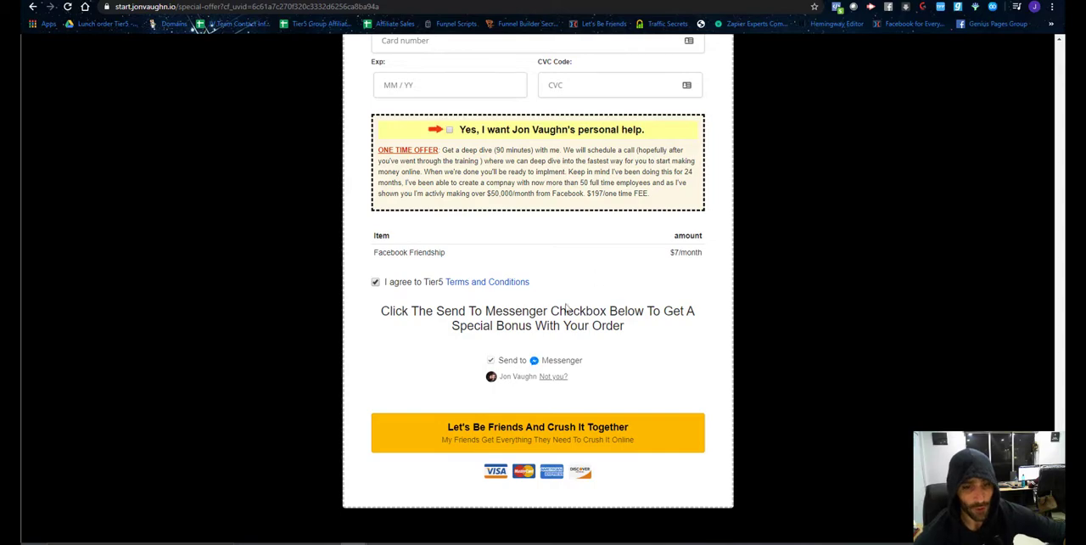
{"action": "scroll", "coordinate": [543, 322], "scroll_direction": "up", "scroll_amount": 1}
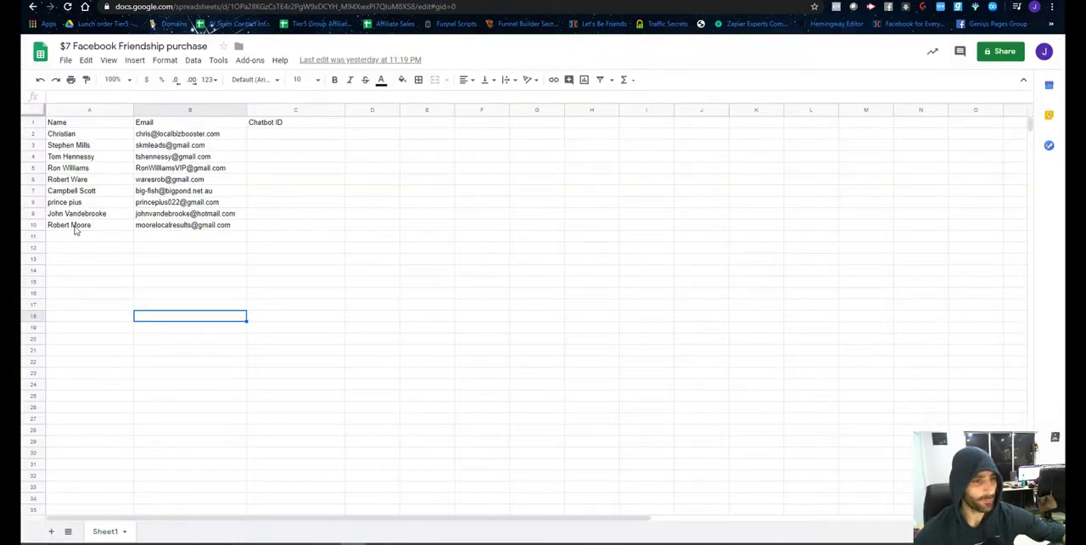
Switch to the "$7 Facebook Friendship purchase" Google Sheet and examine its title and the recorded buyers' names and emails.
{"action": "left_click", "coordinate": [75, 226]}
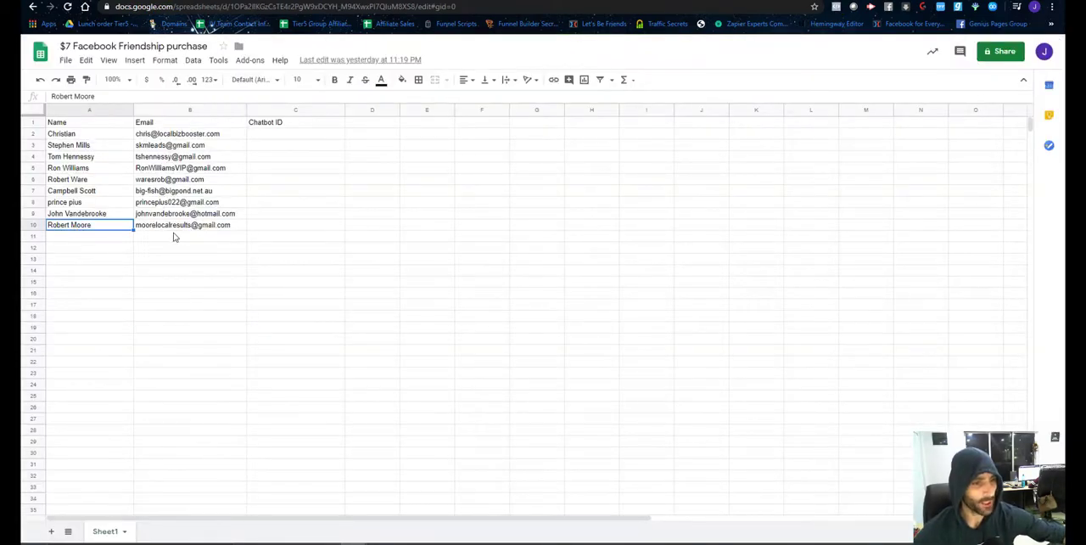
{"action": "left_click", "coordinate": [174, 237]}
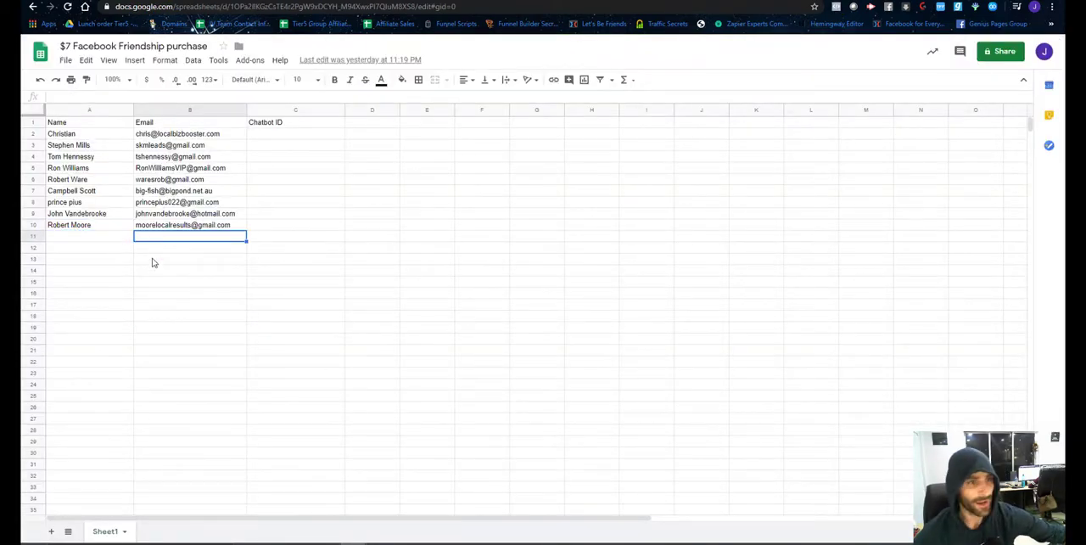
{"action": "left_click", "coordinate": [163, 47]}
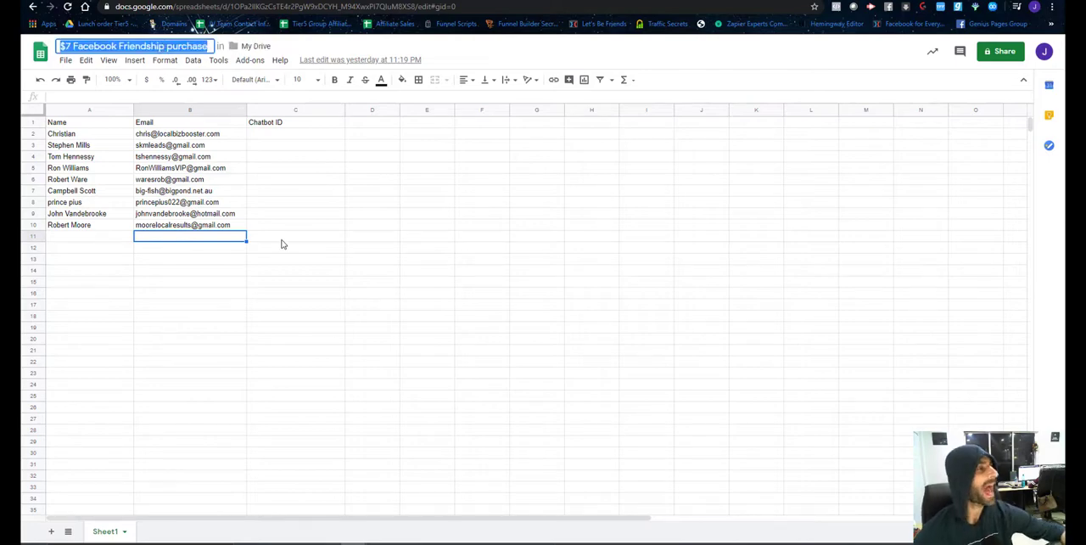
{"action": "left_click", "coordinate": [264, 246]}
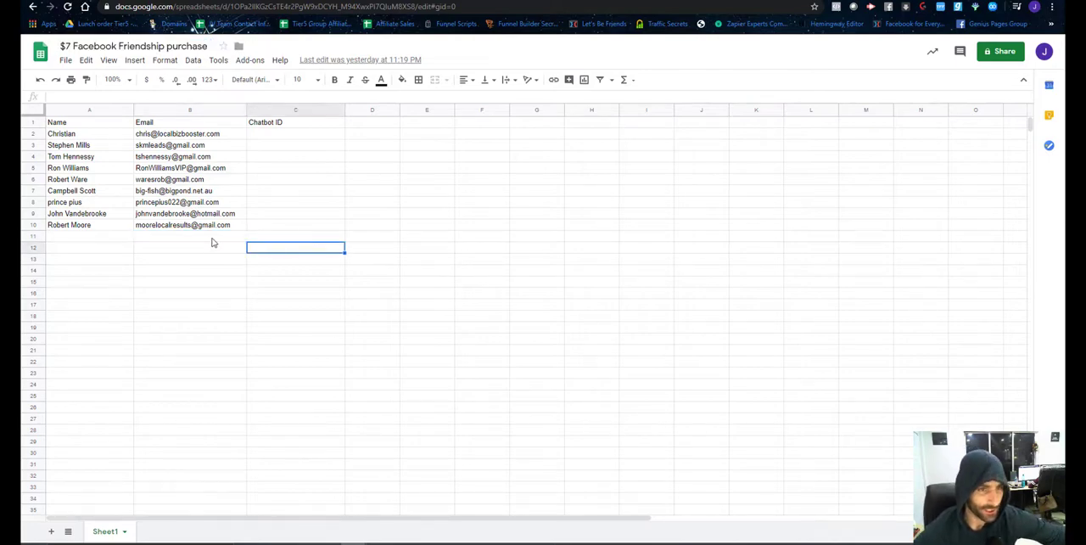
{"action": "left_click", "coordinate": [197, 227]}
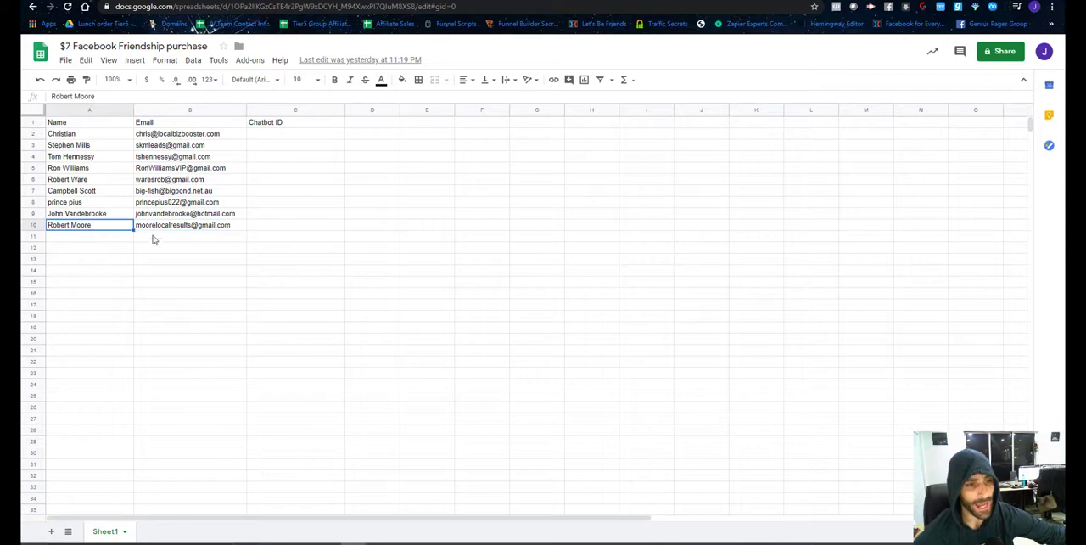
Switch to Zapier and start a new Zap with ManyChat's New "Trigger a Zap" Event as its trigger.
{"action": "key", "text": "ctrl+Tab"}
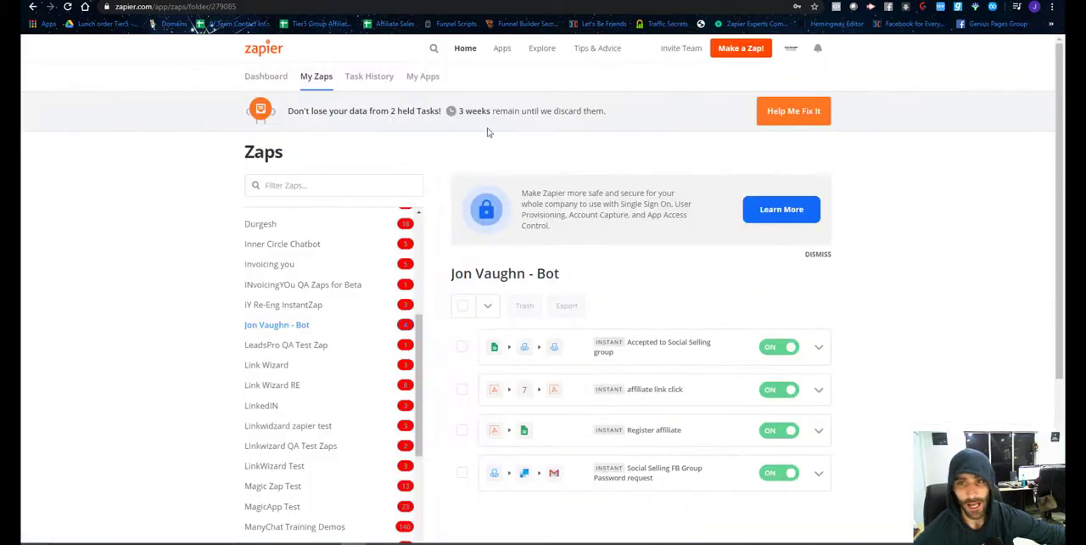
{"action": "left_click", "coordinate": [741, 48]}
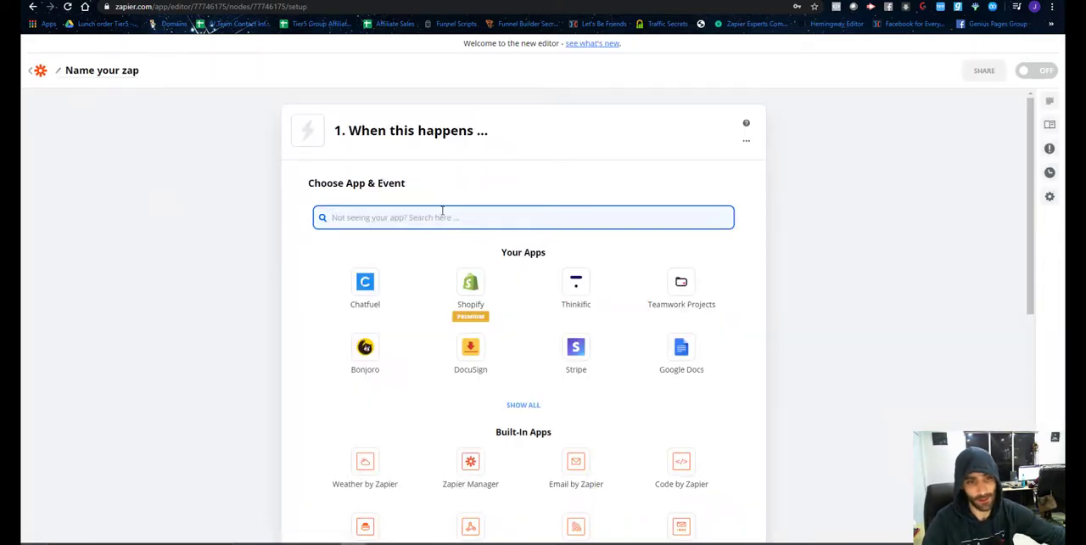
{"action": "type", "text": "many"}
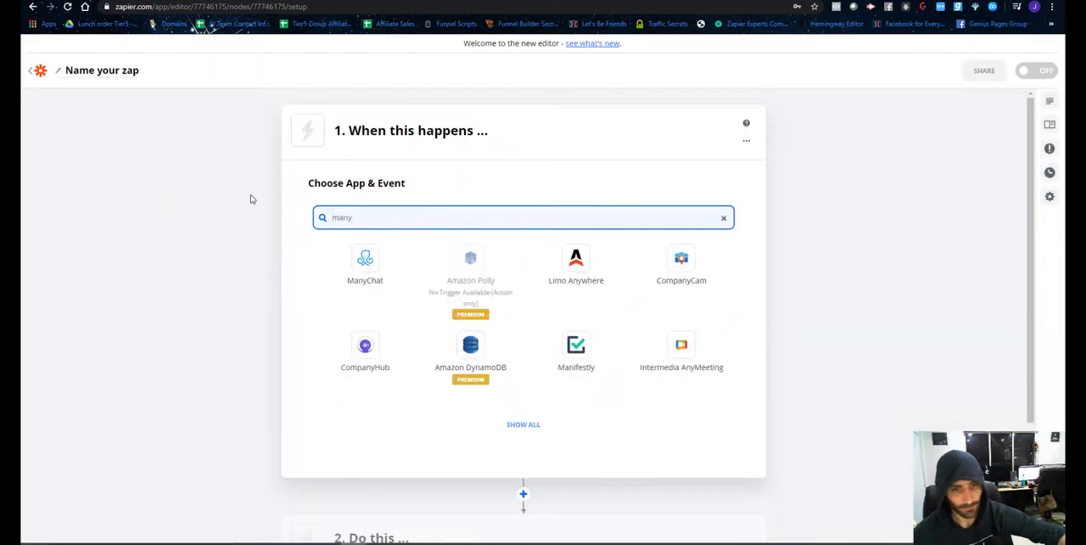
{"action": "left_click", "coordinate": [360, 254]}
{"action": "left_click", "coordinate": [418, 281]}
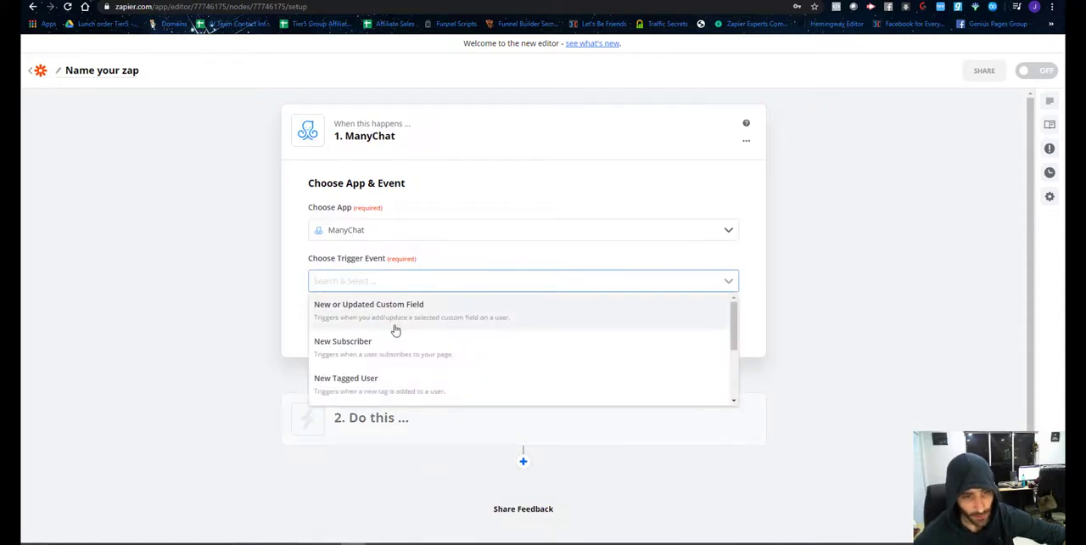
{"action": "scroll", "coordinate": [400, 335], "scroll_direction": "down", "scroll_amount": 1}
{"action": "scroll", "coordinate": [400, 331], "scroll_direction": "down", "scroll_amount": 1}
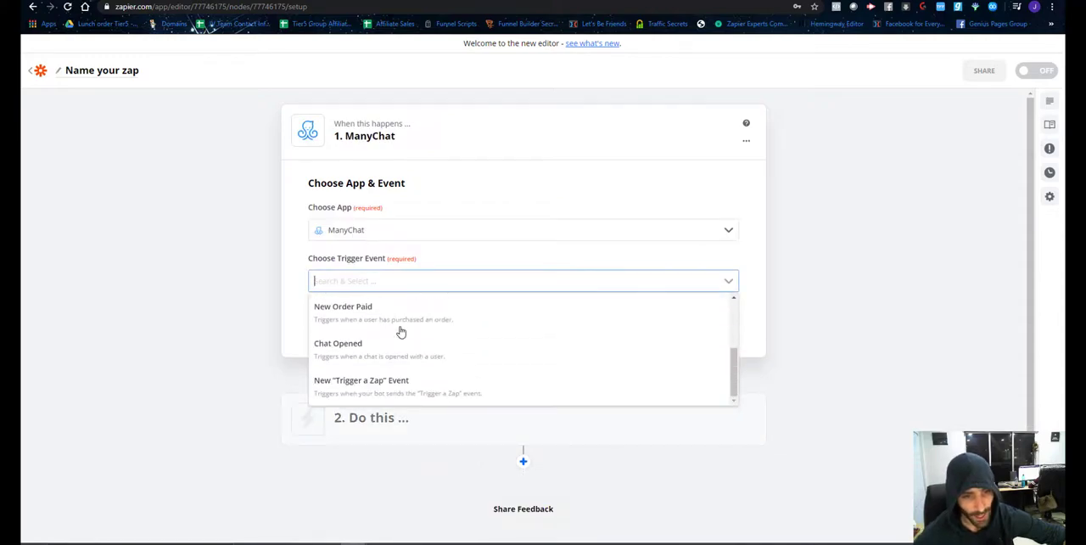
{"action": "left_click", "coordinate": [388, 390]}
{"action": "left_click", "coordinate": [517, 326]}
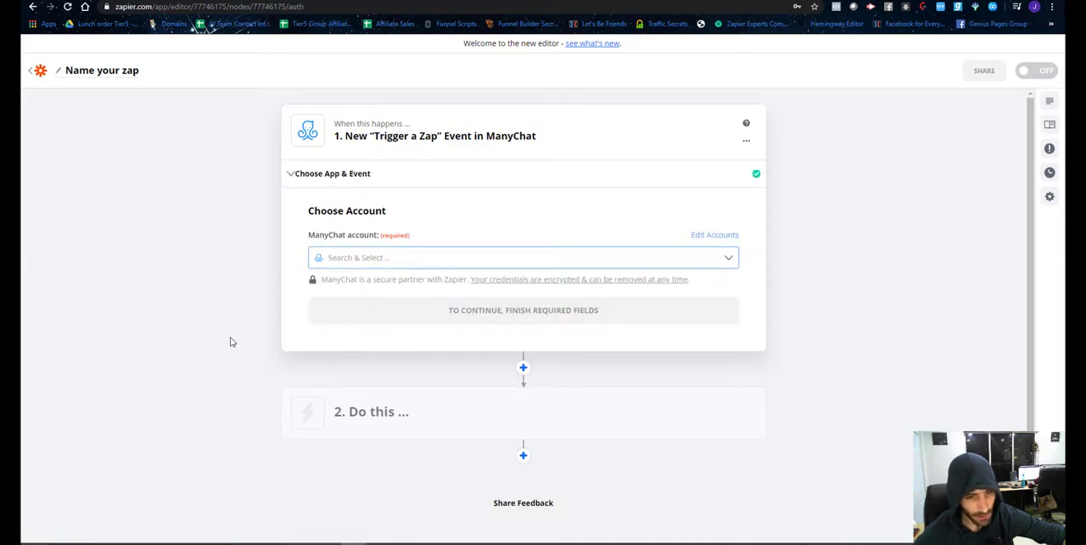
Choose ManyChat #3 as the trigger's account and continue to the event customization.
{"action": "left_click", "coordinate": [408, 259]}
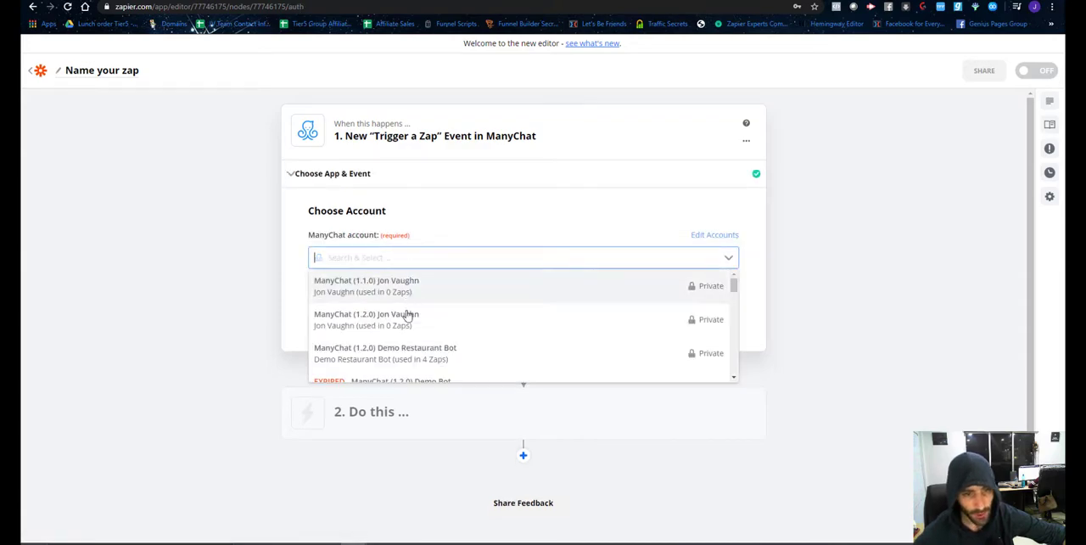
{"action": "scroll", "coordinate": [400, 331], "scroll_direction": "down", "scroll_amount": 5}
{"action": "scroll", "coordinate": [400, 339], "scroll_direction": "up", "scroll_amount": 2}
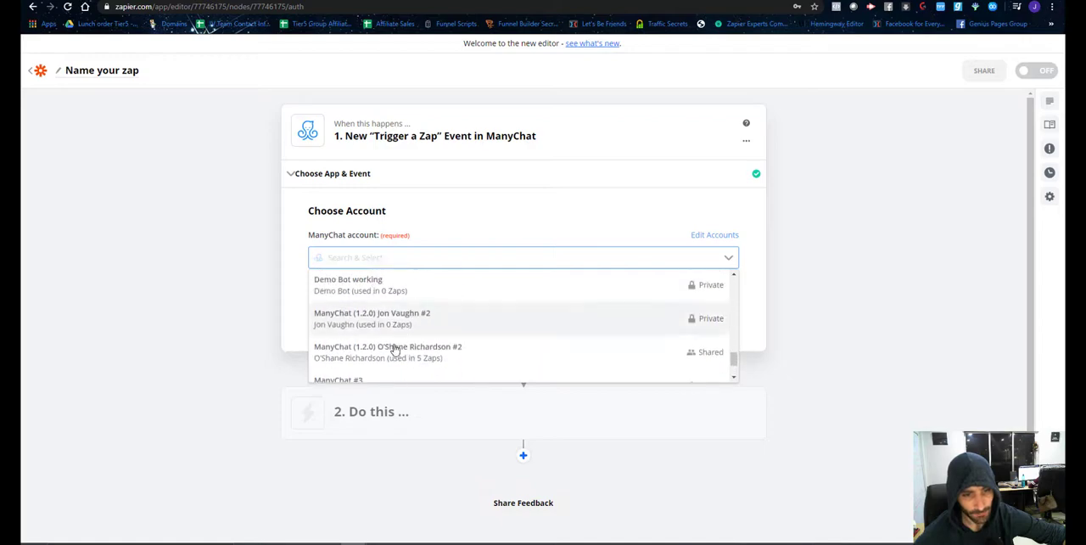
{"action": "scroll", "coordinate": [395, 344], "scroll_direction": "down", "scroll_amount": 2}
{"action": "left_click", "coordinate": [395, 338]}
{"action": "left_click", "coordinate": [449, 312]}
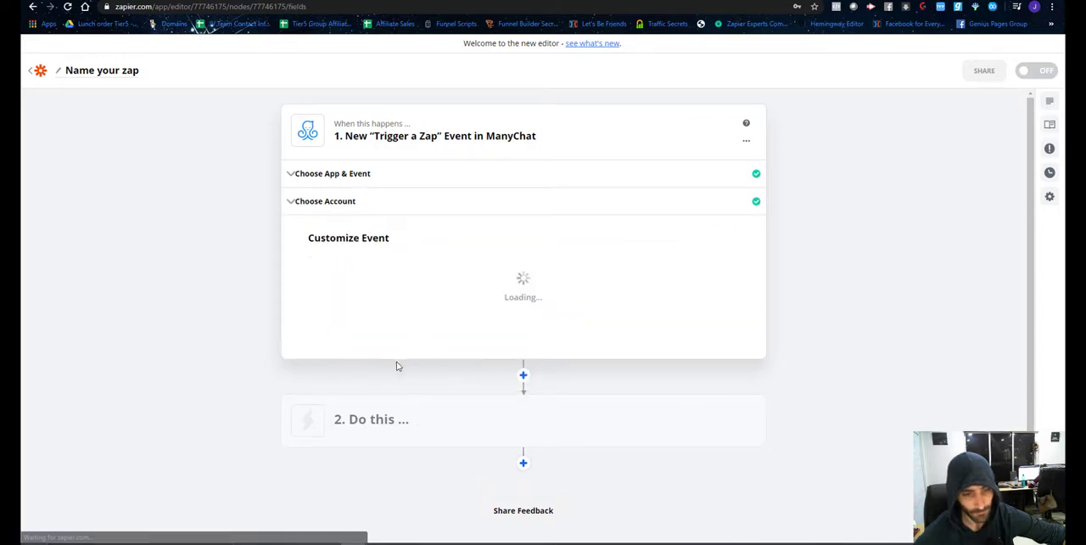
Set the trigger's event to check-$7-purchase and continue to the test stage.
{"action": "left_click", "coordinate": [454, 283]}
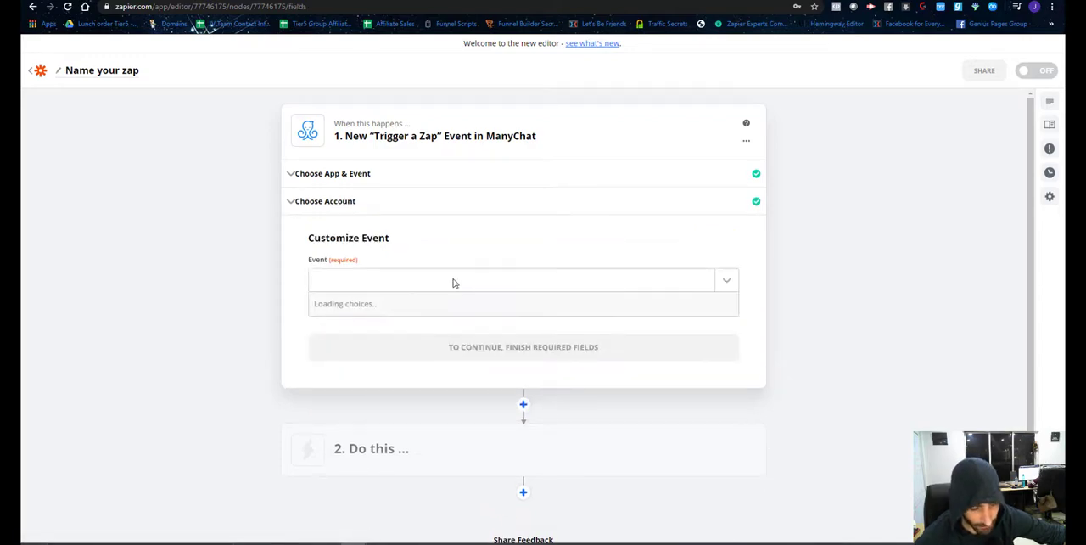
{"action": "left_click", "coordinate": [374, 337]}
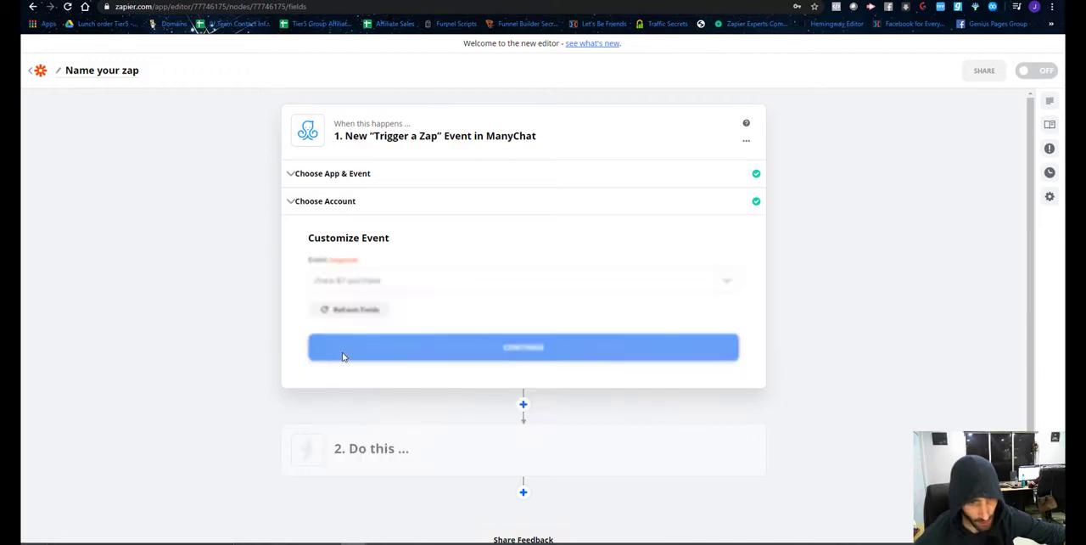
{"action": "left_click", "coordinate": [505, 356]}
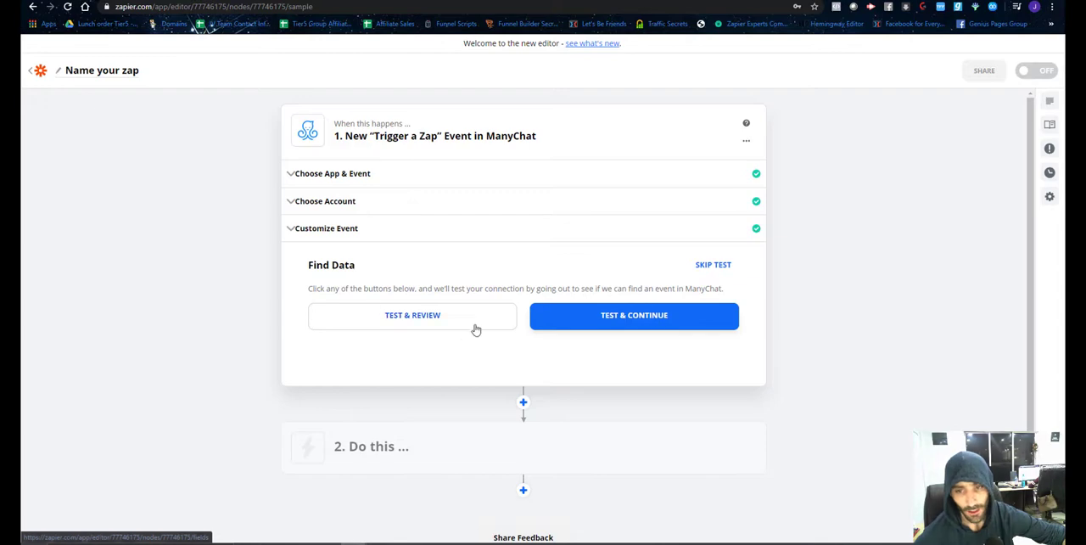
Test the trigger to pull a sample event from ManyChat, and review the sample's event, user and custom fields.
{"action": "left_click", "coordinate": [436, 323]}
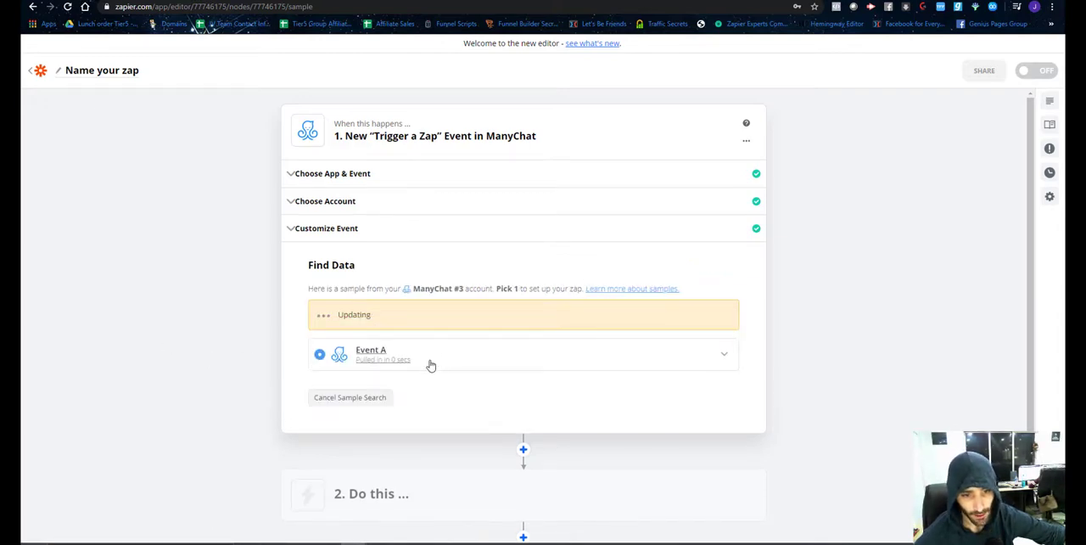
{"action": "left_click", "coordinate": [544, 327]}
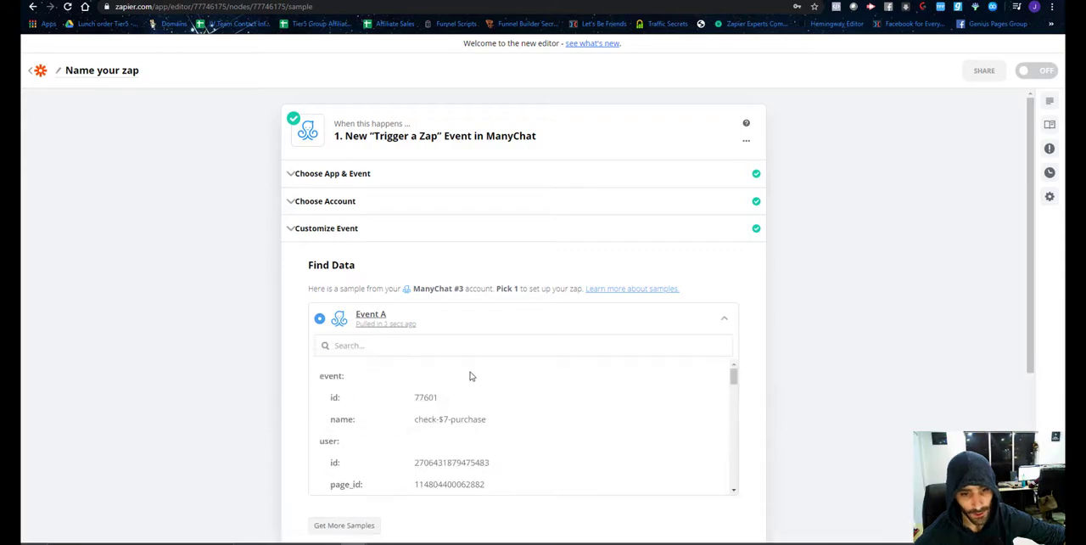
{"action": "scroll", "coordinate": [475, 382], "scroll_direction": "down", "scroll_amount": 5}
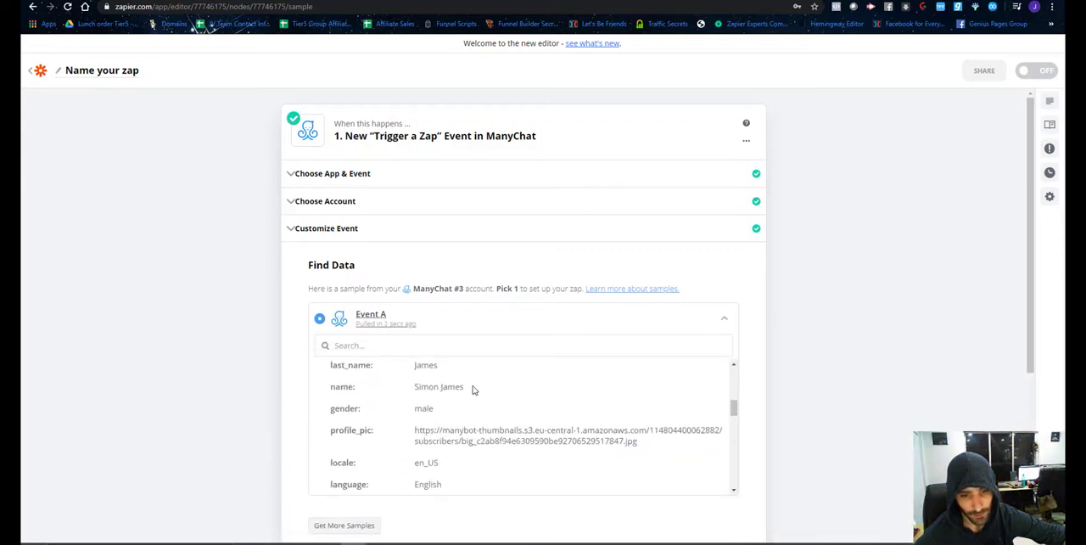
{"action": "scroll", "coordinate": [473, 392], "scroll_direction": "down", "scroll_amount": 3}
{"action": "scroll", "coordinate": [473, 383], "scroll_direction": "down", "scroll_amount": 5}
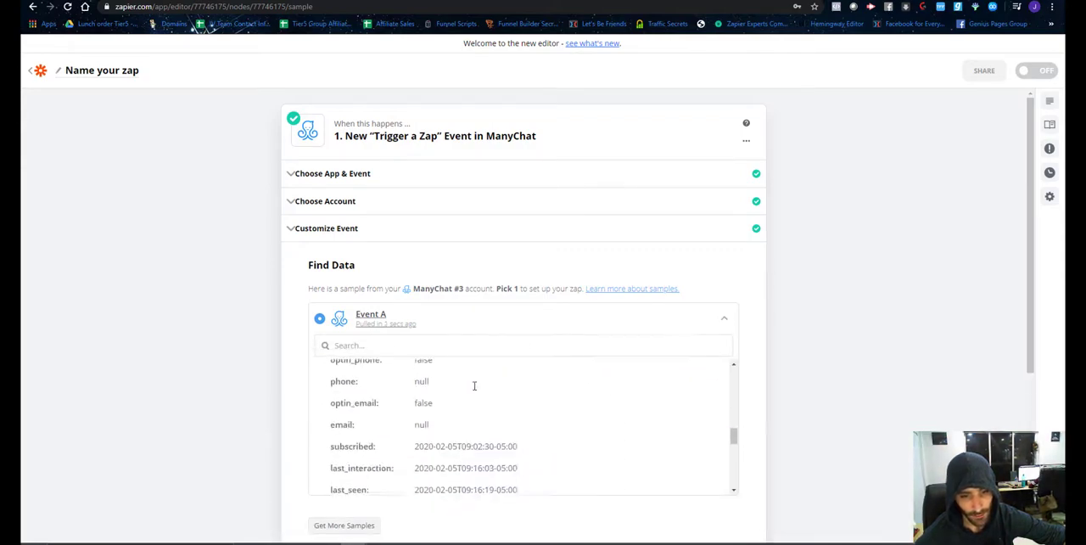
{"action": "scroll", "coordinate": [474, 385], "scroll_direction": "down", "scroll_amount": 5}
{"action": "scroll", "coordinate": [604, 393], "scroll_direction": "down", "scroll_amount": 3}
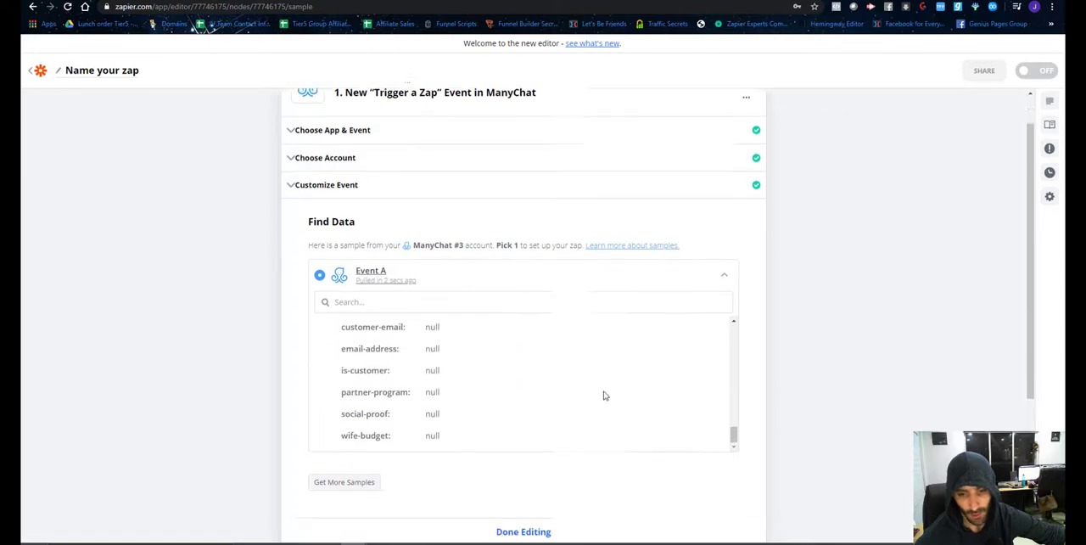
Finish editing the ManyChat trigger and choose Google Sheets as the app for the Zap's second step.
{"action": "scroll", "coordinate": [551, 333], "scroll_direction": "down", "scroll_amount": 1}
{"action": "left_click", "coordinate": [533, 350]}
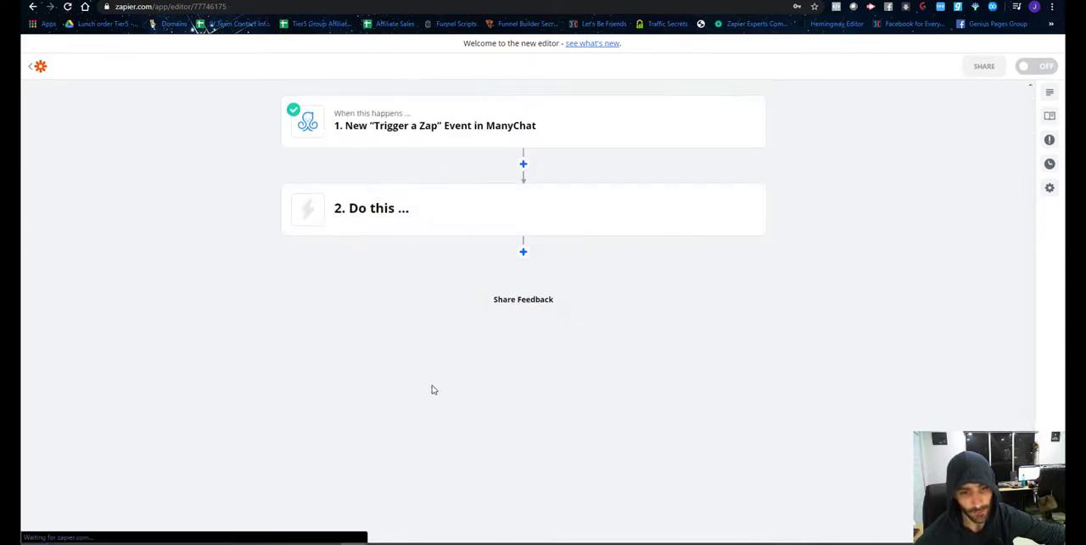
{"action": "left_click", "coordinate": [421, 223]}
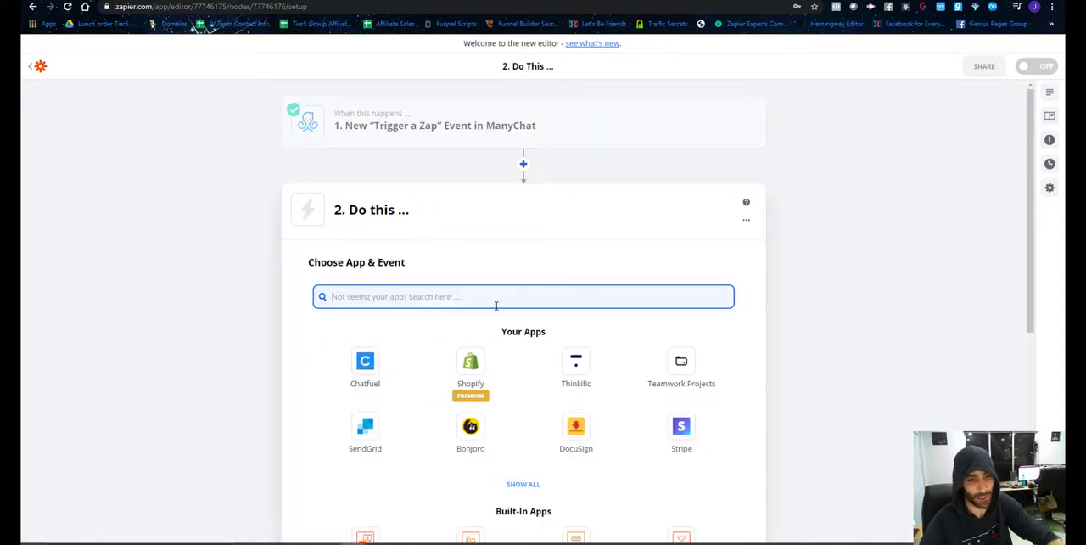
{"action": "type", "text": "goo"}
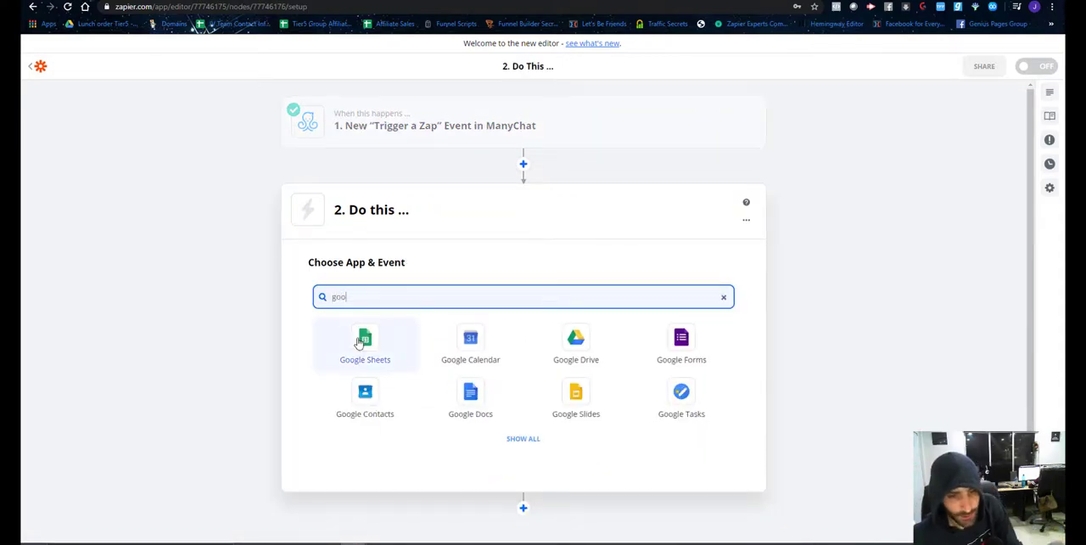
{"action": "left_click", "coordinate": [359, 342]}
Set the Google Sheets action event to Lookup Spreadsheet Row and continue to the account choice.
{"action": "left_click", "coordinate": [419, 354]}
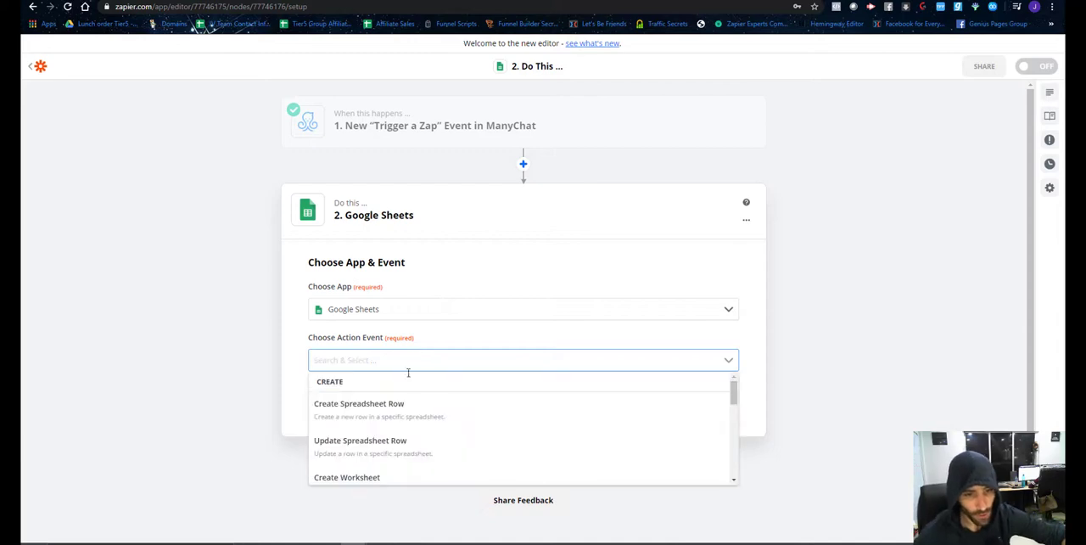
{"action": "scroll", "coordinate": [404, 384], "scroll_direction": "down", "scroll_amount": 6}
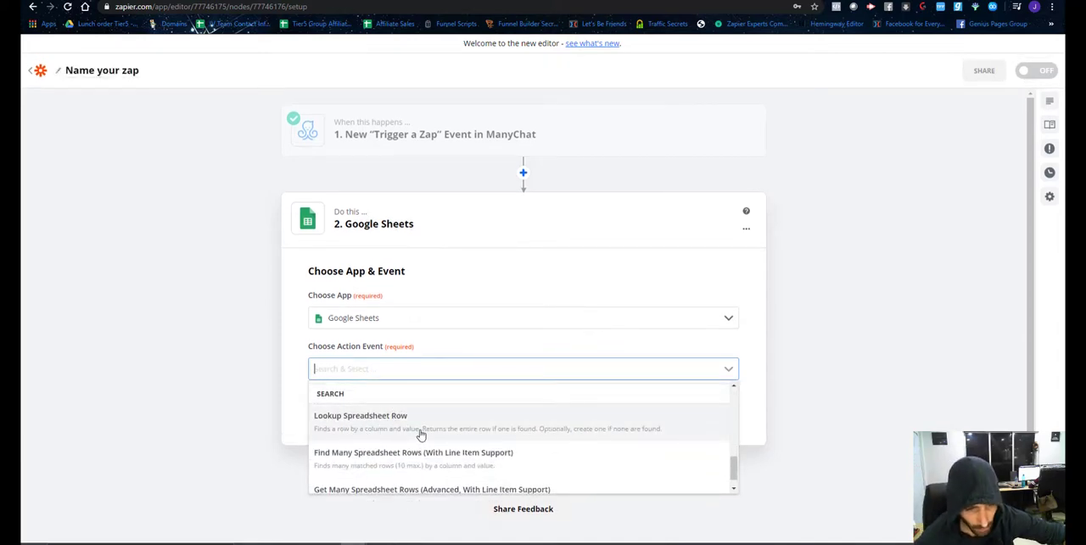
{"action": "scroll", "coordinate": [436, 435], "scroll_direction": "down", "scroll_amount": 1}
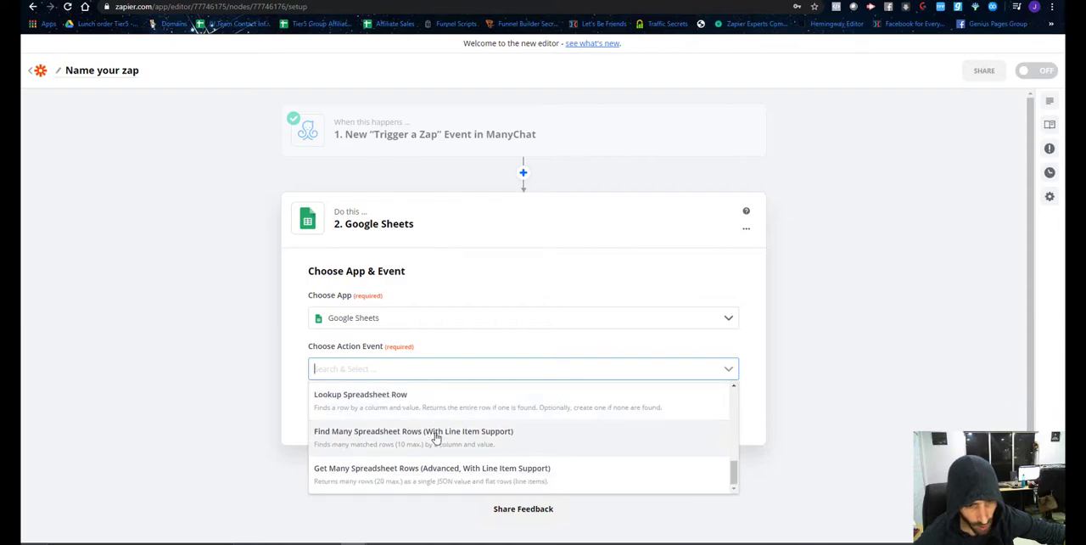
{"action": "scroll", "coordinate": [379, 440], "scroll_direction": "up", "scroll_amount": 2}
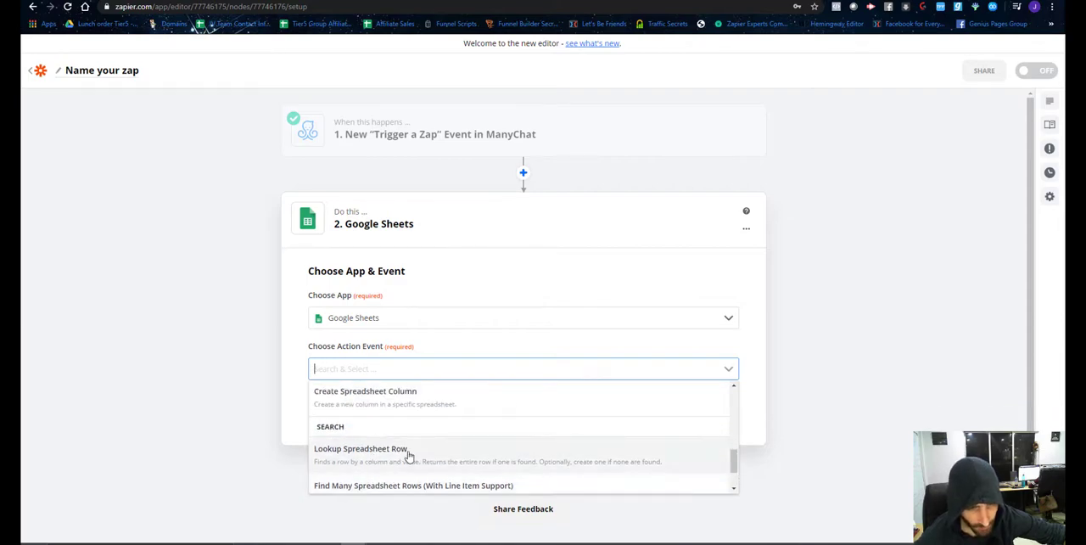
{"action": "left_click", "coordinate": [409, 456]}
{"action": "left_click", "coordinate": [465, 405]}
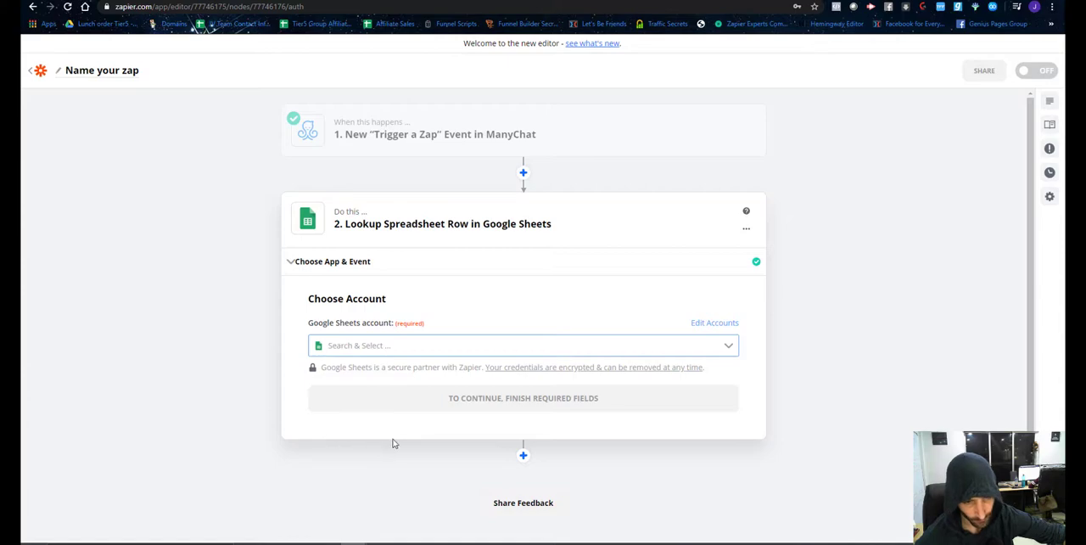
Choose the first private Google Sheets account listed for the lookup and continue to the spreadsheet row customization.
{"action": "left_click", "coordinate": [422, 344]}
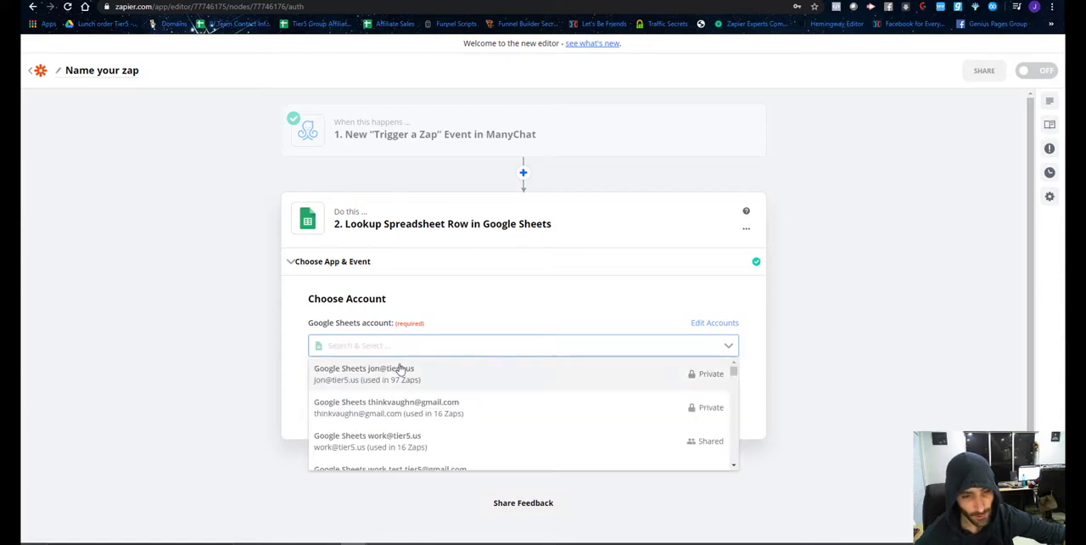
{"action": "left_click", "coordinate": [397, 373]}
{"action": "left_click", "coordinate": [463, 401]}
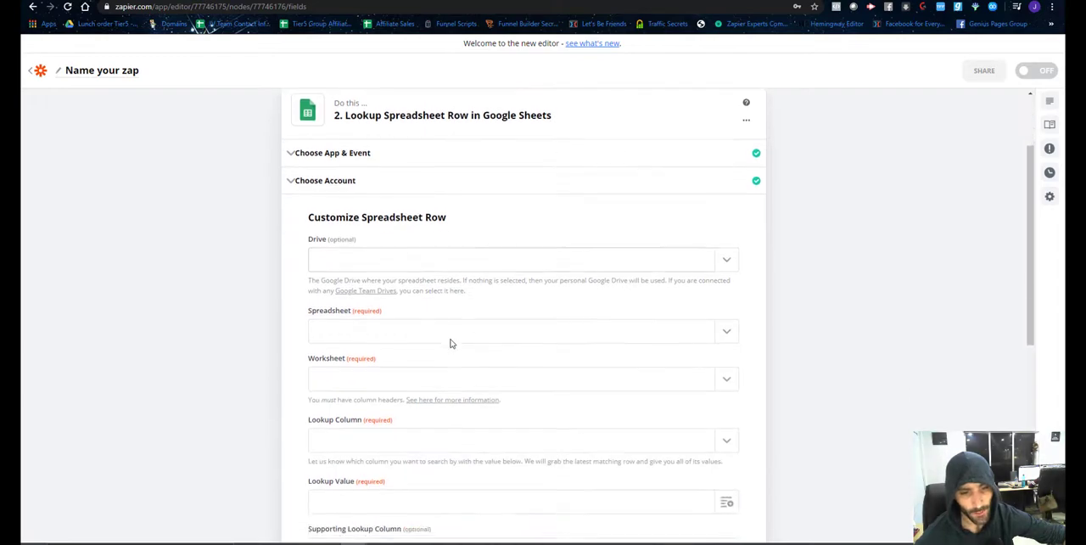
Select $7 Facebook Friendship purchase as the spreadsheet to search, and check that sheet's columns in Google Sheets.
{"action": "left_click", "coordinate": [446, 333]}
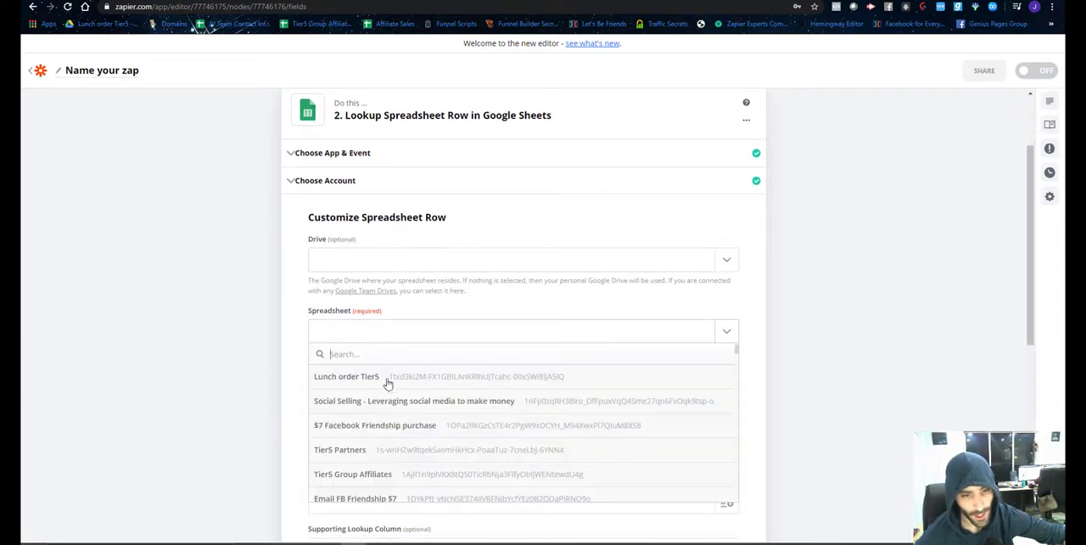
{"action": "left_click", "coordinate": [359, 428]}
{"action": "key", "text": "ctrl+Tab"}
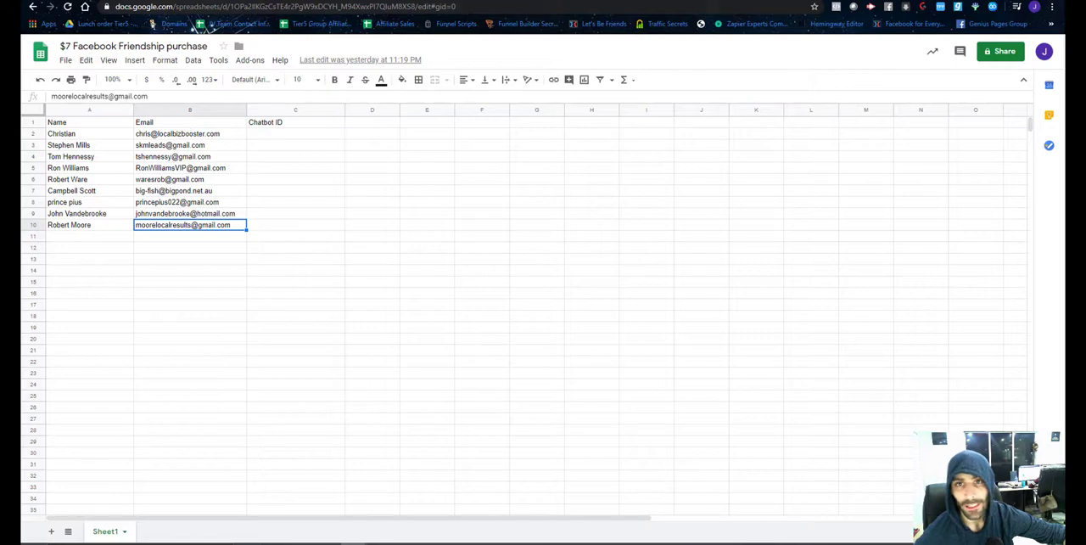
{"action": "key", "text": "ctrl+shift+Tab"}
{"action": "scroll", "coordinate": [402, 247], "scroll_direction": "down", "scroll_amount": 3}
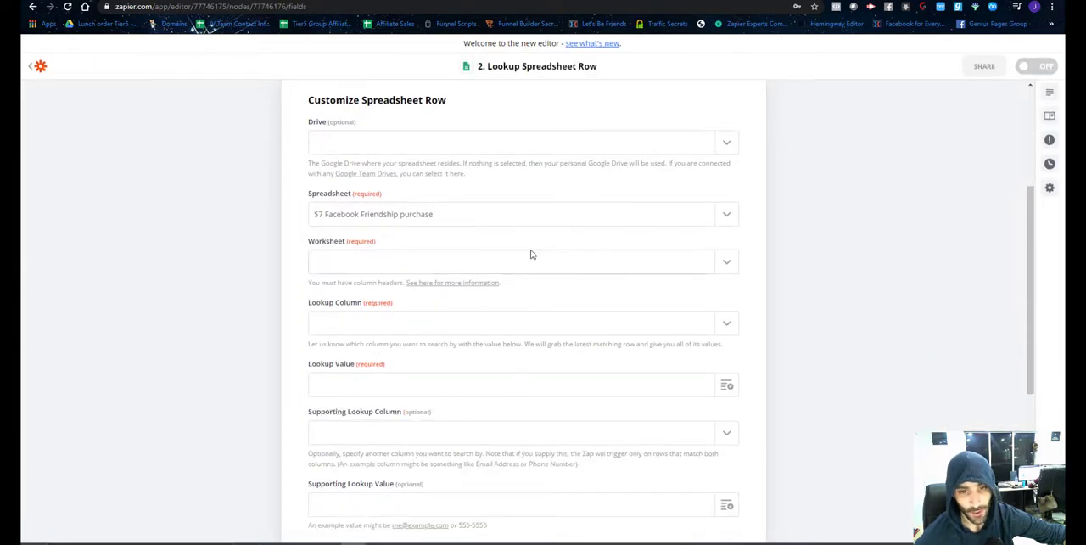
Set the worksheet to Sheet1 and the lookup column to Email.
{"action": "left_click", "coordinate": [522, 263]}
{"action": "left_click", "coordinate": [403, 308]}
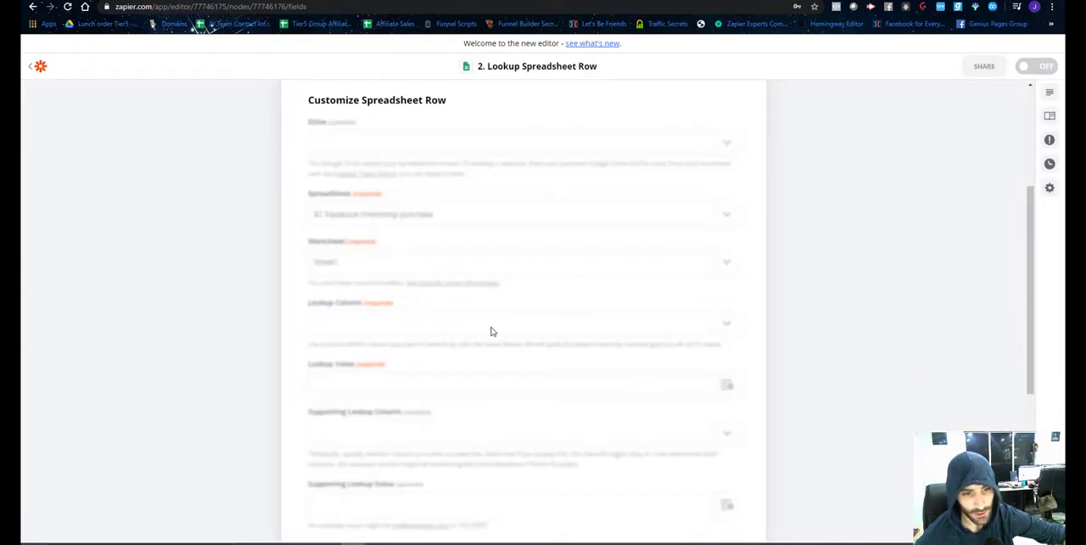
{"action": "left_click", "coordinate": [526, 326]}
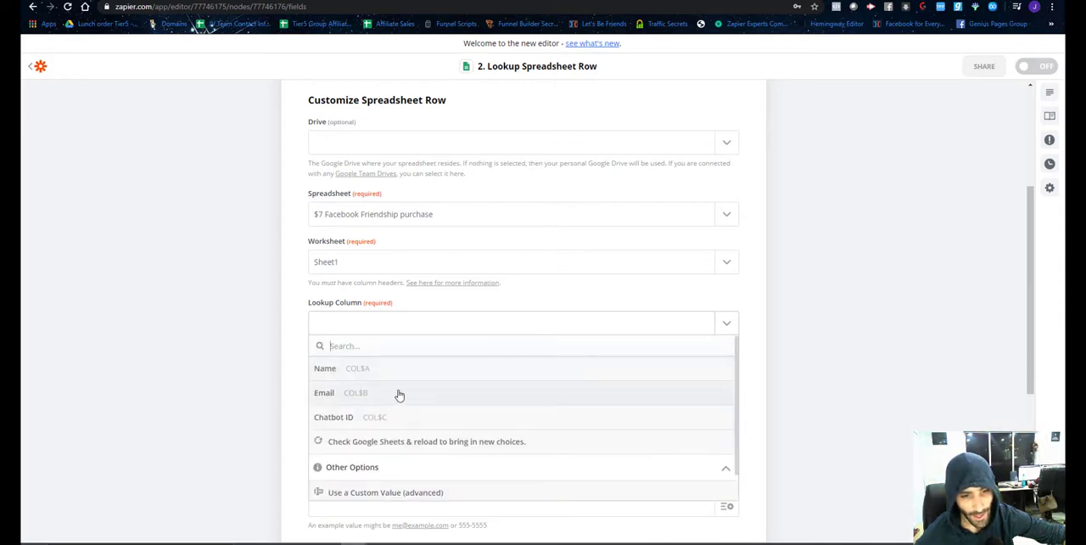
{"action": "left_click", "coordinate": [399, 393]}
Browse the ManyChat trigger fields offered for the lookup value, looking for the buyer's email.
{"action": "left_click", "coordinate": [723, 386]}
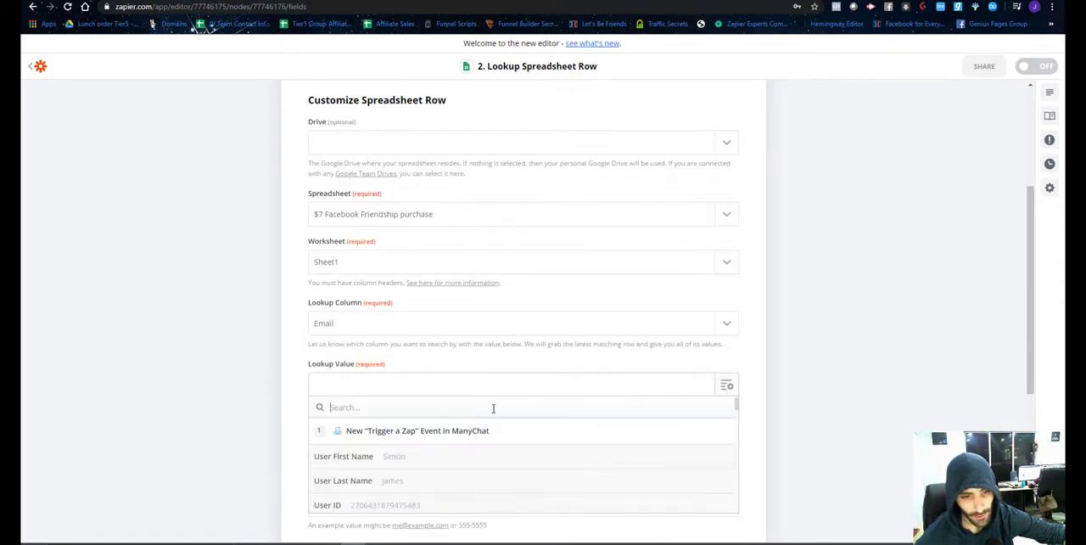
{"action": "scroll", "coordinate": [465, 416], "scroll_direction": "down", "scroll_amount": 1}
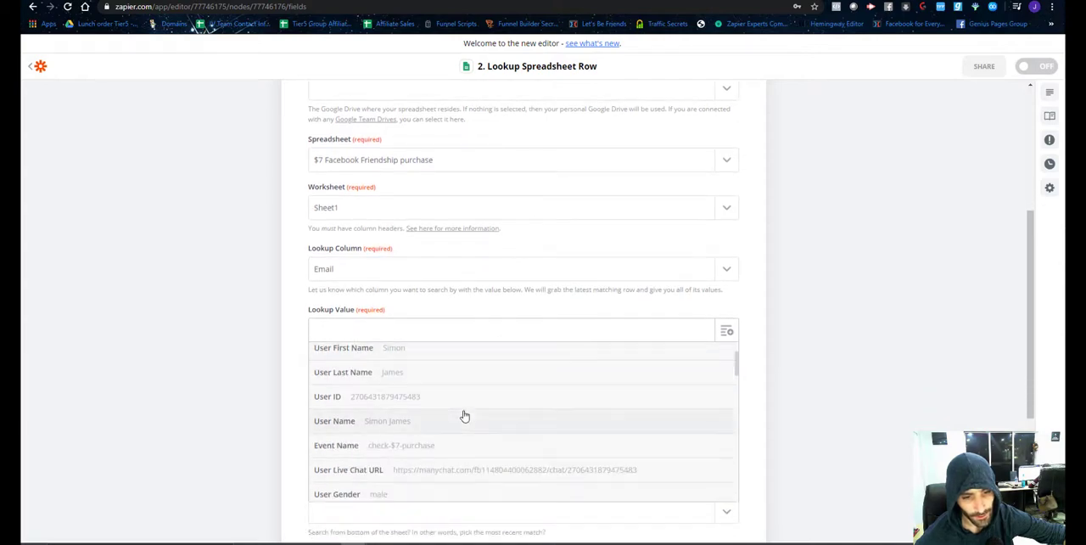
{"action": "scroll", "coordinate": [465, 416], "scroll_direction": "down", "scroll_amount": 2}
{"action": "scroll", "coordinate": [465, 416], "scroll_direction": "down", "scroll_amount": 2}
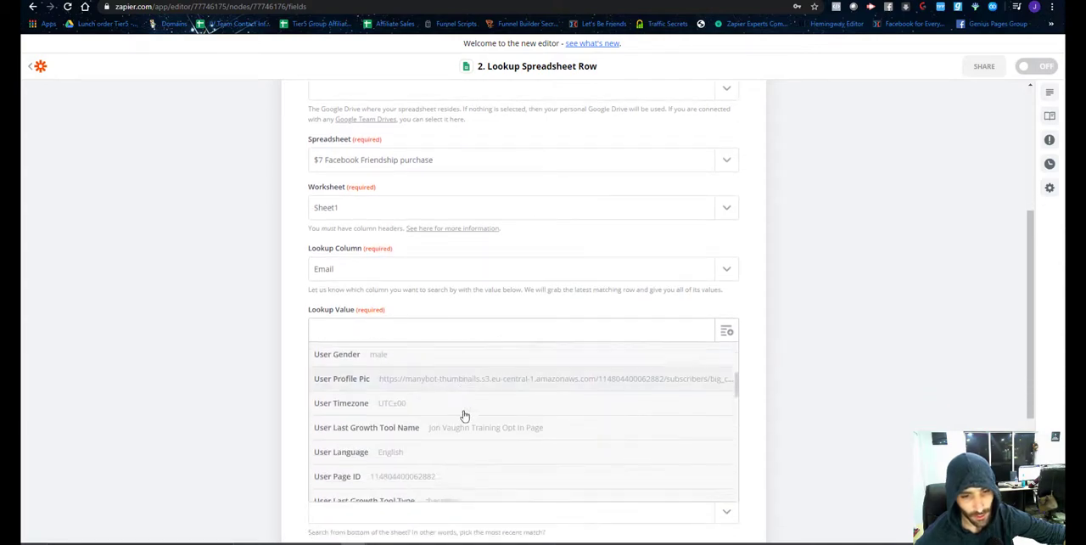
{"action": "left_click", "coordinate": [322, 1]}
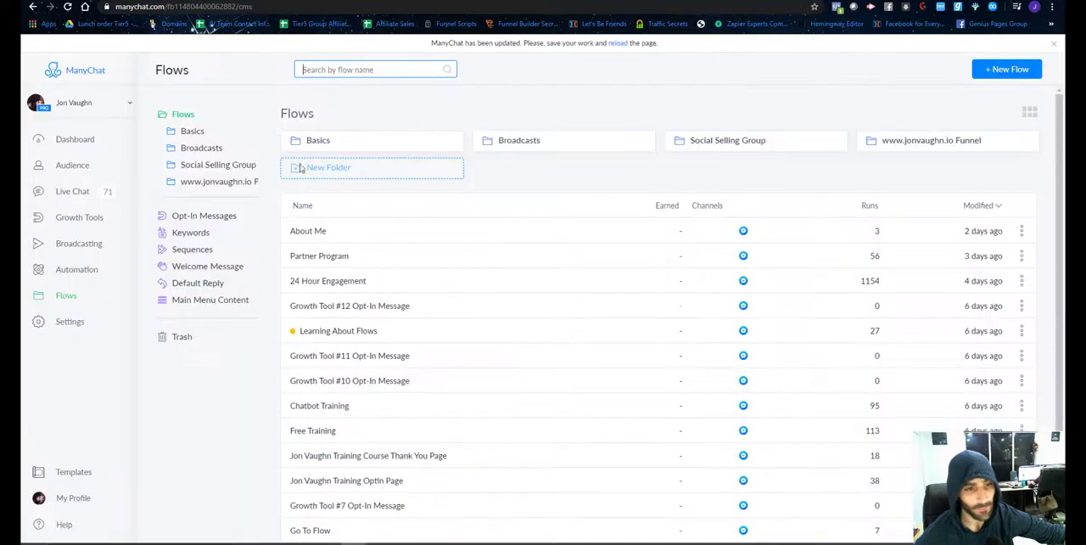
{"action": "left_click", "coordinate": [897, 146]}
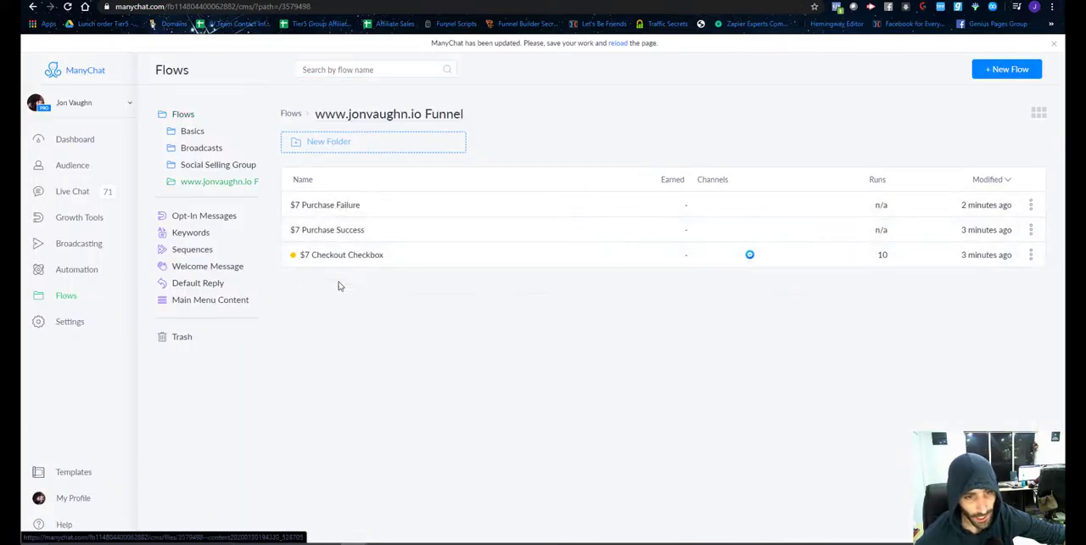
{"action": "left_click", "coordinate": [332, 256]}
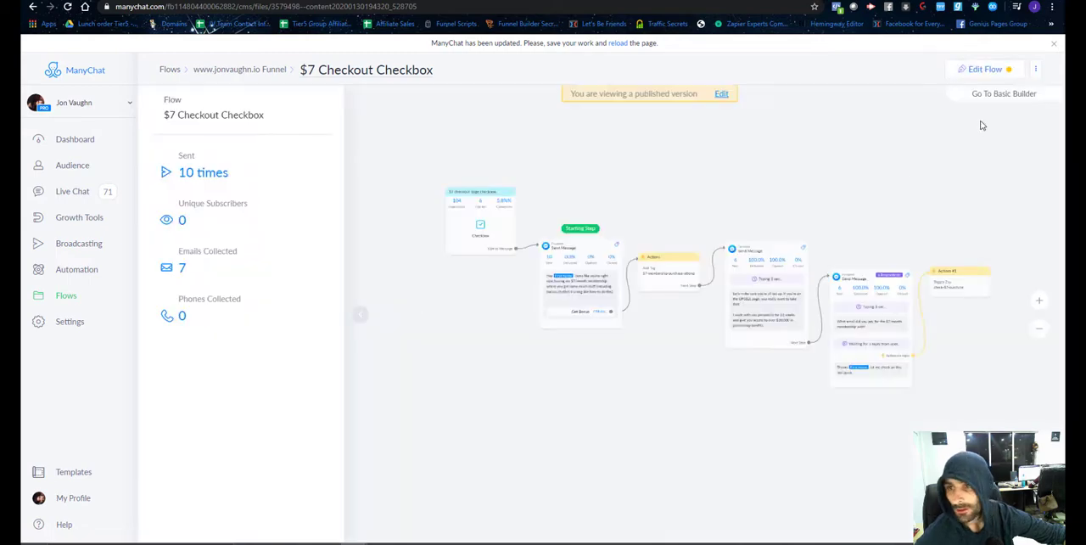
{"action": "left_click", "coordinate": [984, 69]}
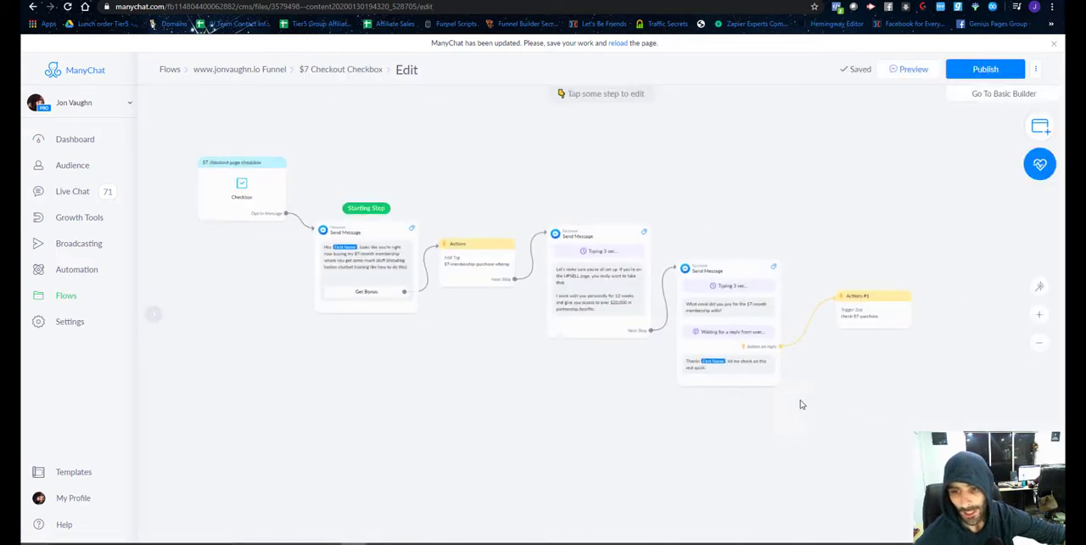
{"action": "scroll", "coordinate": [667, 369], "scroll_direction": "up", "scroll_amount": 5}
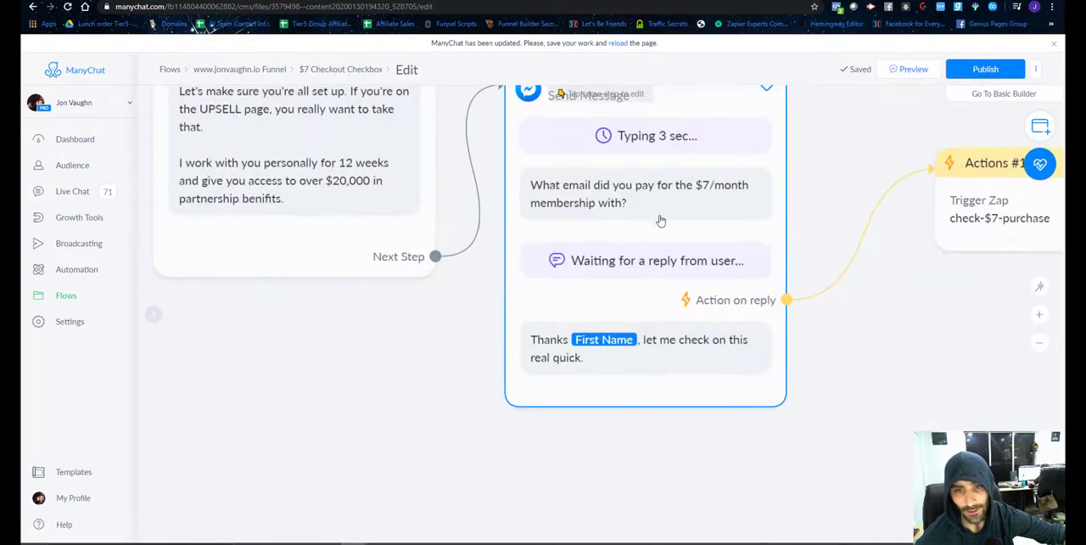
{"action": "scroll", "coordinate": [660, 221], "scroll_direction": "down", "scroll_amount": 3}
{"action": "left_click", "coordinate": [675, 211]}
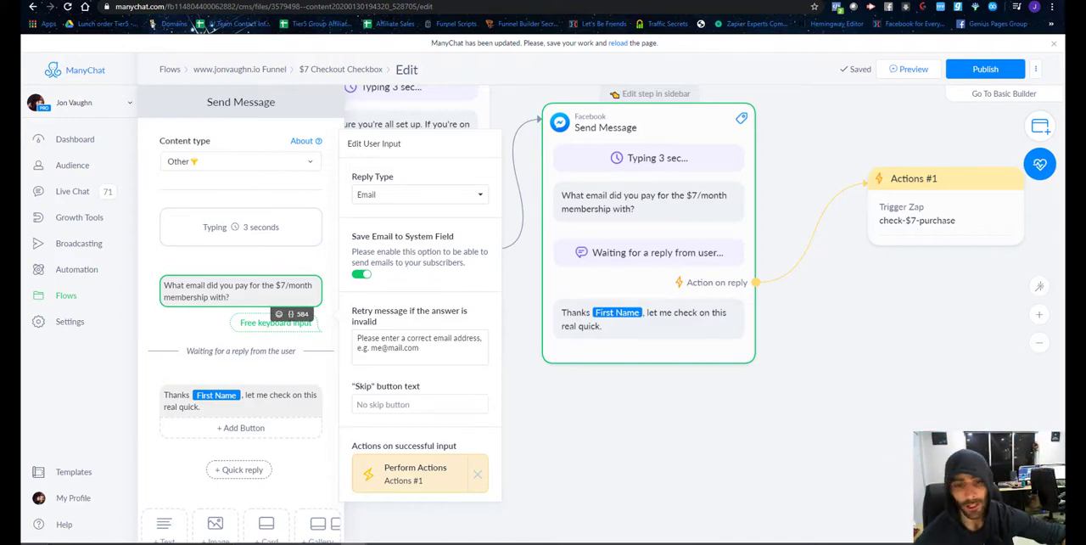
Return to Zapier and set the lookup value to the trigger's User Email field.
{"action": "left_click", "coordinate": [764, 1]}
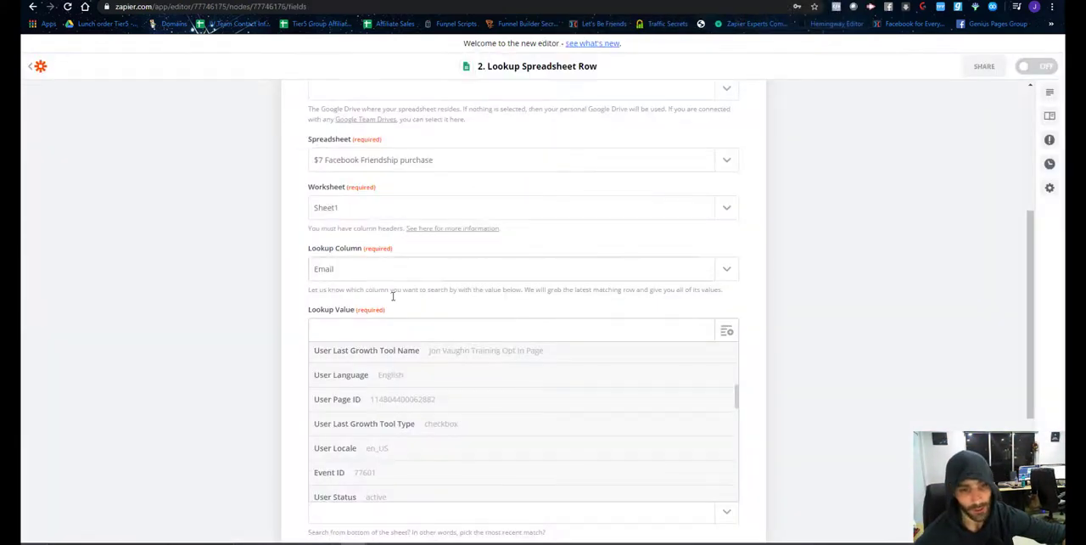
{"action": "left_click", "coordinate": [354, 328]}
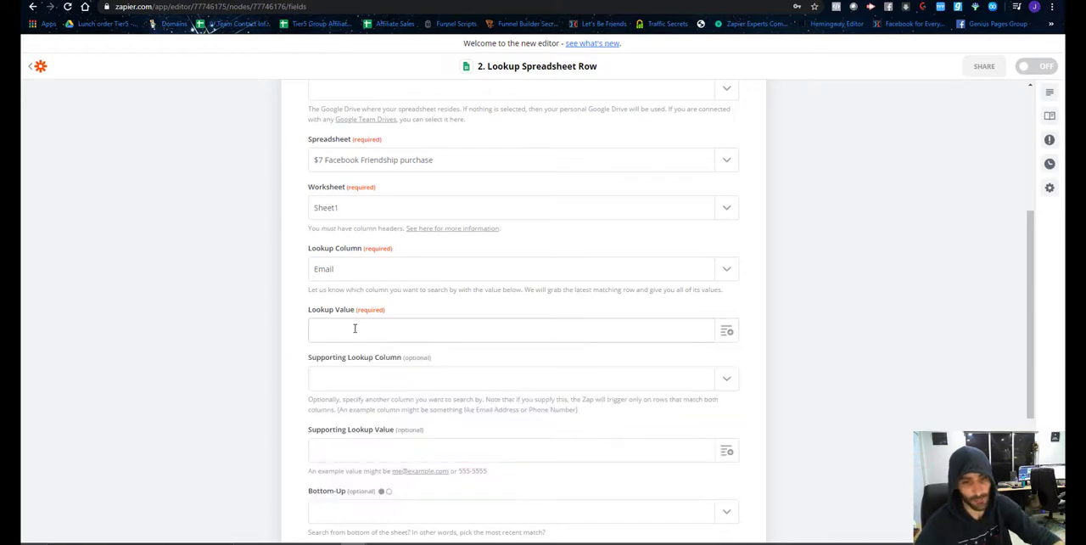
{"action": "left_click", "coordinate": [696, 331]}
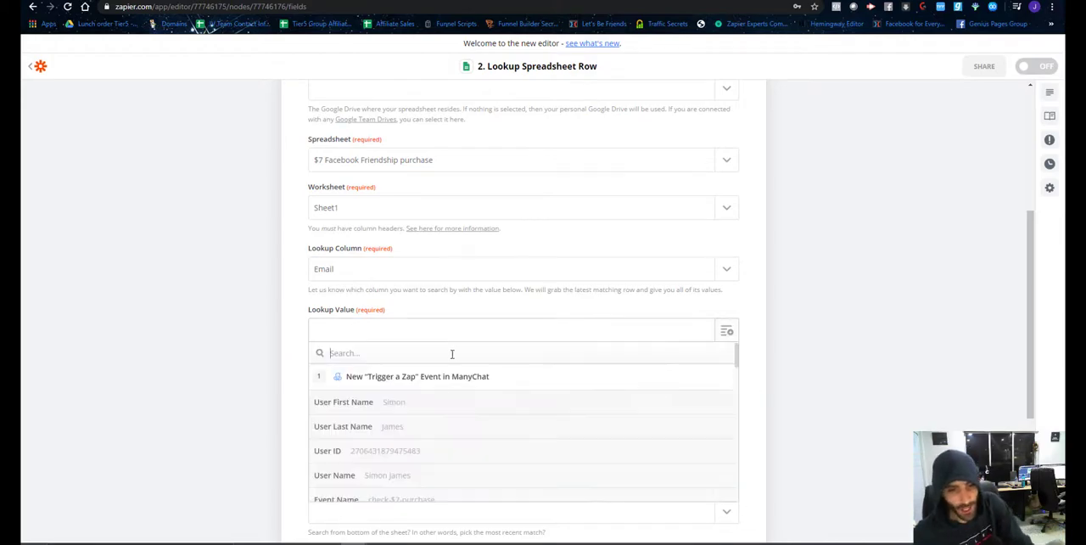
{"action": "type", "text": "email"}
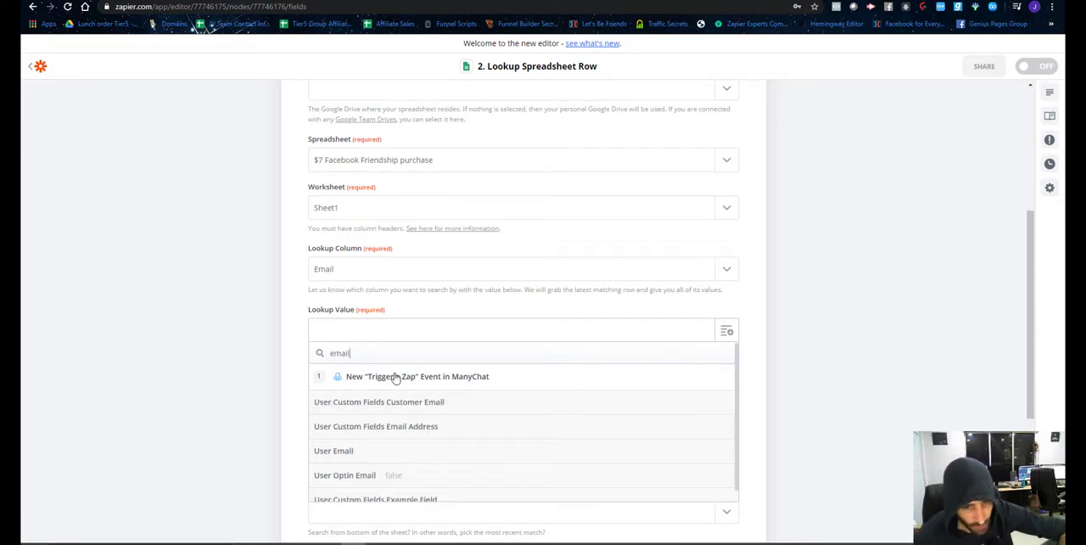
{"action": "scroll", "coordinate": [384, 454], "scroll_direction": "down", "scroll_amount": 1}
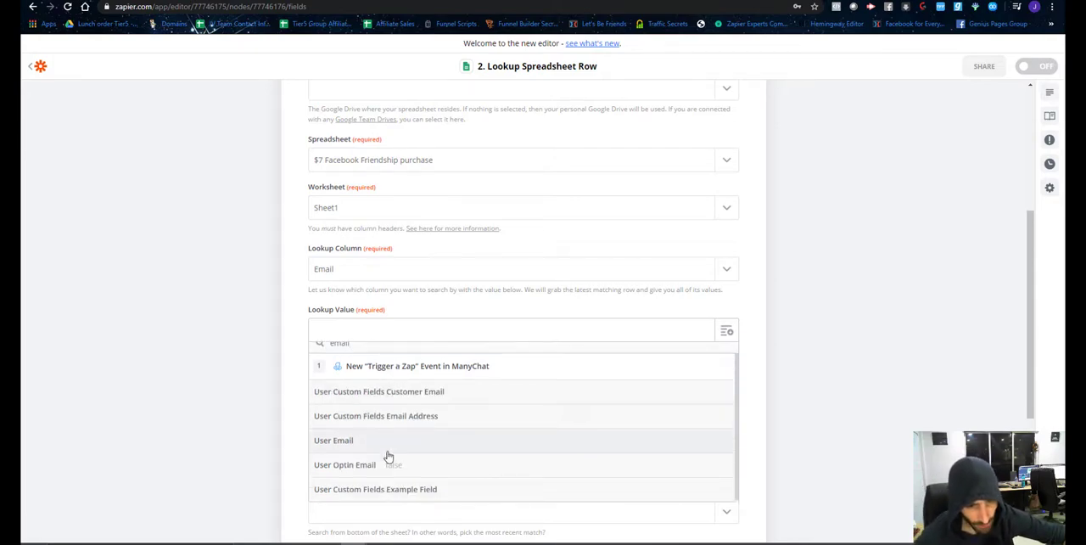
{"action": "left_click", "coordinate": [333, 441]}
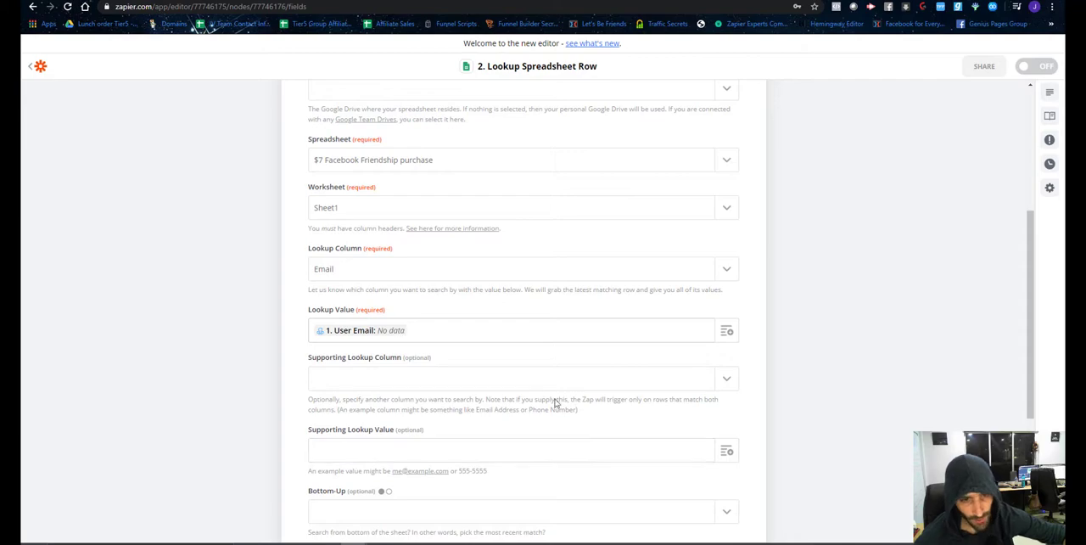
Continue the spreadsheet lookup to its test stage and run the Test & Review option.
{"action": "scroll", "coordinate": [427, 348], "scroll_direction": "down", "scroll_amount": 2}
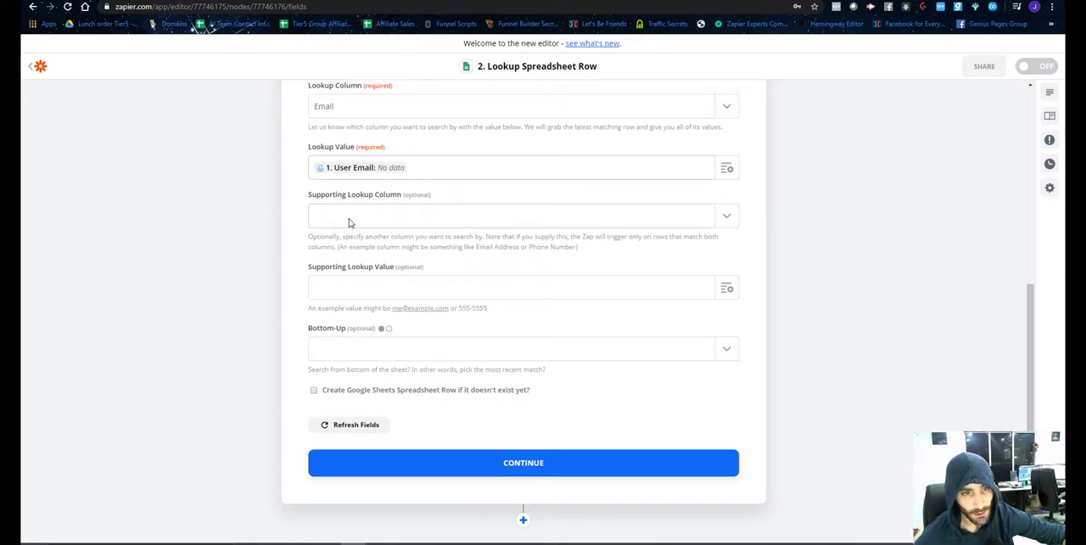
{"action": "left_click", "coordinate": [504, 468]}
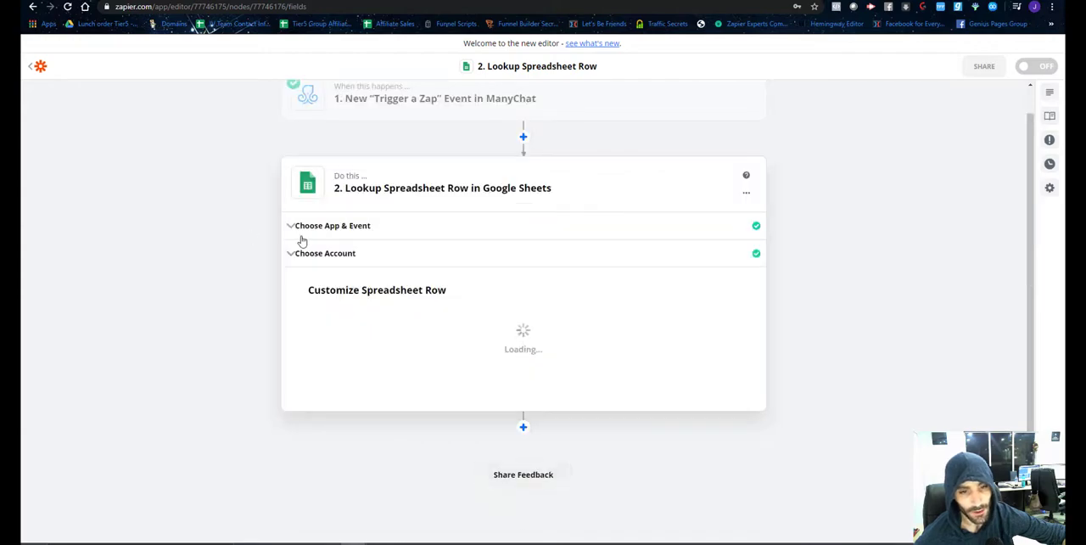
{"action": "scroll", "coordinate": [426, 344], "scroll_direction": "up", "scroll_amount": 2}
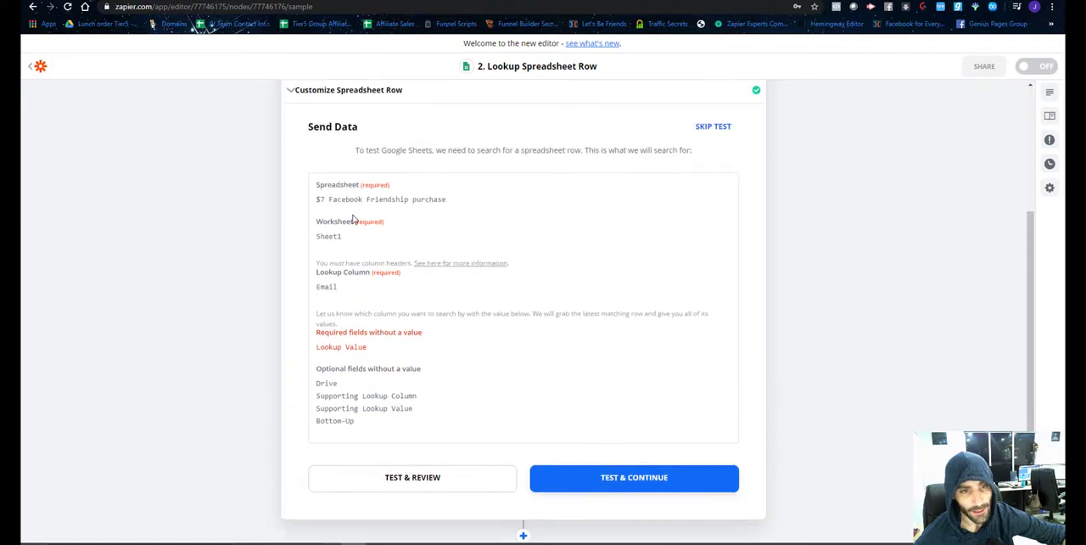
{"action": "scroll", "coordinate": [376, 323], "scroll_direction": "down", "scroll_amount": 2}
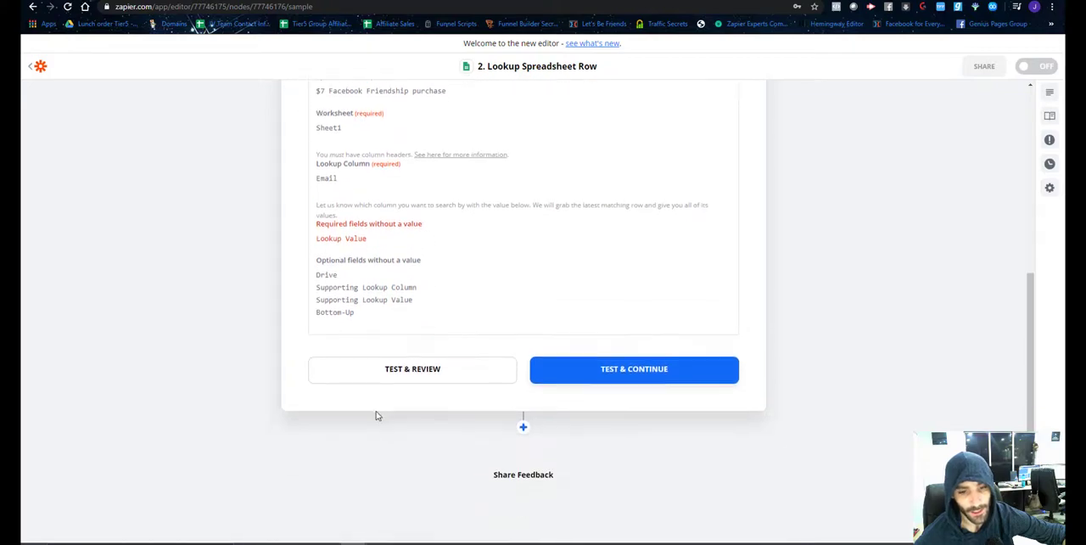
{"action": "left_click", "coordinate": [395, 374]}
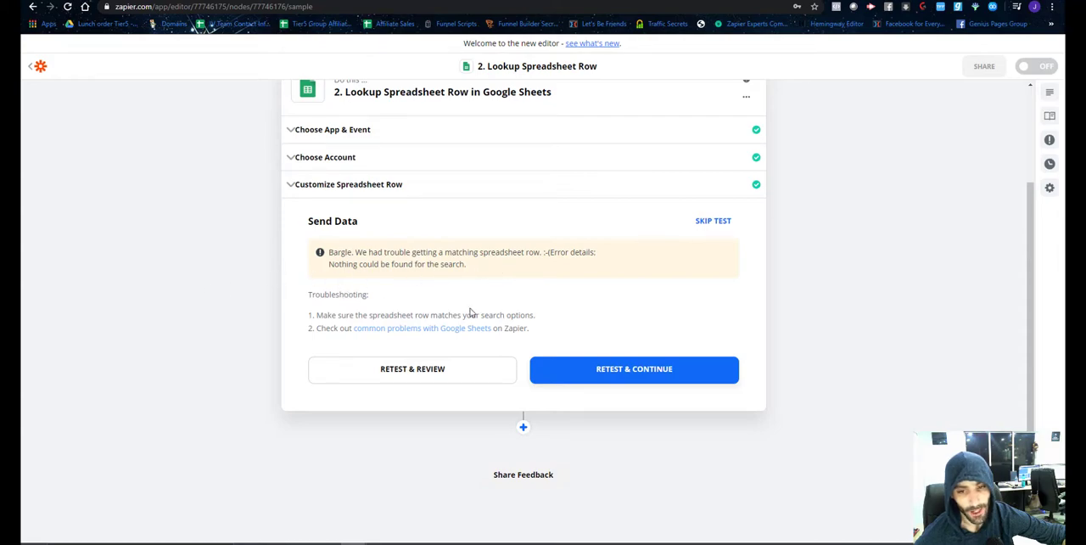
Switch to the Let's Be Friends checkout page and clear the full name and email fields of the order form.
{"action": "scroll", "coordinate": [659, 320], "scroll_direction": "up", "scroll_amount": 1}
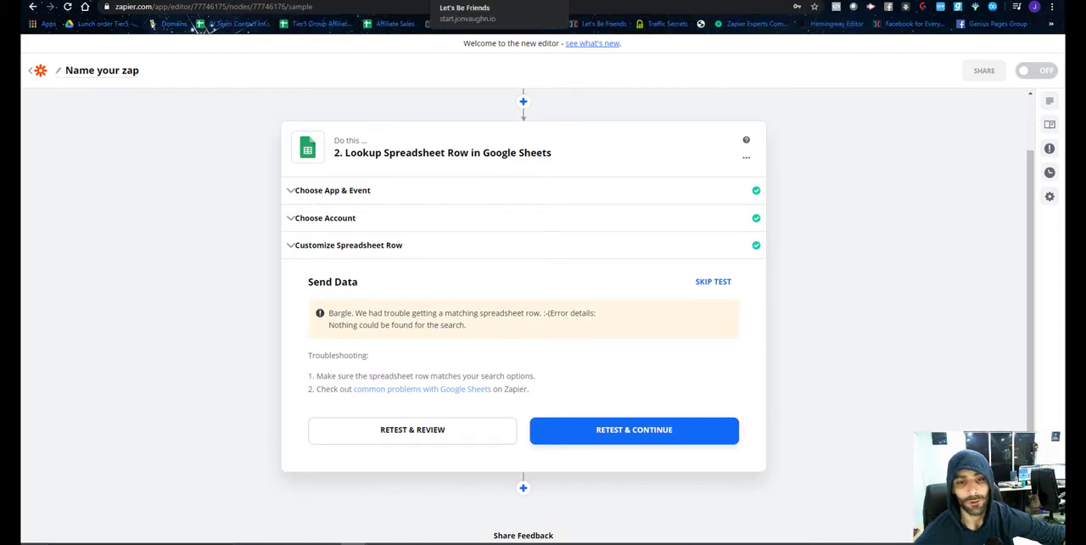
{"action": "left_click", "coordinate": [475, 0]}
{"action": "scroll", "coordinate": [485, 222], "scroll_direction": "up", "scroll_amount": 5}
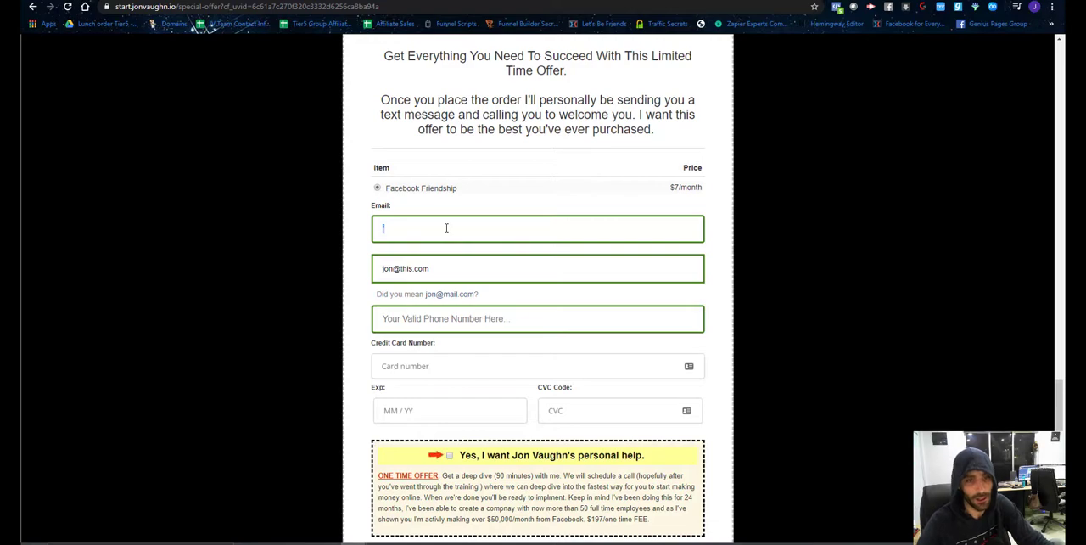
{"action": "key", "text": "BackSpace"}
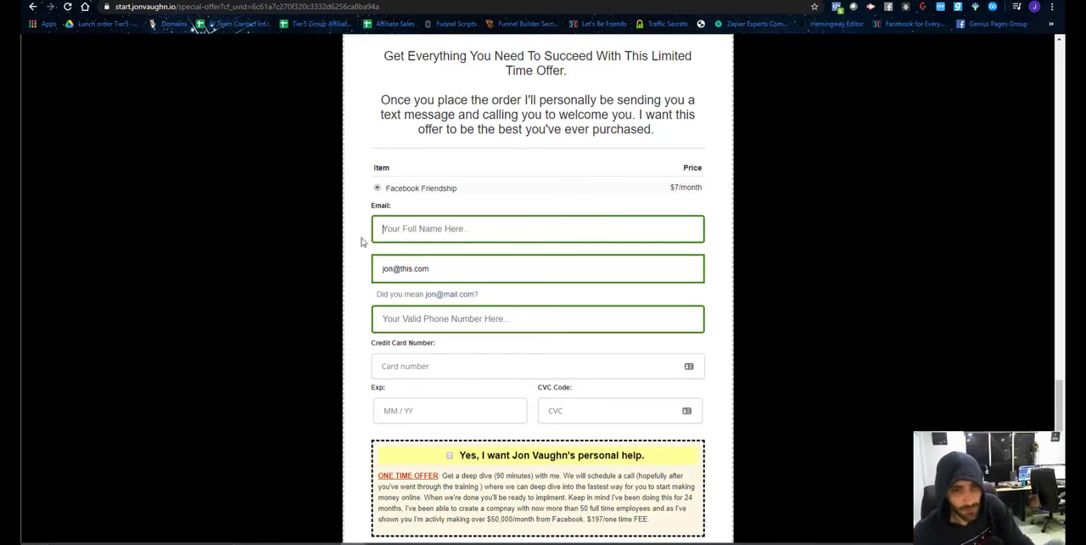
{"action": "triple_click", "coordinate": [407, 269]}
{"action": "key", "text": "BackSpace"}
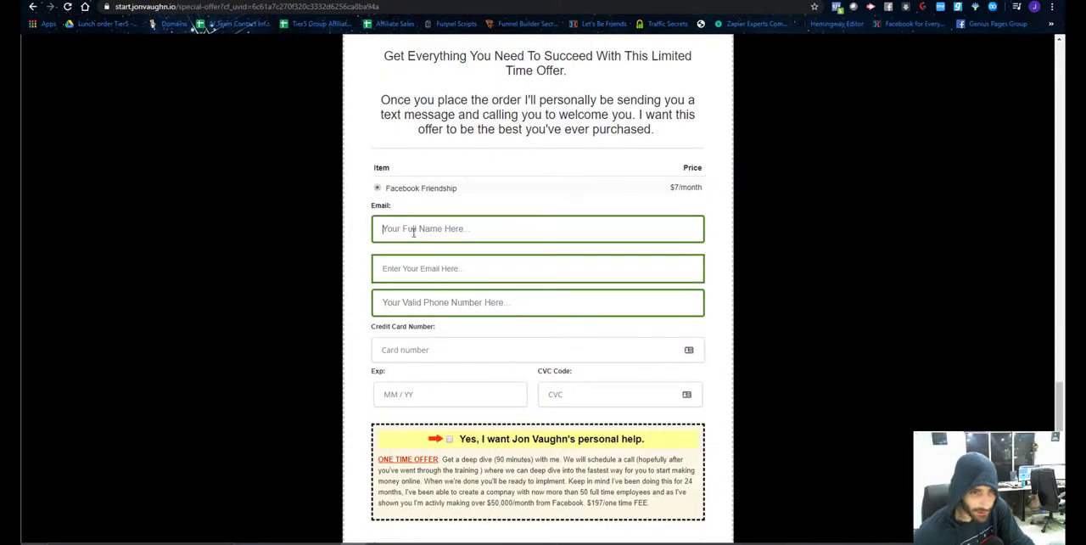
Fill in the buyer's full name, email and phone number on the Facebook Friendship $7/month order form.
{"action": "left_click", "coordinate": [413, 229]}
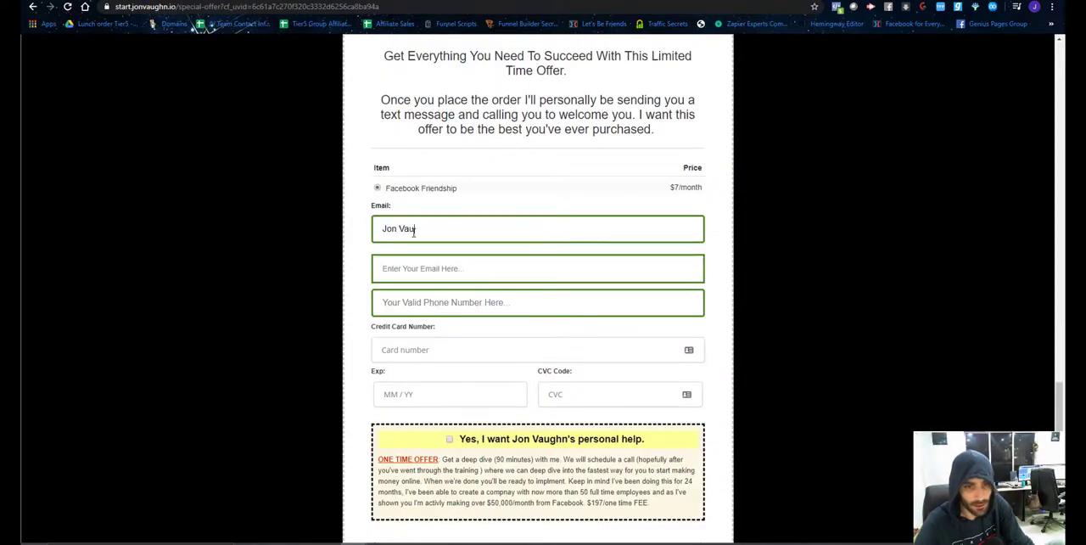
{"action": "key", "text": "Tab"}
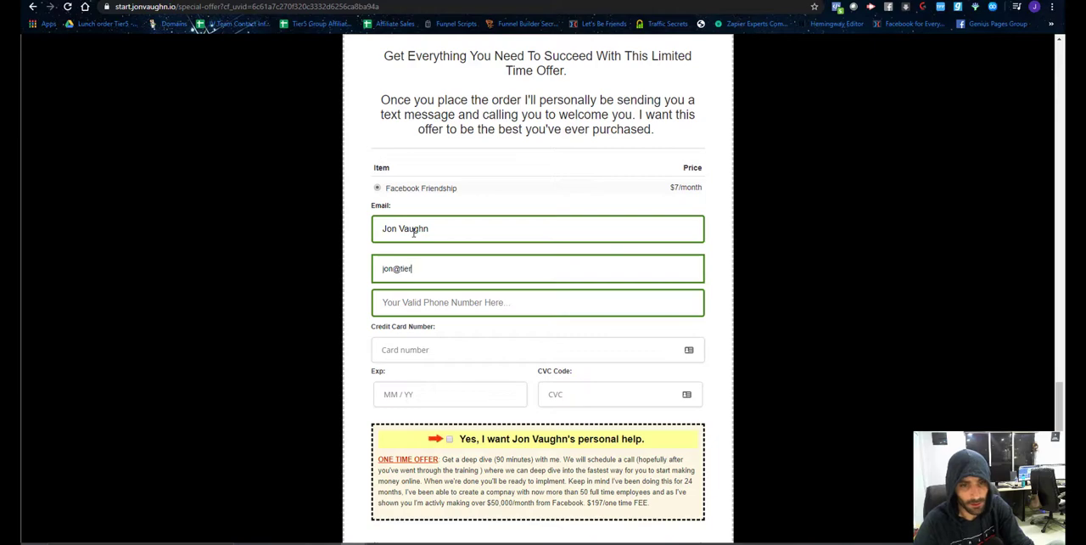
{"action": "key", "text": "Tab"}
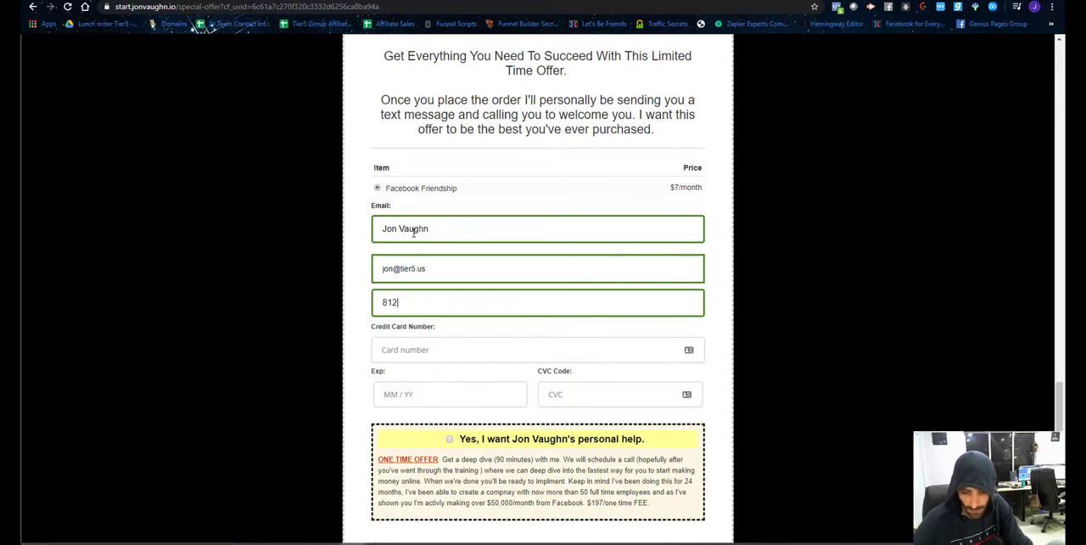
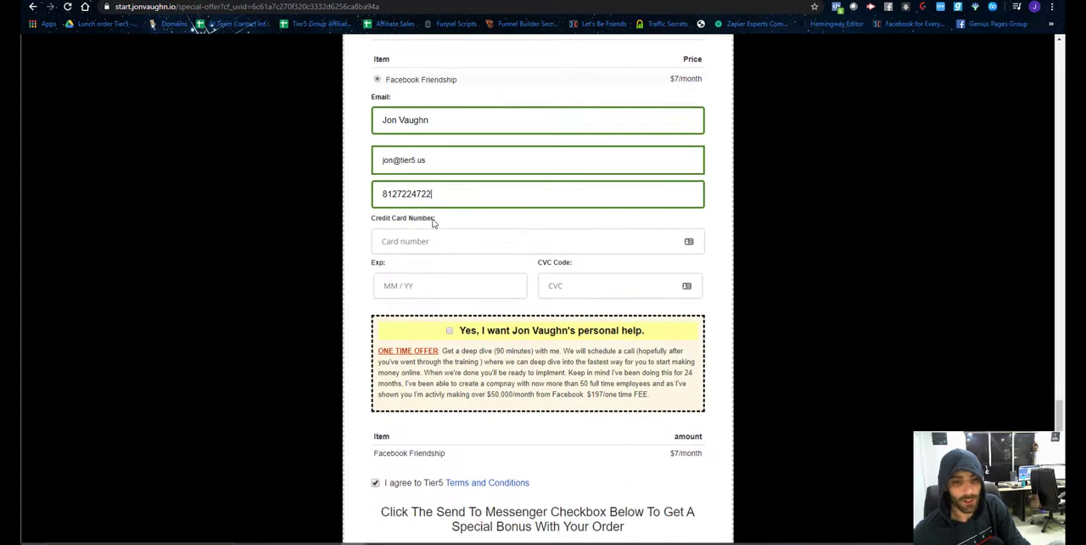
{"action": "scroll", "coordinate": [431, 220], "scroll_direction": "down", "scroll_amount": 2}
{"action": "scroll", "coordinate": [454, 333], "scroll_direction": "down", "scroll_amount": 1}
{"action": "scroll", "coordinate": [454, 334], "scroll_direction": "up", "scroll_amount": 2}
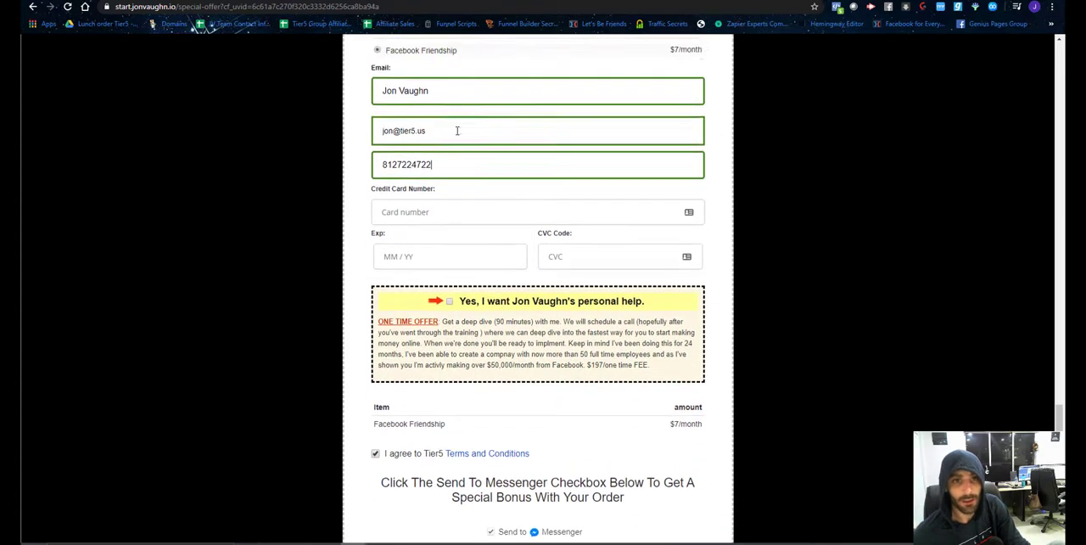
Move the checkout window off screen and back, then switch to Facebook and choose Get Bonus in the chatbot conversation.
{"action": "left_click_drag", "start_coordinate": [467, 0], "coordinate": [1085, 233]}
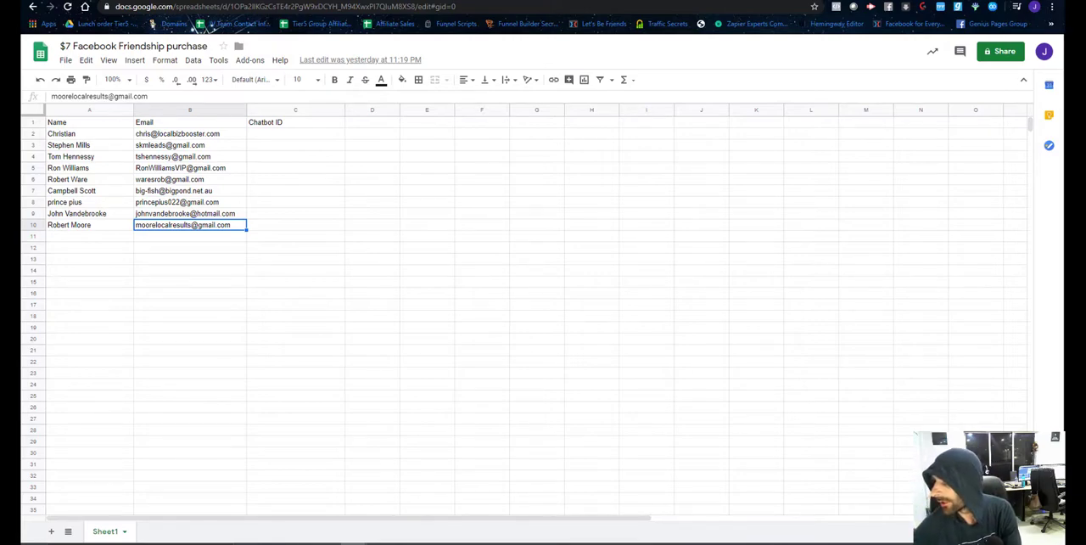
{"action": "left_click_drag", "start_coordinate": [1085, 46], "coordinate": [420, 3]}
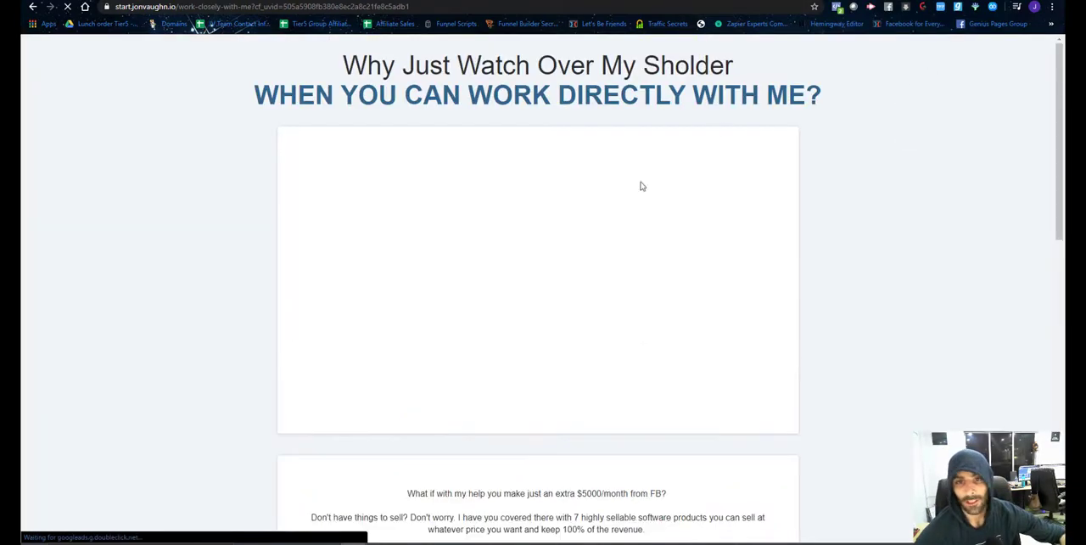
{"action": "left_click", "coordinate": [797, 2]}
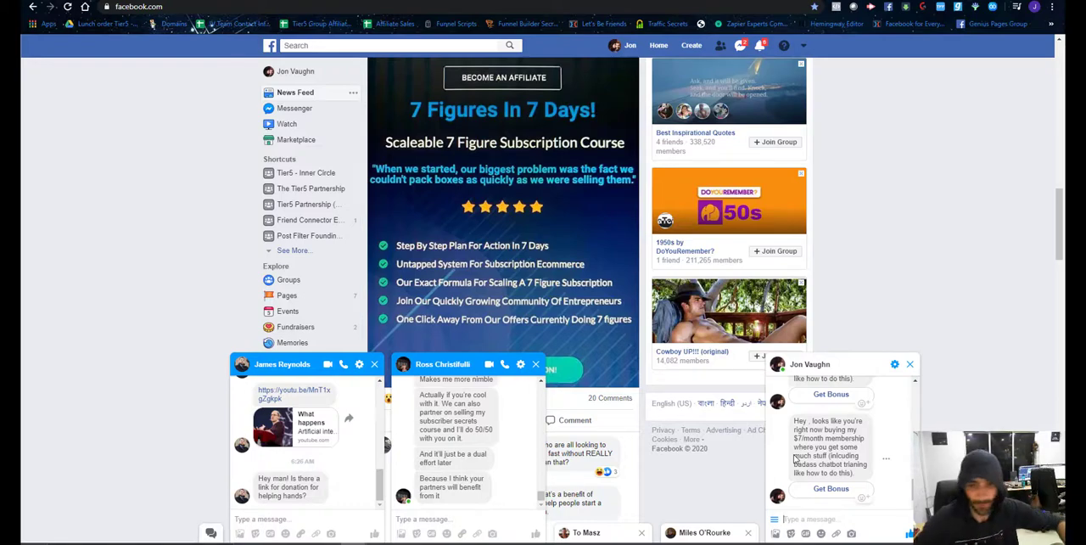
{"action": "left_click", "coordinate": [823, 489]}
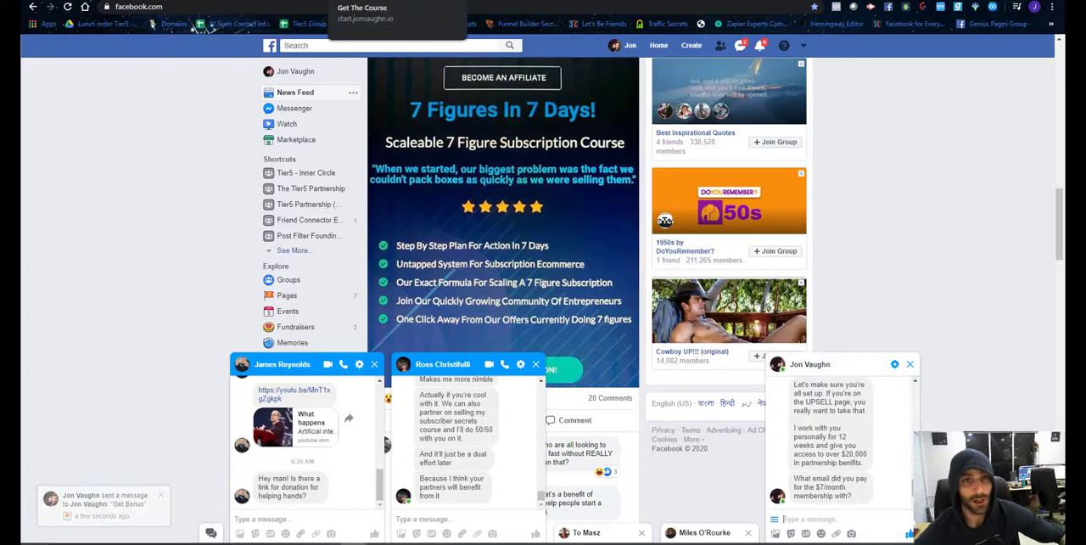
Switch to the upsell page and review what the $2,997 special offer includes.
{"action": "left_click", "coordinate": [387, 24]}
{"action": "scroll", "coordinate": [577, 333], "scroll_direction": "down", "scroll_amount": 15}
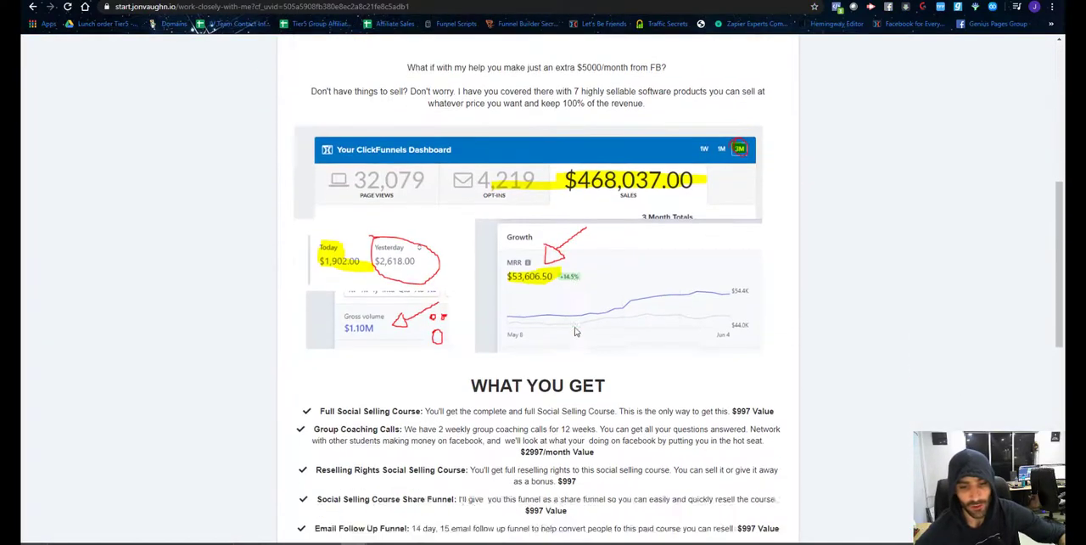
{"action": "scroll", "coordinate": [450, 340], "scroll_direction": "down", "scroll_amount": 2}
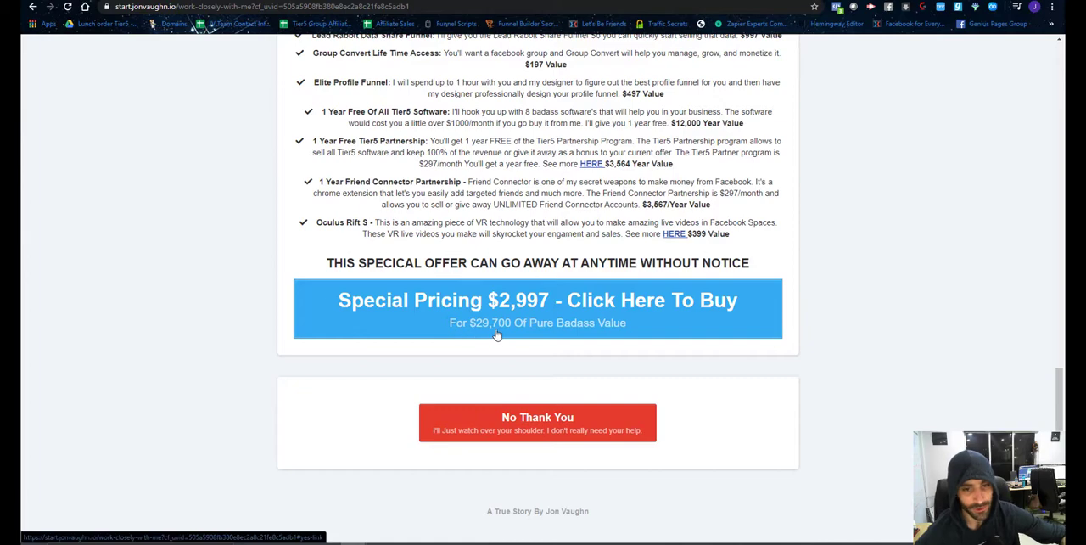
{"action": "scroll", "coordinate": [497, 336], "scroll_direction": "up", "scroll_amount": 3}
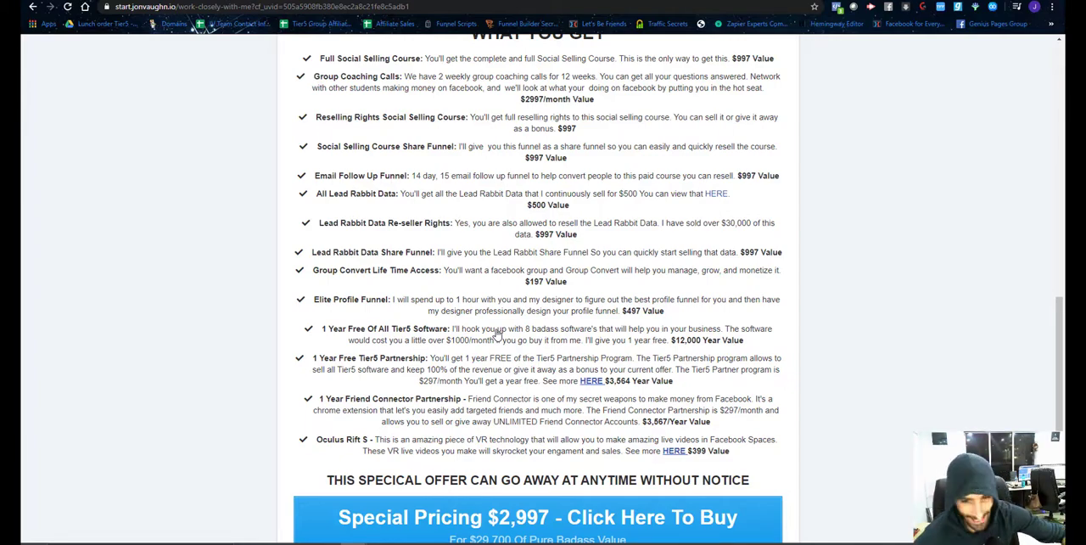
{"action": "scroll", "coordinate": [500, 356], "scroll_direction": "up", "scroll_amount": 1}
{"action": "scroll", "coordinate": [500, 399], "scroll_direction": "down", "scroll_amount": 2}
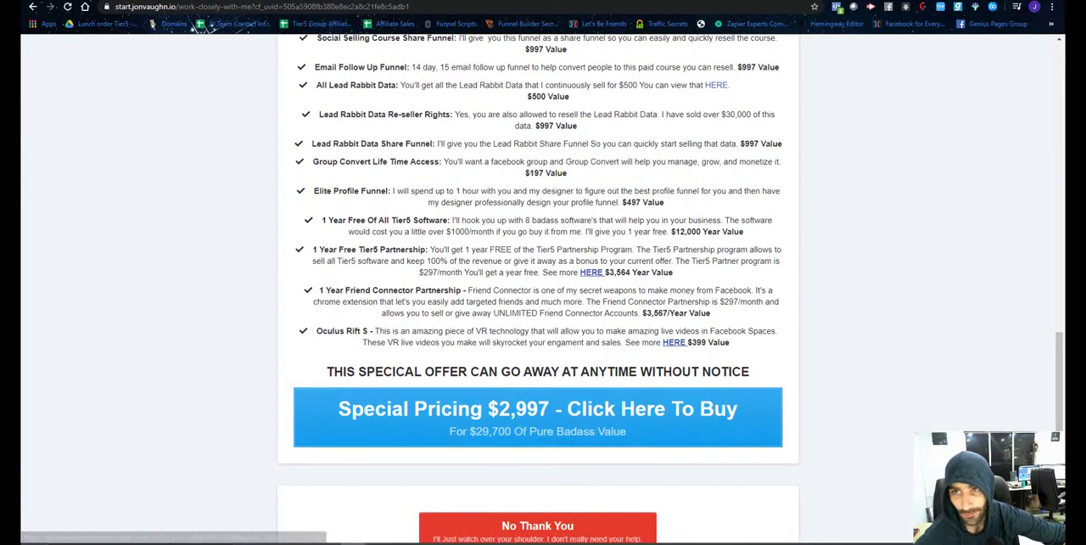
Return to the Facebook chat and write the purchase email as the reply to the chatbot's membership email question.
{"action": "left_click", "coordinate": [857, 1]}
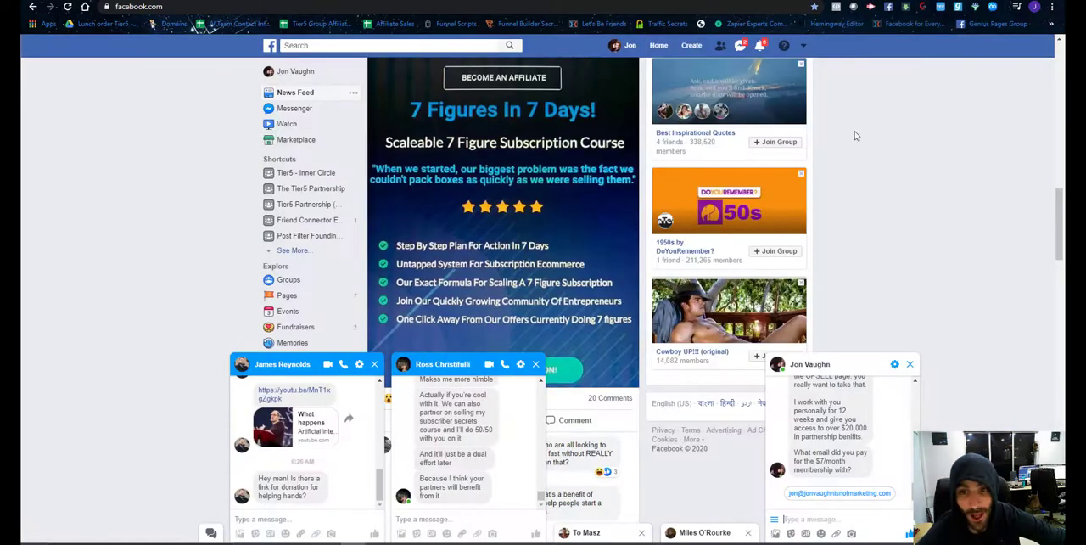
{"action": "left_click", "coordinate": [865, 521]}
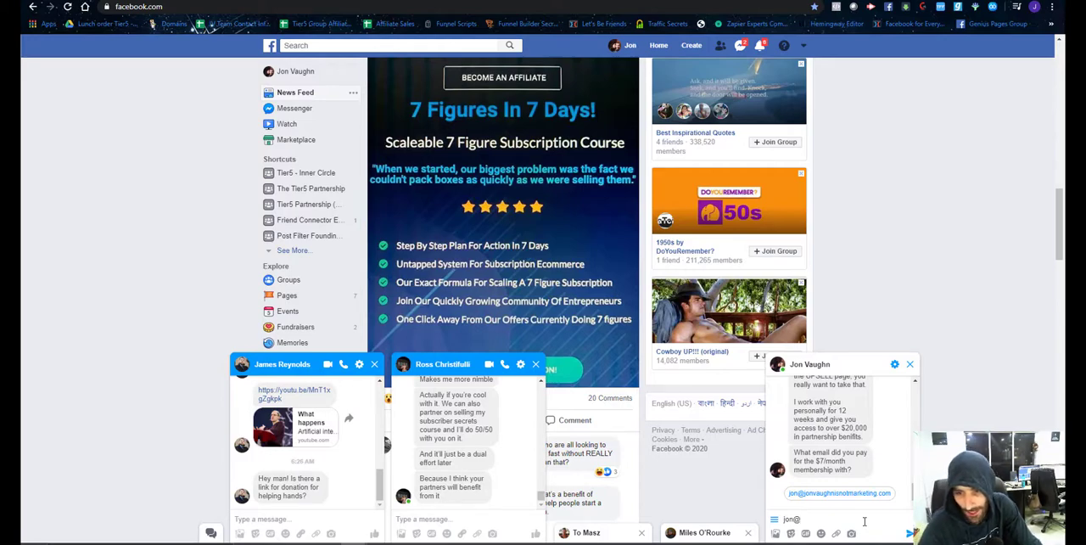
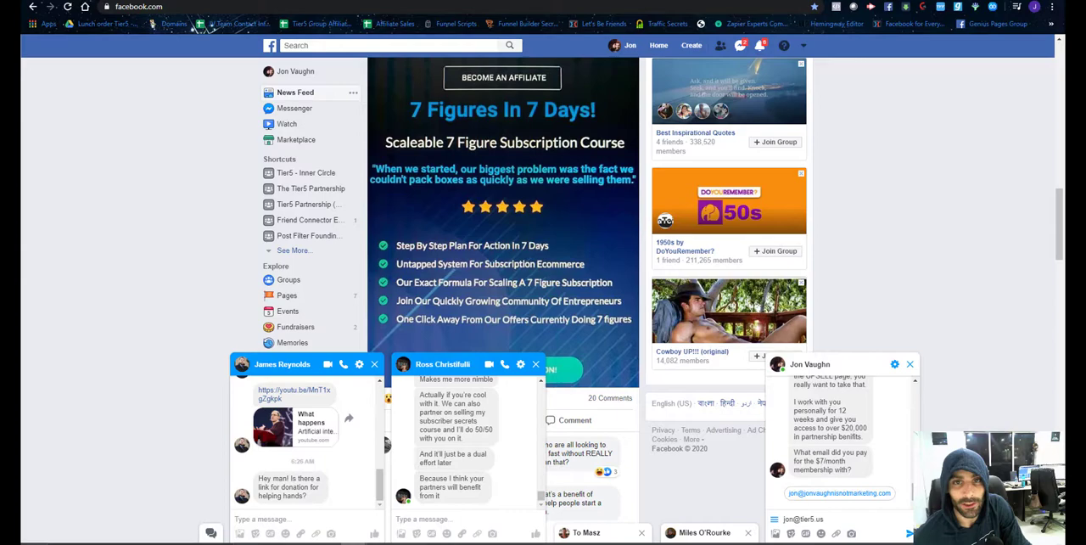
Switch to the $7 Facebook Friendship purchase spreadsheet and check whether the test purchase has a row.
{"action": "key", "text": "ctrl+Tab"}
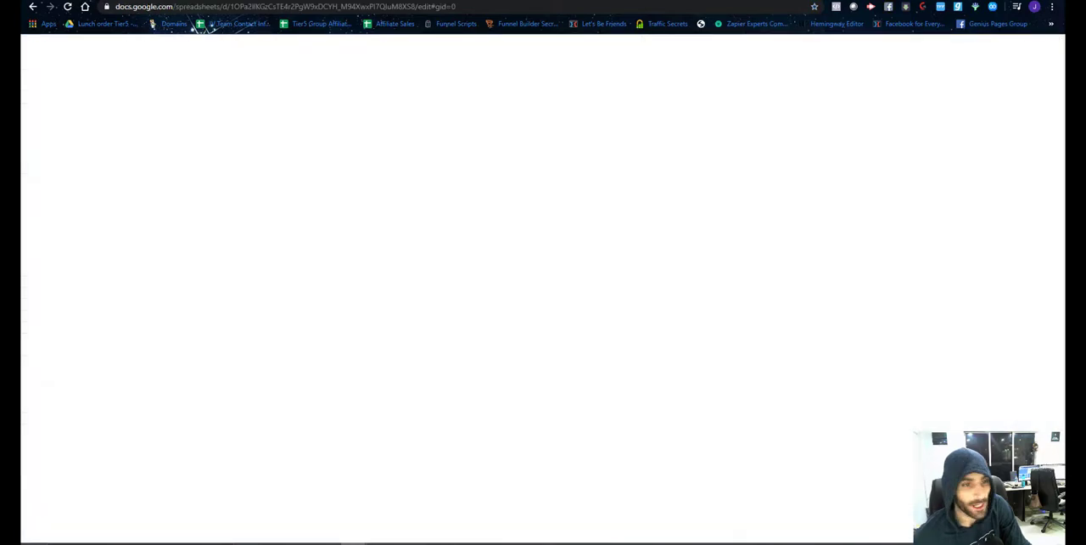
{"action": "left_click", "coordinate": [205, 282]}
{"action": "scroll", "coordinate": [275, 308], "scroll_direction": "down", "scroll_amount": 2}
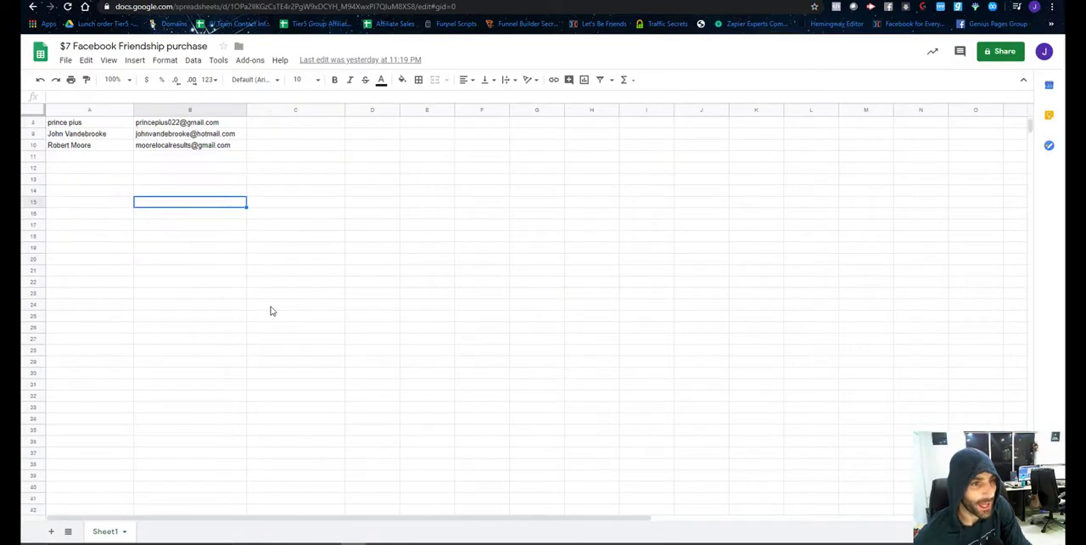
{"action": "scroll", "coordinate": [269, 309], "scroll_direction": "up", "scroll_amount": 2}
{"action": "left_click", "coordinate": [204, 259]}
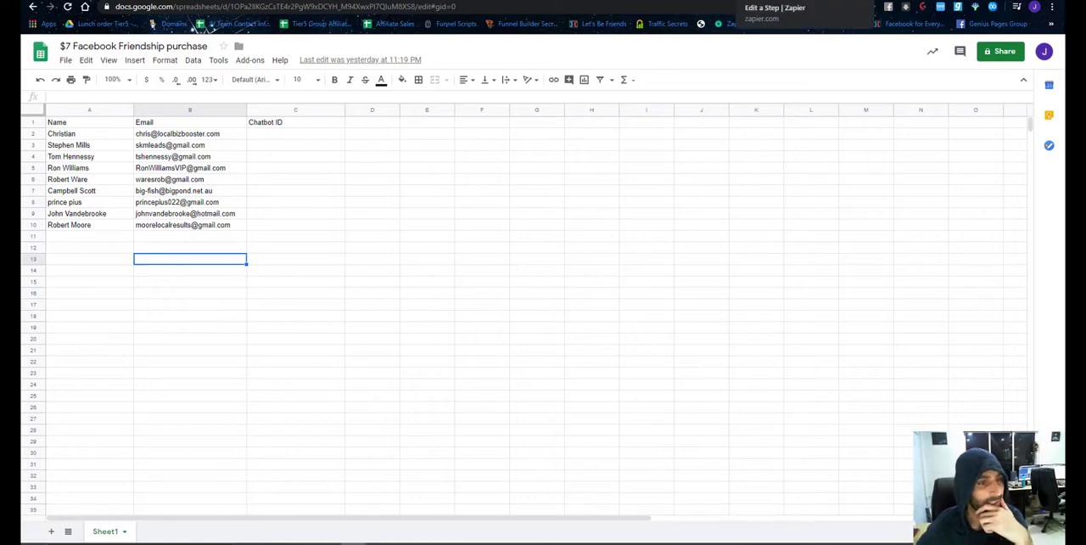
Open the Zapier home page from the Zap editor in a new tab, and recheck the spreadsheet for the test buyer's email.
{"action": "left_click", "coordinate": [836, 6]}
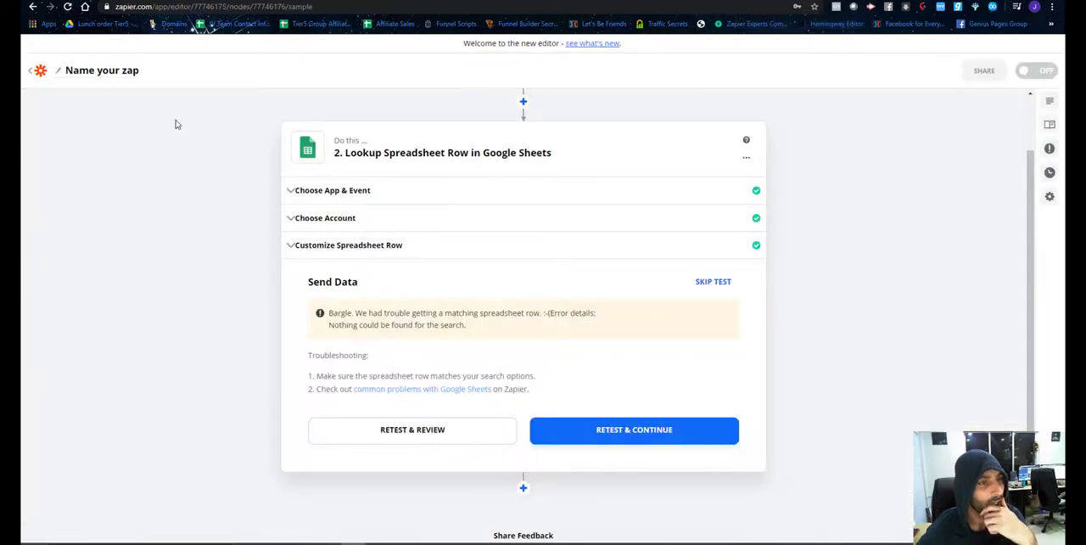
{"action": "right_click", "coordinate": [39, 71]}
{"action": "left_click", "coordinate": [60, 79]}
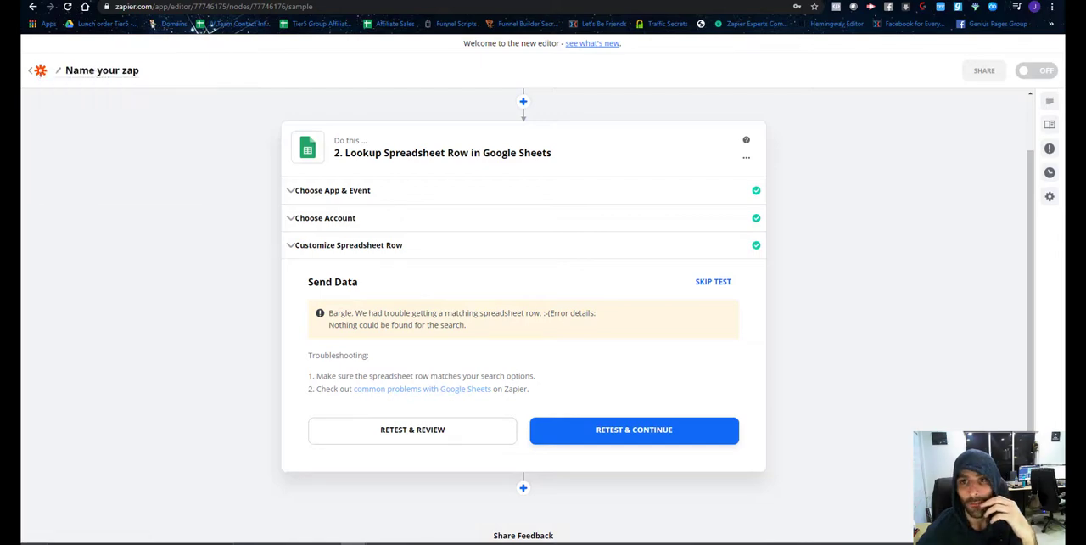
{"action": "left_click", "coordinate": [916, 3]}
{"action": "left_click", "coordinate": [519, 3]}
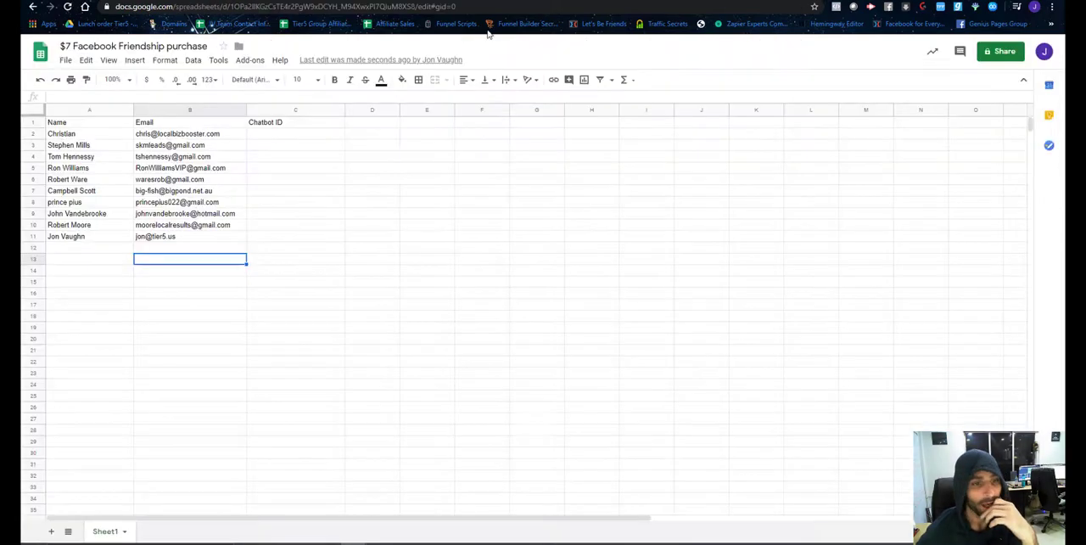
{"action": "left_click", "coordinate": [154, 239]}
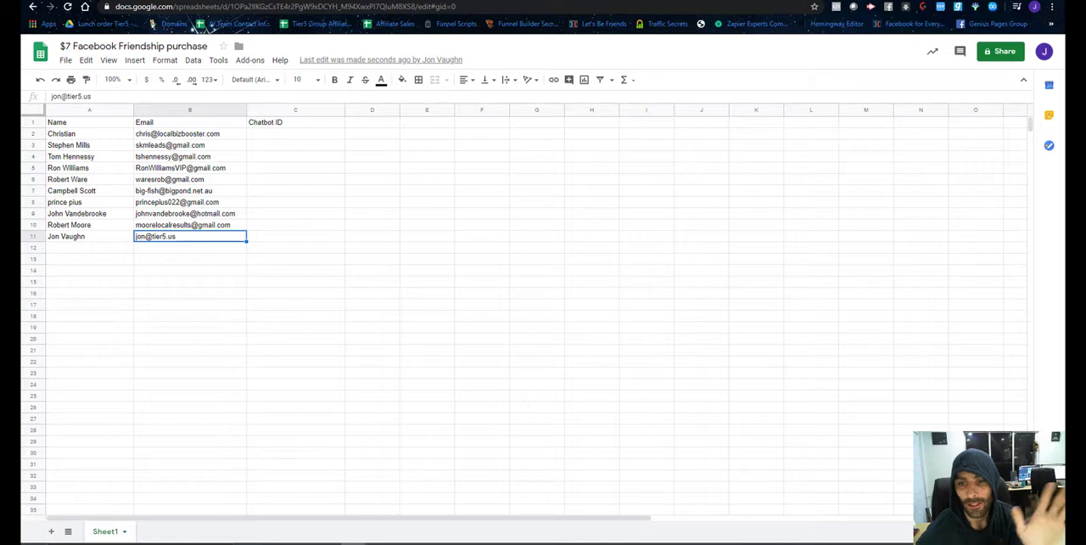
Switch to the Facebook chat and send the purchase email reply to the chatbot.
{"action": "left_click", "coordinate": [408, 3]}
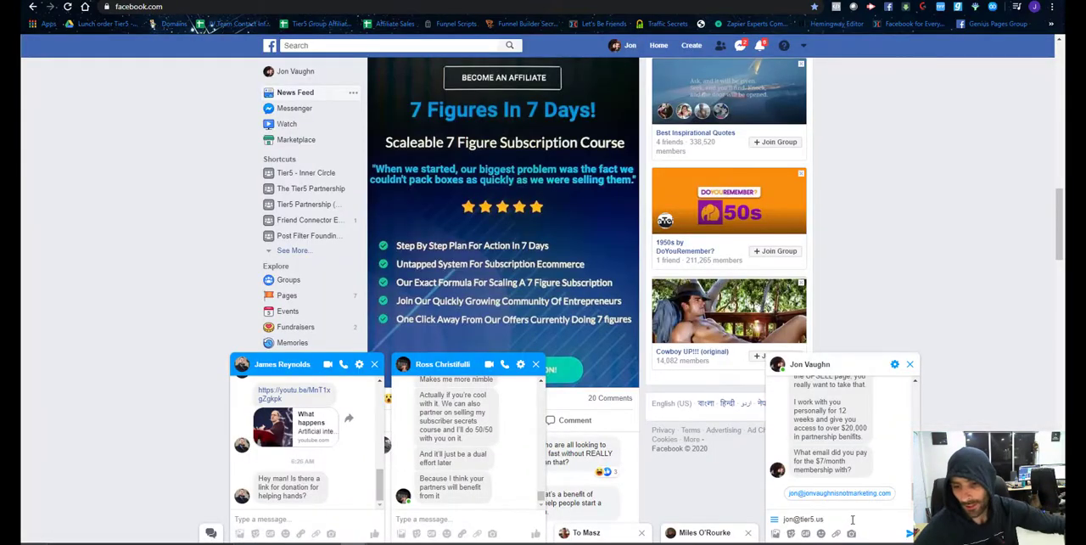
{"action": "key", "text": "Return"}
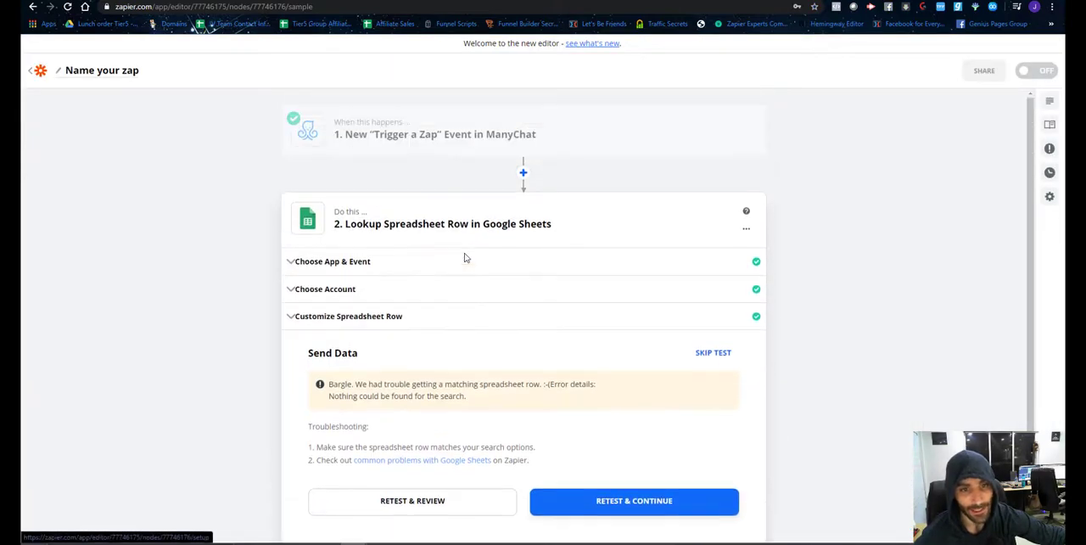
Reopen the Zap's ManyChat trigger and search its Find Data section for a new sample event.
{"action": "left_click", "coordinate": [475, 134]}
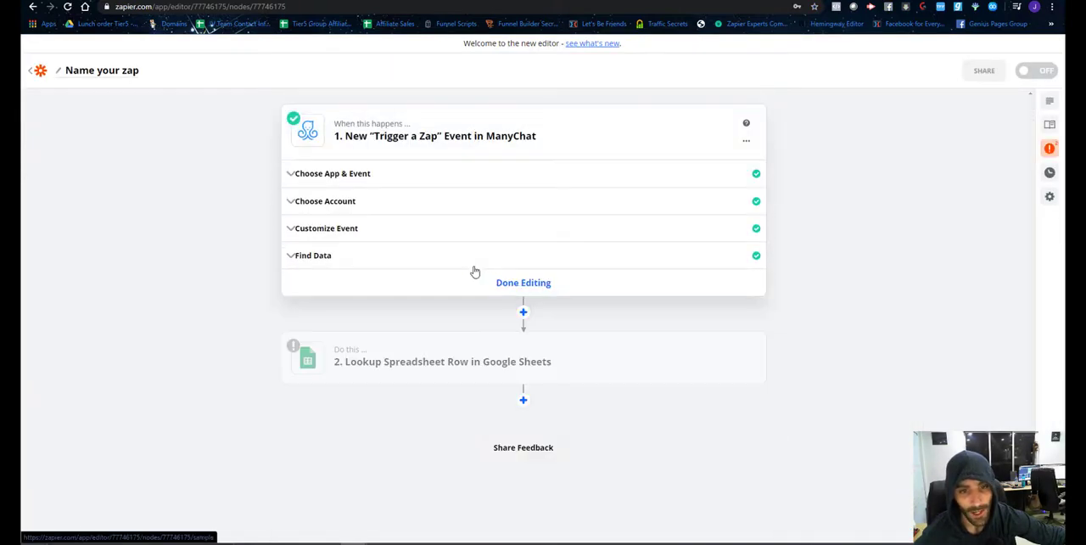
{"action": "left_click", "coordinate": [327, 253]}
{"action": "left_click", "coordinate": [350, 357]}
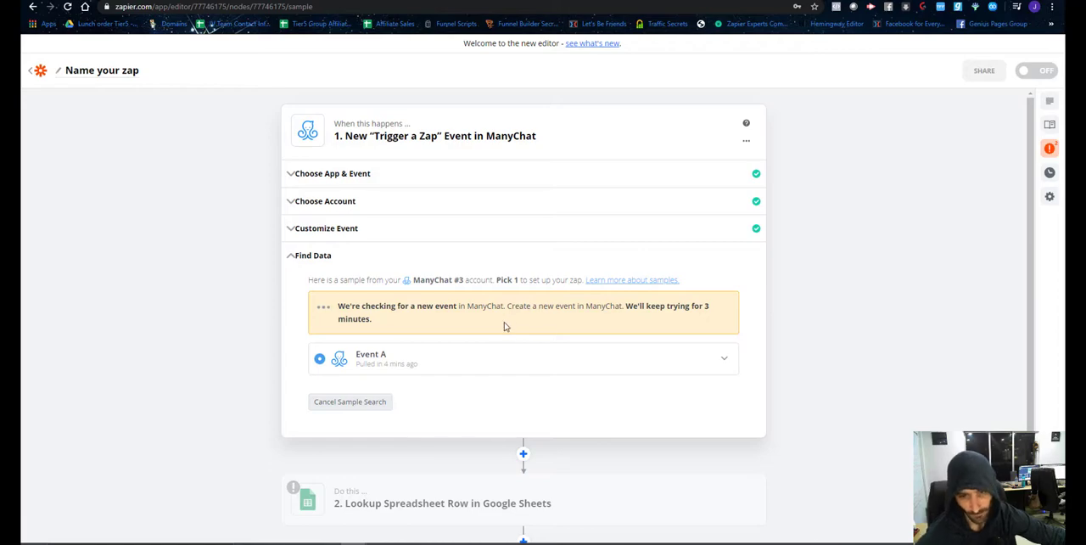
{"action": "scroll", "coordinate": [501, 336], "scroll_direction": "down", "scroll_amount": 1}
{"action": "scroll", "coordinate": [487, 342], "scroll_direction": "up", "scroll_amount": 1}
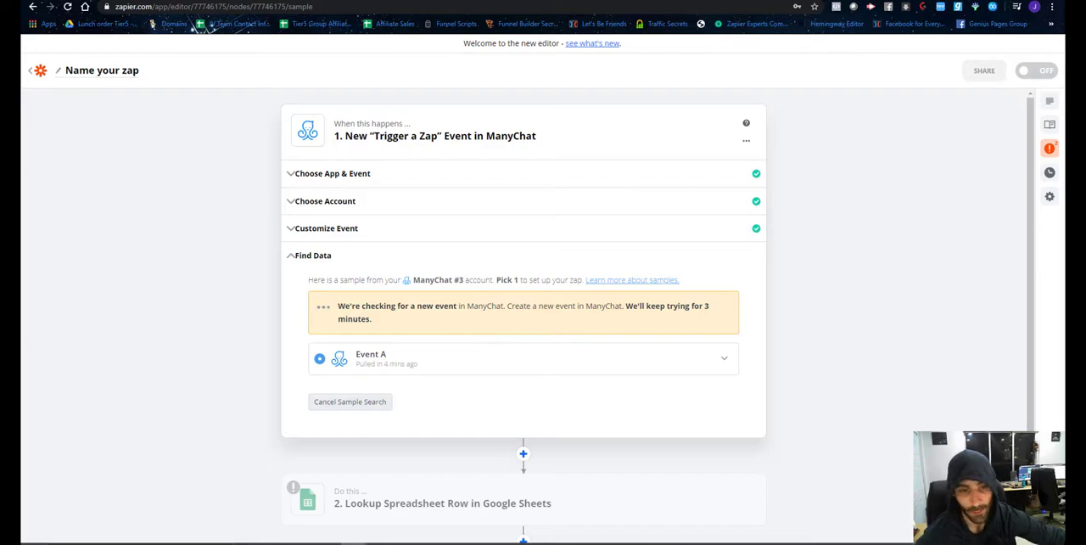
Check the chatbot's response on Facebook, then switch to ManyChat and publish the $7 Checkout Checkbox flow.
{"action": "left_click", "coordinate": [874, 1]}
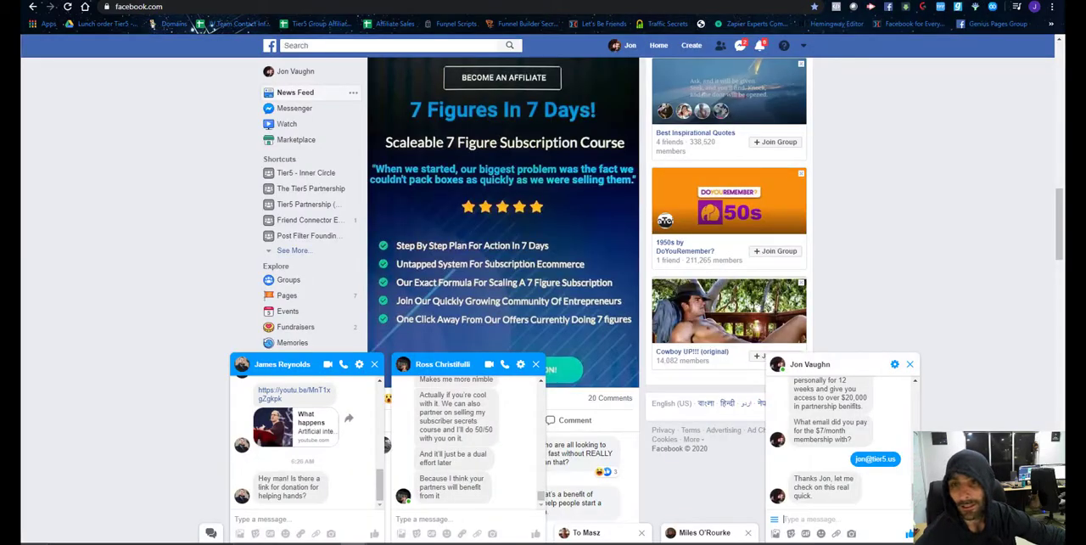
{"action": "left_click", "coordinate": [651, 1]}
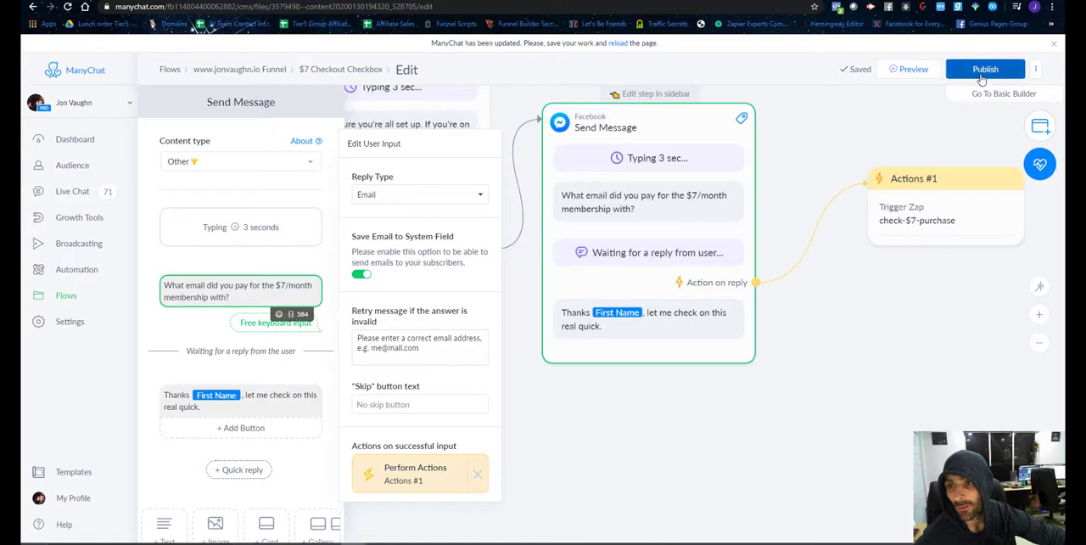
{"action": "left_click", "coordinate": [981, 78]}
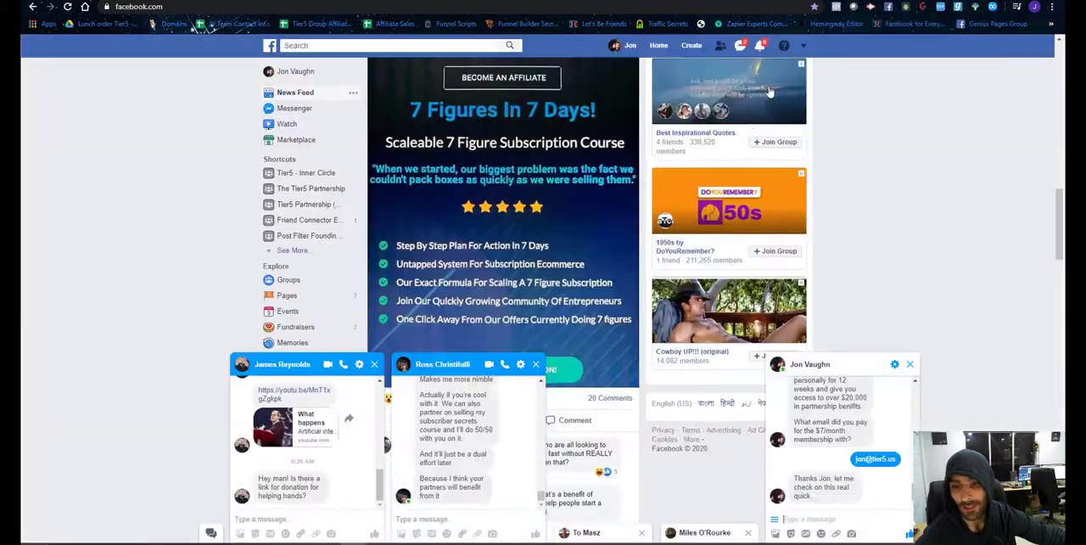
Check the purchase spreadsheet's test buyer row, then return to the Zap and restart the ManyChat trigger's sample search.
{"action": "left_click", "coordinate": [870, 1]}
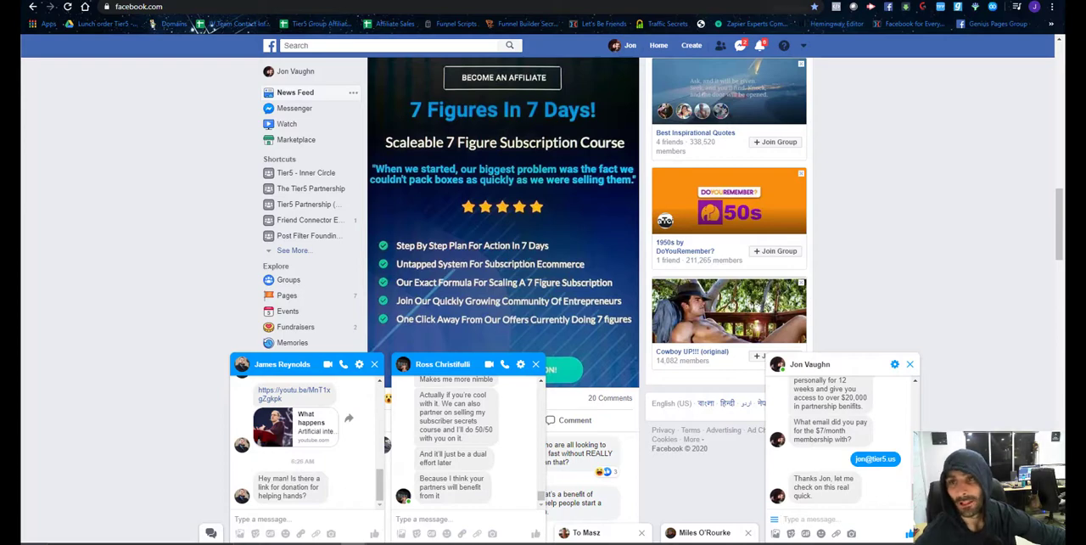
{"action": "left_click", "coordinate": [516, 3]}
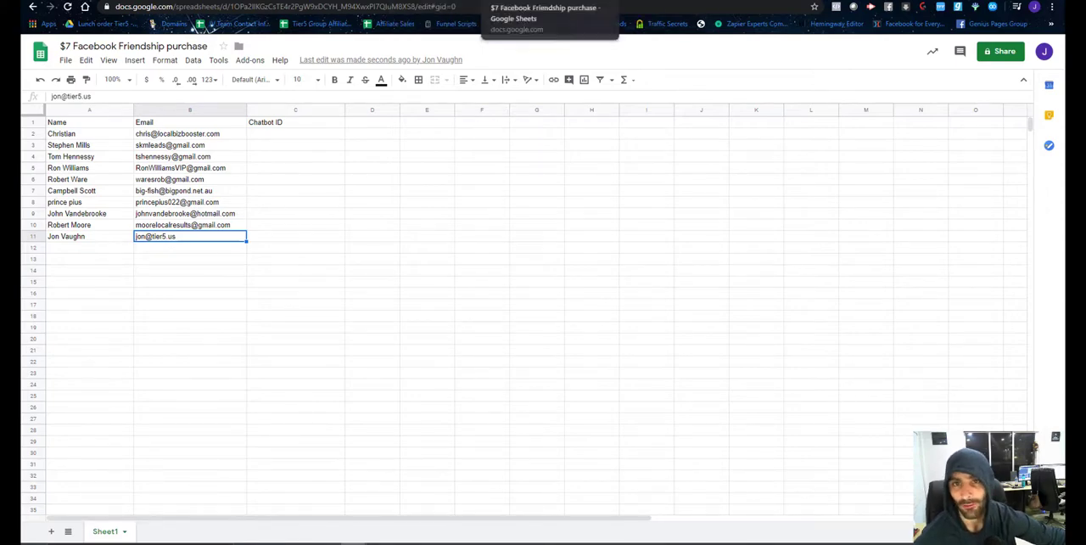
{"action": "left_click", "coordinate": [678, 3]}
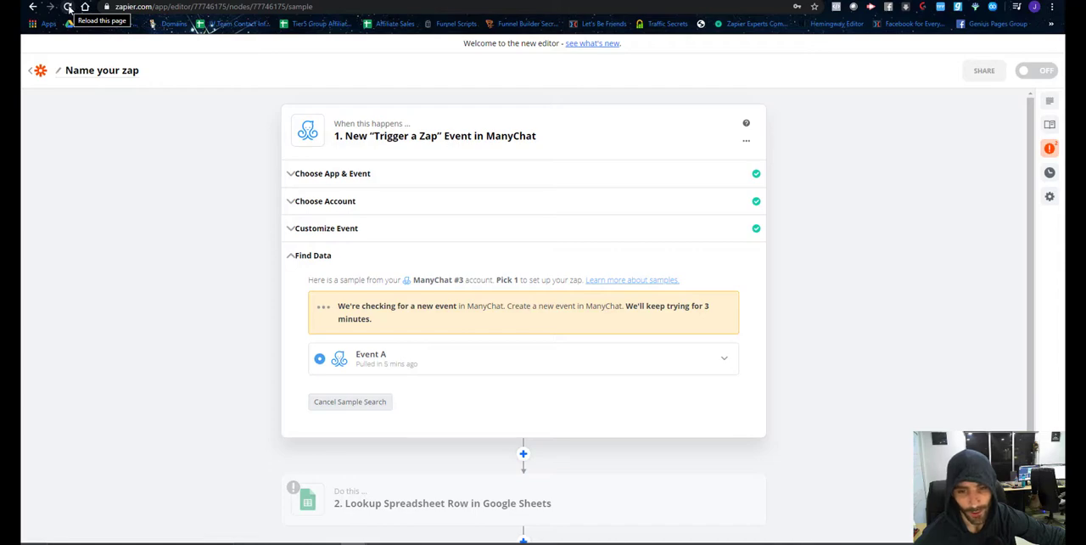
{"action": "left_click", "coordinate": [350, 405]}
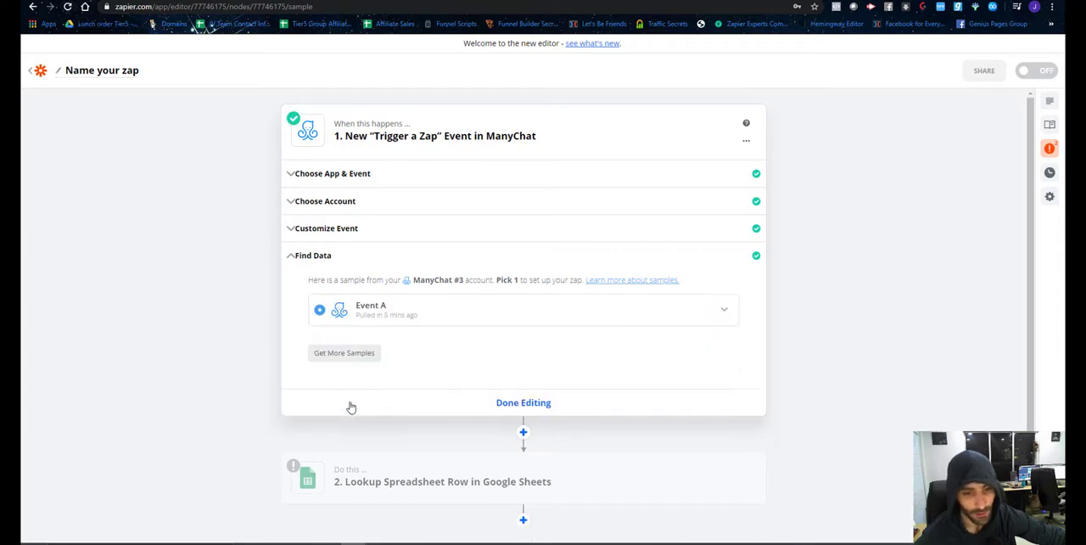
{"action": "left_click", "coordinate": [342, 353]}
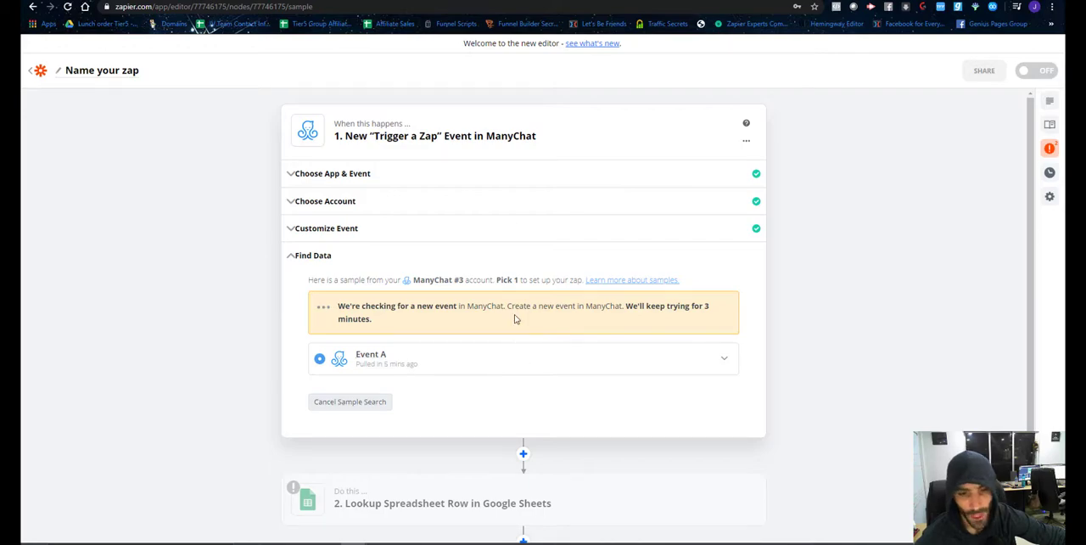
Expand Event A in the trigger's Find Data section and examine its event and user fields.
{"action": "left_click", "coordinate": [720, 362]}
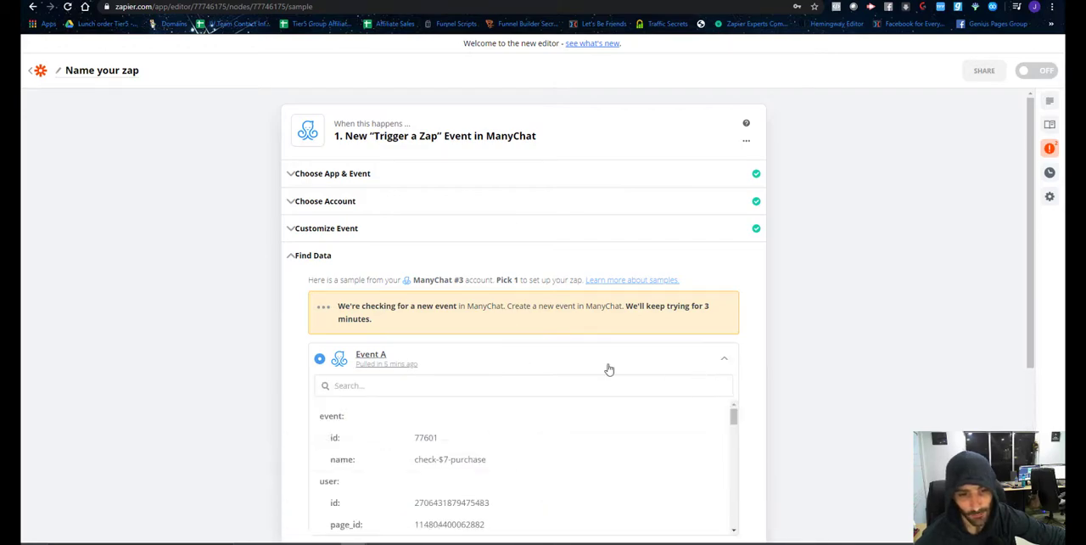
{"action": "scroll", "coordinate": [608, 368], "scroll_direction": "down", "scroll_amount": 2}
{"action": "scroll", "coordinate": [530, 253], "scroll_direction": "down", "scroll_amount": 2}
{"action": "scroll", "coordinate": [546, 191], "scroll_direction": "down", "scroll_amount": 5}
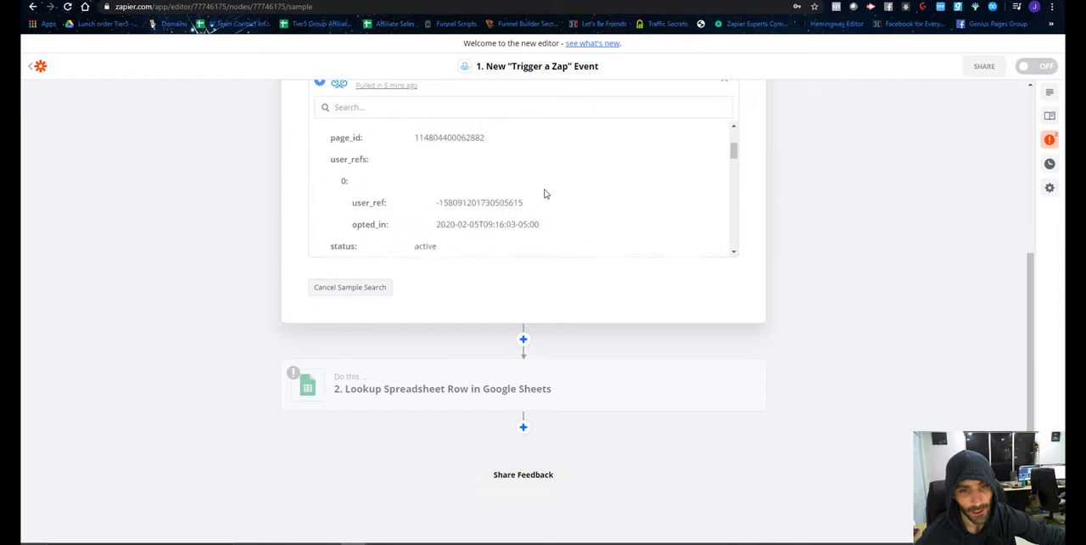
{"action": "scroll", "coordinate": [546, 195], "scroll_direction": "up", "scroll_amount": 5}
{"action": "scroll", "coordinate": [546, 207], "scroll_direction": "up", "scroll_amount": 4}
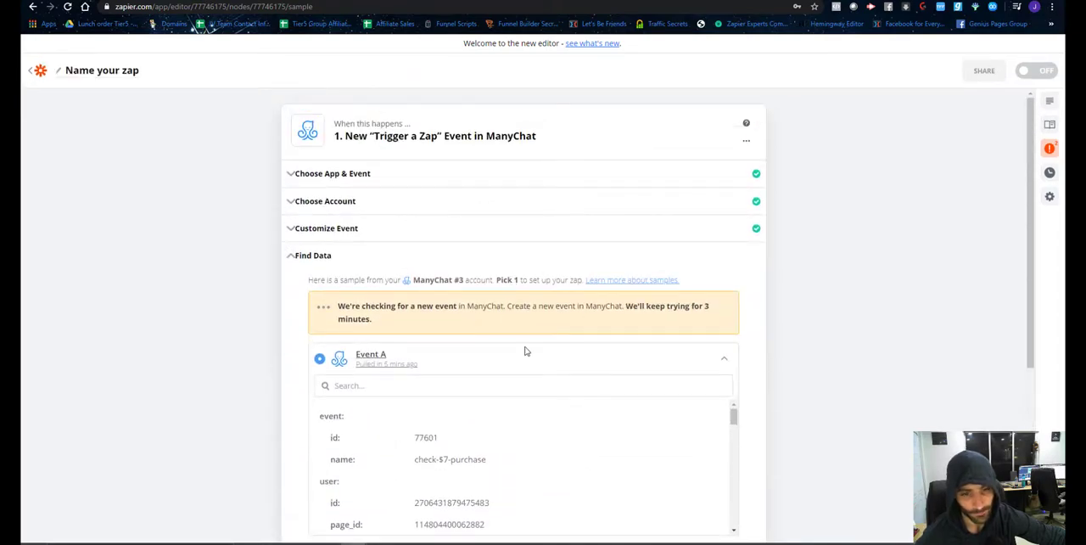
{"action": "scroll", "coordinate": [526, 345], "scroll_direction": "down", "scroll_amount": 2}
{"action": "scroll", "coordinate": [518, 335], "scroll_direction": "up", "scroll_amount": 2}
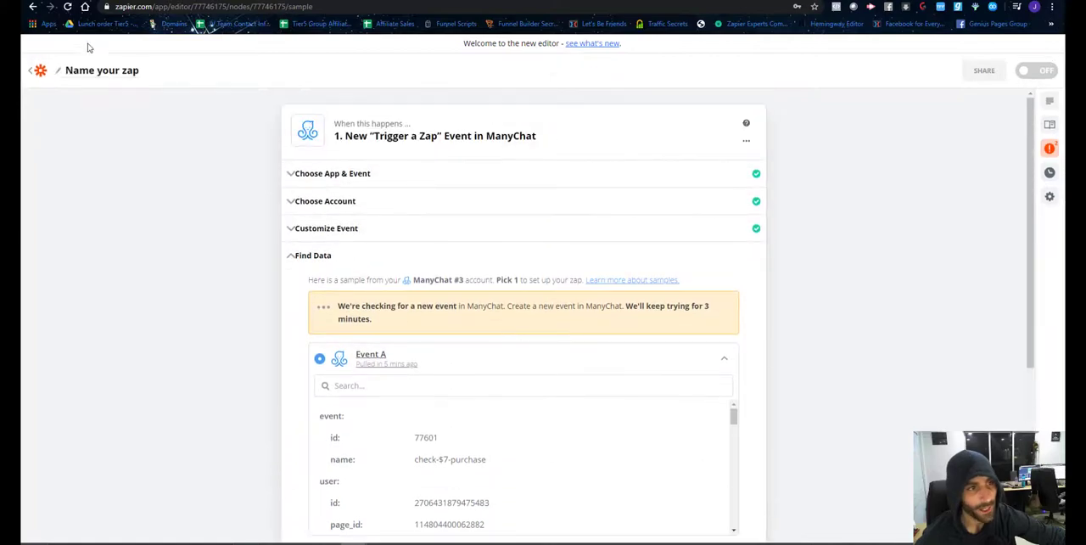
Reload the Zap editor and search again for more ManyChat samples.
{"action": "left_click", "coordinate": [68, 9]}
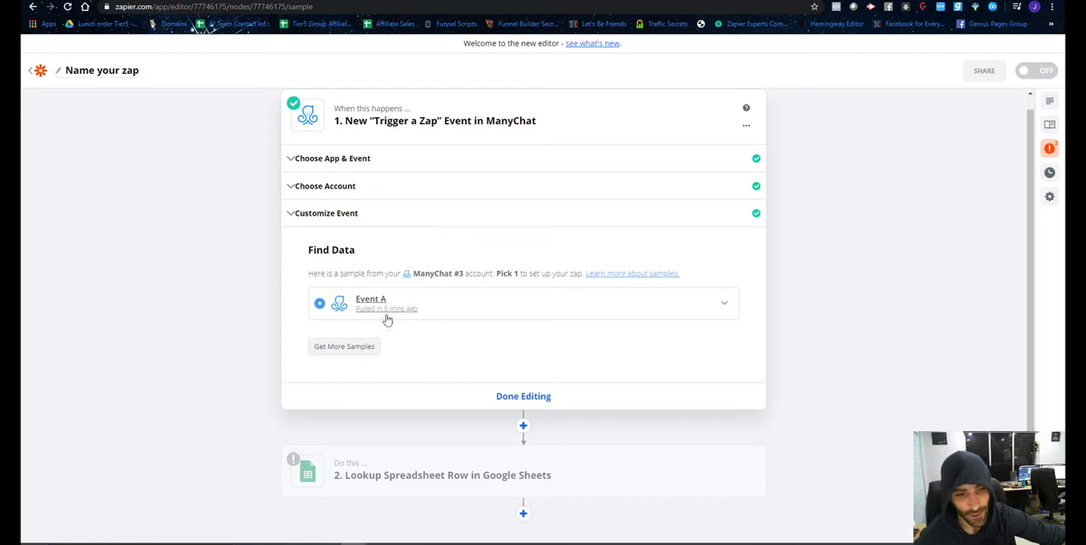
{"action": "left_click", "coordinate": [345, 347]}
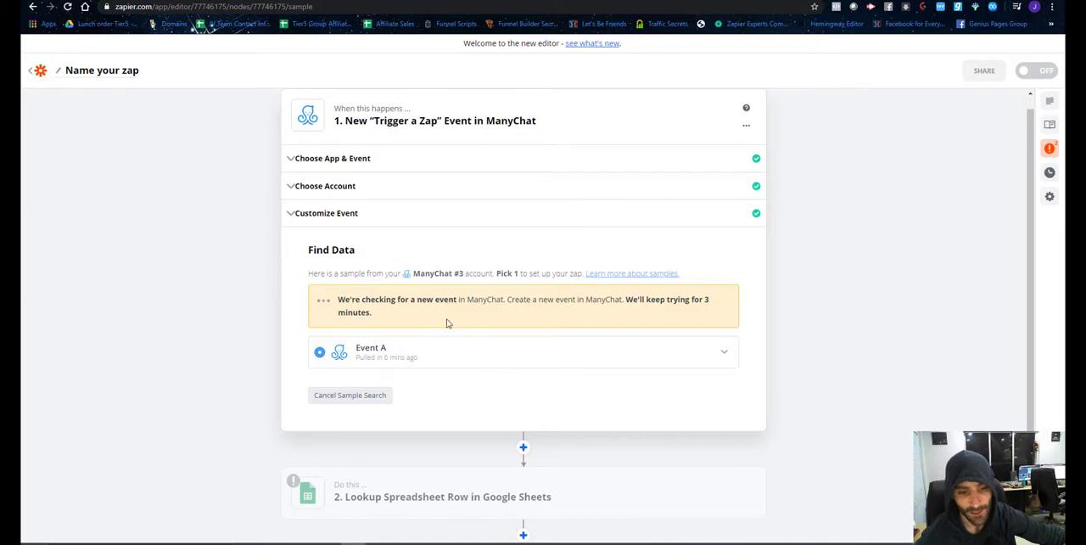
{"action": "scroll", "coordinate": [446, 325], "scroll_direction": "down", "scroll_amount": 2}
{"action": "scroll", "coordinate": [447, 325], "scroll_direction": "up", "scroll_amount": 3}
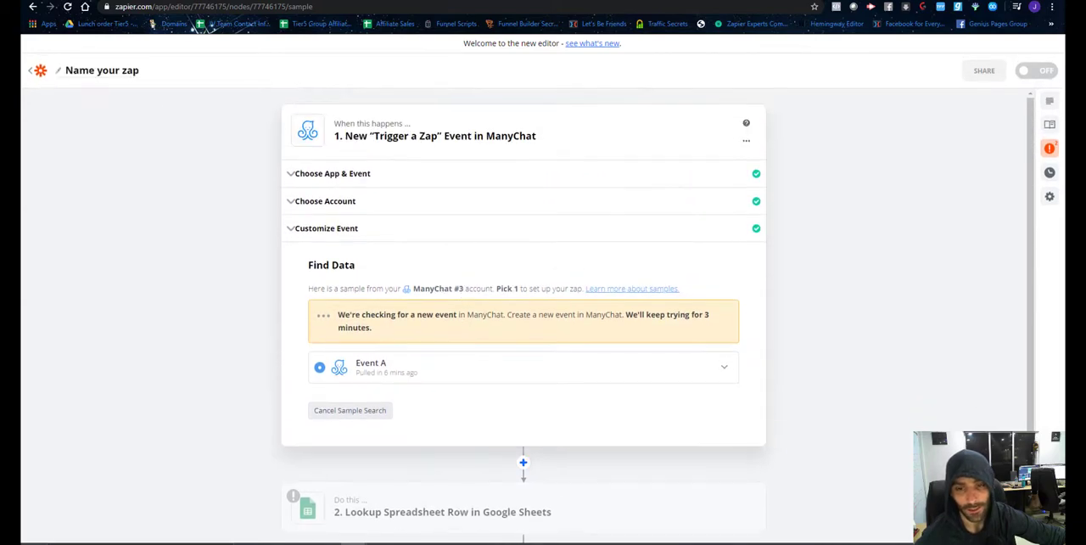
Review the email question's reply settings and the check-$7-purchase Zap action in the ManyChat flow, and return to the Zap.
{"action": "left_click", "coordinate": [712, 1]}
{"action": "left_click_drag", "start_coordinate": [887, 382], "coordinate": [937, 434]}
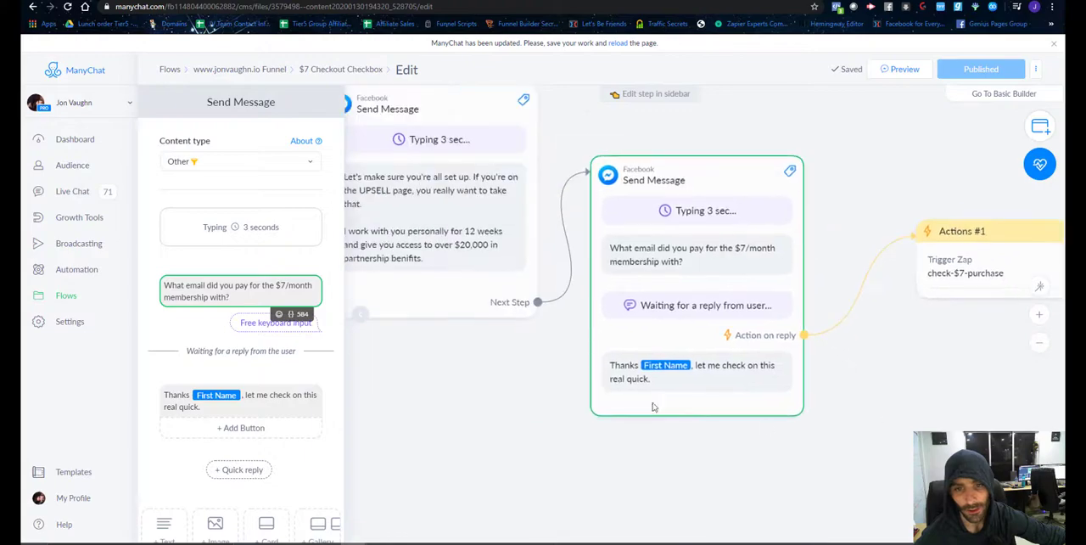
{"action": "scroll", "coordinate": [654, 407], "scroll_direction": "down", "scroll_amount": 3}
{"action": "left_click_drag", "start_coordinate": [857, 359], "coordinate": [747, 293]}
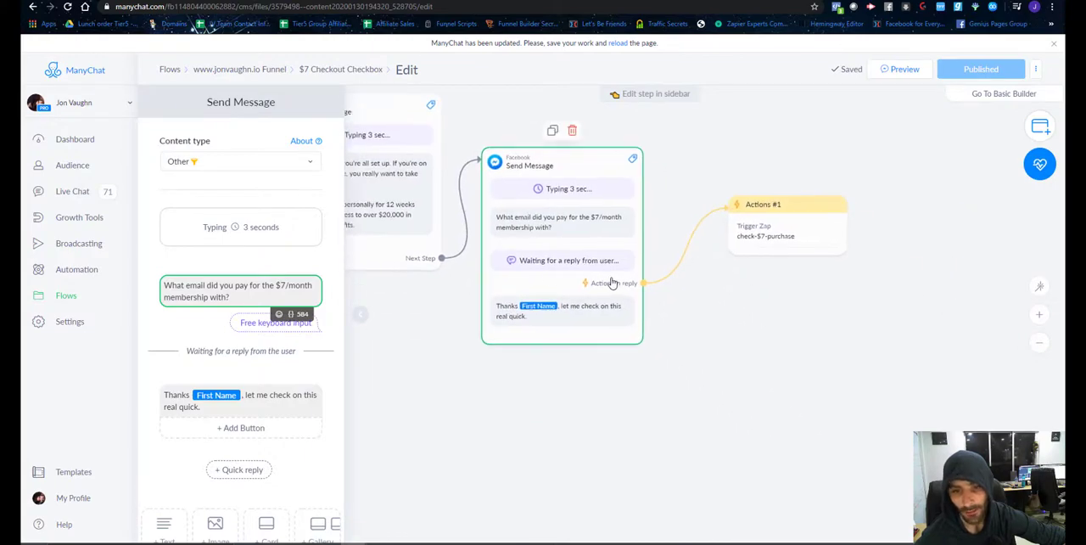
{"action": "left_click", "coordinate": [590, 275]}
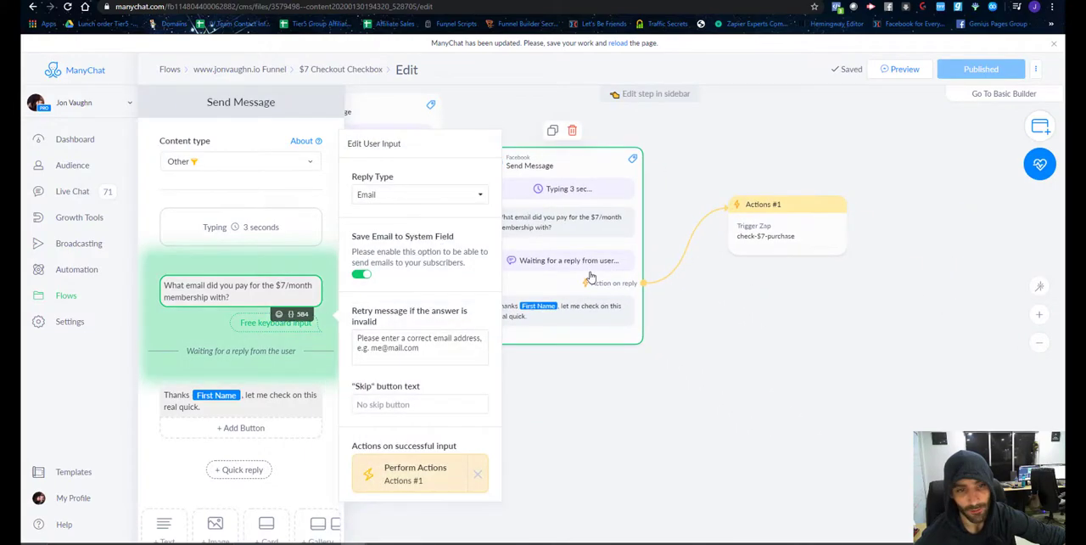
{"action": "left_click", "coordinate": [766, 238]}
{"action": "key", "text": "ctrl+Tab"}
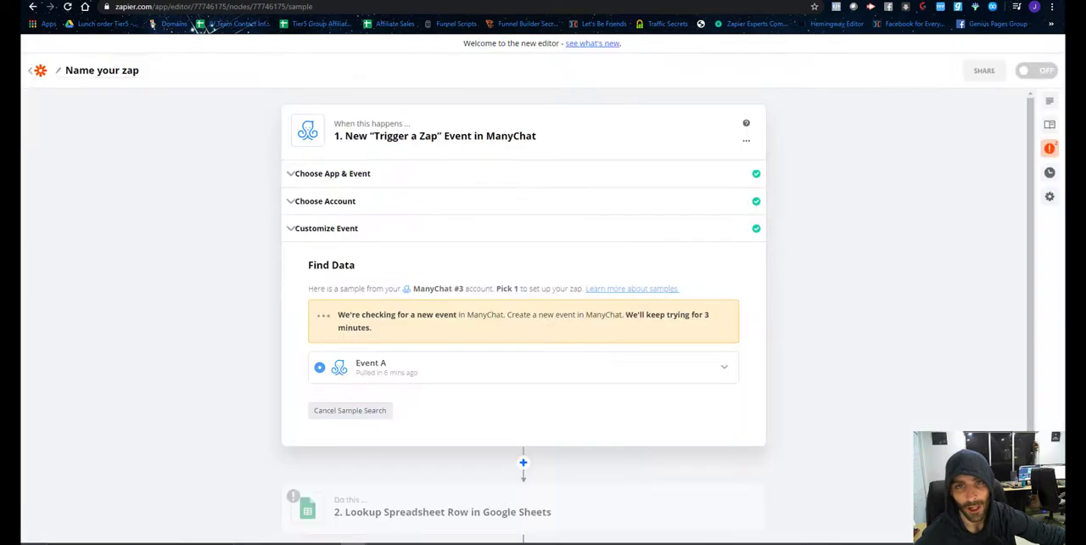
{"action": "key", "text": "ctrl+shift+Tab"}
{"action": "key", "text": "ctrl+Tab"}
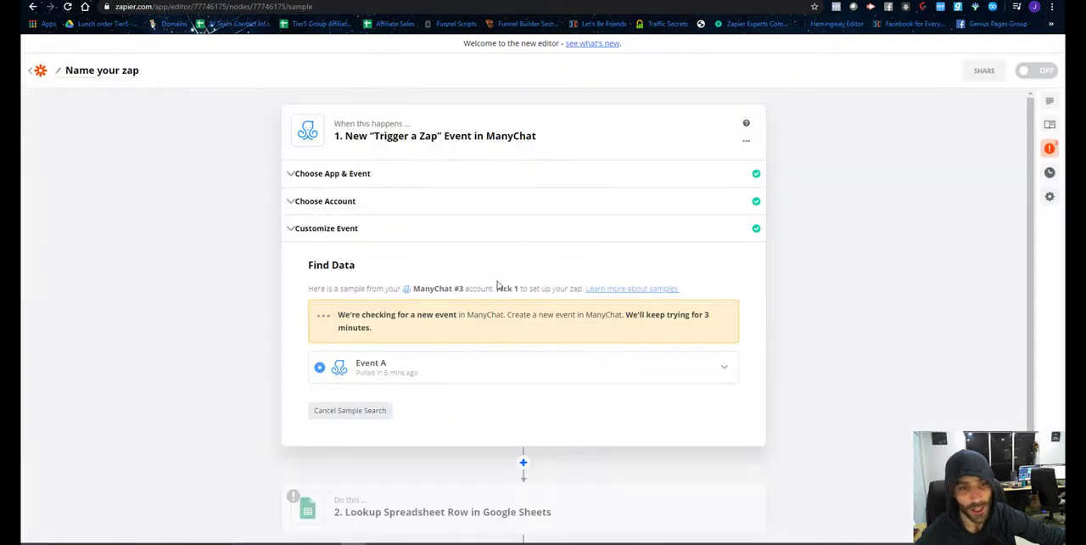
Check the event chosen under Customize Event and restart the sample search in Find Data.
{"action": "left_click", "coordinate": [367, 234]}
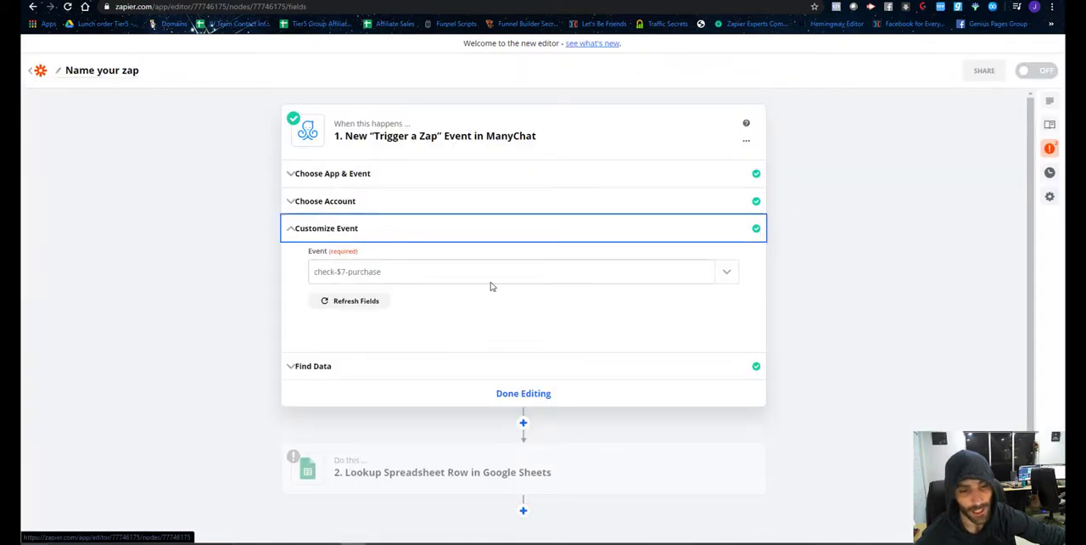
{"action": "left_click", "coordinate": [330, 365]}
{"action": "left_click", "coordinate": [321, 355]}
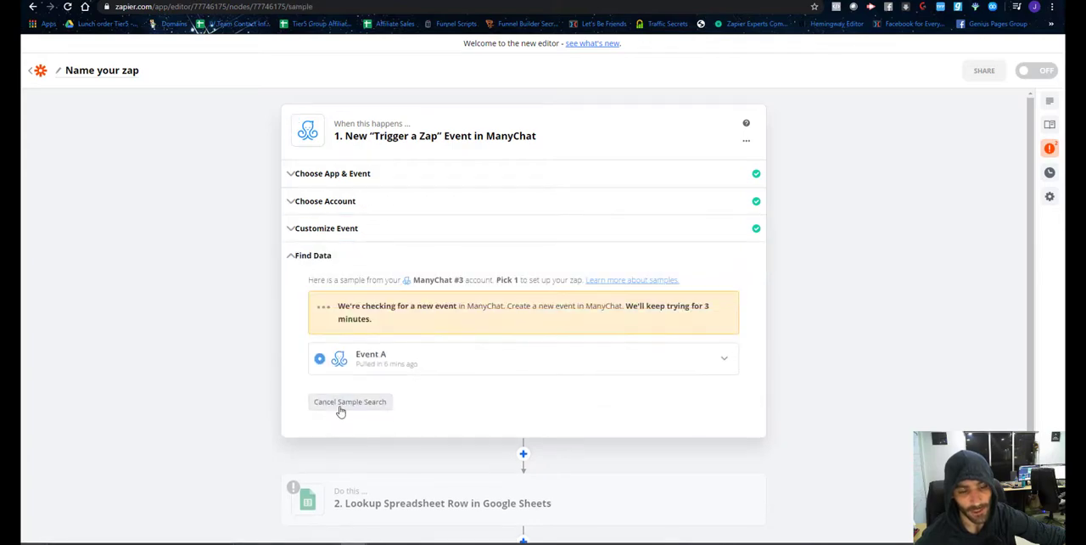
Expand Event A's sample and examine its custom fields, including customer-email and email-address.
{"action": "left_click", "coordinate": [724, 358]}
{"action": "scroll", "coordinate": [624, 390], "scroll_direction": "down", "scroll_amount": 15}
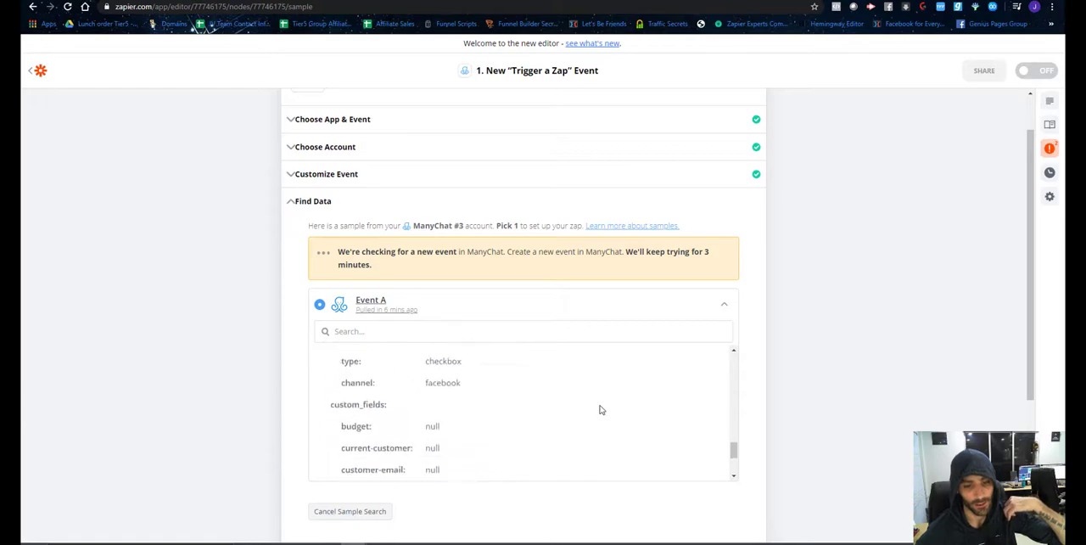
{"action": "scroll", "coordinate": [611, 416], "scroll_direction": "down", "scroll_amount": 3}
{"action": "scroll", "coordinate": [746, 354], "scroll_direction": "up", "scroll_amount": 4}
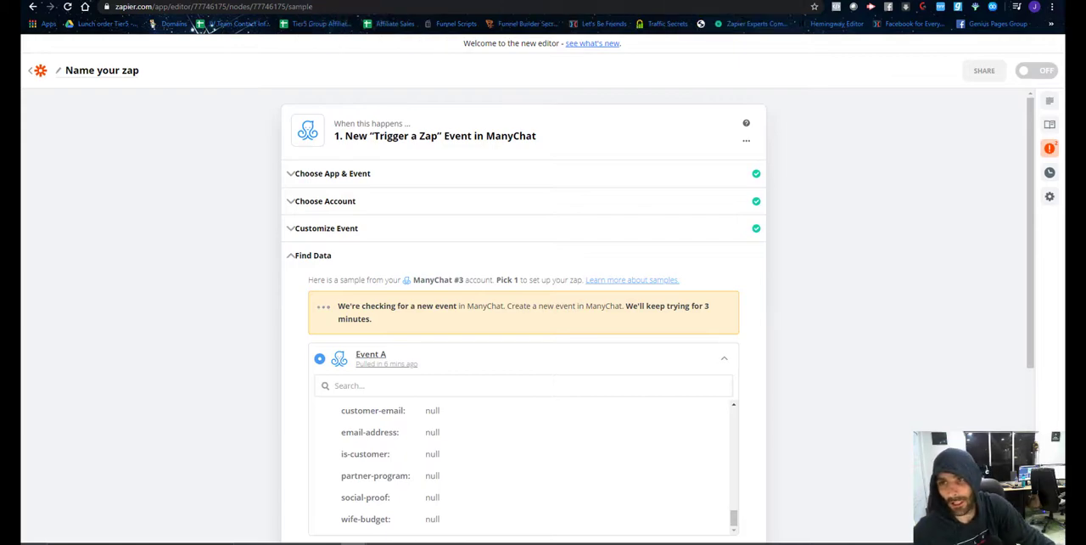
Open the funnel's free-training opt-in page in a new browser tab.
{"action": "key", "text": "ctrl+t"}
{"action": "type", "text": "sta"}
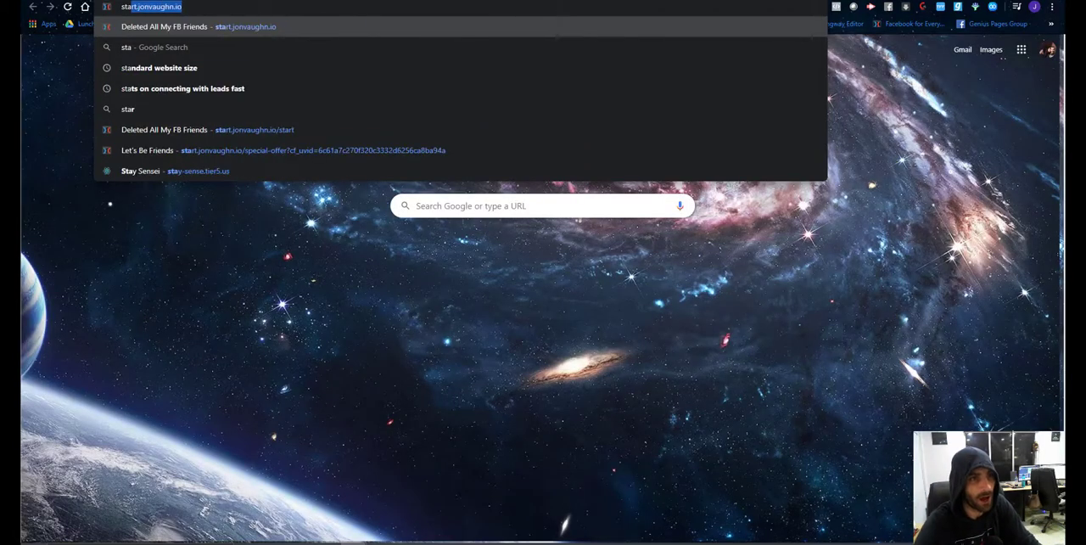
{"action": "key", "text": "Return"}
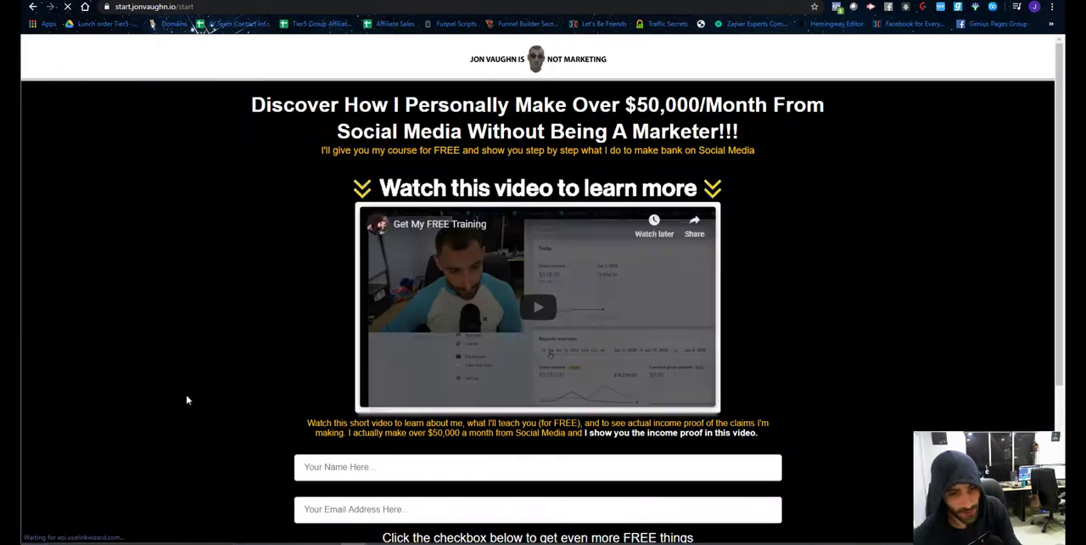
Fill in the opt-in form's name and email, enable Send to Messenger, and submit the form.
{"action": "scroll", "coordinate": [433, 292], "scroll_direction": "down", "scroll_amount": 2}
{"action": "left_click", "coordinate": [410, 306]}
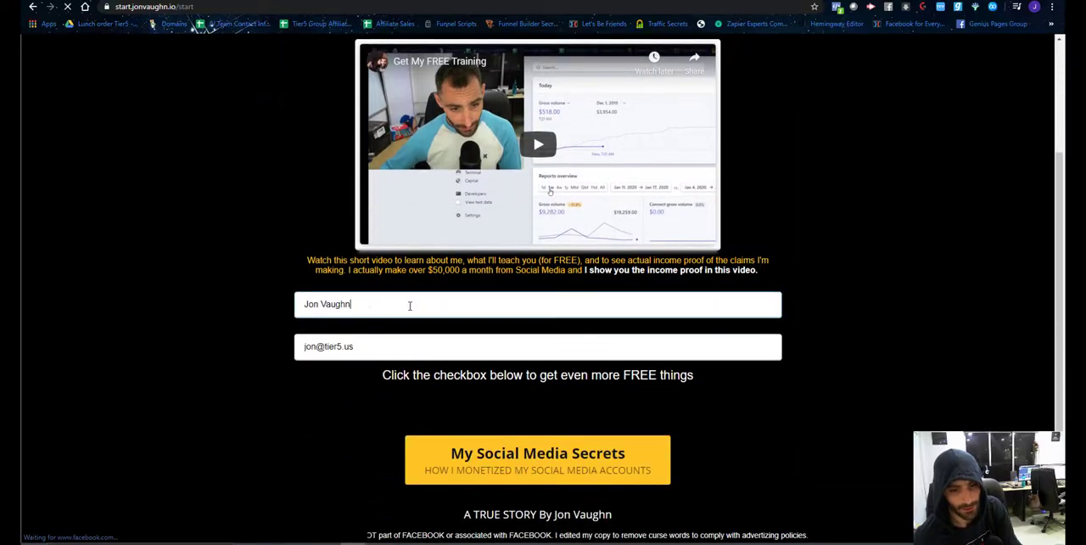
{"action": "scroll", "coordinate": [458, 327], "scroll_direction": "down", "scroll_amount": 1}
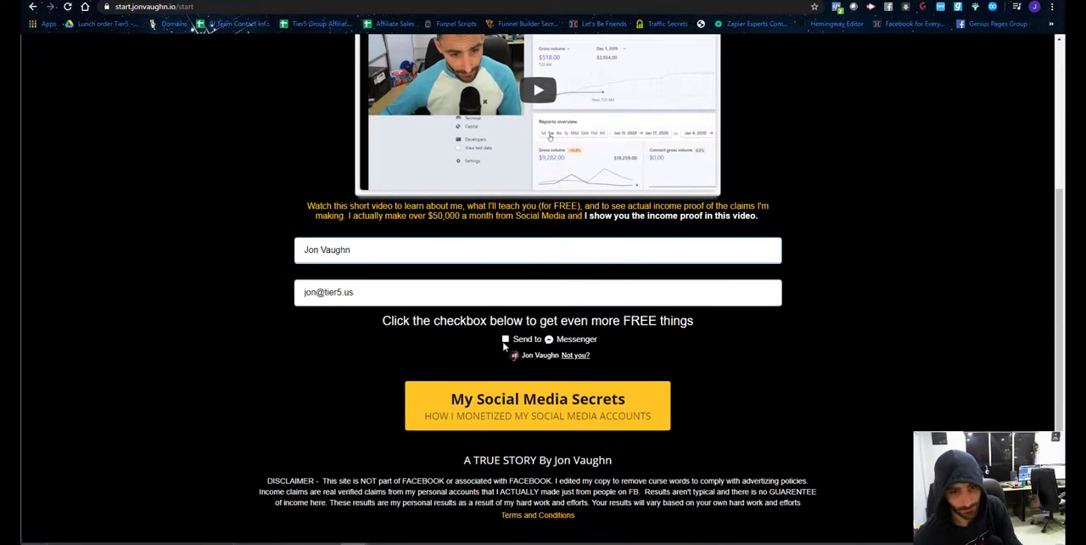
{"action": "left_click", "coordinate": [505, 339]}
{"action": "left_click", "coordinate": [450, 398]}
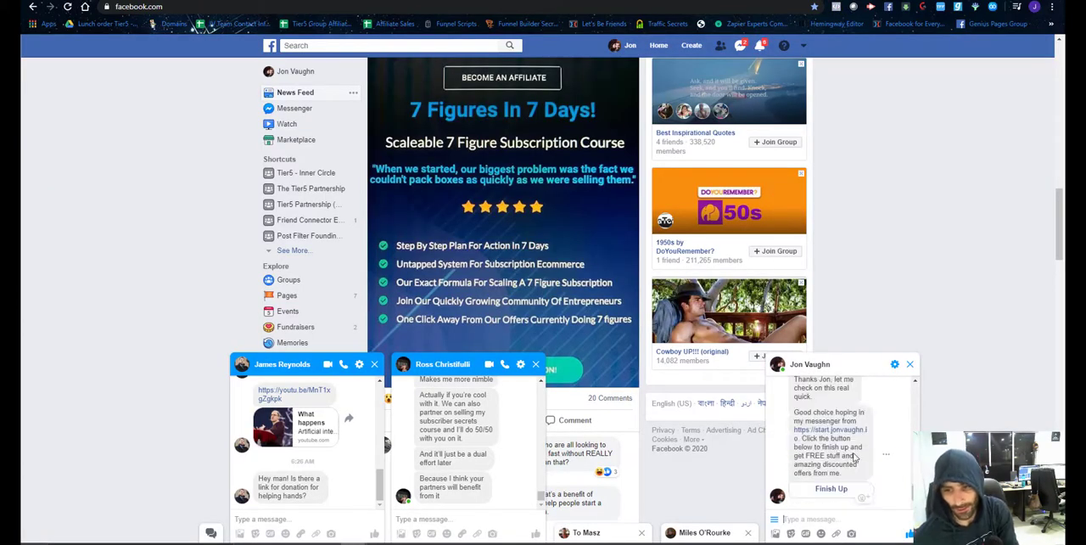
Check the chatbot's opt-in message in the Facebook chat, then go to the funnel's special-offer page.
{"action": "scroll", "coordinate": [832, 439], "scroll_direction": "up", "scroll_amount": 3}
{"action": "scroll", "coordinate": [833, 439], "scroll_direction": "down", "scroll_amount": 3}
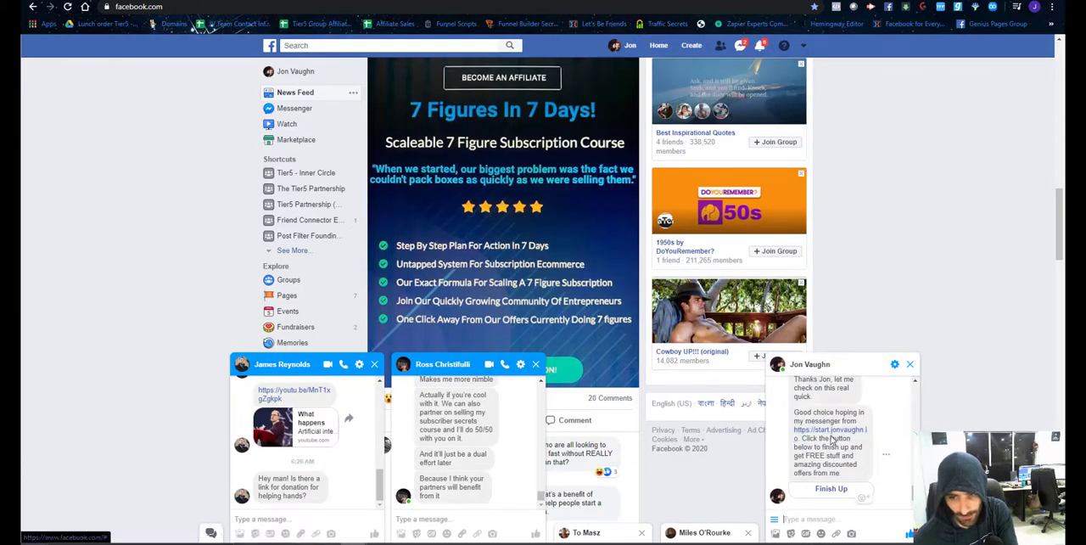
{"action": "scroll", "coordinate": [832, 439], "scroll_direction": "up", "scroll_amount": 2}
{"action": "scroll", "coordinate": [832, 438], "scroll_direction": "down", "scroll_amount": 2}
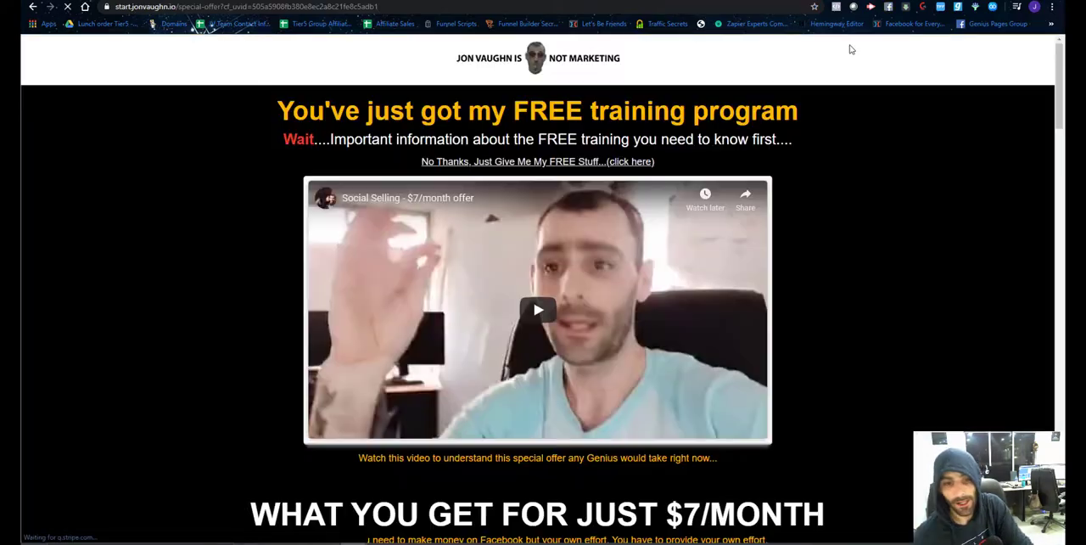
Dismiss the special-offer page's popup, go to the $7/month checkout form, and reload the page.
{"action": "scroll", "coordinate": [486, 296], "scroll_direction": "down", "scroll_amount": 3}
{"action": "left_click", "coordinate": [733, 87]}
{"action": "scroll", "coordinate": [703, 343], "scroll_direction": "down", "scroll_amount": 6}
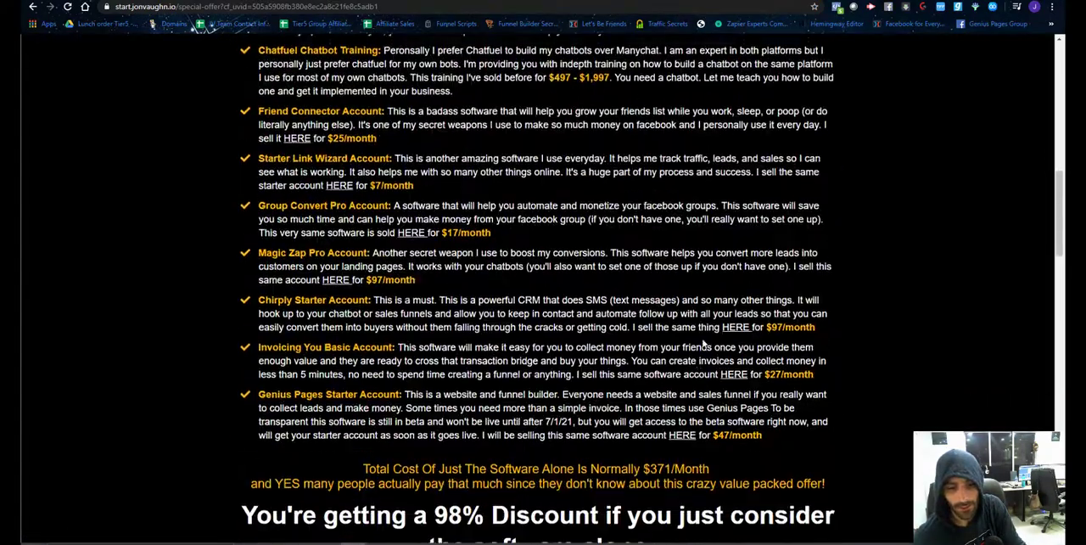
{"action": "scroll", "coordinate": [703, 344], "scroll_direction": "down", "scroll_amount": 20}
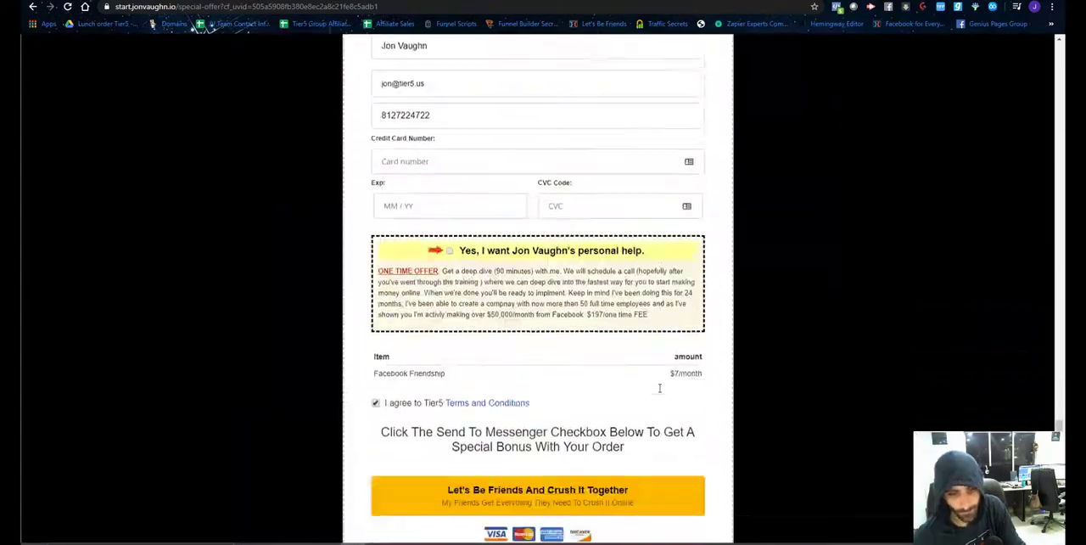
{"action": "left_click", "coordinate": [68, 7]}
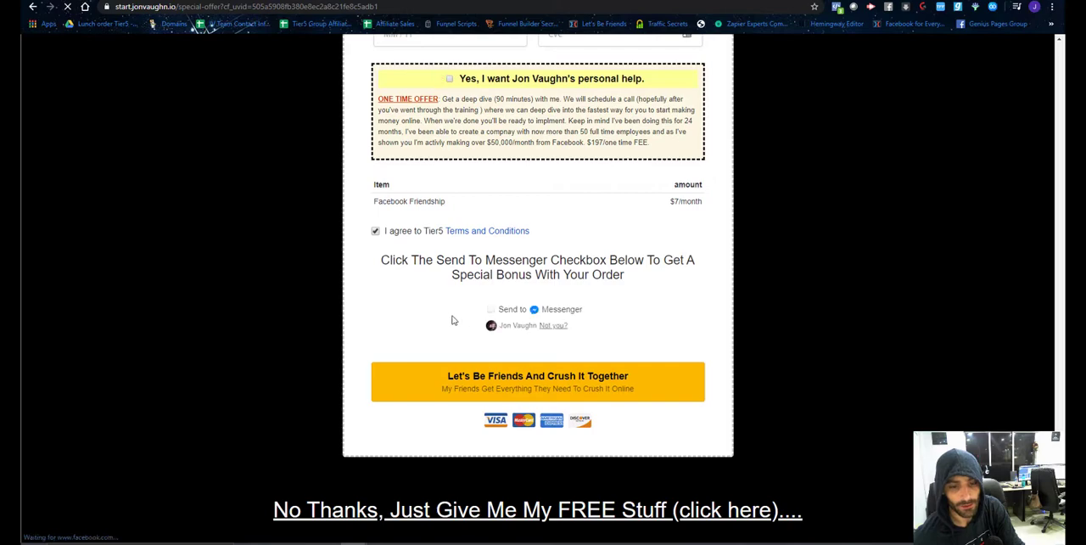
Enable Send to Messenger, submit the Facebook Friendship order, close the popup, and check the chatbot's message on Facebook.
{"action": "left_click", "coordinate": [491, 309]}
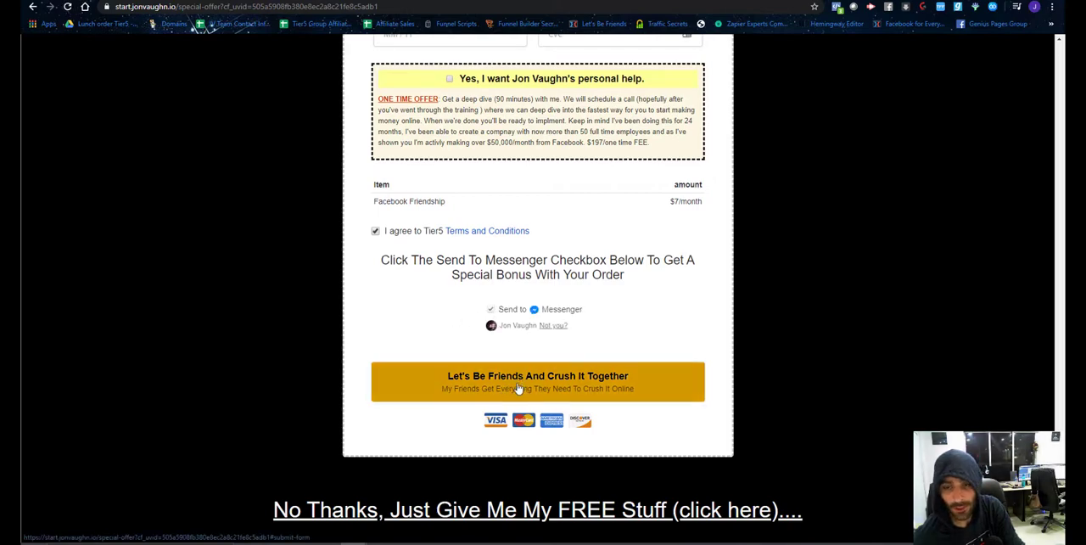
{"action": "left_click", "coordinate": [519, 388]}
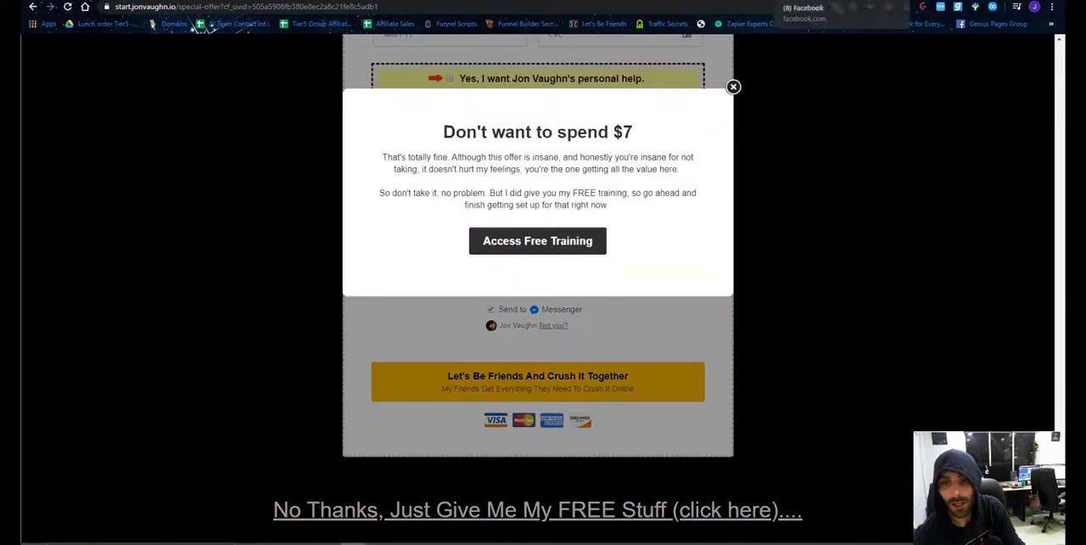
{"action": "left_click", "coordinate": [733, 86]}
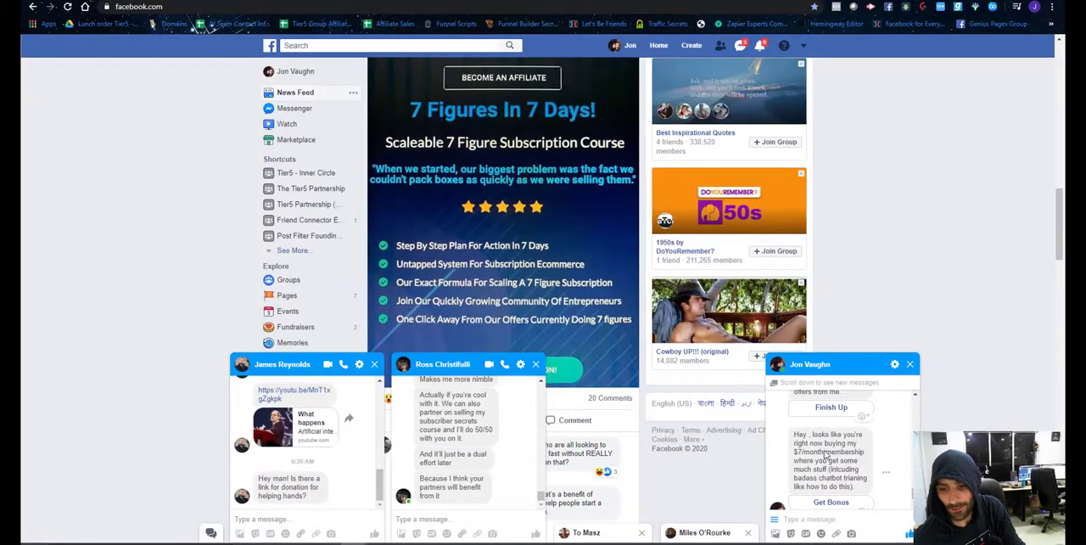
{"action": "scroll", "coordinate": [825, 456], "scroll_direction": "down", "scroll_amount": 1}
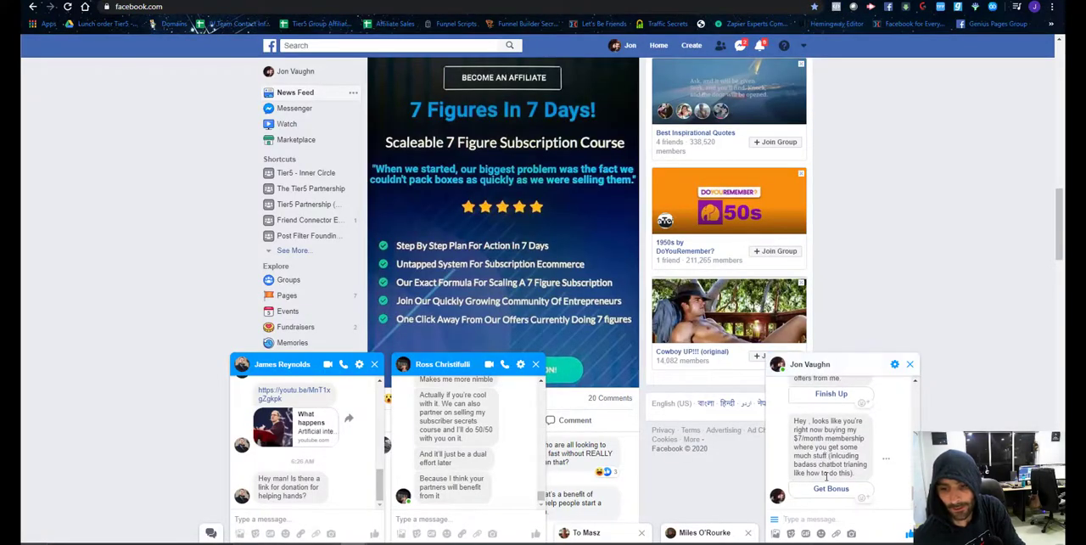
Request the bonus in the chatbot's Facebook chat and reply with the email address used for the $7/month membership.
{"action": "left_click", "coordinate": [827, 490]}
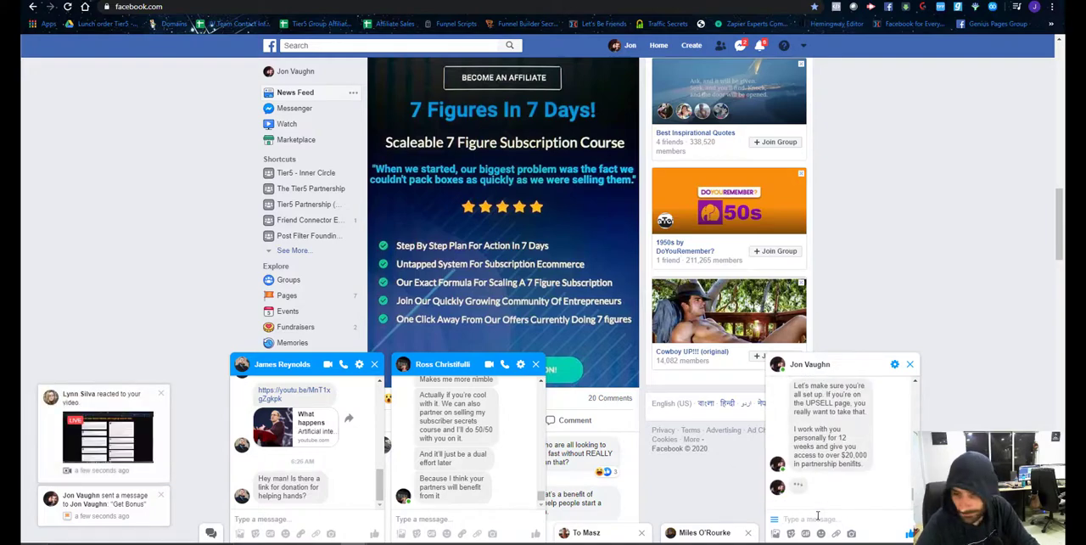
{"action": "left_click", "coordinate": [817, 515]}
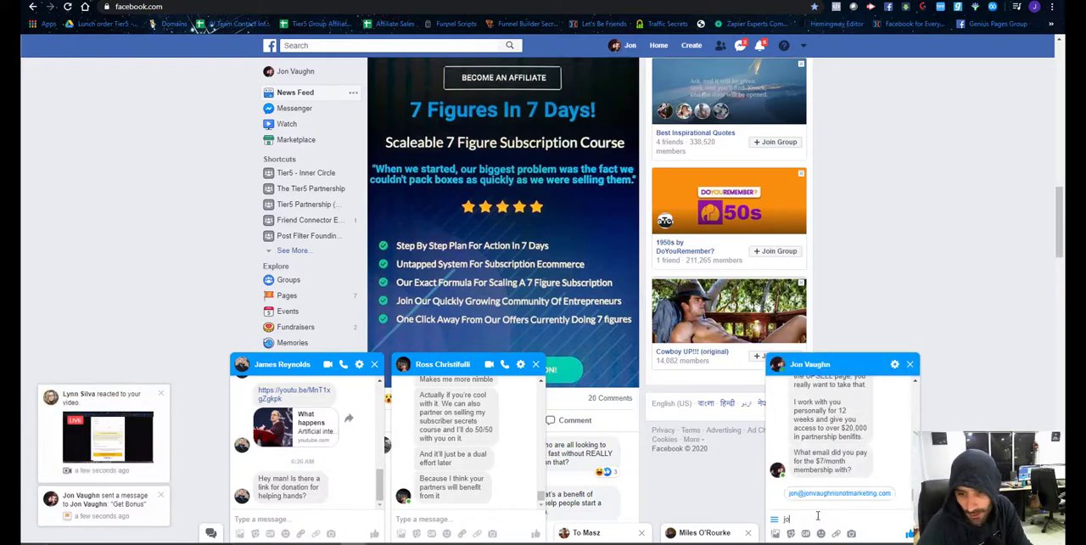
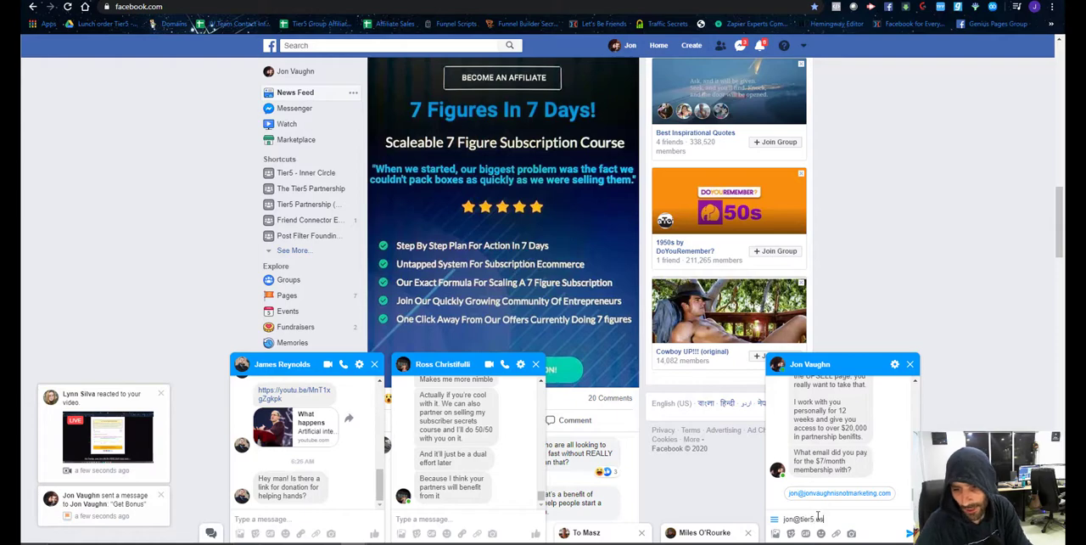
{"action": "key", "text": "Return"}
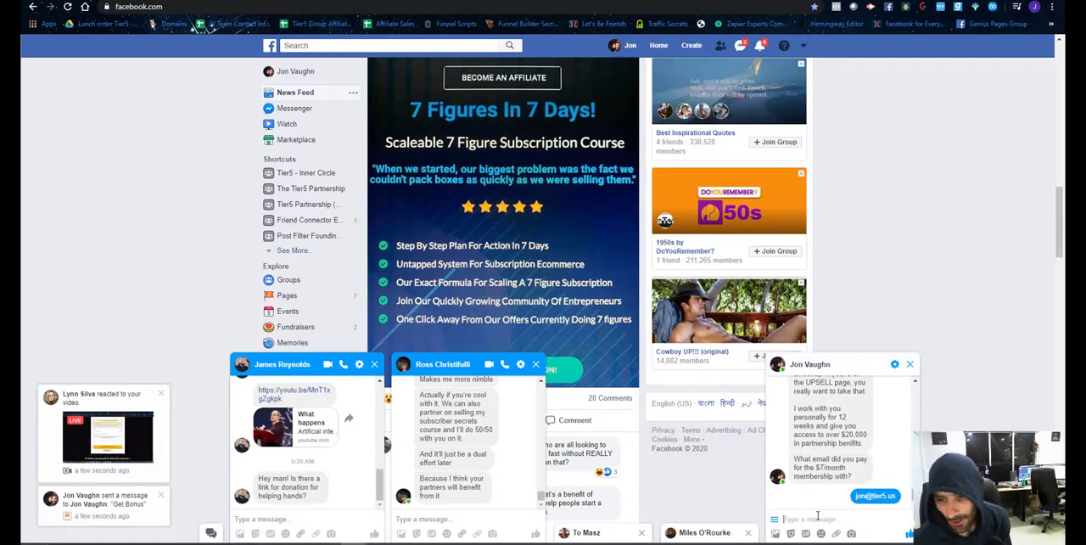
Switch to Zapier and restart the sample search for the Zap's ManyChat trigger.
{"action": "left_click", "coordinate": [568, 1]}
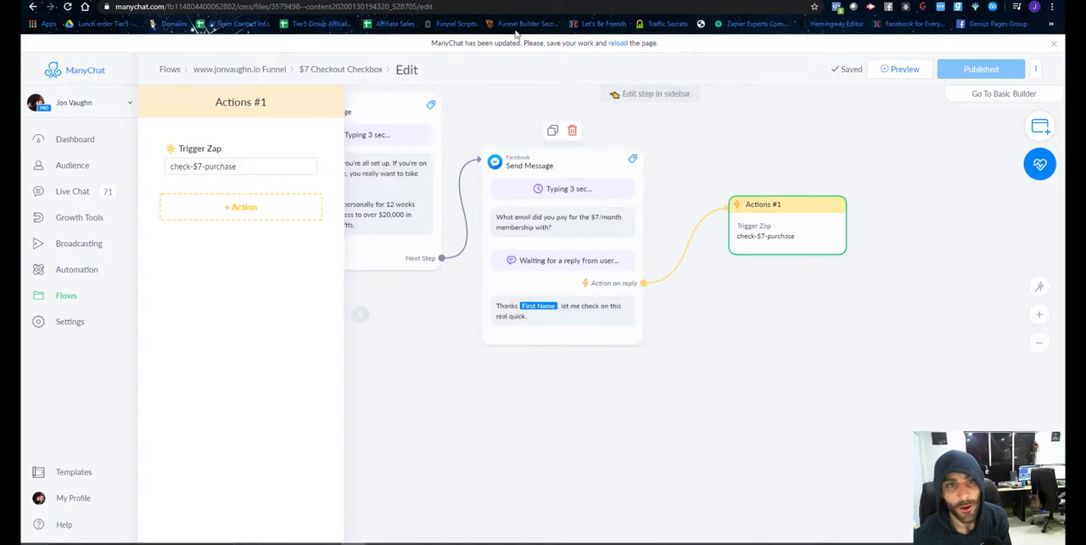
{"action": "left_click", "coordinate": [511, 1]}
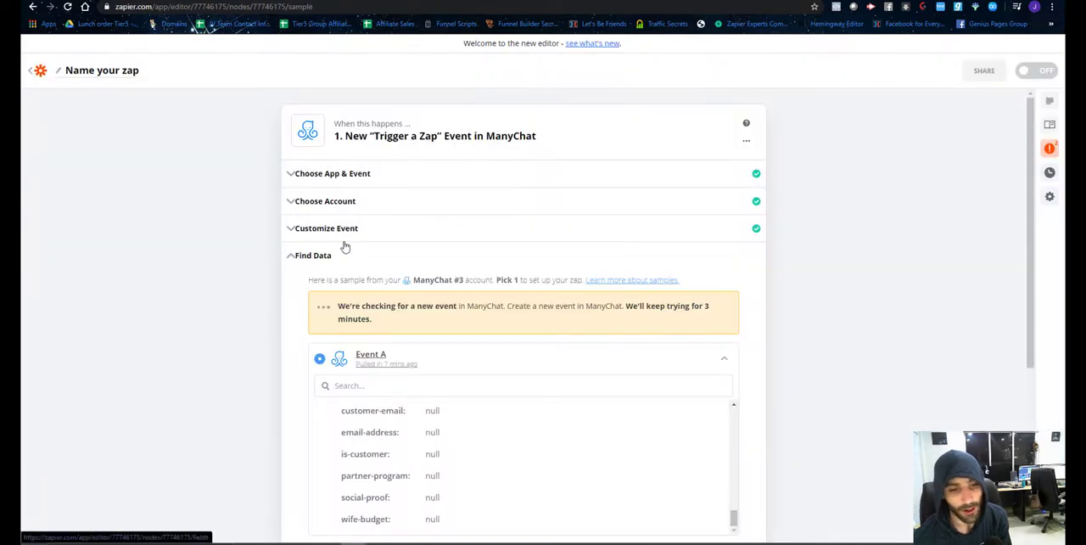
{"action": "scroll", "coordinate": [343, 246], "scroll_direction": "down", "scroll_amount": 3}
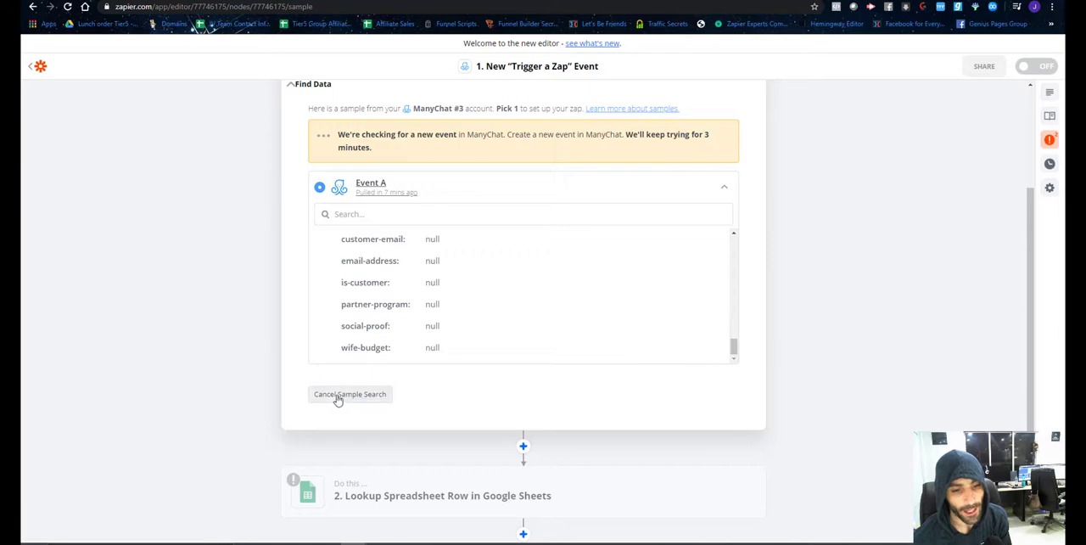
{"action": "left_click", "coordinate": [338, 396]}
{"action": "left_click", "coordinate": [340, 354]}
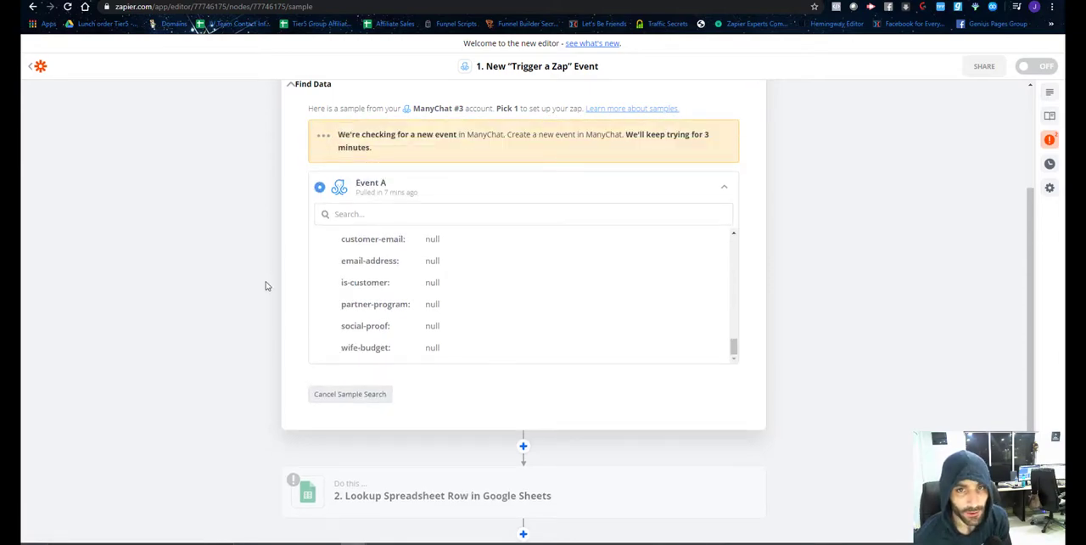
Check the ManyChat trigger's data for a new sample event, then cancel the sample search.
{"action": "scroll", "coordinate": [266, 285], "scroll_direction": "up", "scroll_amount": 2}
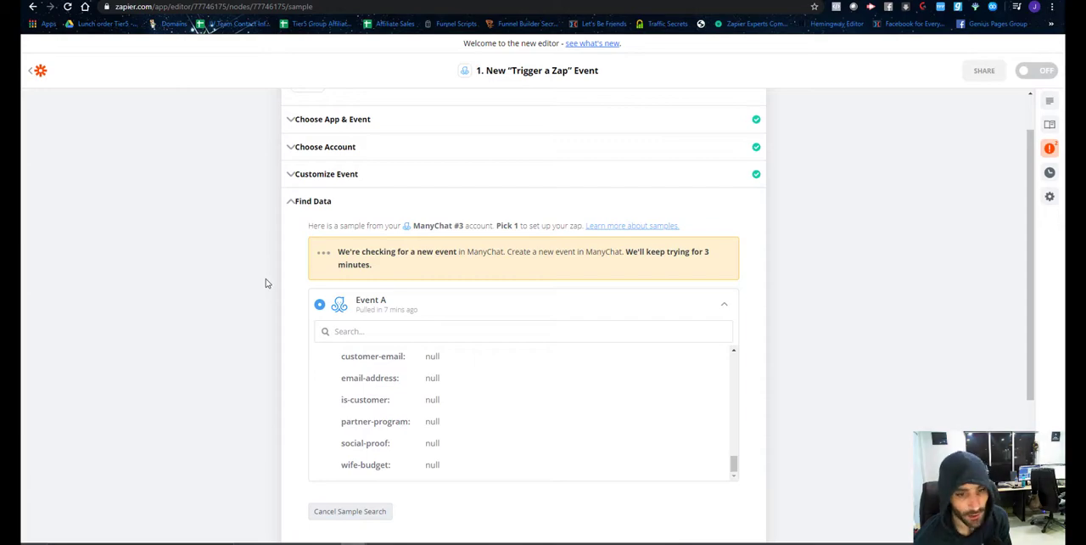
{"action": "scroll", "coordinate": [265, 285], "scroll_direction": "down", "scroll_amount": 3}
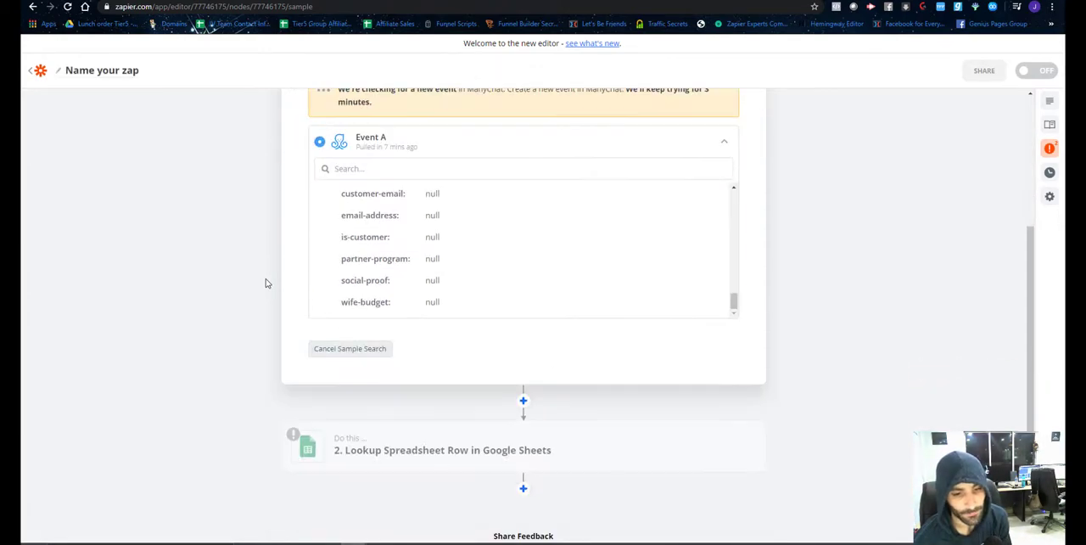
{"action": "scroll", "coordinate": [267, 285], "scroll_direction": "up", "scroll_amount": 4}
{"action": "scroll", "coordinate": [268, 297], "scroll_direction": "down", "scroll_amount": 3}
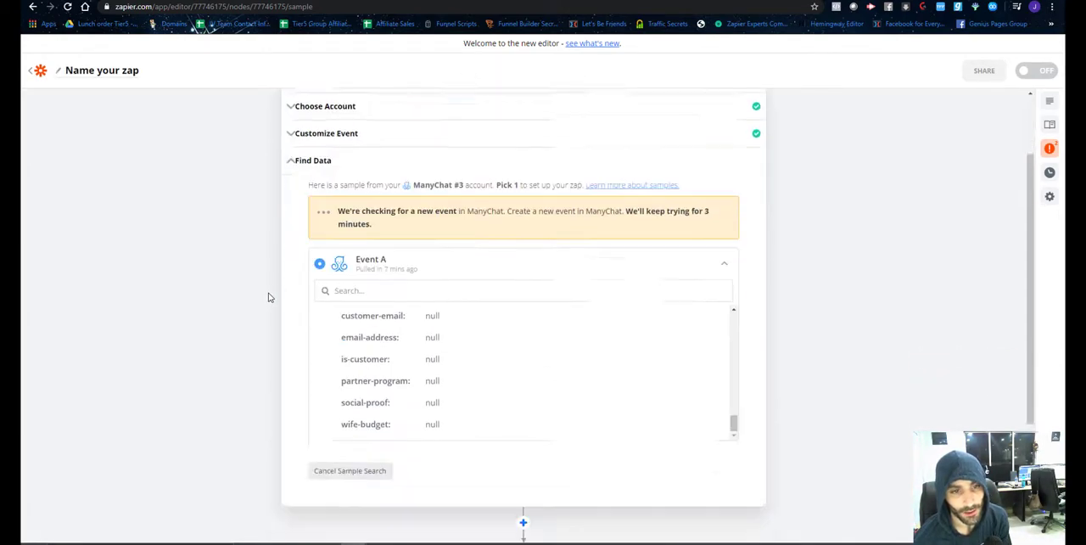
{"action": "scroll", "coordinate": [268, 297], "scroll_direction": "up", "scroll_amount": 3}
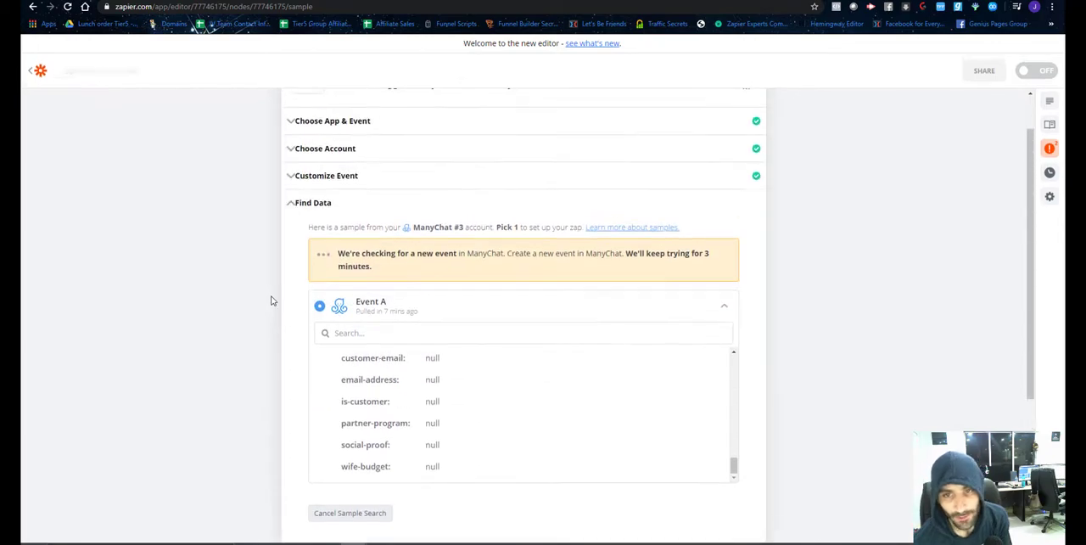
{"action": "scroll", "coordinate": [271, 301], "scroll_direction": "down", "scroll_amount": 2}
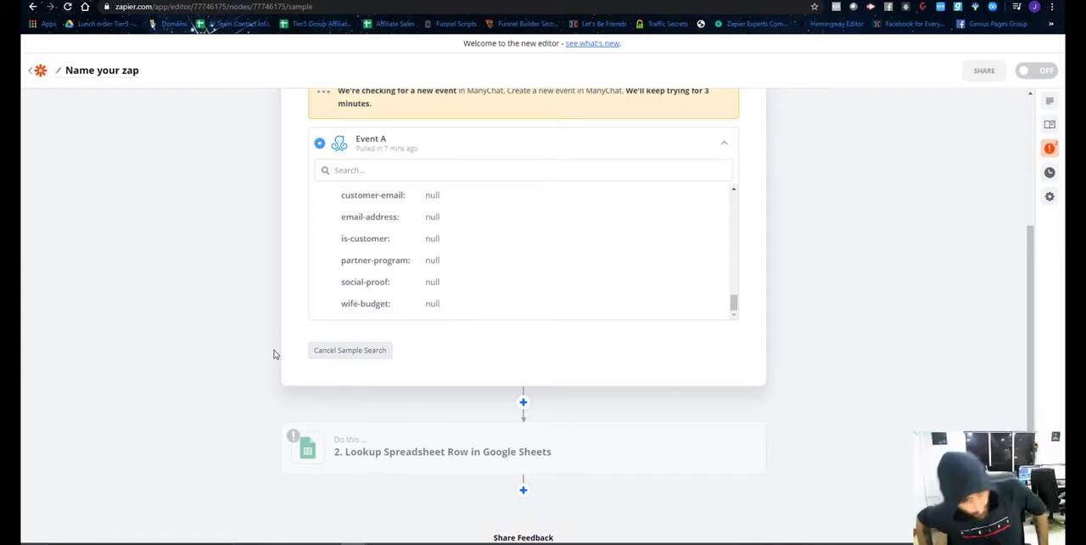
{"action": "scroll", "coordinate": [742, 366], "scroll_direction": "down", "scroll_amount": 1}
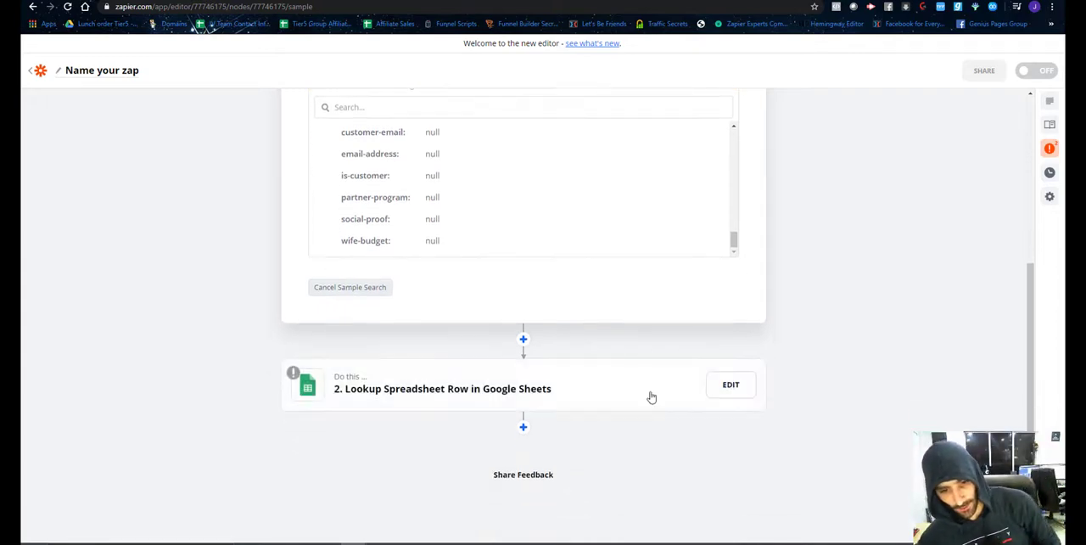
{"action": "scroll", "coordinate": [495, 345], "scroll_direction": "up", "scroll_amount": 4}
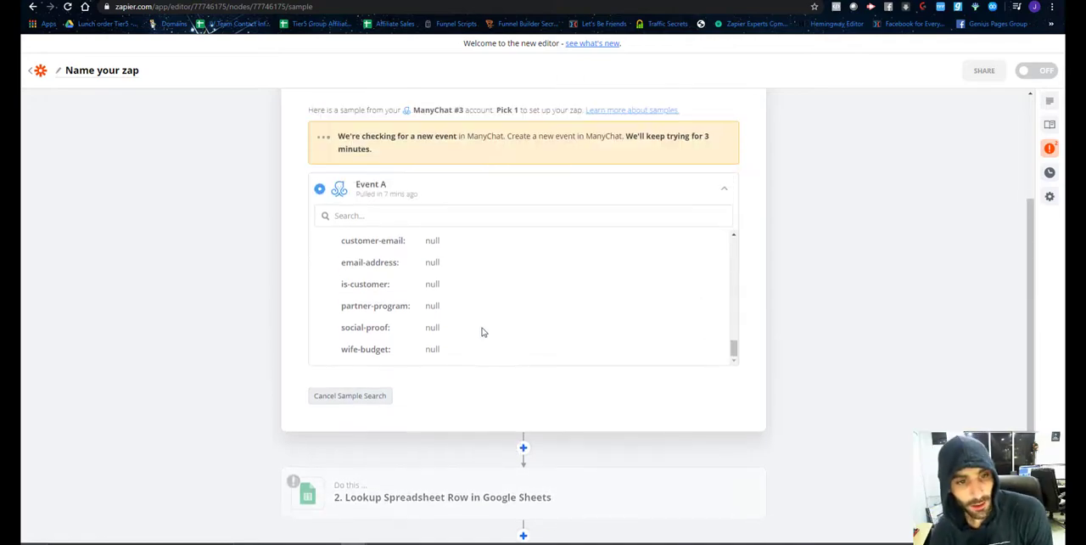
{"action": "scroll", "coordinate": [473, 337], "scroll_direction": "down", "scroll_amount": 1}
{"action": "scroll", "coordinate": [420, 369], "scroll_direction": "down", "scroll_amount": 2}
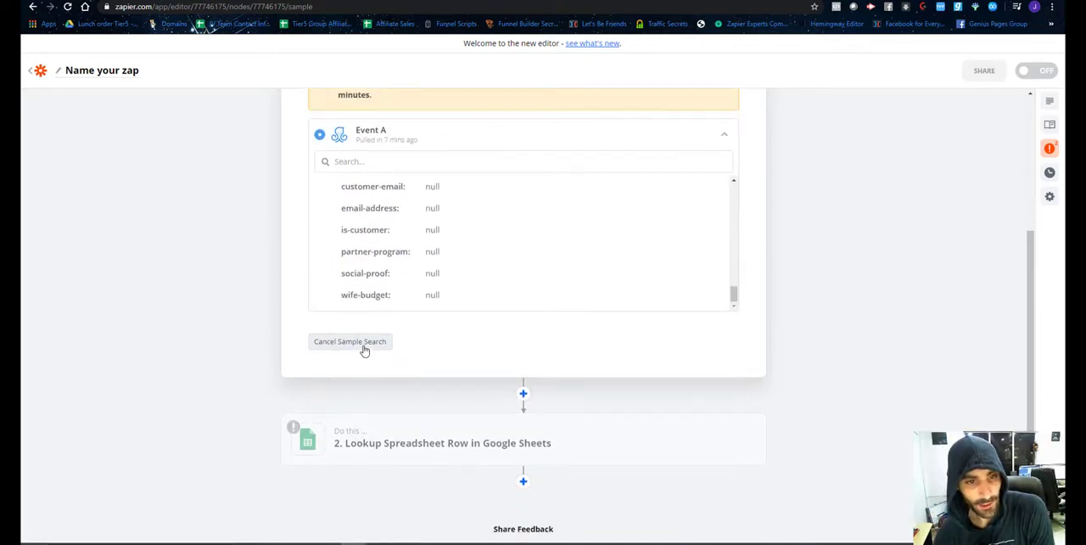
{"action": "left_click", "coordinate": [365, 350]}
{"action": "scroll", "coordinate": [495, 271], "scroll_direction": "up", "scroll_amount": 2}
{"action": "scroll", "coordinate": [461, 253], "scroll_direction": "down", "scroll_amount": 3}
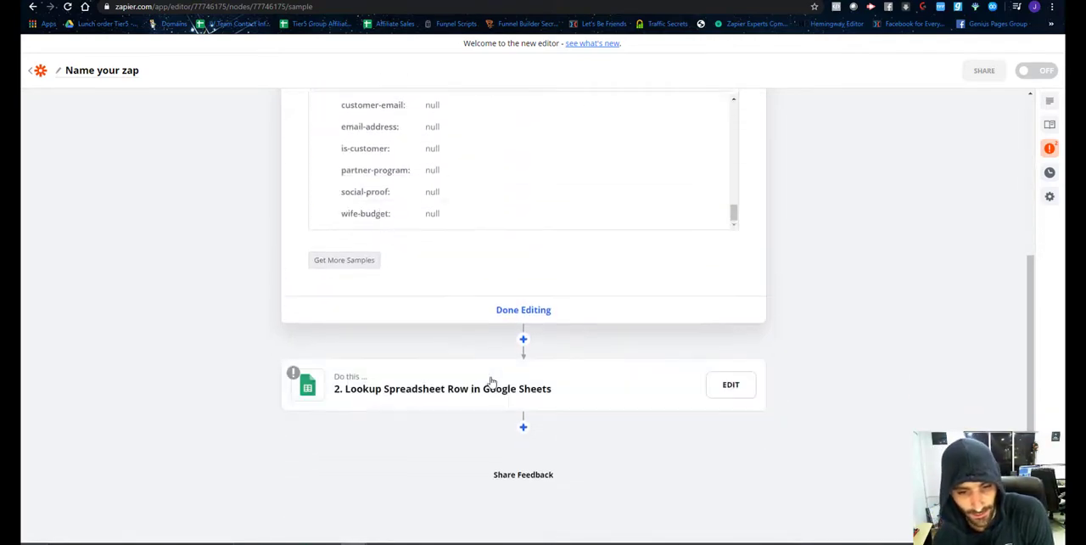
{"action": "left_click", "coordinate": [523, 427]}
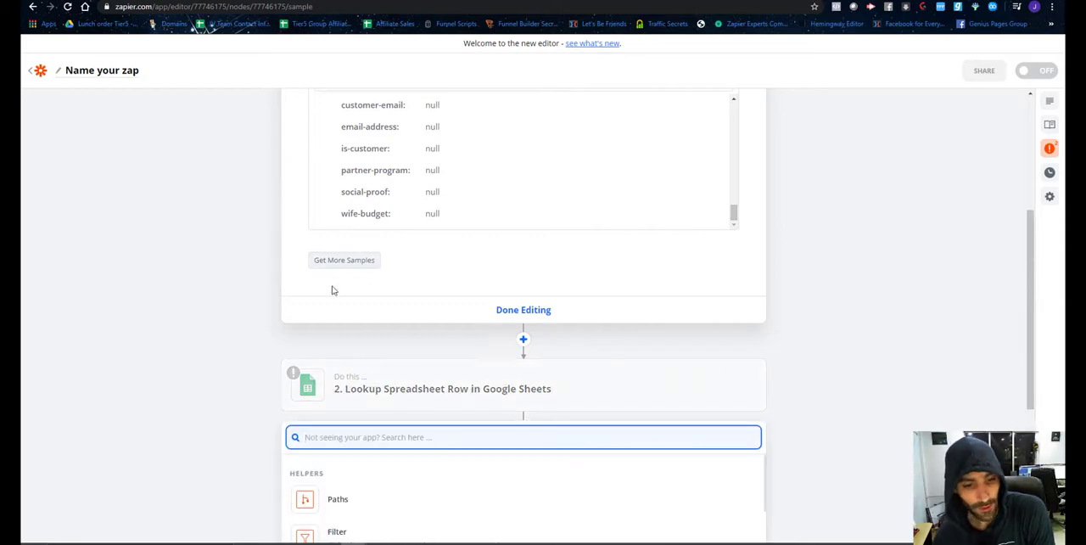
{"action": "scroll", "coordinate": [333, 290], "scroll_direction": "down", "scroll_amount": 4}
{"action": "scroll", "coordinate": [438, 335], "scroll_direction": "down", "scroll_amount": 3}
{"action": "scroll", "coordinate": [444, 342], "scroll_direction": "up", "scroll_amount": 3}
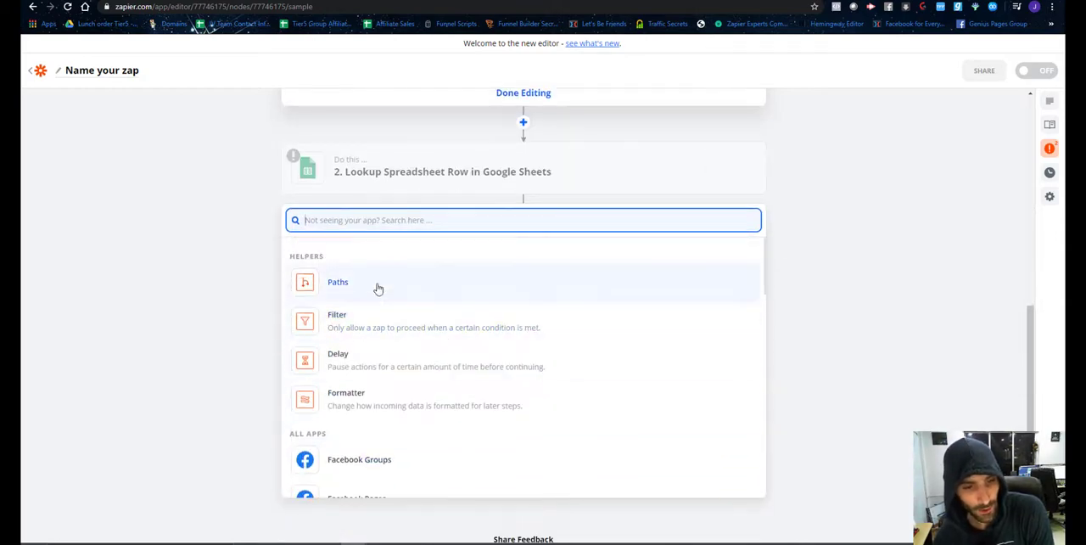
{"action": "left_click", "coordinate": [384, 327]}
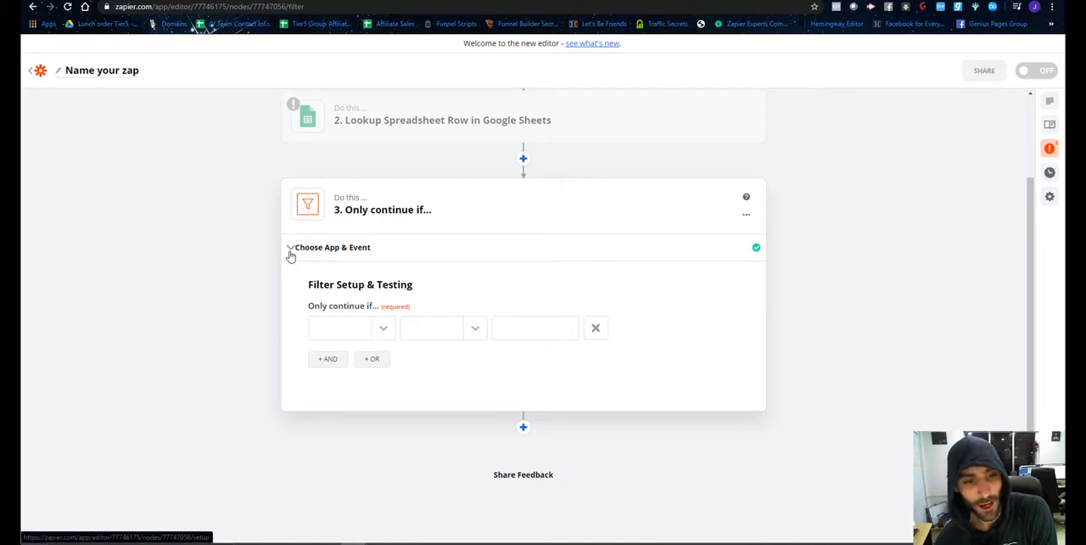
{"action": "left_click", "coordinate": [746, 214]}
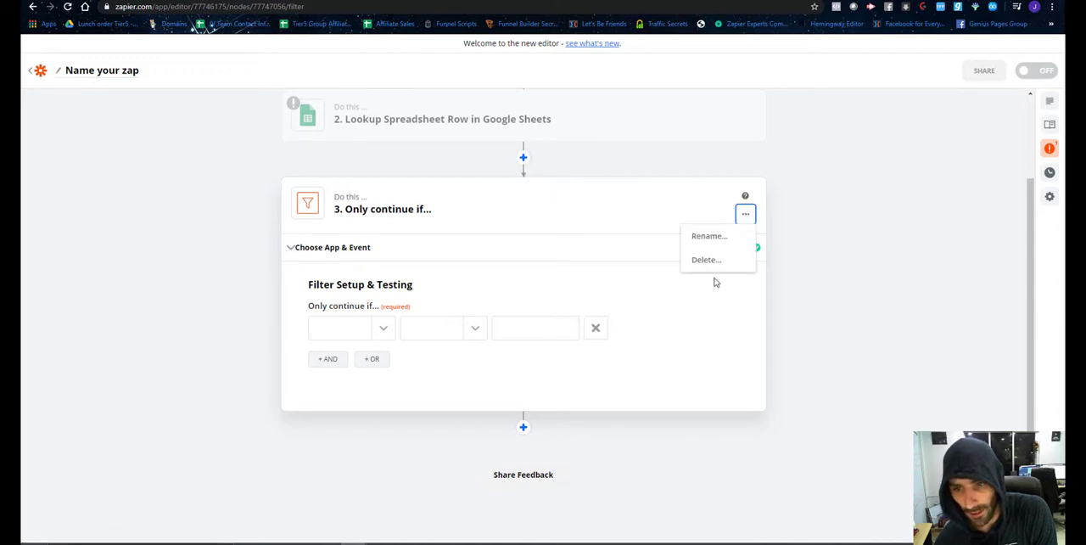
{"action": "left_click", "coordinate": [703, 268]}
{"action": "left_click", "coordinate": [704, 263]}
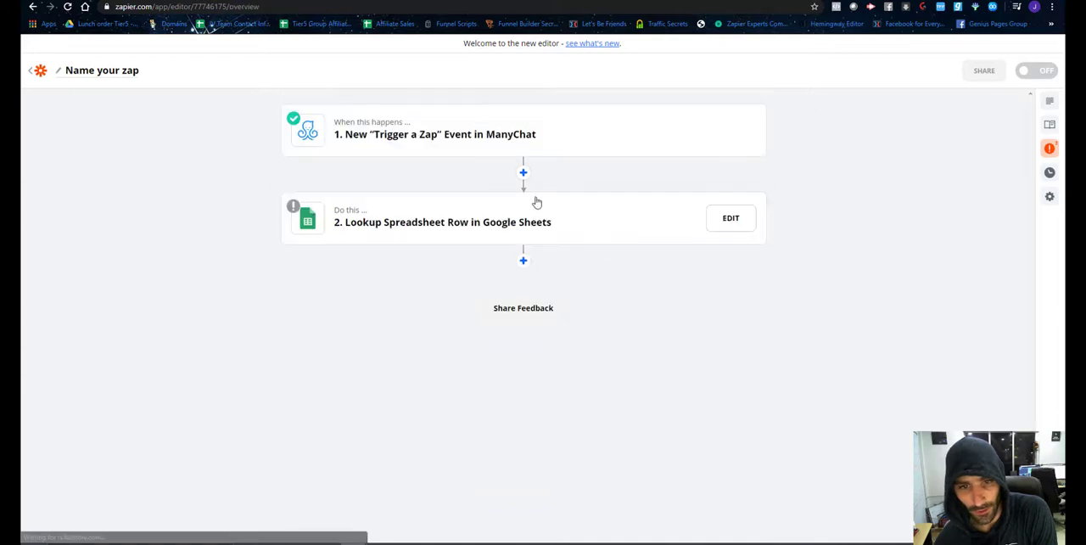
Add a Paths step after the Google Sheets lookup and name its Path A "Purchase Success".
{"action": "left_click", "coordinate": [523, 263]}
{"action": "left_click", "coordinate": [388, 337]}
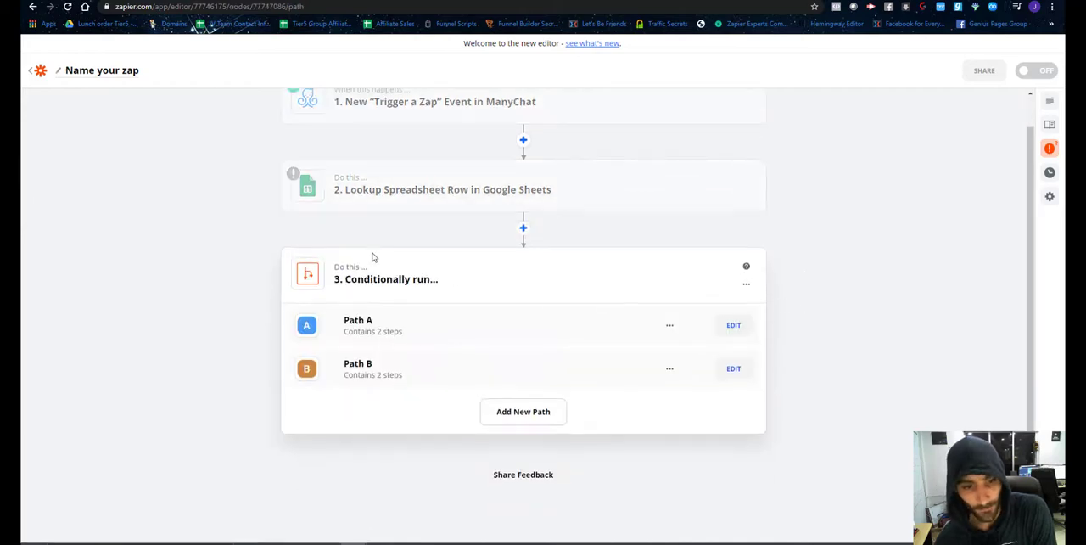
{"action": "left_click", "coordinate": [733, 327]}
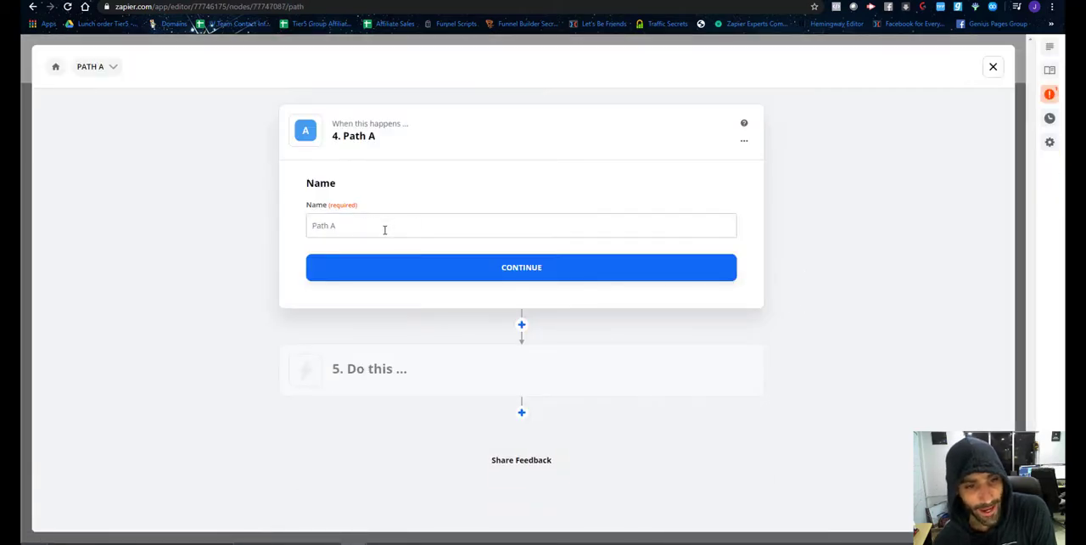
{"action": "triple_click", "coordinate": [384, 229]}
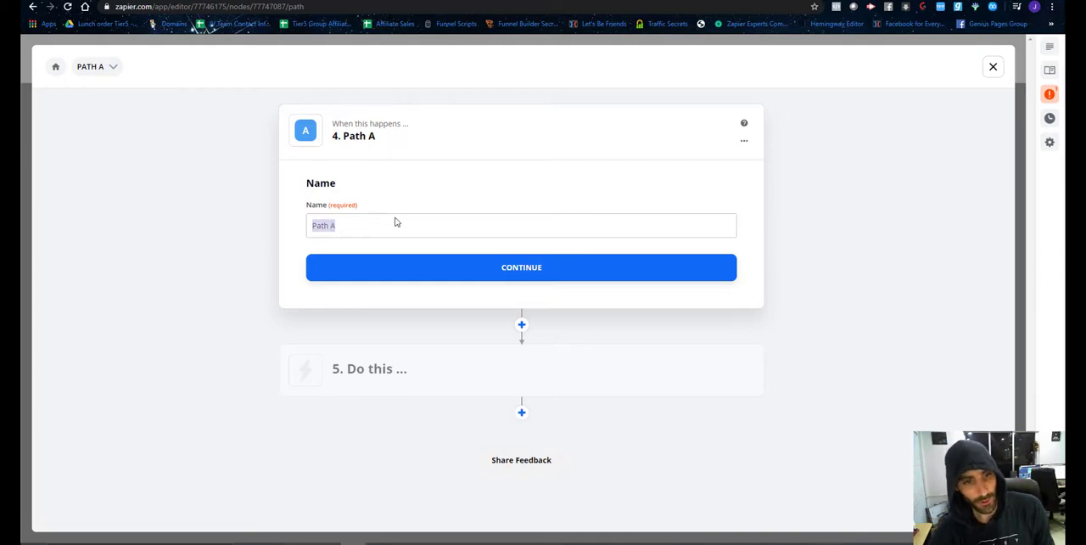
{"action": "type", "text": "Purchase "}
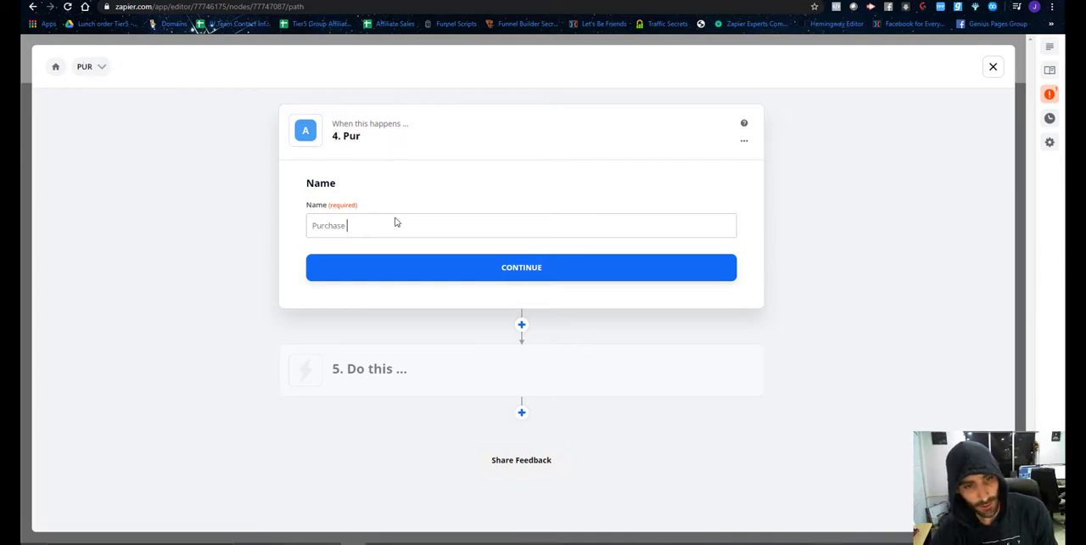
{"action": "type", "text": "Success"}
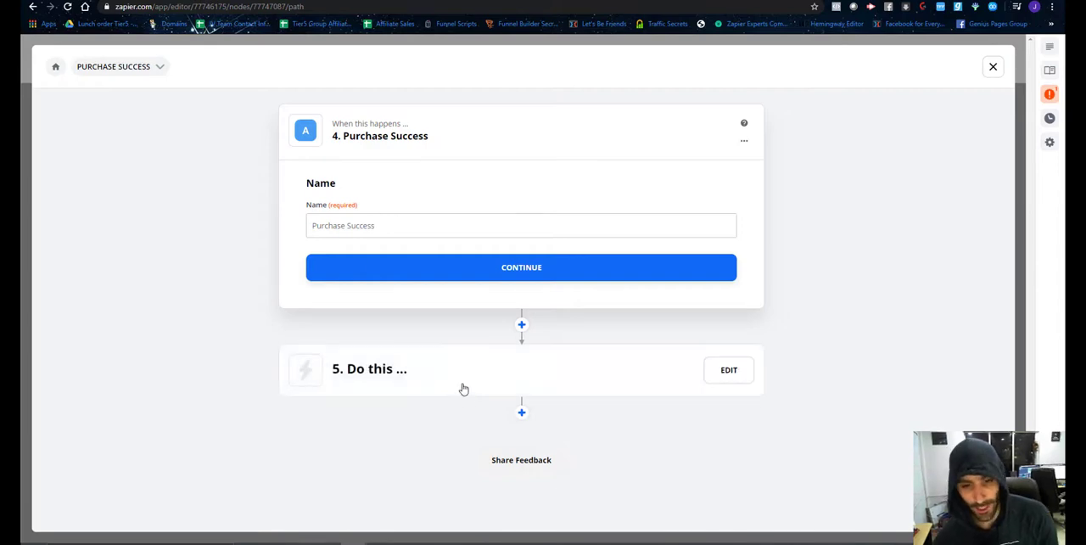
Add a filter to the Purchase Success path that continues only if the spreadsheet lookup's ID exists, and proceed to its test.
{"action": "left_click", "coordinate": [522, 325]}
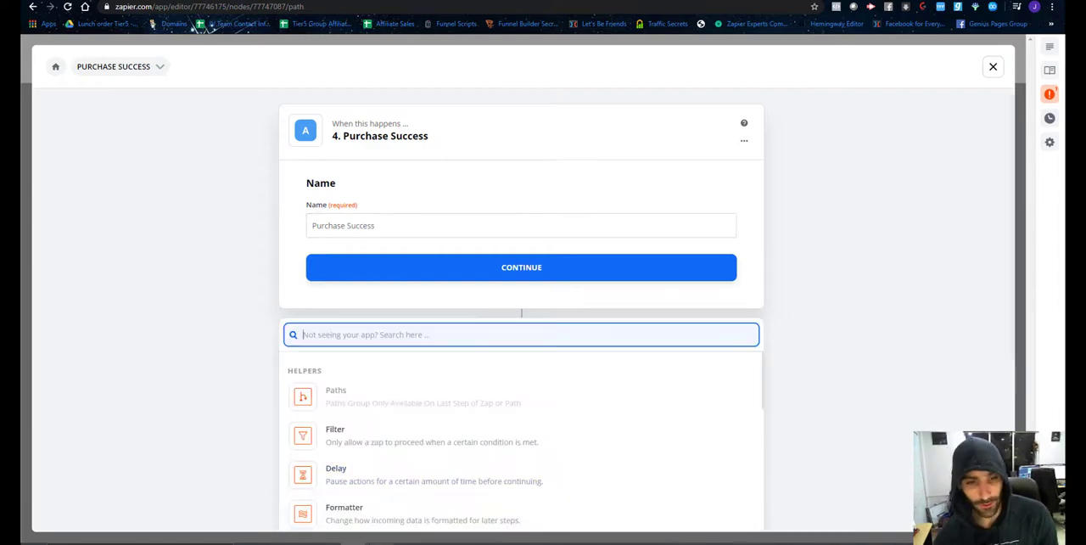
{"action": "left_click", "coordinate": [359, 438]}
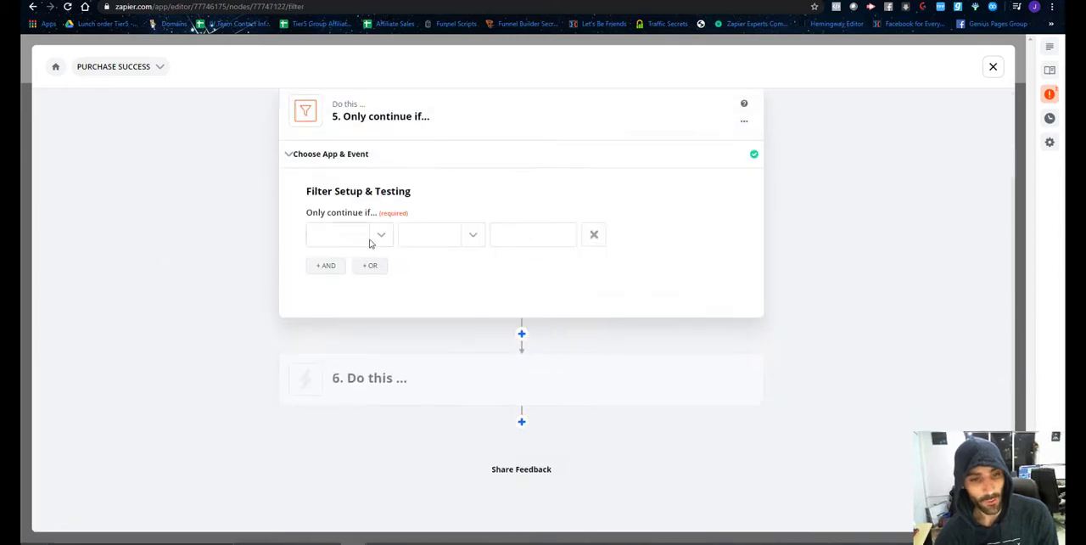
{"action": "left_click", "coordinate": [377, 237]}
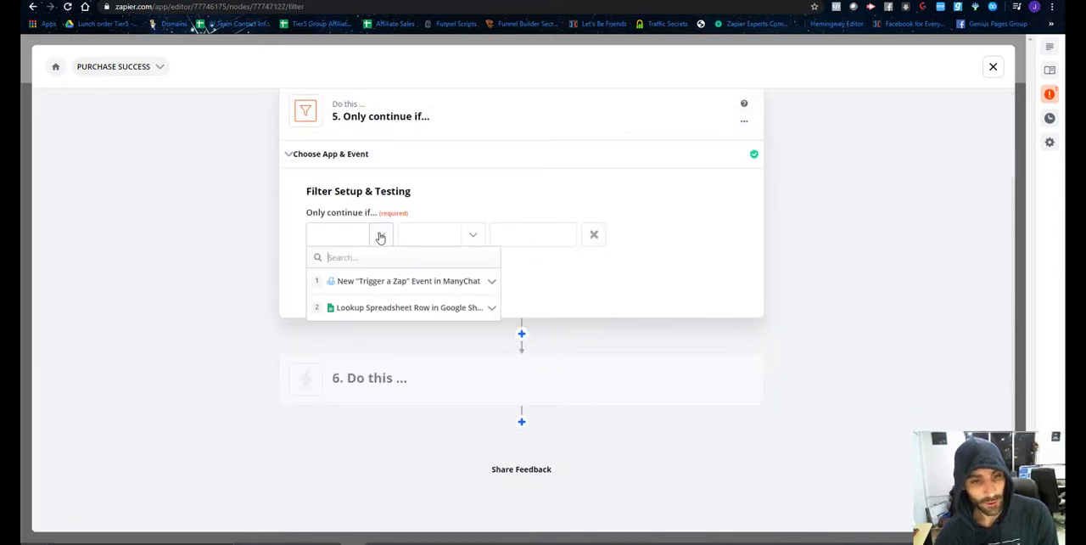
{"action": "left_click", "coordinate": [378, 311]}
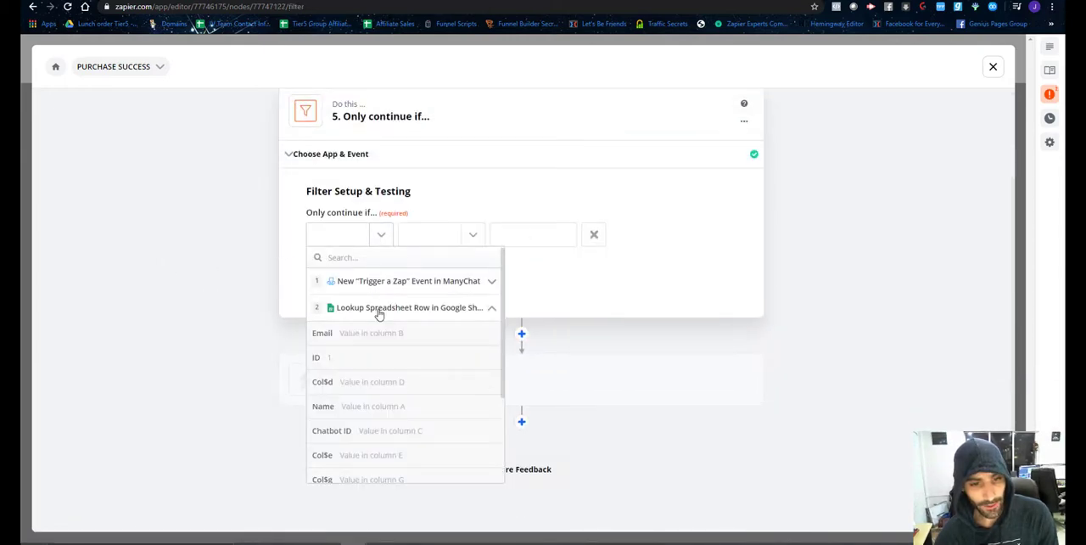
{"action": "left_click", "coordinate": [373, 360]}
{"action": "left_click", "coordinate": [470, 238]}
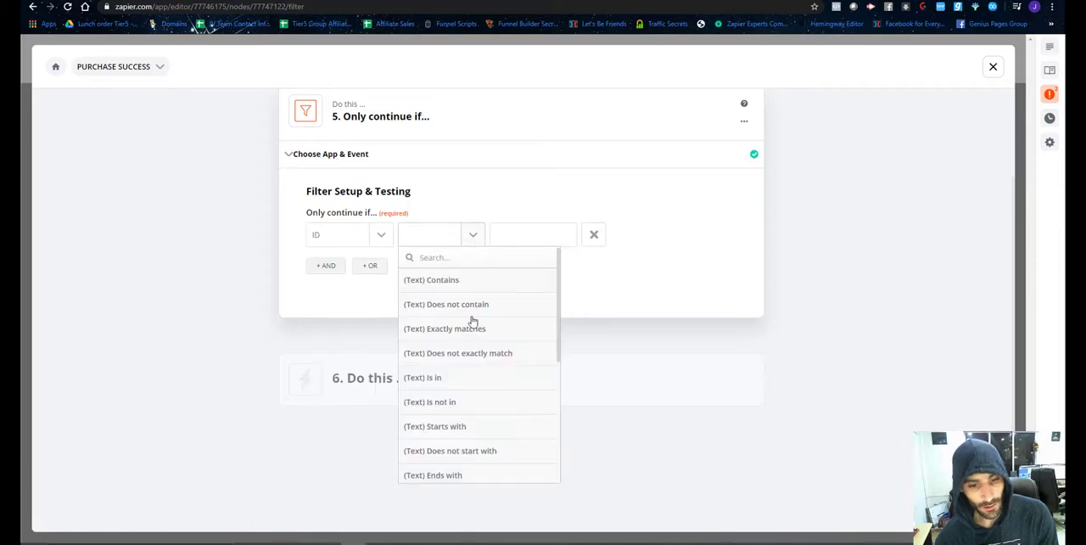
{"action": "scroll", "coordinate": [477, 336], "scroll_direction": "down", "scroll_amount": 1}
{"action": "scroll", "coordinate": [477, 336], "scroll_direction": "down", "scroll_amount": 3}
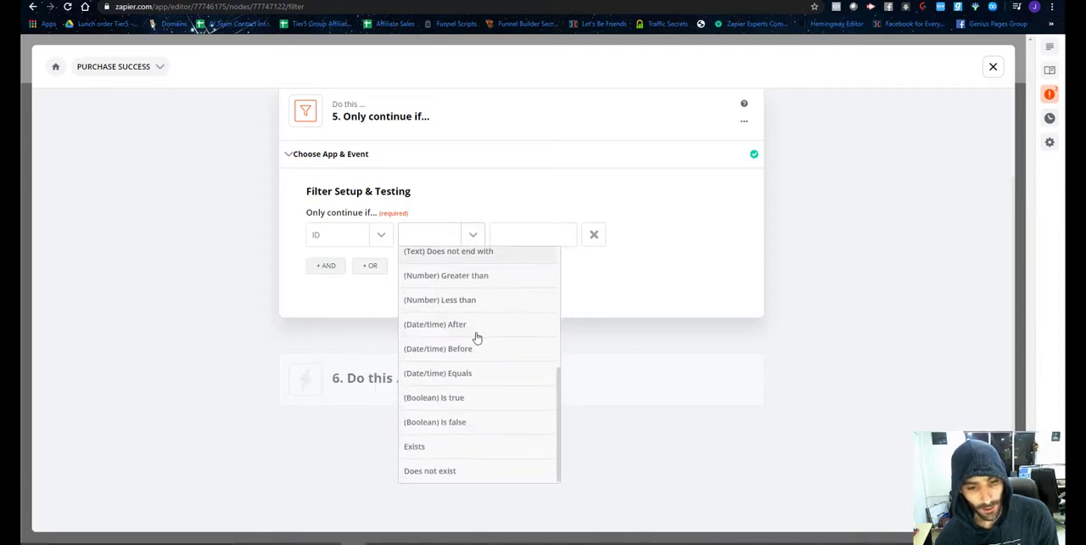
{"action": "left_click", "coordinate": [450, 449]}
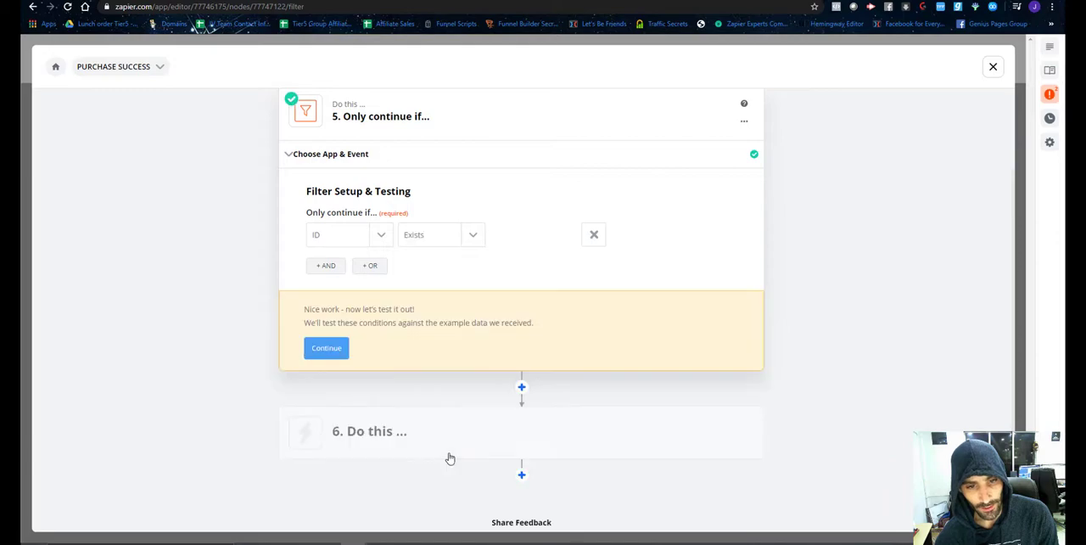
{"action": "left_click", "coordinate": [329, 350]}
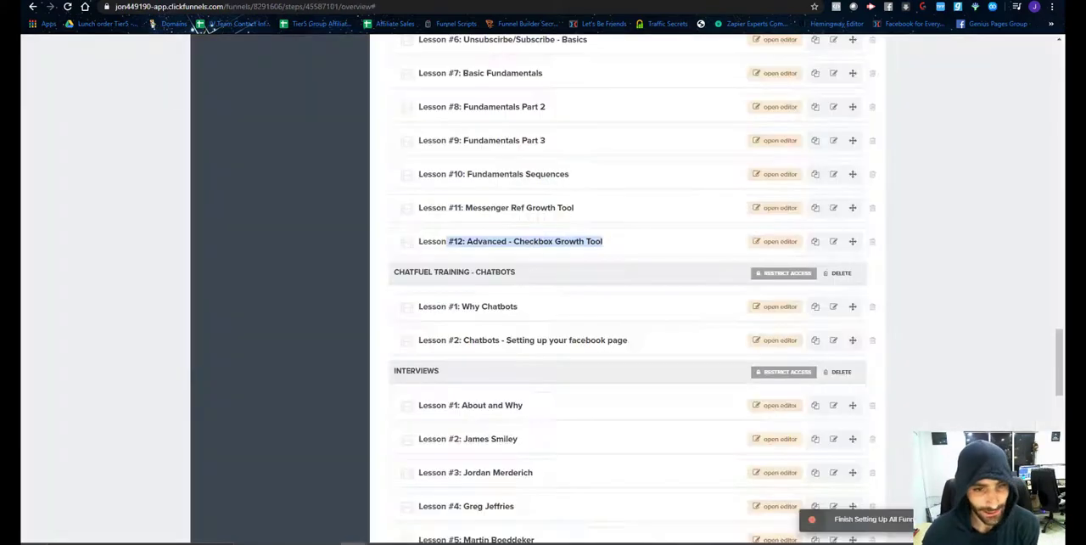
{"action": "scroll", "coordinate": [477, 284], "scroll_direction": "up", "scroll_amount": 4}
{"action": "scroll", "coordinate": [478, 272], "scroll_direction": "up", "scroll_amount": 5}
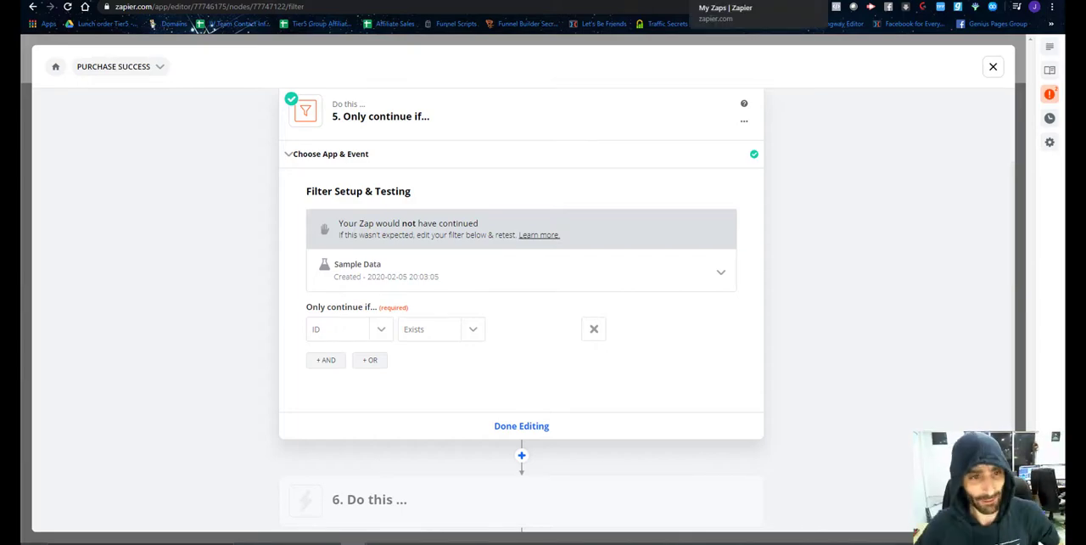
{"action": "left_click", "coordinate": [475, 2]}
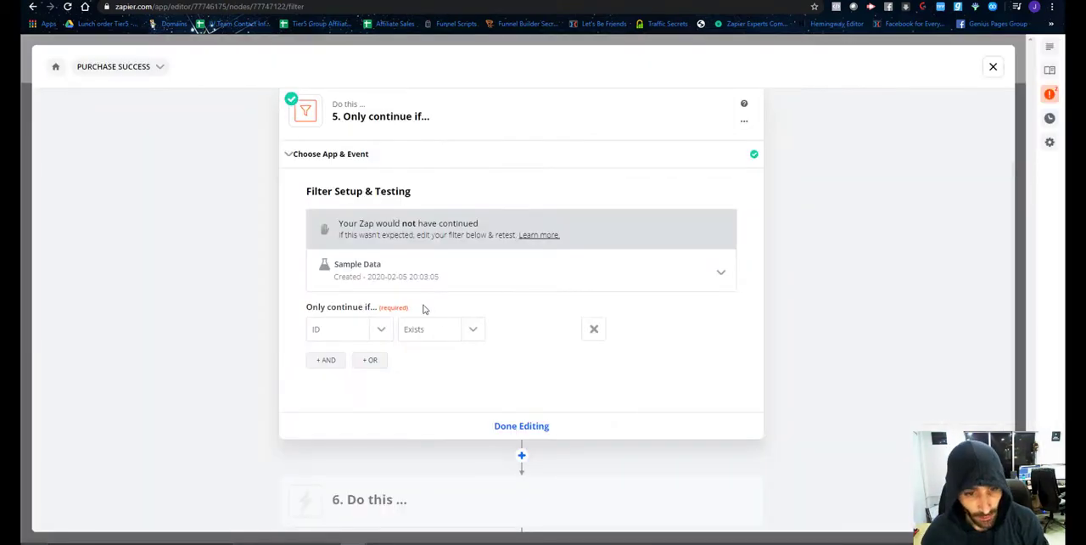
Set the action after the Purchase Success filter to ManyChat's Send Content to User event and continue to the account choice.
{"action": "scroll", "coordinate": [424, 310], "scroll_direction": "down", "scroll_amount": 1}
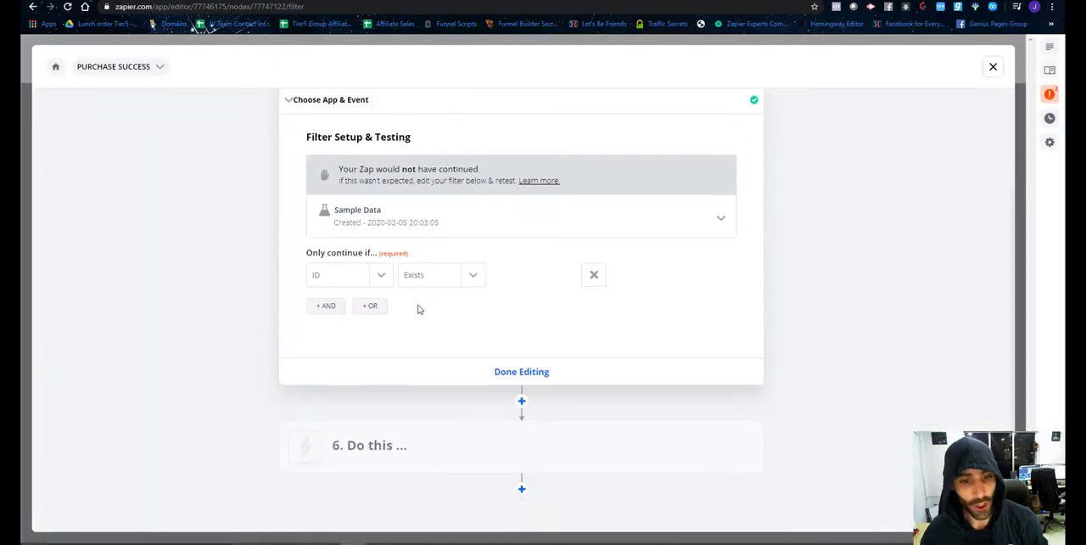
{"action": "scroll", "coordinate": [519, 334], "scroll_direction": "down", "scroll_amount": 1}
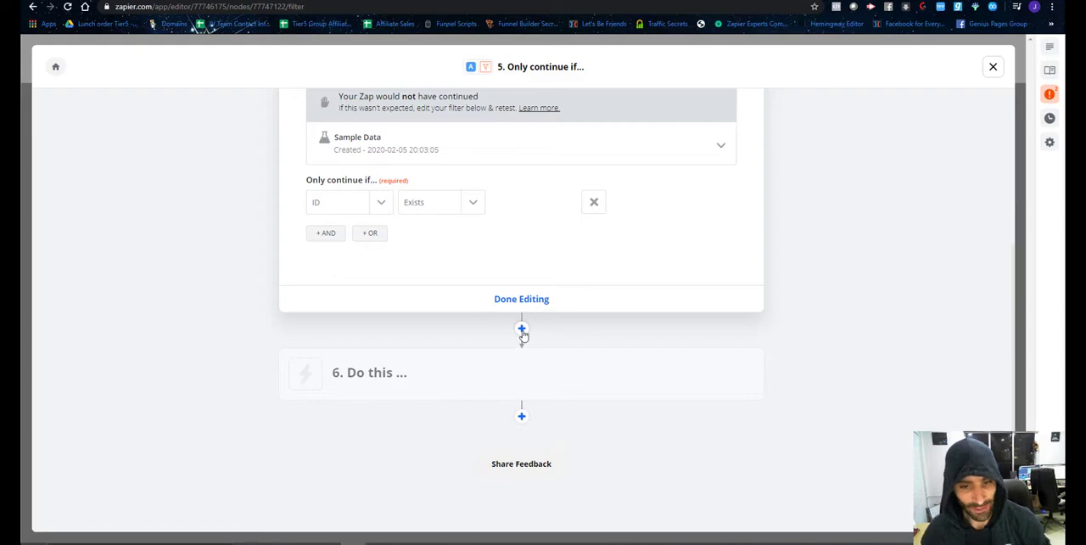
{"action": "left_click", "coordinate": [454, 383]}
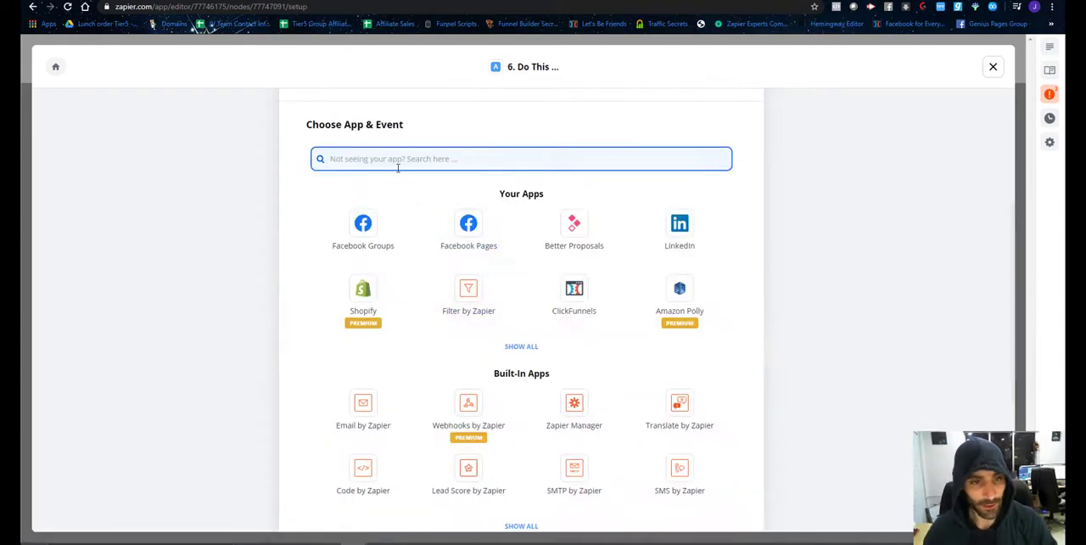
{"action": "type", "text": "many"}
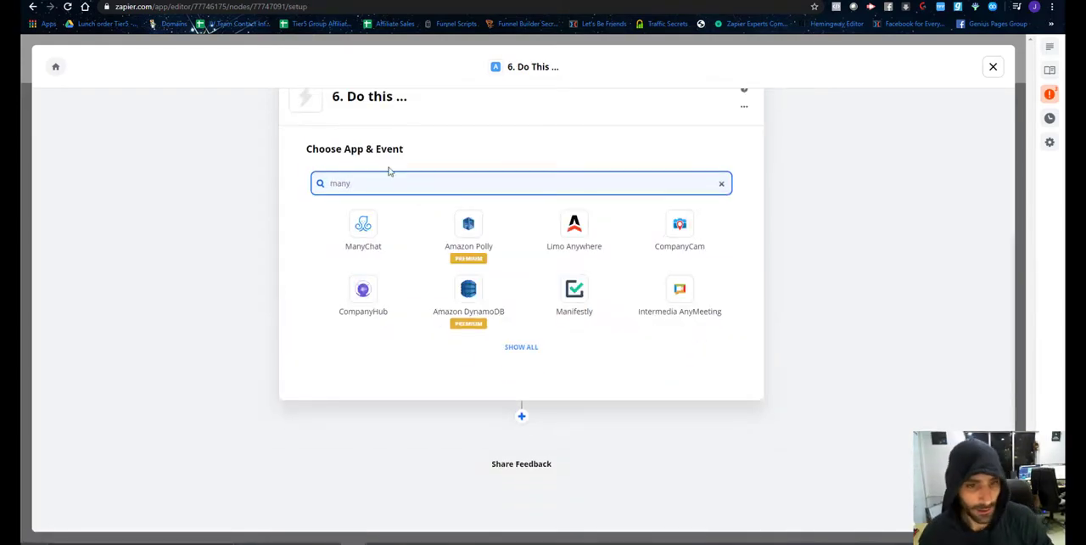
{"action": "left_click", "coordinate": [363, 231]}
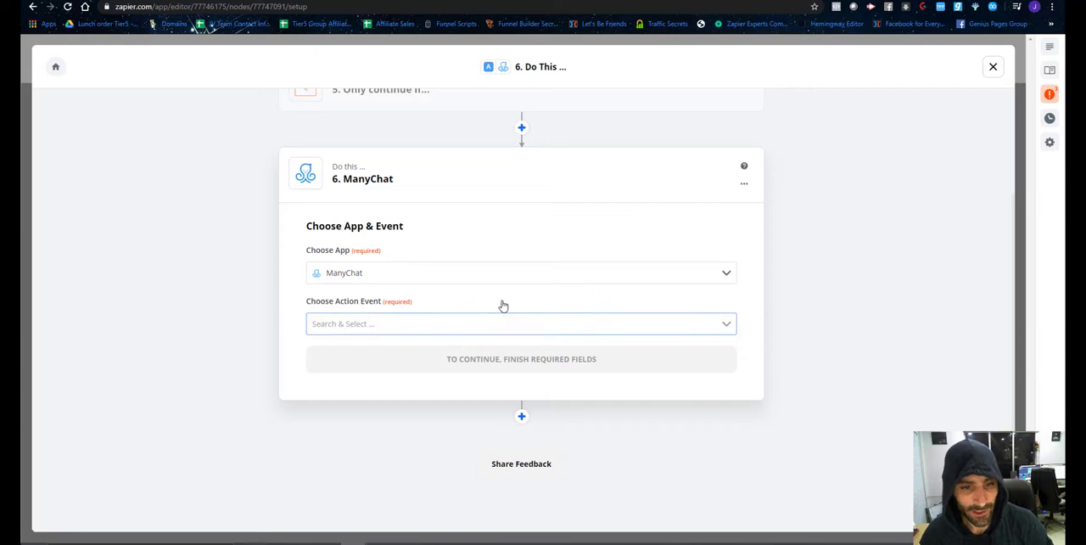
{"action": "left_click", "coordinate": [431, 329]}
{"action": "scroll", "coordinate": [427, 364], "scroll_direction": "down", "scroll_amount": 5}
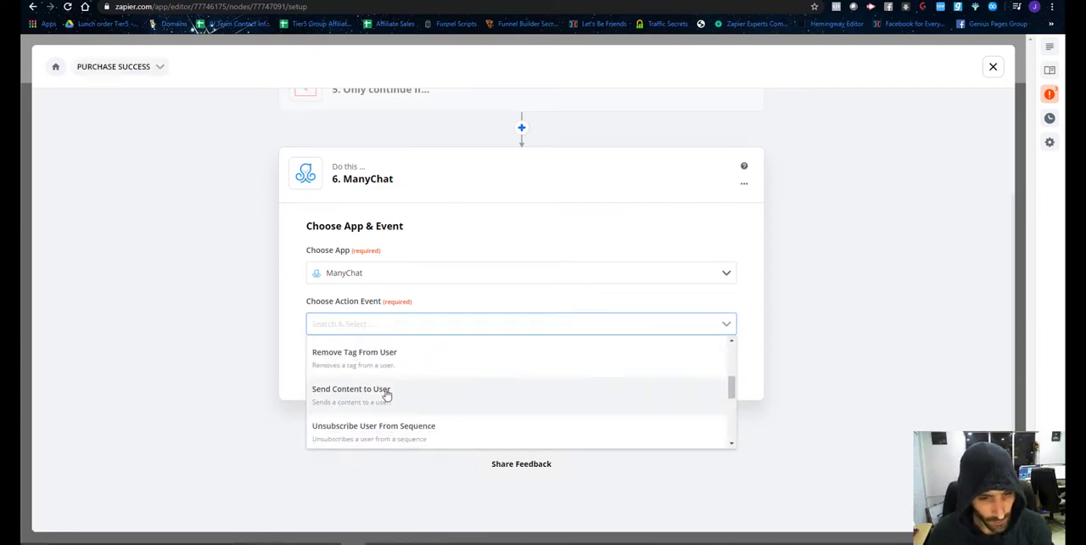
{"action": "left_click", "coordinate": [386, 394]}
{"action": "left_click", "coordinate": [510, 361]}
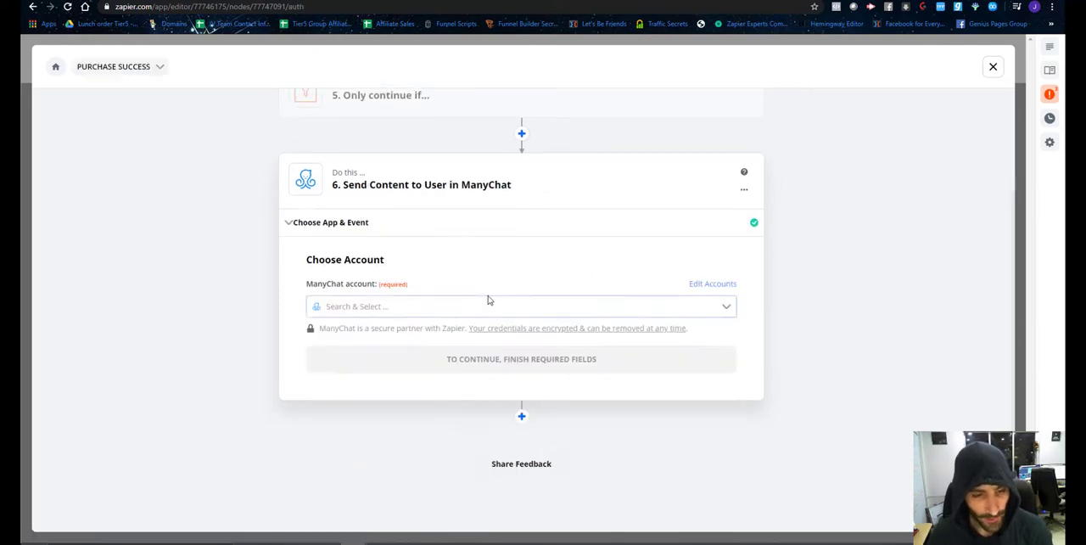
Choose the ManyChat #3 account for the Send Content to User action and continue to its content settings.
{"action": "left_click", "coordinate": [417, 307]}
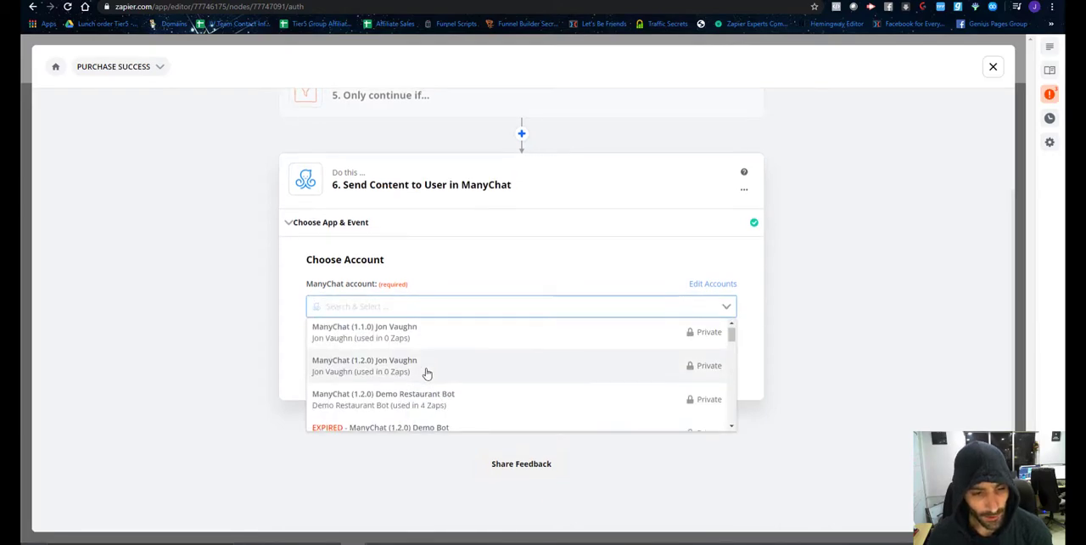
{"action": "scroll", "coordinate": [427, 371], "scroll_direction": "down", "scroll_amount": 10}
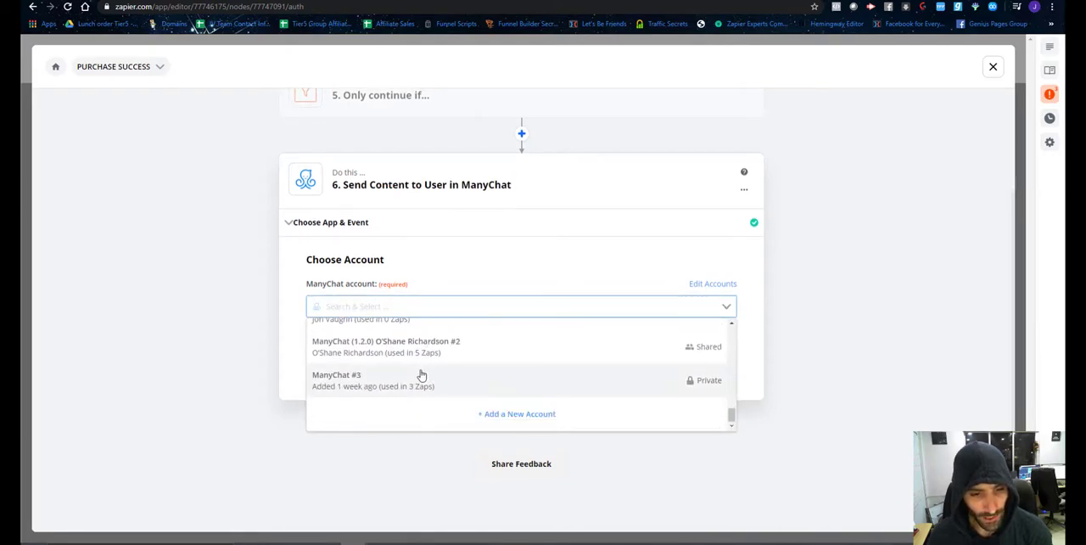
{"action": "left_click", "coordinate": [420, 377]}
{"action": "left_click", "coordinate": [468, 358]}
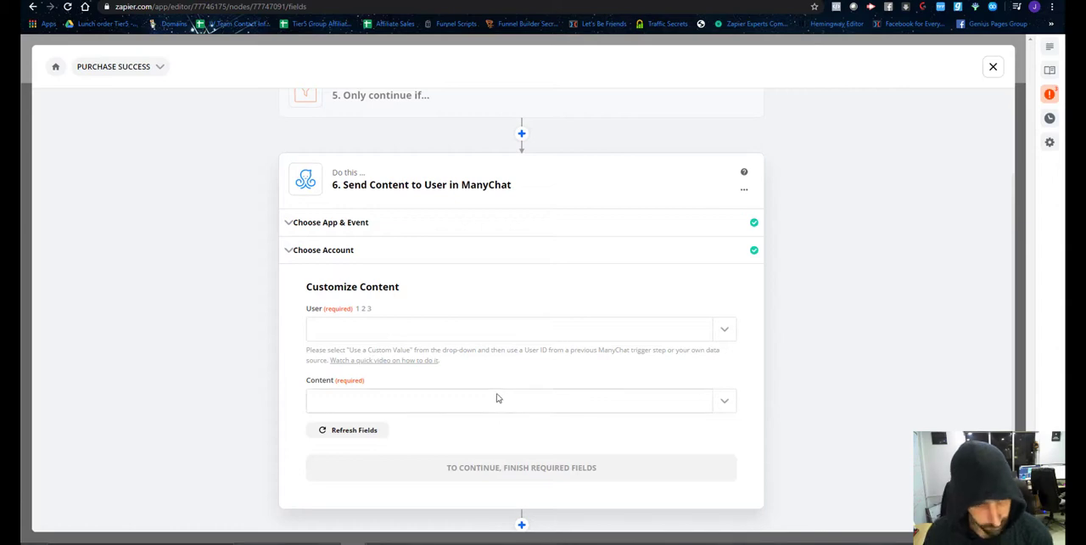
Set the action's User to a custom value and map it to the User ID from the ManyChat trigger.
{"action": "left_click", "coordinate": [718, 334]}
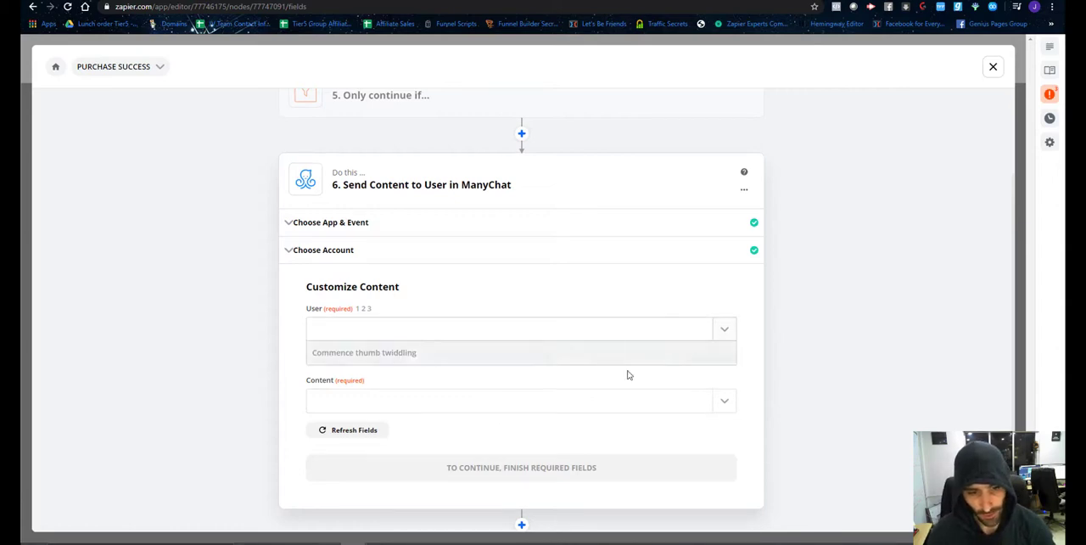
{"action": "scroll", "coordinate": [478, 386], "scroll_direction": "down", "scroll_amount": 5}
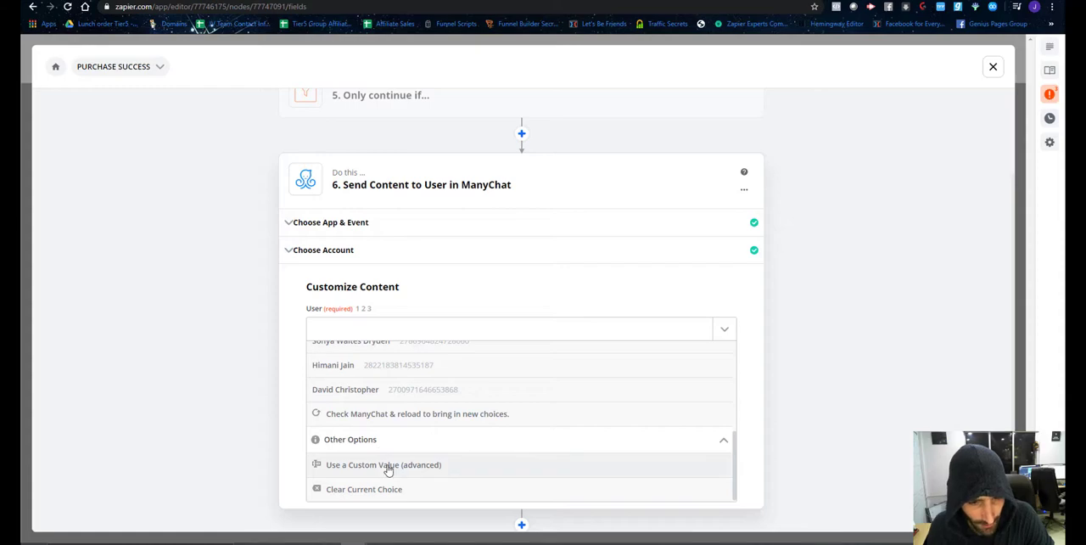
{"action": "left_click", "coordinate": [387, 465]}
{"action": "scroll", "coordinate": [645, 331], "scroll_direction": "down", "scroll_amount": 1}
{"action": "left_click", "coordinate": [726, 275]}
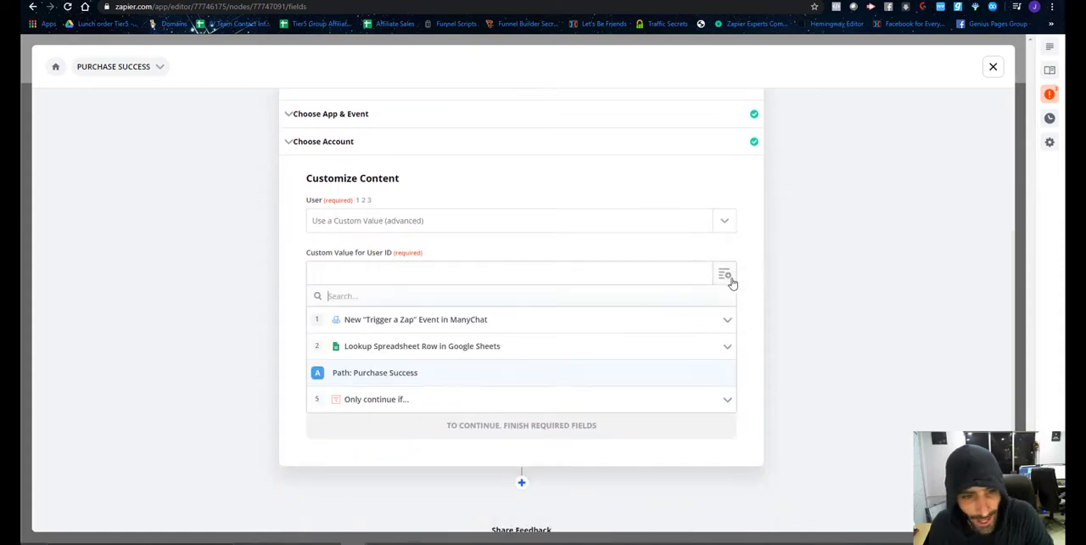
{"action": "left_click", "coordinate": [401, 321]}
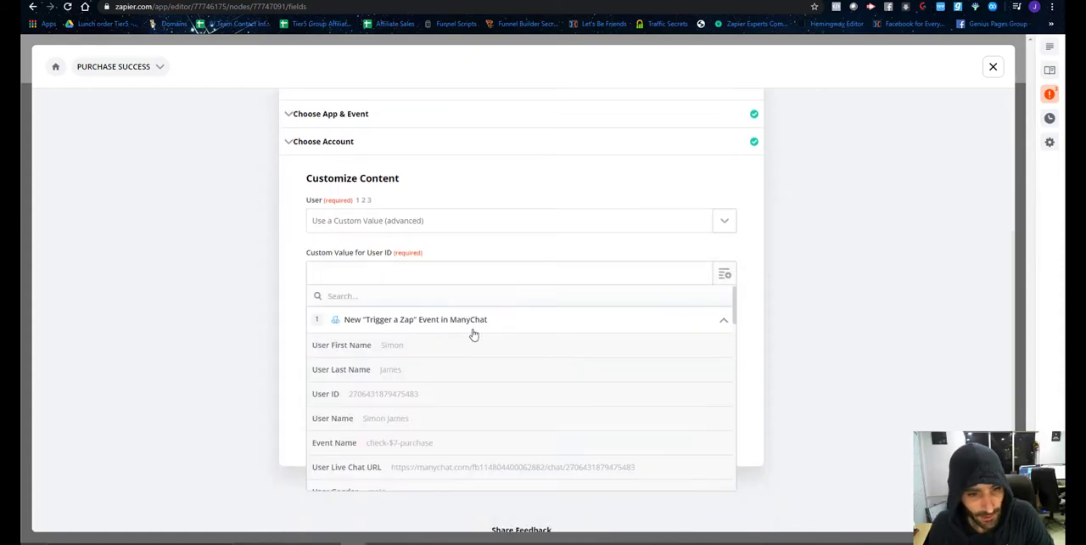
{"action": "left_click", "coordinate": [408, 395]}
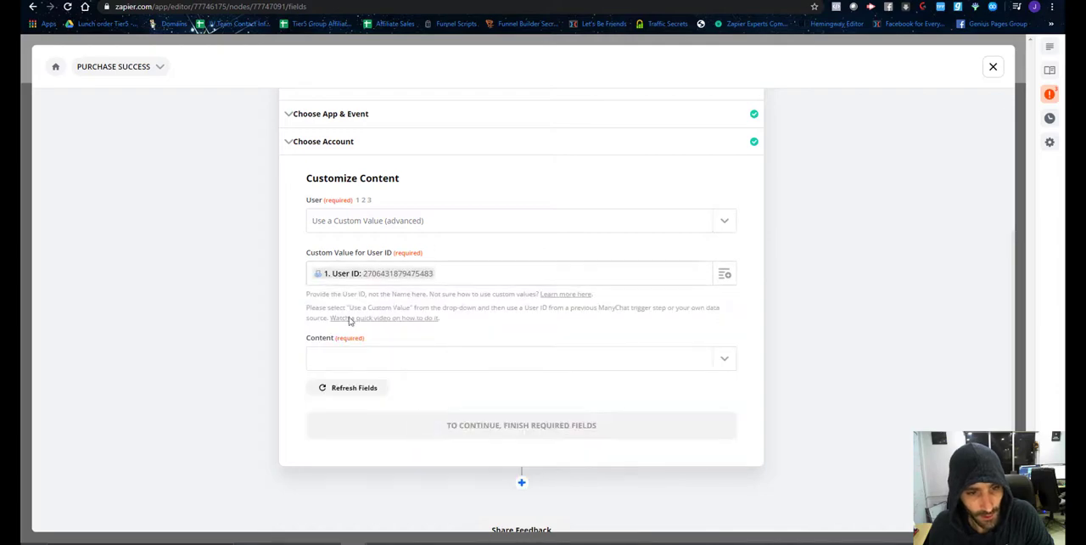
Look through the flows offered as Content for one to send to users on the Purchase Success path.
{"action": "left_click", "coordinate": [442, 360]}
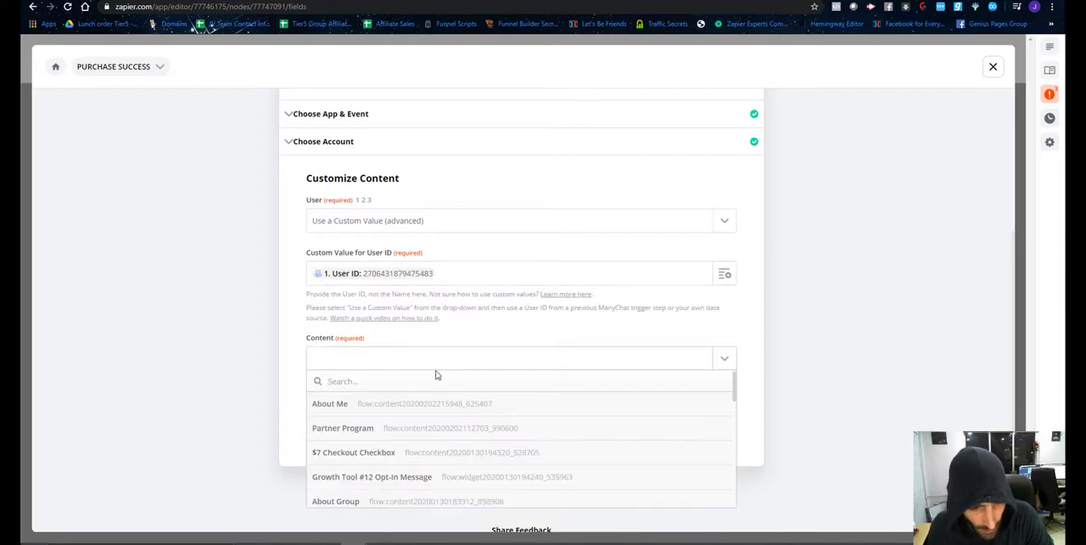
{"action": "scroll", "coordinate": [413, 434], "scroll_direction": "down", "scroll_amount": 1}
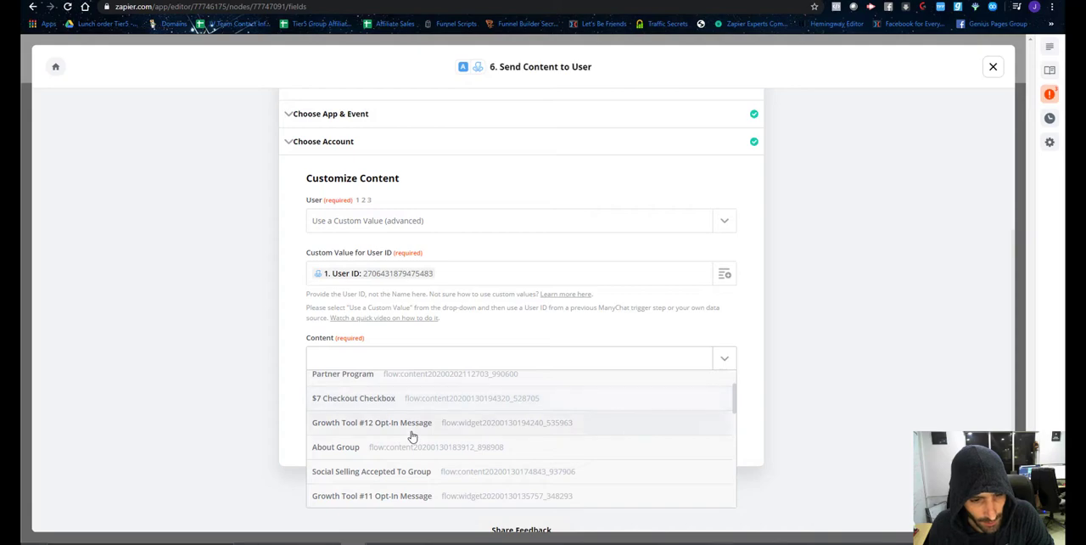
{"action": "scroll", "coordinate": [412, 436], "scroll_direction": "down", "scroll_amount": 8}
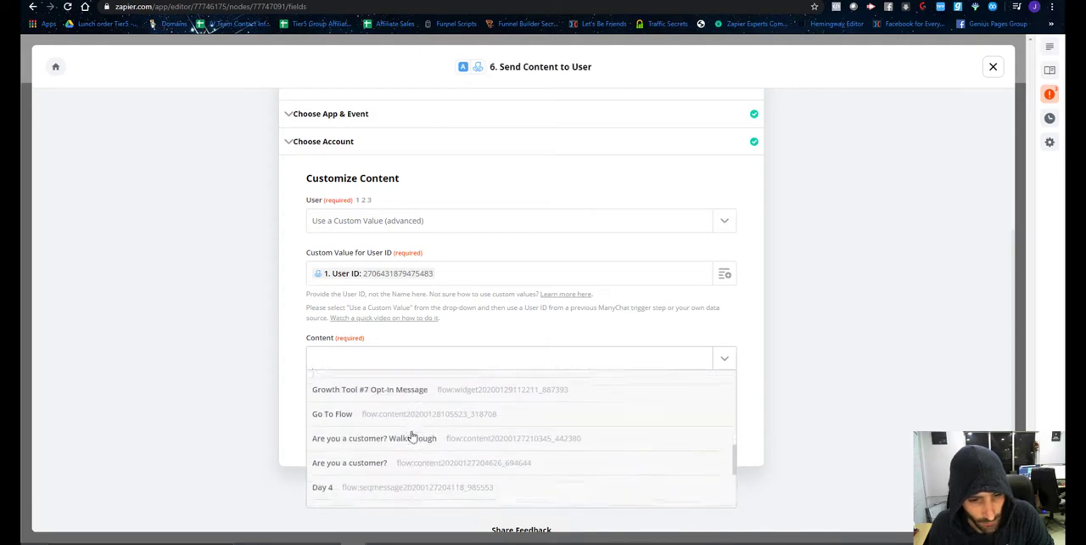
{"action": "scroll", "coordinate": [413, 437], "scroll_direction": "down", "scroll_amount": 3}
{"action": "scroll", "coordinate": [412, 436], "scroll_direction": "up", "scroll_amount": 4}
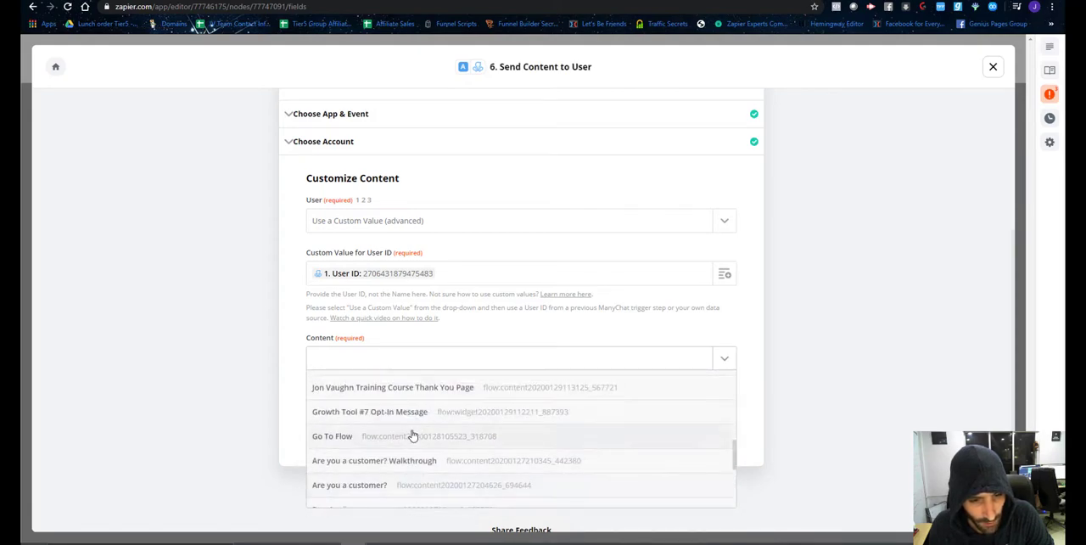
{"action": "scroll", "coordinate": [412, 436], "scroll_direction": "up", "scroll_amount": 4}
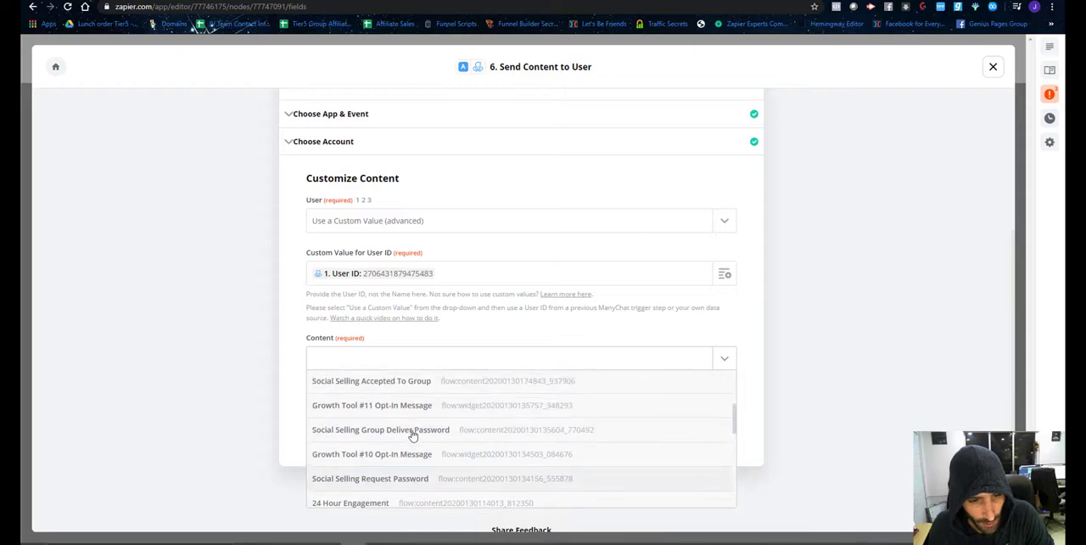
{"action": "scroll", "coordinate": [412, 436], "scroll_direction": "up", "scroll_amount": 5}
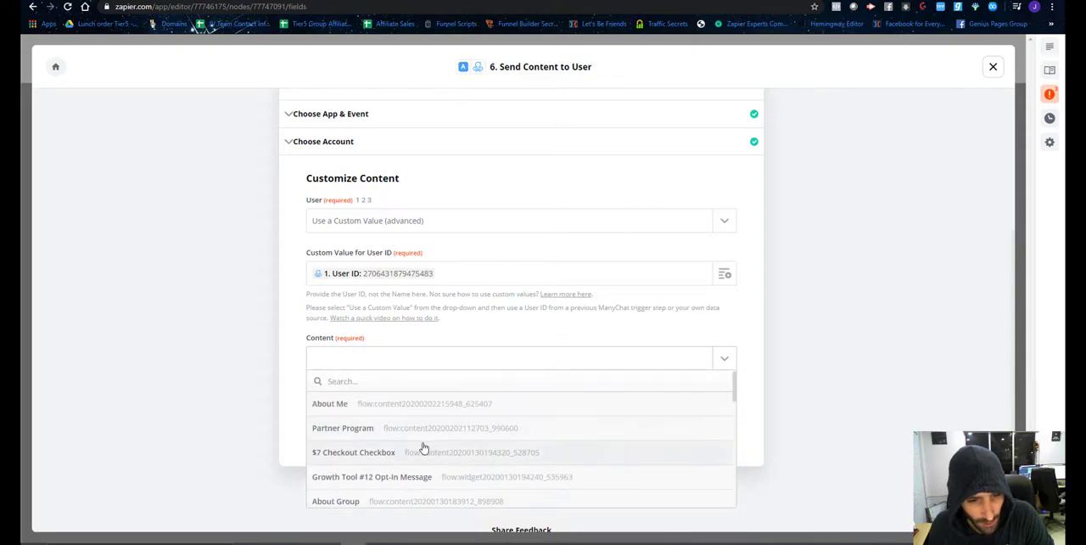
{"action": "scroll", "coordinate": [422, 437], "scroll_direction": "down", "scroll_amount": 3}
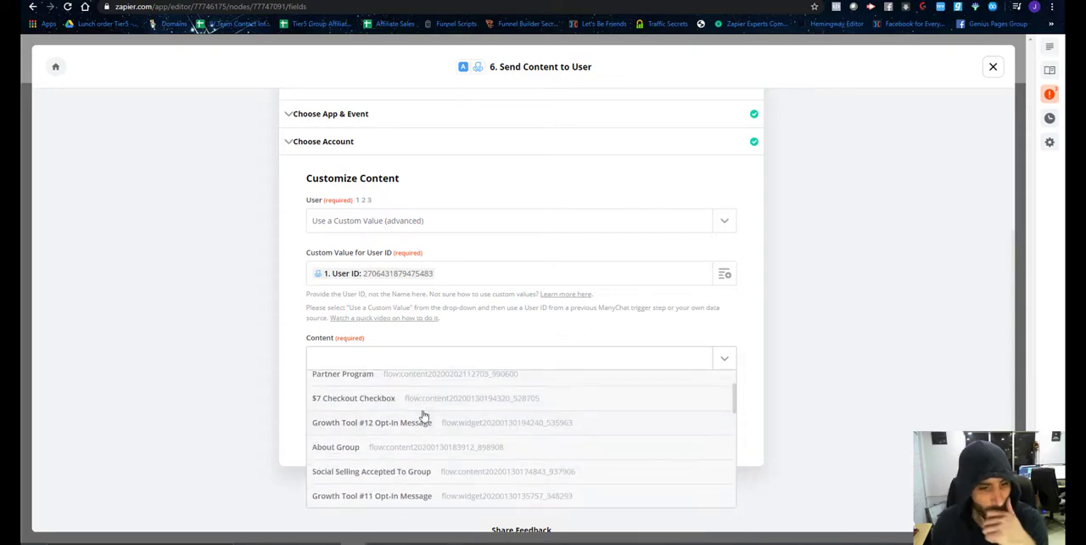
{"action": "scroll", "coordinate": [423, 415], "scroll_direction": "down", "scroll_amount": 3}
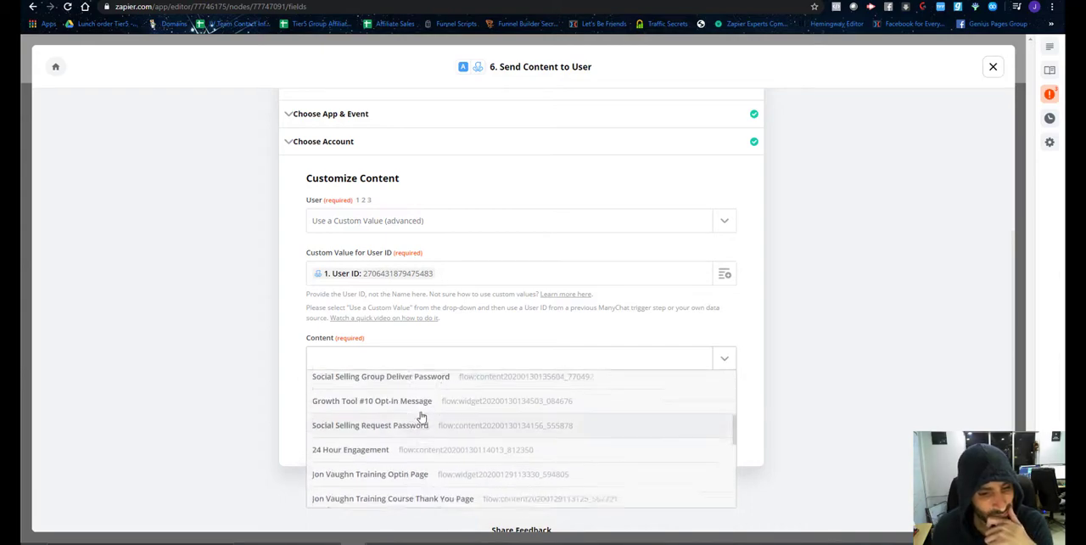
{"action": "scroll", "coordinate": [422, 416], "scroll_direction": "up", "scroll_amount": 1}
{"action": "scroll", "coordinate": [422, 417], "scroll_direction": "down", "scroll_amount": 3}
Switch to ManyChat and open the Flows page in a separate browser tab.
{"action": "left_click", "coordinate": [212, 0]}
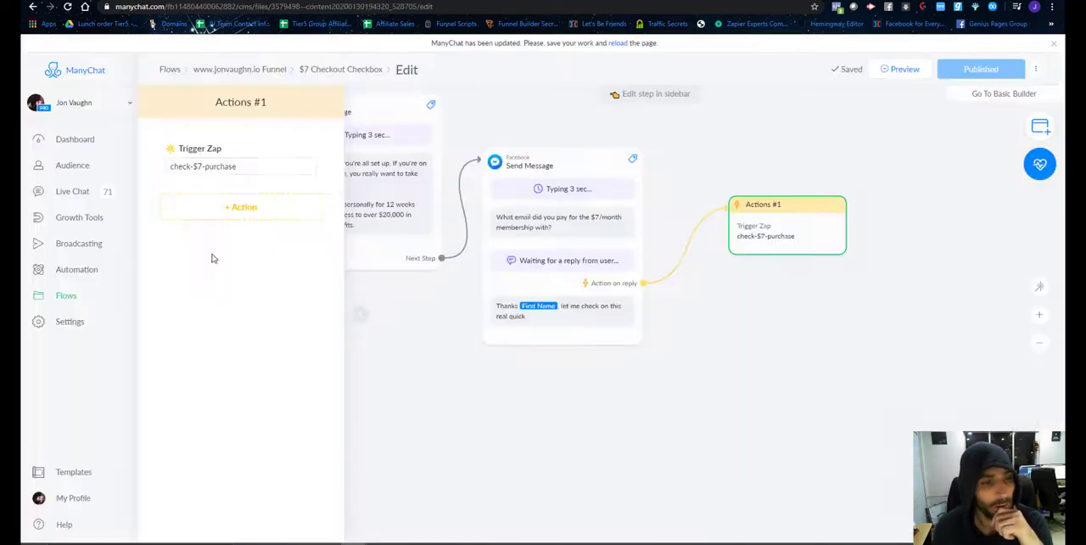
{"action": "right_click", "coordinate": [66, 297]}
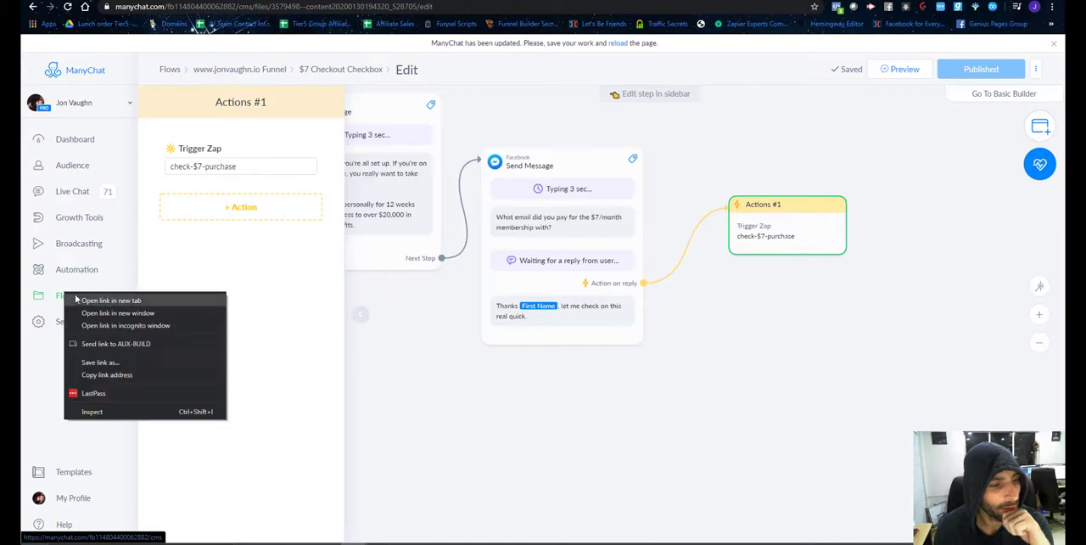
{"action": "left_click", "coordinate": [79, 301]}
{"action": "left_click", "coordinate": [535, 0]}
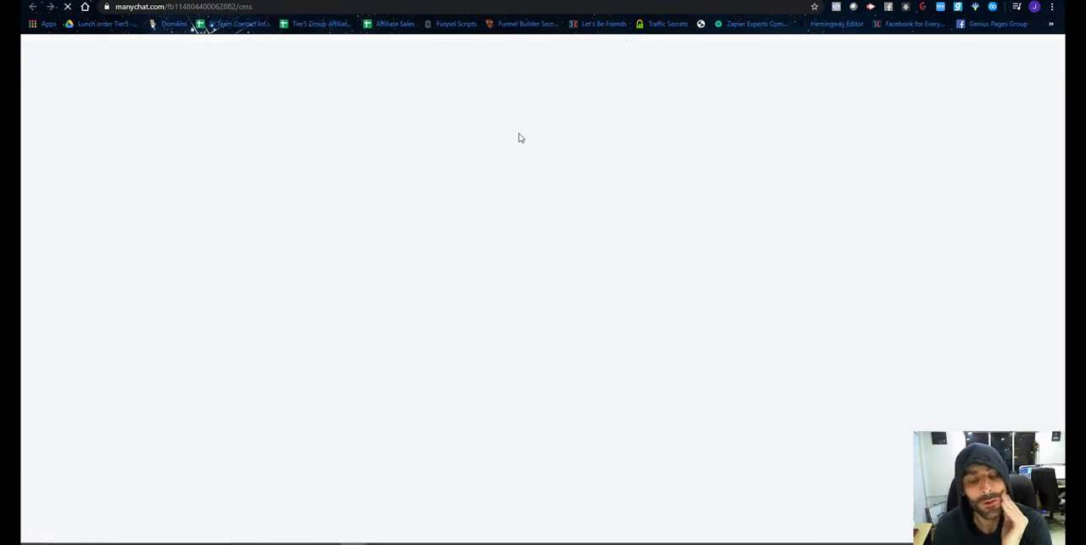
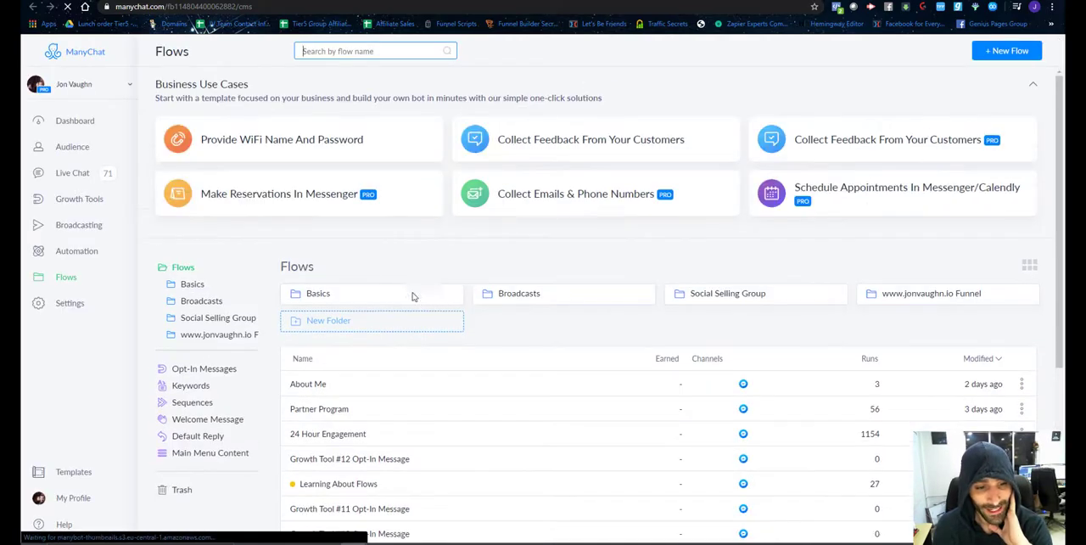
Open the $7 Purchase Success flow from the website funnel folder for editing.
{"action": "scroll", "coordinate": [408, 319], "scroll_direction": "down", "scroll_amount": 2}
{"action": "left_click", "coordinate": [900, 194]}
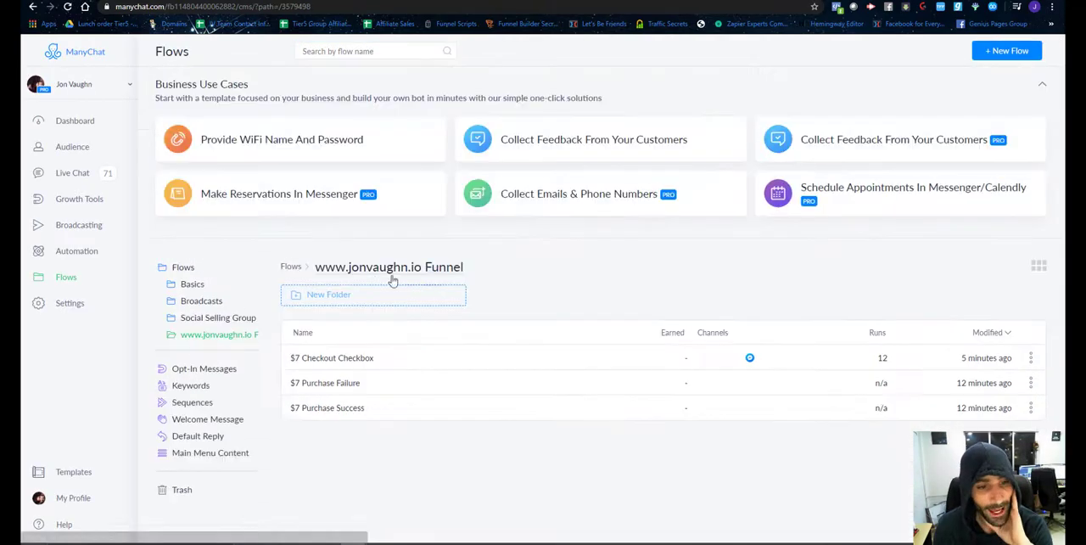
{"action": "left_click", "coordinate": [332, 411]}
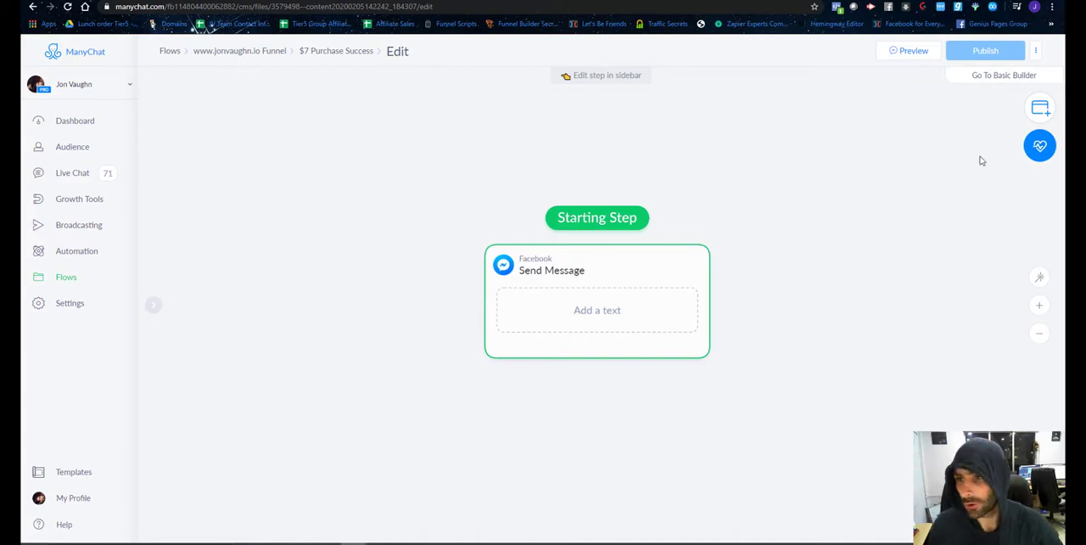
Add an Actions step to the flow and place it ahead of the Send Message step.
{"action": "left_click", "coordinate": [1040, 107]}
{"action": "left_click", "coordinate": [851, 338]}
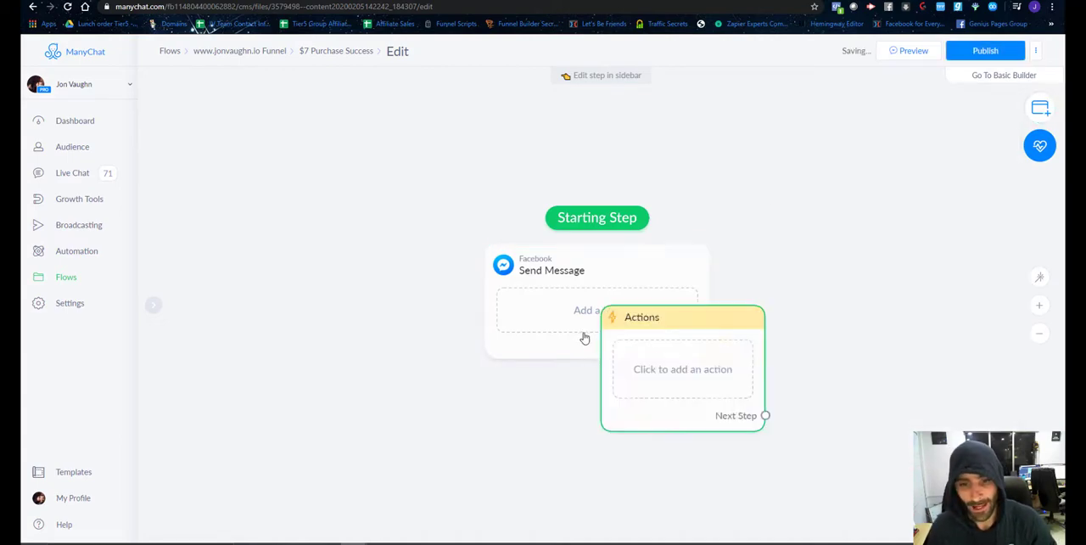
{"action": "left_click", "coordinate": [376, 281]}
{"action": "left_click", "coordinate": [379, 311]}
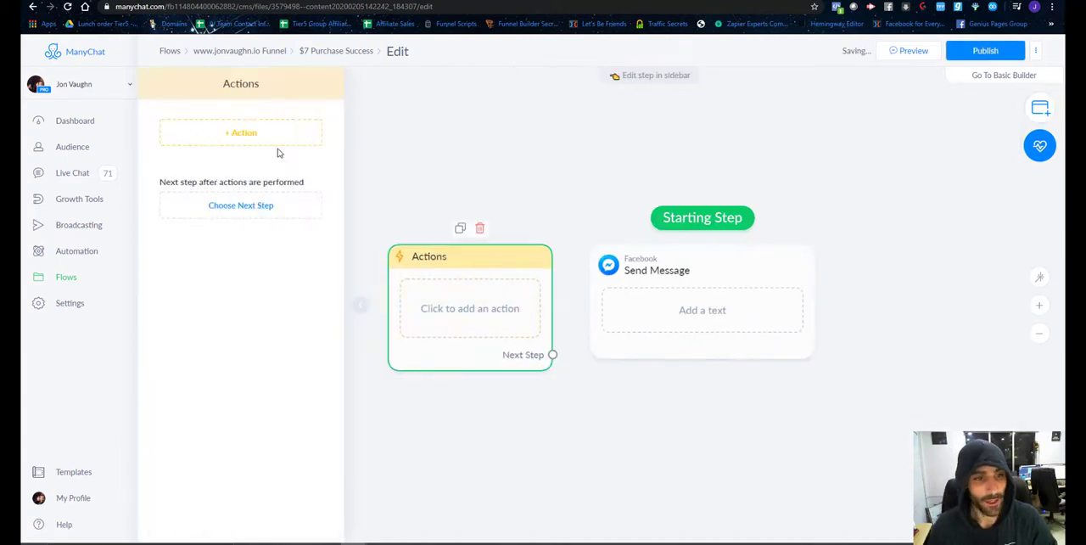
Give the Actions step an Add Tag action with the new tag $7-membership-purchase-success.
{"action": "left_click", "coordinate": [233, 134]}
{"action": "left_click", "coordinate": [235, 161]}
{"action": "left_click", "coordinate": [229, 143]}
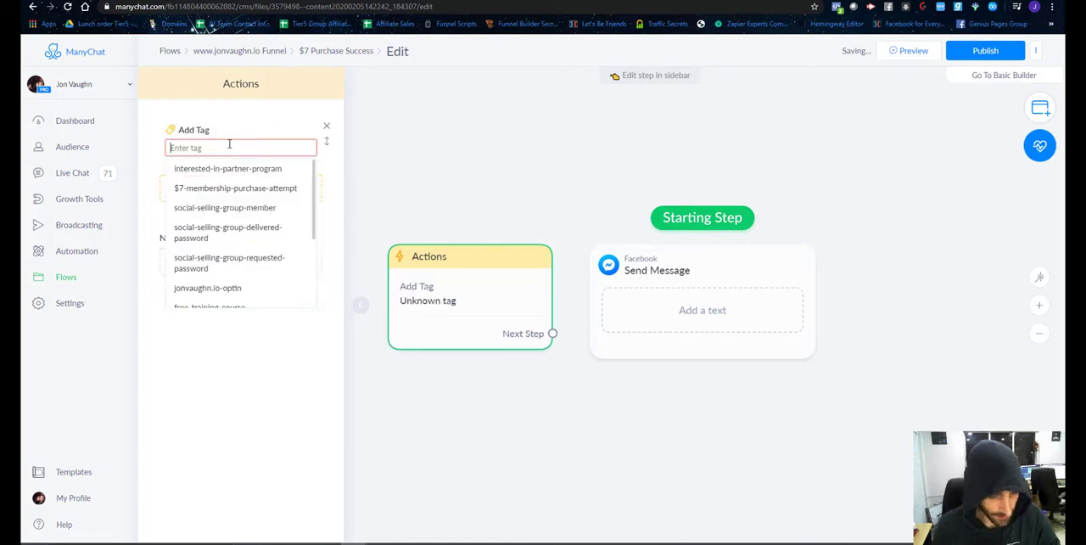
{"action": "type", "text": "$7"}
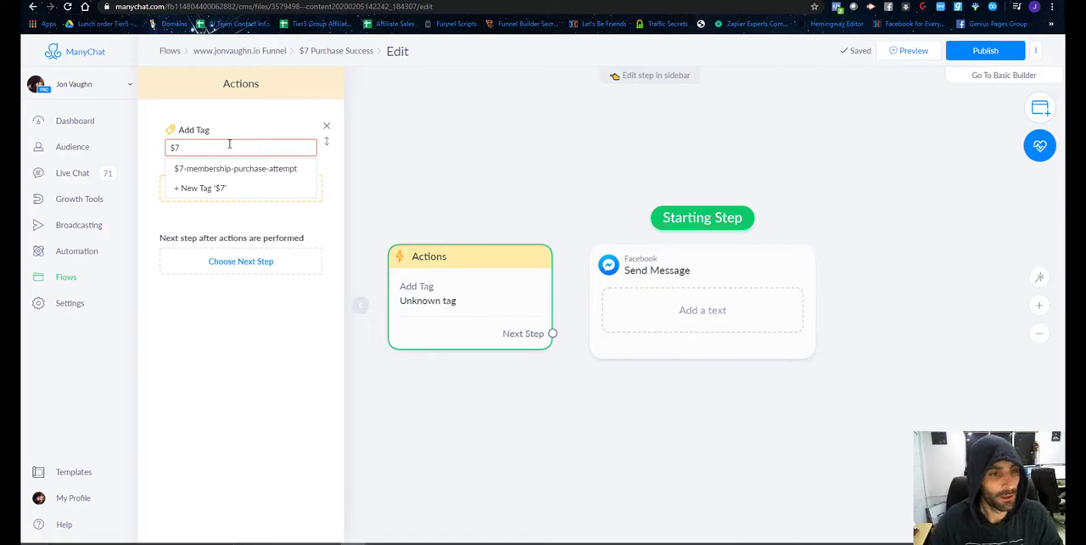
{"action": "key", "text": "Down"}
{"action": "left_click", "coordinate": [235, 169]}
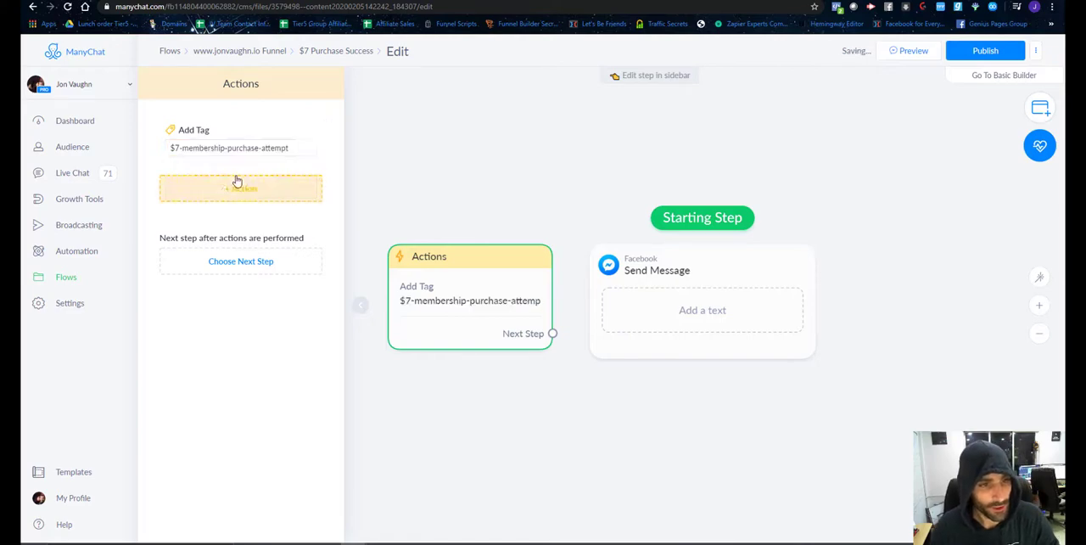
{"action": "double_click", "coordinate": [281, 150]}
{"action": "type", "text": "s"}
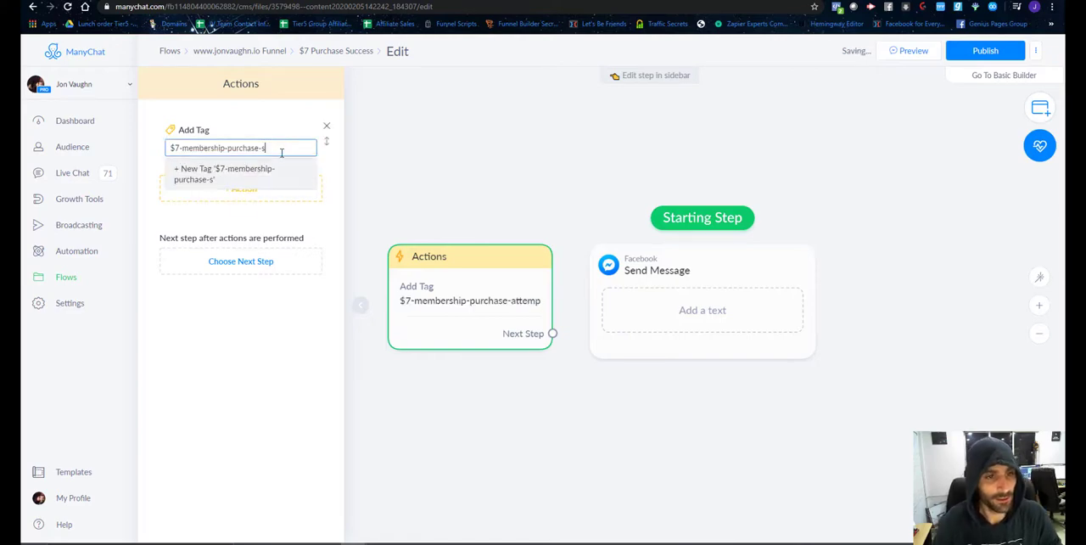
{"action": "type", "text": "uccess"}
{"action": "left_click", "coordinate": [250, 179]}
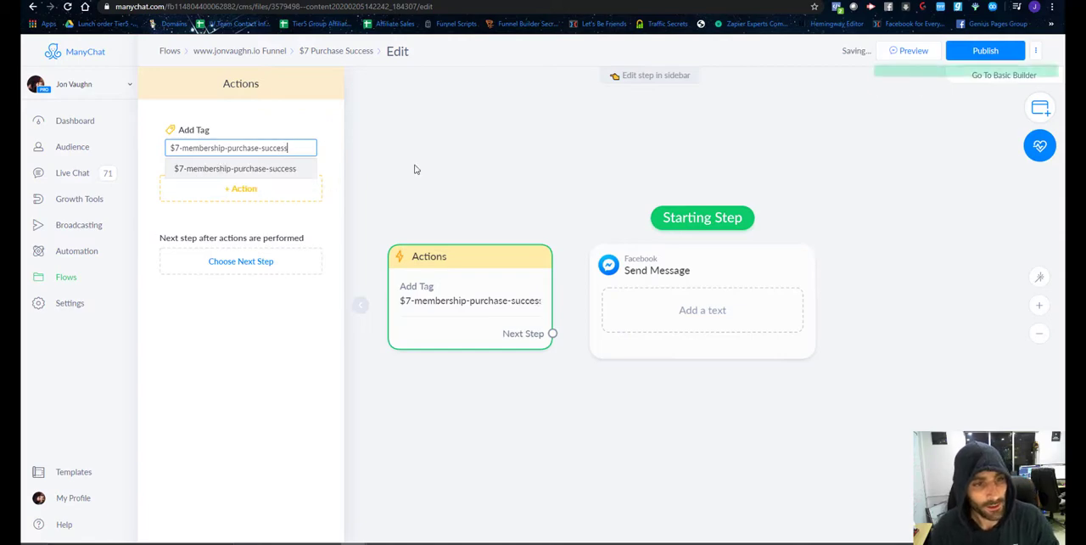
Make the Actions step the flow's starting step and connect its next step to the Send Message step.
{"action": "left_click", "coordinate": [685, 214]}
{"action": "left_click_drag", "start_coordinate": [703, 220], "coordinate": [463, 254]}
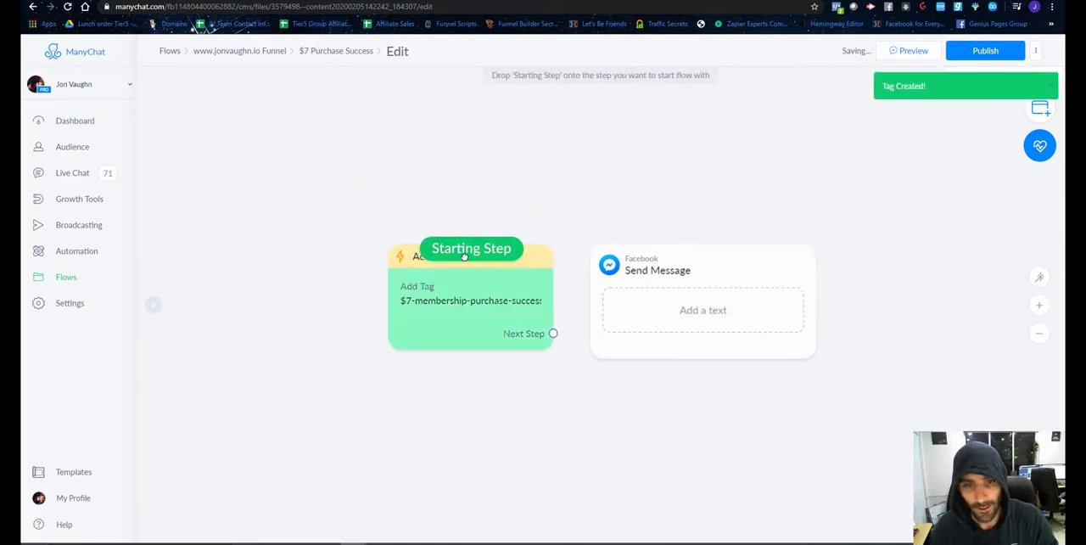
{"action": "left_click", "coordinate": [552, 332]}
{"action": "left_click", "coordinate": [624, 269]}
Enter "Whooohoooo. I see you just got a whole bunch of value by signing up to my $7/month membership." as the message text.
{"action": "left_click", "coordinate": [673, 310]}
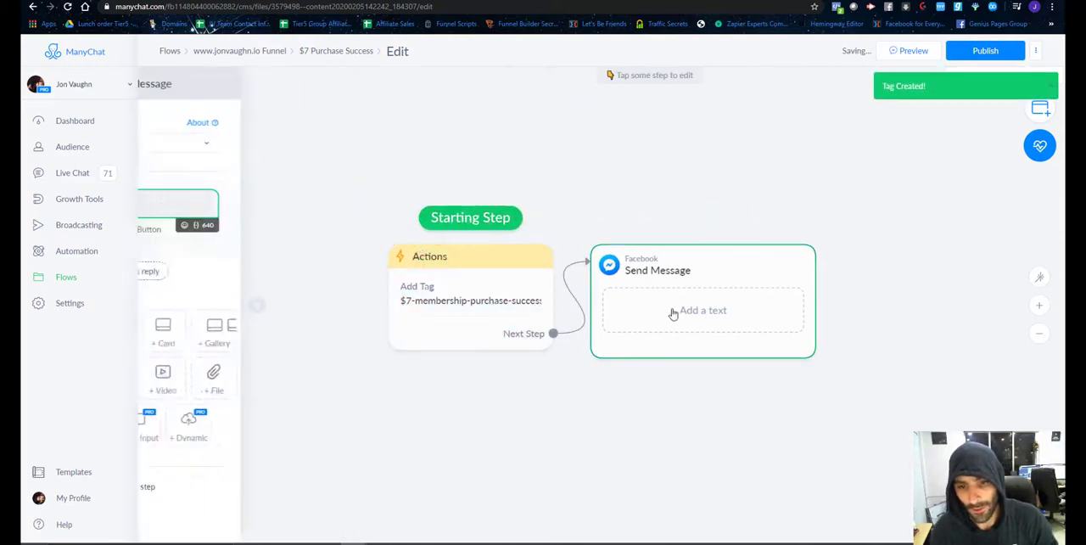
{"action": "type", "text": "Whooohoooo. I see"}
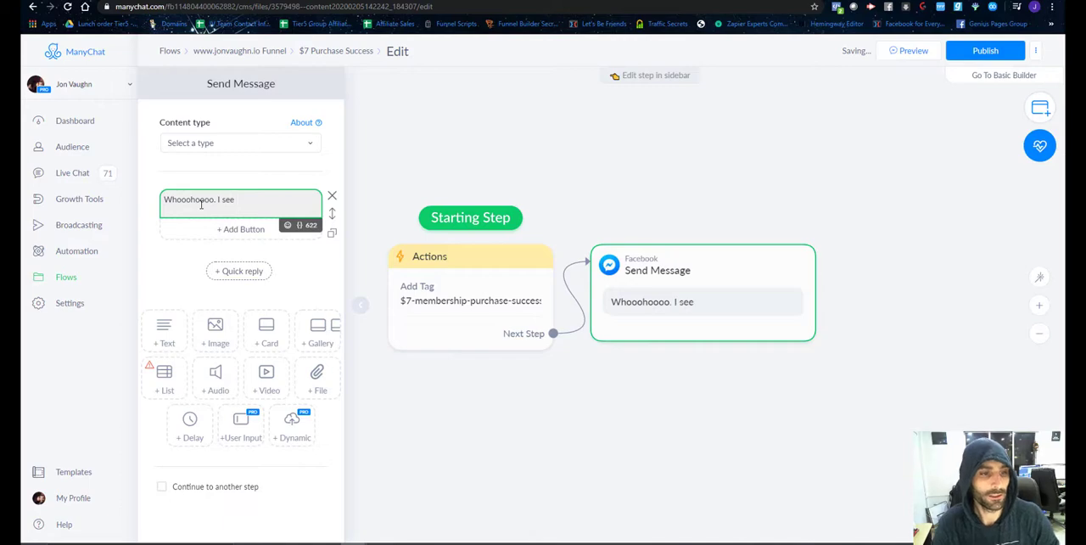
{"action": "type", "text": "got a "}
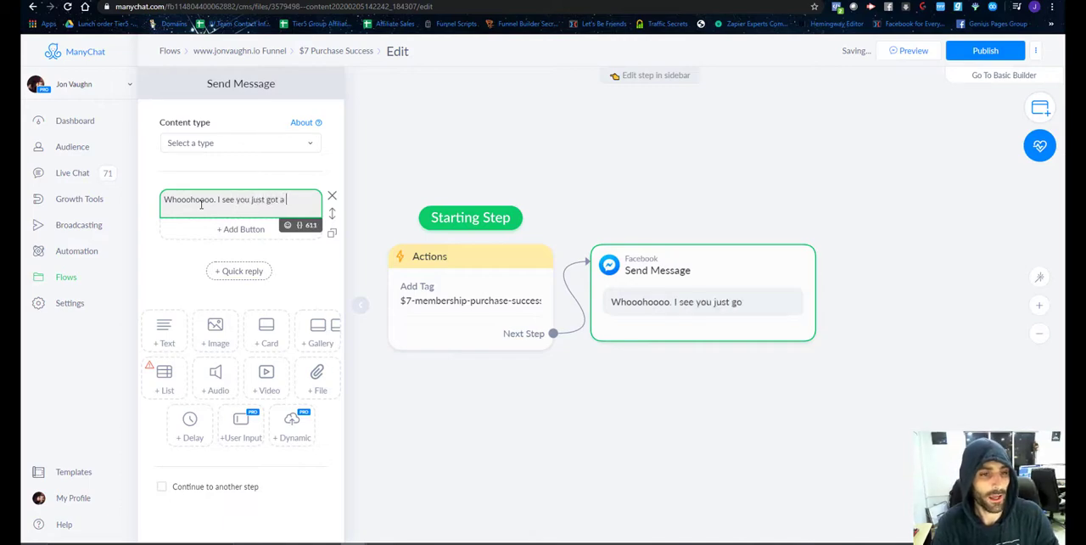
{"action": "type", "text": "whole bunc"}
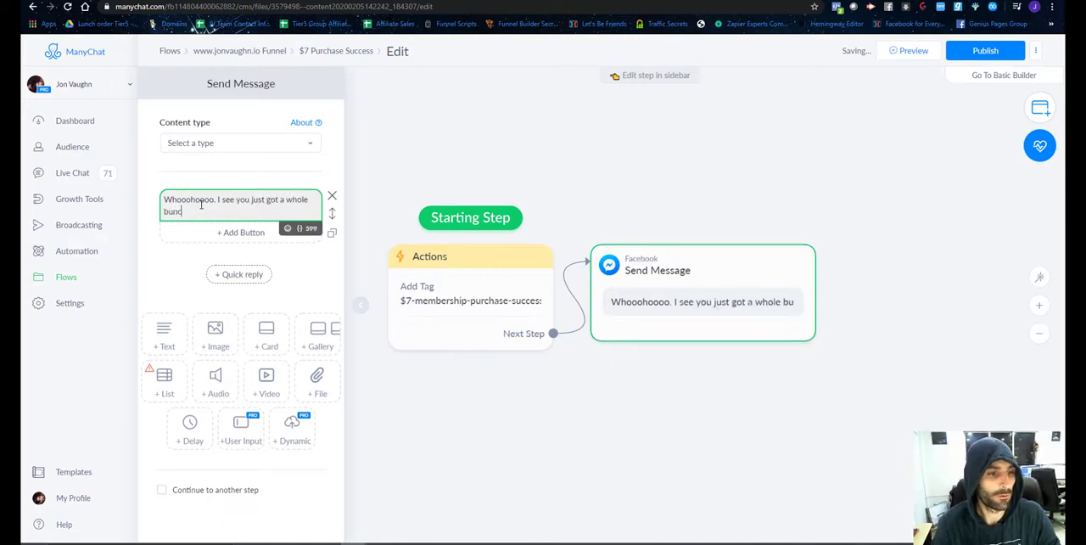
{"action": "type", "text": "h of value by si"}
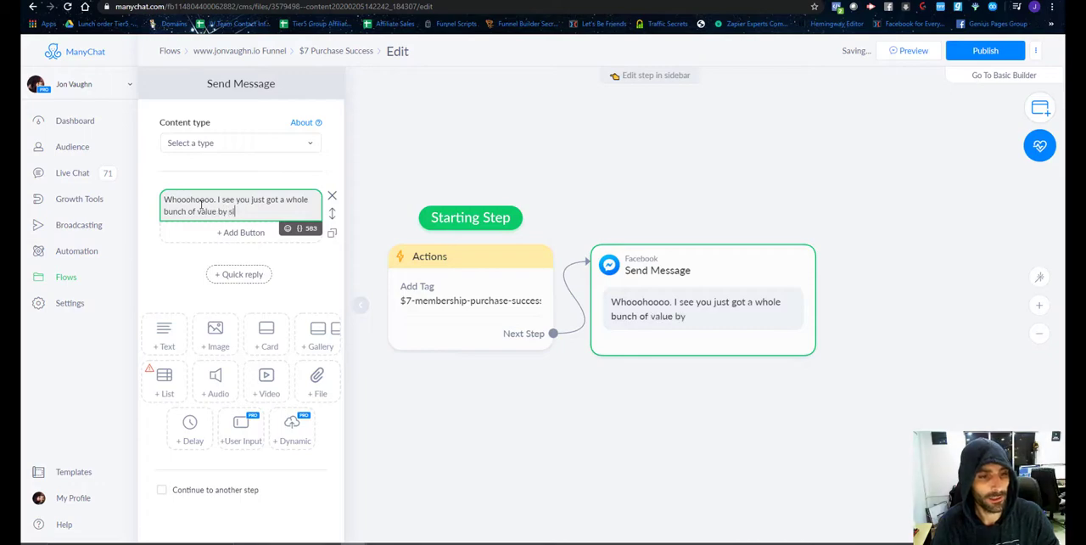
{"action": "type", "text": "gning up to my "}
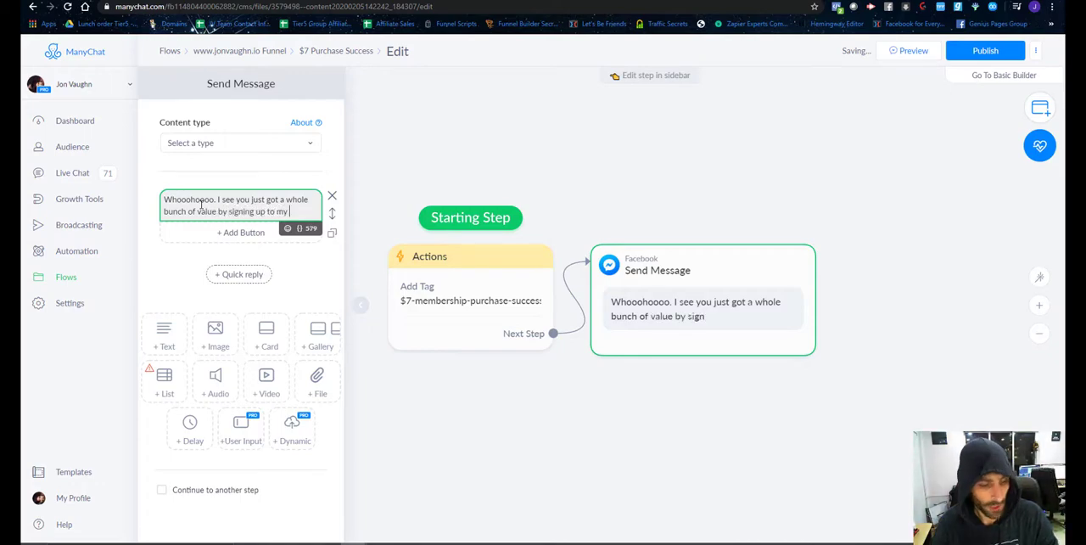
{"action": "type", "text": "$7/month me"}
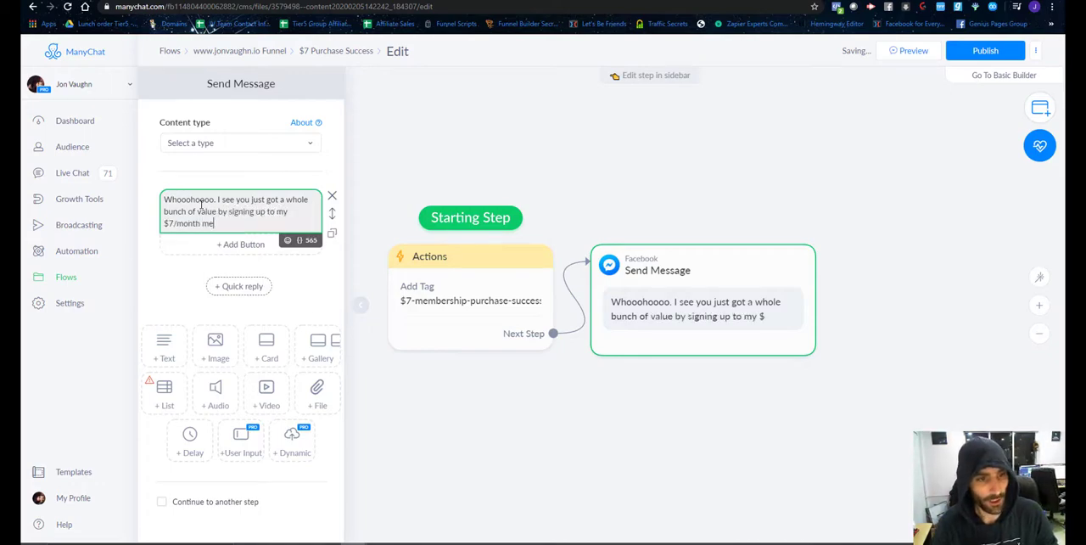
{"action": "type", "text": "mbership."}
Add a second paragraph reading "Thank you so much for that." to the message and publish the flow.
{"action": "key", "text": "Return"}
{"action": "key", "text": "Return"}
{"action": "type", "text": "Than"}
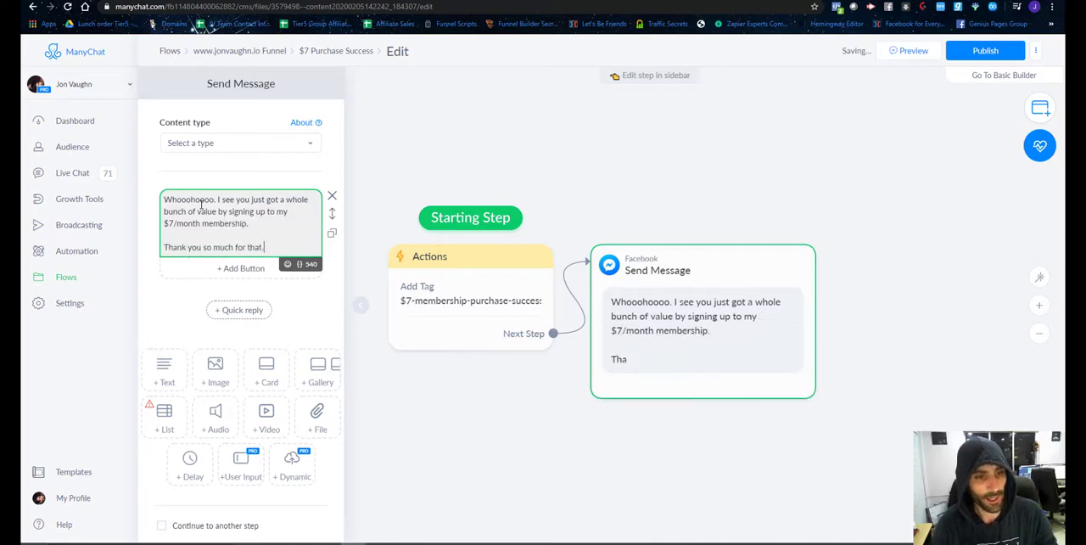
{"action": "type", "text": "k you so much for that."}
{"action": "left_click", "coordinate": [984, 51]}
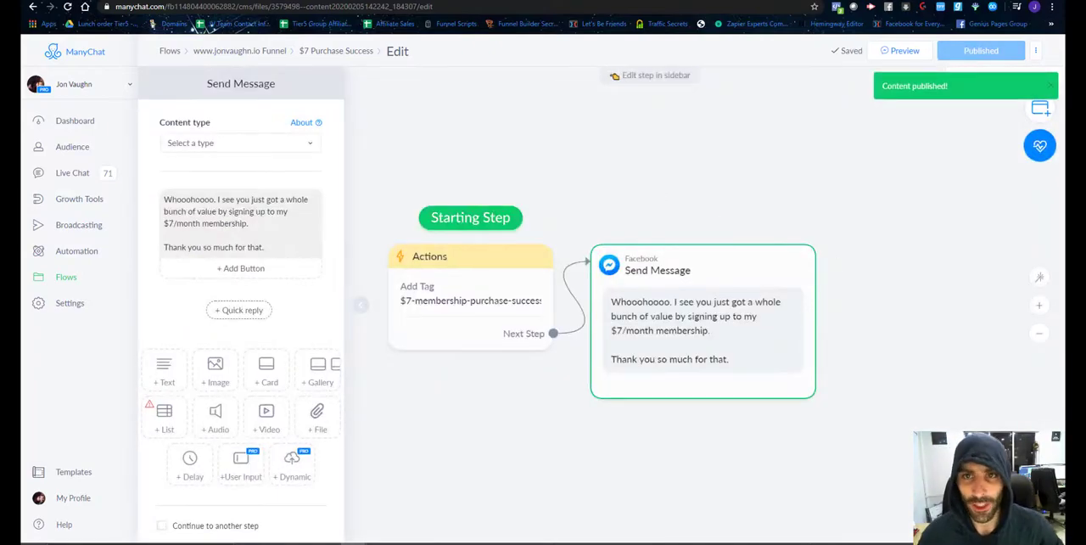
Set the Send Message step's content type to Other and publish the flow again.
{"action": "left_click", "coordinate": [307, 142]}
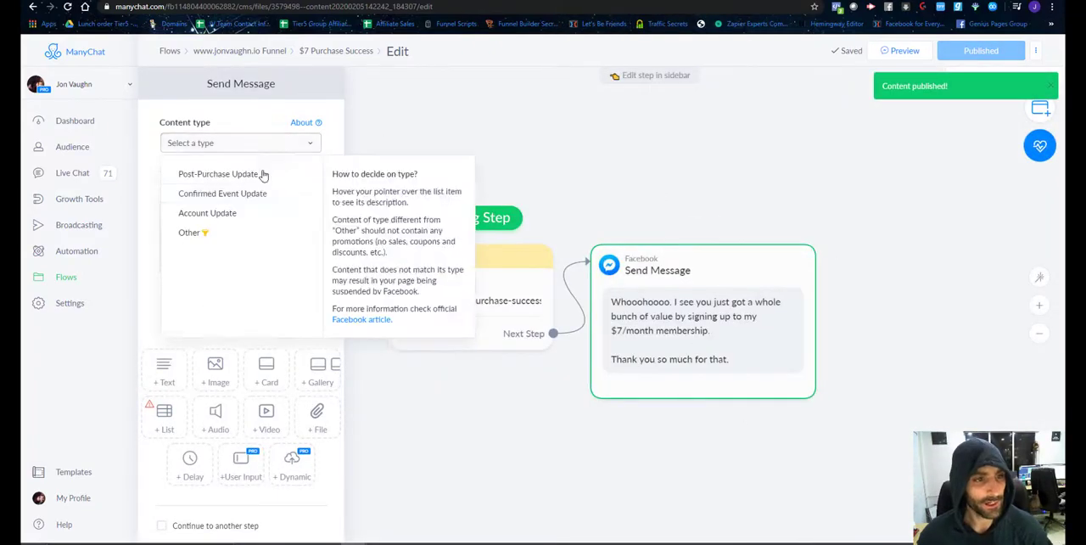
{"action": "left_click", "coordinate": [195, 232]}
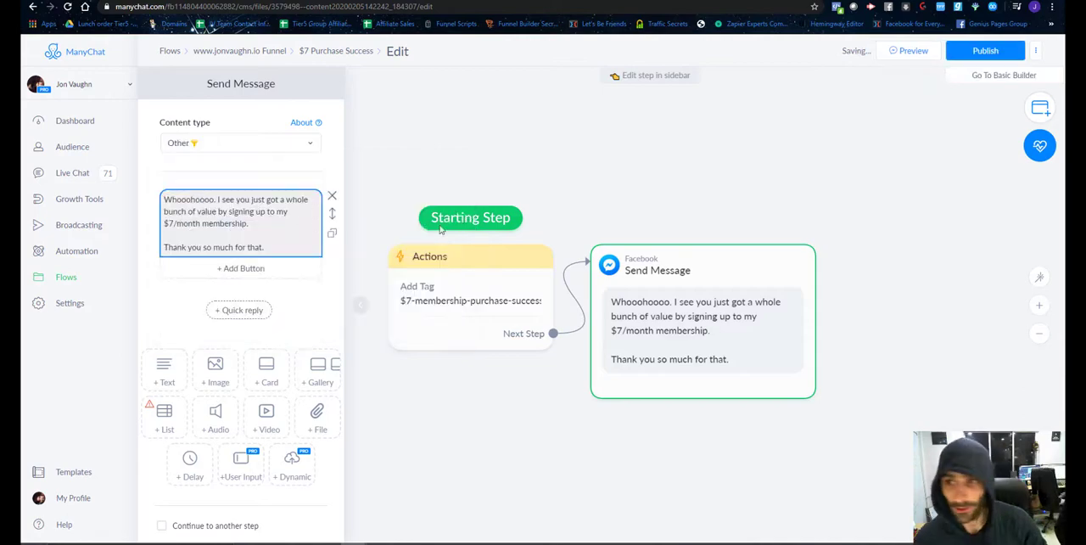
{"action": "left_click", "coordinate": [987, 49]}
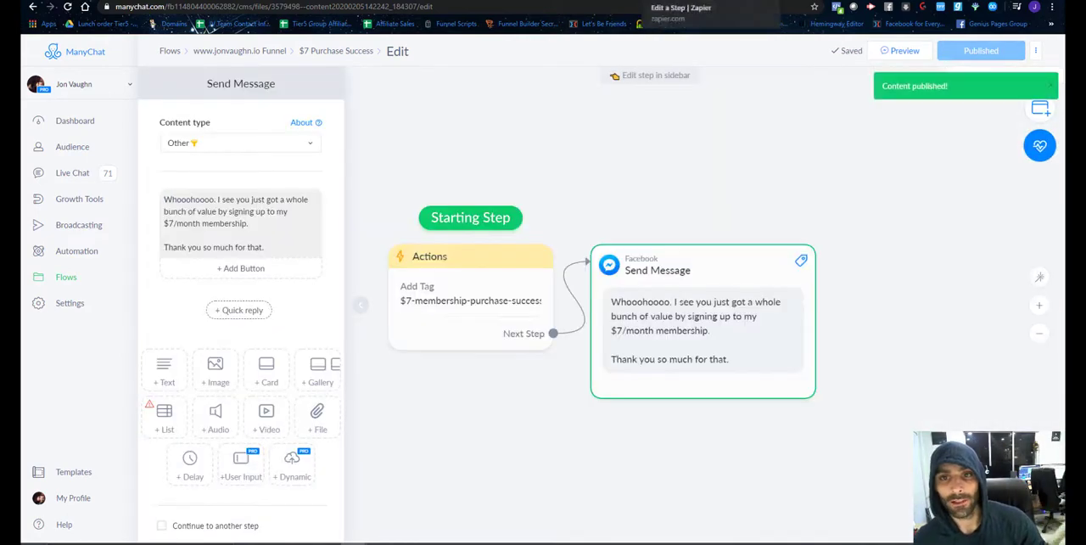
Switch to Zapier and reload the Content choices from ManyChat for the Send Content to User action.
{"action": "left_click", "coordinate": [679, 3]}
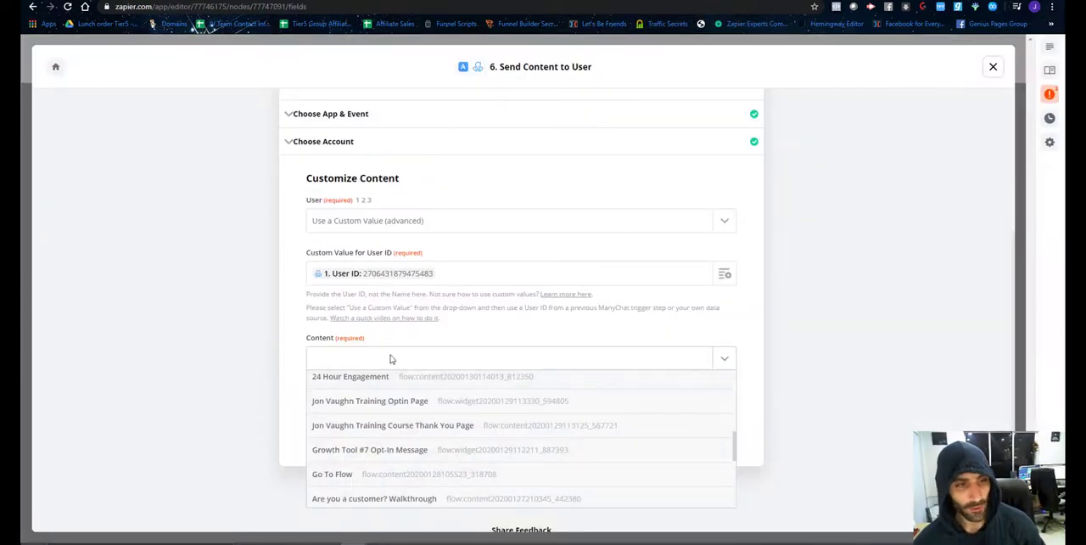
{"action": "scroll", "coordinate": [392, 360], "scroll_direction": "up", "scroll_amount": 3}
{"action": "scroll", "coordinate": [475, 399], "scroll_direction": "down", "scroll_amount": 7}
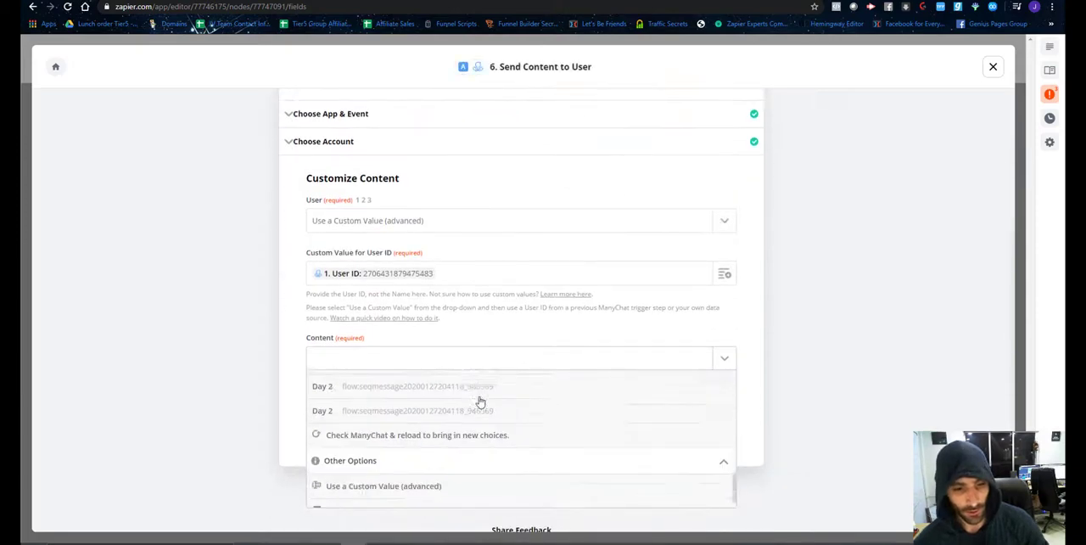
{"action": "left_click", "coordinate": [407, 424]}
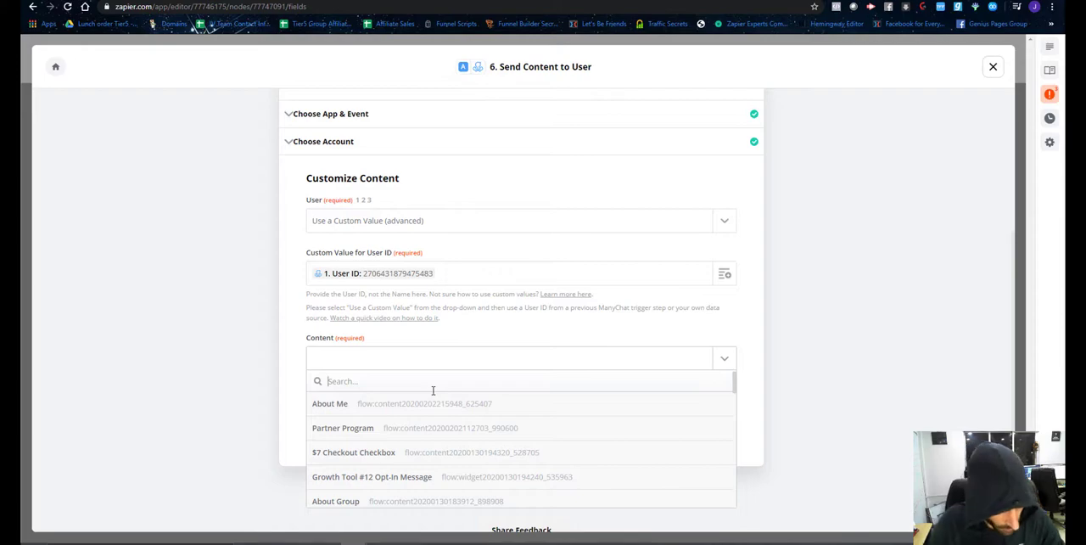
Search the Content choices for $7 and check ManyChat for new choices again.
{"action": "type", "text": "$7"}
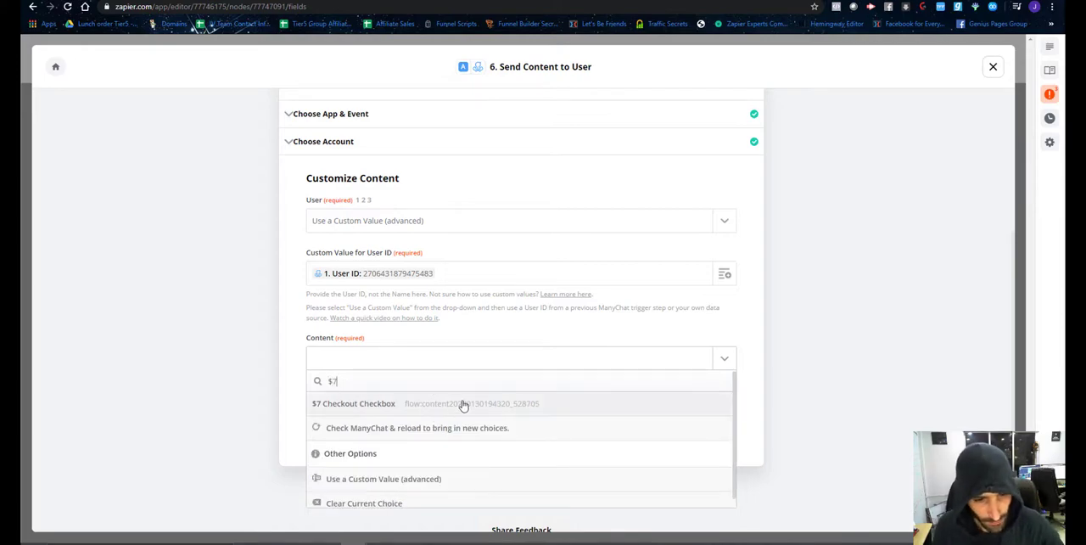
{"action": "scroll", "coordinate": [448, 417], "scroll_direction": "down", "scroll_amount": 1}
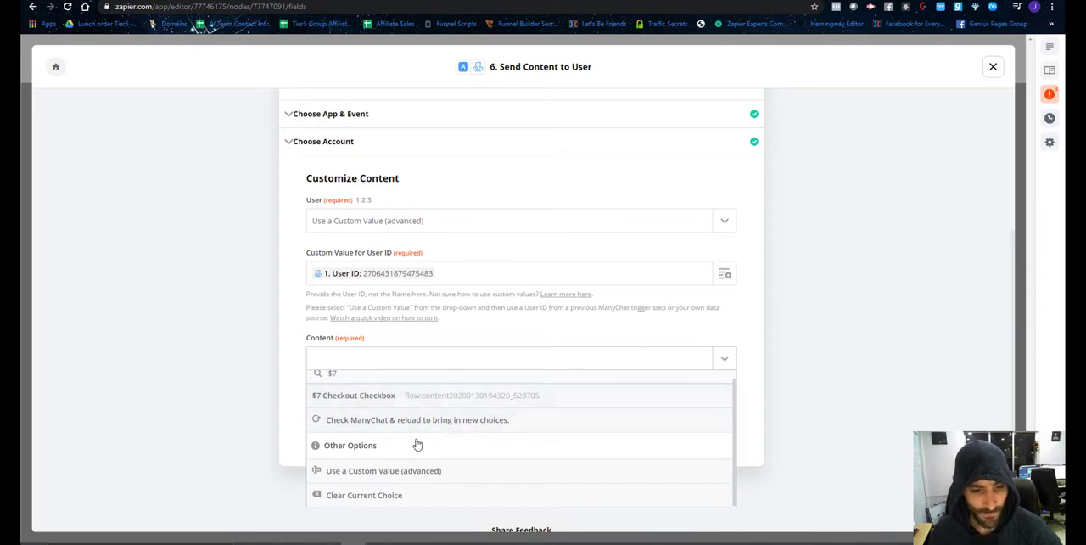
{"action": "scroll", "coordinate": [414, 437], "scroll_direction": "up", "scroll_amount": 1}
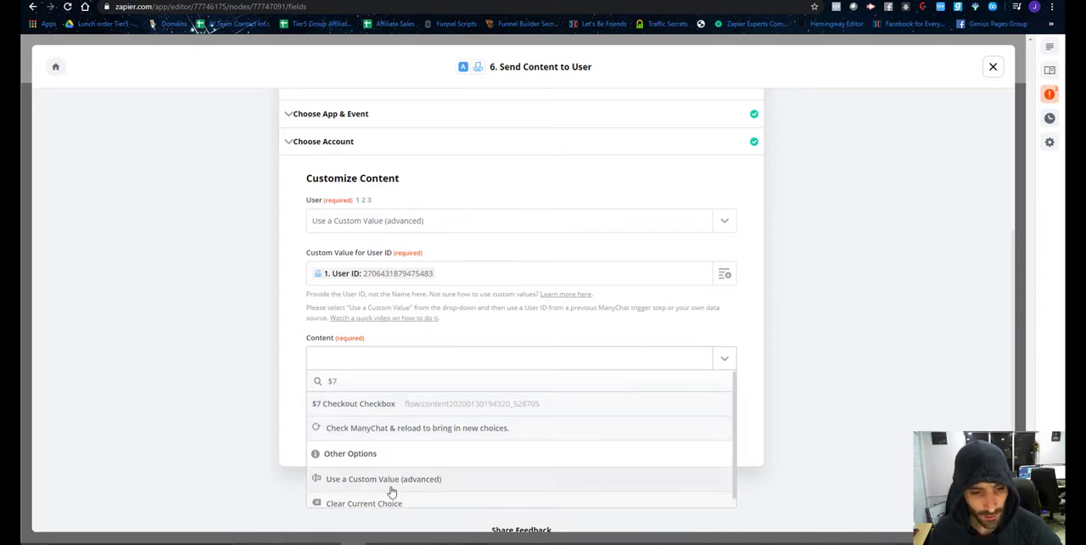
{"action": "left_click", "coordinate": [379, 433]}
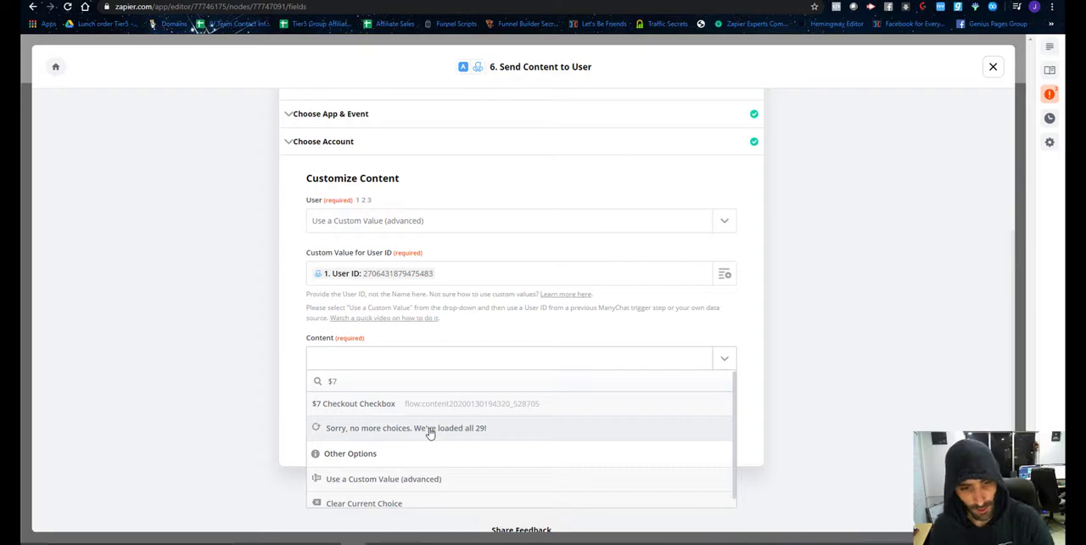
Clear the search and look through the full list of Content choices for the $7 Purchase Success flow.
{"action": "key", "text": "BackSpace"}
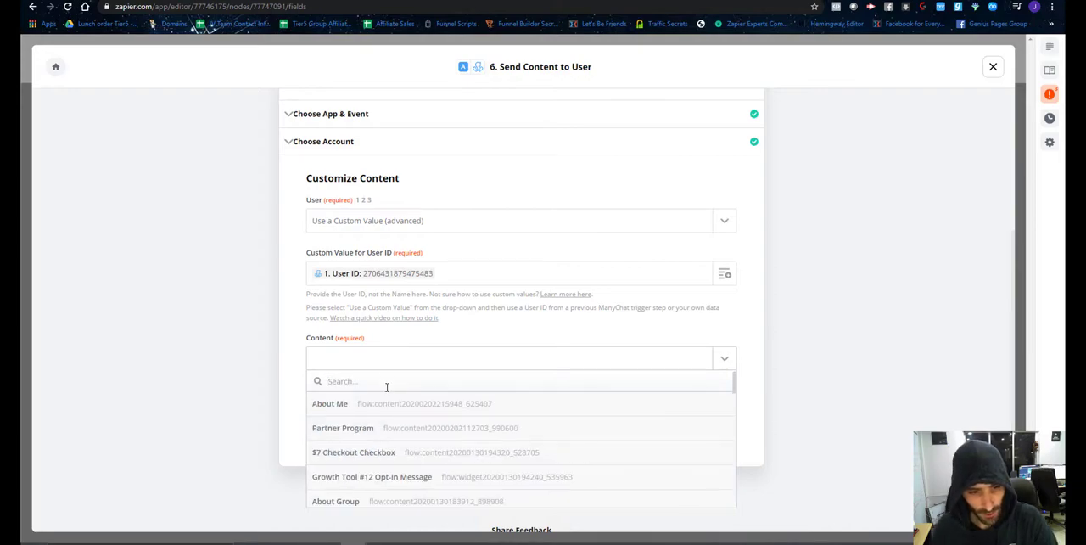
{"action": "scroll", "coordinate": [391, 422], "scroll_direction": "down", "scroll_amount": 5}
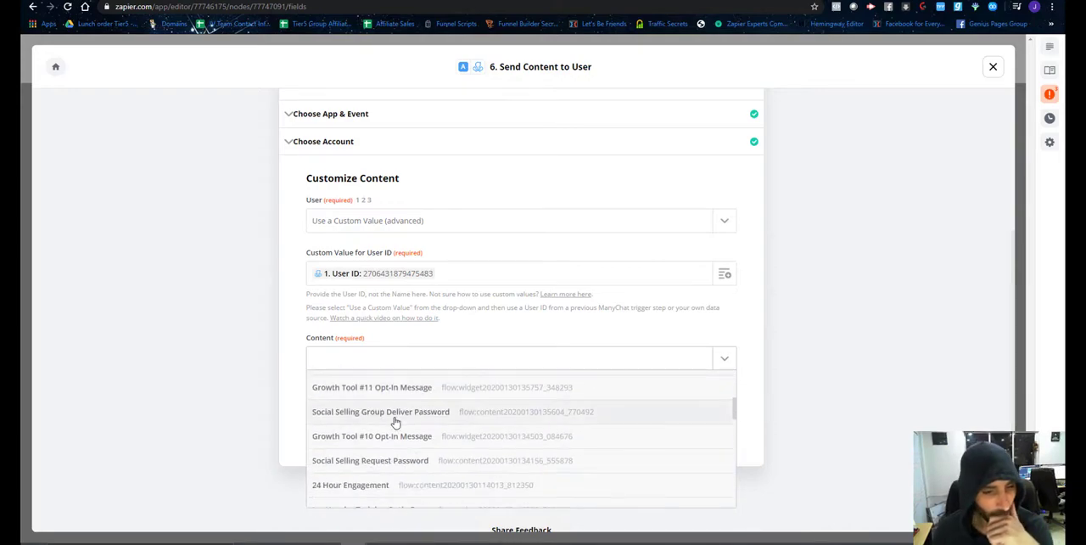
{"action": "scroll", "coordinate": [379, 450], "scroll_direction": "down", "scroll_amount": 3}
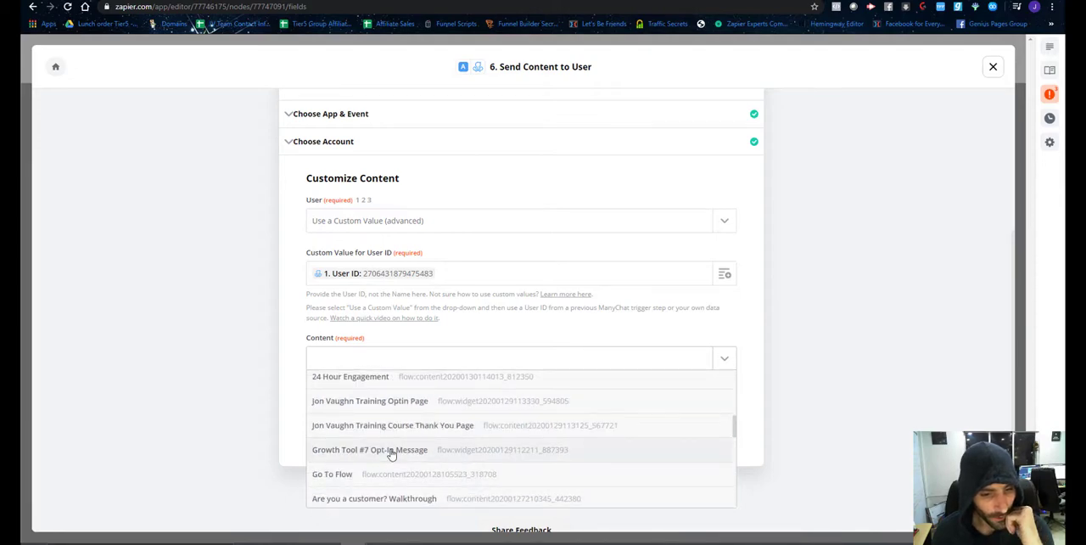
{"action": "scroll", "coordinate": [391, 454], "scroll_direction": "down", "scroll_amount": 1}
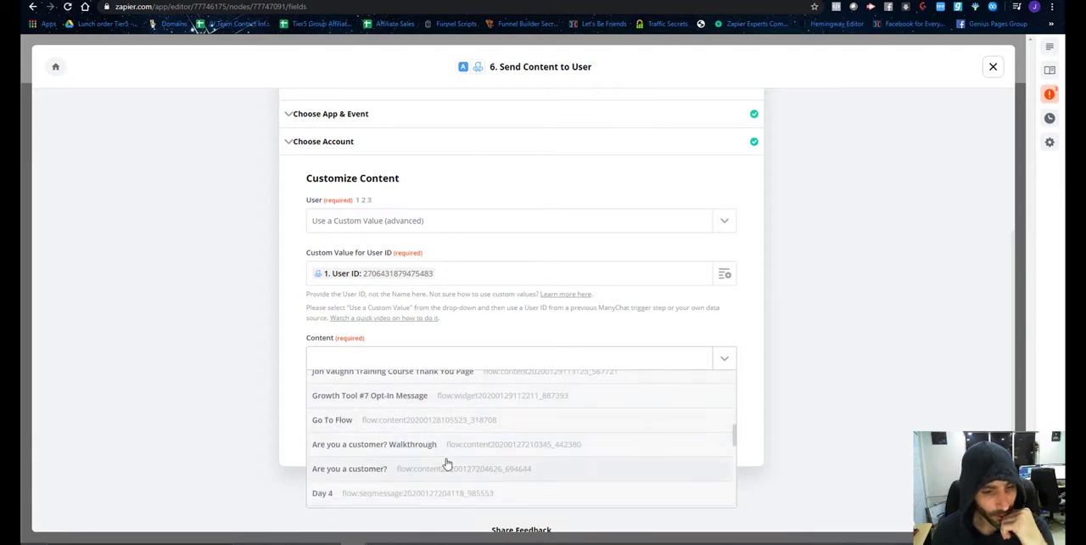
{"action": "scroll", "coordinate": [448, 463], "scroll_direction": "down", "scroll_amount": 3}
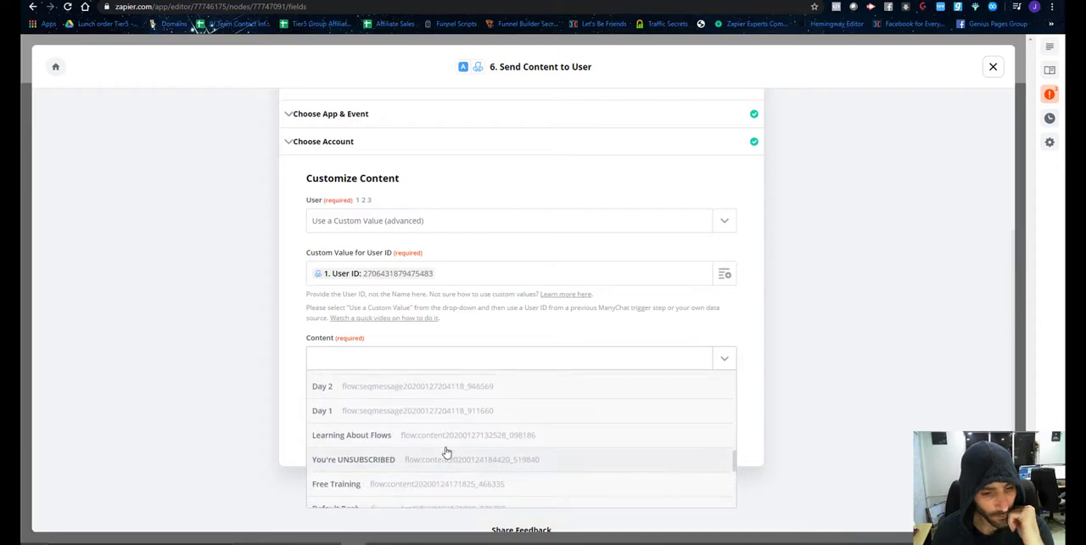
{"action": "scroll", "coordinate": [447, 453], "scroll_direction": "down", "scroll_amount": 5}
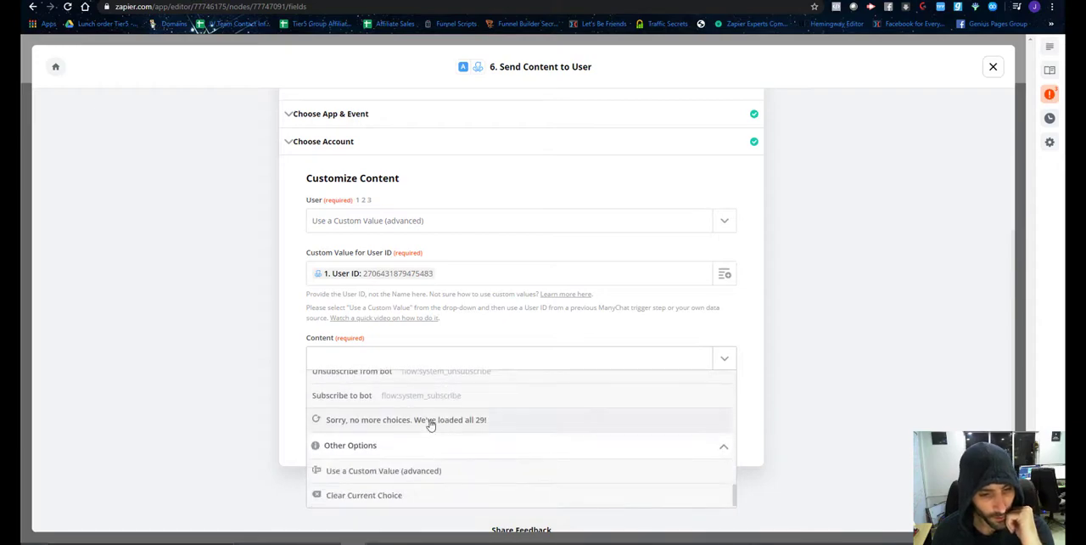
Reload the Content choices from ManyChat and check the whole list again for the $7 Purchase Success flow.
{"action": "left_click", "coordinate": [429, 422]}
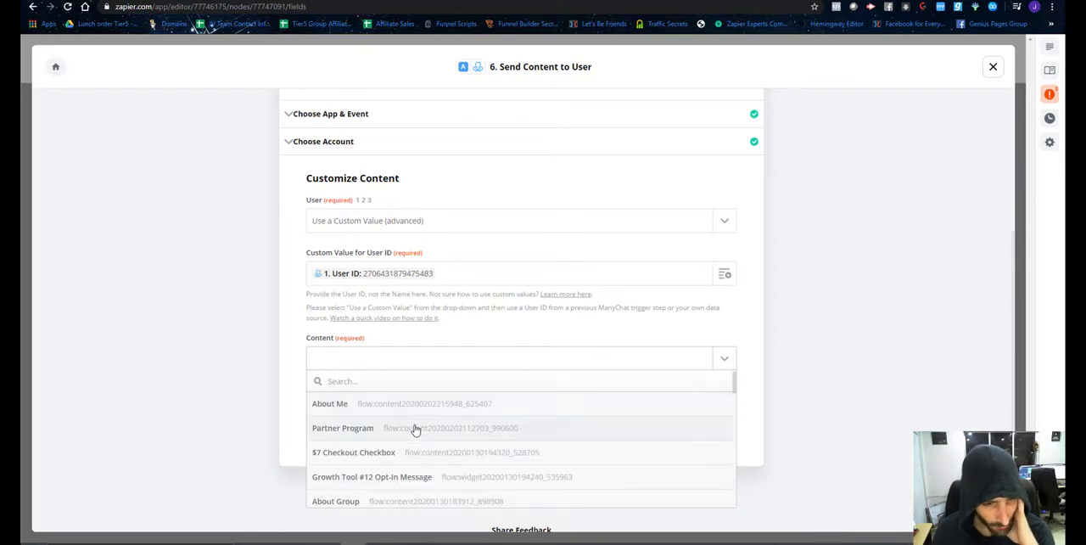
{"action": "scroll", "coordinate": [416, 431], "scroll_direction": "down", "scroll_amount": 1}
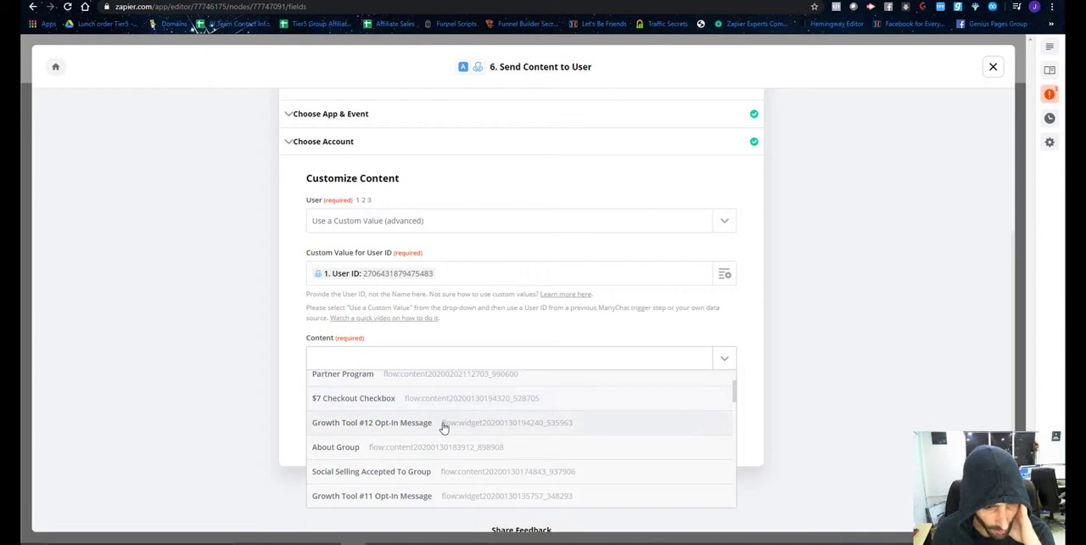
{"action": "scroll", "coordinate": [437, 436], "scroll_direction": "down", "scroll_amount": 1}
{"action": "scroll", "coordinate": [440, 415], "scroll_direction": "down", "scroll_amount": 2}
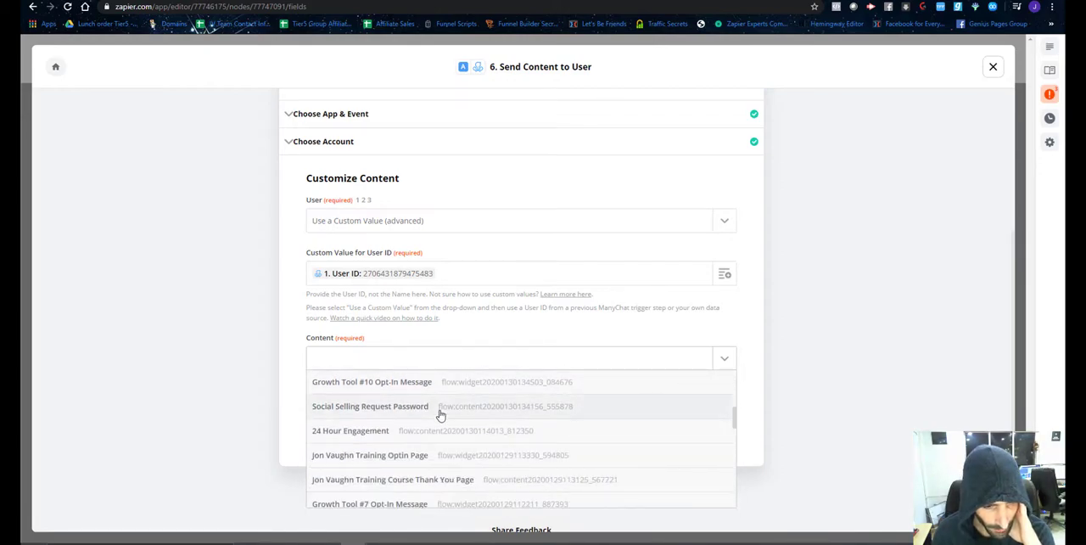
{"action": "scroll", "coordinate": [441, 415], "scroll_direction": "down", "scroll_amount": 5}
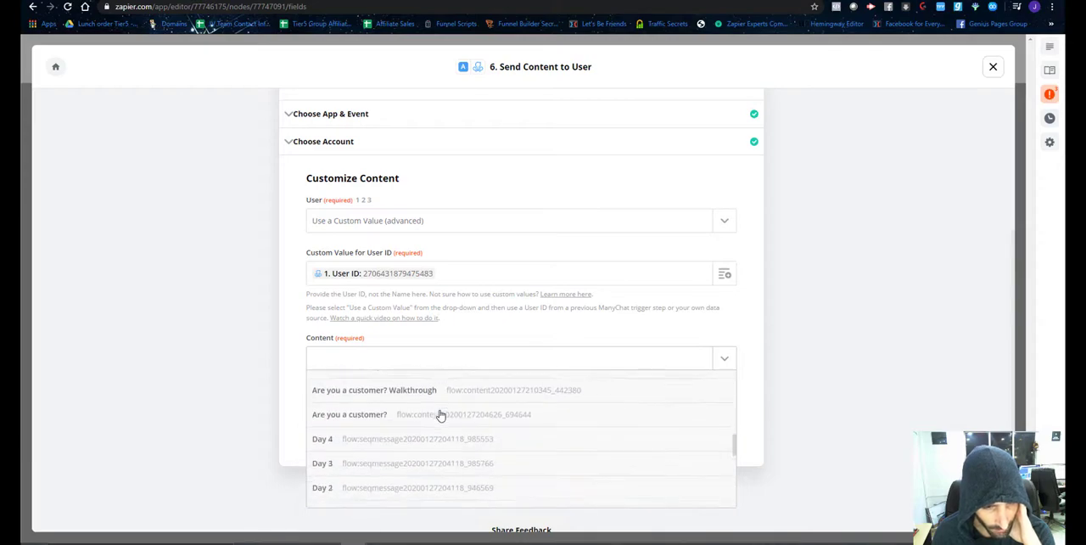
{"action": "scroll", "coordinate": [441, 415], "scroll_direction": "down", "scroll_amount": 3}
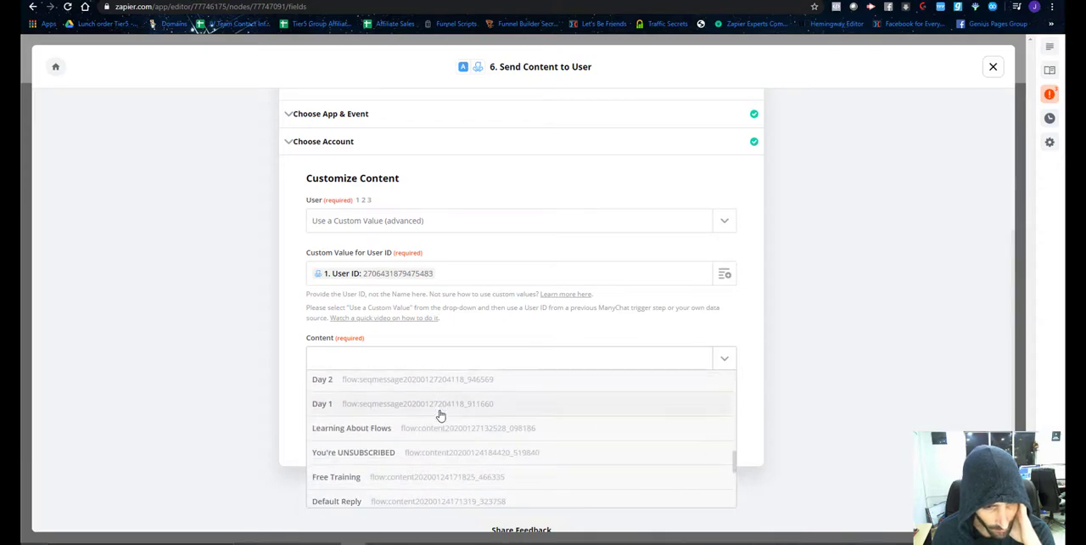
{"action": "scroll", "coordinate": [440, 415], "scroll_direction": "down", "scroll_amount": 4}
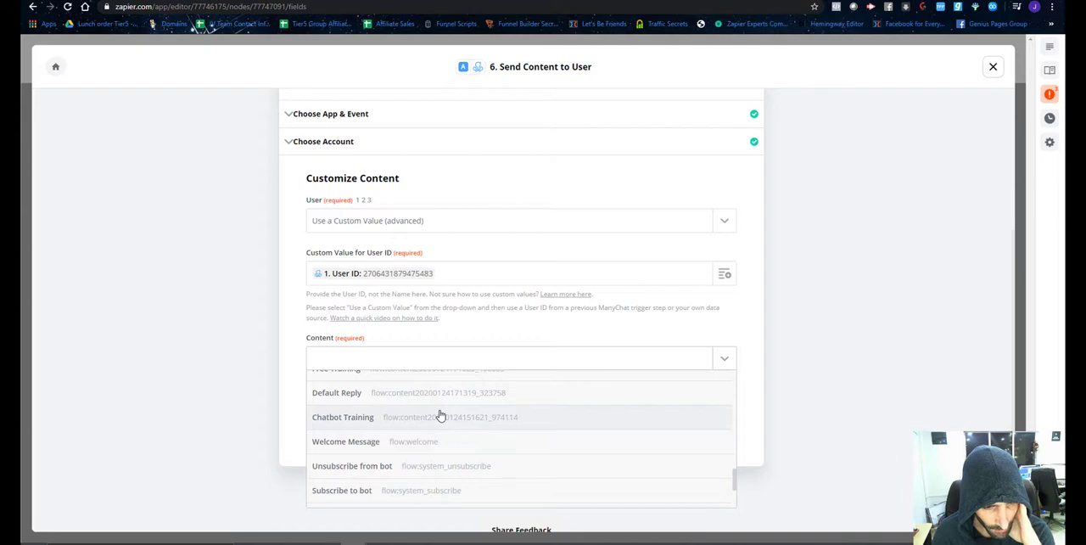
{"action": "scroll", "coordinate": [440, 415], "scroll_direction": "down", "scroll_amount": 4}
{"action": "left_click", "coordinate": [423, 420]}
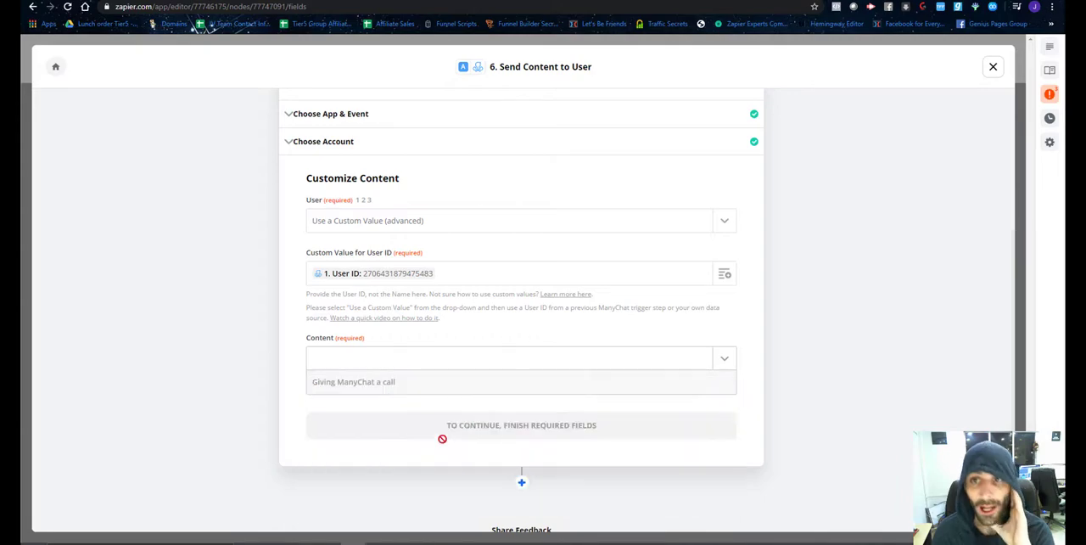
Switch to ManyChat and move the $7 Purchase Success flow from the funnel folder into the main Flows folder.
{"action": "left_click", "coordinate": [594, 0]}
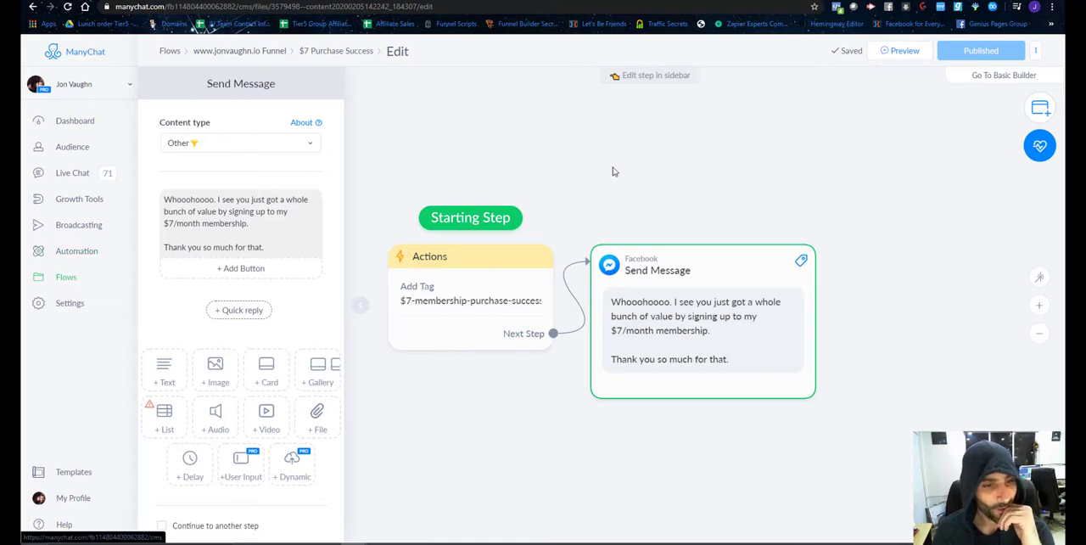
{"action": "left_click", "coordinate": [65, 278]}
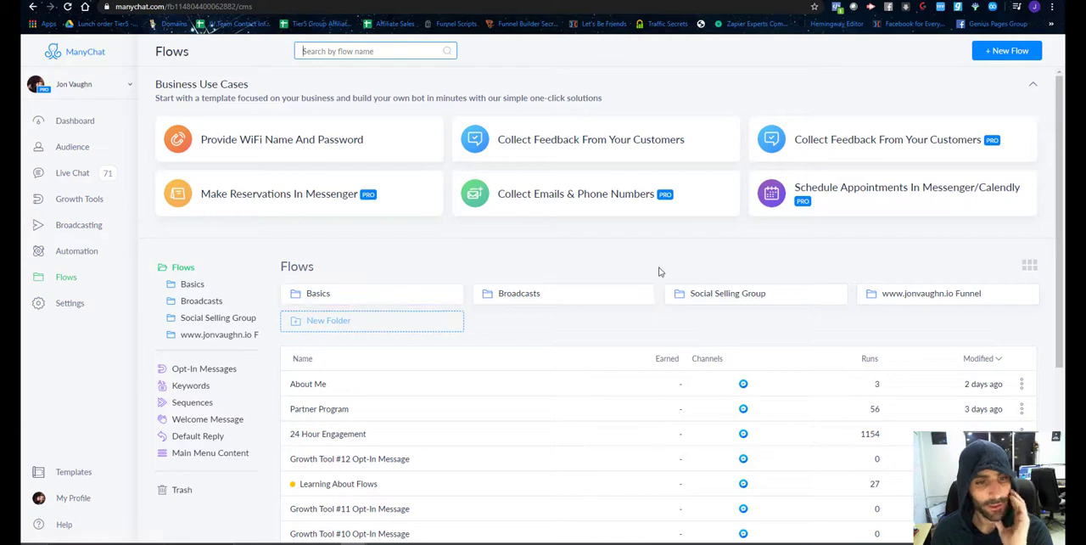
{"action": "scroll", "coordinate": [581, 242], "scroll_direction": "down", "scroll_amount": 2}
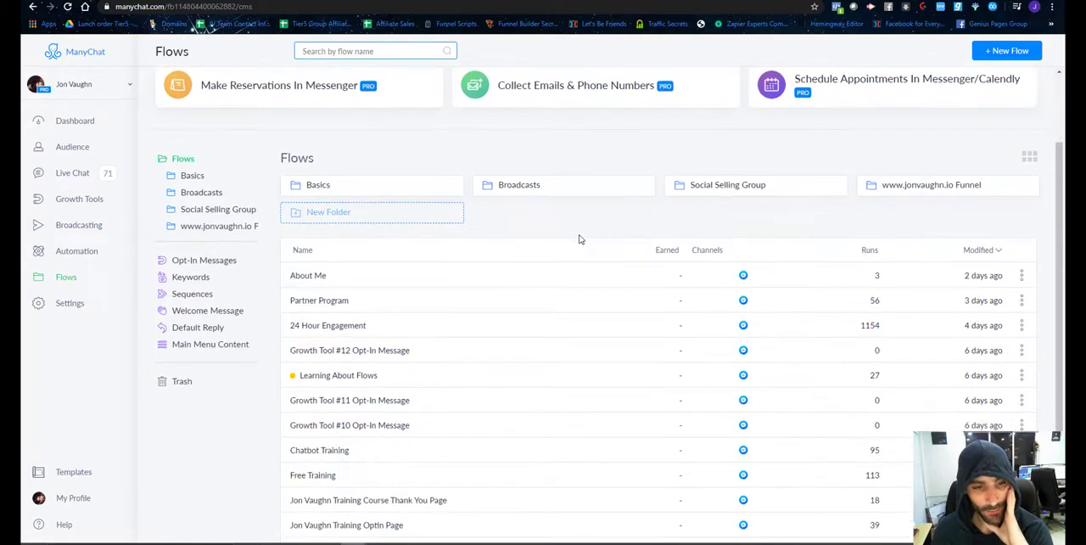
{"action": "left_click", "coordinate": [931, 189]}
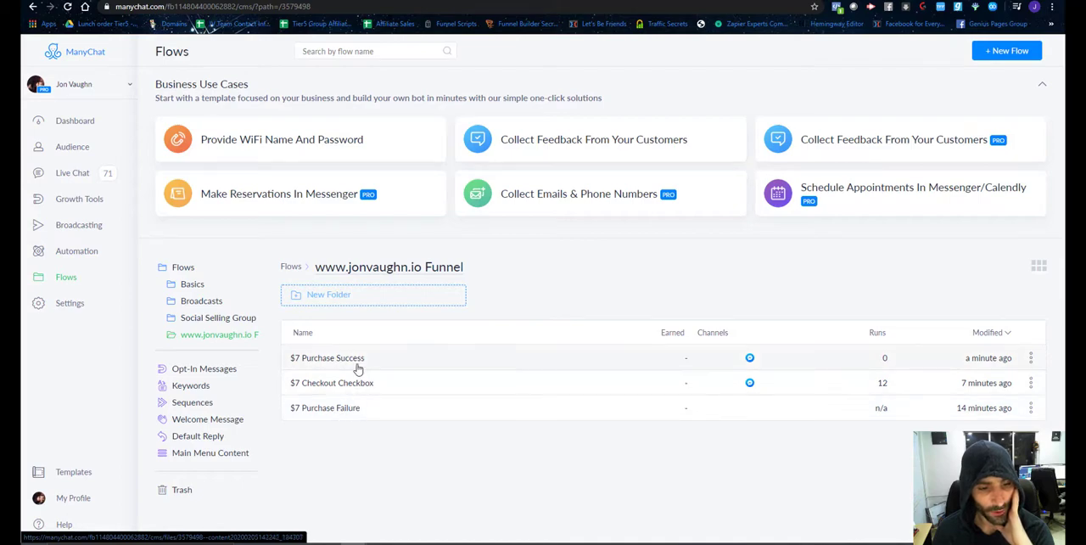
{"action": "left_click_drag", "start_coordinate": [357, 366], "coordinate": [187, 277]}
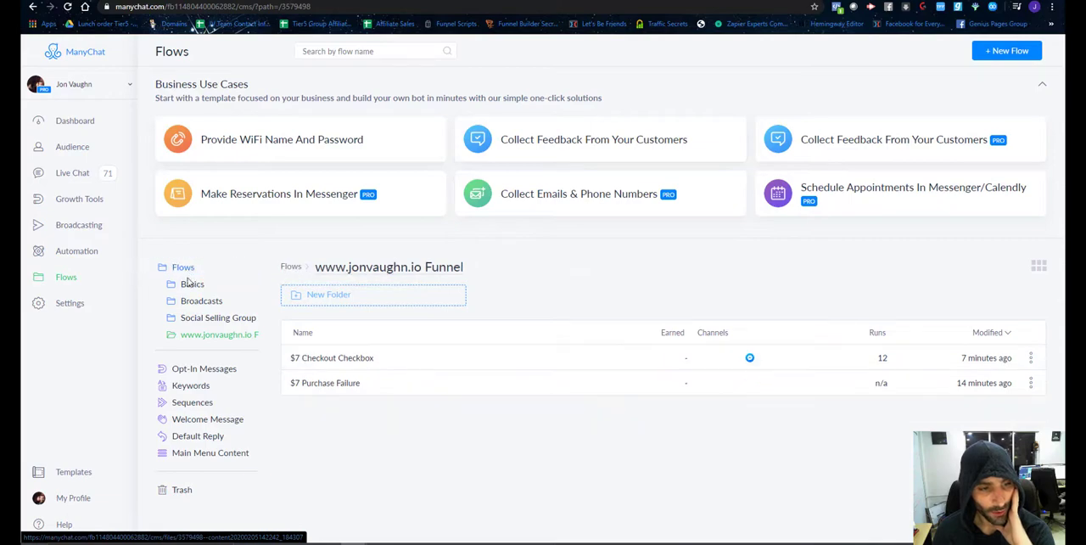
{"action": "left_click", "coordinate": [183, 268]}
Open the Day 4 flow to view its content and return to the Flows list.
{"action": "scroll", "coordinate": [412, 339], "scroll_direction": "down", "scroll_amount": 2}
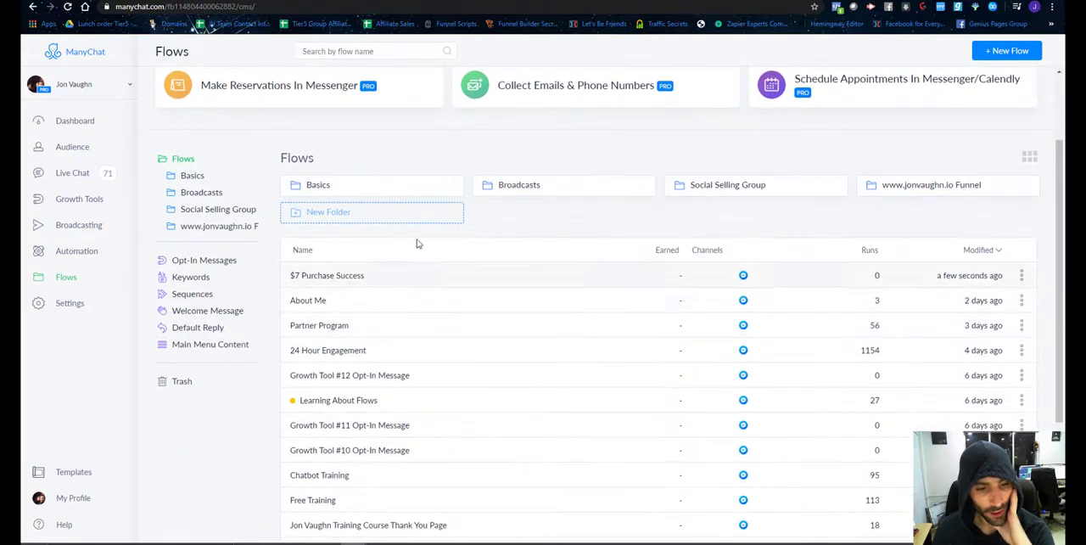
{"action": "scroll", "coordinate": [443, 350], "scroll_direction": "down", "scroll_amount": 3}
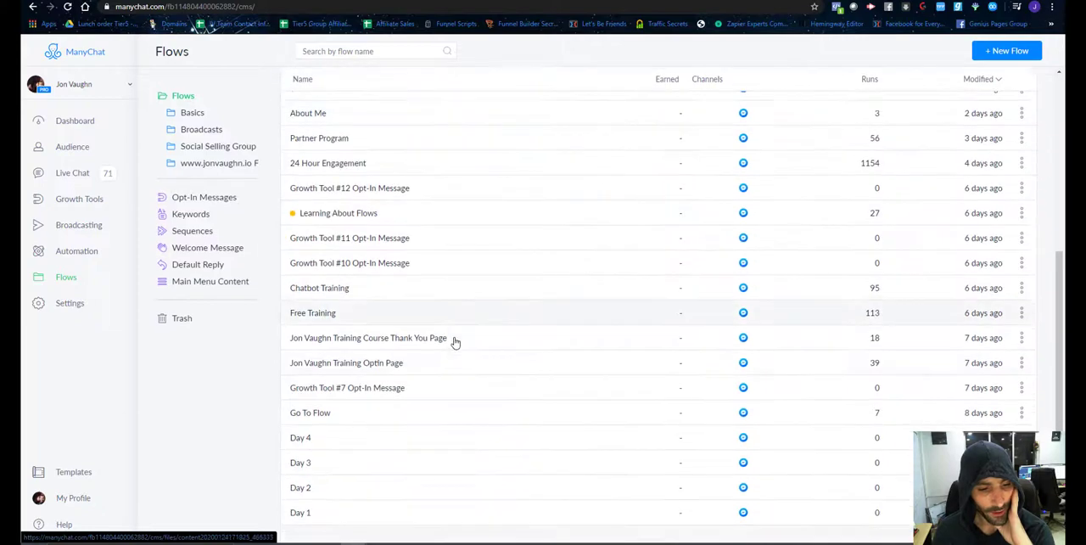
{"action": "left_click", "coordinate": [329, 443]}
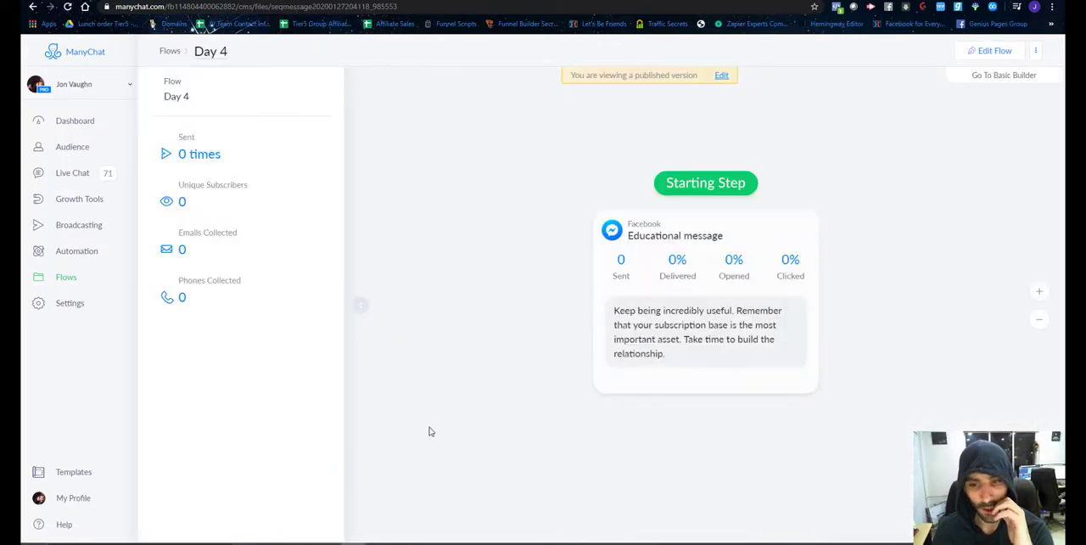
{"action": "left_click", "coordinate": [67, 277]}
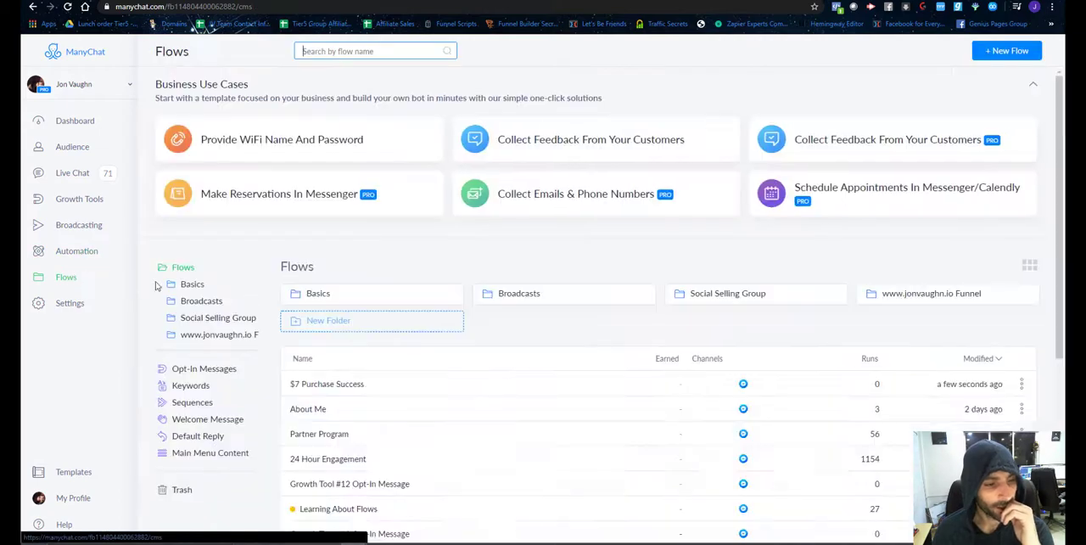
Delete the Day 4 and Day 3 flows from the Flows list.
{"action": "scroll", "coordinate": [572, 444], "scroll_direction": "down", "scroll_amount": 4}
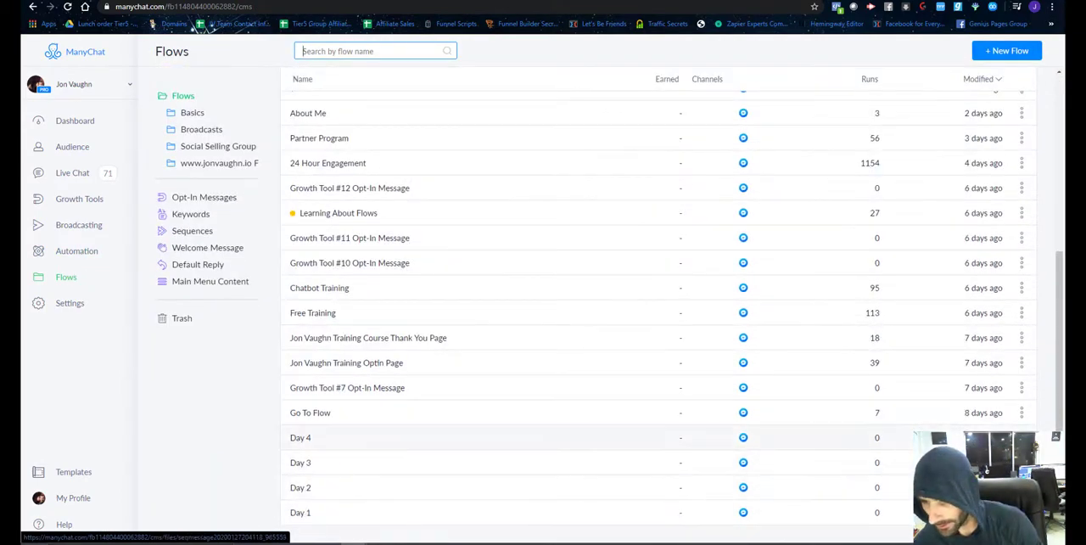
{"action": "left_click", "coordinate": [1022, 437]}
{"action": "left_click", "coordinate": [955, 413]}
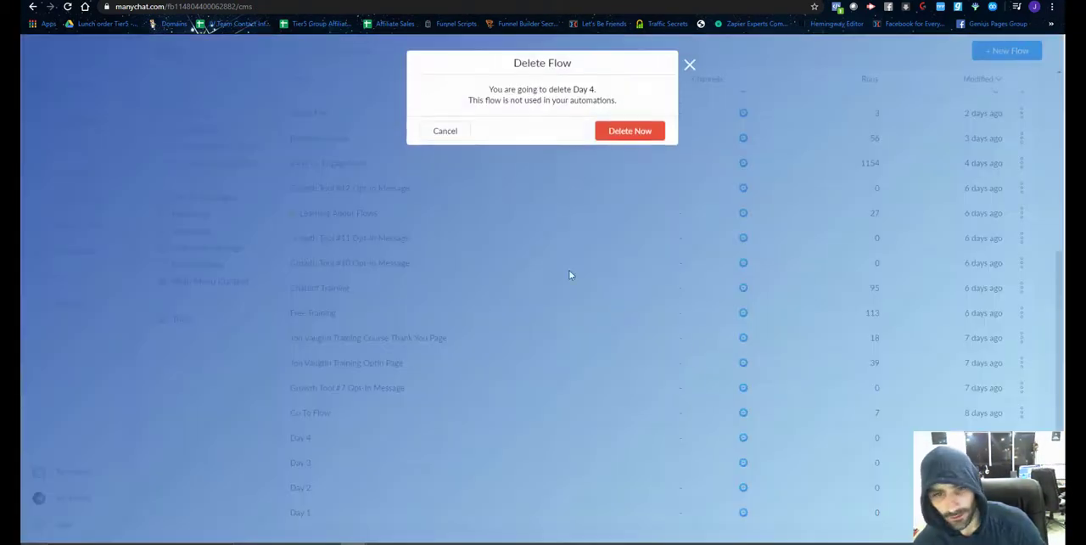
{"action": "left_click", "coordinate": [628, 131]}
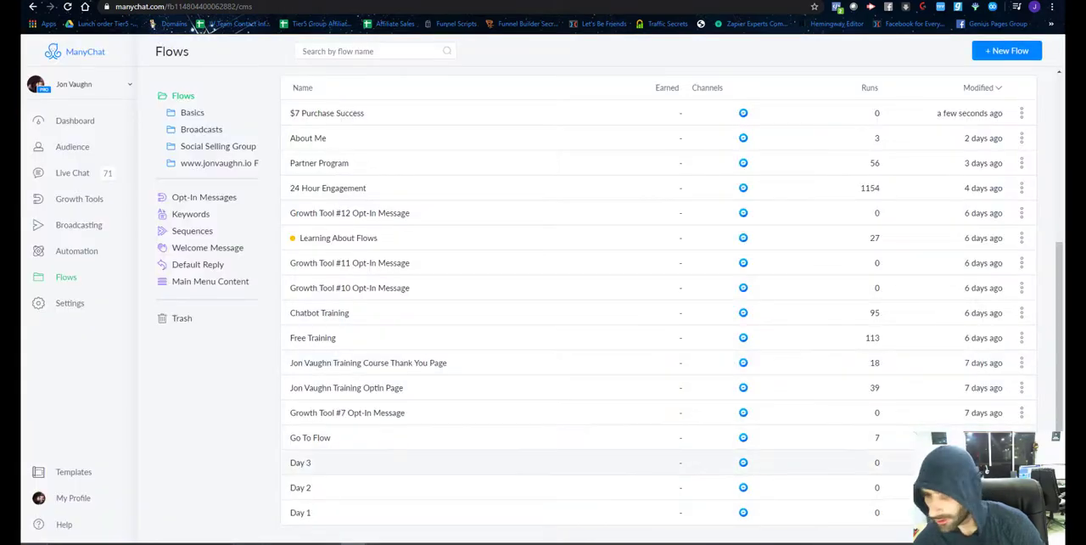
{"action": "left_click", "coordinate": [1021, 463]}
{"action": "left_click", "coordinate": [955, 439]}
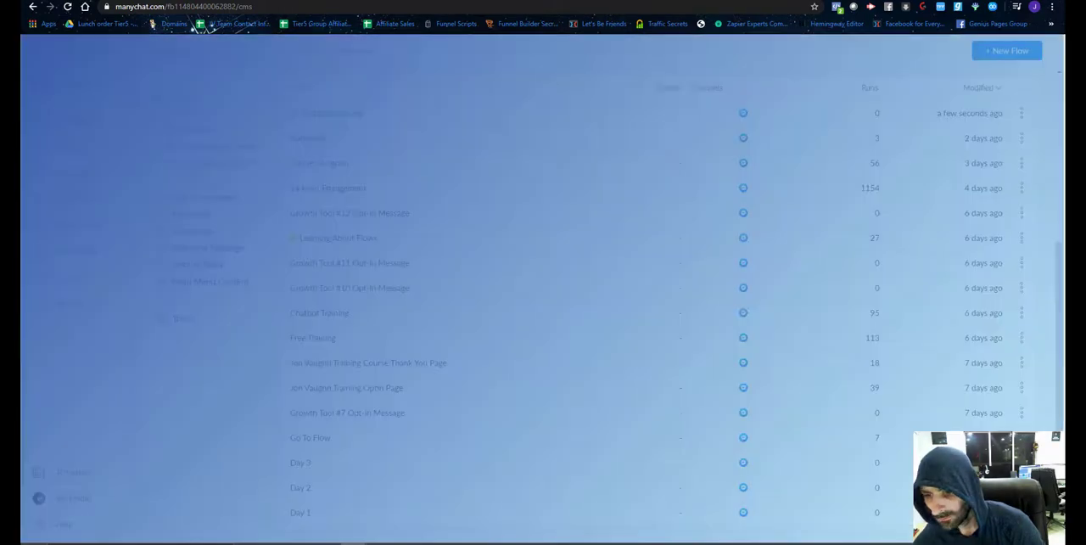
{"action": "left_click", "coordinate": [624, 133]}
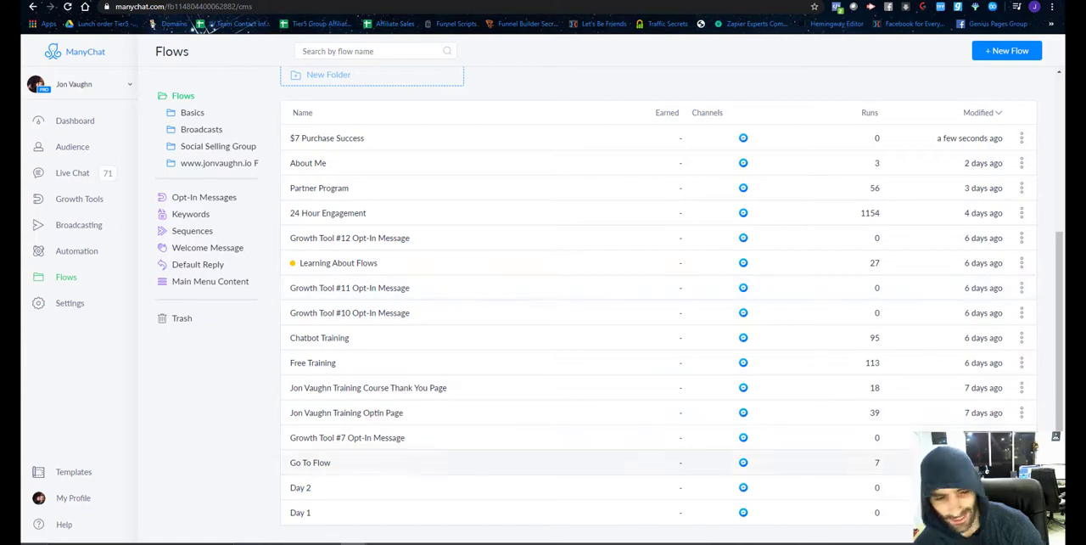
Delete the Day 2 and Day 1 flows from the Flows list.
{"action": "left_click", "coordinate": [1022, 487]}
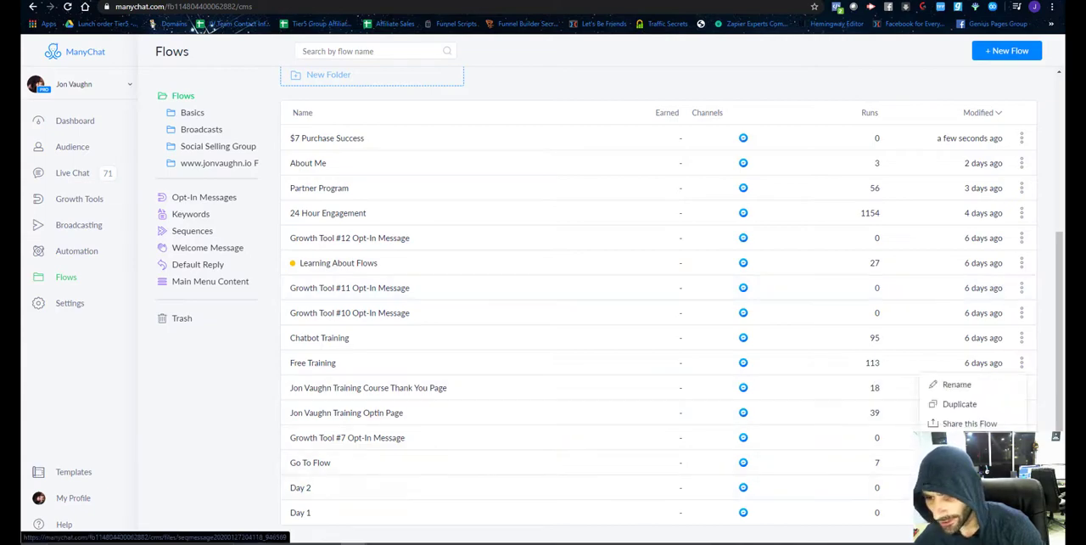
{"action": "left_click", "coordinate": [954, 442]}
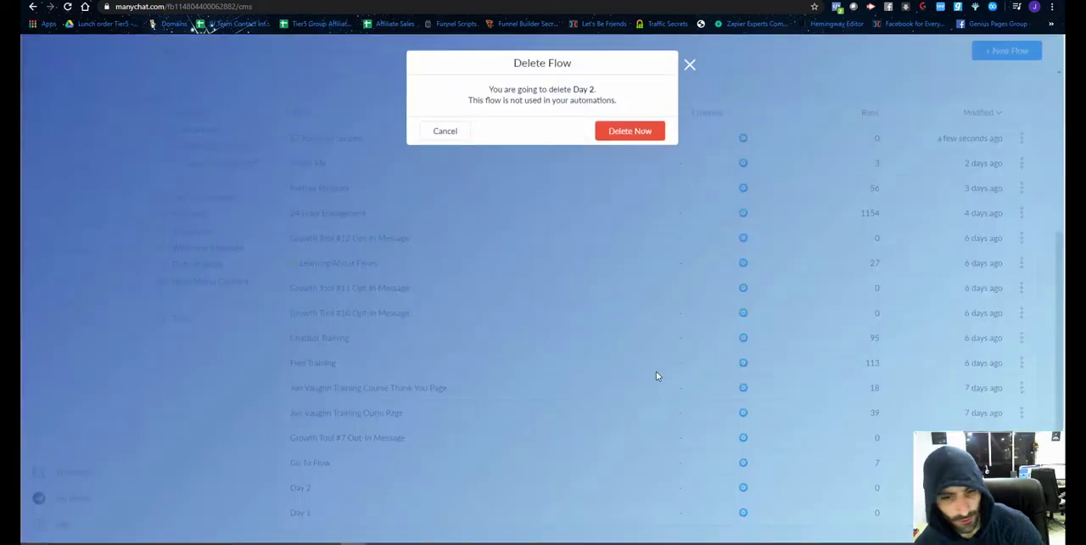
{"action": "left_click", "coordinate": [626, 132]}
{"action": "left_click", "coordinate": [1021, 511]}
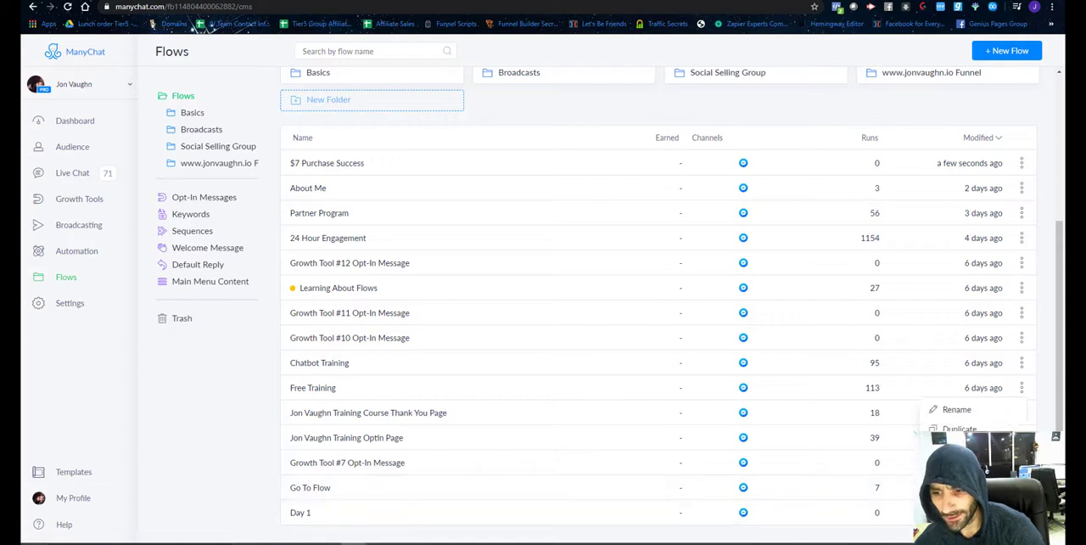
{"action": "left_click", "coordinate": [955, 466]}
{"action": "left_click", "coordinate": [628, 131]}
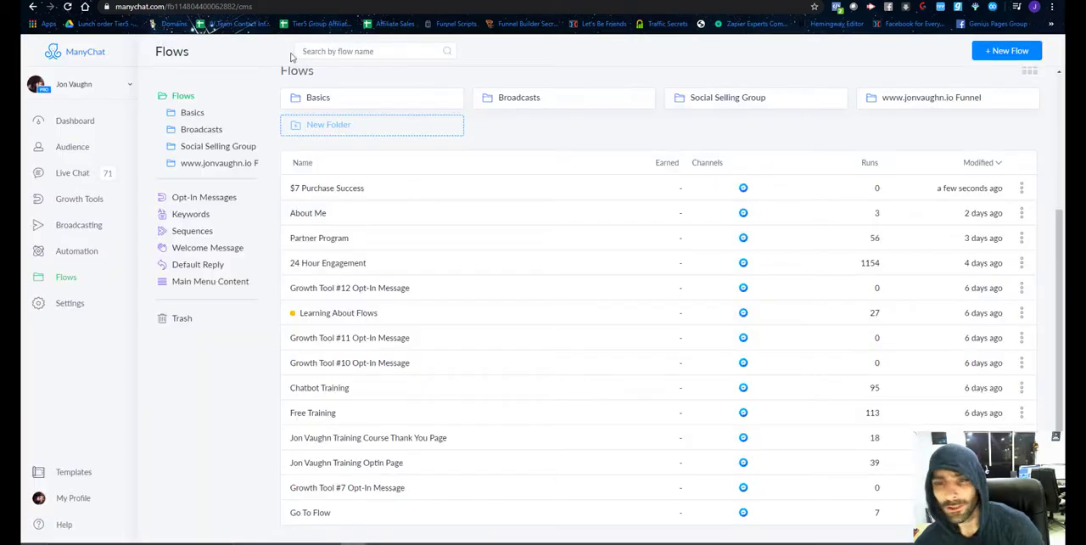
Switch to Zapier, reload the Content choices for Send Content to User, and look for the moved $7 Purchase Success flow.
{"action": "scroll", "coordinate": [402, 293], "scroll_direction": "up", "scroll_amount": 3}
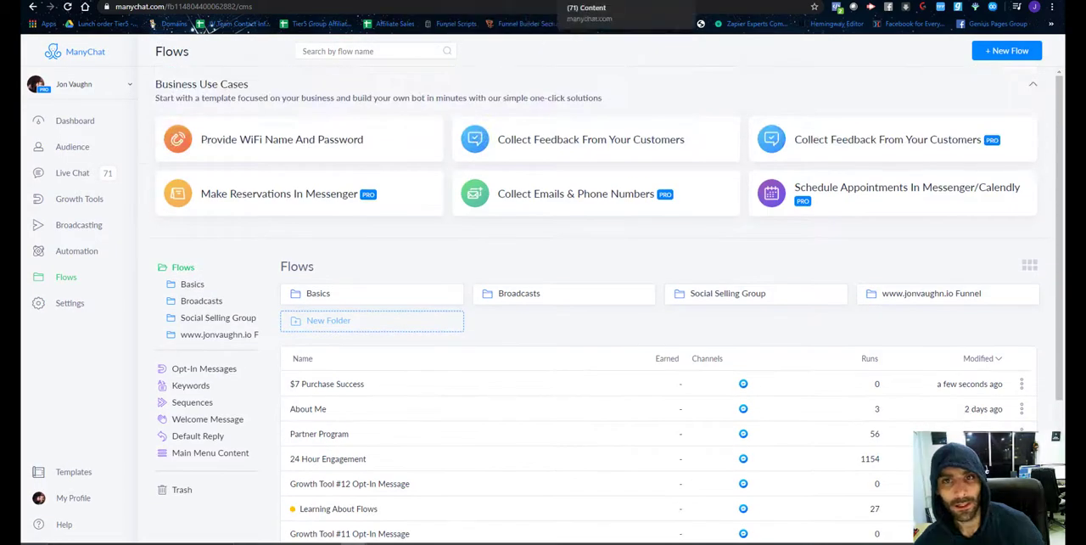
{"action": "left_click", "coordinate": [666, 1]}
{"action": "scroll", "coordinate": [407, 412], "scroll_direction": "down", "scroll_amount": 15}
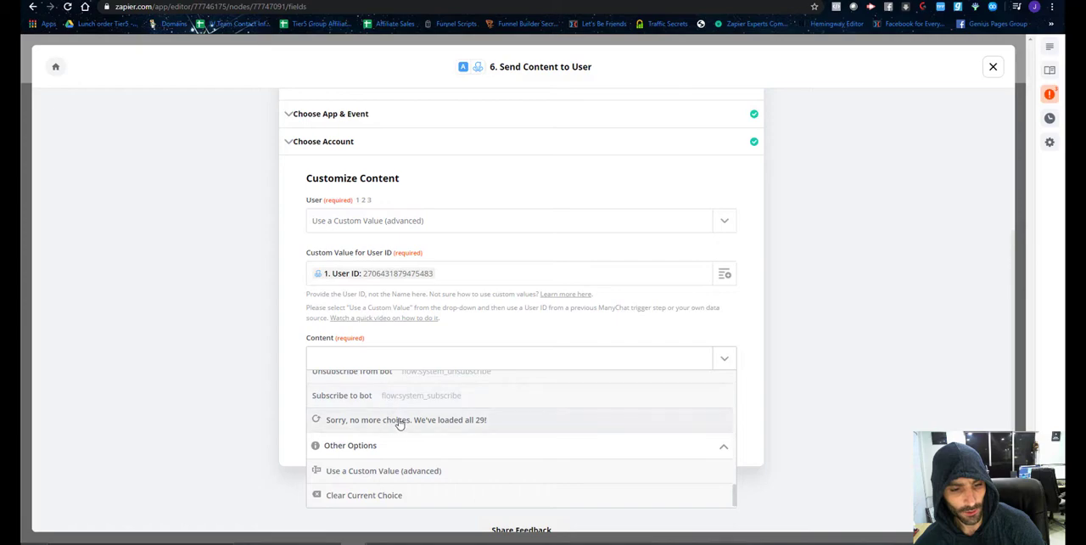
{"action": "left_click", "coordinate": [399, 421]}
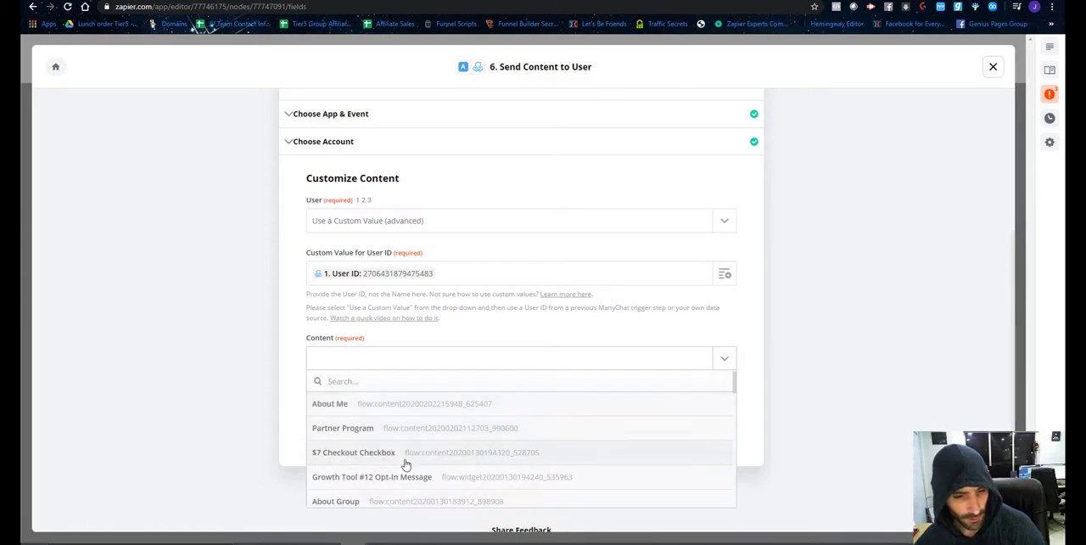
{"action": "scroll", "coordinate": [415, 448], "scroll_direction": "down", "scroll_amount": 3}
{"action": "scroll", "coordinate": [415, 448], "scroll_direction": "down", "scroll_amount": 3}
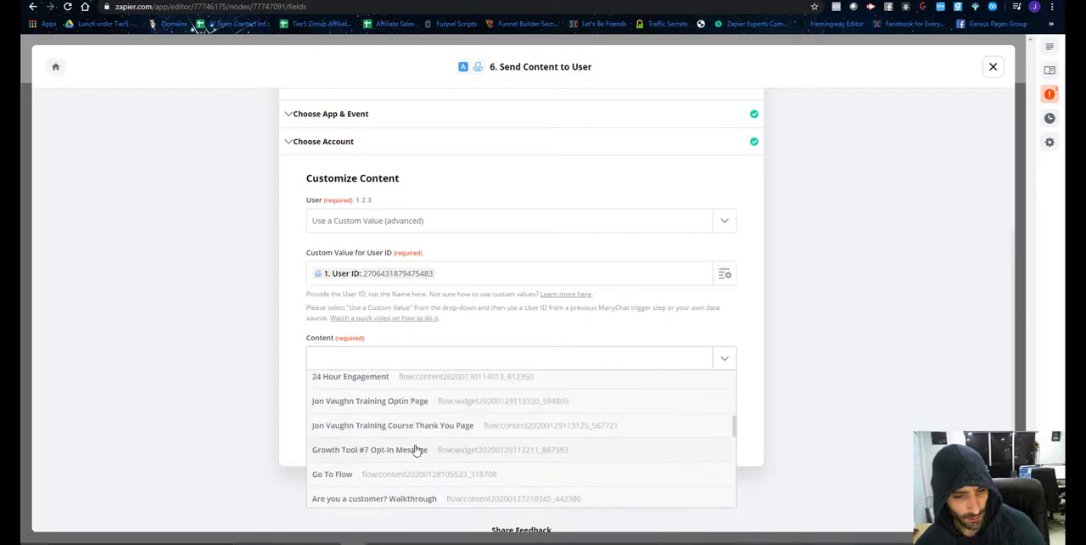
{"action": "scroll", "coordinate": [424, 433], "scroll_direction": "down", "scroll_amount": 3}
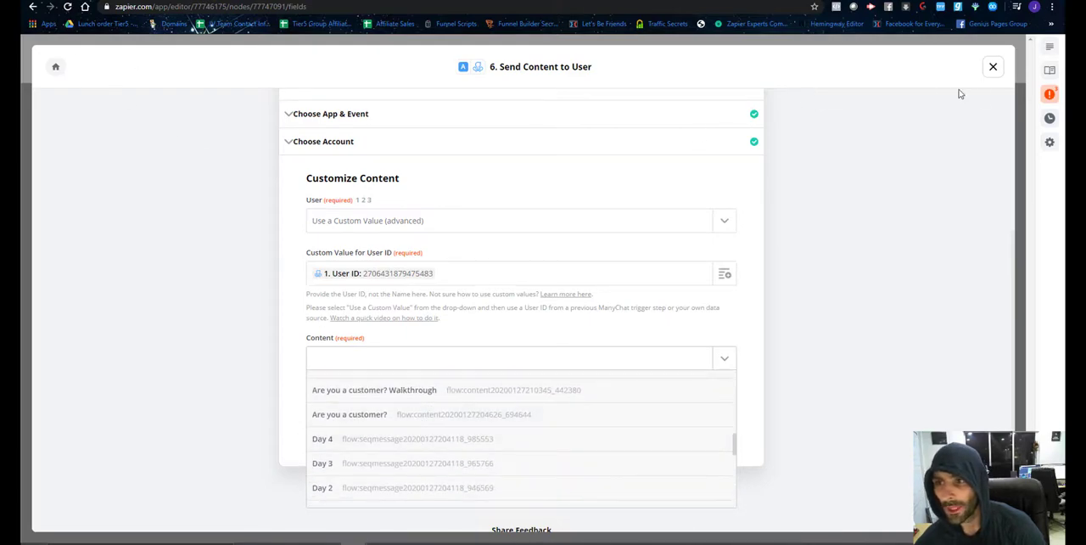
Close the Purchase Success path and reload the Zap editor page.
{"action": "scroll", "coordinate": [848, 195], "scroll_direction": "up", "scroll_amount": 5}
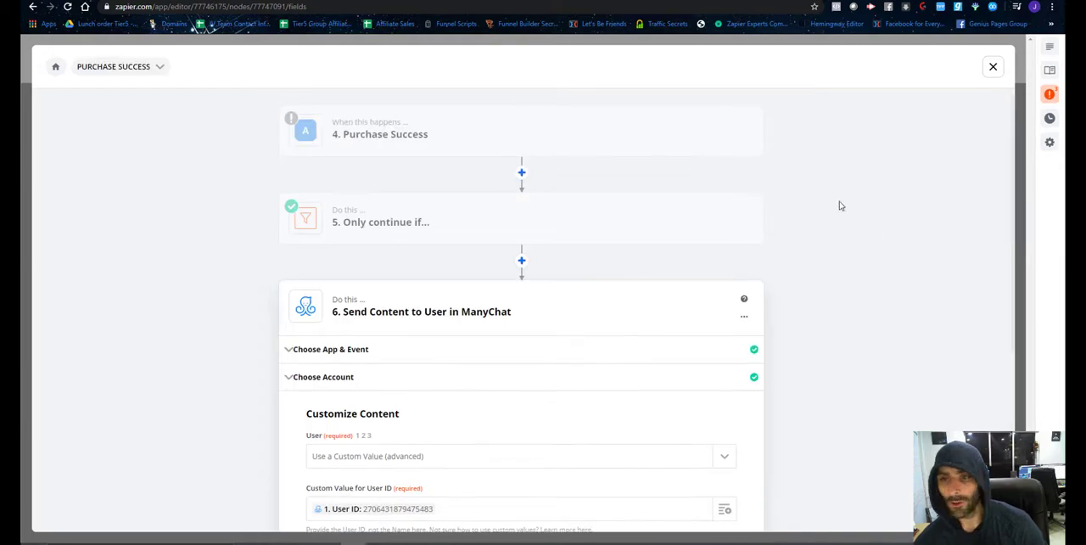
{"action": "left_click", "coordinate": [993, 66]}
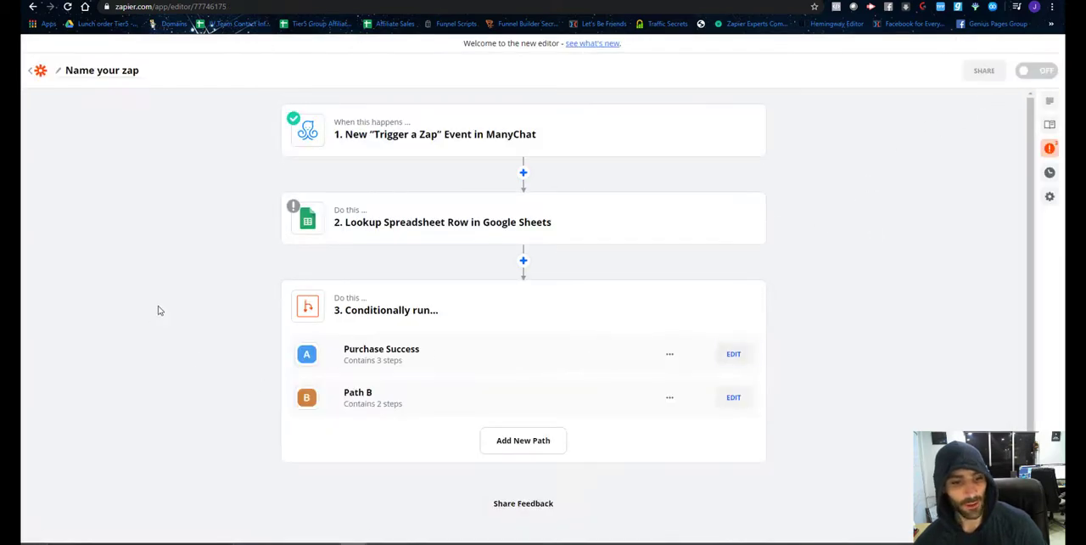
{"action": "left_click", "coordinate": [70, 7]}
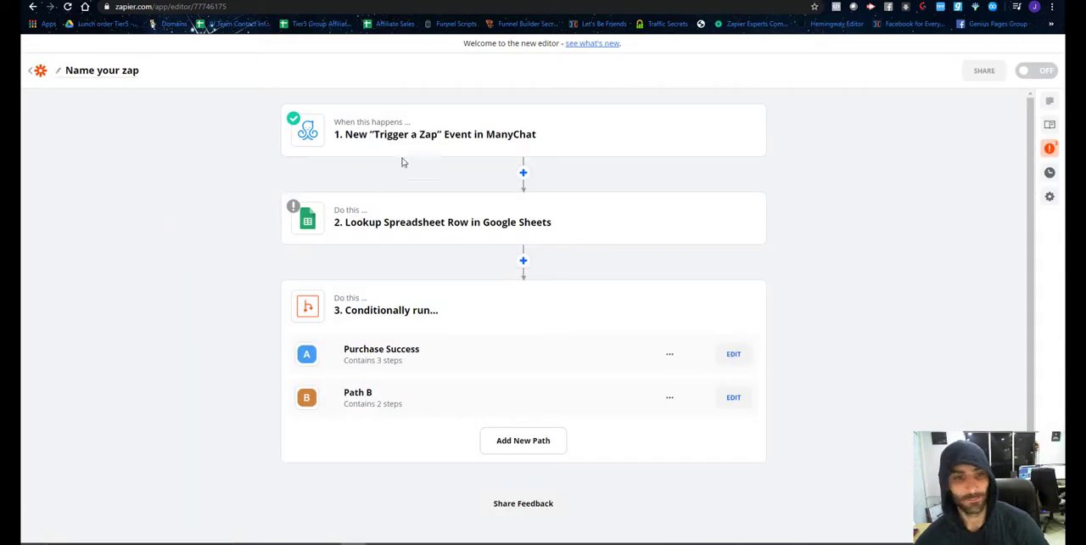
{"action": "left_click", "coordinate": [436, 138]}
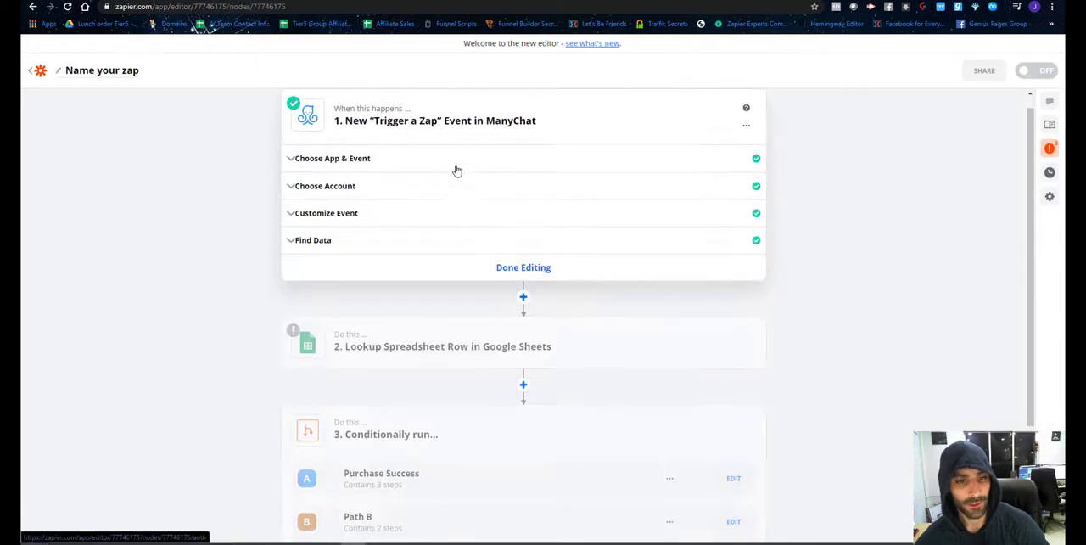
{"action": "left_click", "coordinate": [403, 240]}
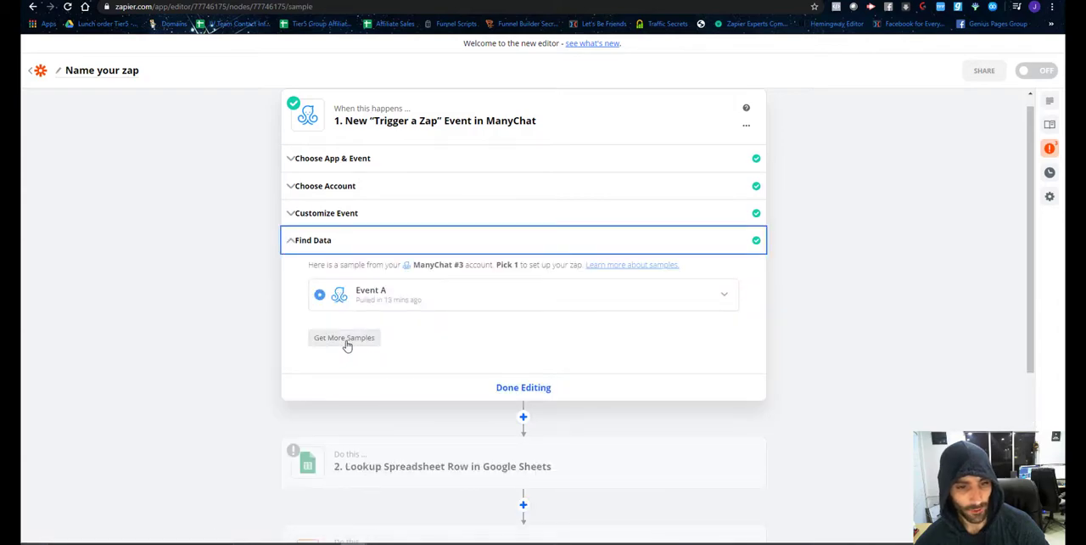
{"action": "left_click", "coordinate": [345, 339]}
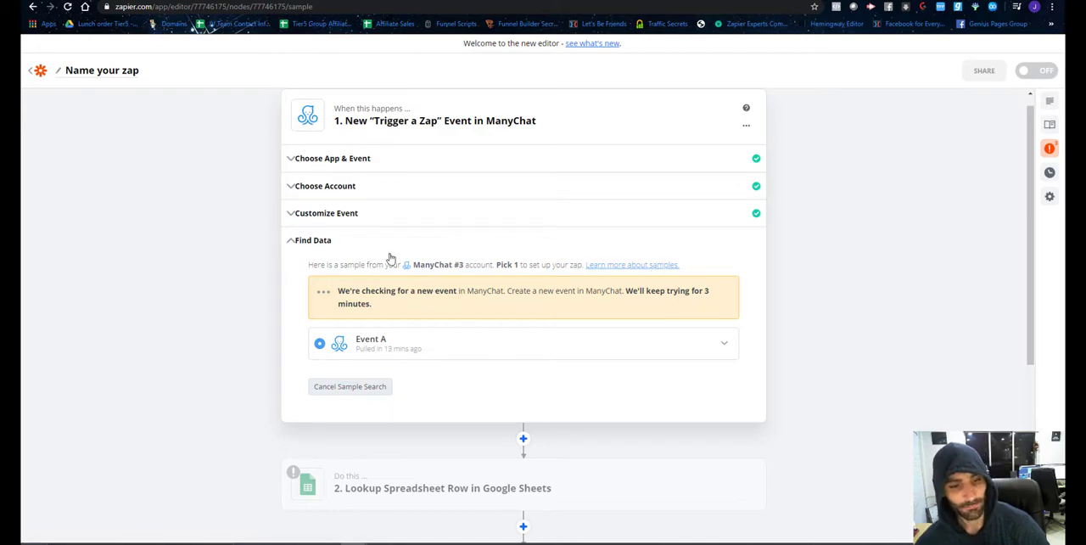
{"action": "scroll", "coordinate": [390, 258], "scroll_direction": "down", "scroll_amount": 2}
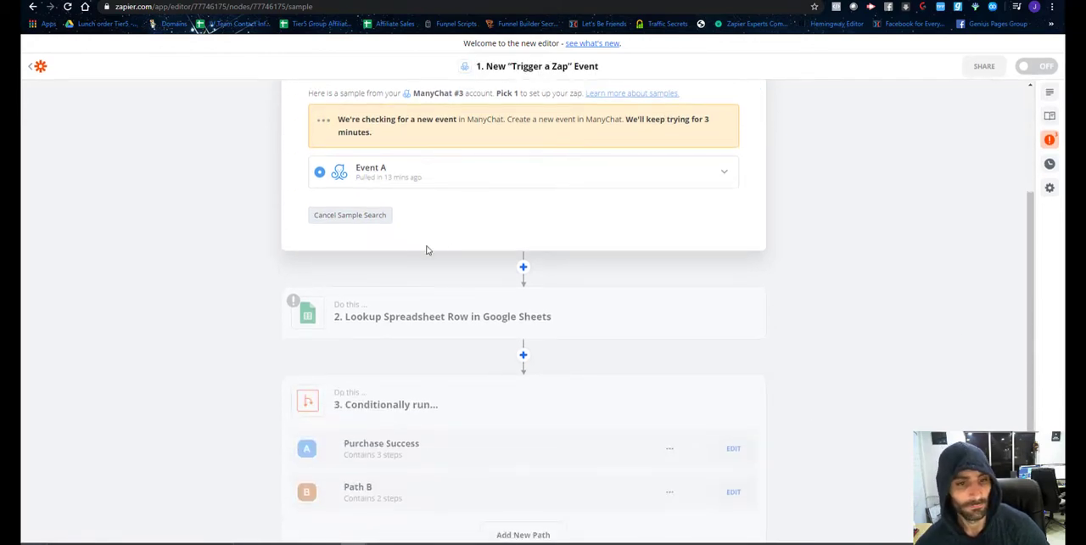
{"action": "scroll", "coordinate": [427, 249], "scroll_direction": "up", "scroll_amount": 1}
{"action": "scroll", "coordinate": [427, 250], "scroll_direction": "up", "scroll_amount": 1}
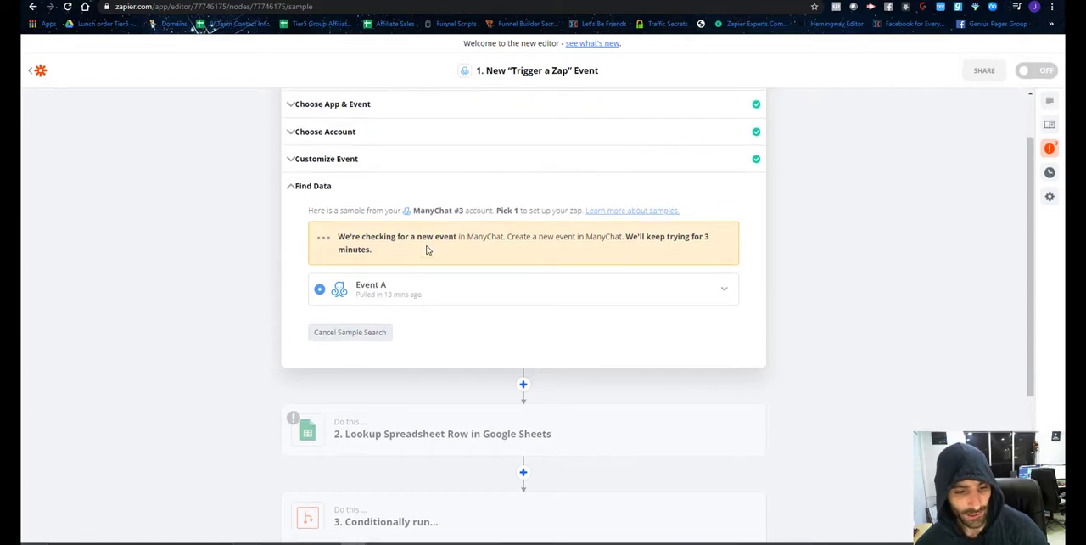
{"action": "scroll", "coordinate": [427, 249], "scroll_direction": "down", "scroll_amount": 2}
{"action": "scroll", "coordinate": [427, 250], "scroll_direction": "up", "scroll_amount": 1}
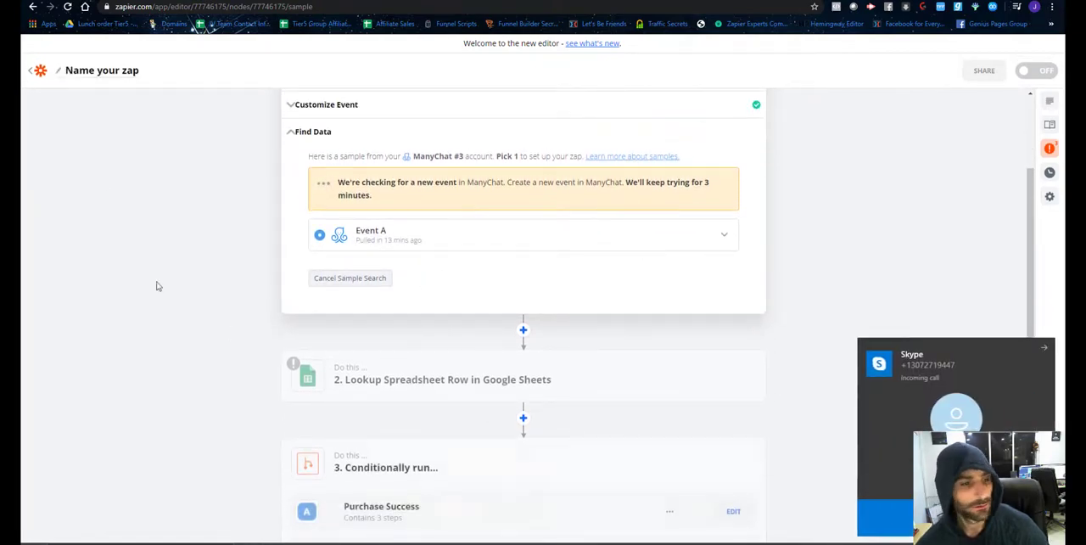
{"action": "scroll", "coordinate": [381, 279], "scroll_direction": "down", "scroll_amount": 2}
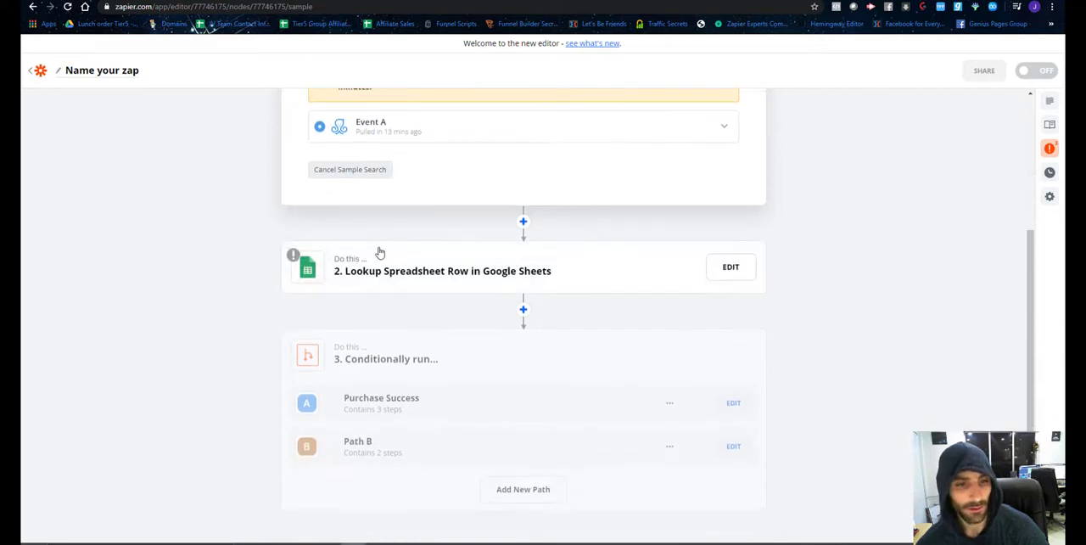
{"action": "scroll", "coordinate": [378, 252], "scroll_direction": "up", "scroll_amount": 2}
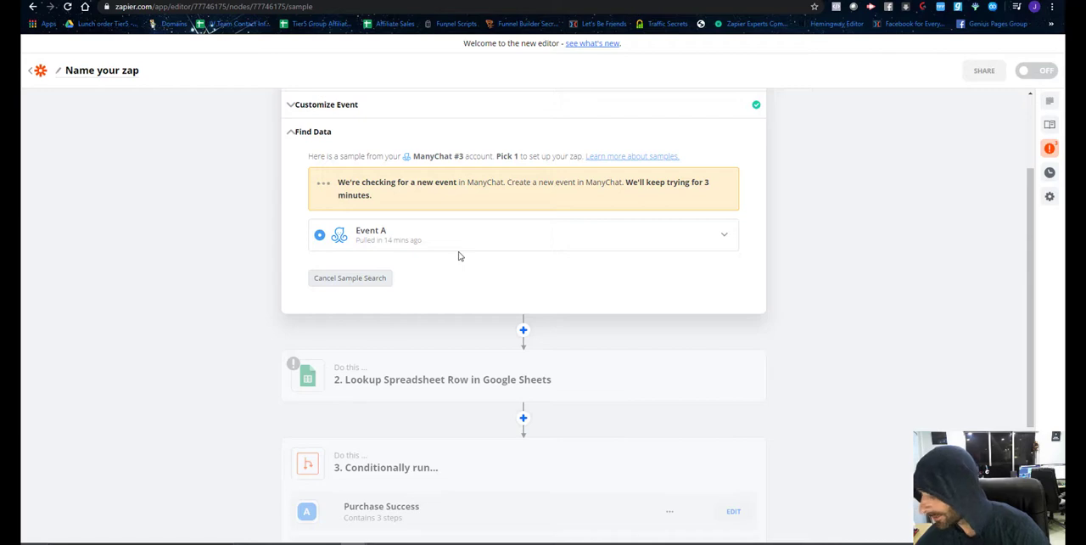
{"action": "left_click", "coordinate": [363, 285]}
Open Send Content to User in the Purchase Success path and choose $7 Purchase Success as its content.
{"action": "scroll", "coordinate": [424, 269], "scroll_direction": "down", "scroll_amount": 3}
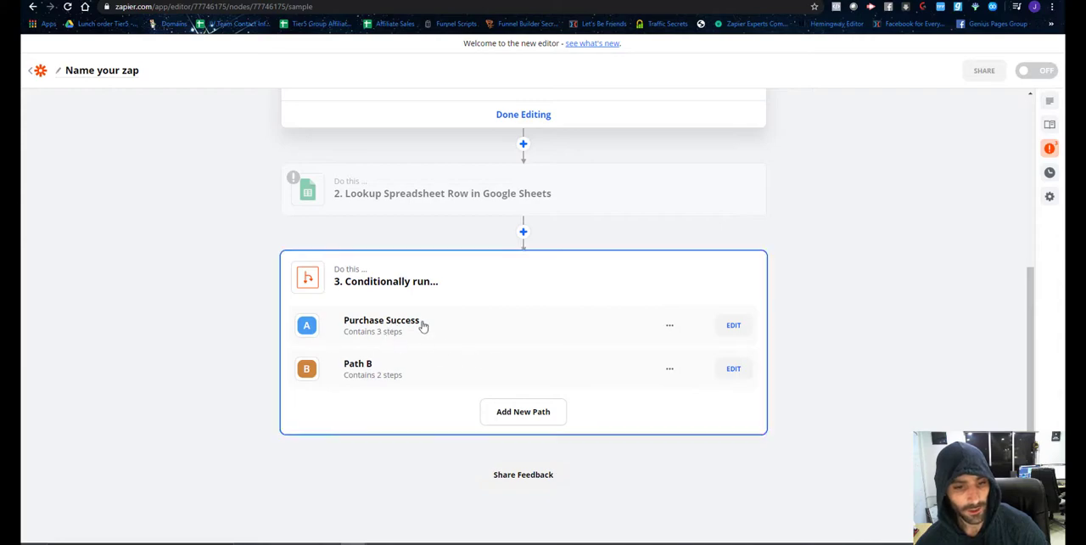
{"action": "left_click", "coordinate": [730, 328]}
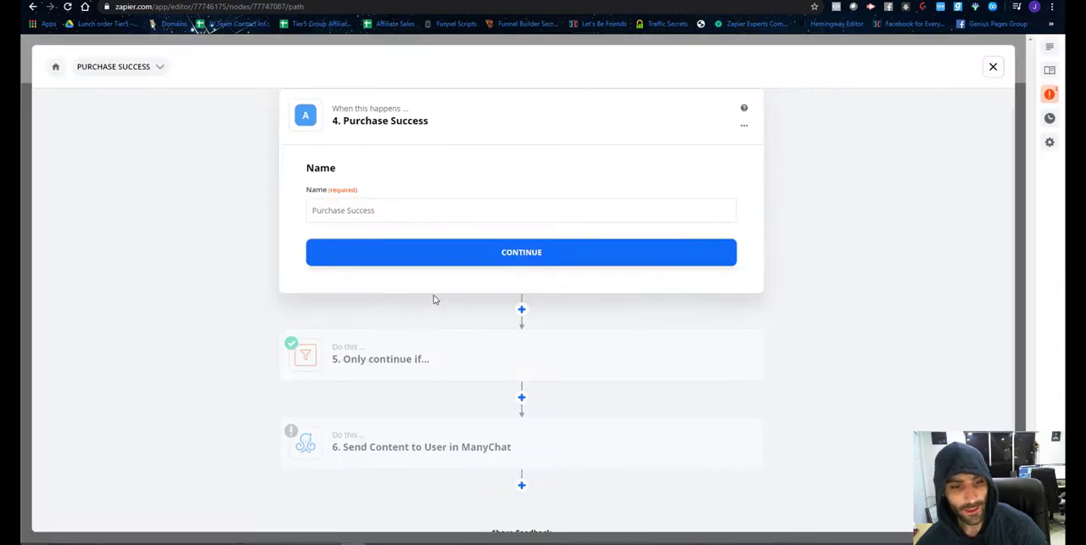
{"action": "left_click", "coordinate": [439, 405]}
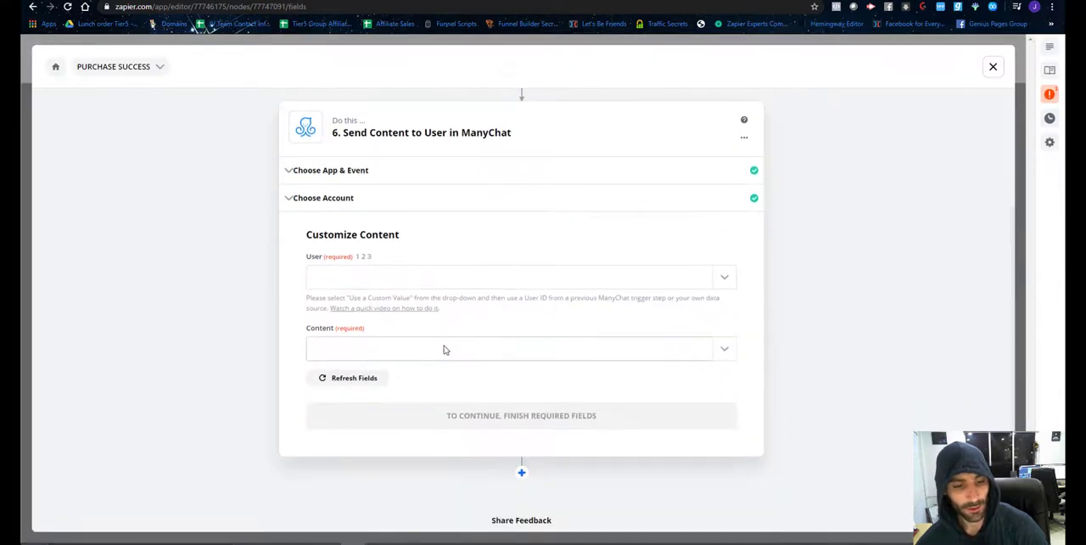
{"action": "left_click", "coordinate": [394, 349]}
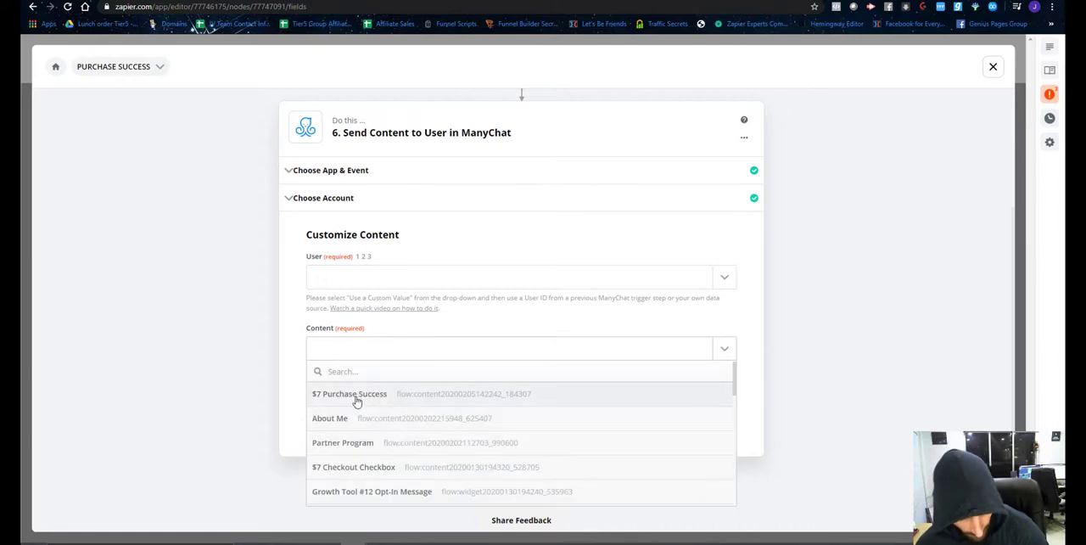
{"action": "left_click", "coordinate": [362, 400]}
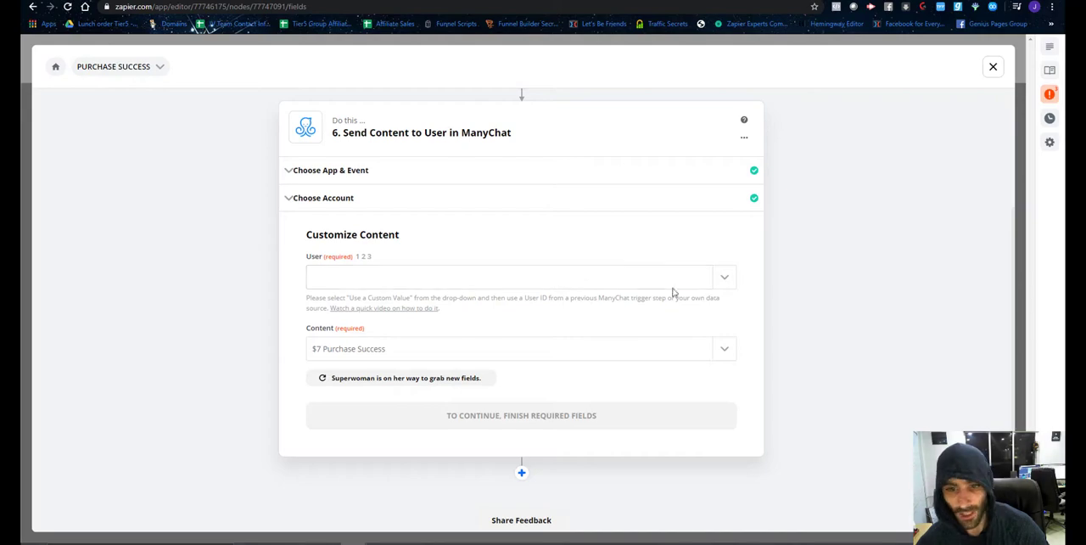
Set the recipient to a custom value using the User ID from the ManyChat trigger, and continue to the test stage.
{"action": "left_click", "coordinate": [722, 281]}
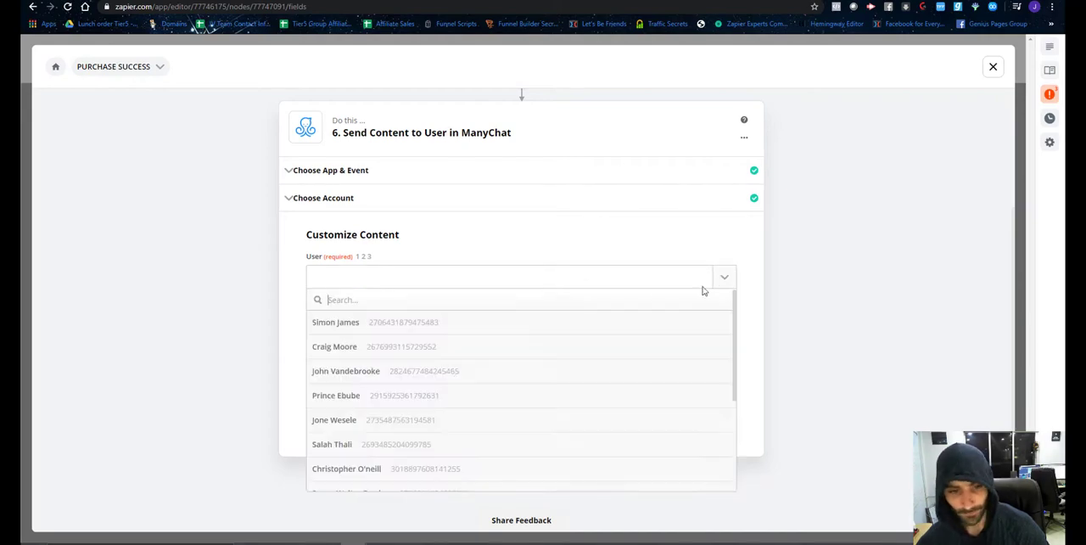
{"action": "scroll", "coordinate": [443, 373], "scroll_direction": "down", "scroll_amount": 5}
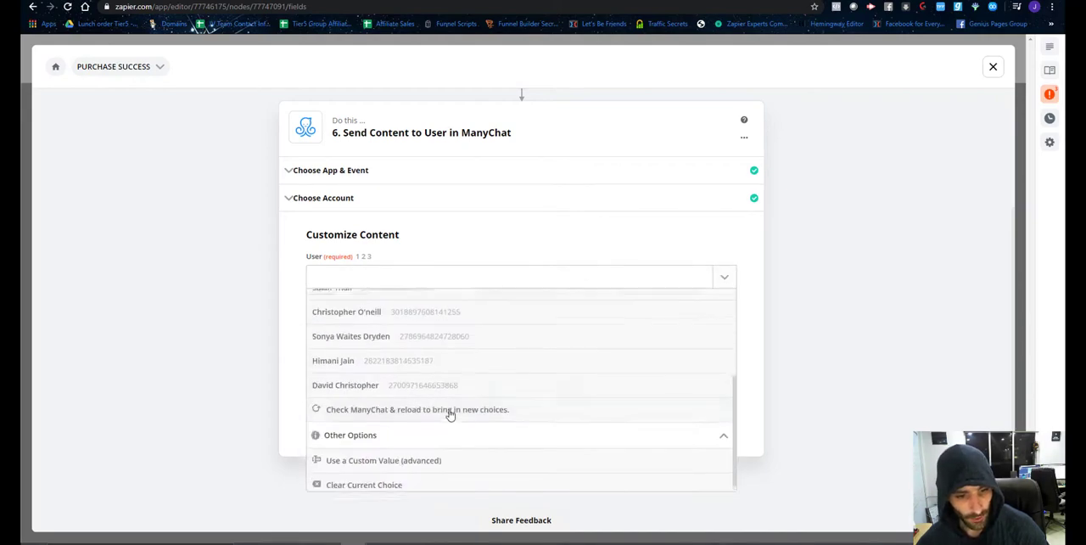
{"action": "left_click", "coordinate": [439, 457]}
{"action": "left_click", "coordinate": [717, 337]}
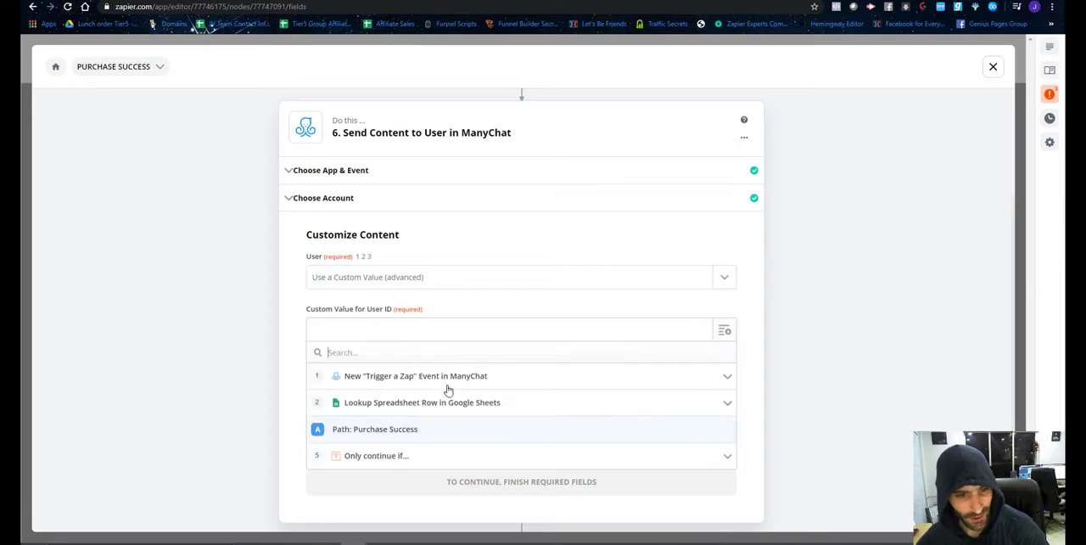
{"action": "left_click", "coordinate": [406, 376]}
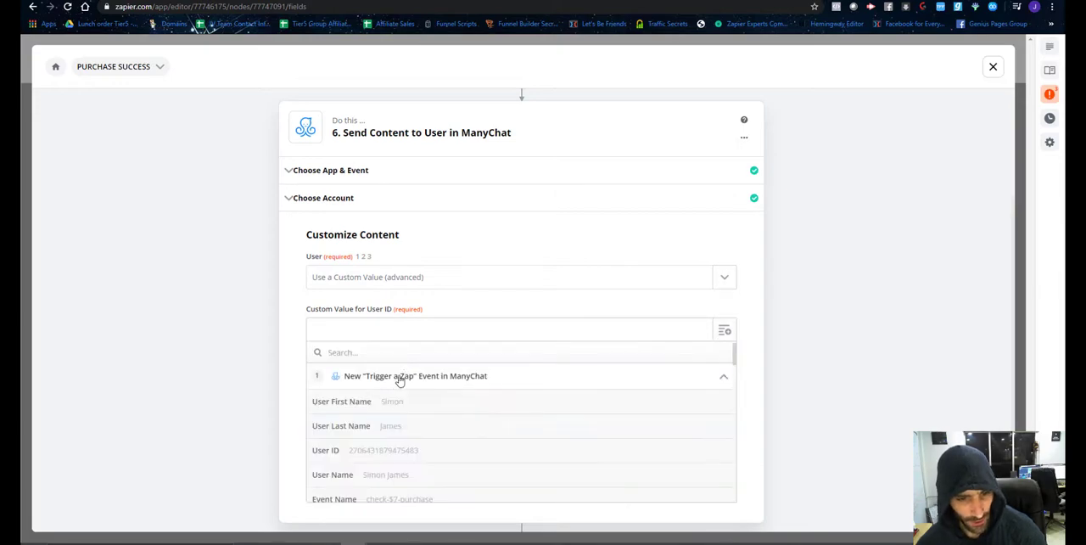
{"action": "left_click", "coordinate": [387, 459]}
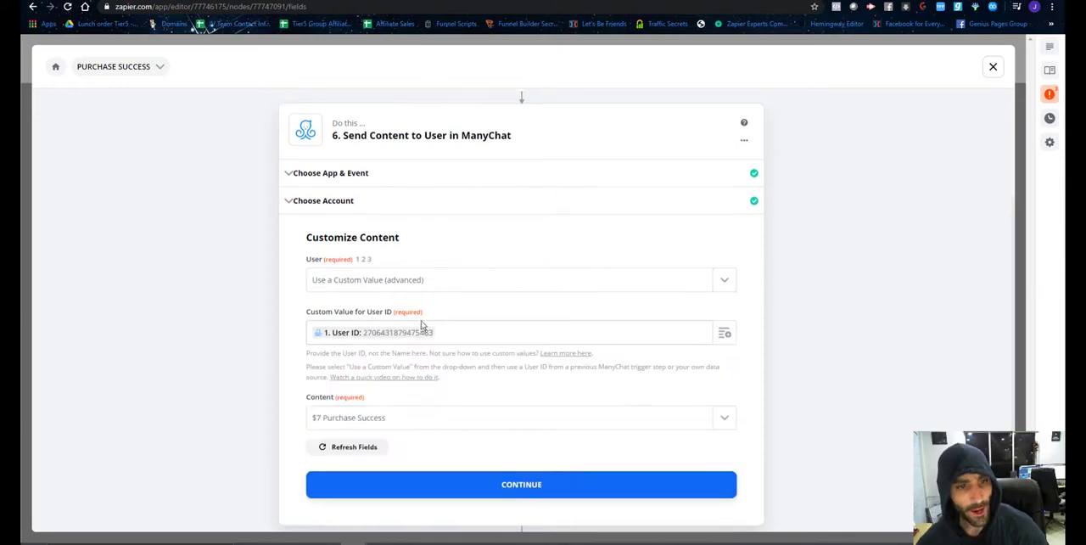
{"action": "scroll", "coordinate": [364, 238], "scroll_direction": "up", "scroll_amount": 2}
{"action": "scroll", "coordinate": [468, 281], "scroll_direction": "down", "scroll_amount": 4}
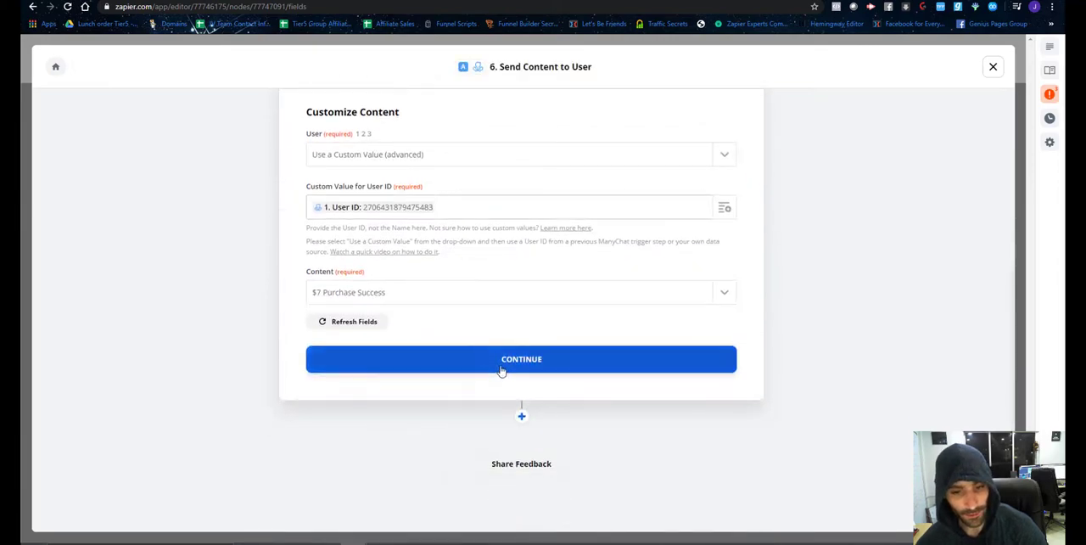
{"action": "left_click", "coordinate": [502, 366]}
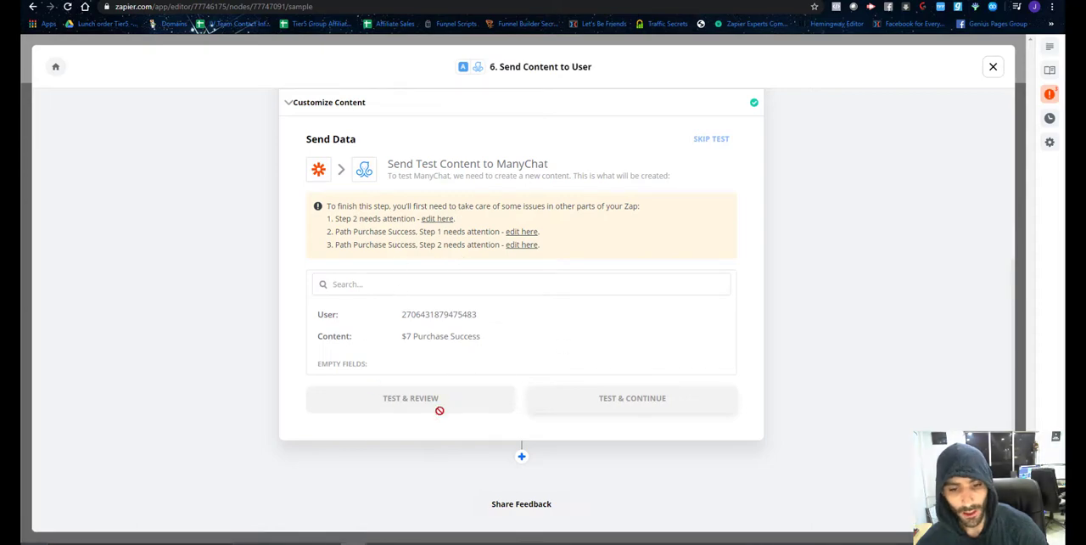
Set the Purchase Success path rule to require that the ID from the Google Sheets lookup exists, and finish editing.
{"action": "scroll", "coordinate": [607, 248], "scroll_direction": "up", "scroll_amount": 2}
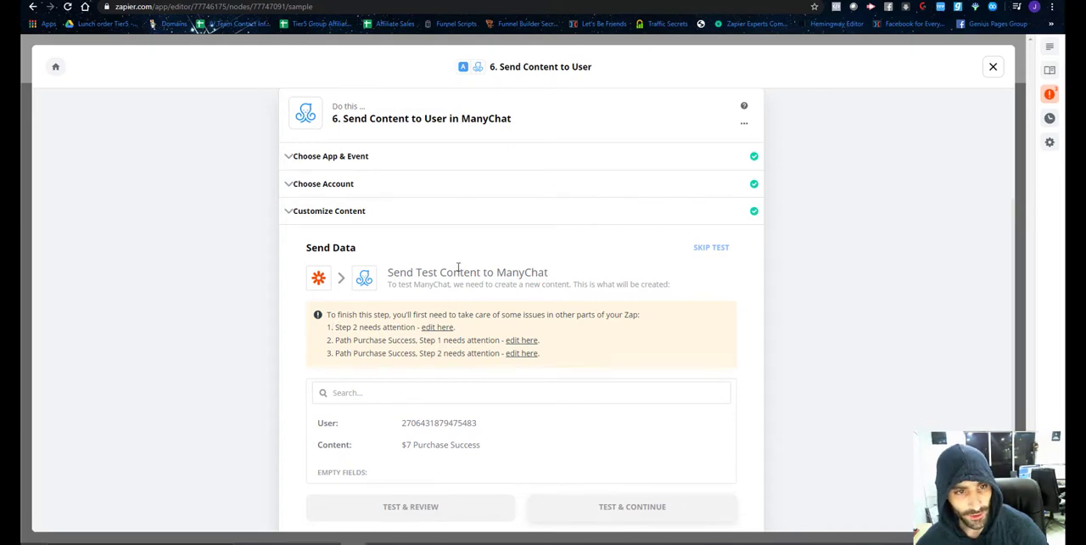
{"action": "scroll", "coordinate": [458, 268], "scroll_direction": "up", "scroll_amount": 2}
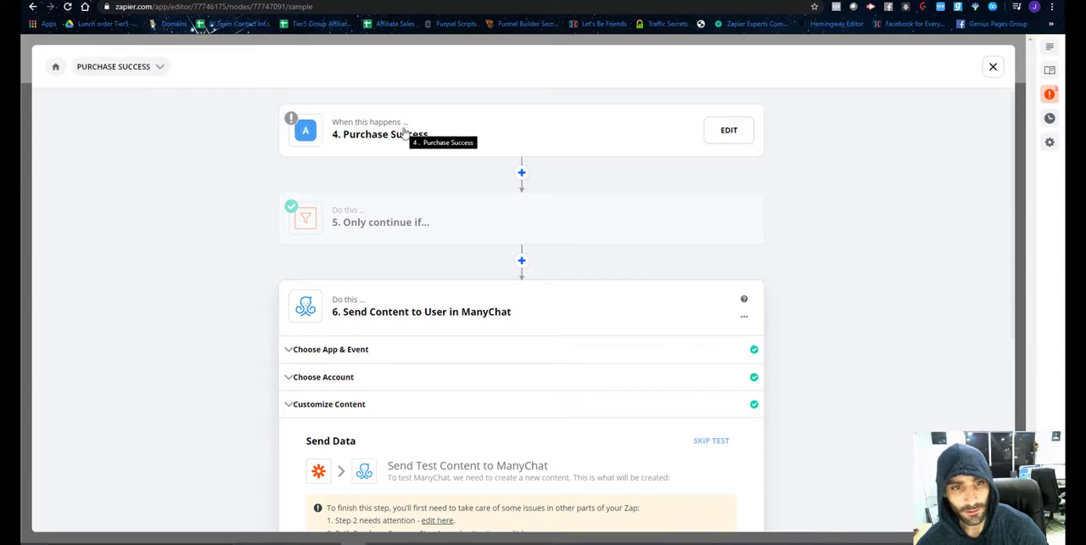
{"action": "left_click", "coordinate": [719, 141]}
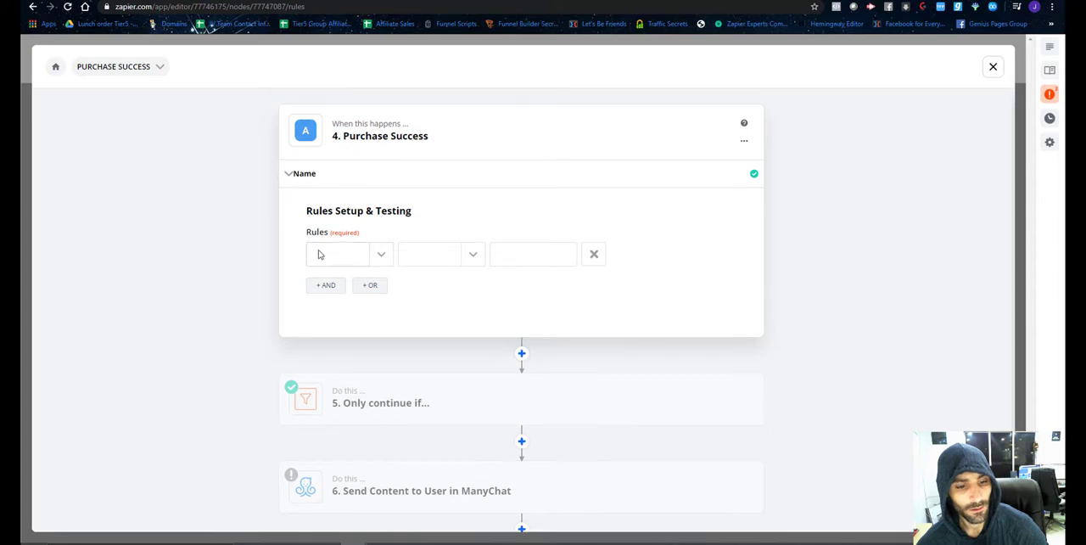
{"action": "left_click", "coordinate": [383, 257]}
{"action": "left_click", "coordinate": [357, 331]}
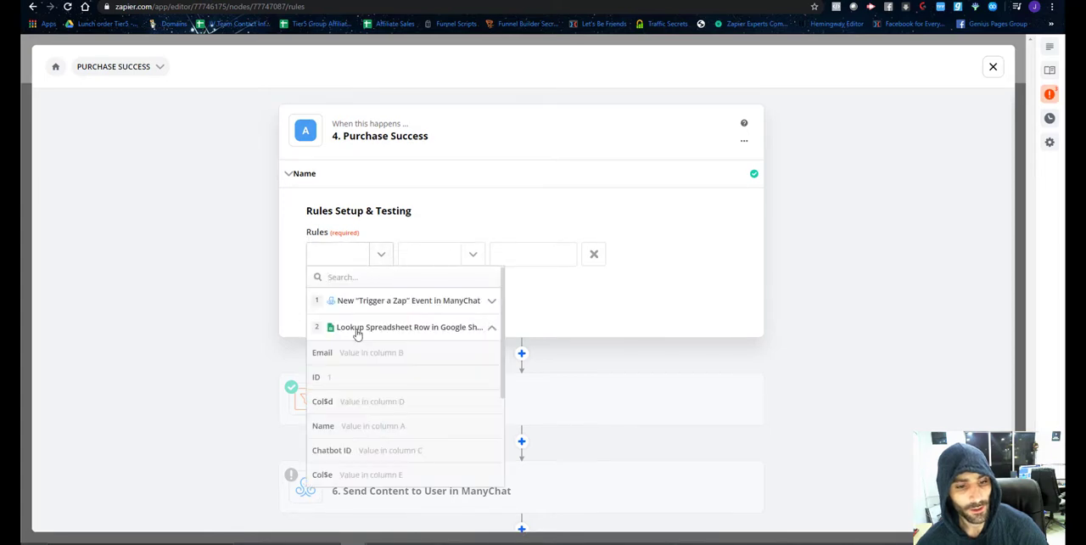
{"action": "left_click", "coordinate": [363, 378]}
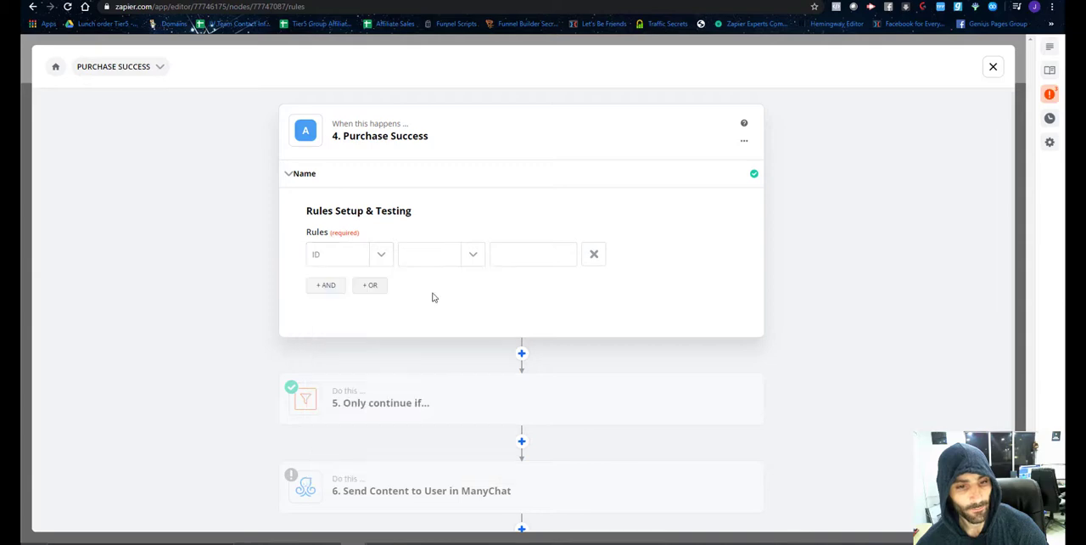
{"action": "left_click", "coordinate": [467, 256]}
{"action": "scroll", "coordinate": [458, 390], "scroll_direction": "down", "scroll_amount": 10}
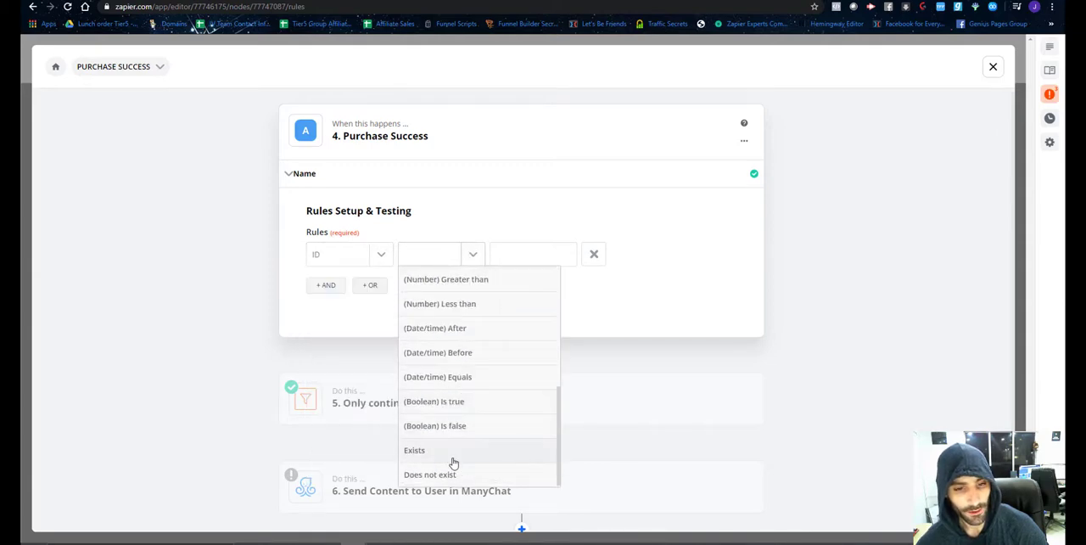
{"action": "left_click", "coordinate": [448, 454]}
{"action": "left_click", "coordinate": [327, 372]}
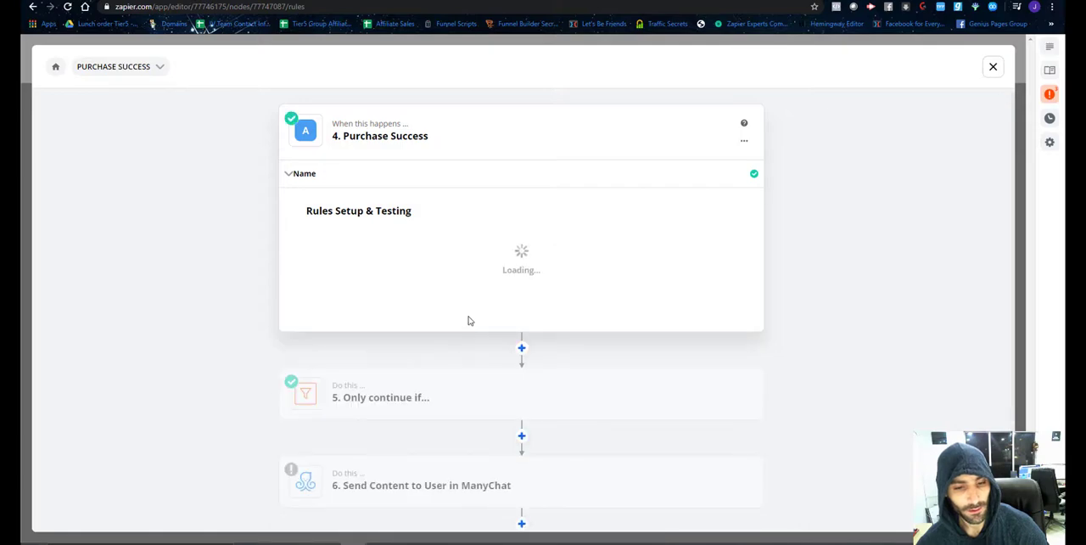
{"action": "scroll", "coordinate": [454, 337], "scroll_direction": "down", "scroll_amount": 2}
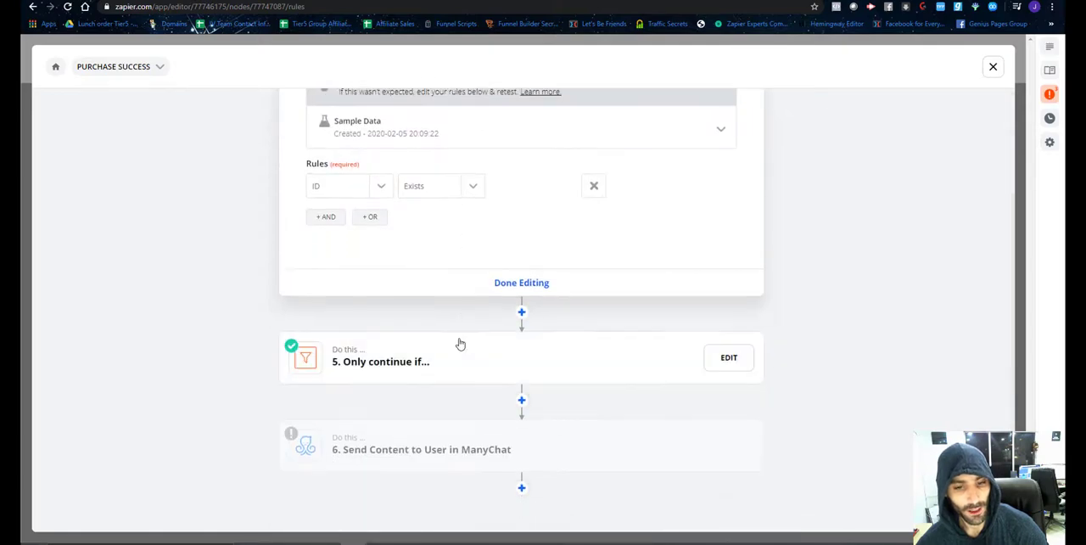
{"action": "left_click", "coordinate": [524, 283]}
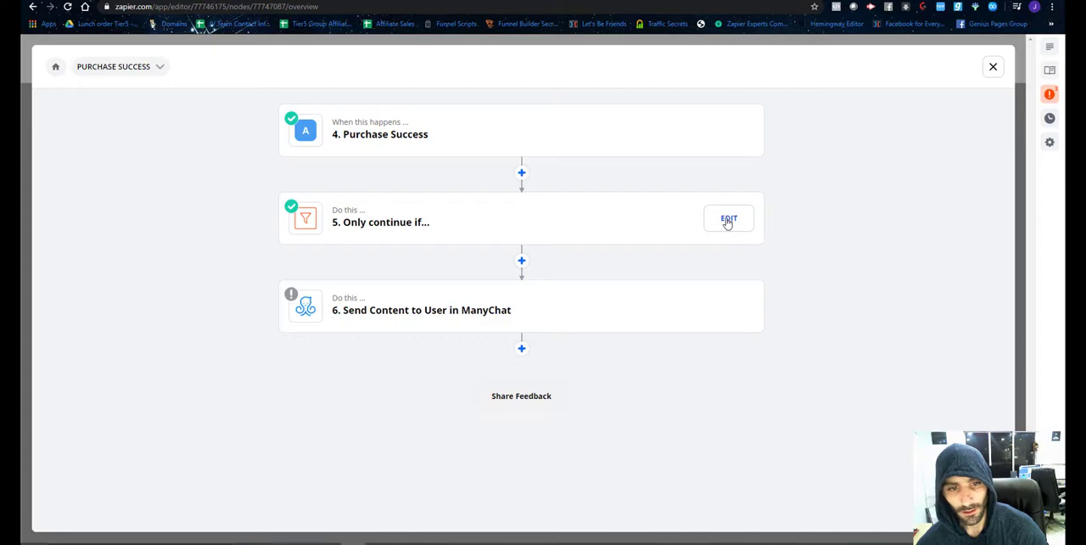
Delete the "Only continue if..." filter step from the Purchase Success path.
{"action": "left_click", "coordinate": [728, 218]}
{"action": "left_click", "coordinate": [743, 212]}
{"action": "left_click", "coordinate": [705, 259]}
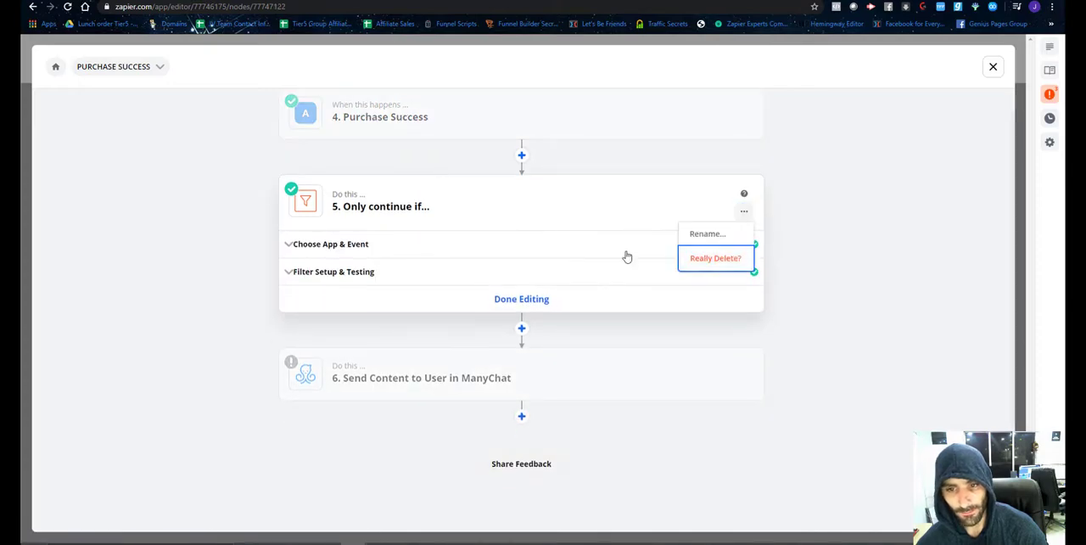
{"action": "left_click", "coordinate": [697, 259]}
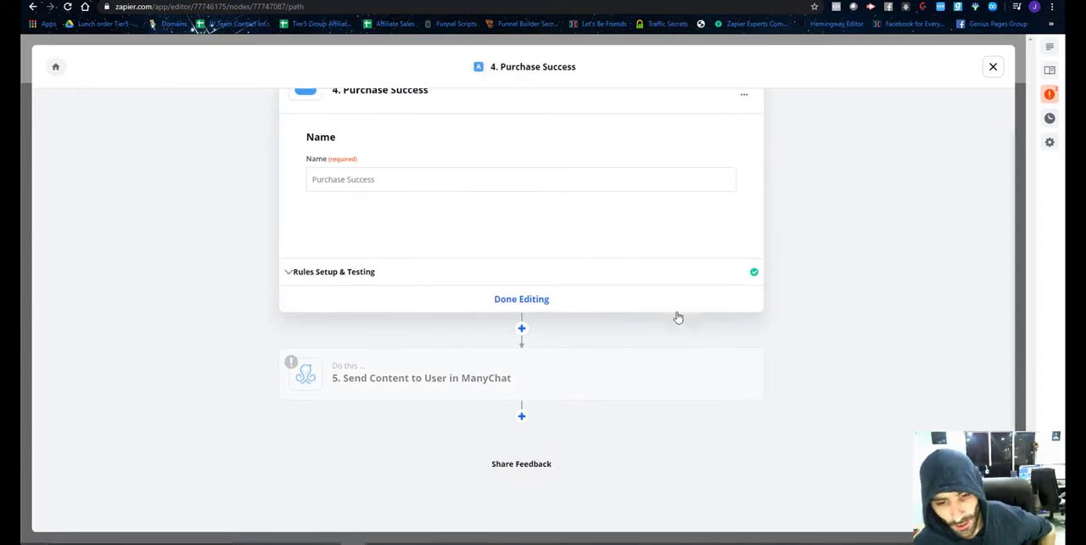
Review the outstanding issues listed for Send Content to User and open the Lookup Spreadsheet Row step for editing.
{"action": "left_click", "coordinate": [469, 386]}
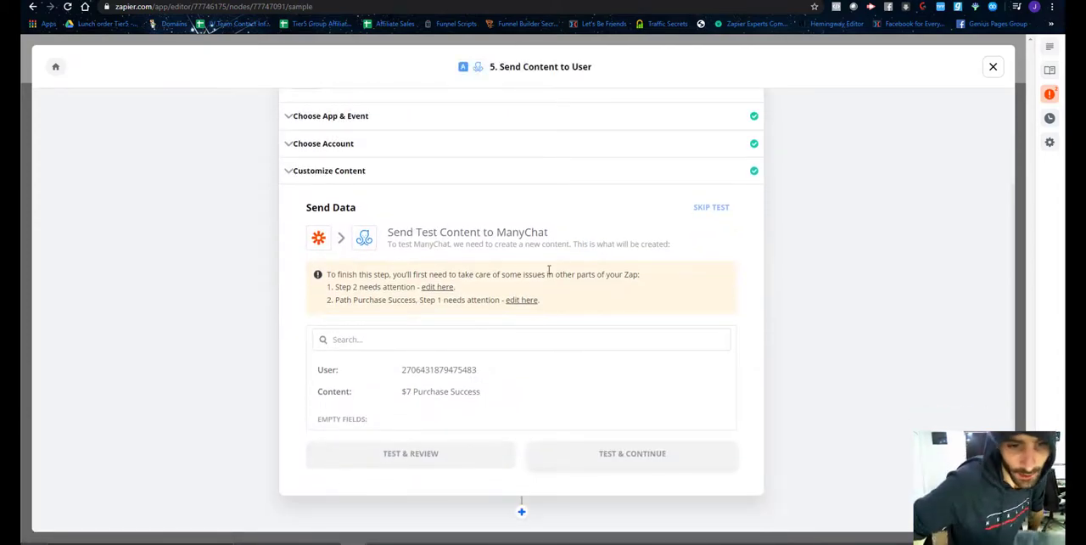
{"action": "scroll", "coordinate": [467, 314], "scroll_direction": "up", "scroll_amount": 3}
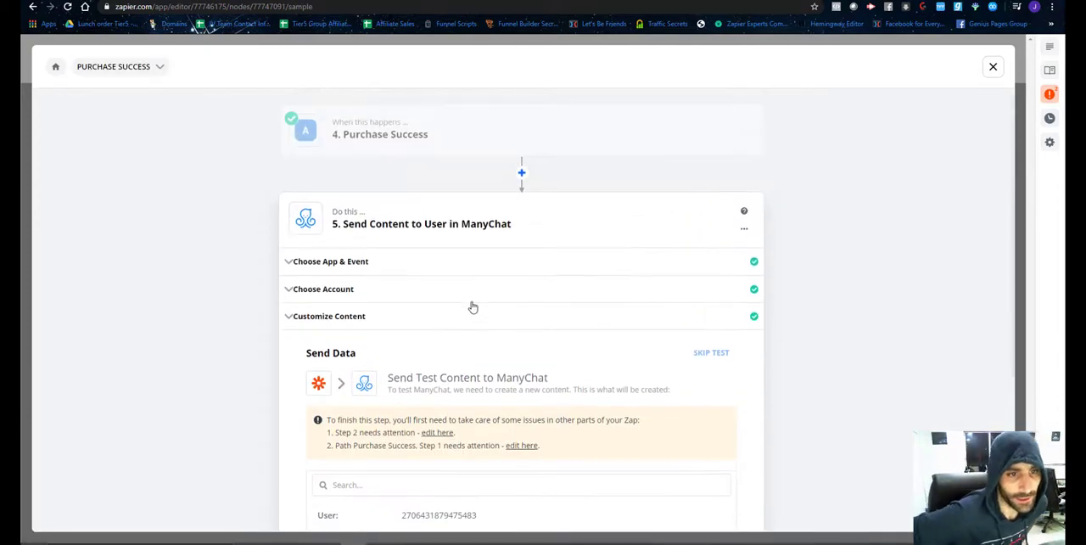
{"action": "scroll", "coordinate": [475, 344], "scroll_direction": "down", "scroll_amount": 1}
{"action": "scroll", "coordinate": [472, 348], "scroll_direction": "down", "scroll_amount": 2}
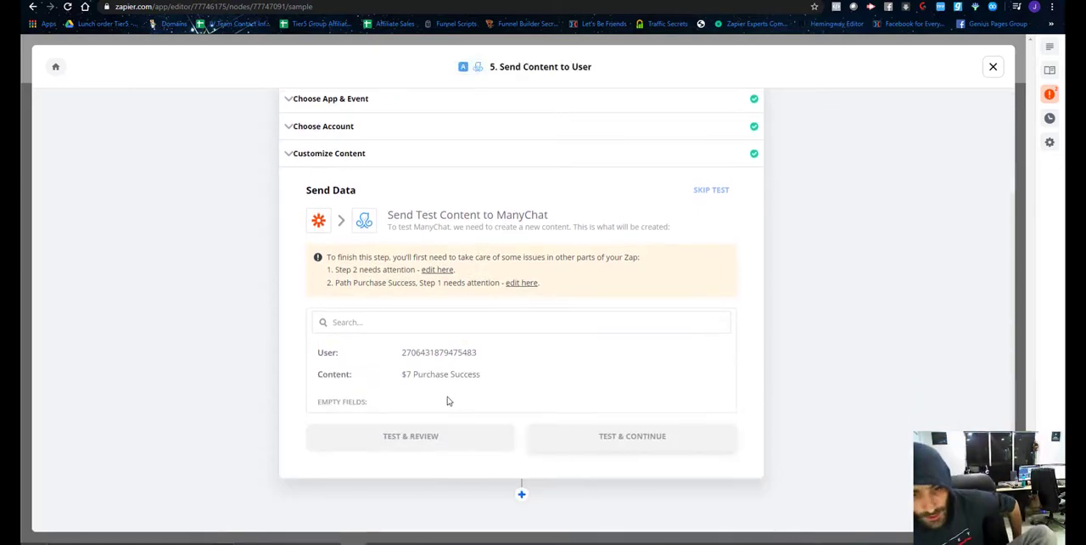
{"action": "left_click", "coordinate": [436, 270]}
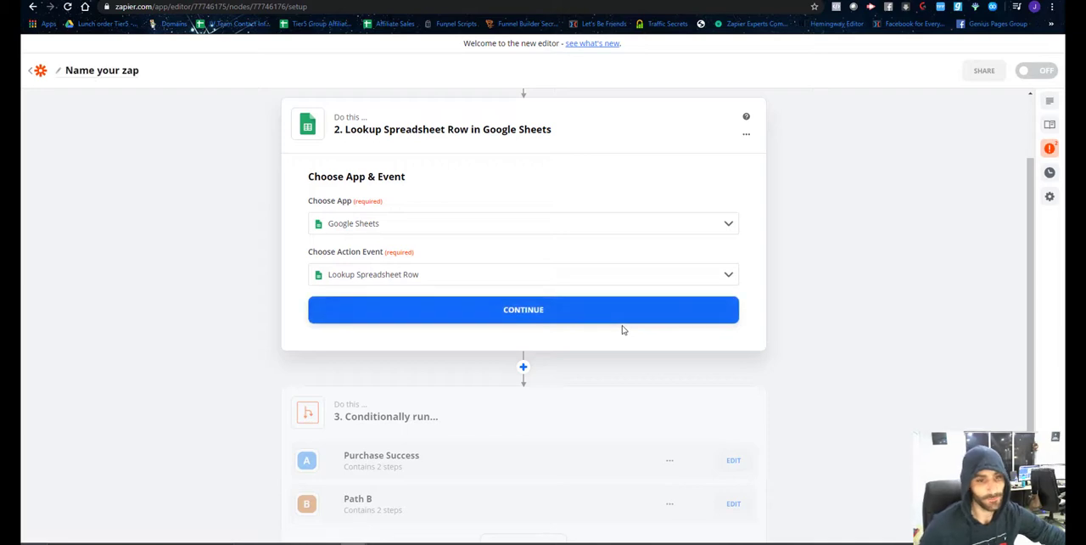
Continue past the app and account stages of the Lookup Spreadsheet Row step and review its spreadsheet, worksheet and lookup settings.
{"action": "left_click", "coordinate": [495, 312]}
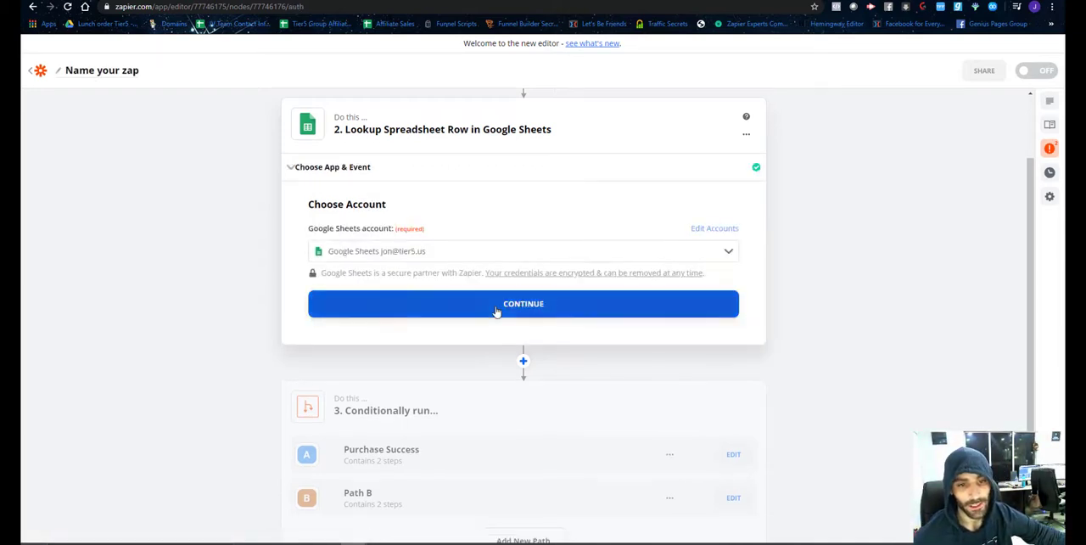
{"action": "left_click", "coordinate": [471, 315]}
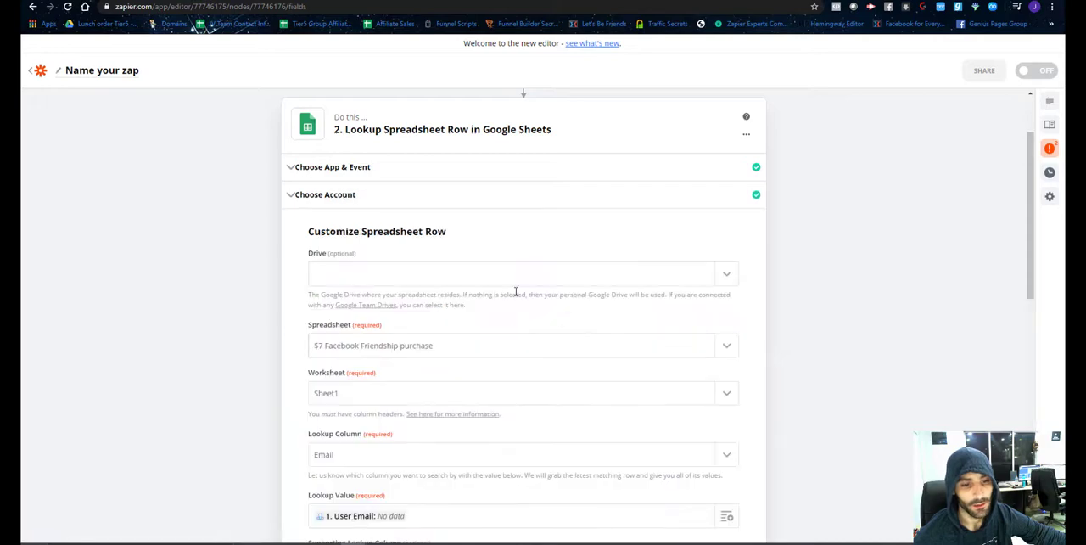
{"action": "scroll", "coordinate": [516, 289], "scroll_direction": "down", "scroll_amount": 2}
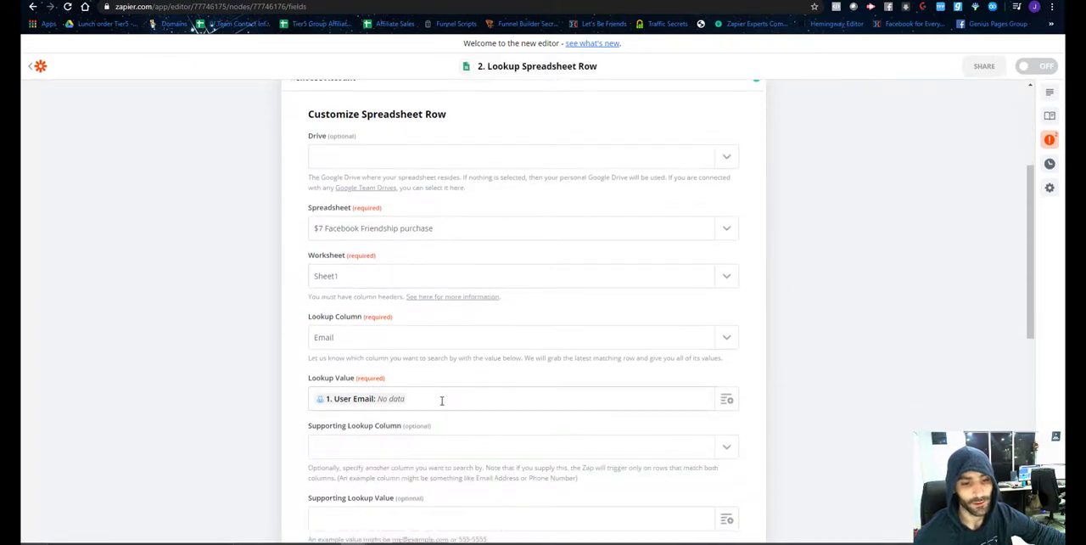
{"action": "scroll", "coordinate": [487, 225], "scroll_direction": "up", "scroll_amount": 5}
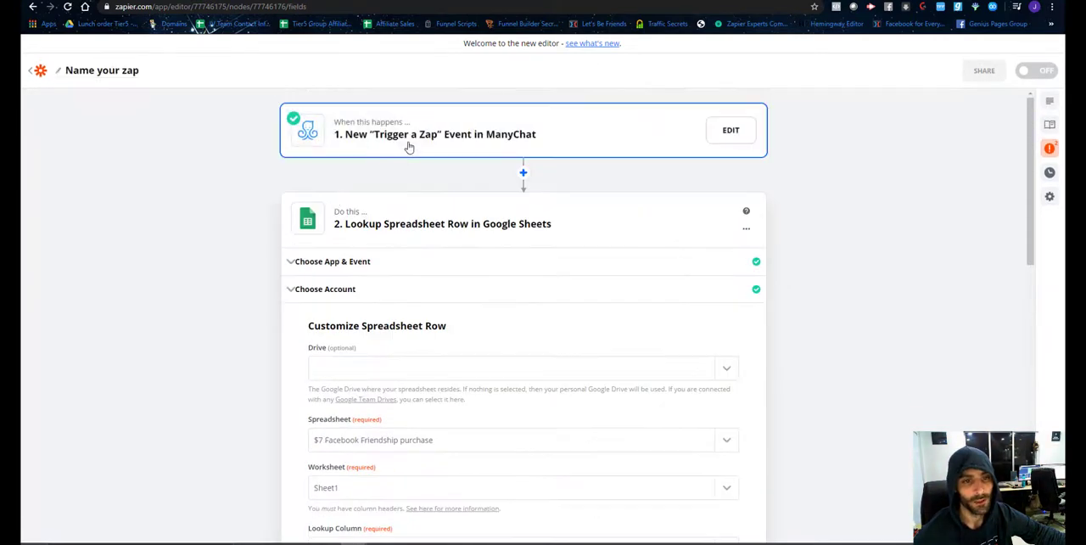
Reopen the ManyChat trigger's Find Data stage and start a search for more samples.
{"action": "left_click", "coordinate": [407, 145]}
{"action": "left_click", "coordinate": [356, 242]}
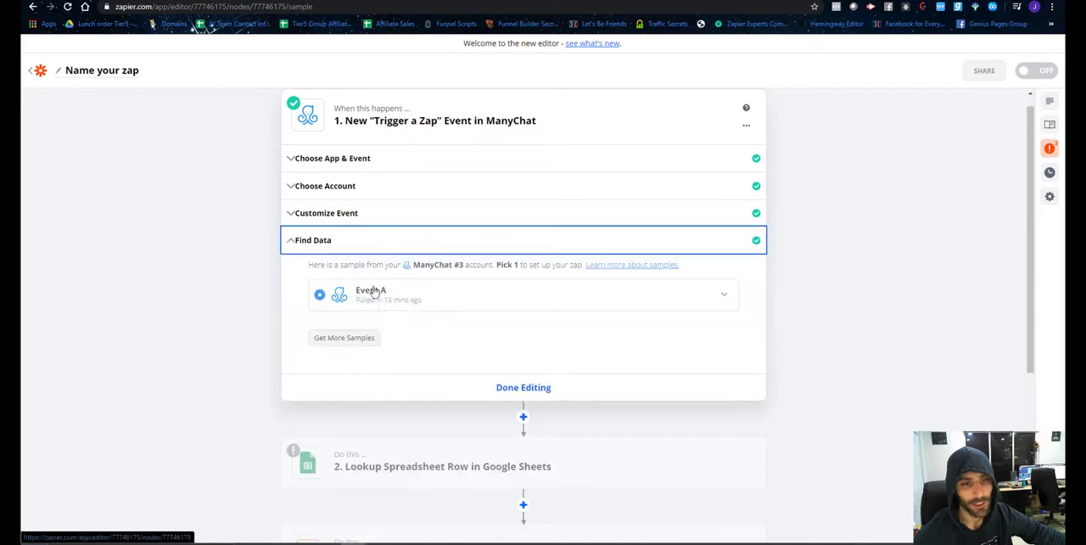
{"action": "left_click", "coordinate": [342, 338]}
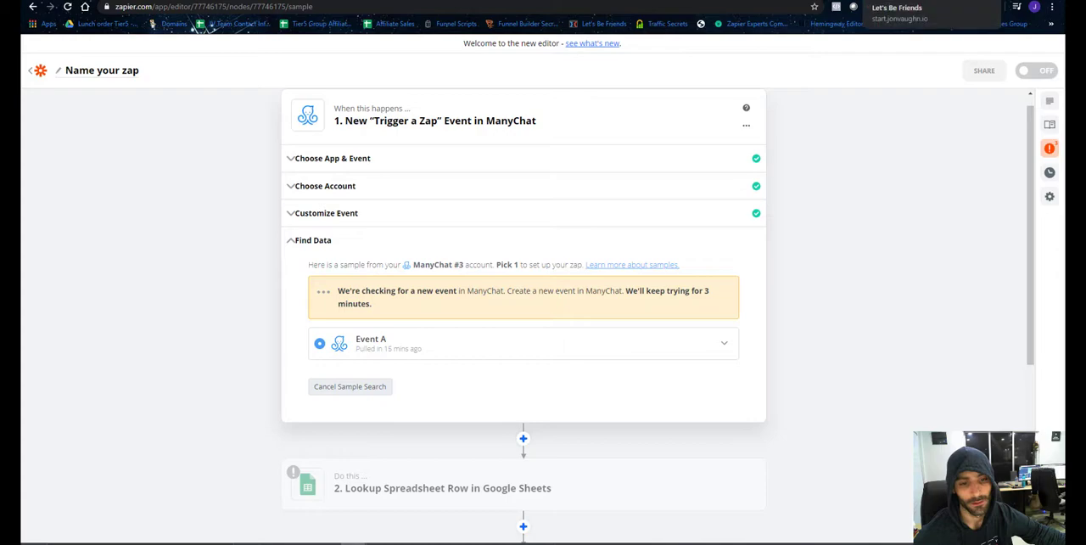
Switch to the Let's Be Friends checkout page, submit the order, and request the bonus from the bot in the Facebook chat.
{"action": "left_click", "coordinate": [887, 1]}
{"action": "left_click", "coordinate": [524, 390]}
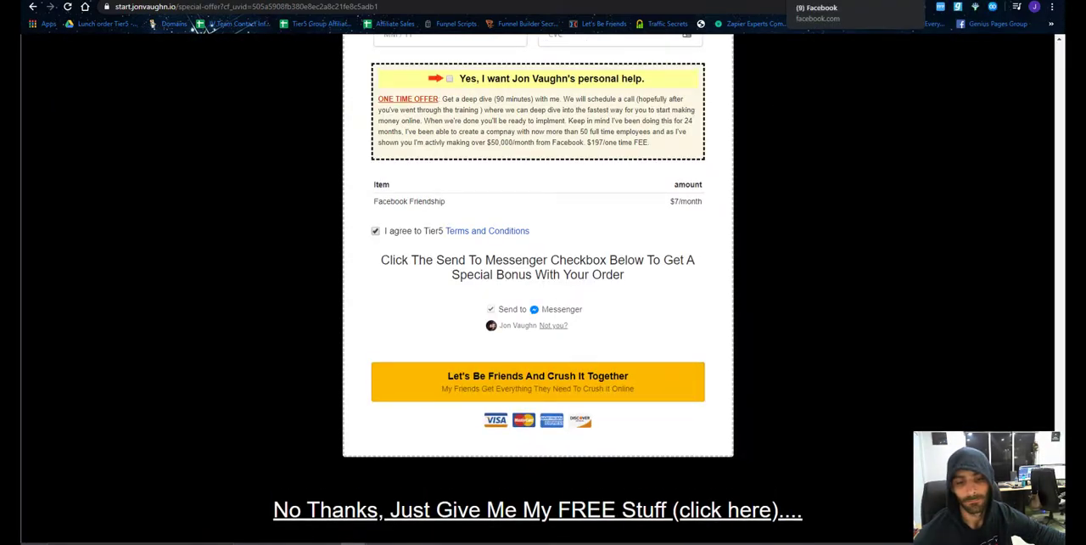
{"action": "left_click", "coordinate": [817, 1]}
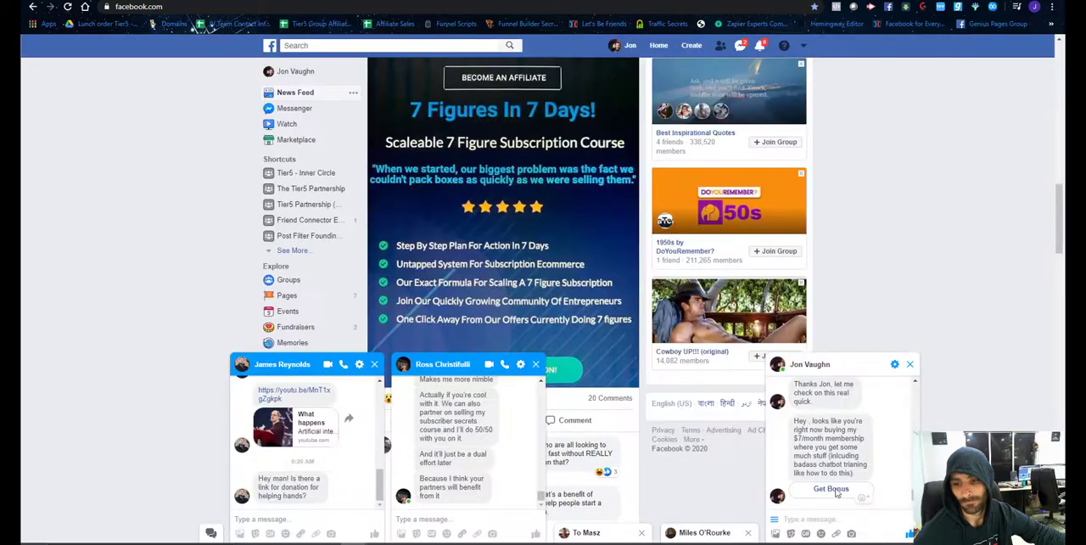
{"action": "left_click", "coordinate": [836, 491]}
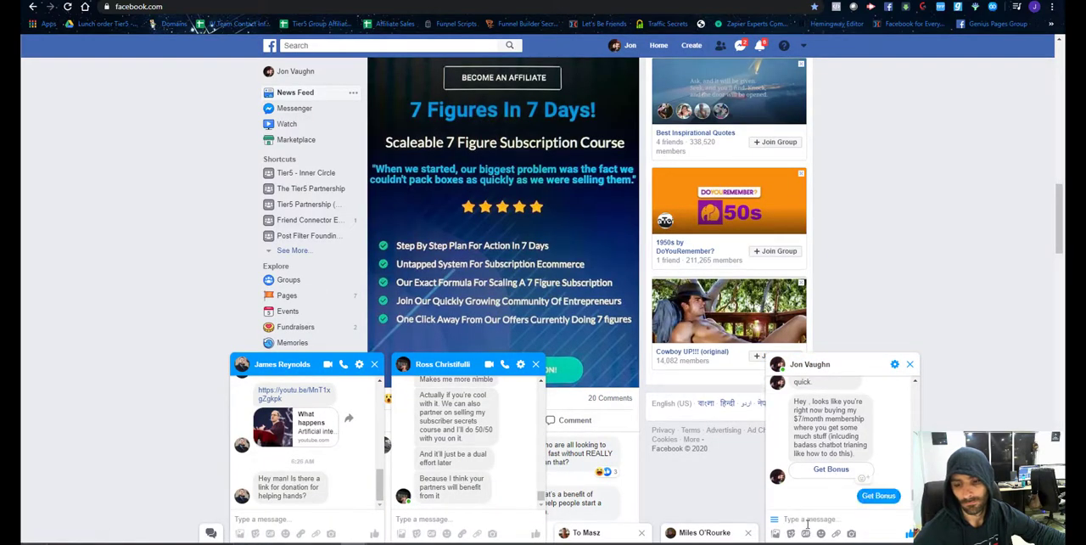
Reply to the bot's question about the $7/month membership with the purchase email address.
{"action": "left_click", "coordinate": [807, 519]}
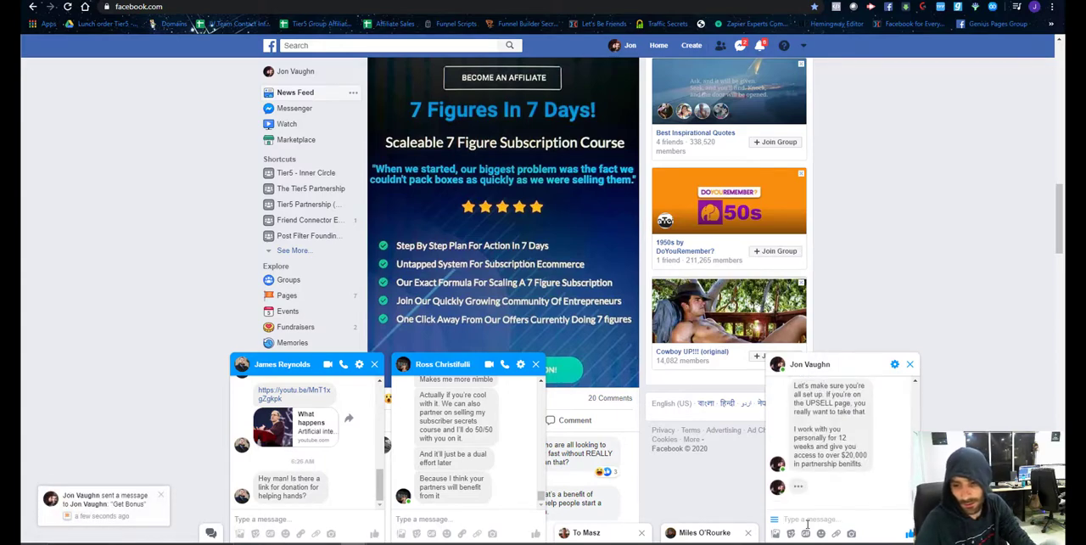
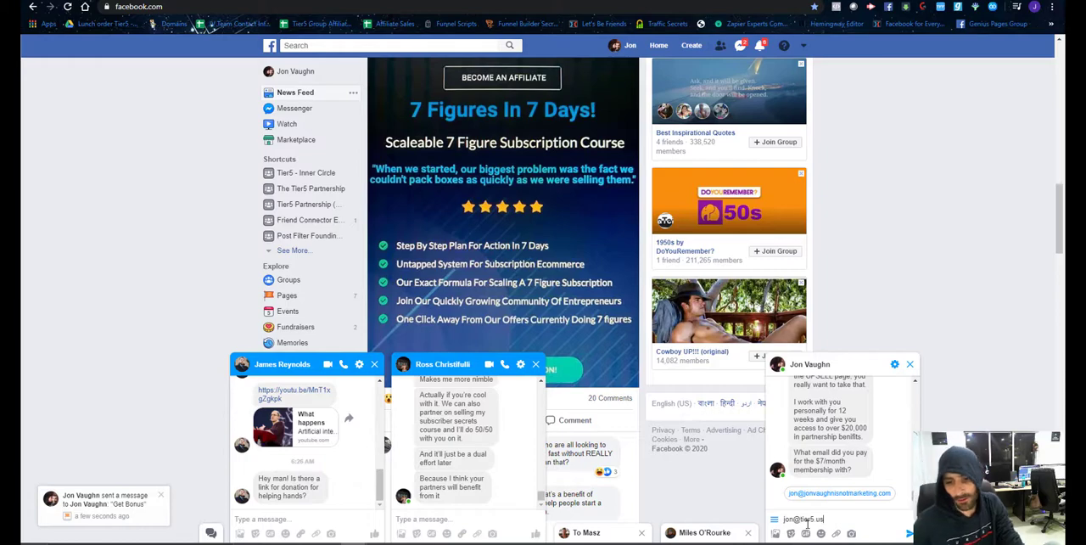
{"action": "key", "text": "Return"}
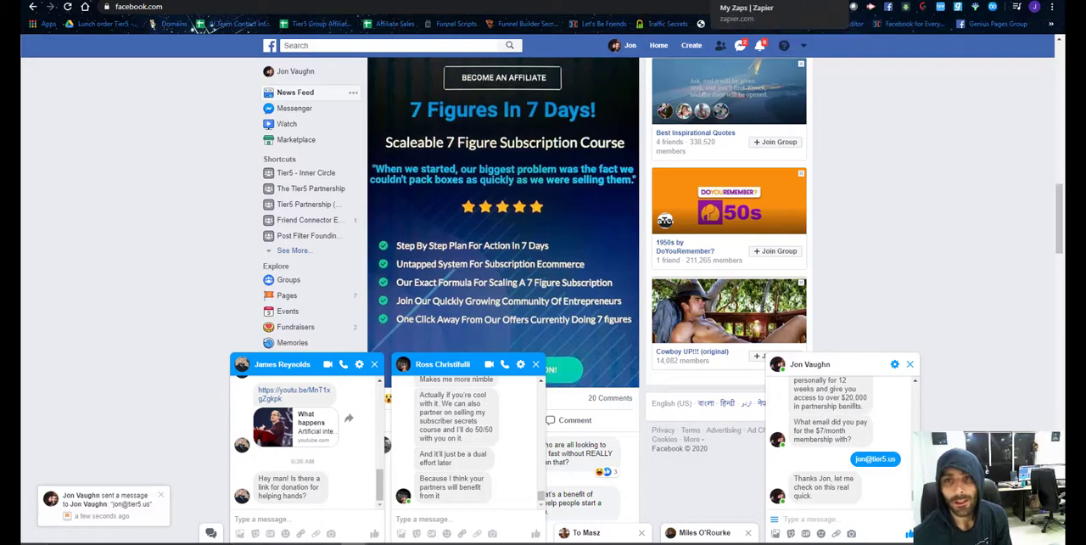
Switch back to Zapier and examine the data fields of the Event A sample in the ManyChat trigger.
{"action": "left_click", "coordinate": [672, 1]}
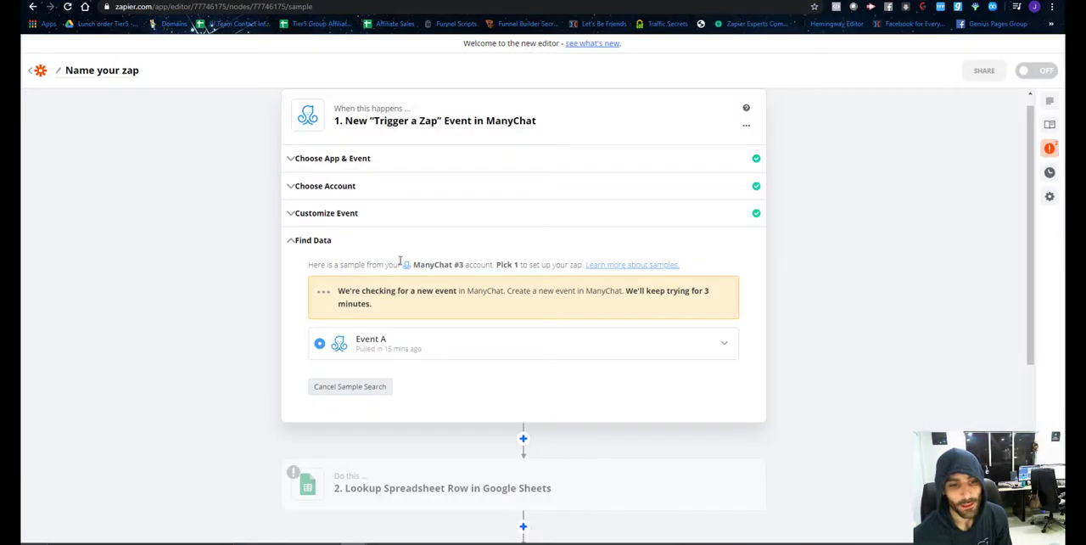
{"action": "left_click", "coordinate": [728, 344]}
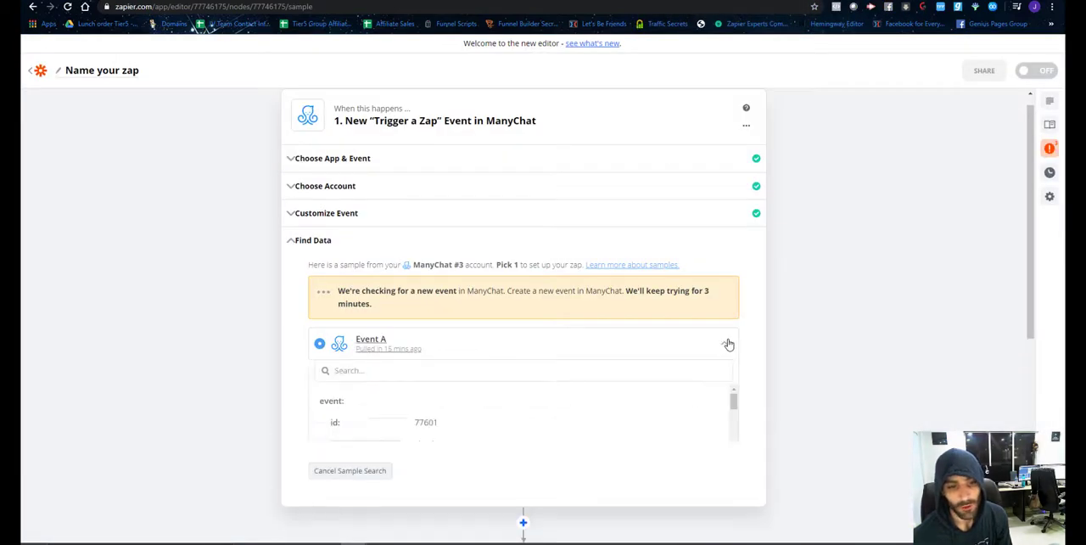
{"action": "scroll", "coordinate": [577, 404], "scroll_direction": "down", "scroll_amount": 5}
{"action": "scroll", "coordinate": [581, 401], "scroll_direction": "down", "scroll_amount": 10}
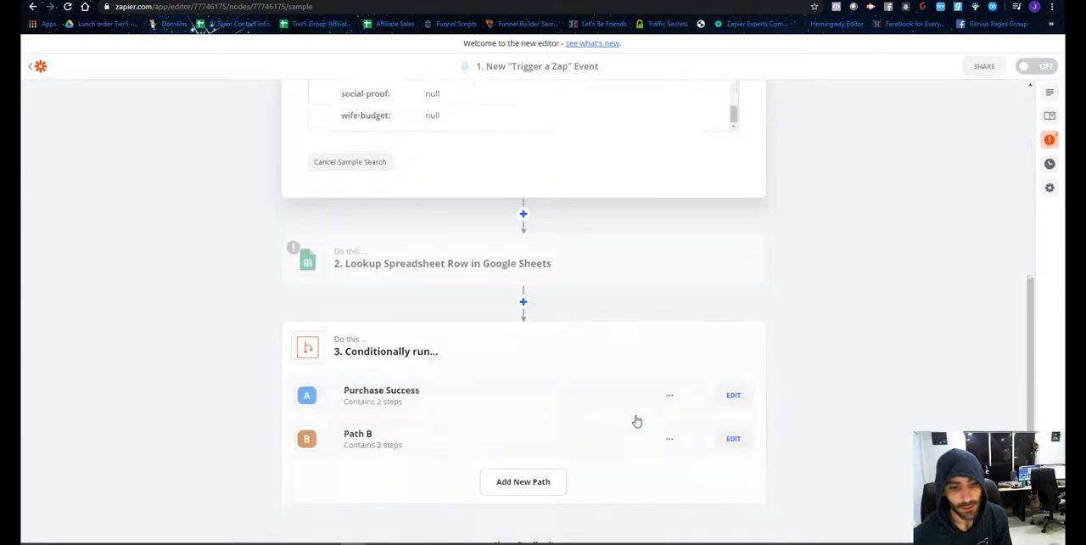
{"action": "scroll", "coordinate": [565, 335], "scroll_direction": "up", "scroll_amount": 5}
{"action": "scroll", "coordinate": [560, 268], "scroll_direction": "up", "scroll_amount": 10}
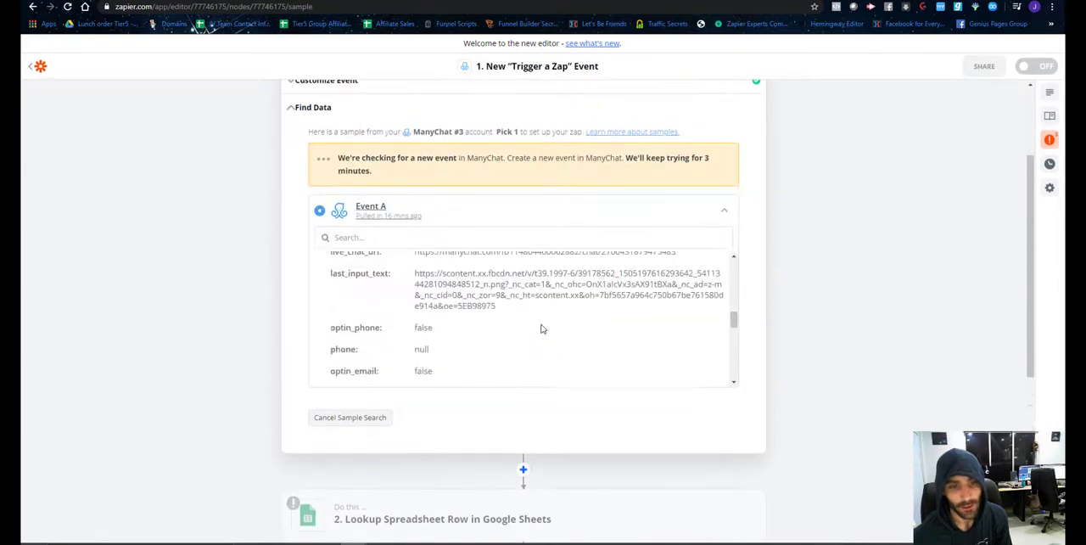
{"action": "scroll", "coordinate": [442, 241], "scroll_direction": "up", "scroll_amount": 3}
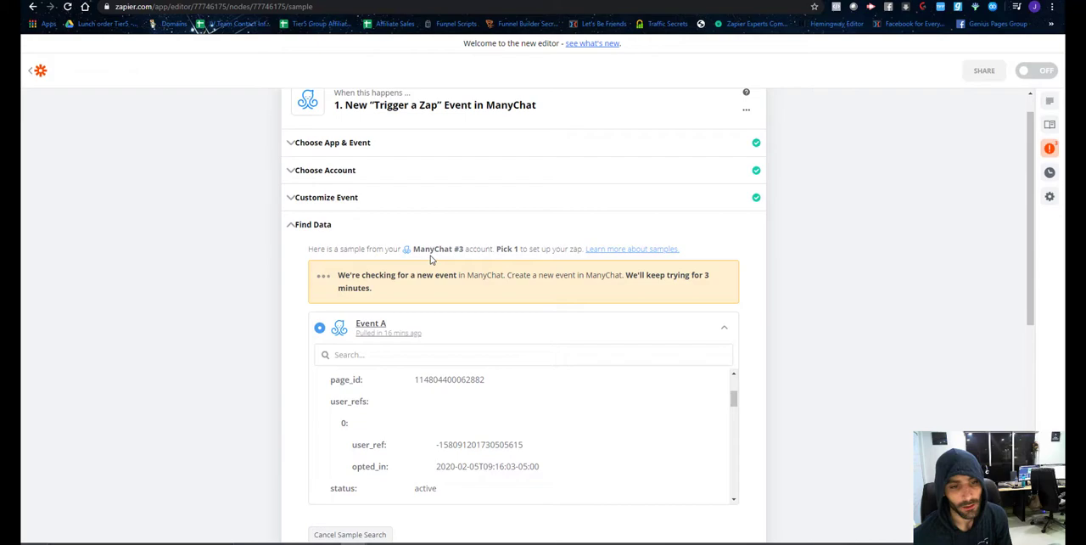
{"action": "left_click", "coordinate": [724, 329]}
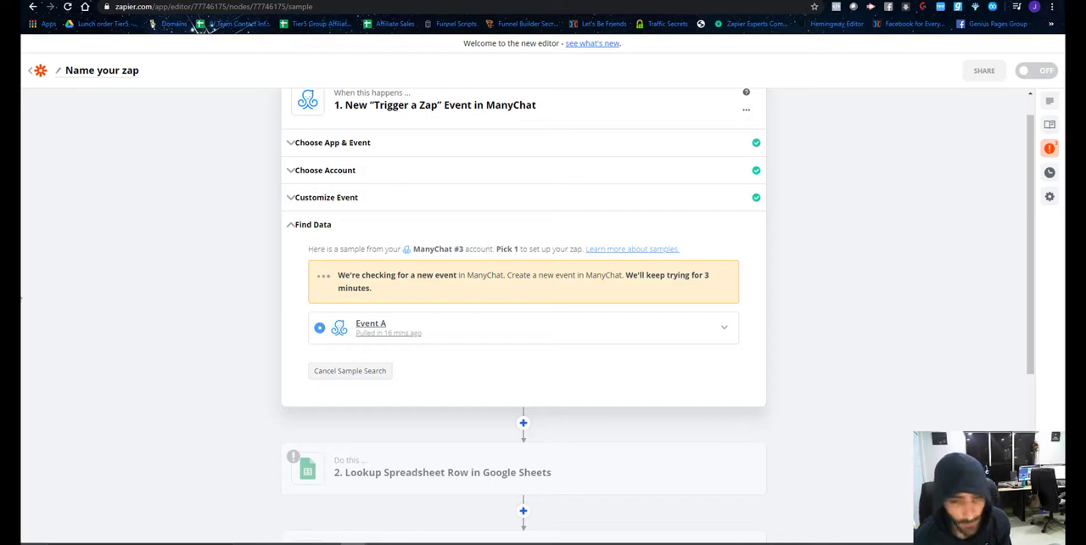
{"action": "scroll", "coordinate": [428, 370], "scroll_direction": "up", "scroll_amount": 1}
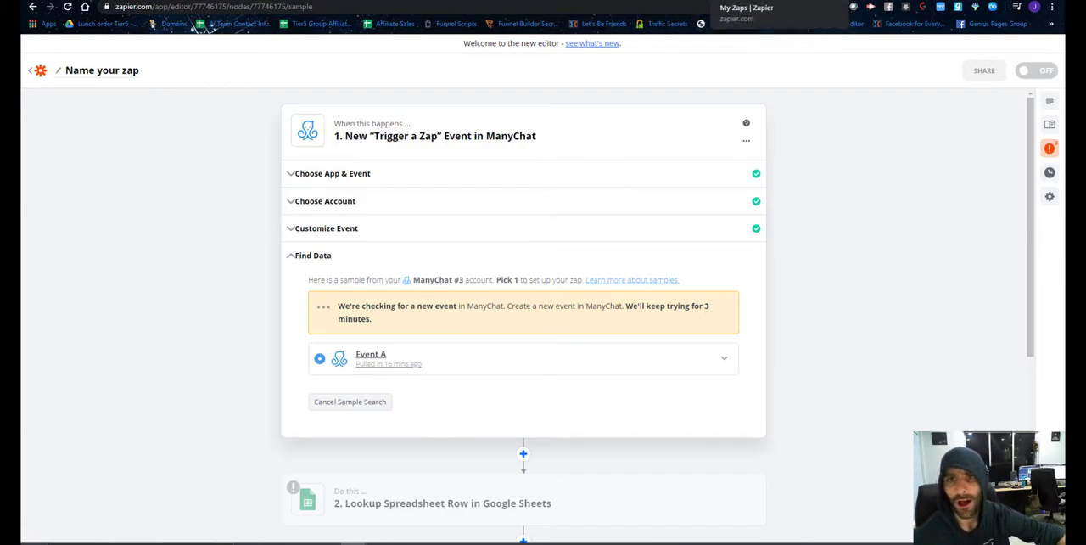
In ManyChat's $7 Checkout Checkbox flow, make the email question message continue to another step and connect it to a new Actions step.
{"action": "left_click", "coordinate": [514, 1]}
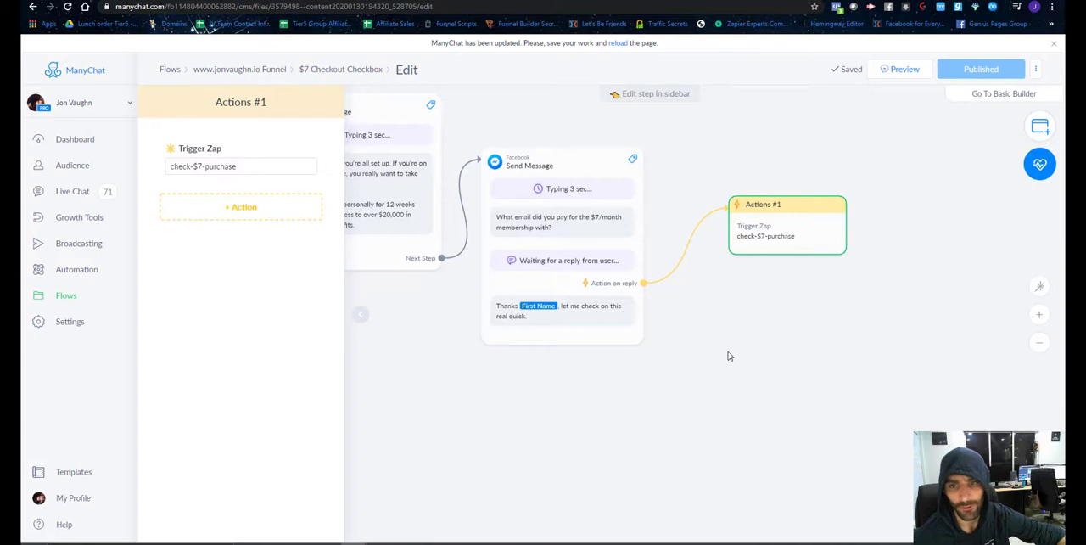
{"action": "left_click", "coordinate": [709, 408]}
{"action": "left_click", "coordinate": [558, 334]}
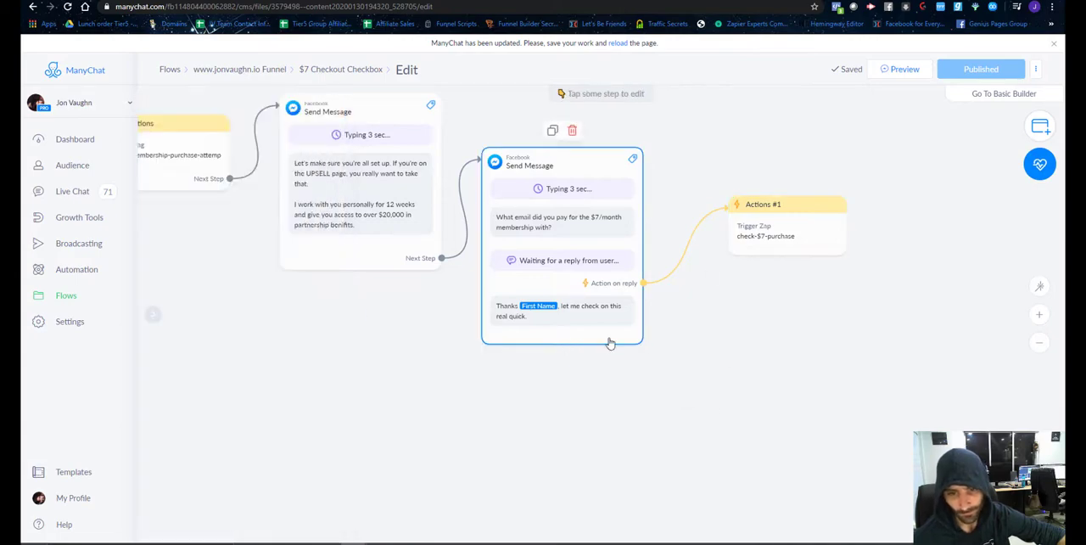
{"action": "scroll", "coordinate": [216, 425], "scroll_direction": "down", "scroll_amount": 3}
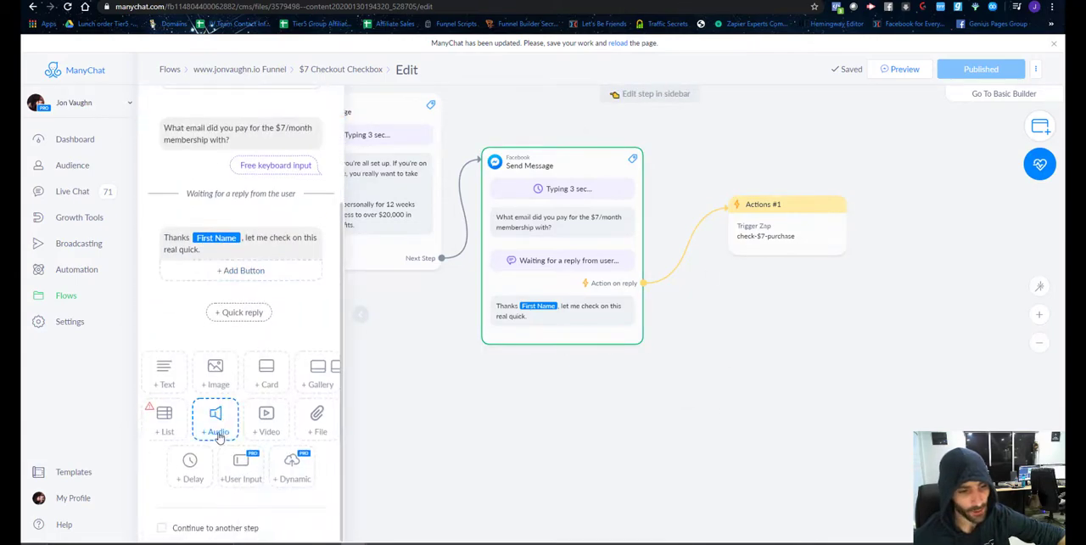
{"action": "left_click", "coordinate": [162, 528]}
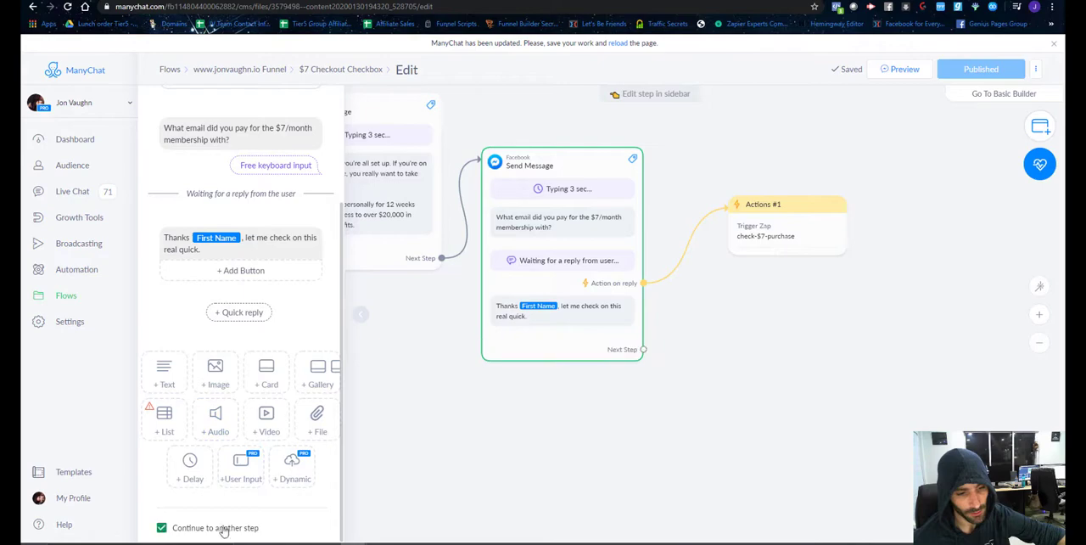
{"action": "left_click", "coordinate": [643, 349]}
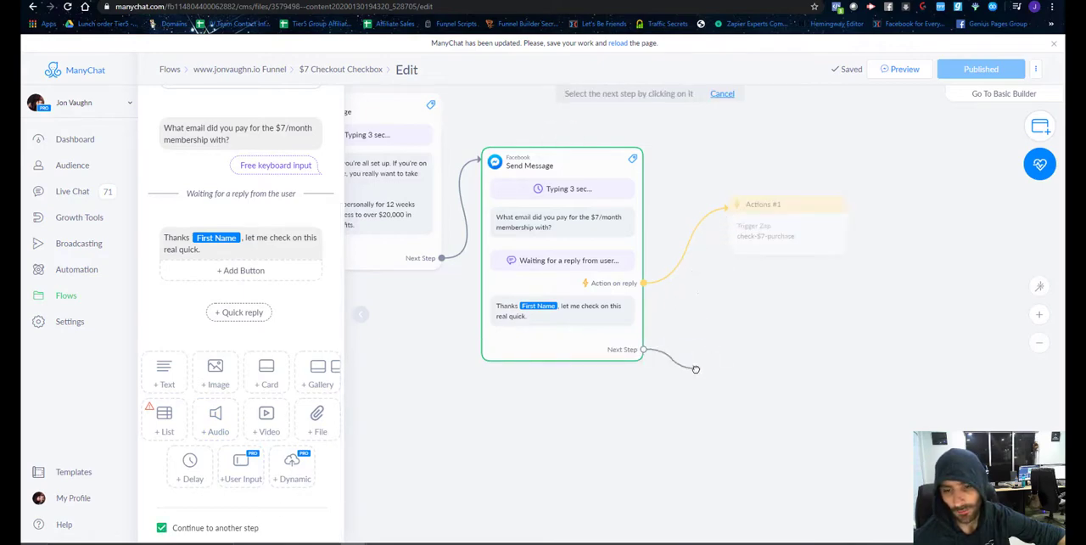
{"action": "left_click", "coordinate": [717, 348]}
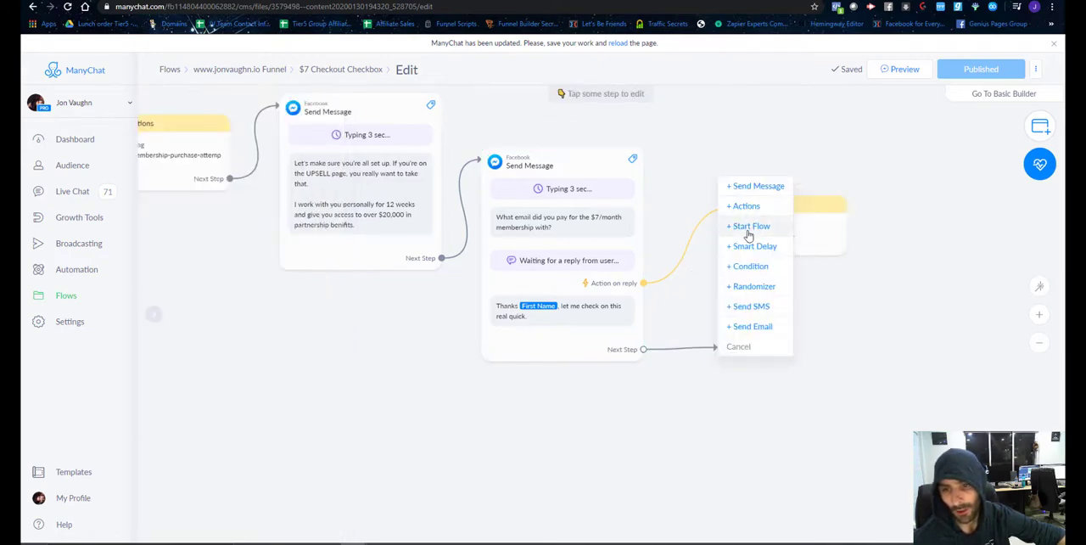
{"action": "left_click", "coordinate": [747, 206]}
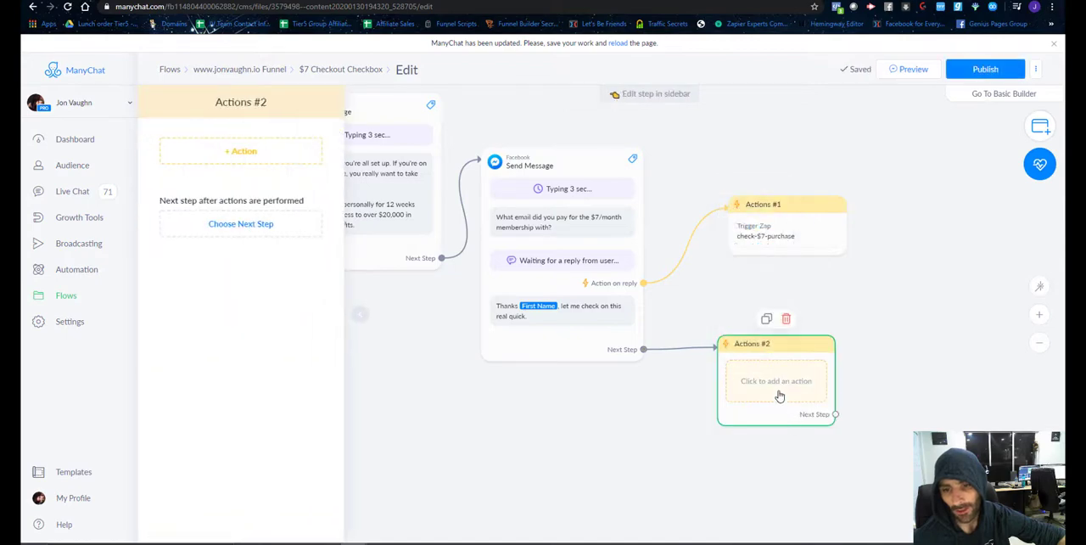
Add a Trigger Zap action with the check-$7-purchase event to the new Actions step and publish the flow.
{"action": "left_click", "coordinate": [199, 154]}
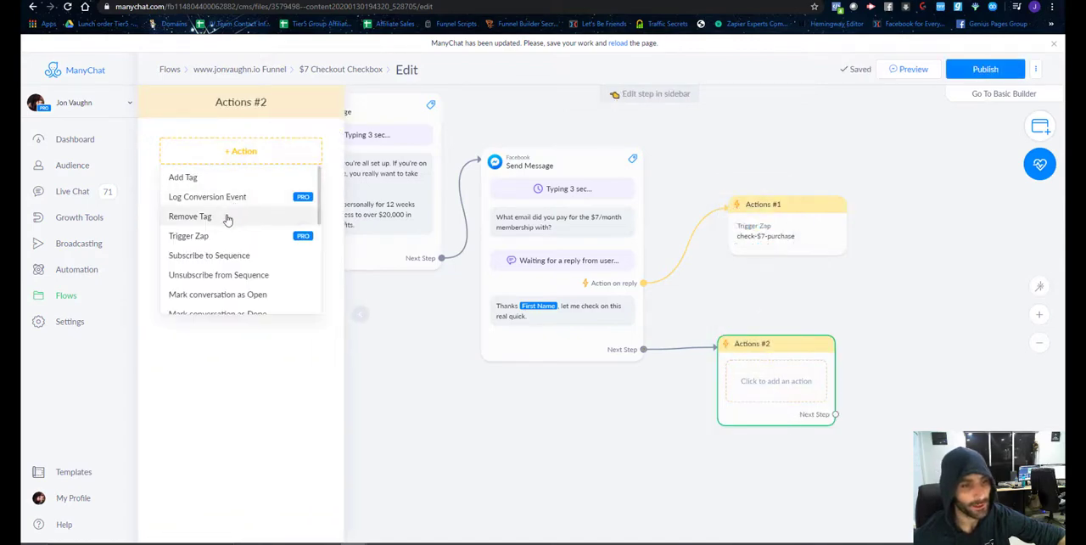
{"action": "left_click", "coordinate": [221, 237]}
{"action": "left_click", "coordinate": [251, 168]}
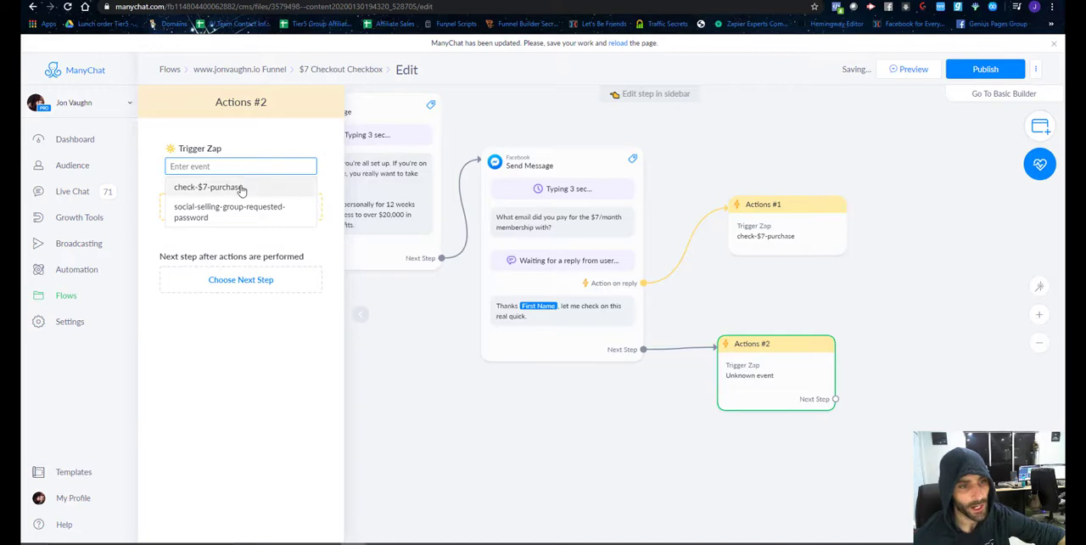
{"action": "left_click", "coordinate": [243, 187]}
{"action": "left_click", "coordinate": [984, 69]}
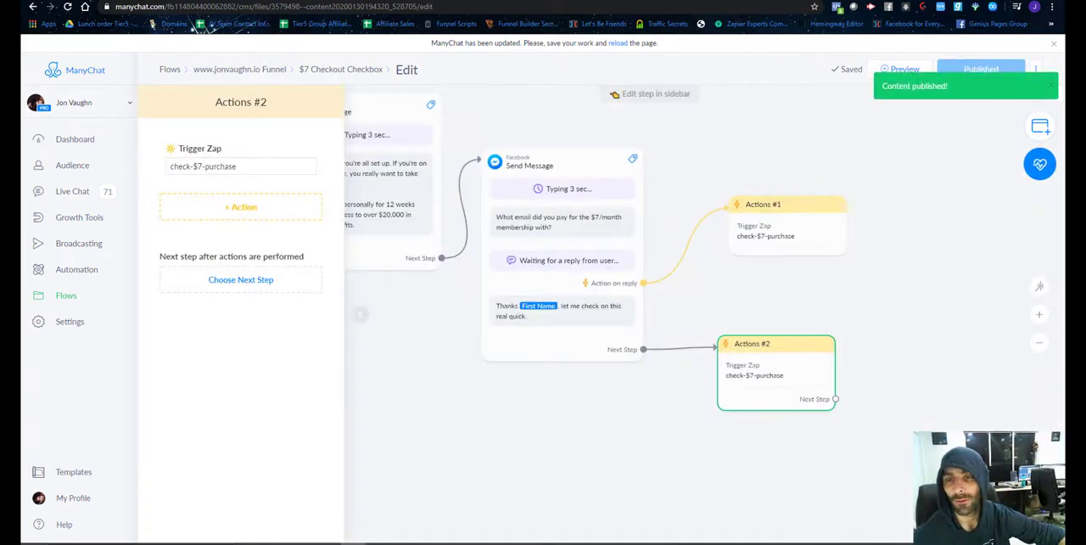
Return to the Let's Be Friends checkout page, submit the order again, and request the bonus in the Facebook chat.
{"action": "left_click", "coordinate": [902, 1]}
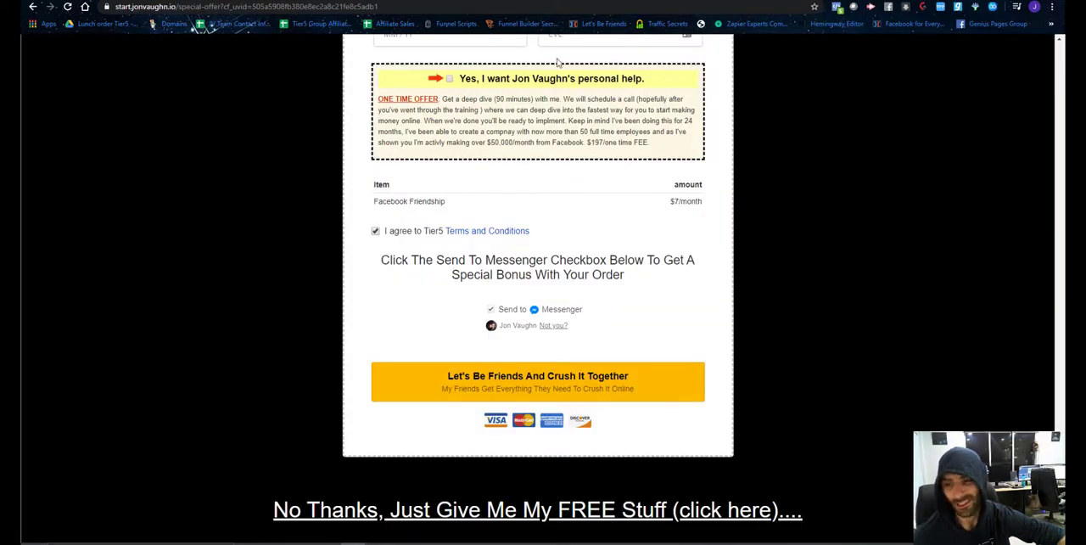
{"action": "left_click", "coordinate": [577, 1]}
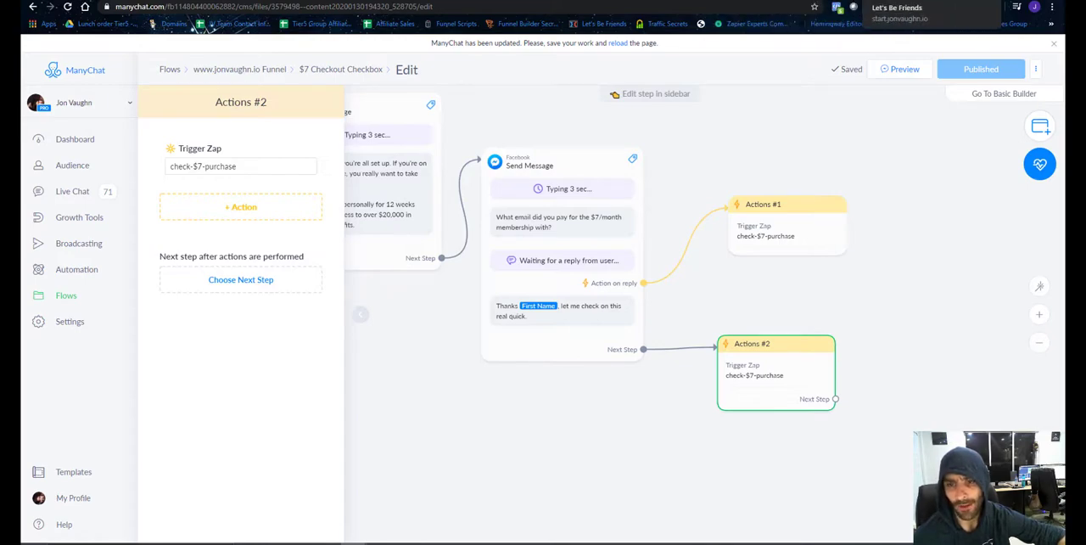
{"action": "left_click", "coordinate": [891, 0]}
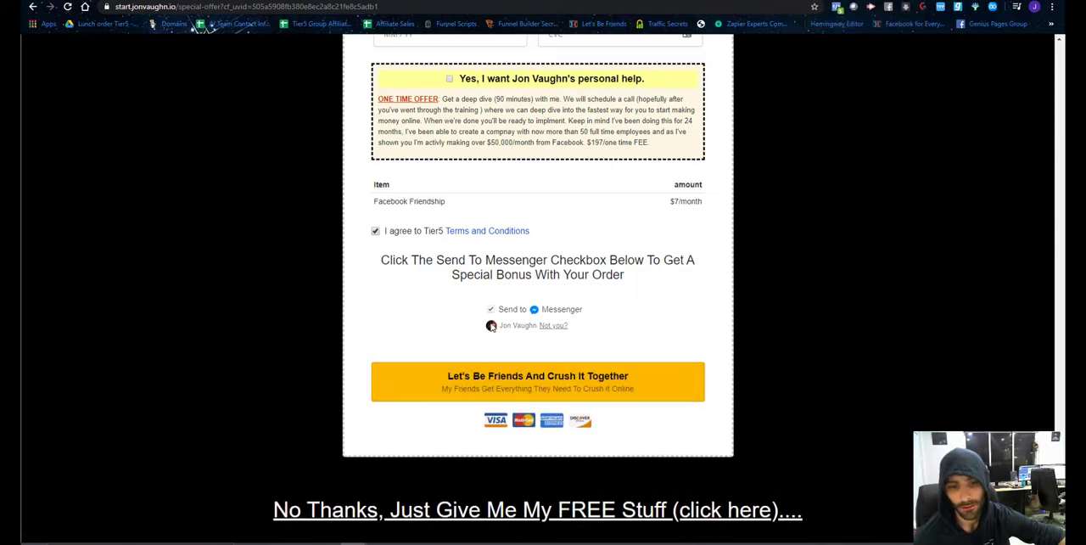
{"action": "left_click", "coordinate": [808, 2]}
{"action": "left_click", "coordinate": [809, 369]}
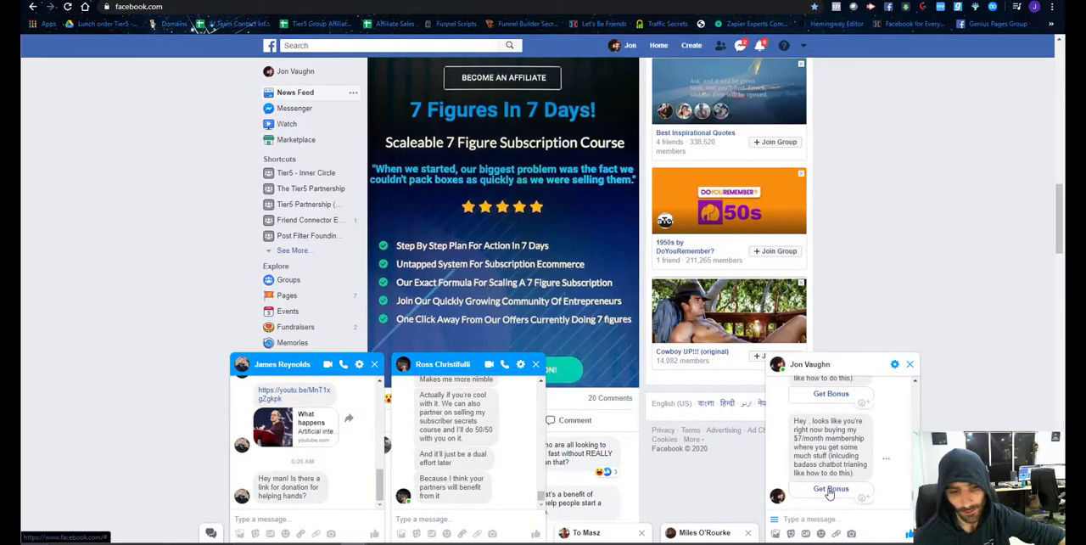
{"action": "left_click", "coordinate": [829, 491]}
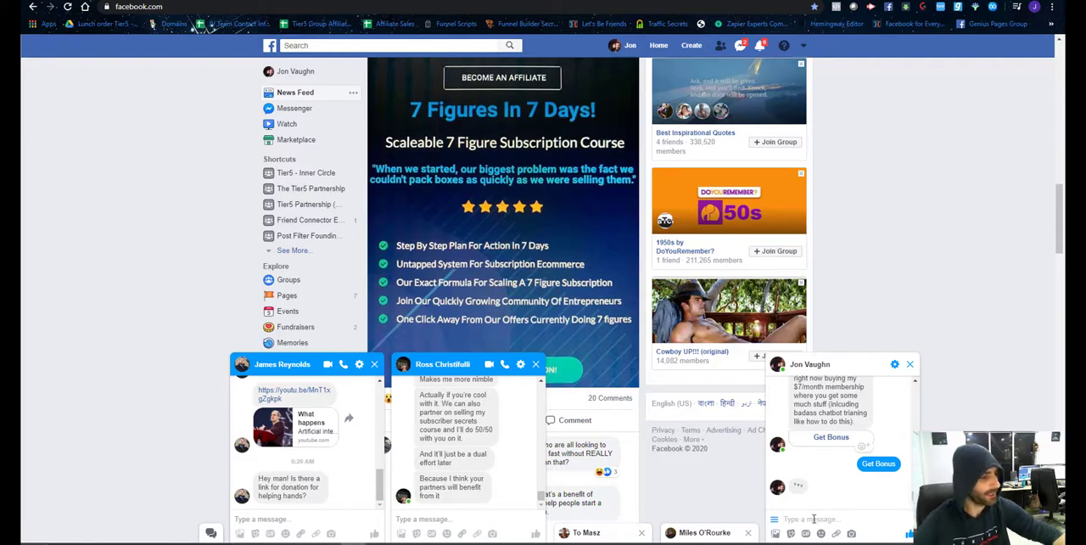
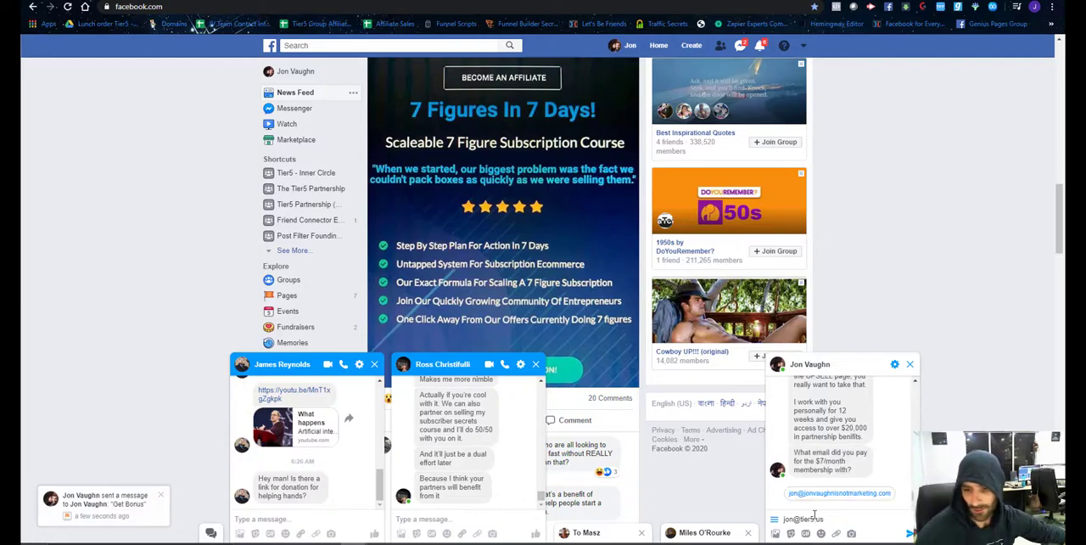
Answer the chatbot's question about the $7/month membership by sending the buyer's email address in the Facebook chat.
{"action": "key", "text": "Return"}
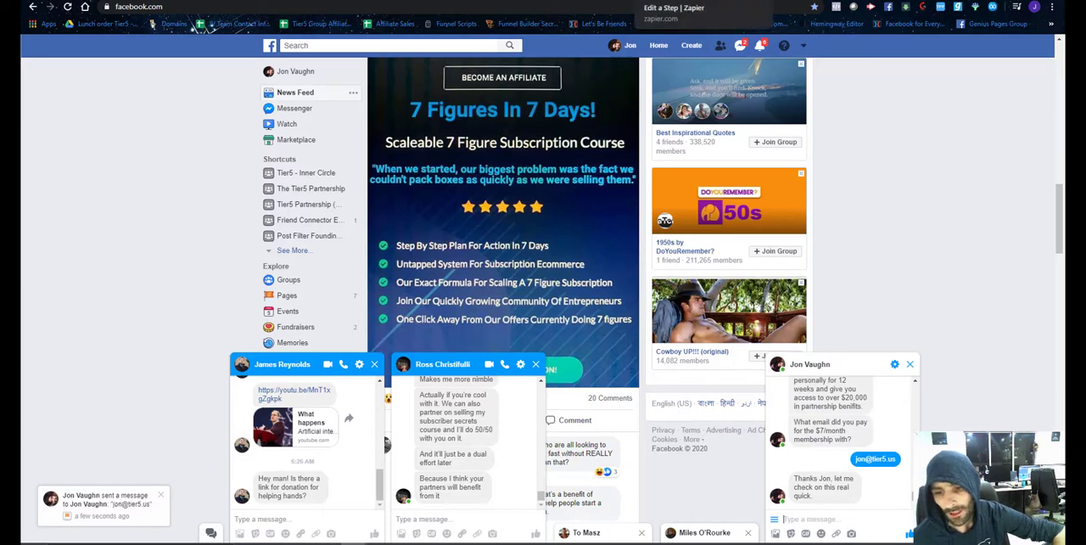
Switch to Zapier, cancel the running sample search, and start a new one for the ManyChat trigger.
{"action": "left_click", "coordinate": [665, 1]}
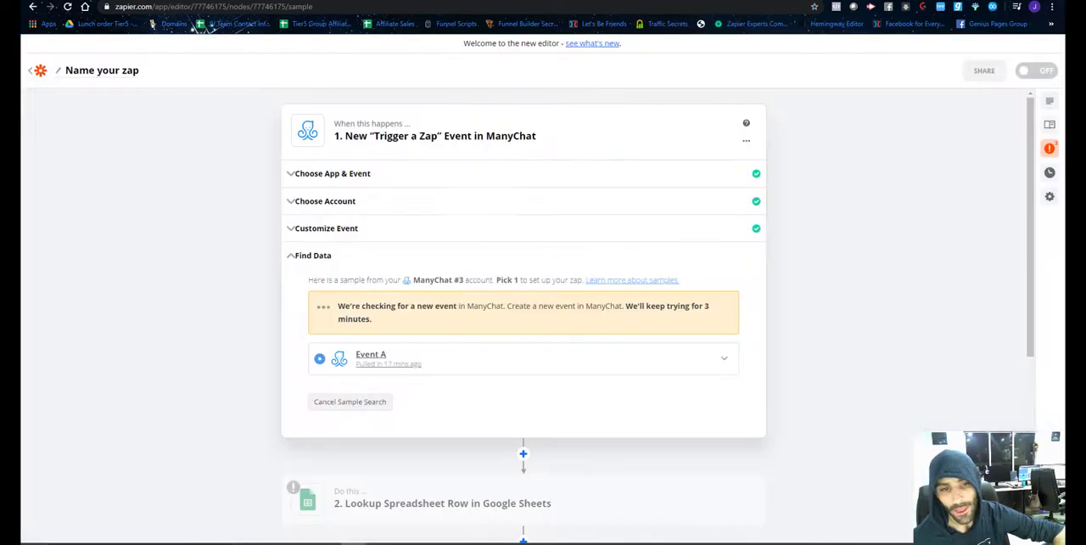
{"action": "left_click", "coordinate": [340, 404]}
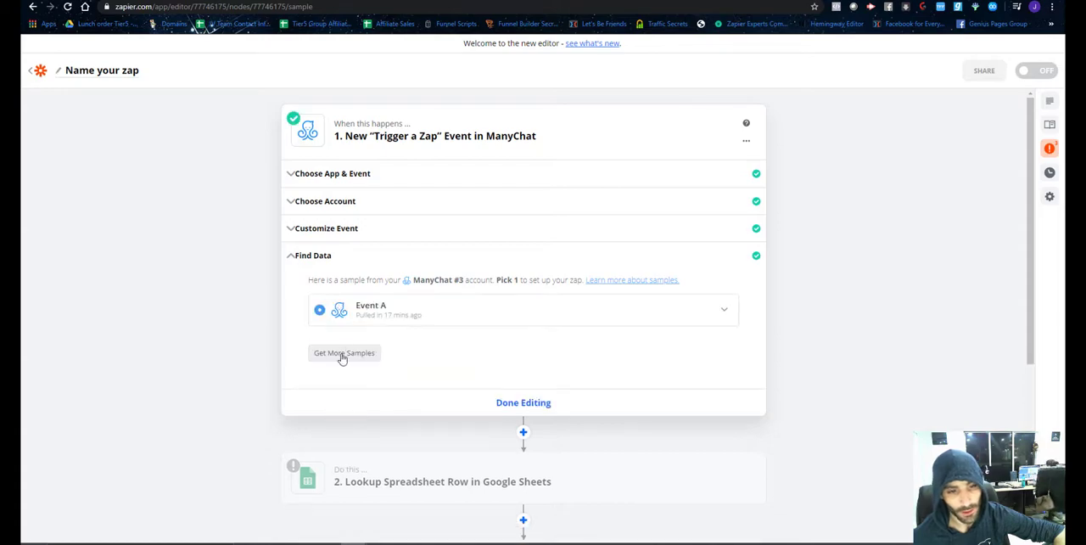
{"action": "left_click", "coordinate": [342, 355]}
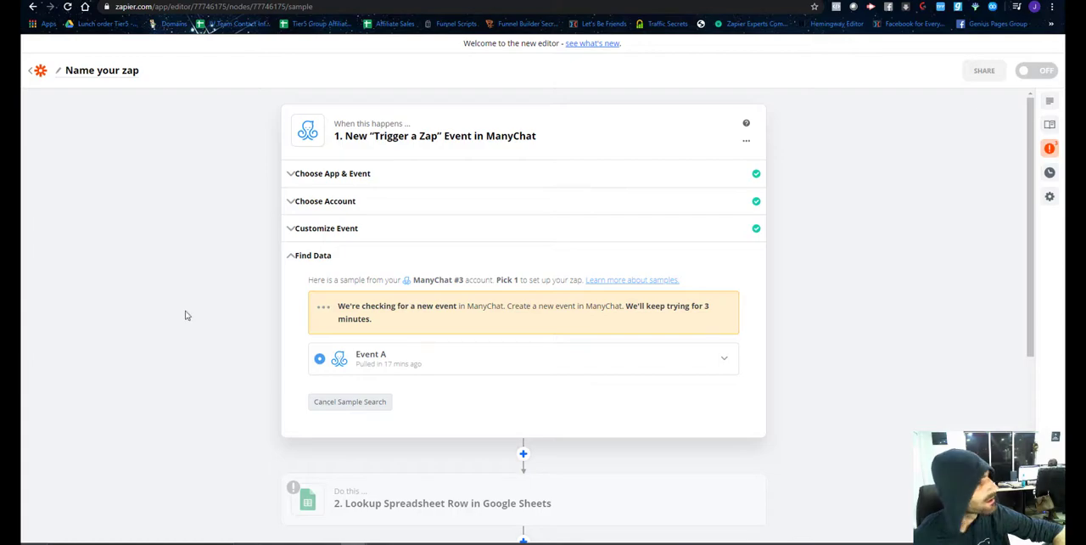
{"action": "scroll", "coordinate": [459, 303], "scroll_direction": "down", "scroll_amount": 3}
{"action": "scroll", "coordinate": [429, 304], "scroll_direction": "up", "scroll_amount": 3}
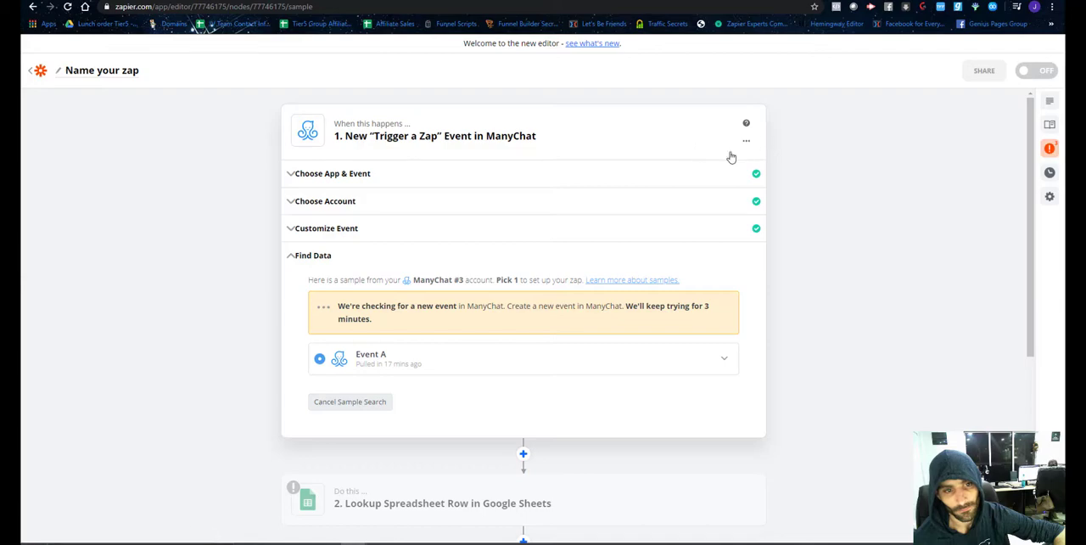
Reset the trigger step by switching its app to Papyrs and back to ManyChat.
{"action": "left_click", "coordinate": [416, 181]}
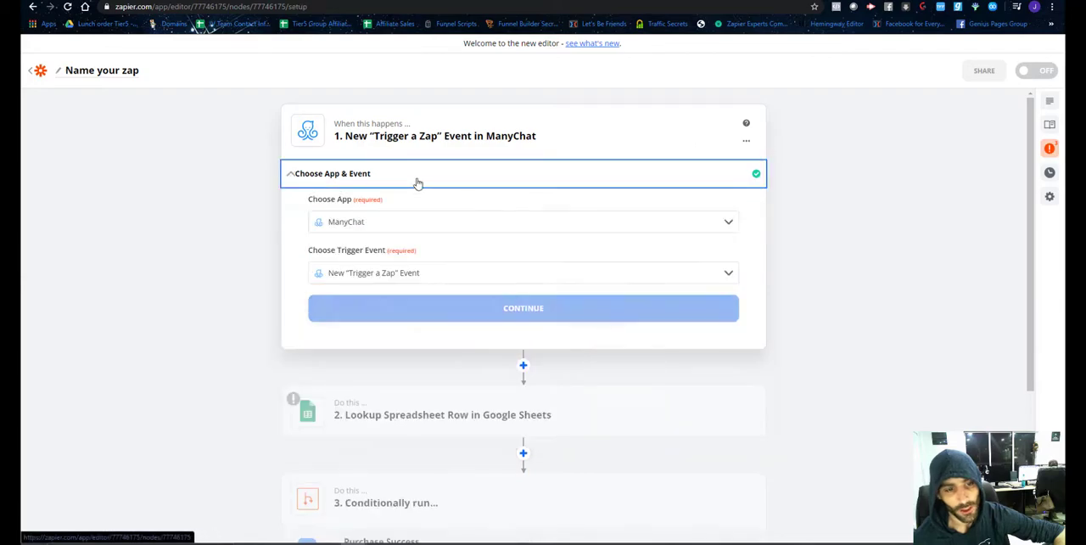
{"action": "left_click", "coordinate": [346, 221]}
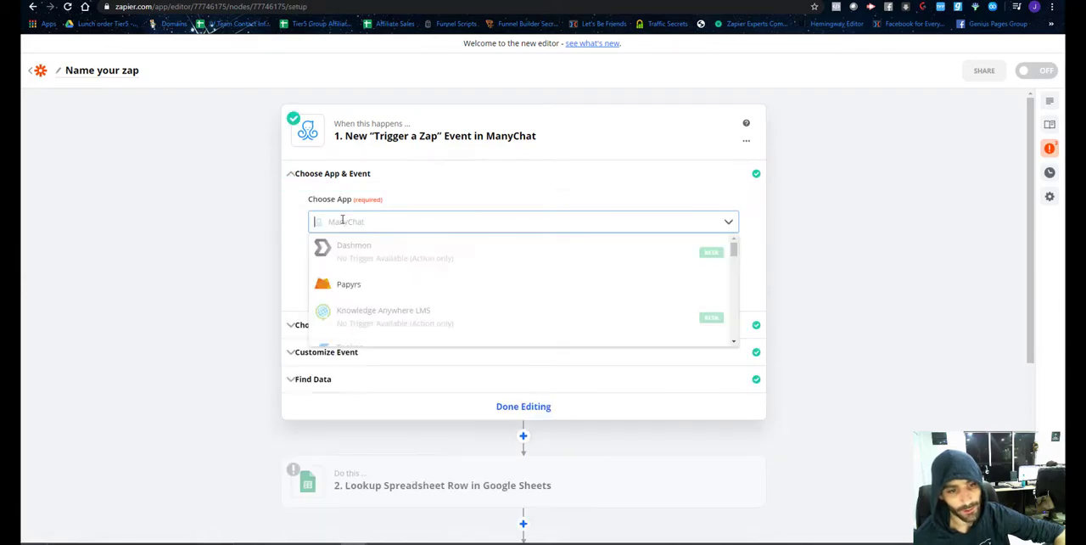
{"action": "left_click", "coordinate": [357, 285]}
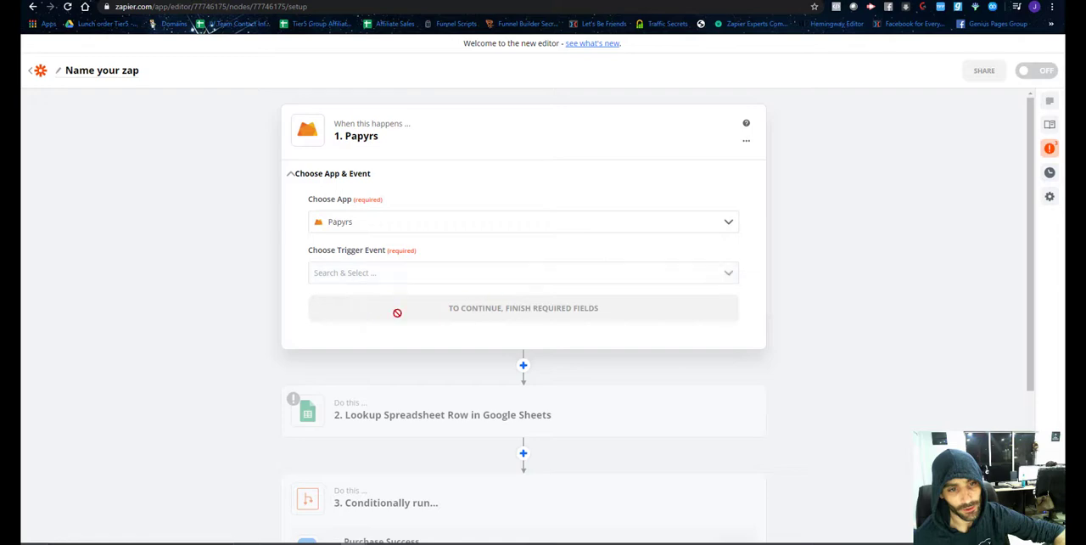
{"action": "left_click", "coordinate": [497, 222]}
{"action": "type", "text": "many"}
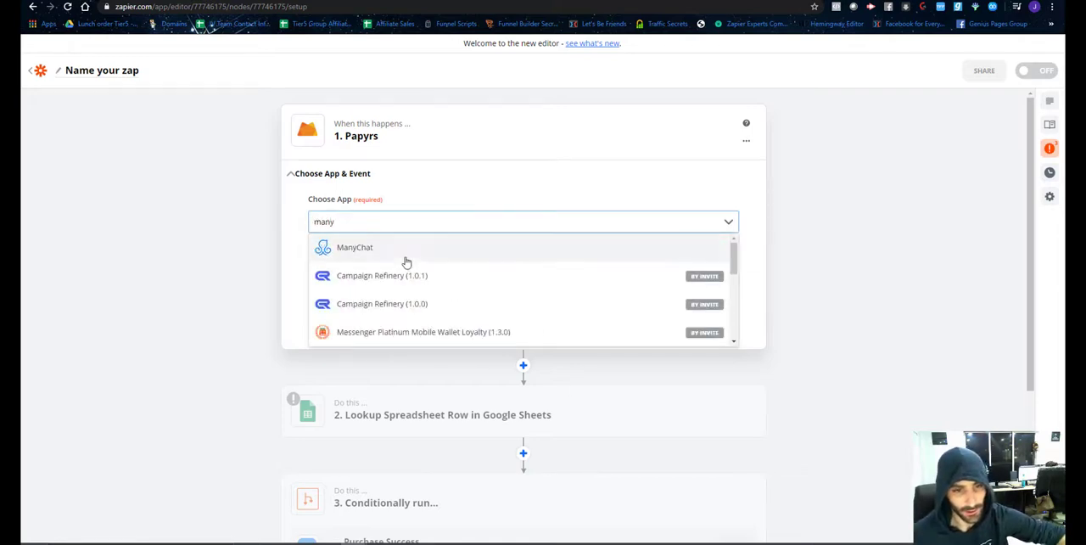
{"action": "left_click", "coordinate": [405, 260]}
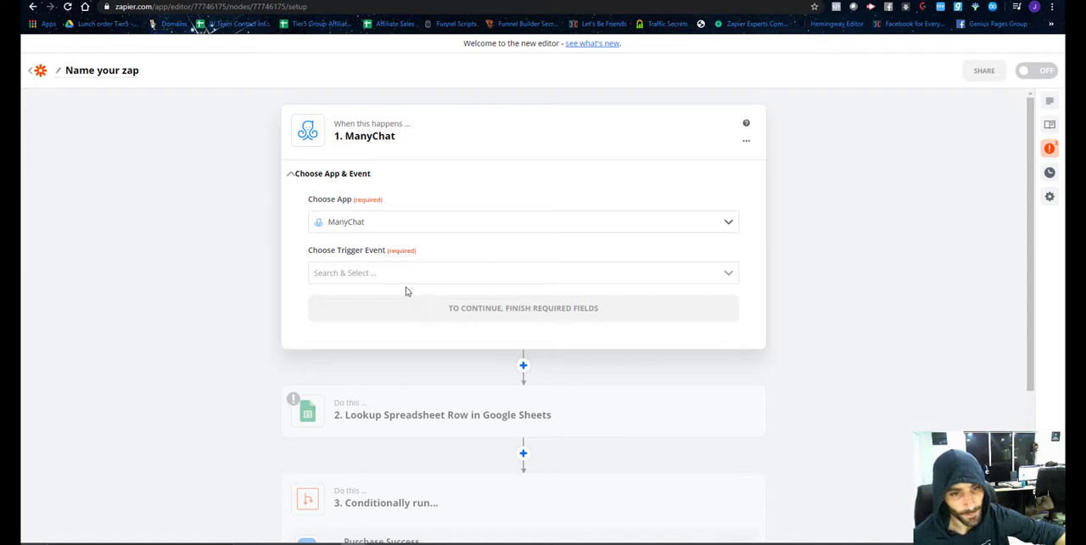
Set the trigger event to New "Trigger a Zap" Event and continue to the account selection.
{"action": "left_click", "coordinate": [406, 274]}
{"action": "scroll", "coordinate": [402, 351], "scroll_direction": "down", "scroll_amount": 3}
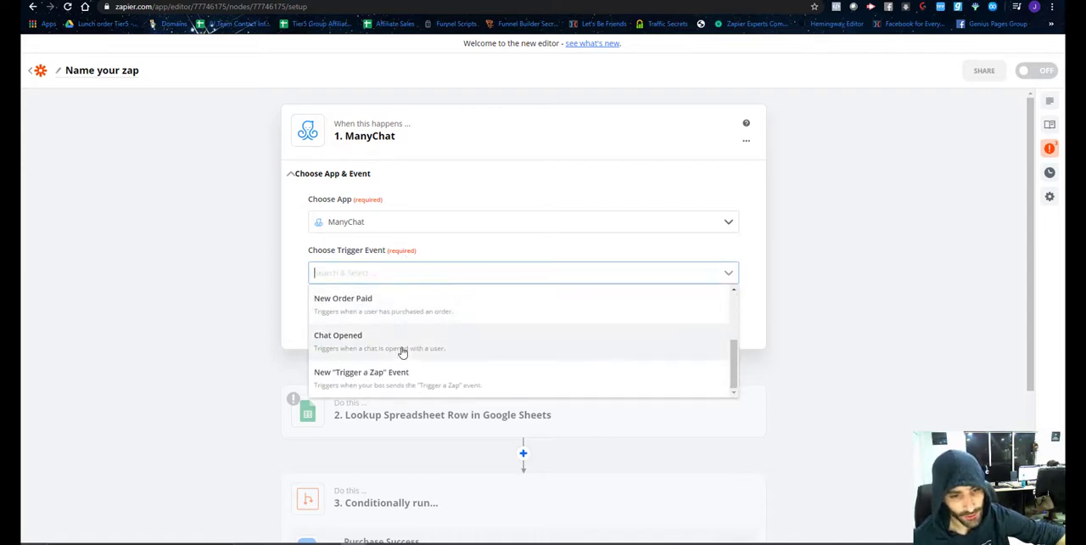
{"action": "left_click", "coordinate": [414, 388]}
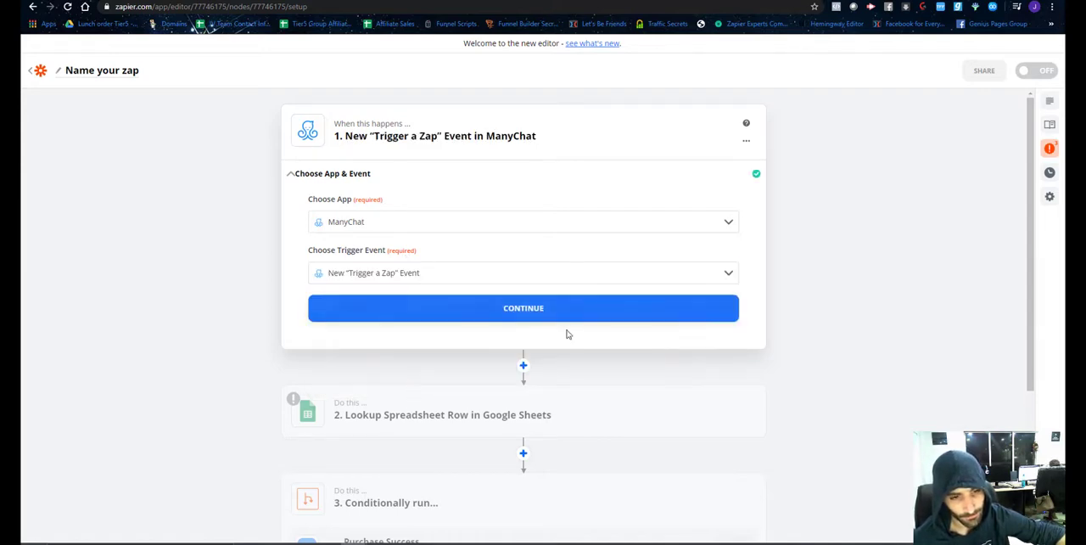
{"action": "left_click", "coordinate": [485, 315]}
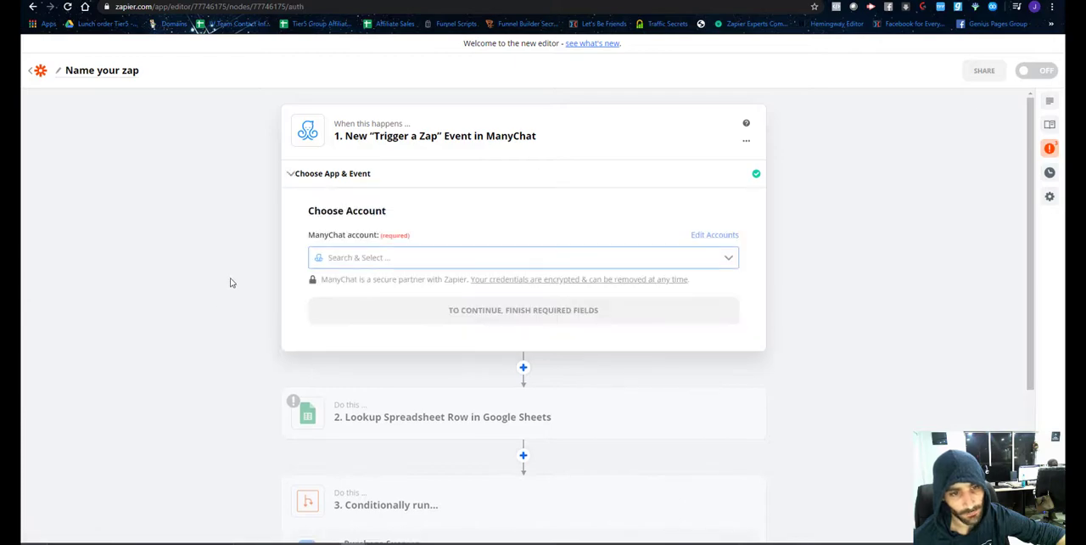
Select ManyChat #3 as the trigger's ManyChat account and continue to the event customization.
{"action": "left_click", "coordinate": [453, 263]}
{"action": "scroll", "coordinate": [427, 317], "scroll_direction": "down", "scroll_amount": 6}
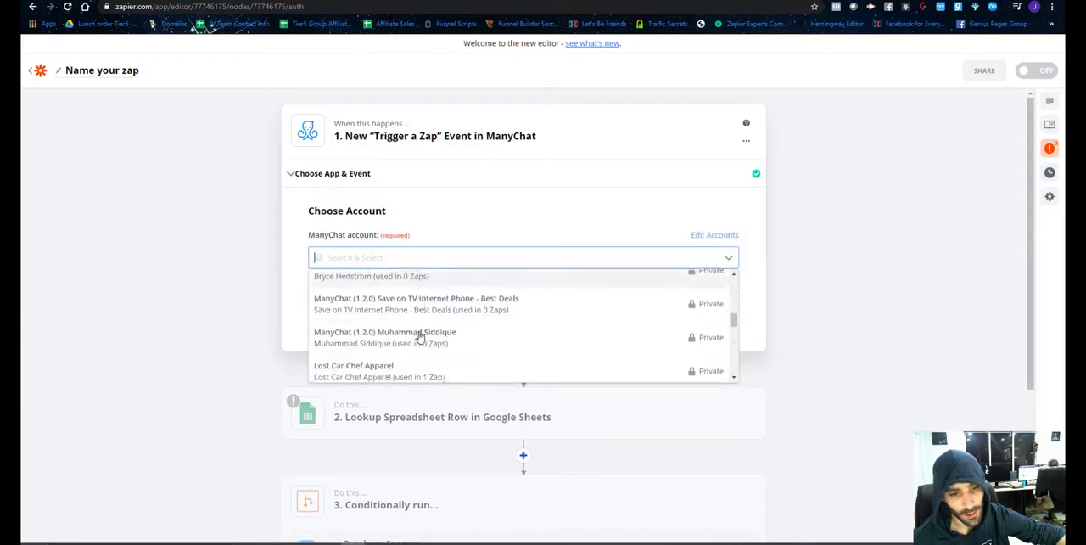
{"action": "scroll", "coordinate": [420, 337], "scroll_direction": "down", "scroll_amount": 5}
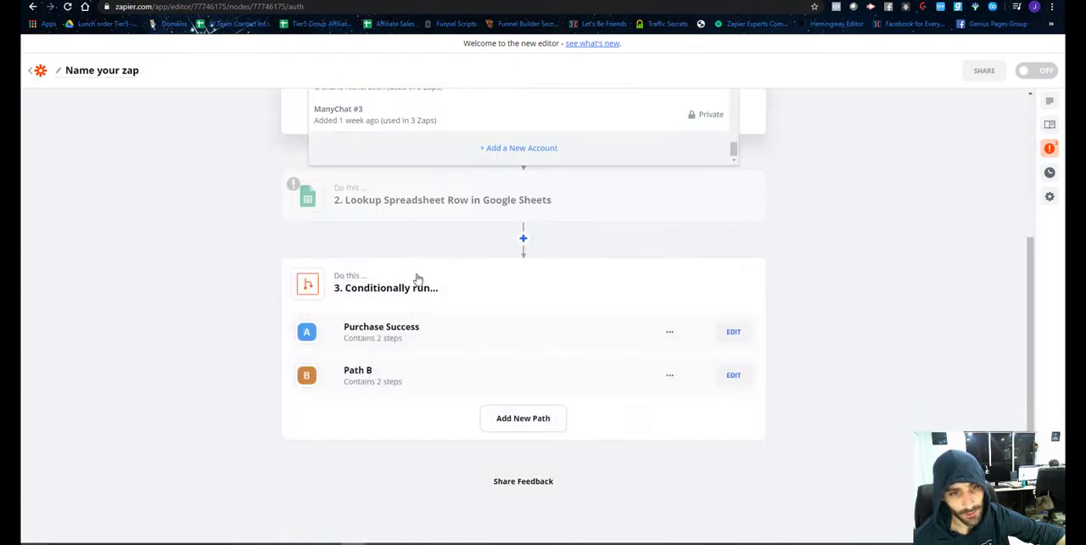
{"action": "scroll", "coordinate": [416, 278], "scroll_direction": "up", "scroll_amount": 2}
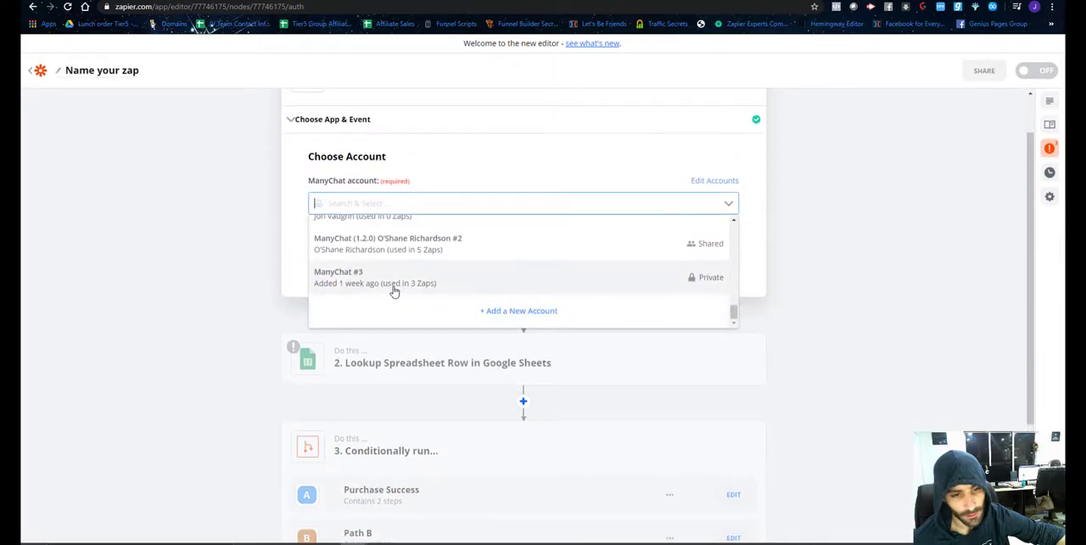
{"action": "left_click", "coordinate": [395, 280]}
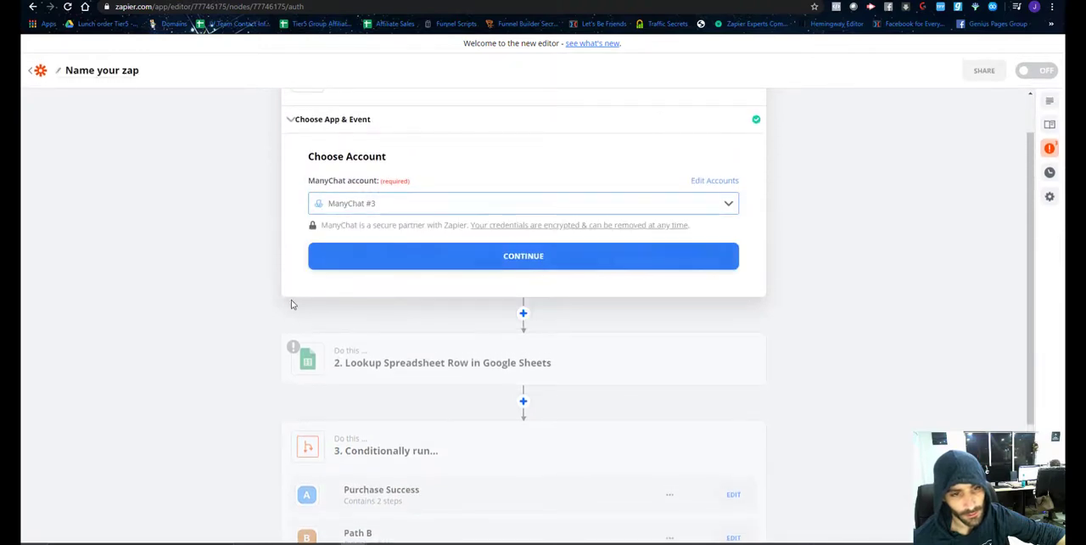
{"action": "left_click", "coordinate": [506, 265]}
Set the ManyChat event to check-$7-purchase and pull in sample data for the trigger.
{"action": "left_click", "coordinate": [417, 230]}
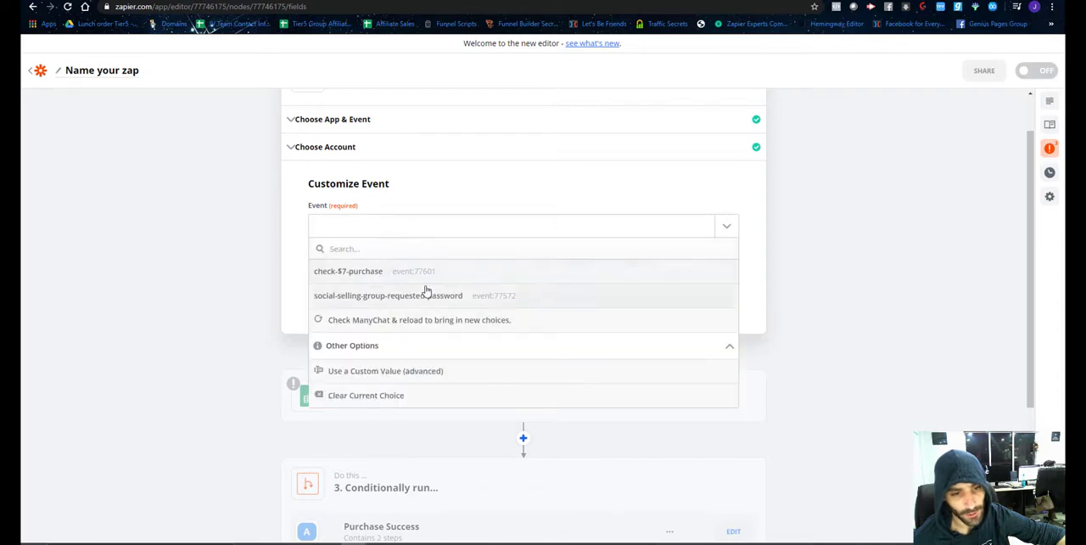
{"action": "left_click", "coordinate": [387, 272]}
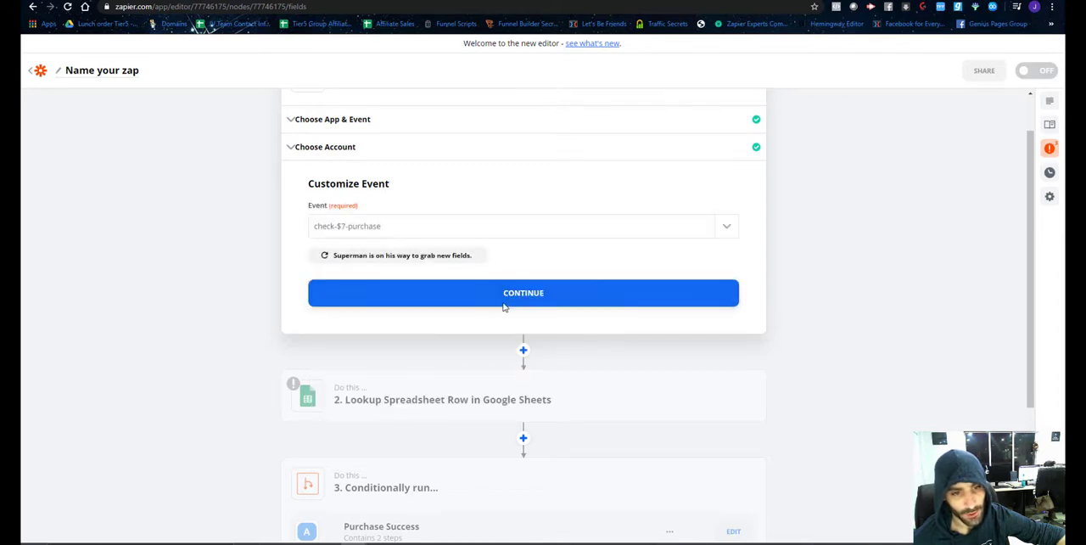
{"action": "left_click", "coordinate": [504, 298]}
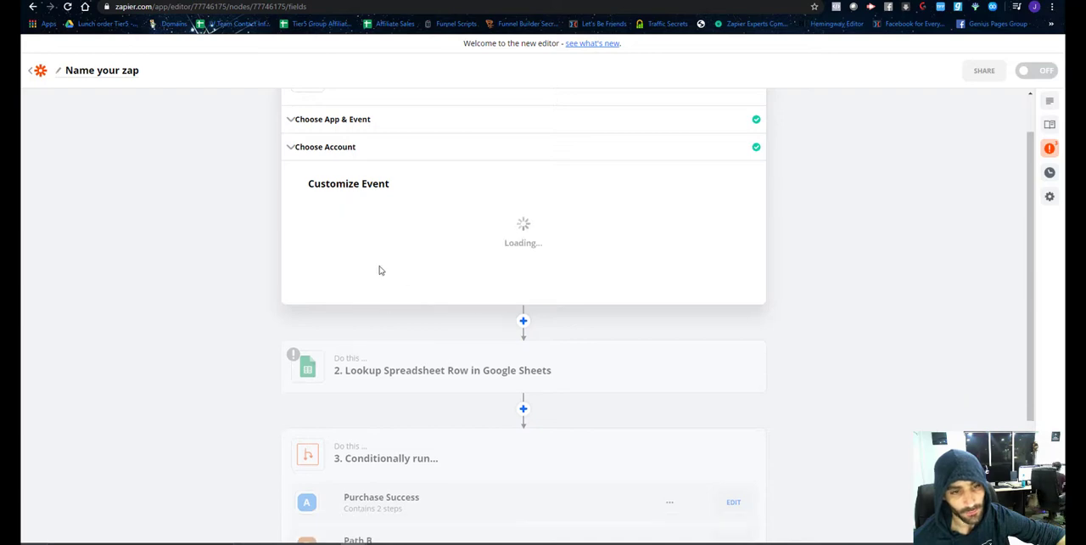
{"action": "left_click", "coordinate": [416, 271]}
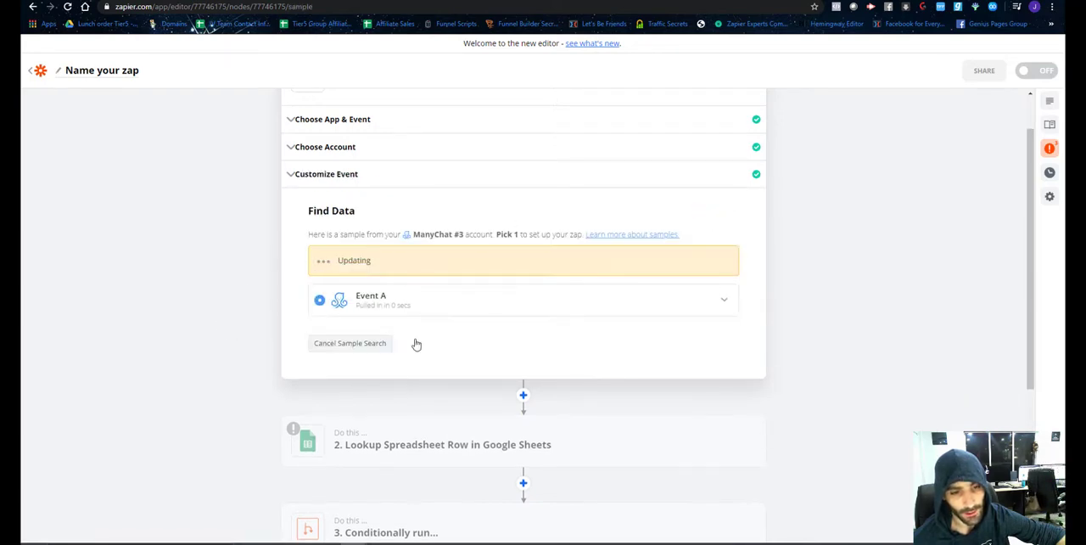
Expand the new Event A sample and examine its contact, email and last input text fields.
{"action": "left_click", "coordinate": [724, 268]}
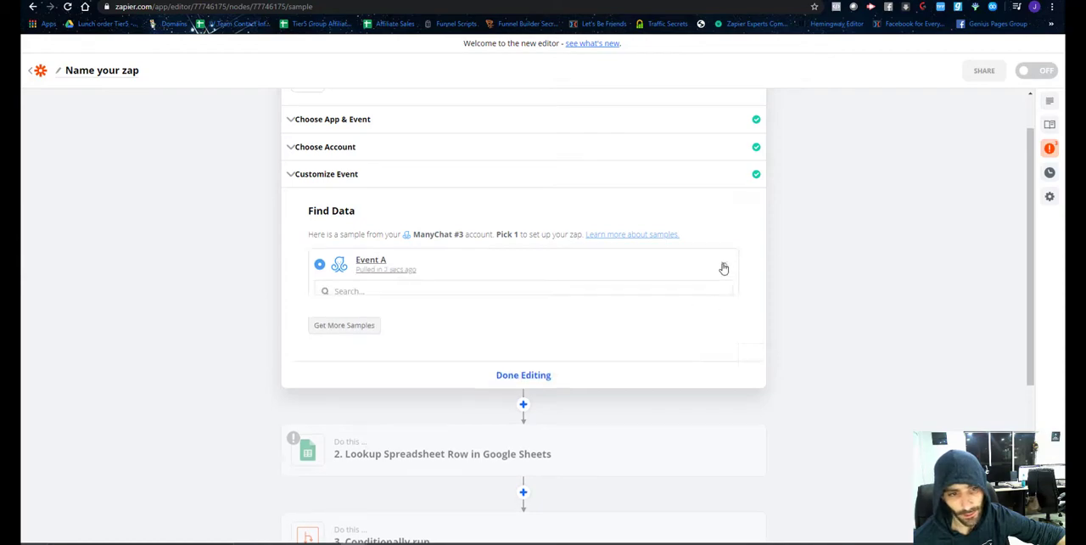
{"action": "scroll", "coordinate": [500, 364], "scroll_direction": "down", "scroll_amount": 6}
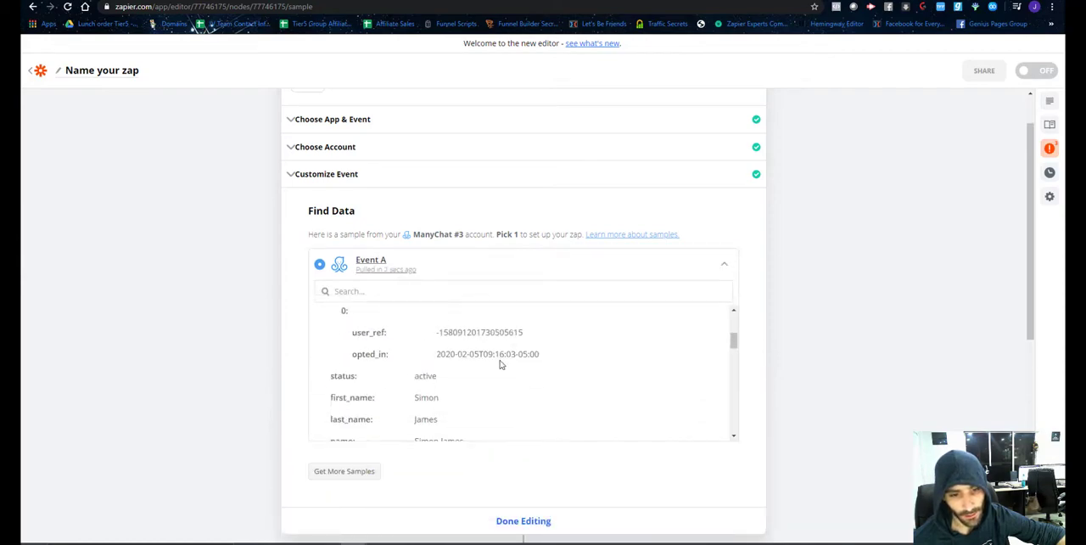
{"action": "scroll", "coordinate": [501, 362], "scroll_direction": "down", "scroll_amount": 15}
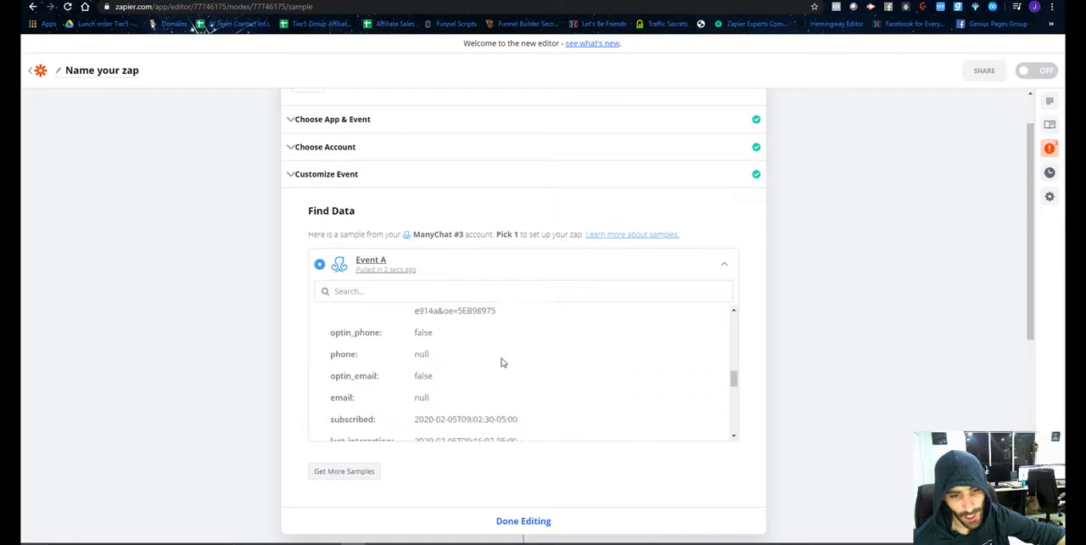
{"action": "scroll", "coordinate": [502, 362], "scroll_direction": "up", "scroll_amount": 10}
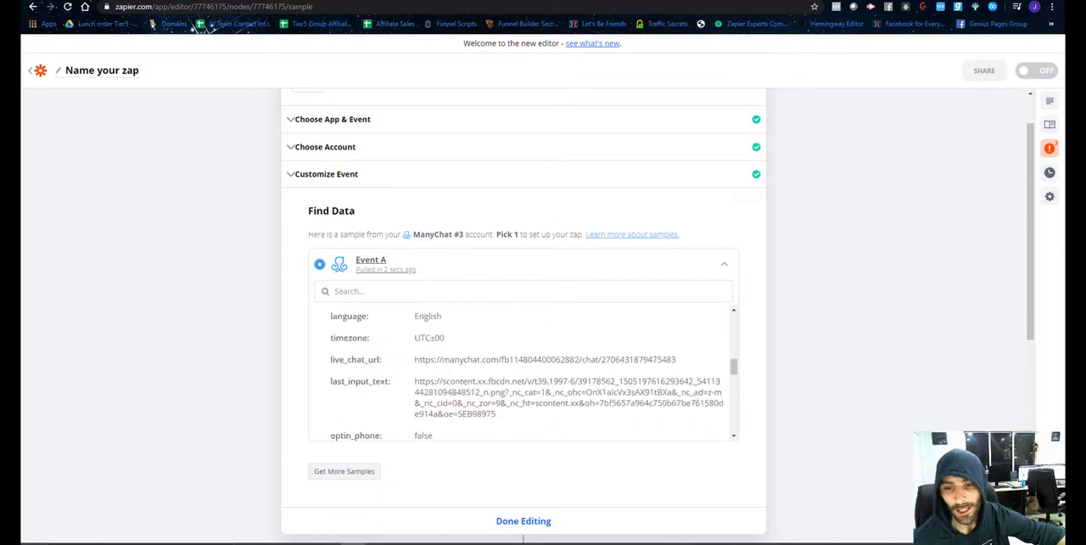
Switch to the ManyChat flow and reposition the Actions #1 and Actions #2 steps closer to the email question message.
{"action": "left_click", "coordinate": [577, 1]}
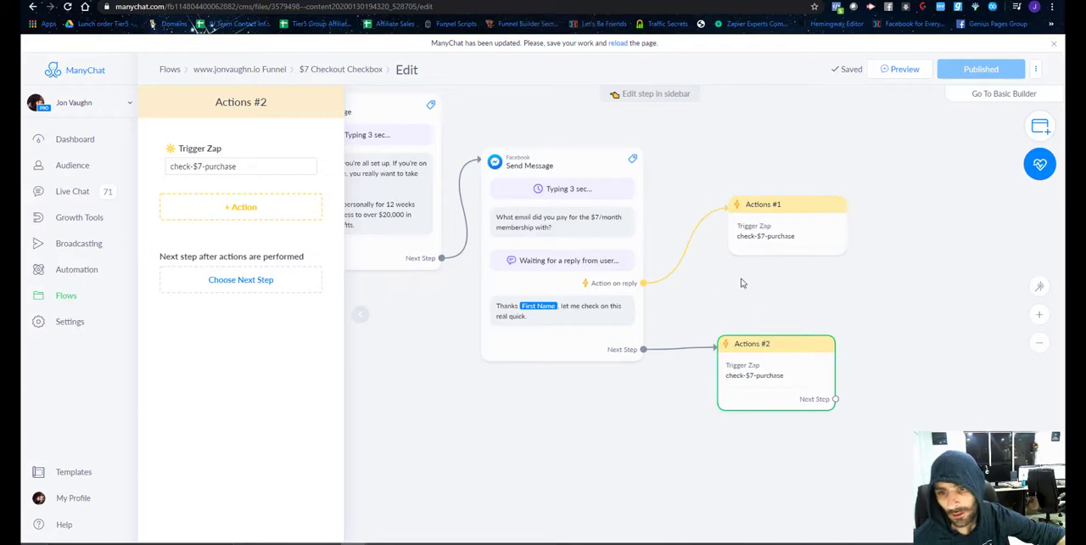
{"action": "scroll", "coordinate": [497, 381], "scroll_direction": "down", "scroll_amount": 3}
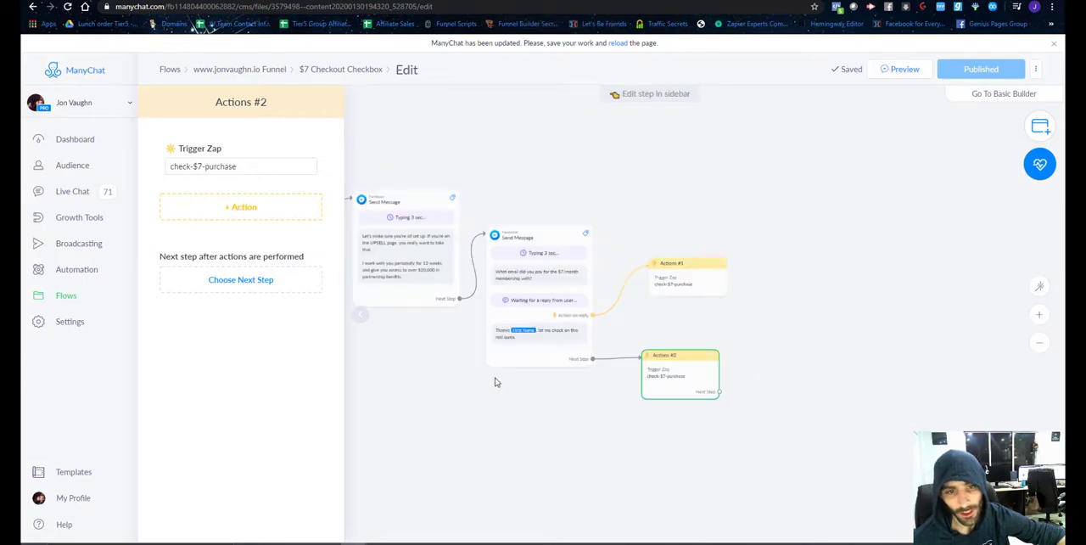
{"action": "left_click_drag", "start_coordinate": [445, 415], "coordinate": [505, 374]}
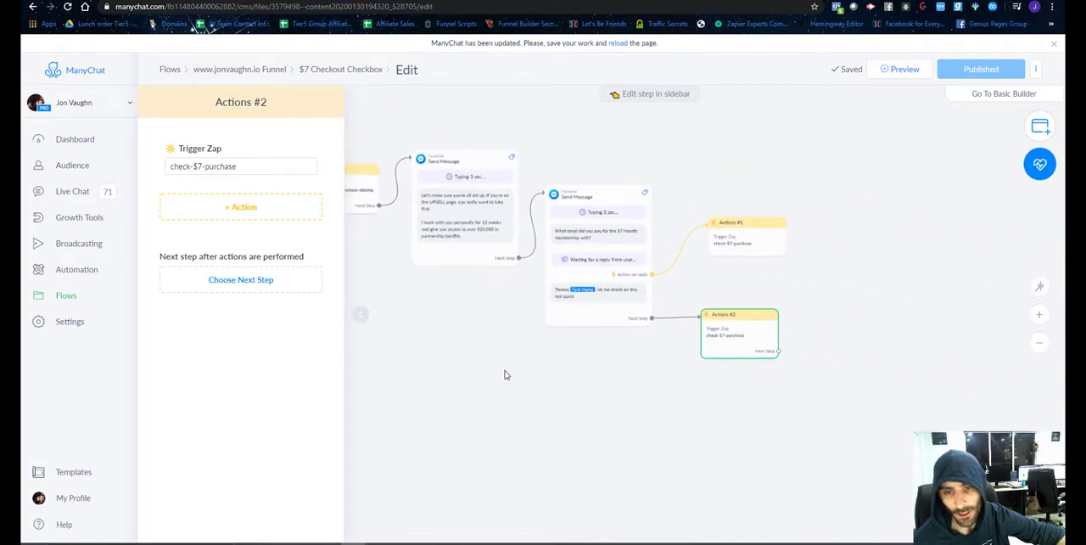
{"action": "mouse_move", "coordinate": [740, 259]}
{"action": "left_mouse_down"}
{"action": "mouse_move", "coordinate": [722, 286]}
{"action": "mouse_move", "coordinate": [727, 274]}
{"action": "left_mouse_up"}
{"action": "left_click_drag", "start_coordinate": [734, 343], "coordinate": [723, 340]}
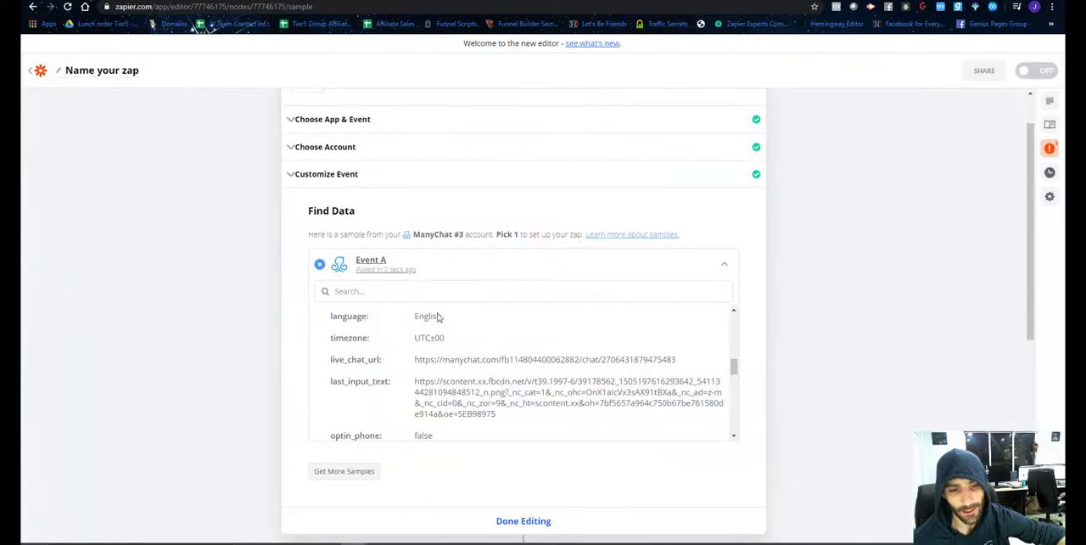
Return to Zapier, finish editing the ManyChat trigger, and open the Lookup Spreadsheet Row step for editing.
{"action": "scroll", "coordinate": [485, 308], "scroll_direction": "down", "scroll_amount": 10}
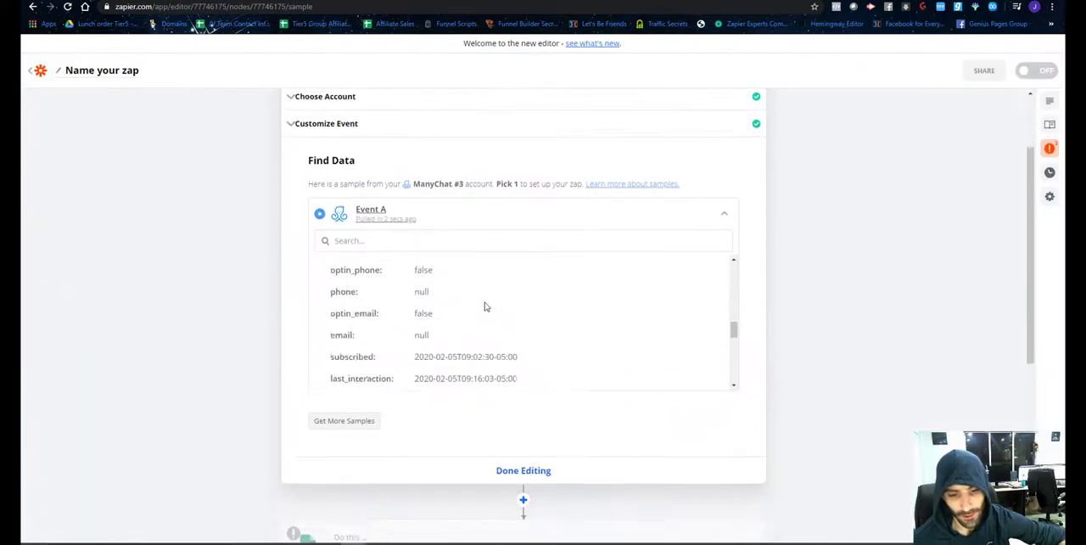
{"action": "scroll", "coordinate": [524, 416], "scroll_direction": "down", "scroll_amount": 5}
{"action": "left_click", "coordinate": [516, 250]}
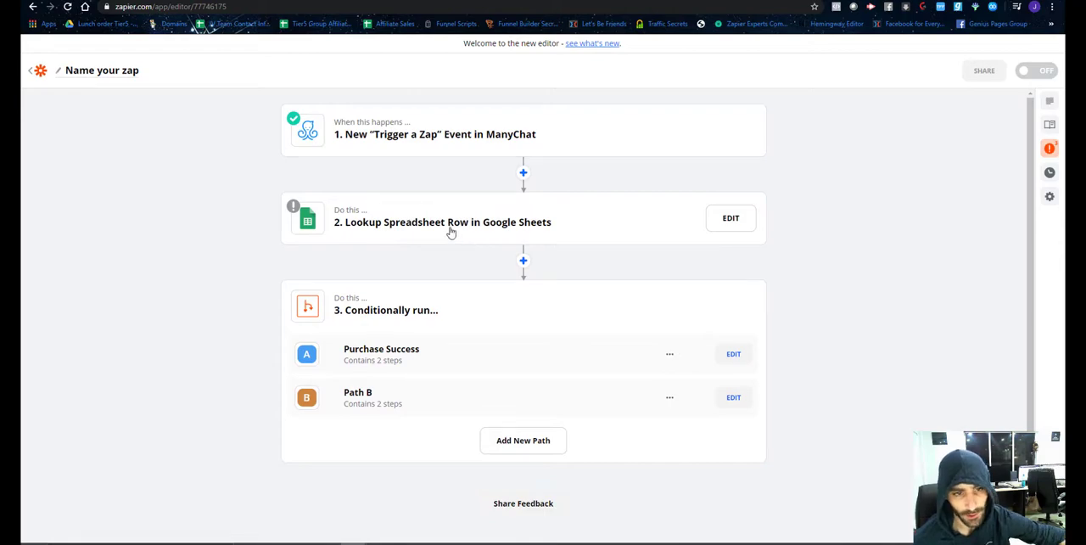
{"action": "left_click", "coordinate": [734, 232]}
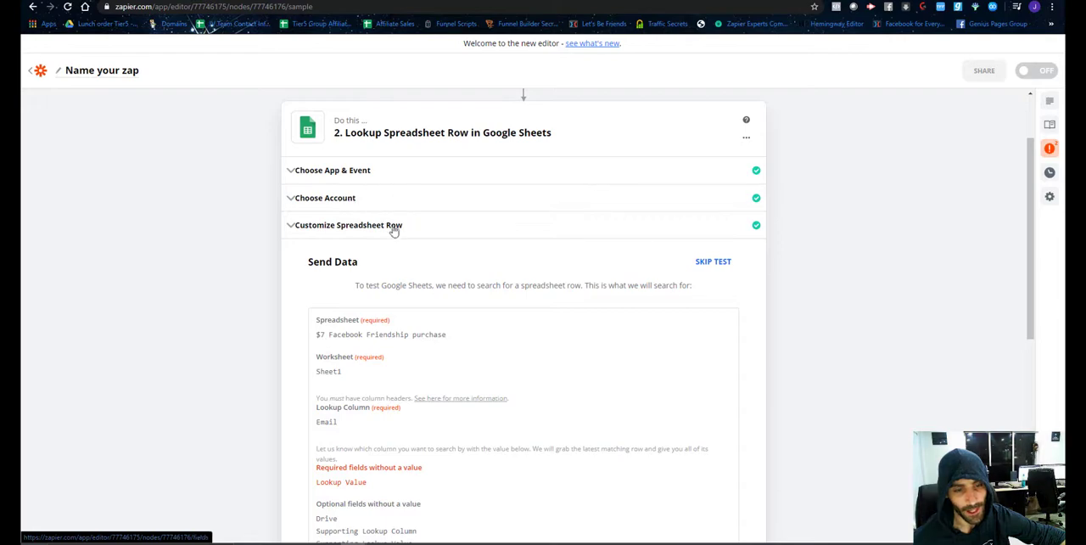
Replace the lookup value in the Lookup Spreadsheet Row customization with a fixed test email address and continue to the test stage.
{"action": "scroll", "coordinate": [397, 241], "scroll_direction": "down", "scroll_amount": 3}
{"action": "scroll", "coordinate": [401, 243], "scroll_direction": "up", "scroll_amount": 3}
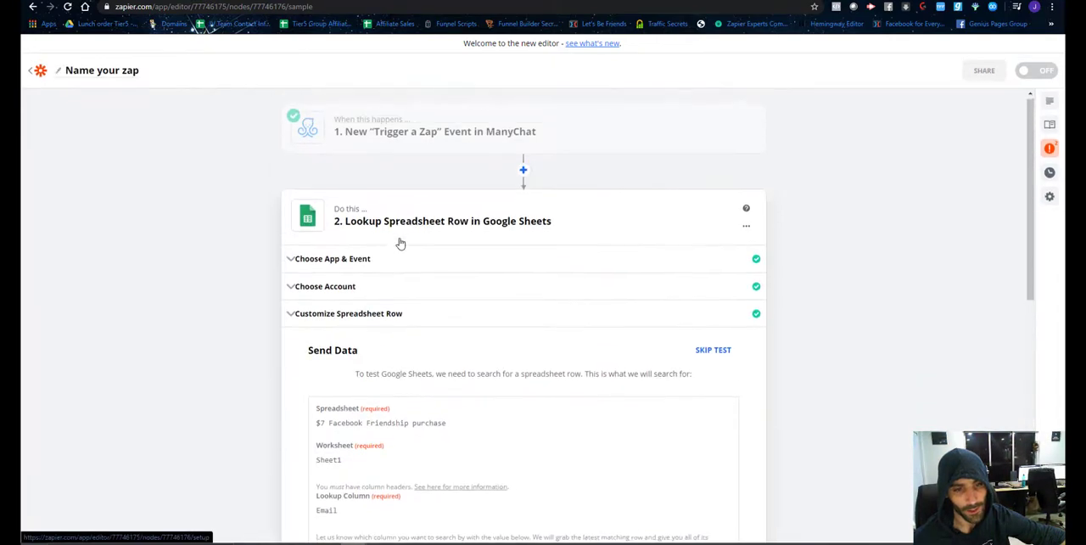
{"action": "scroll", "coordinate": [425, 283], "scroll_direction": "down", "scroll_amount": 1}
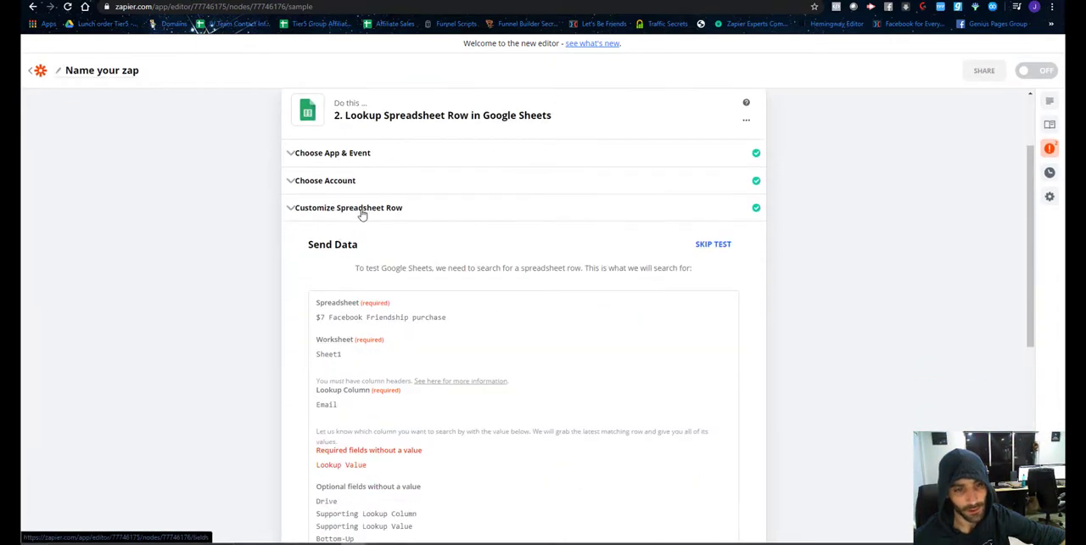
{"action": "left_click", "coordinate": [362, 215]}
{"action": "scroll", "coordinate": [415, 280], "scroll_direction": "down", "scroll_amount": 2}
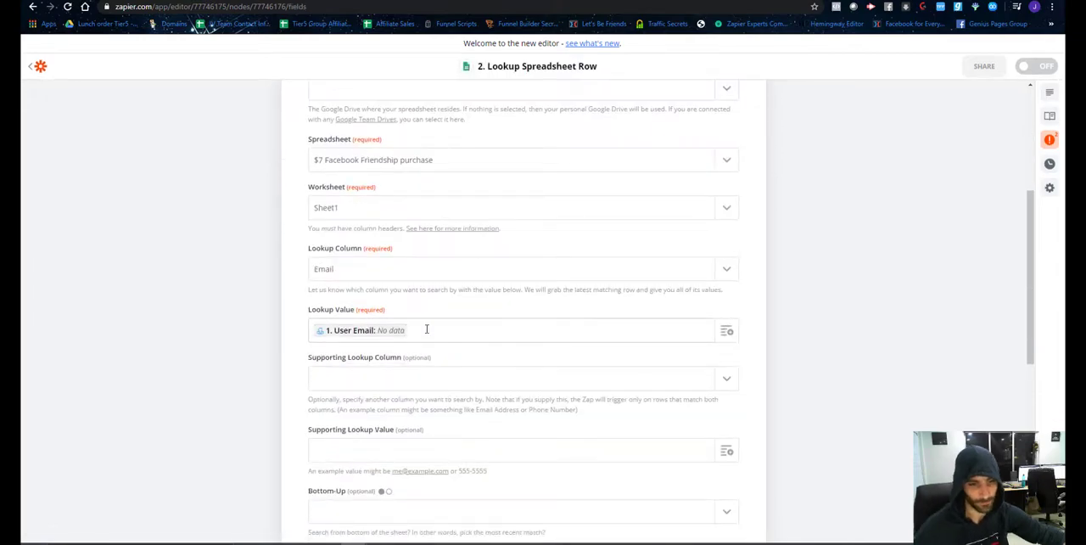
{"action": "left_click", "coordinate": [427, 330]}
{"action": "key", "text": "BackSpace"}
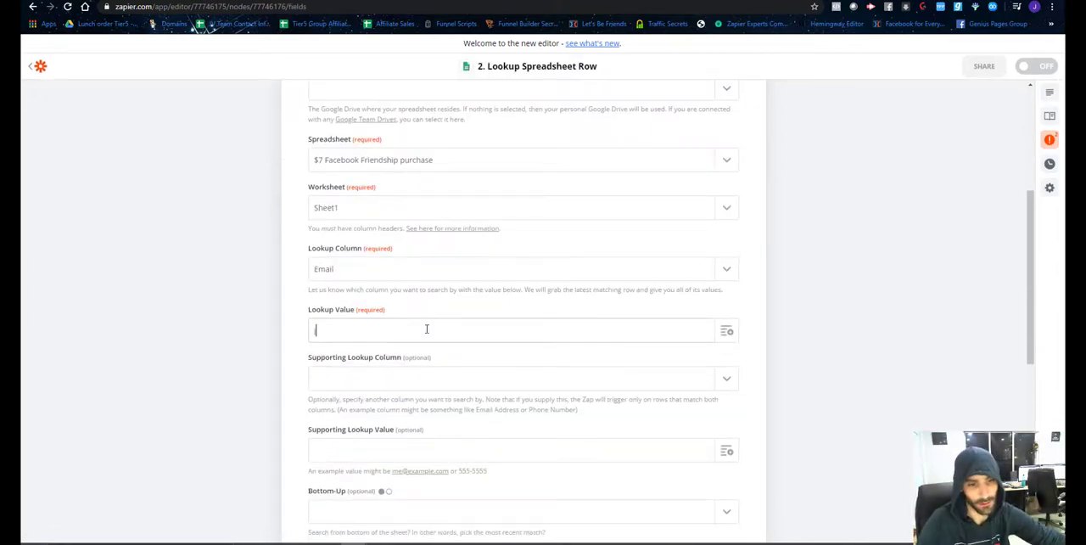
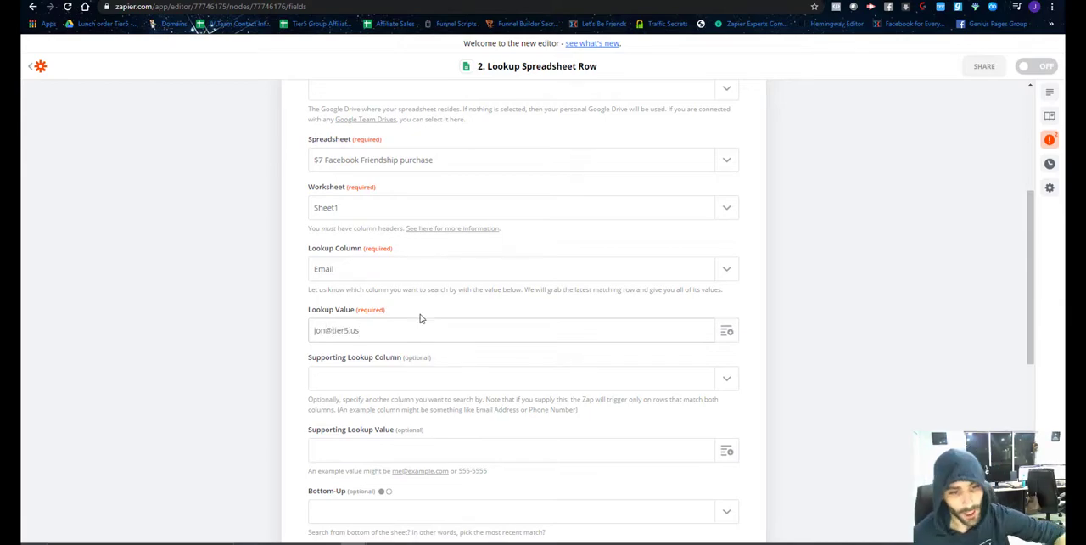
{"action": "scroll", "coordinate": [407, 322], "scroll_direction": "down", "scroll_amount": 2}
{"action": "scroll", "coordinate": [395, 328], "scroll_direction": "down", "scroll_amount": 4}
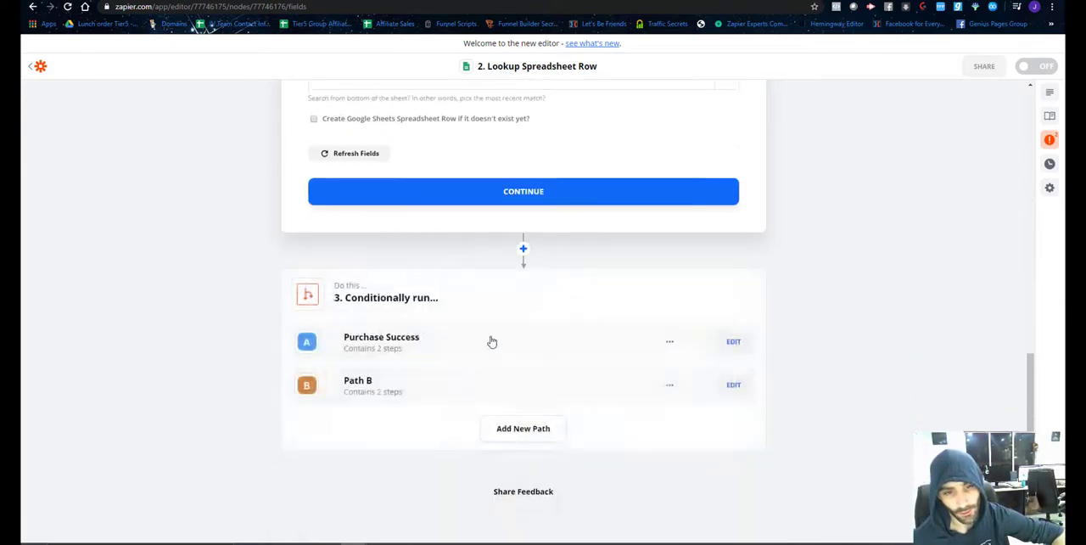
{"action": "left_click", "coordinate": [513, 192]}
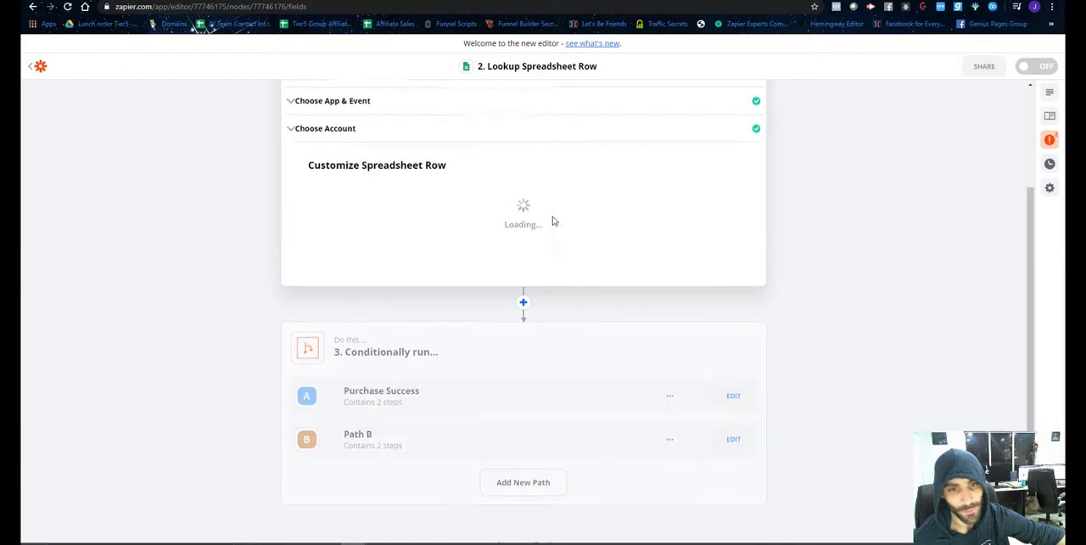
Test the Google Sheets lookup with the entered email and finish editing the step.
{"action": "scroll", "coordinate": [613, 254], "scroll_direction": "down", "scroll_amount": 4}
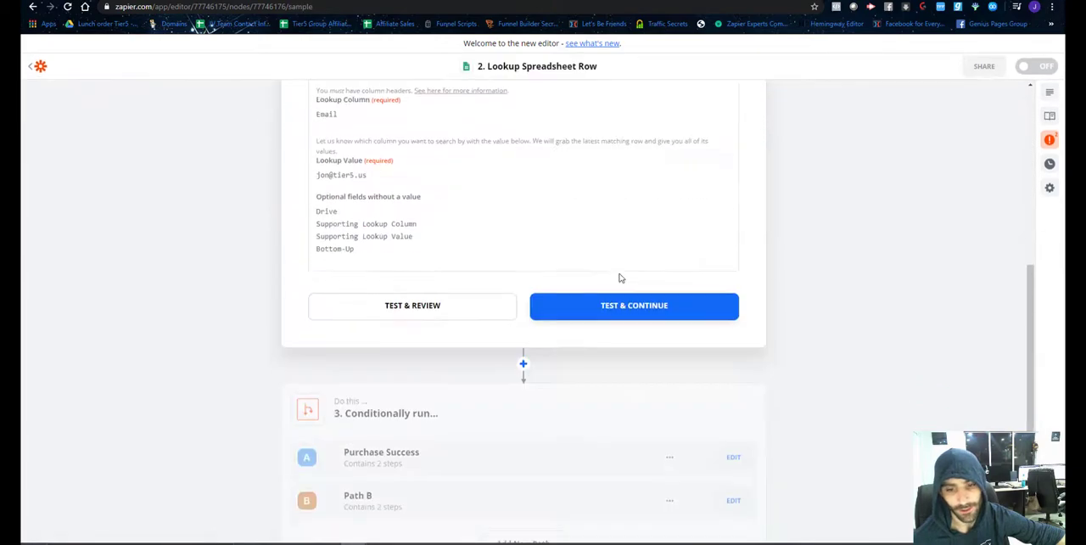
{"action": "scroll", "coordinate": [594, 254], "scroll_direction": "down", "scroll_amount": 2}
{"action": "scroll", "coordinate": [386, 306], "scroll_direction": "up", "scroll_amount": 1}
{"action": "left_click", "coordinate": [389, 283]}
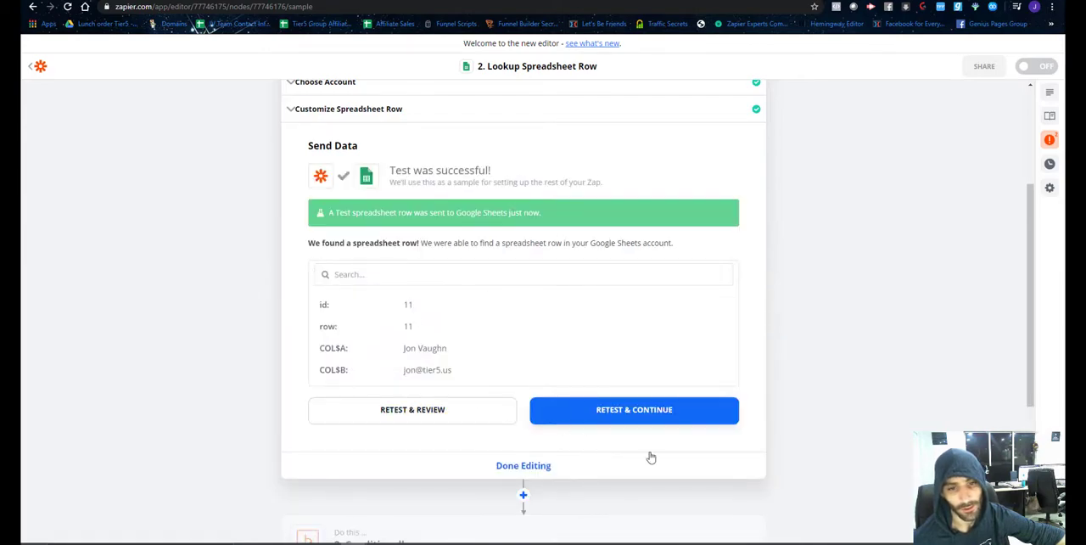
{"action": "scroll", "coordinate": [527, 450], "scroll_direction": "down", "scroll_amount": 2}
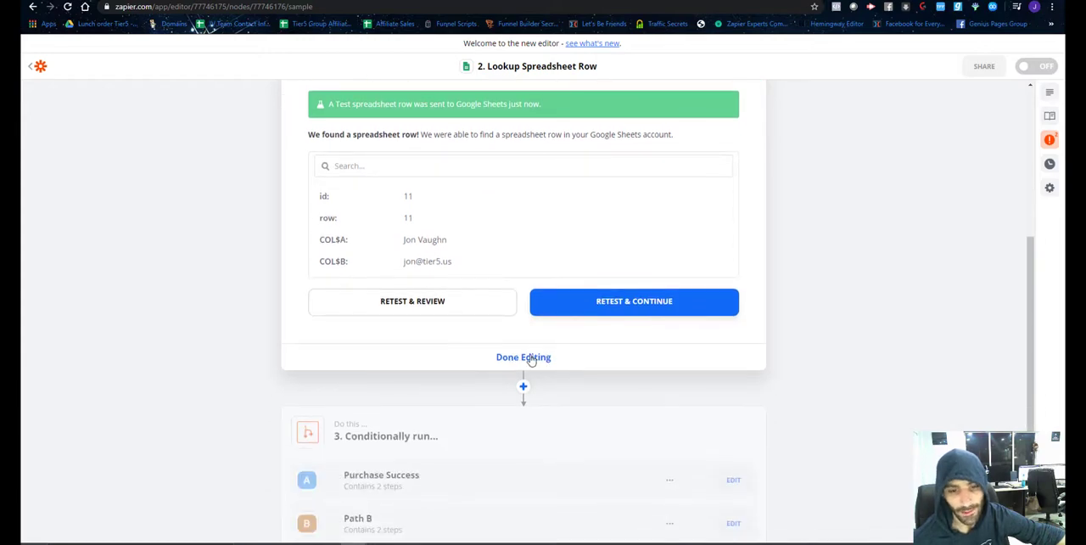
{"action": "left_click", "coordinate": [523, 357]}
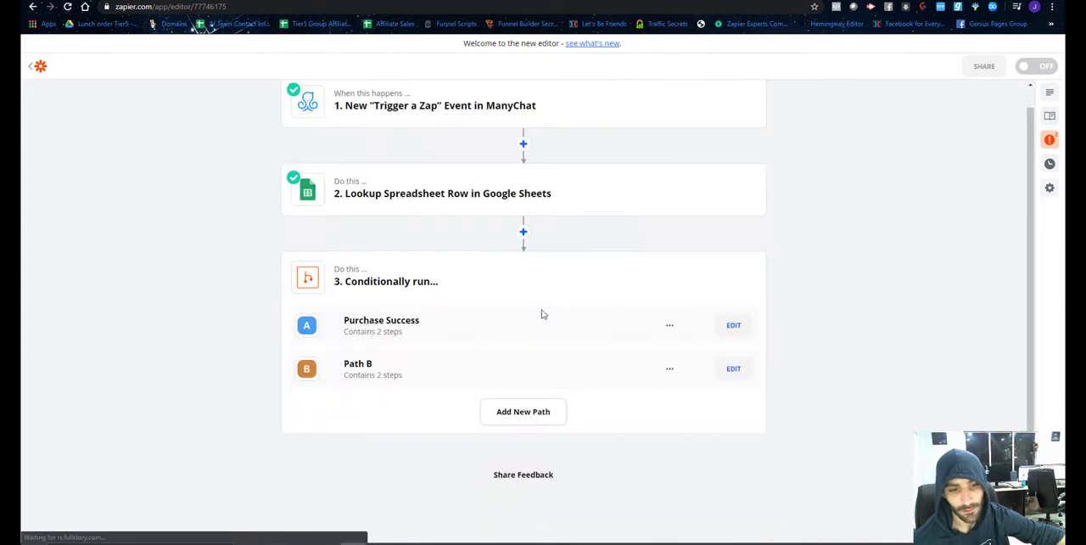
Open the Send Content to User step in the Purchase Success path and send its $7 Purchase Success test content to ManyChat.
{"action": "left_click", "coordinate": [733, 326]}
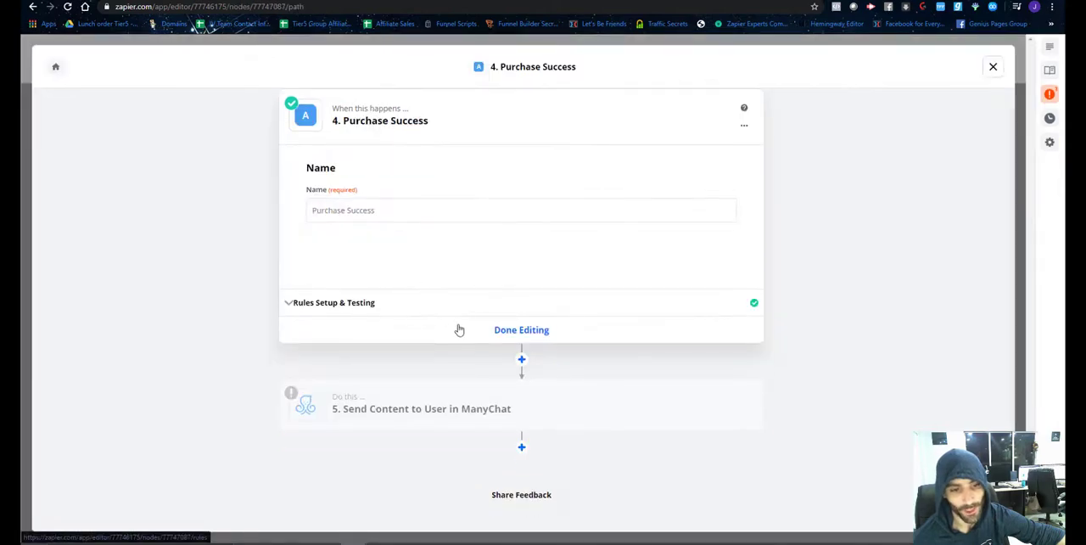
{"action": "left_click", "coordinate": [376, 381]}
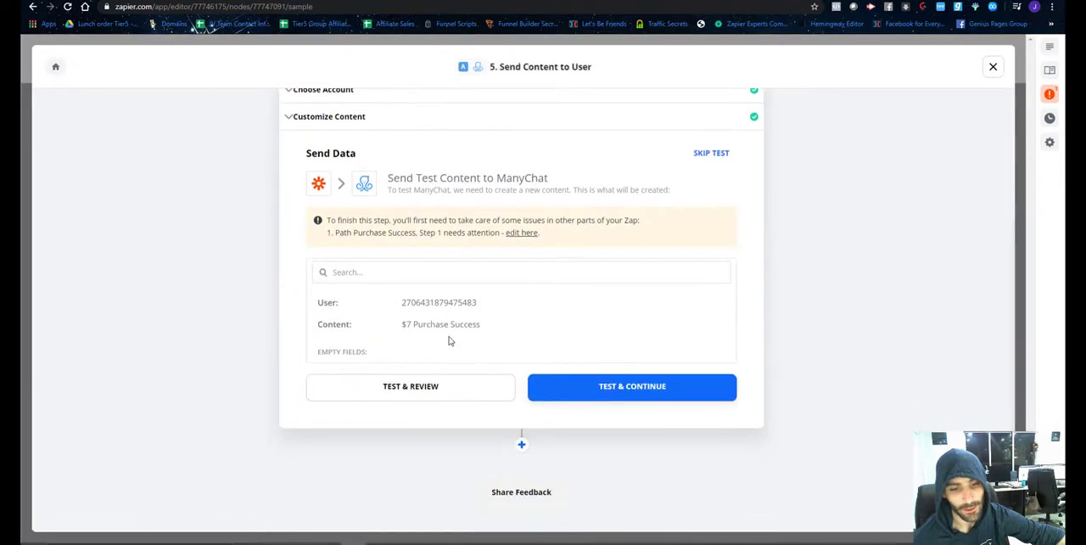
{"action": "scroll", "coordinate": [470, 349], "scroll_direction": "up", "scroll_amount": 2}
{"action": "scroll", "coordinate": [452, 281], "scroll_direction": "down", "scroll_amount": 3}
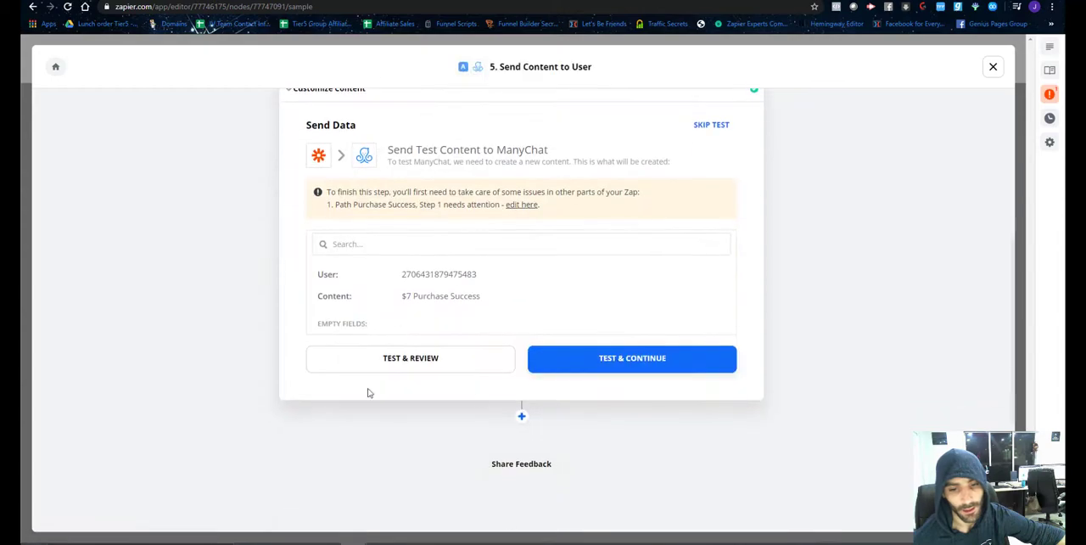
{"action": "left_click", "coordinate": [415, 367]}
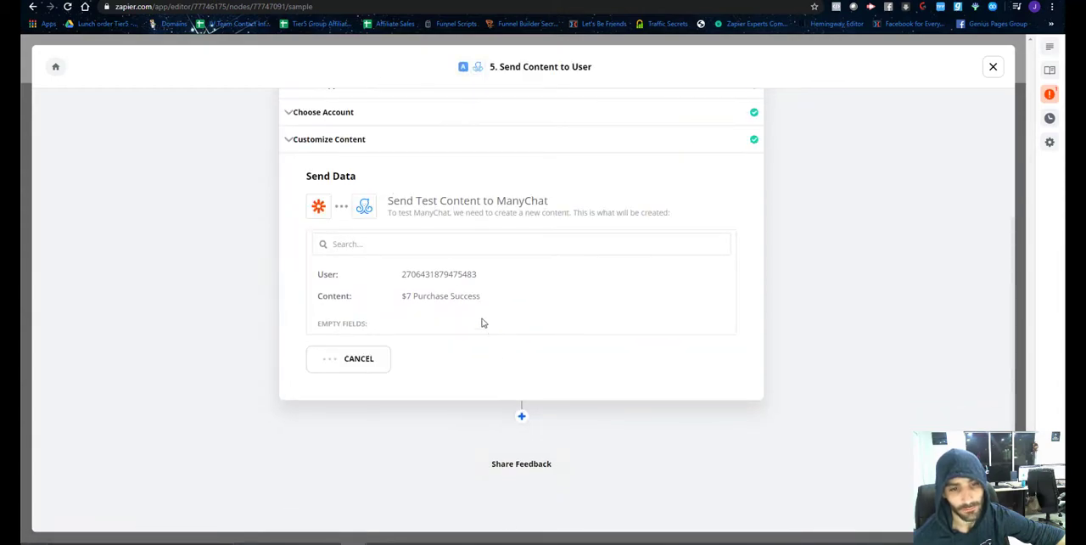
Examine the flow and user fields returned by the ManyChat test, finish editing the step, and close the Purchase Success path.
{"action": "scroll", "coordinate": [501, 302], "scroll_direction": "up", "scroll_amount": 1}
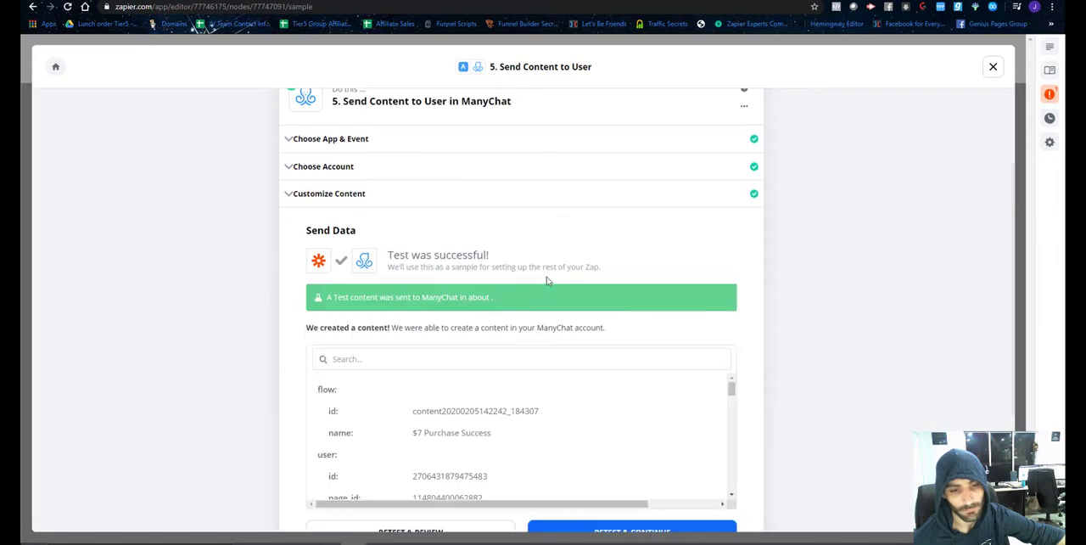
{"action": "scroll", "coordinate": [516, 240], "scroll_direction": "down", "scroll_amount": 10}
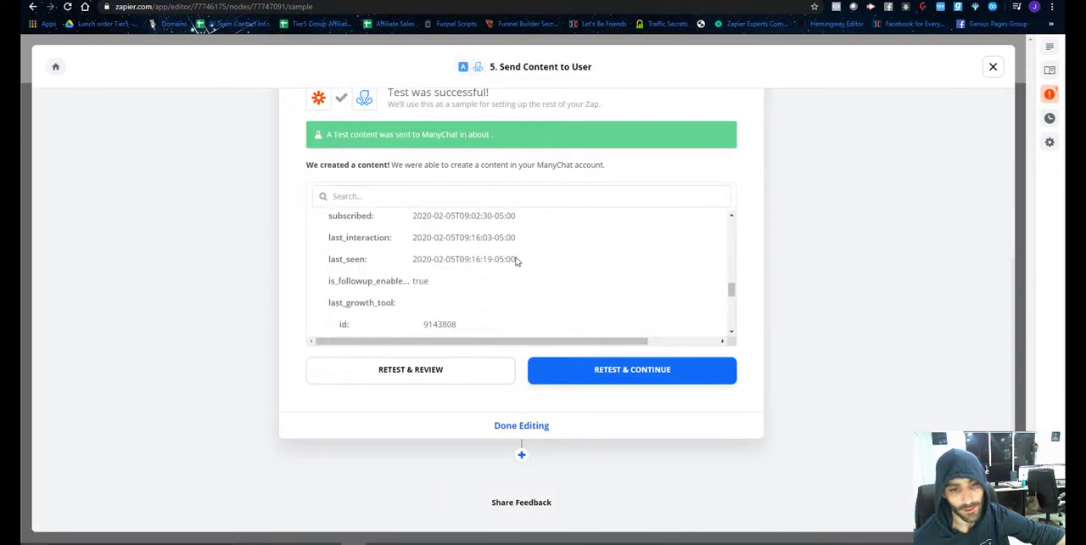
{"action": "scroll", "coordinate": [516, 261], "scroll_direction": "down", "scroll_amount": 6}
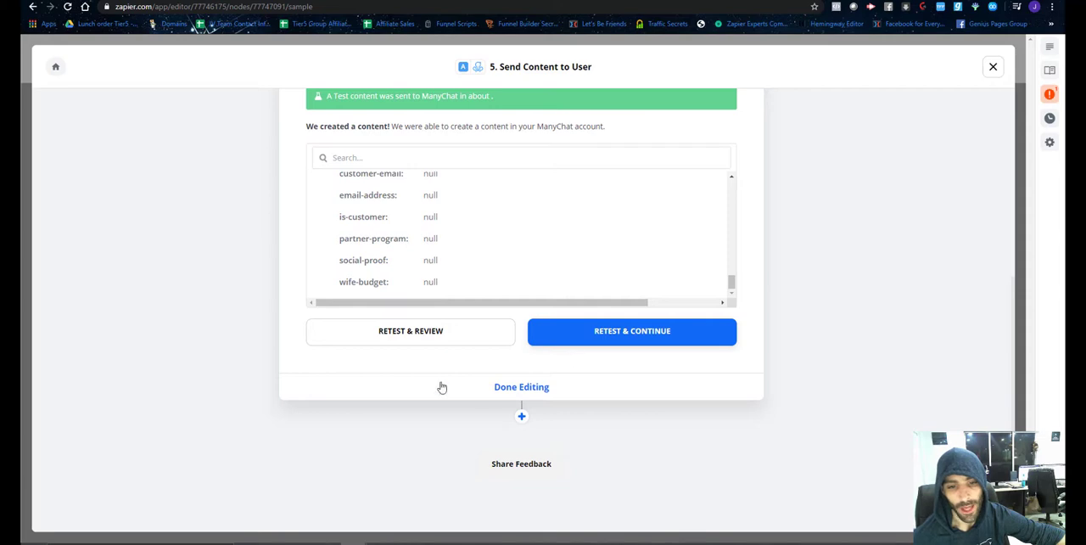
{"action": "left_click", "coordinate": [527, 390]}
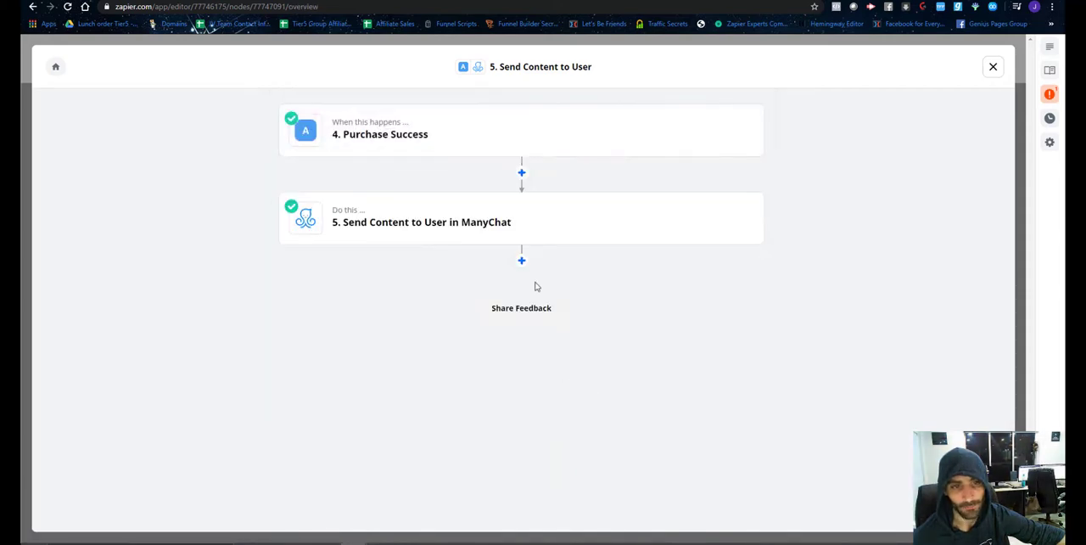
{"action": "left_click", "coordinate": [994, 68]}
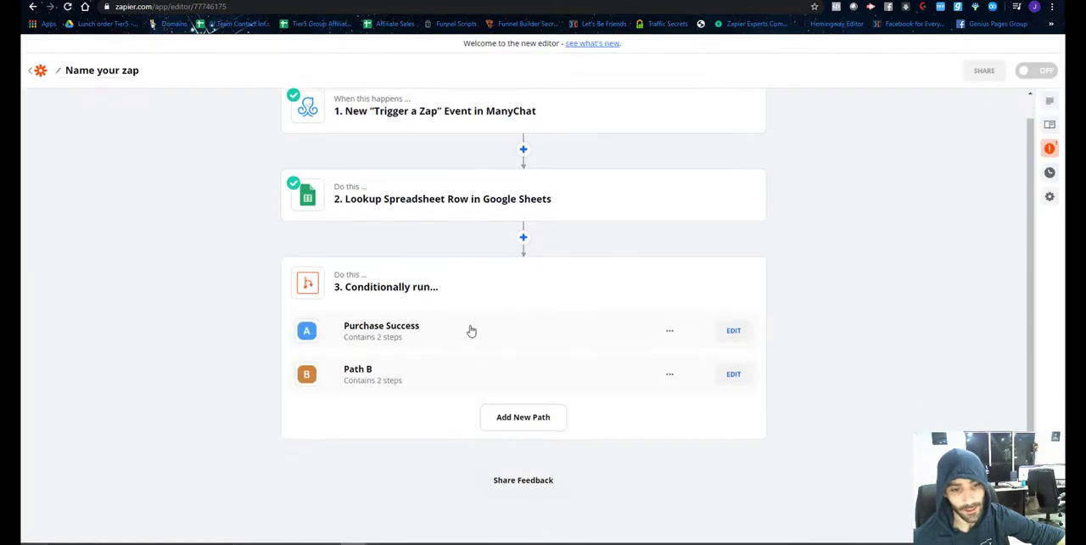
Rename Path B as "Purhcase Failed" and continue to its rules setup.
{"action": "left_click", "coordinate": [730, 370]}
{"action": "triple_click", "coordinate": [366, 221]}
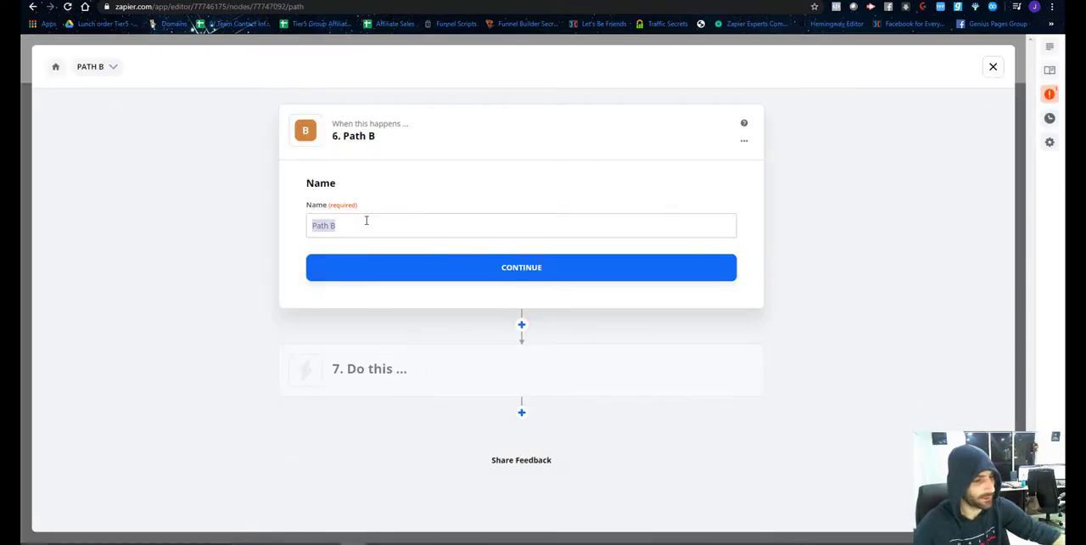
{"action": "type", "text": "Purhcase Fialed"}
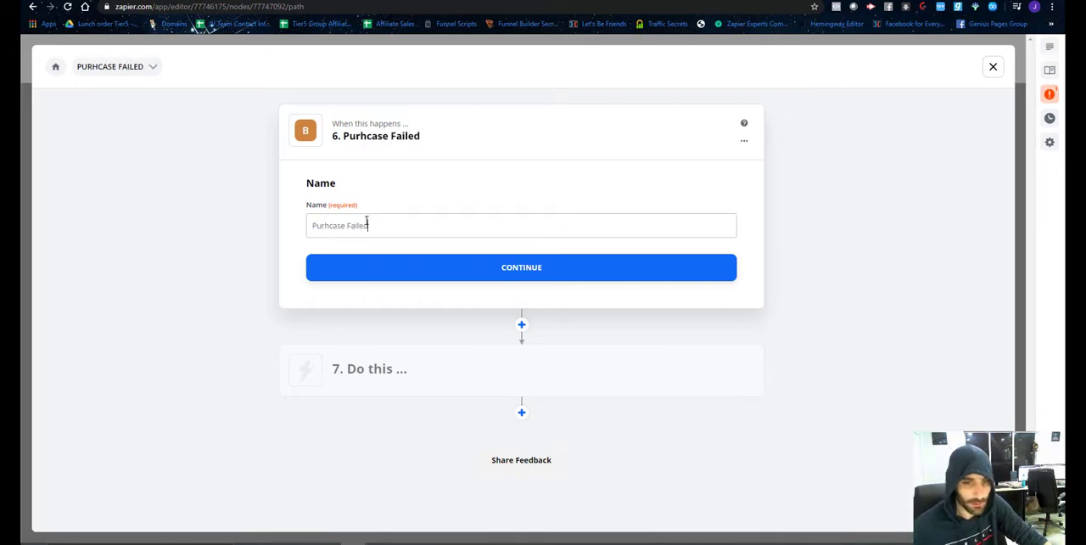
{"action": "left_click", "coordinate": [473, 267]}
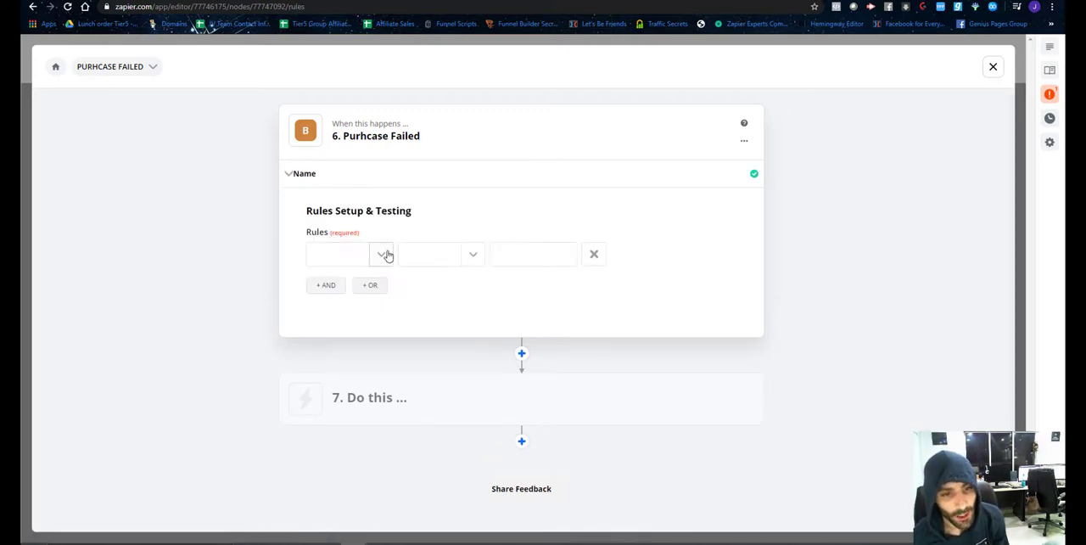
Set the path rule to the spreadsheet lookup's ID "Does not exist", test it against the sample data, and close the path.
{"action": "left_click", "coordinate": [379, 255]}
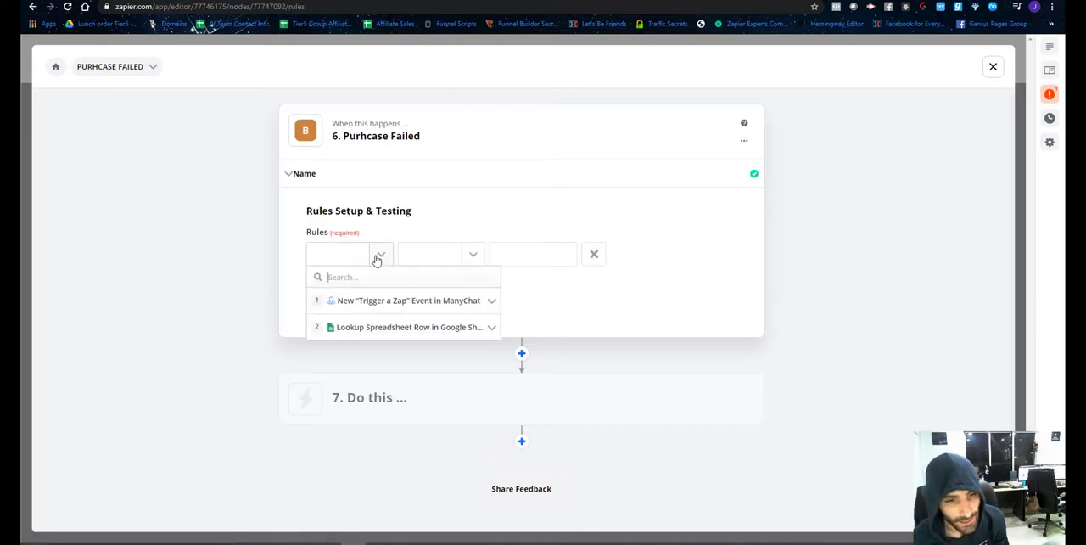
{"action": "left_click", "coordinate": [366, 329]}
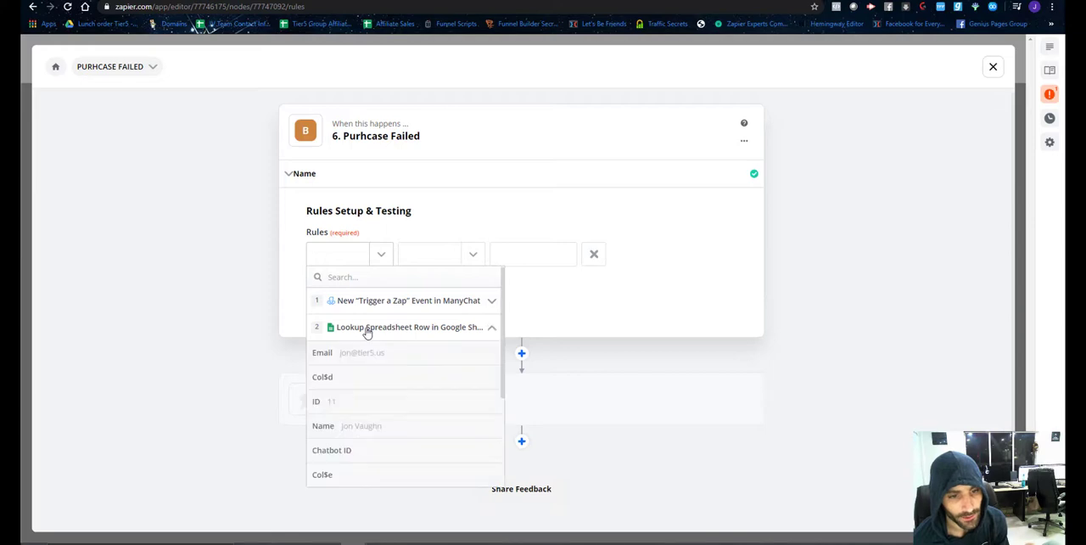
{"action": "left_click", "coordinate": [359, 407]}
{"action": "left_click", "coordinate": [475, 260]}
{"action": "scroll", "coordinate": [441, 424], "scroll_direction": "down", "scroll_amount": 5}
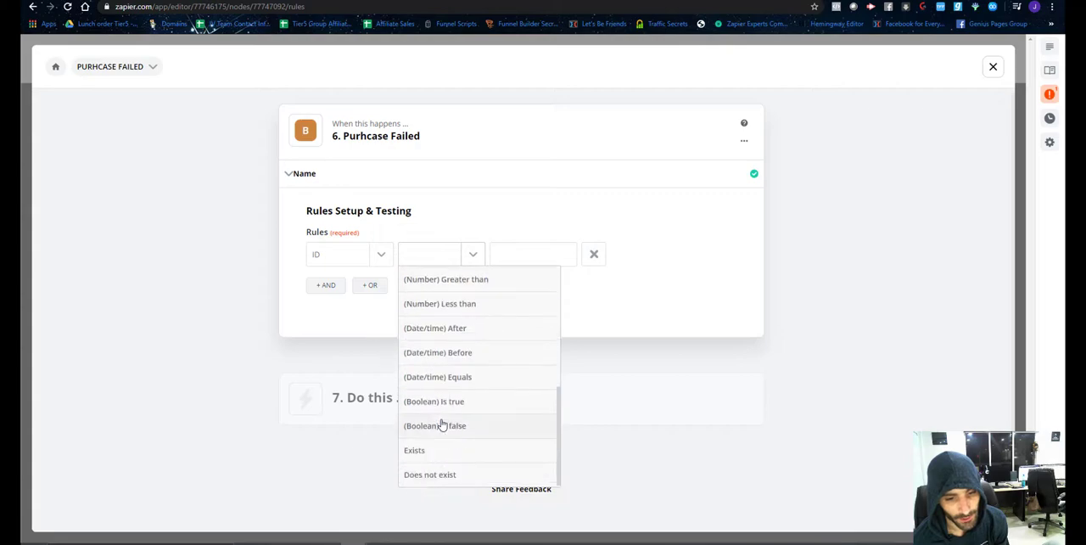
{"action": "left_click", "coordinate": [432, 474]}
{"action": "left_click", "coordinate": [327, 369]}
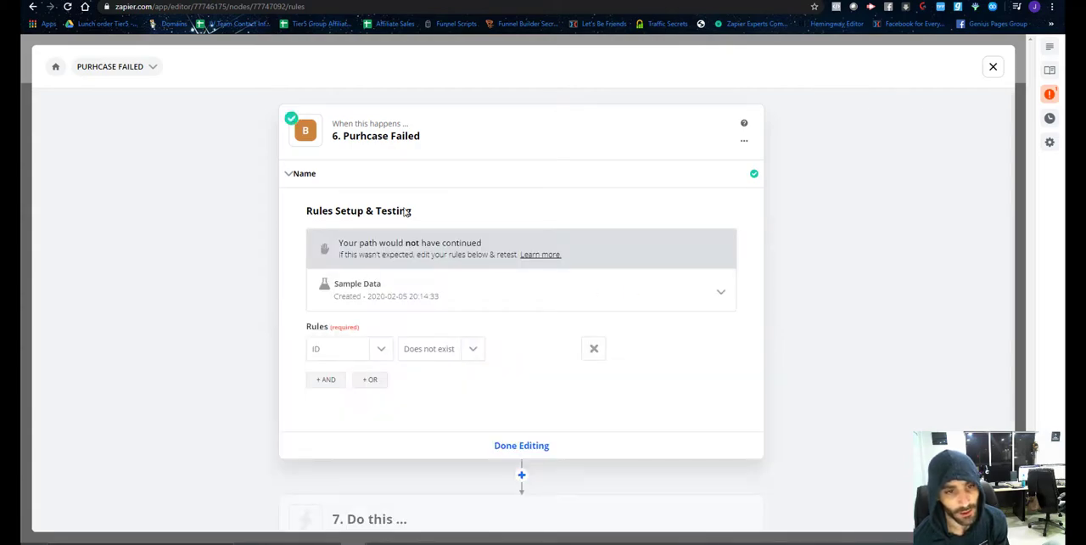
{"action": "left_click", "coordinate": [992, 67]}
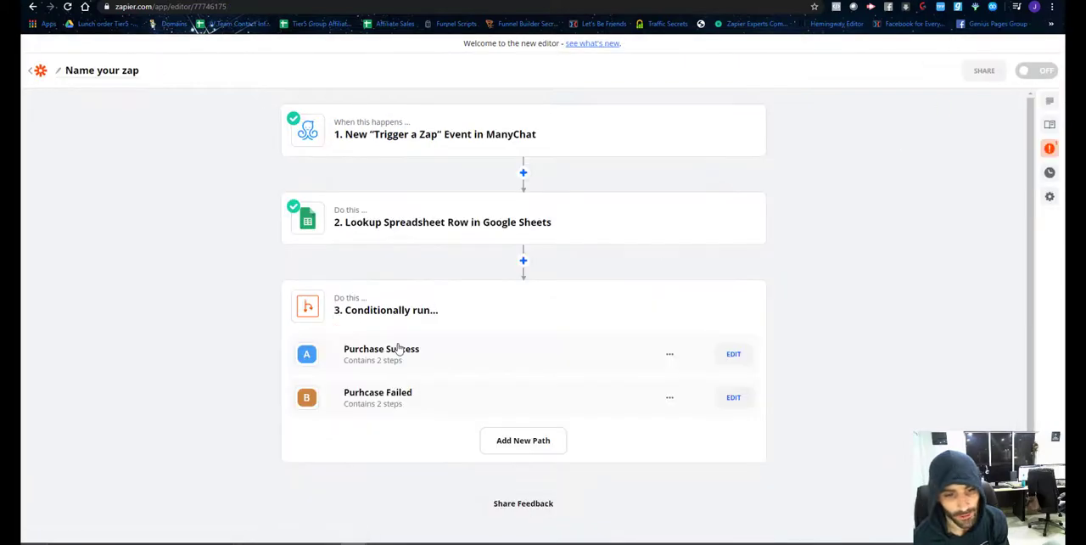
Retest the Purchase Success path's ID Exists rule against the sample data and return to the Zap overview.
{"action": "left_click", "coordinate": [733, 354]}
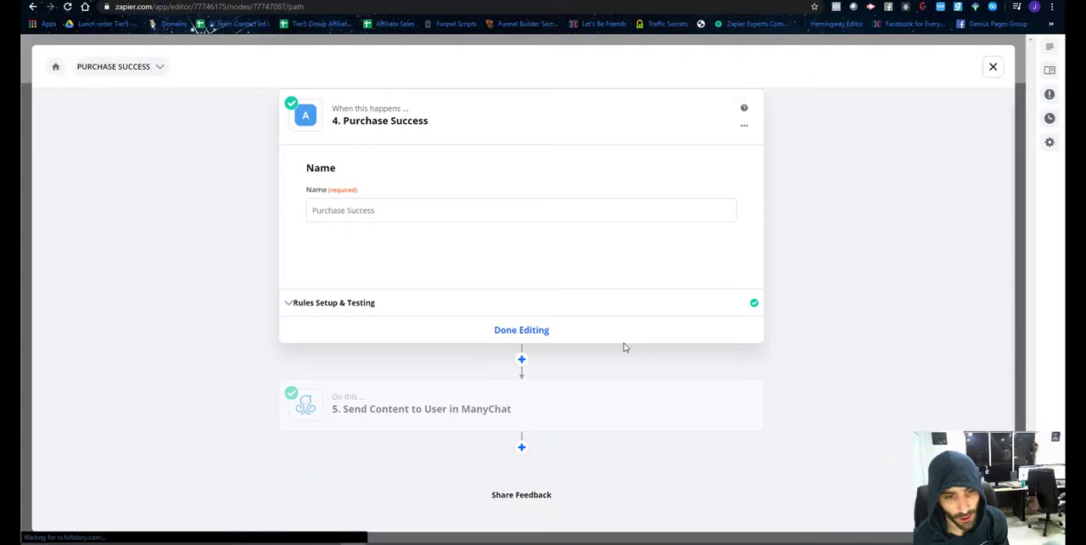
{"action": "left_click", "coordinate": [391, 313]}
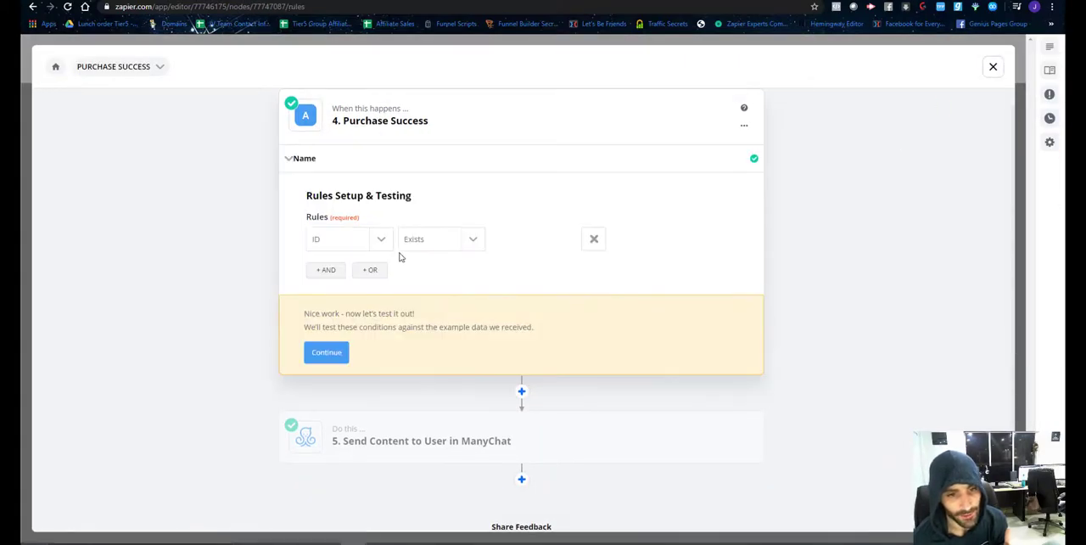
{"action": "left_click", "coordinate": [326, 353]}
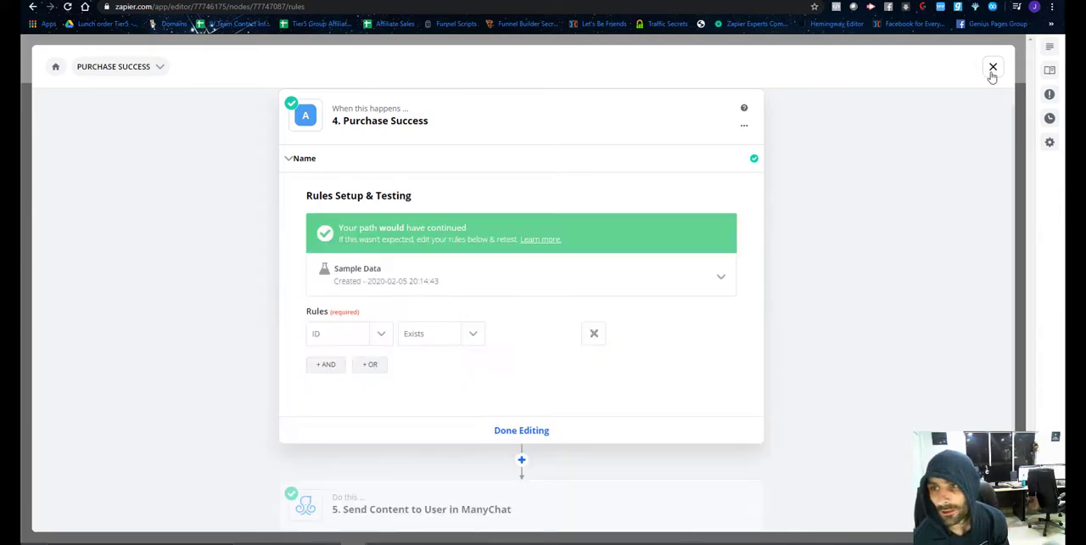
{"action": "left_click", "coordinate": [991, 69]}
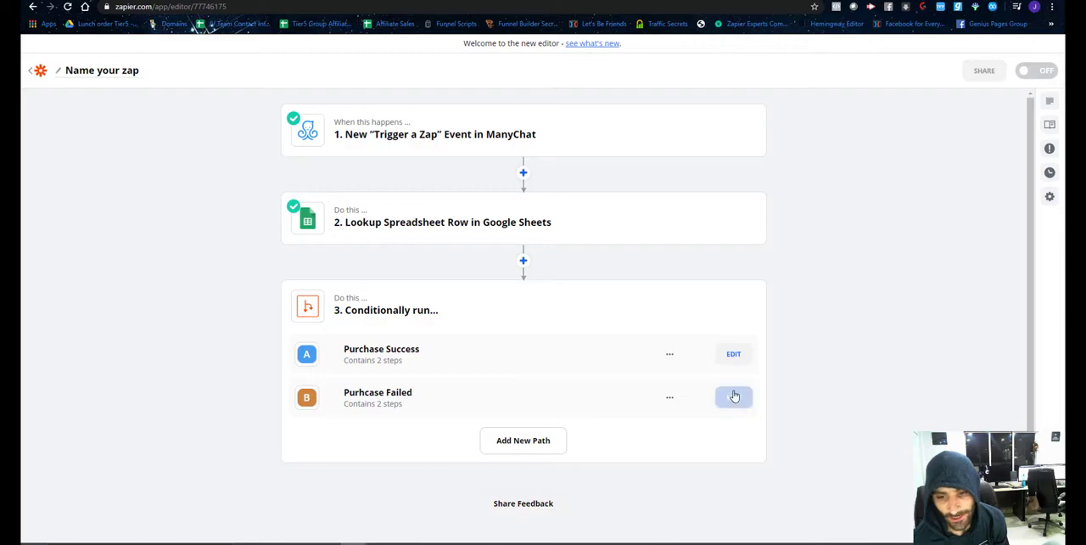
Reopen the Purhcase Failed path and retest its ID Does not exist rule against the sample data.
{"action": "left_click", "coordinate": [734, 396]}
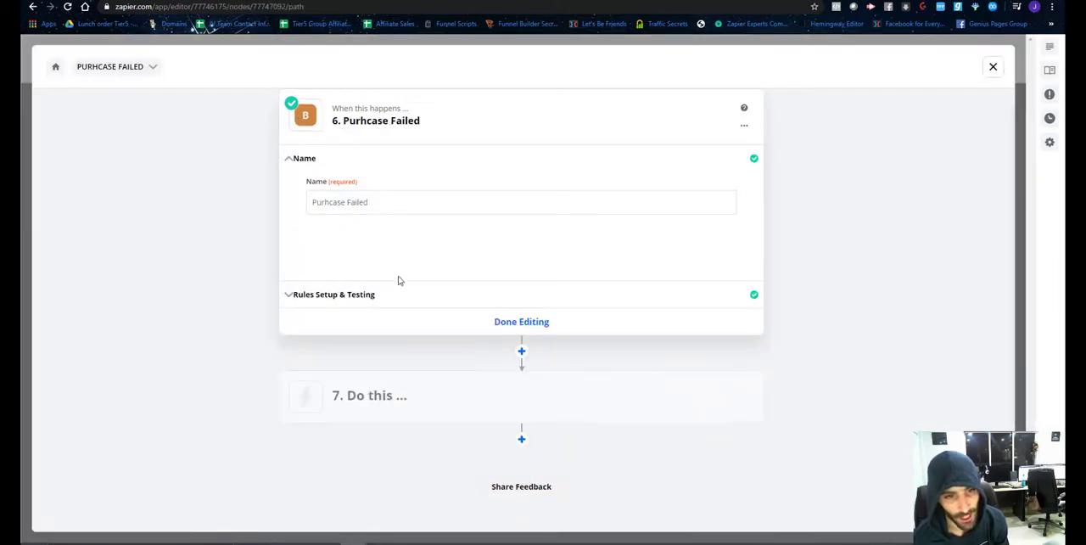
{"action": "left_click", "coordinate": [363, 297]}
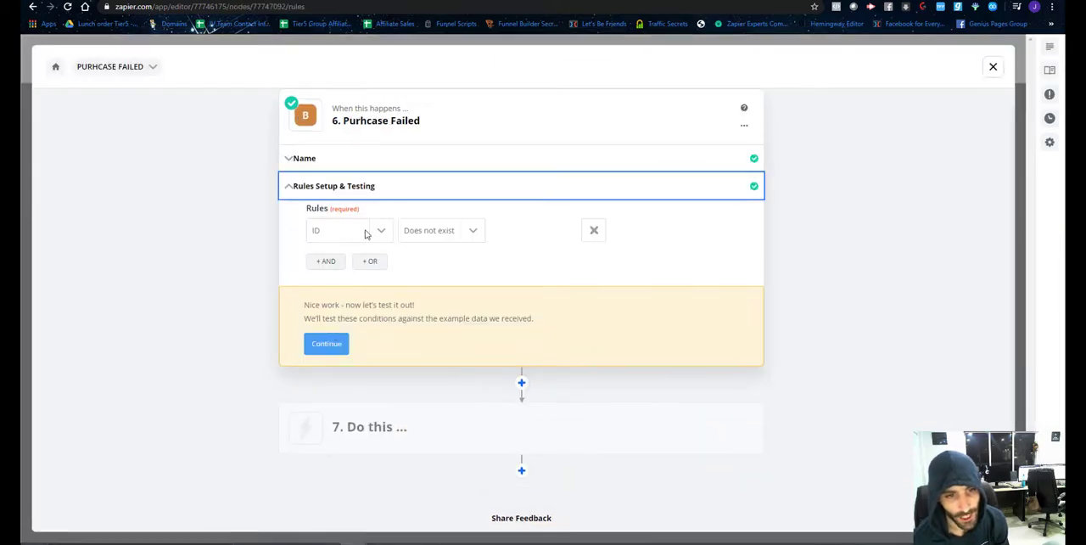
{"action": "left_click", "coordinate": [326, 343]}
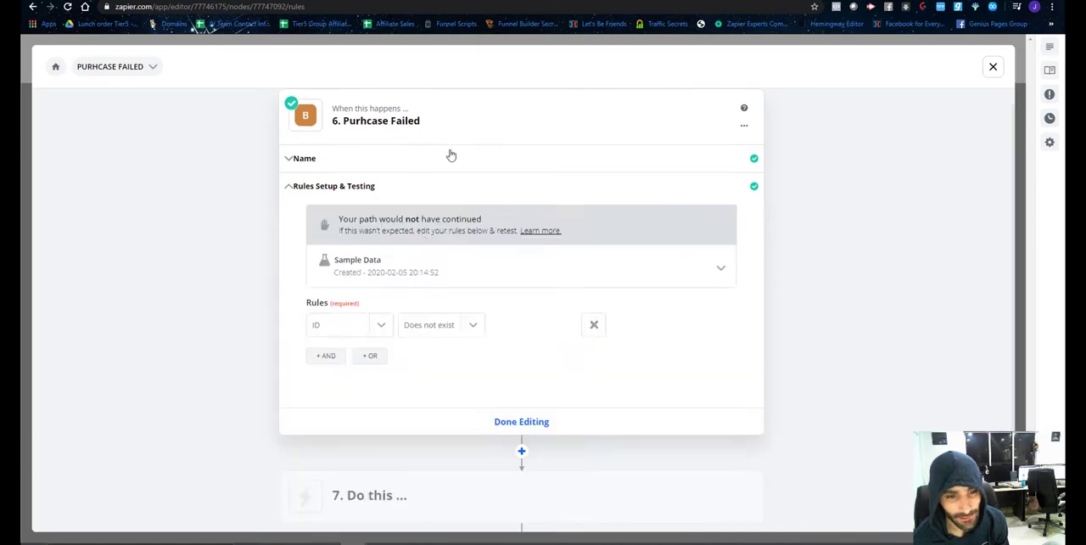
Finish editing the Purhcase Failed rules and choose ManyChat as the app for the path's step 7 action.
{"action": "left_click", "coordinate": [449, 1]}
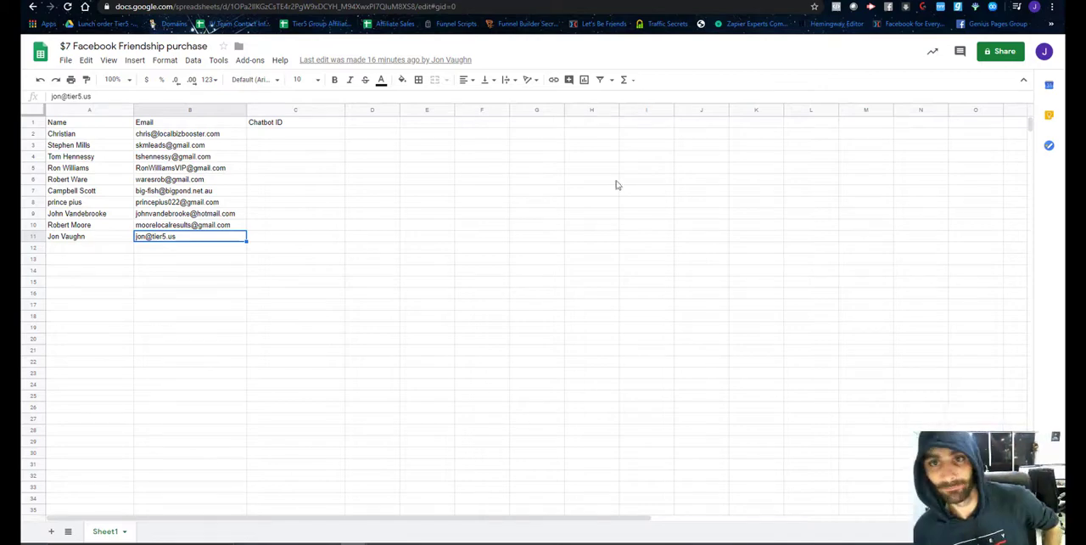
{"action": "key", "text": "ctrl+Tab"}
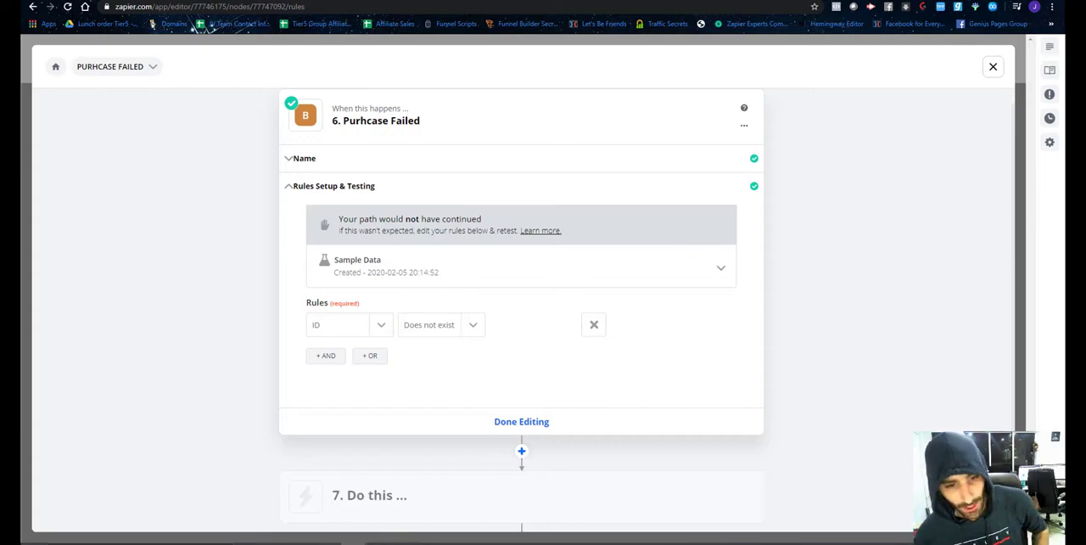
{"action": "scroll", "coordinate": [594, 297], "scroll_direction": "down", "scroll_amount": 2}
{"action": "left_click", "coordinate": [517, 315]}
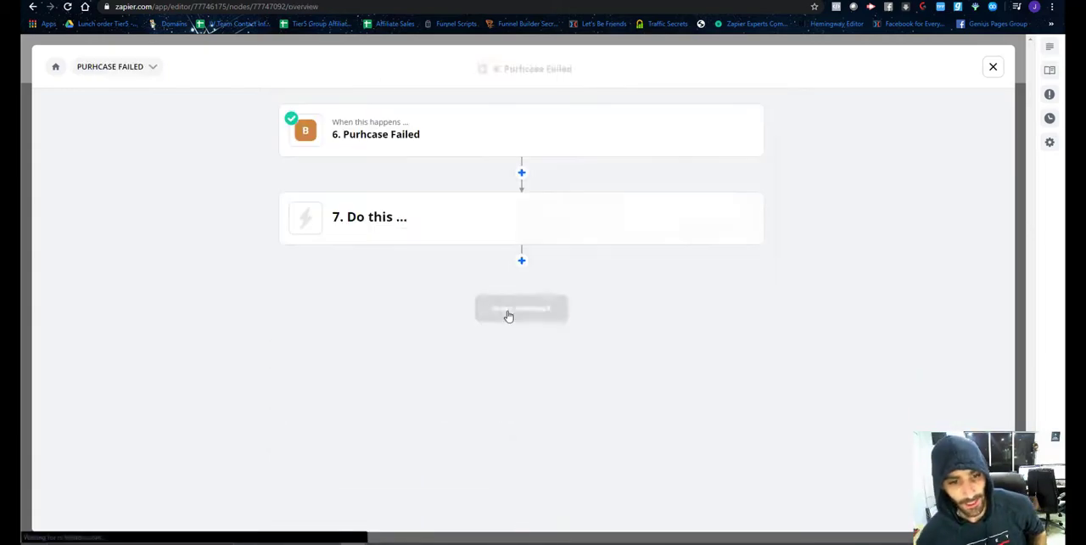
{"action": "left_click", "coordinate": [436, 226]}
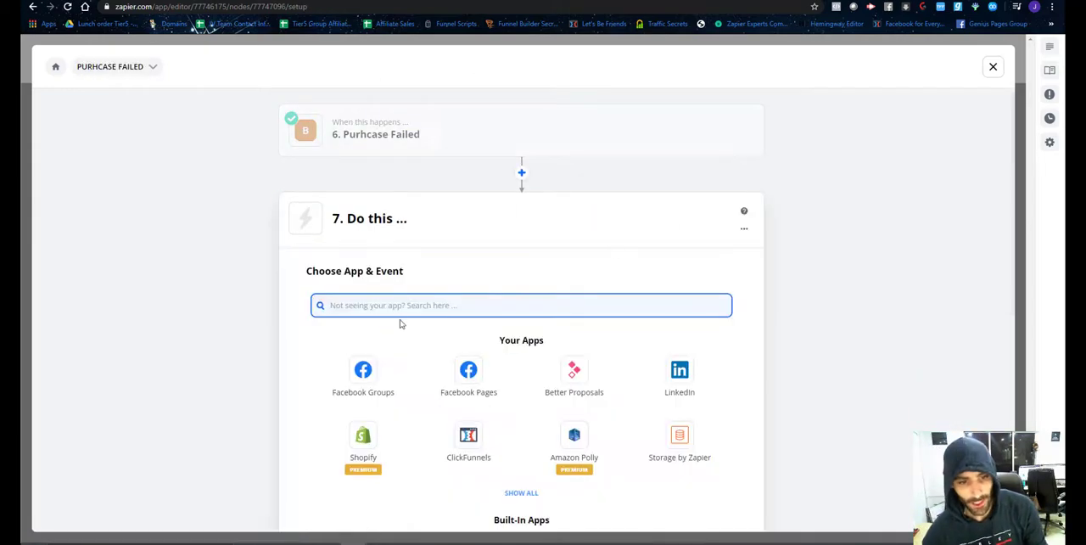
{"action": "type", "text": "Many"}
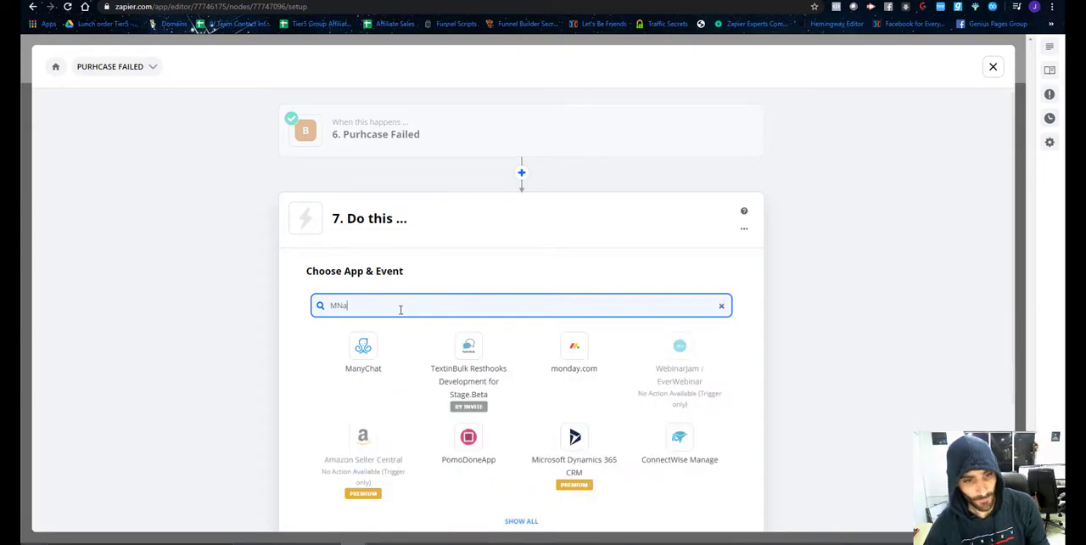
{"action": "left_click", "coordinate": [365, 348]}
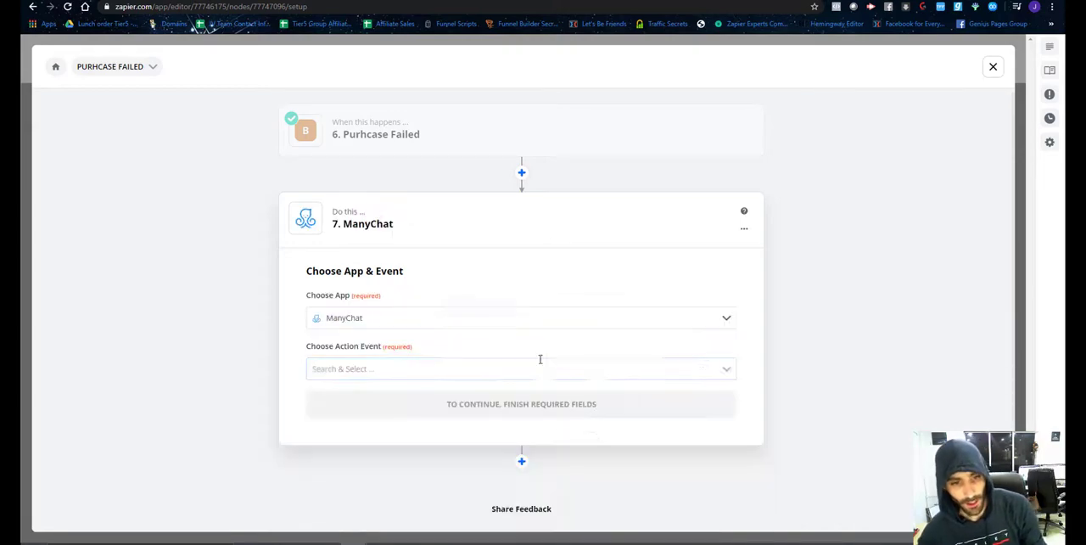
Switch to ManyChat, move the "$7 Purchase Failure" flow from the website funnel folder into the Basics folder, and open Basics.
{"action": "left_click", "coordinate": [314, 2]}
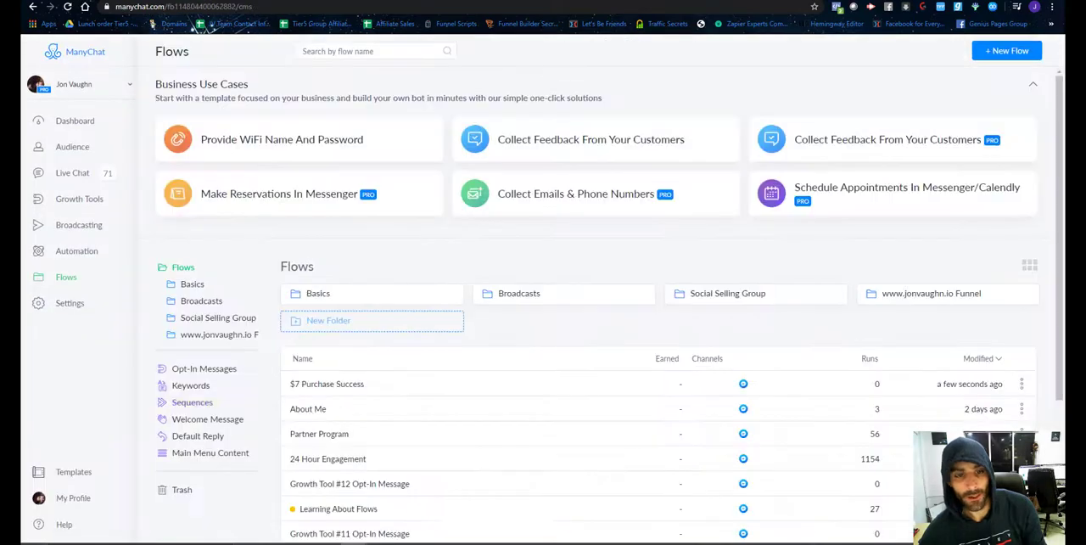
{"action": "scroll", "coordinate": [514, 279], "scroll_direction": "down", "scroll_amount": 3}
{"action": "scroll", "coordinate": [900, 170], "scroll_direction": "up", "scroll_amount": 1}
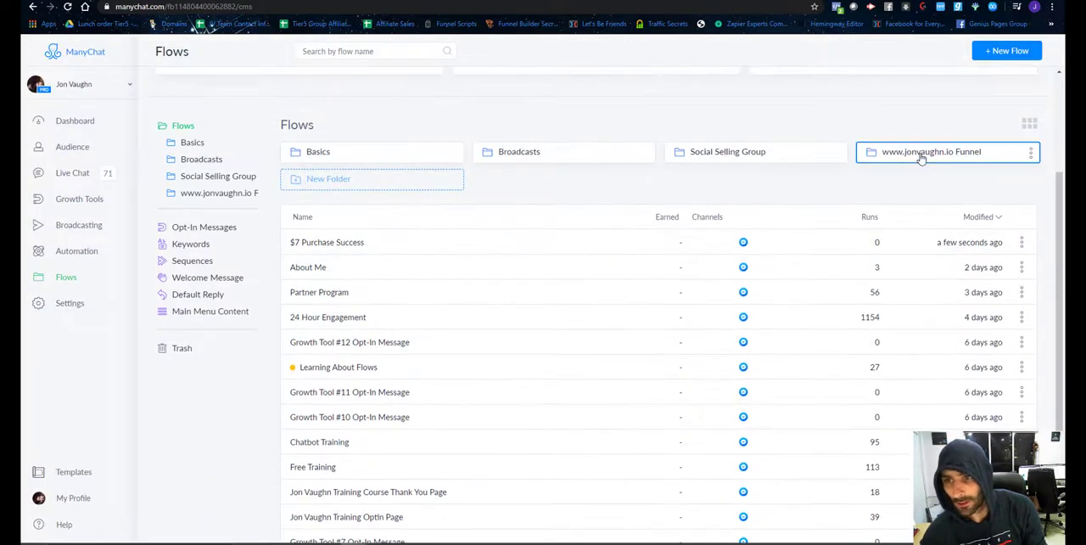
{"action": "left_click", "coordinate": [922, 151]}
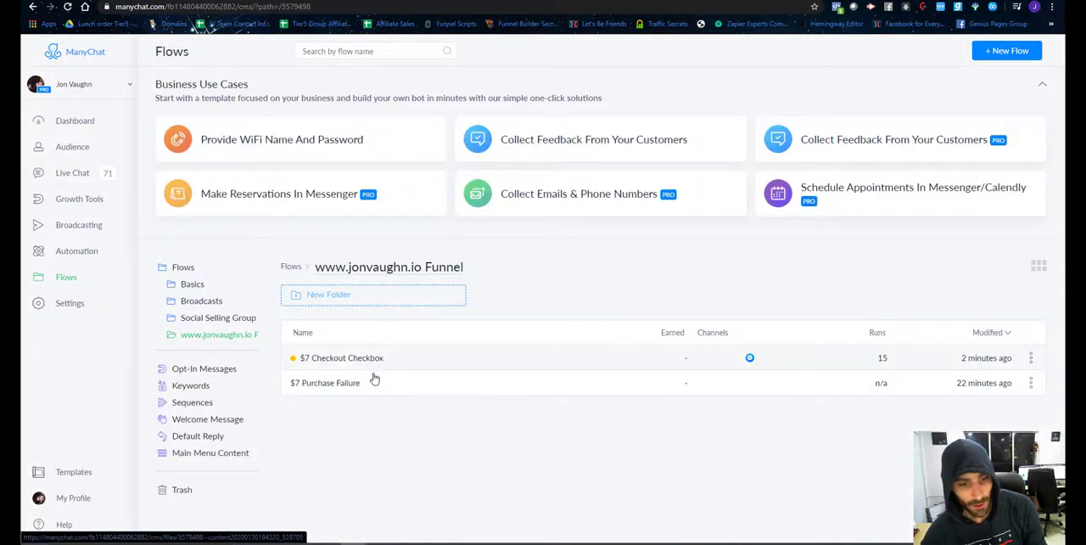
{"action": "left_click_drag", "start_coordinate": [364, 384], "coordinate": [197, 291]}
{"action": "left_click", "coordinate": [193, 285]}
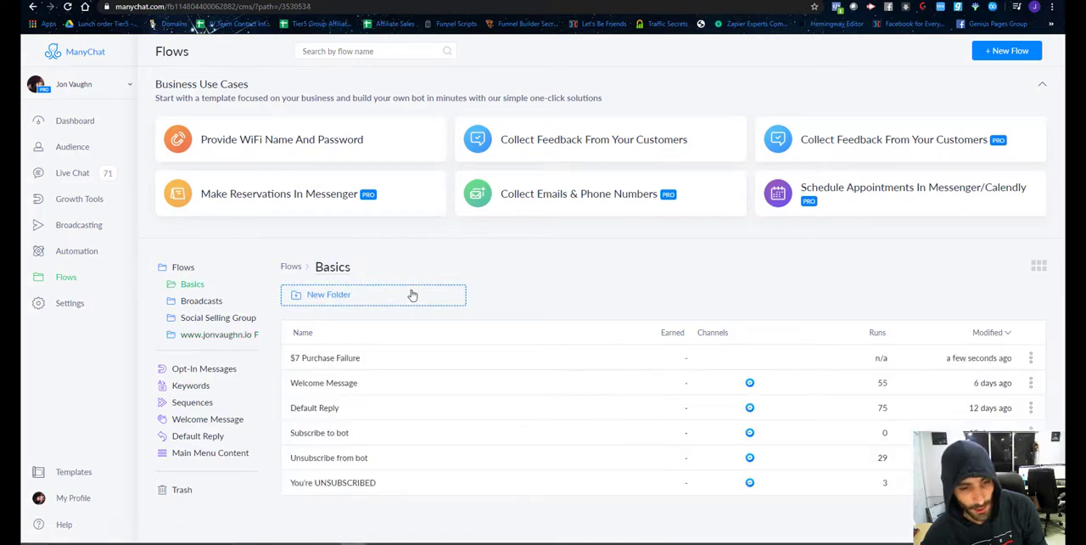
Open the "$7 Purchase Failure" flow for editing and add an Actions block beside the Send Message block.
{"action": "left_click", "coordinate": [331, 357]}
{"action": "left_click", "coordinate": [589, 310]}
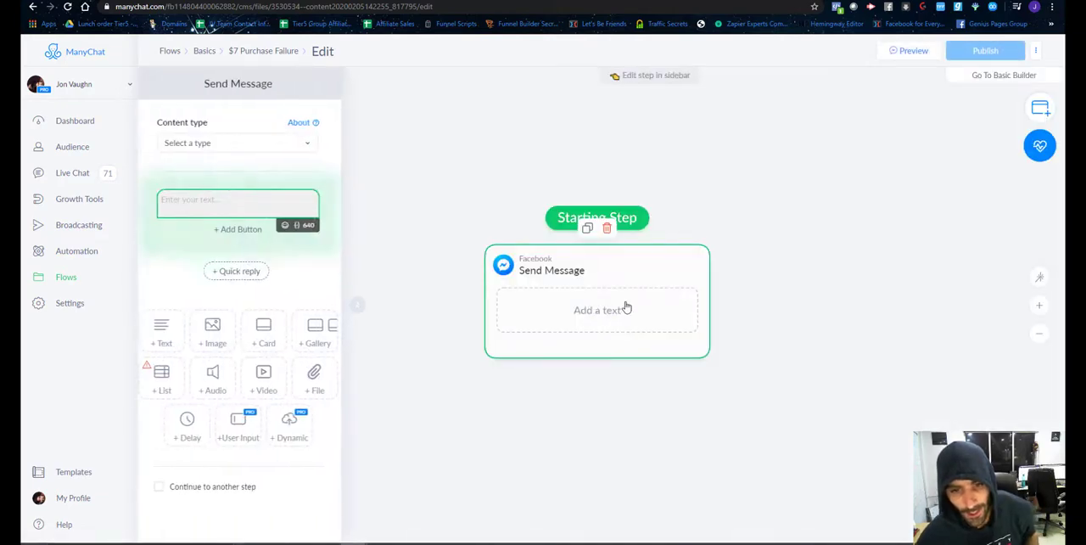
{"action": "left_click", "coordinate": [1040, 107]}
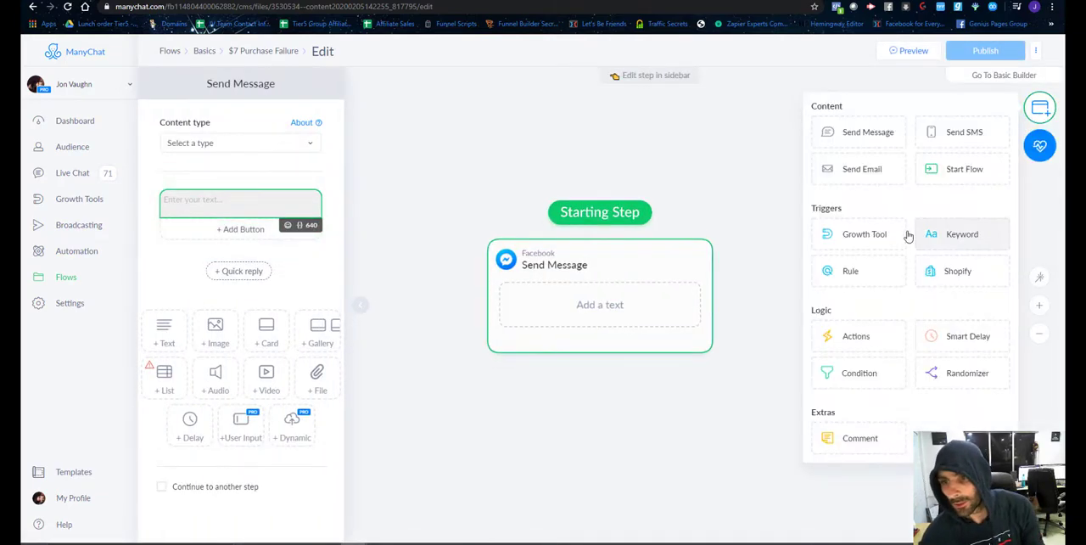
{"action": "left_click", "coordinate": [855, 336]}
{"action": "left_click_drag", "start_coordinate": [820, 388], "coordinate": [382, 293]}
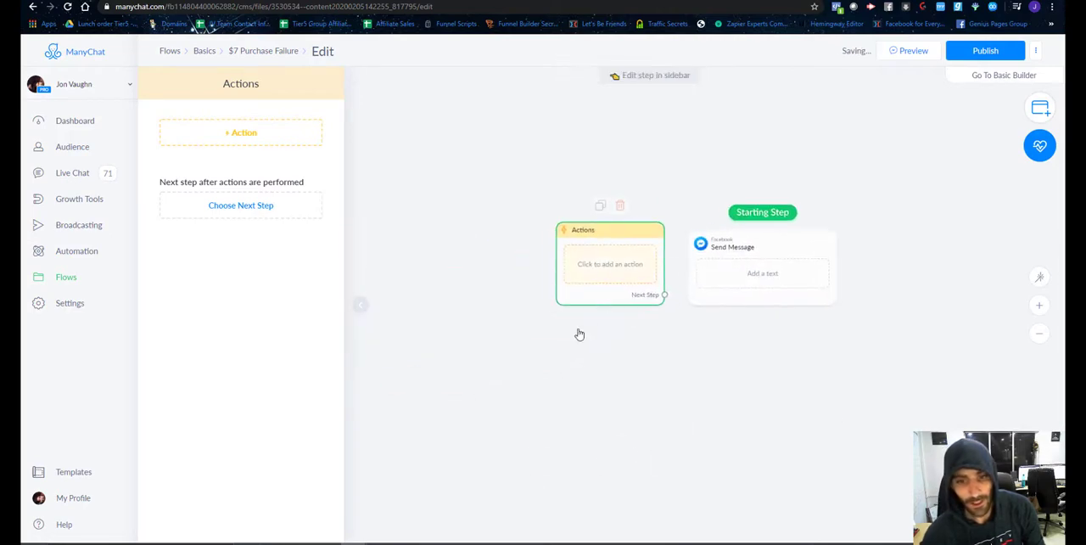
Add an Add Tag action to the Actions block with the new tag "$7-membership-purchase-failed".
{"action": "left_click", "coordinate": [225, 133]}
{"action": "left_click", "coordinate": [222, 159]}
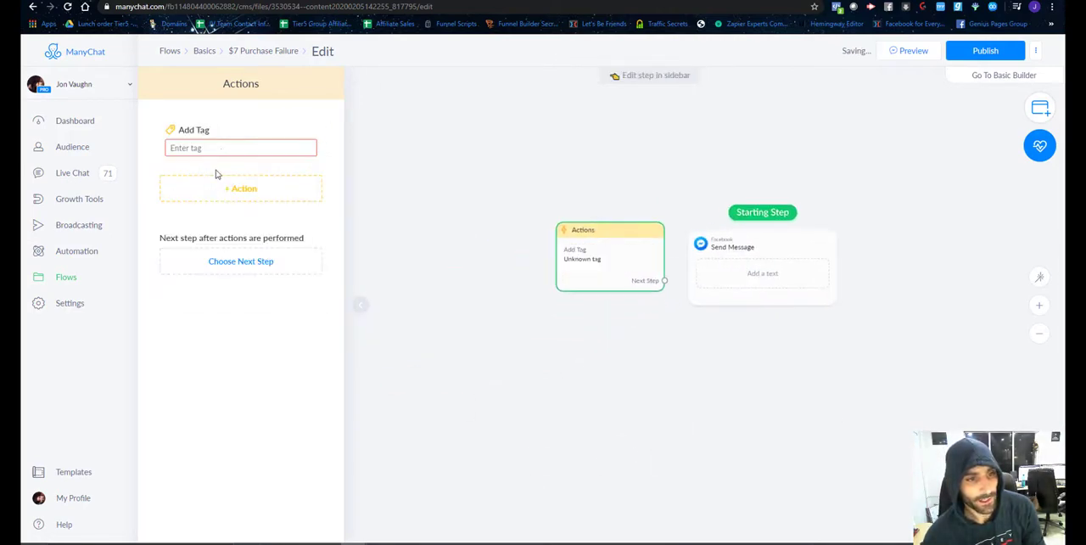
{"action": "left_click", "coordinate": [235, 168]}
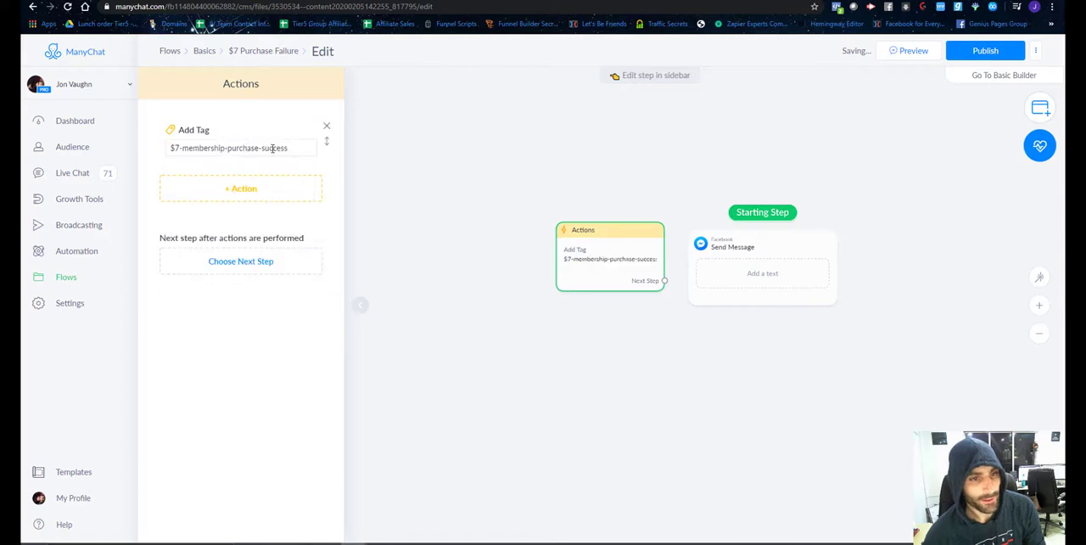
{"action": "double_click", "coordinate": [271, 148]}
{"action": "type", "text": "fa"}
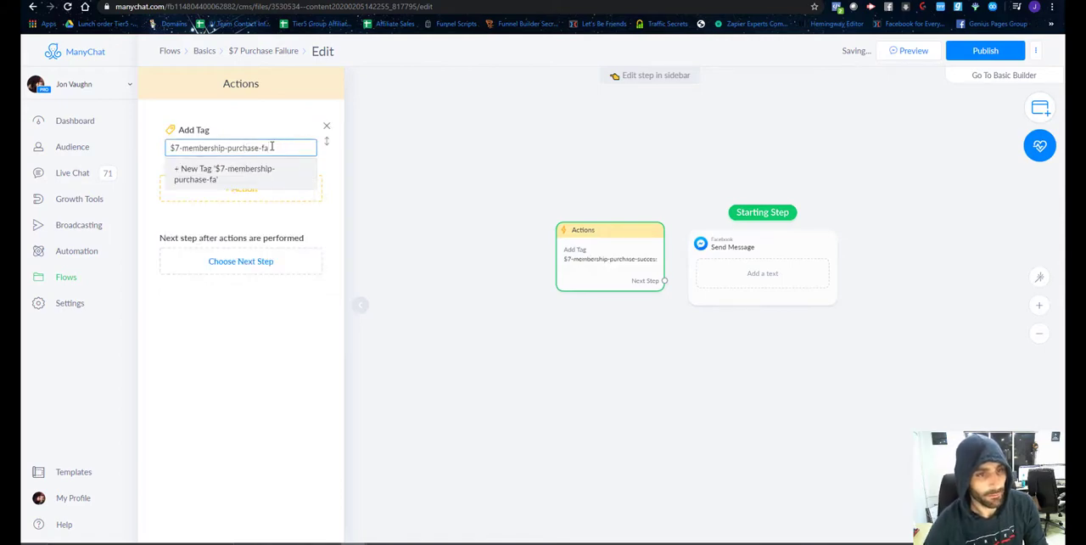
{"action": "type", "text": "iled"}
{"action": "left_click", "coordinate": [225, 174]}
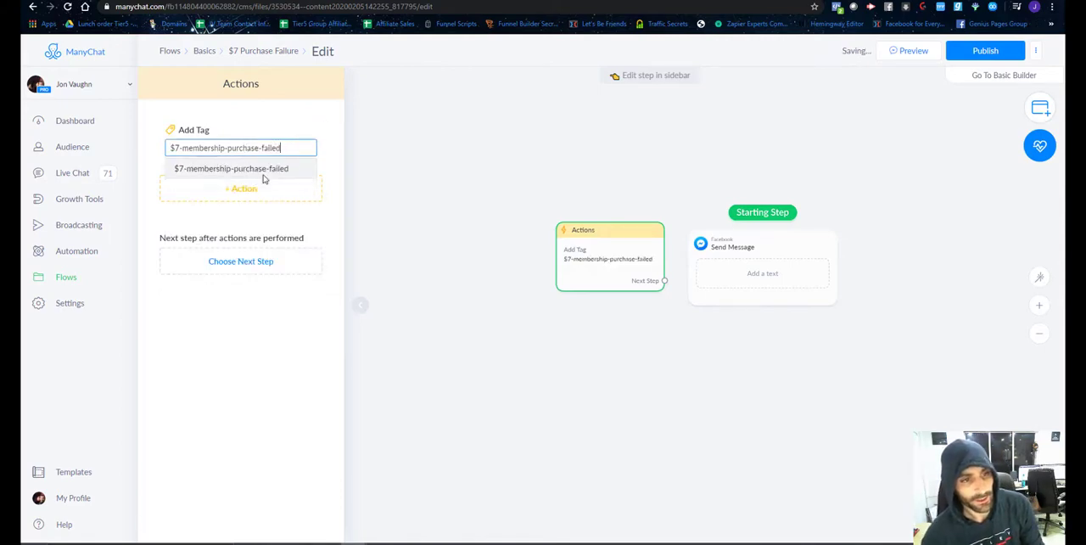
{"action": "left_click", "coordinate": [454, 240]}
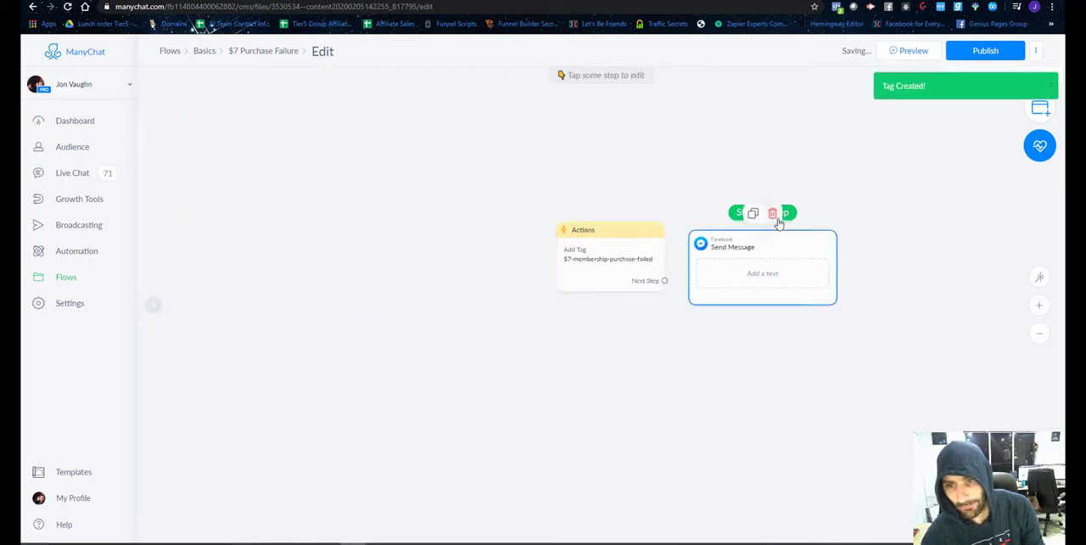
Make the Actions block the starting step, shift it away from Send Message, and connect its next step to Send Message.
{"action": "left_click_drag", "start_coordinate": [774, 212], "coordinate": [565, 252]}
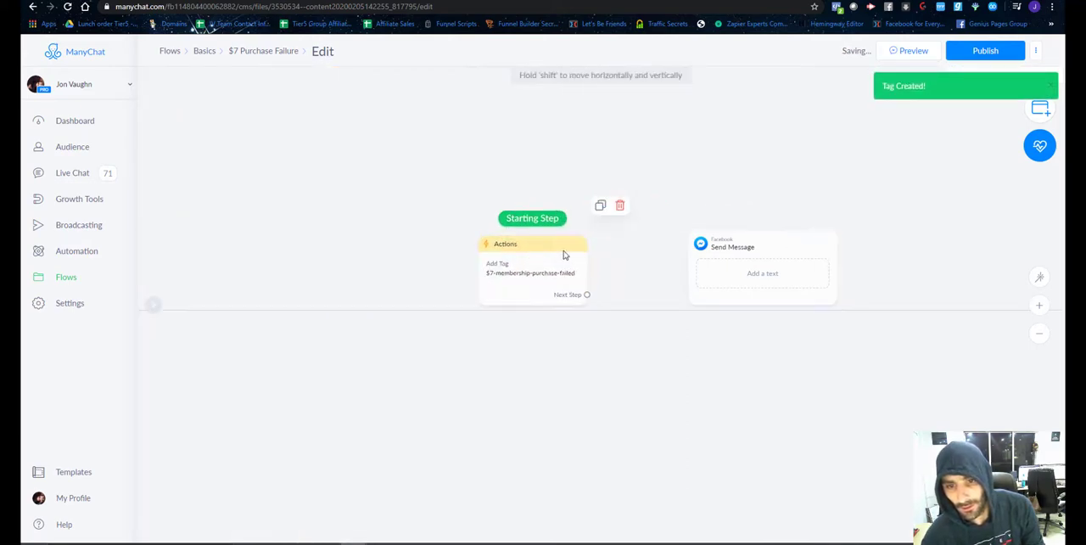
{"action": "left_click", "coordinate": [586, 295]}
{"action": "left_click", "coordinate": [711, 262]}
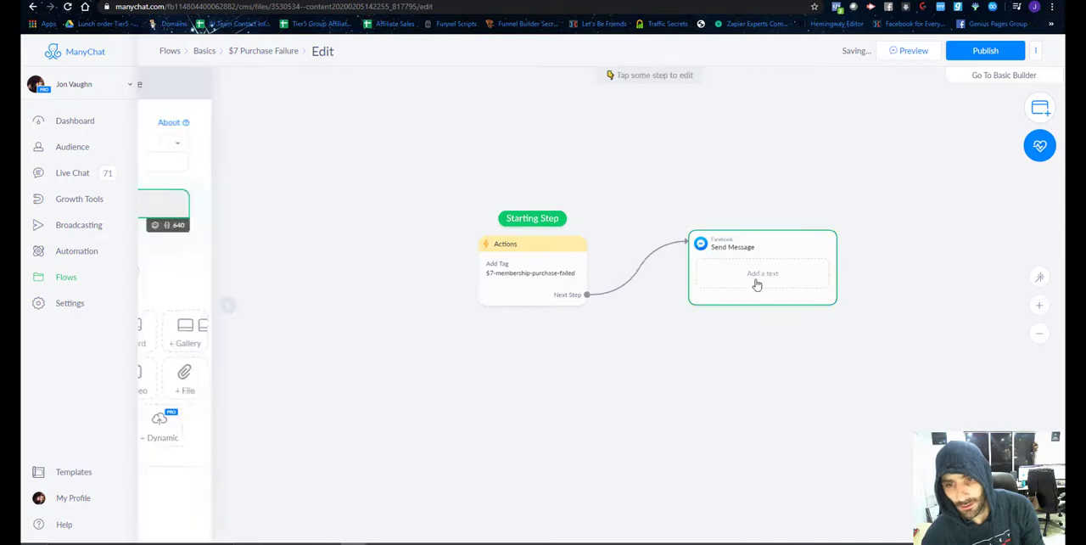
Set the message's content type to Other, write "I'm really sorry, but I don't see that you've actually purchased this." and publish the flow.
{"action": "left_click", "coordinate": [255, 143]}
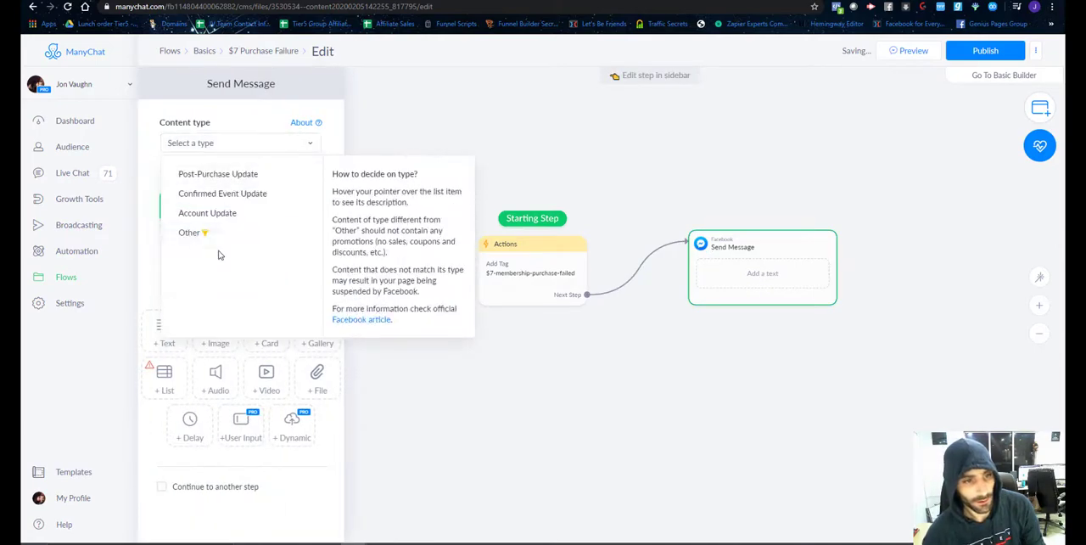
{"action": "left_click", "coordinate": [188, 232]}
{"action": "type", "text": "I'm"}
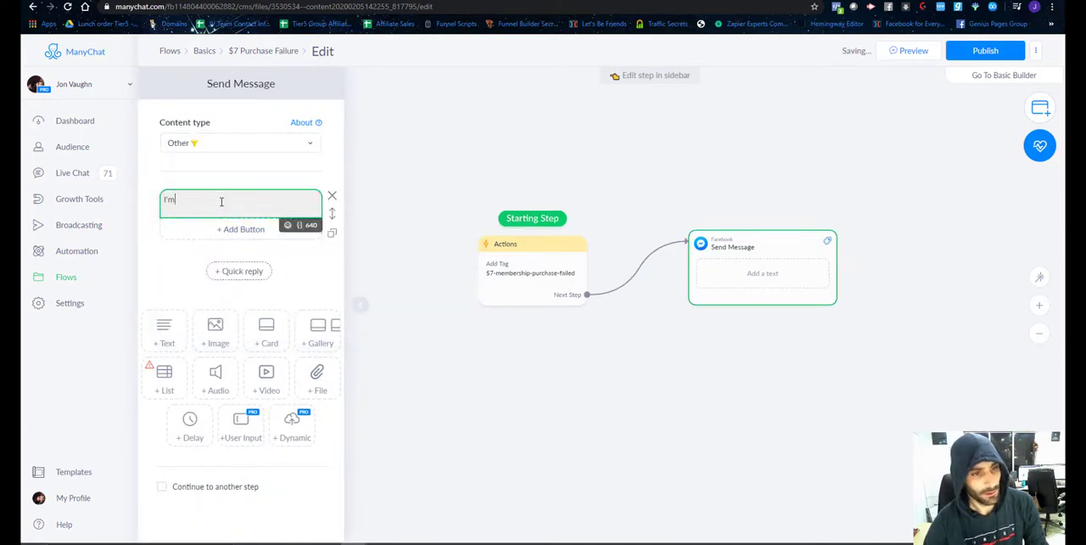
{"action": "type", "text": " really sorry."}
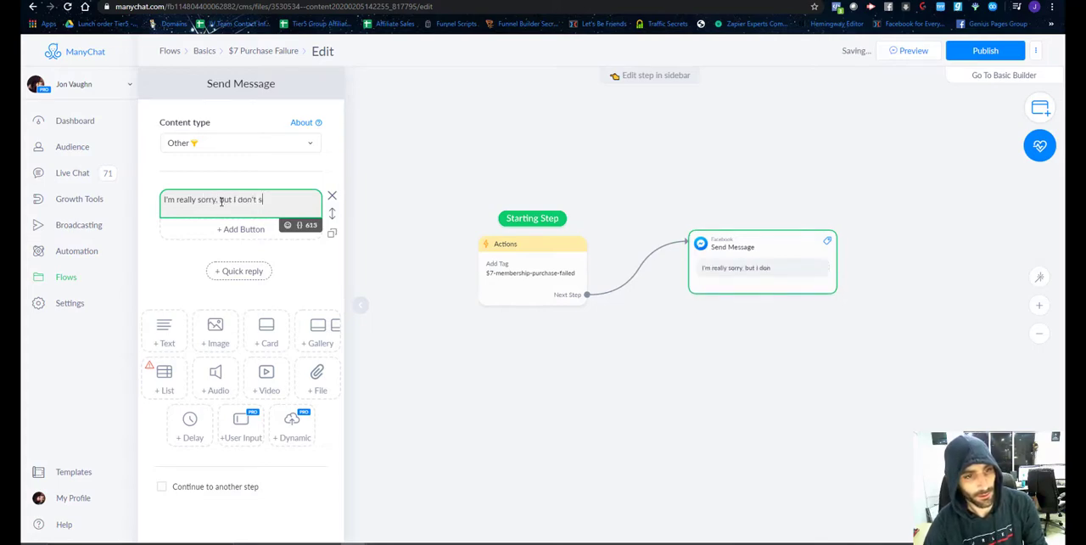
{"action": "type", "text": "e a"}
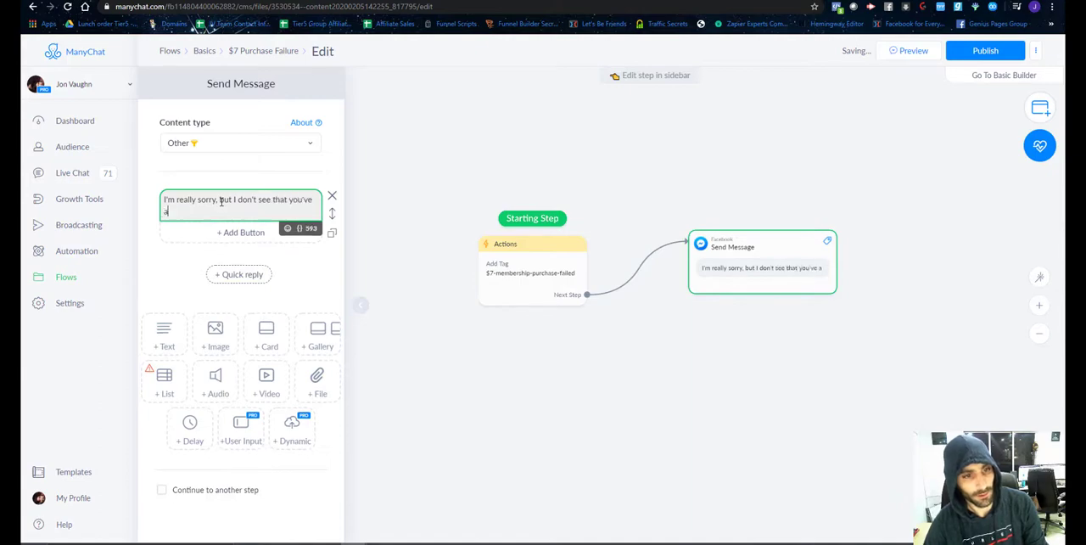
{"action": "type", "text": "ctually pu"}
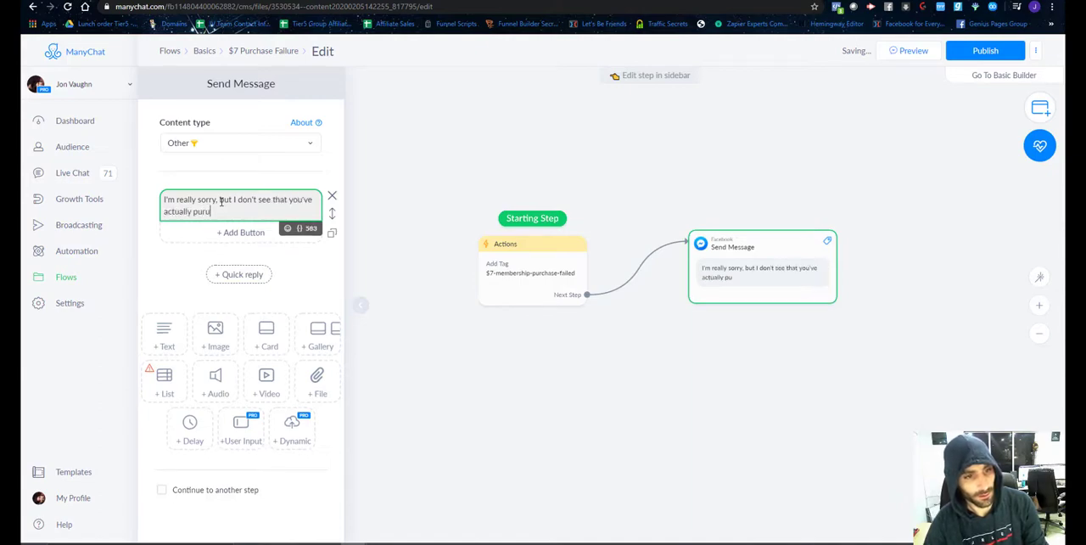
{"action": "type", "text": "his."}
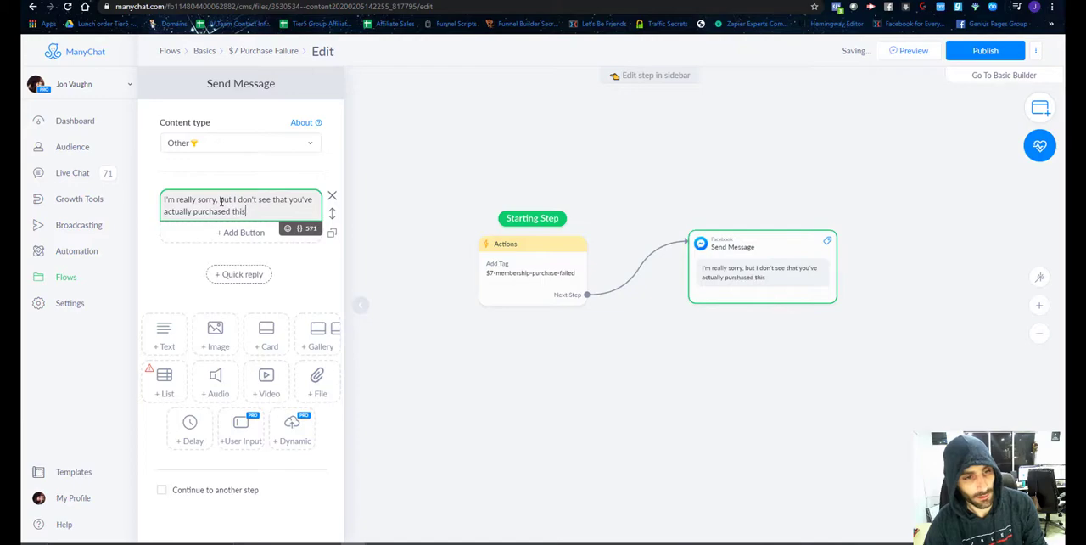
{"action": "left_click", "coordinate": [981, 51]}
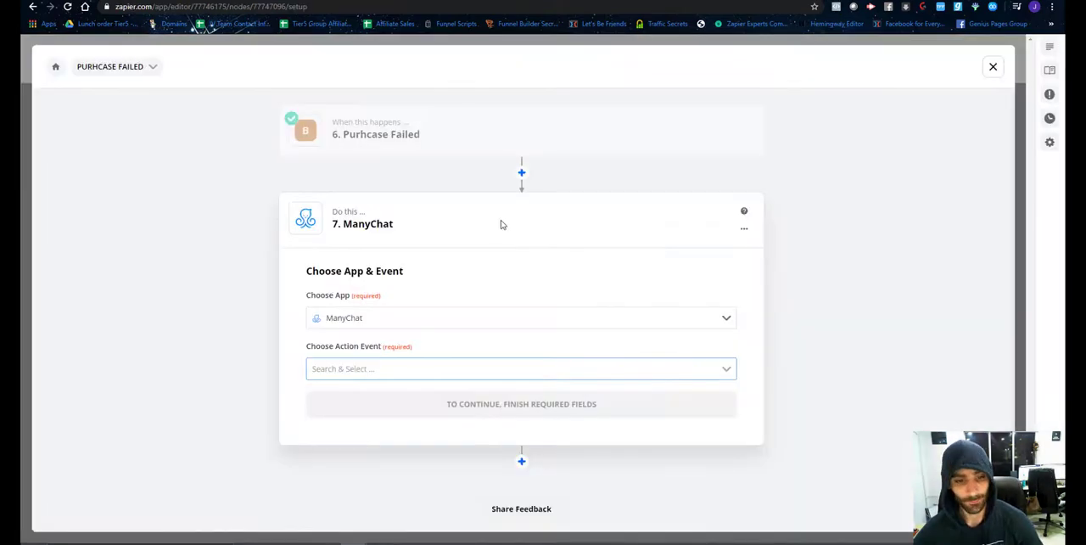
Return to Zapier, set step 7's action event to Send Content to User, and continue to the account choice.
{"action": "left_click", "coordinate": [711, 324]}
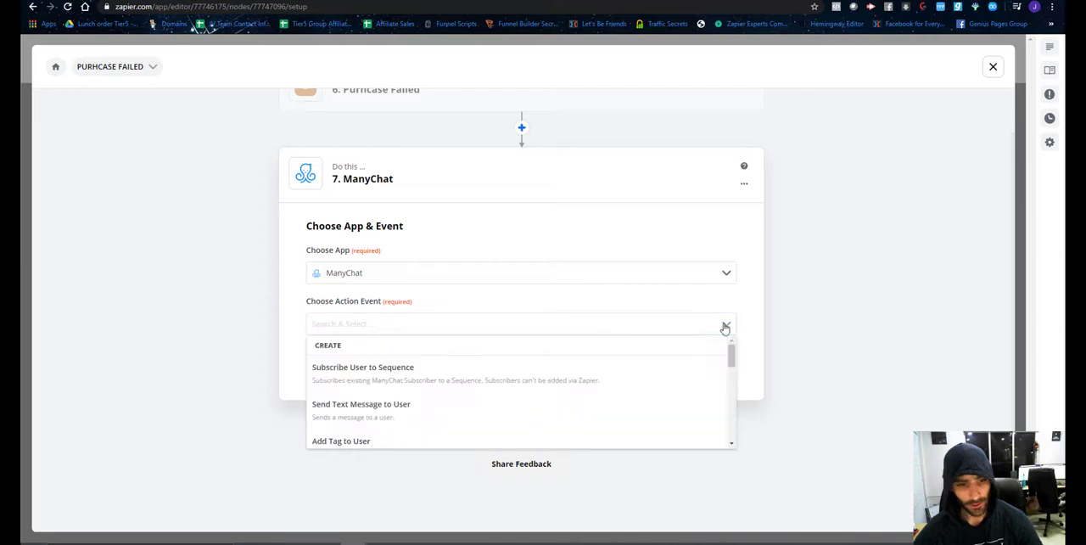
{"action": "scroll", "coordinate": [516, 370], "scroll_direction": "down", "scroll_amount": 5}
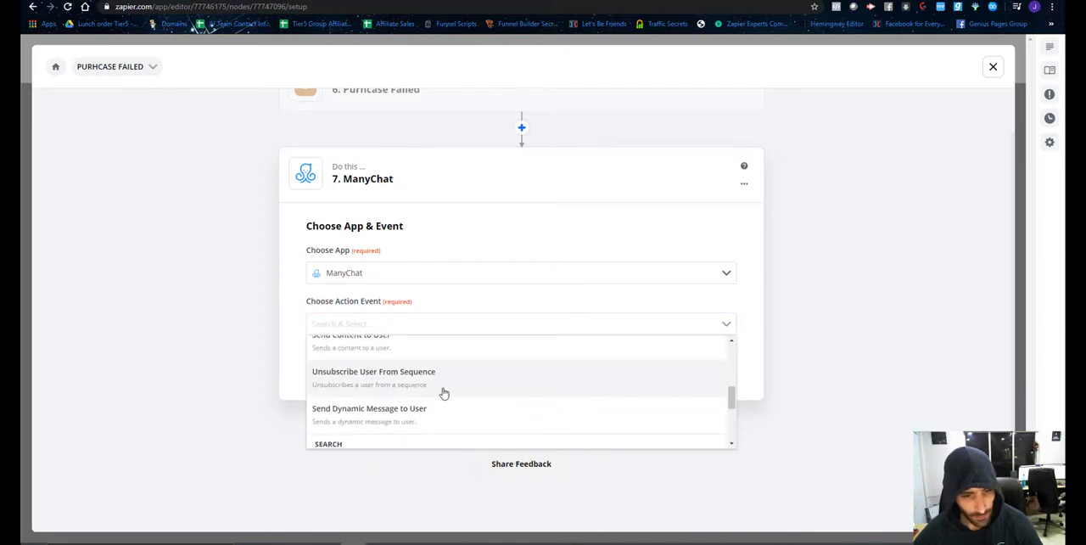
{"action": "scroll", "coordinate": [441, 392], "scroll_direction": "up", "scroll_amount": 2}
{"action": "left_click", "coordinate": [415, 399]}
{"action": "left_click", "coordinate": [484, 368]}
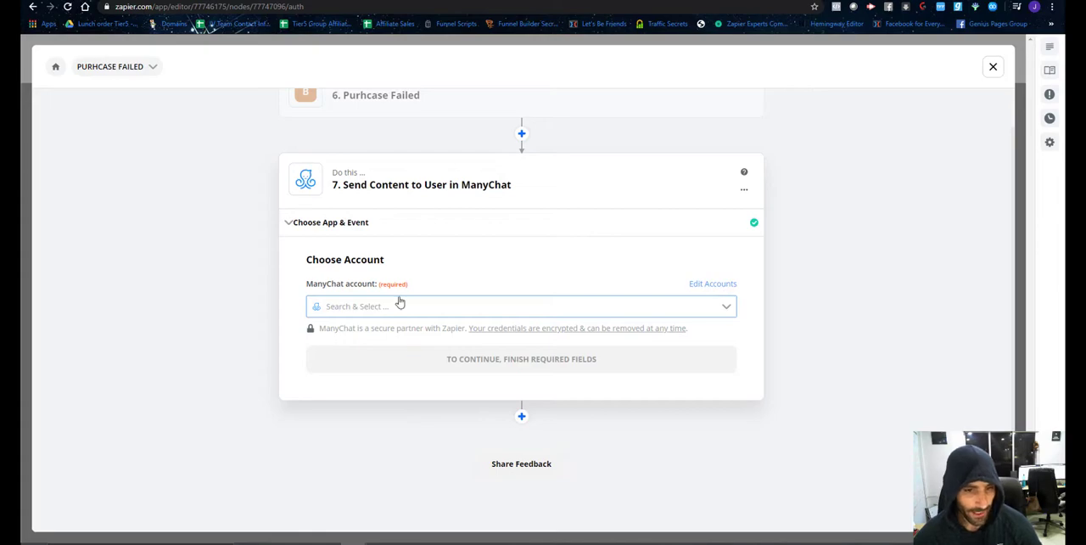
Select the "ManyChat #3" account for step 7 and continue to customizing its content.
{"action": "left_click", "coordinate": [400, 302]}
{"action": "scroll", "coordinate": [416, 382], "scroll_direction": "down", "scroll_amount": 5}
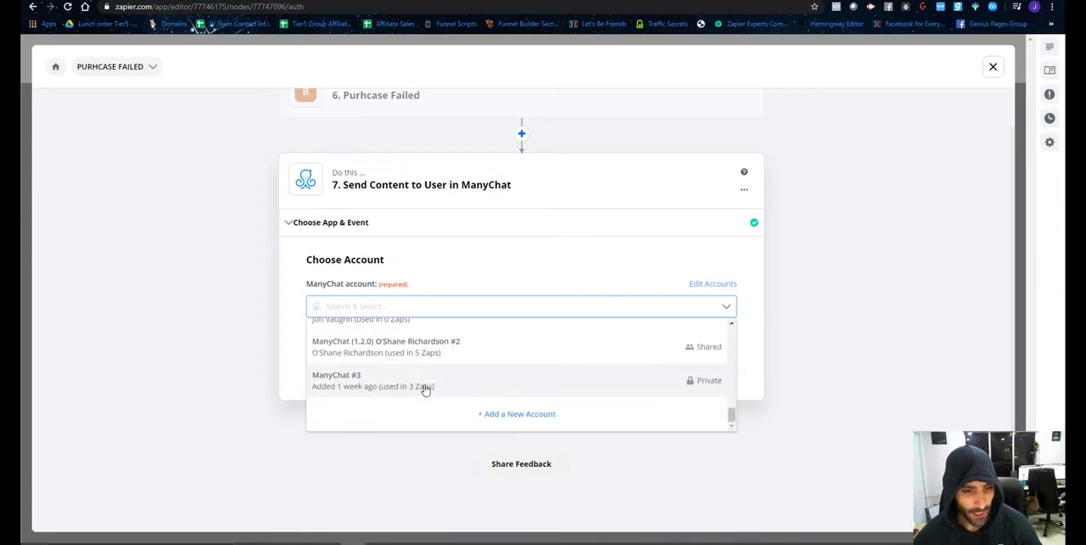
{"action": "left_click", "coordinate": [425, 387]}
{"action": "left_click", "coordinate": [481, 361]}
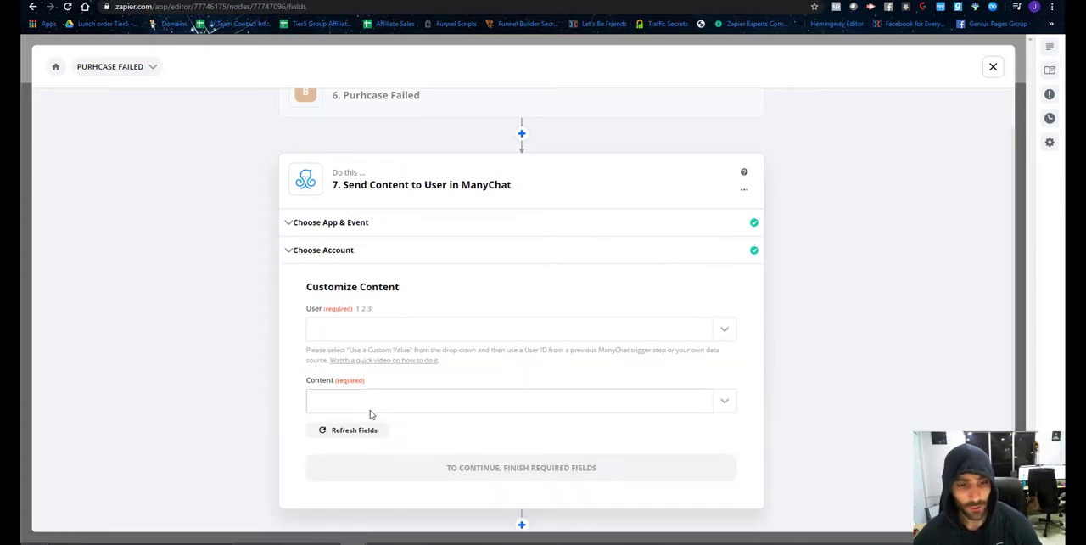
Set the content of step 7 to the "$7 Purchase Failure" flow.
{"action": "scroll", "coordinate": [370, 414], "scroll_direction": "down", "scroll_amount": 2}
{"action": "left_click", "coordinate": [447, 292]}
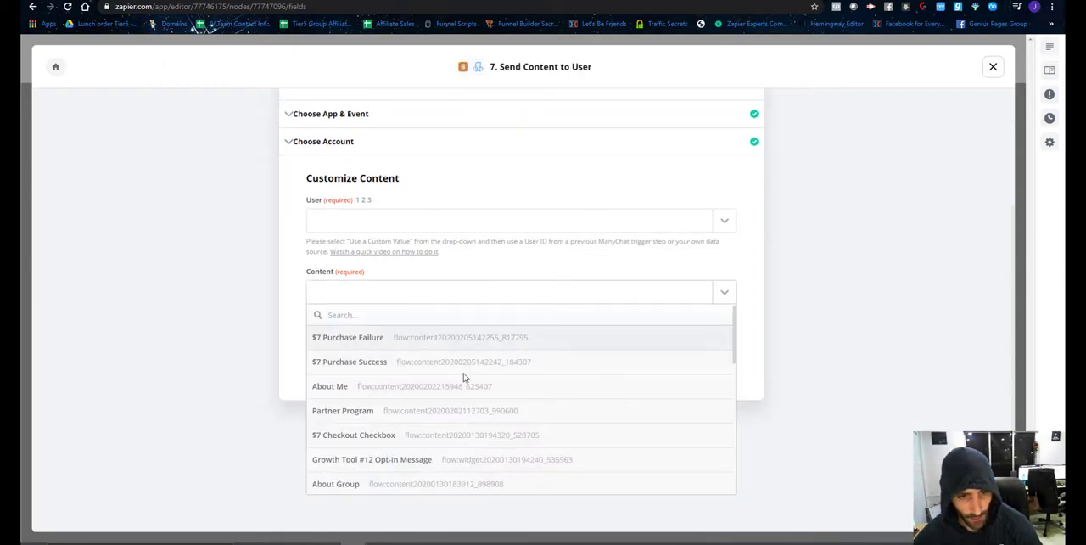
{"action": "key", "text": "Return"}
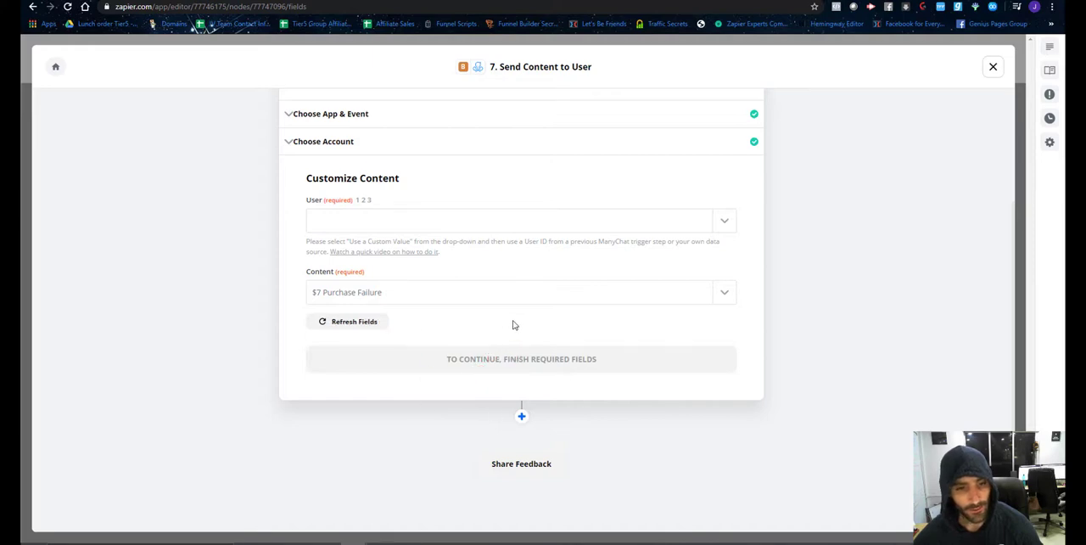
Use a custom value for step 7's user, map it to the ManyChat trigger's User ID, and continue to the test.
{"action": "left_click", "coordinate": [735, 221]}
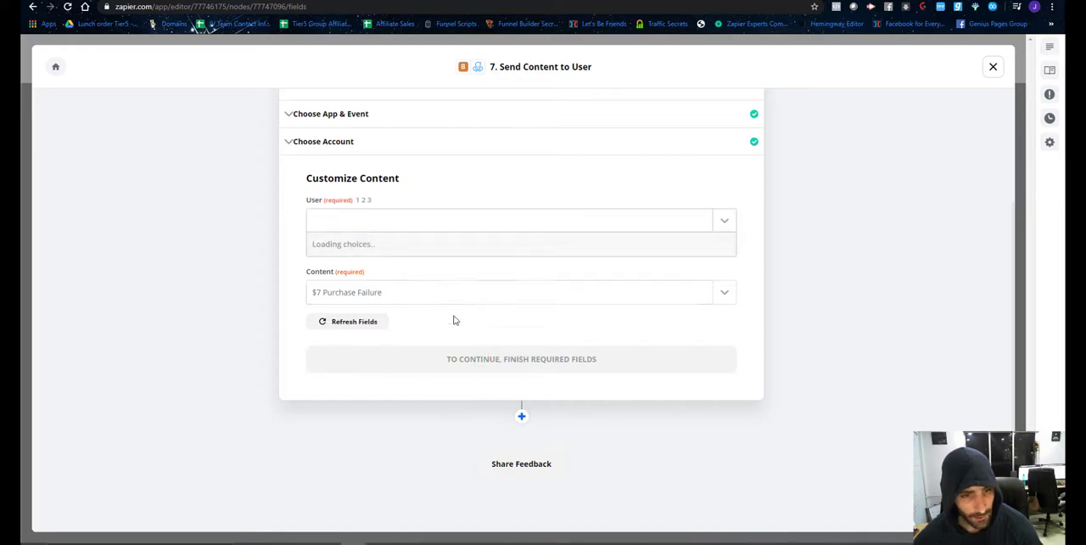
{"action": "scroll", "coordinate": [412, 388], "scroll_direction": "down", "scroll_amount": 3}
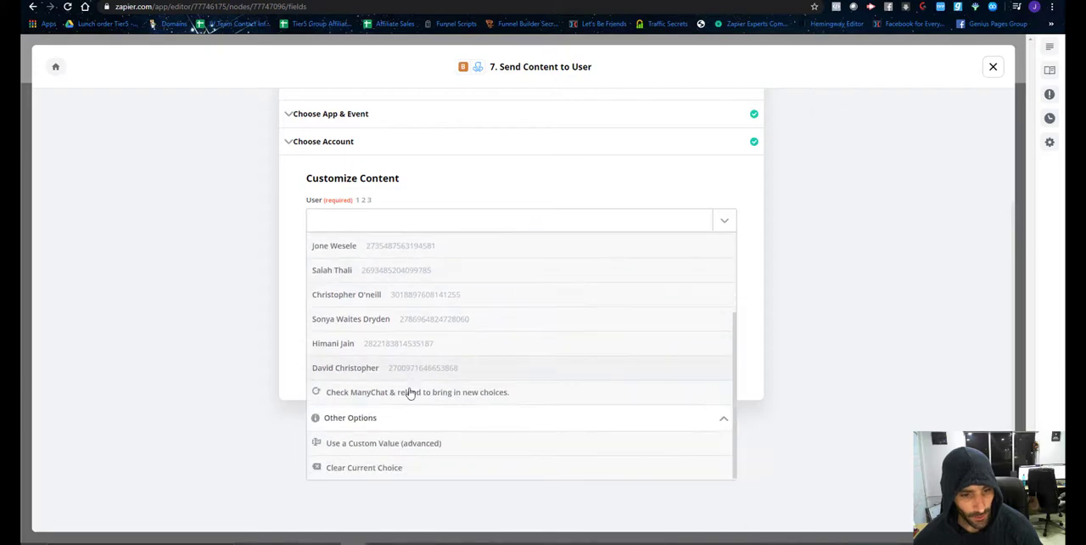
{"action": "left_click", "coordinate": [383, 442]}
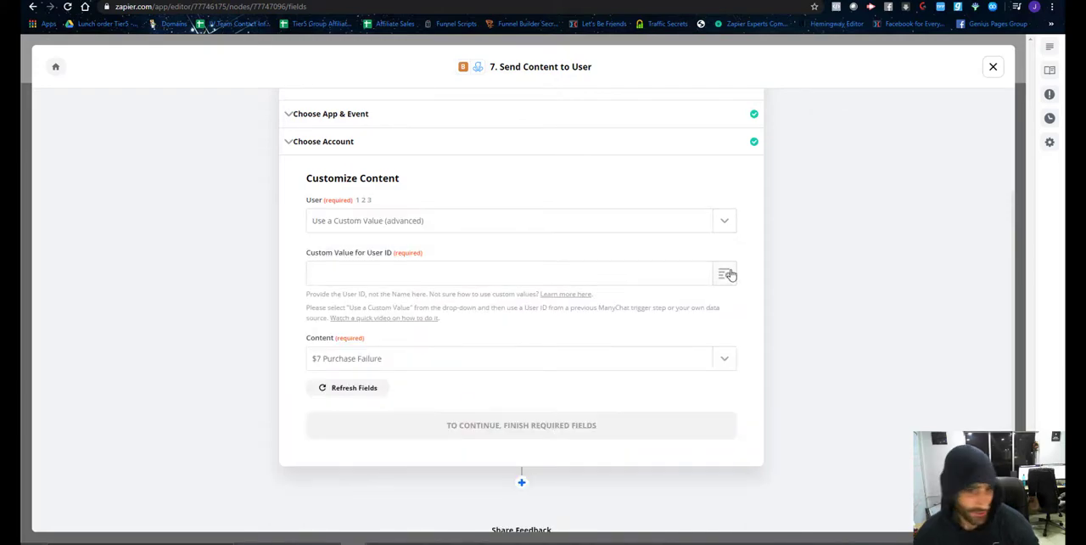
{"action": "left_click", "coordinate": [727, 273]}
{"action": "left_click", "coordinate": [436, 322]}
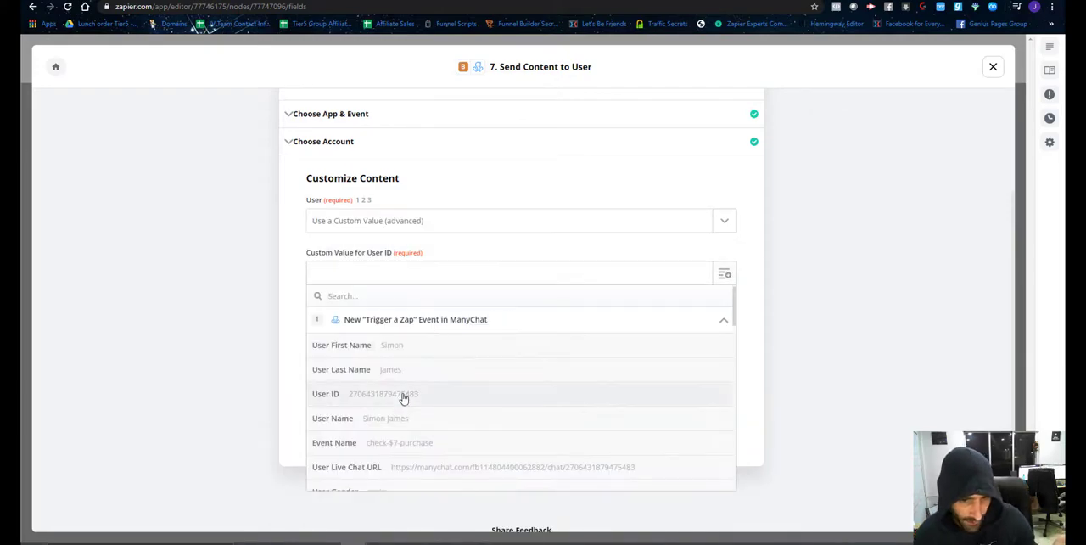
{"action": "left_click", "coordinate": [404, 396]}
{"action": "left_click", "coordinate": [521, 442]}
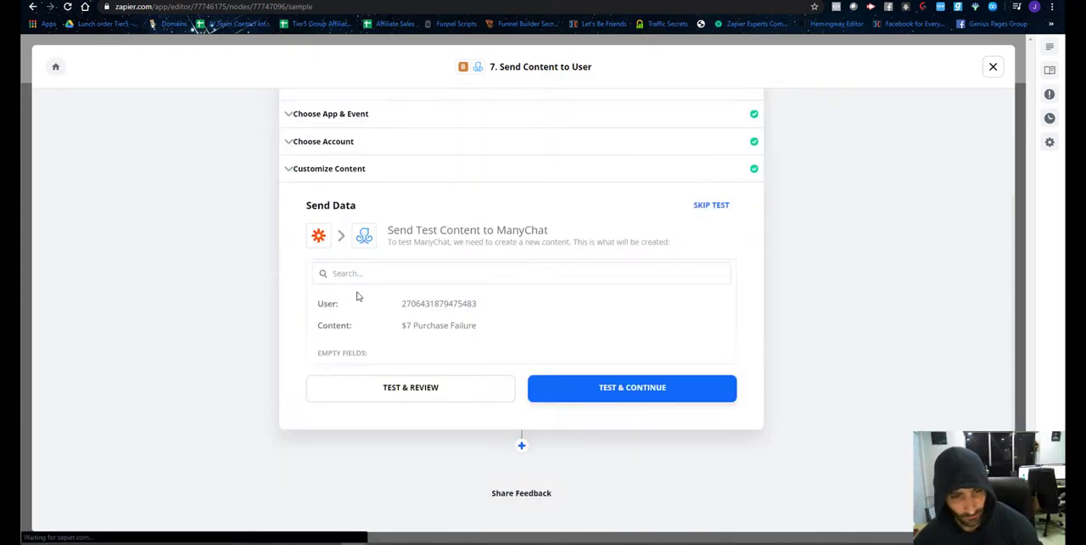
Run a reviewed test of step 7, finish editing it and close the failed-purchase path.
{"action": "left_click", "coordinate": [412, 399]}
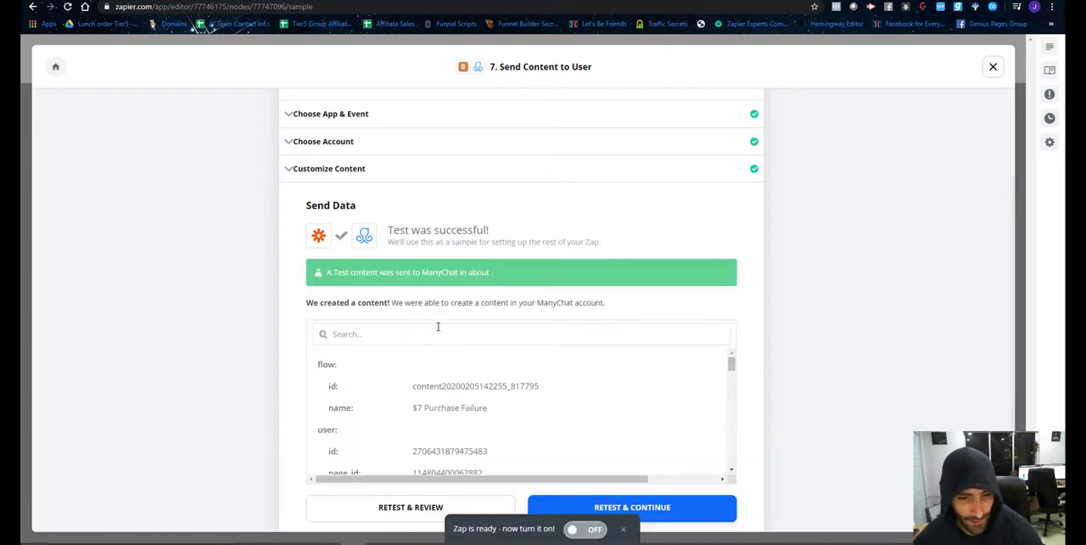
{"action": "scroll", "coordinate": [438, 327], "scroll_direction": "down", "scroll_amount": 2}
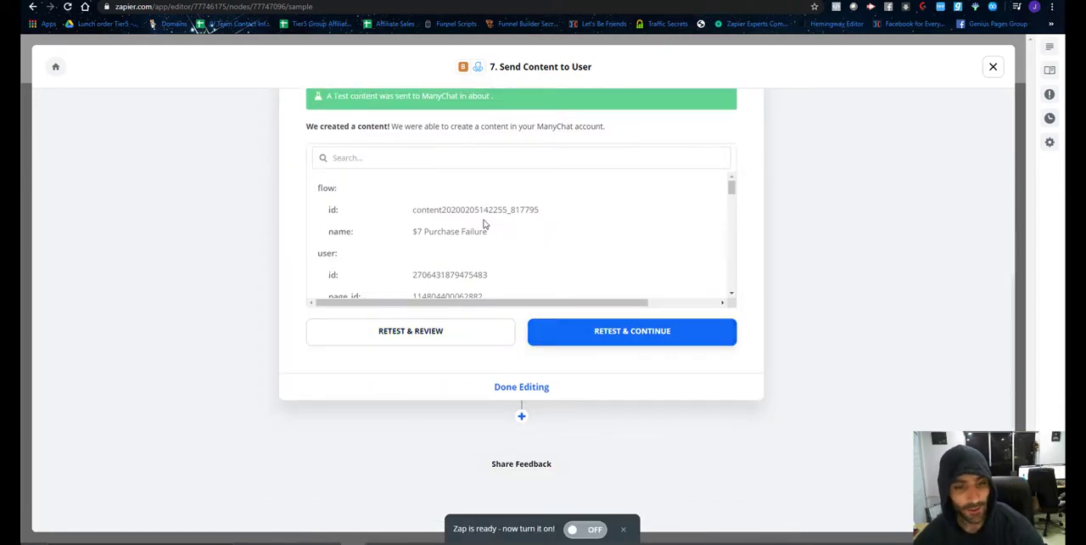
{"action": "scroll", "coordinate": [484, 224], "scroll_direction": "up", "scroll_amount": 2}
{"action": "scroll", "coordinate": [482, 246], "scroll_direction": "down", "scroll_amount": 5}
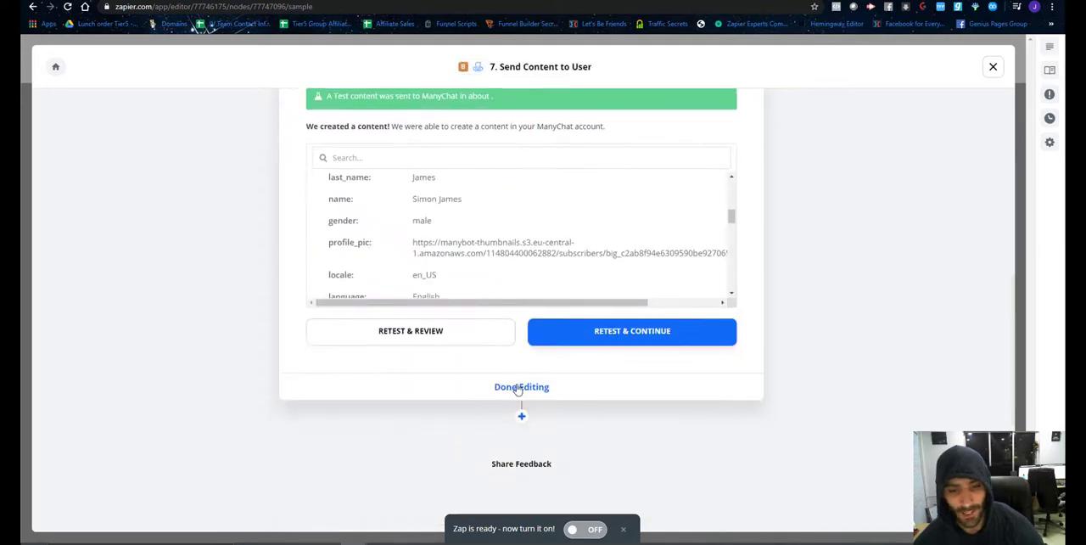
{"action": "left_click", "coordinate": [518, 388]}
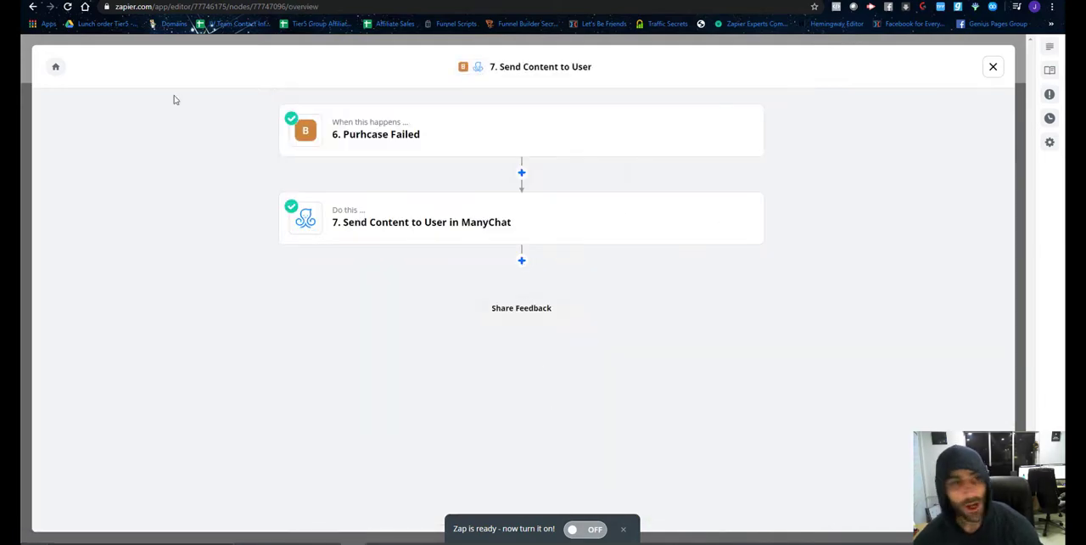
{"action": "left_click", "coordinate": [991, 69]}
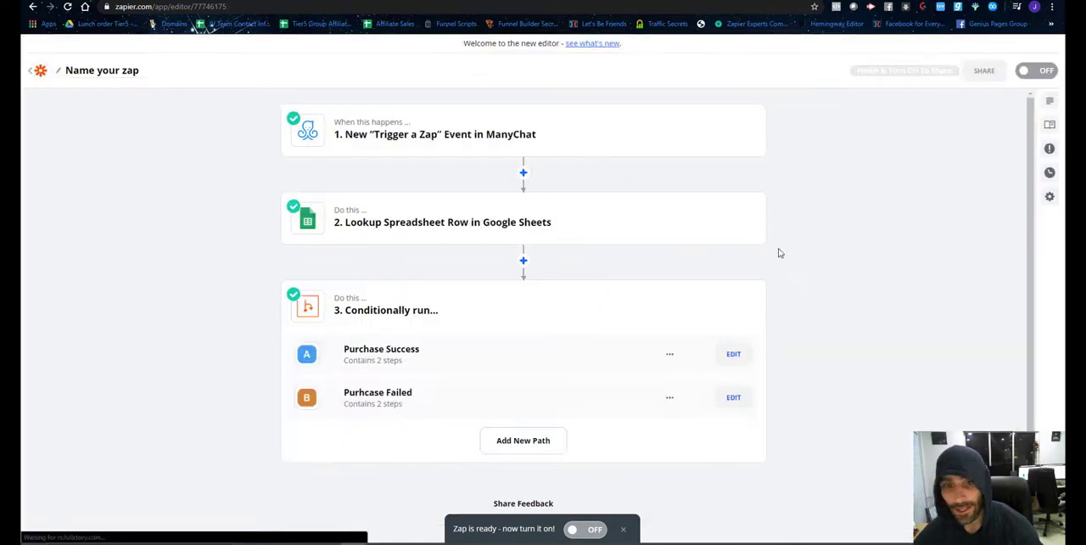
In the Lookup Spreadsheet Row step, replace the hardcoded lookup value with the ManyChat trigger's User Email field.
{"action": "left_click", "coordinate": [448, 237]}
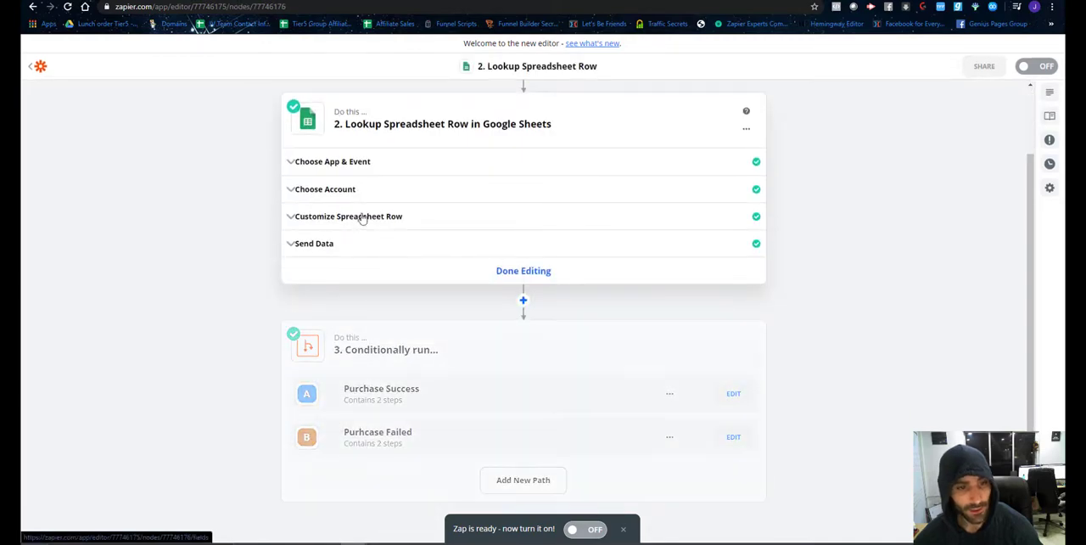
{"action": "left_click", "coordinate": [363, 220]}
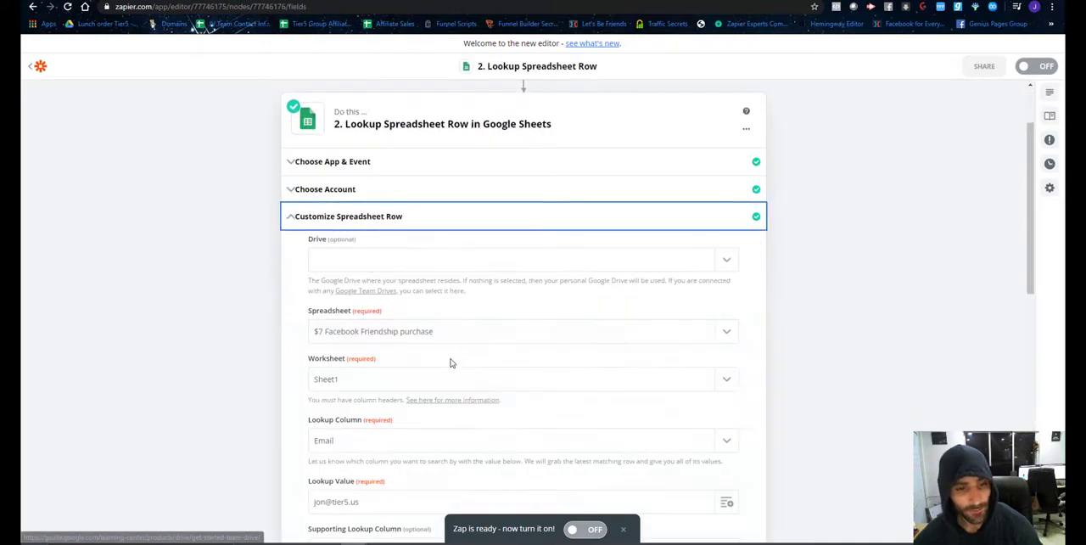
{"action": "scroll", "coordinate": [519, 379], "scroll_direction": "down", "scroll_amount": 2}
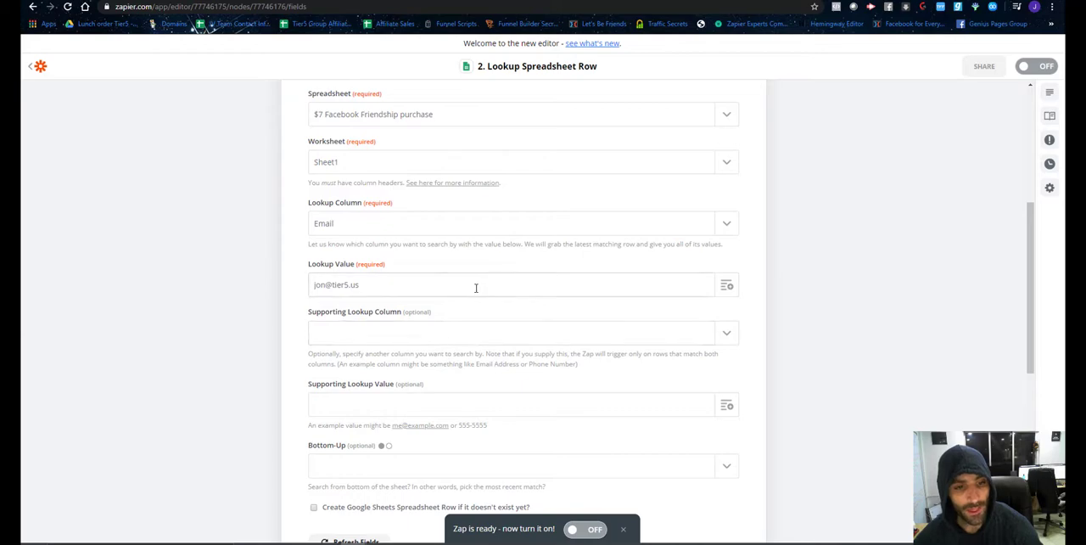
{"action": "left_click", "coordinate": [567, 289]}
{"action": "key", "text": "ctrl+a"}
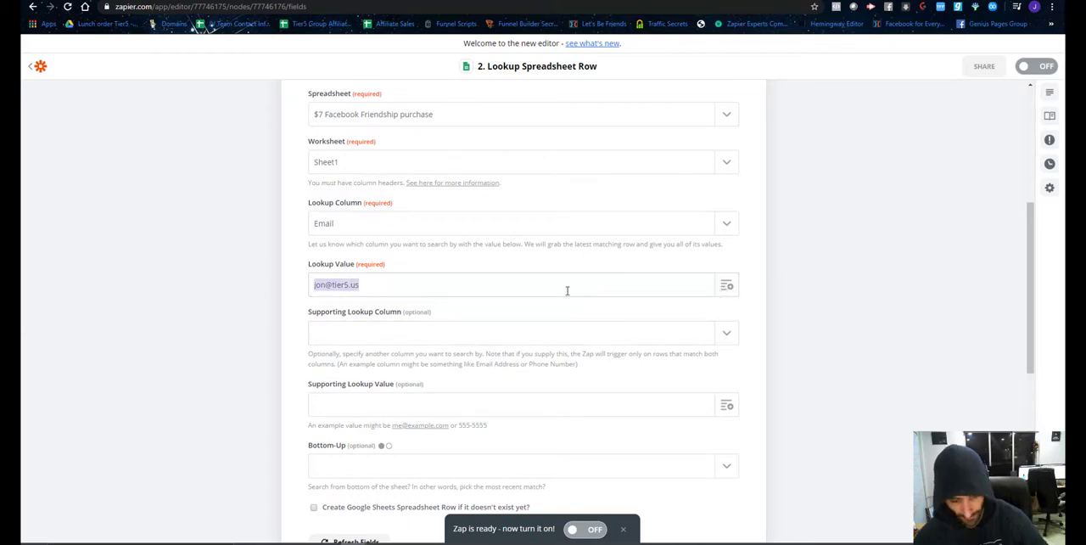
{"action": "key", "text": "BackSpace"}
{"action": "left_click", "coordinate": [727, 286]}
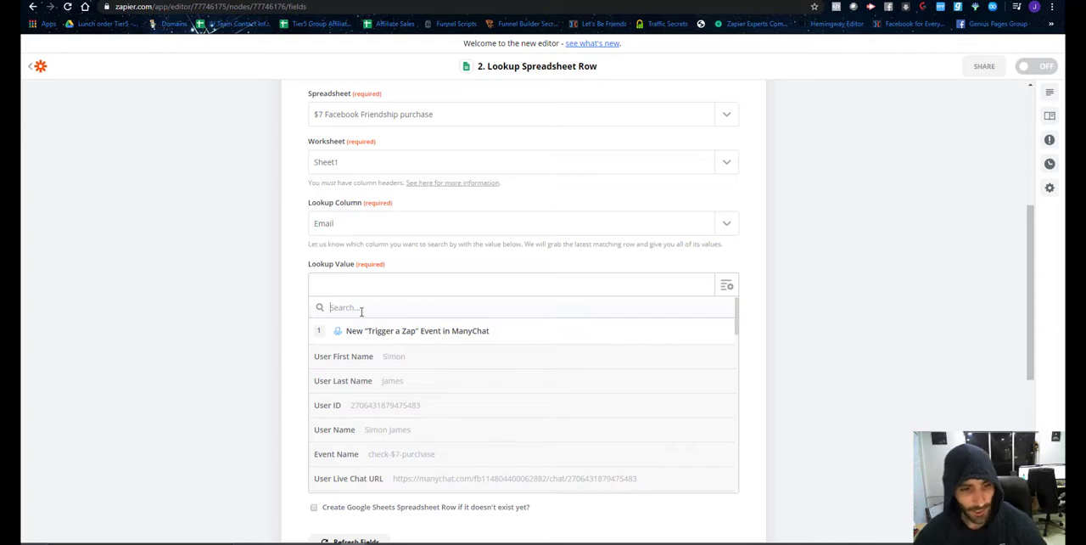
{"action": "type", "text": "email"}
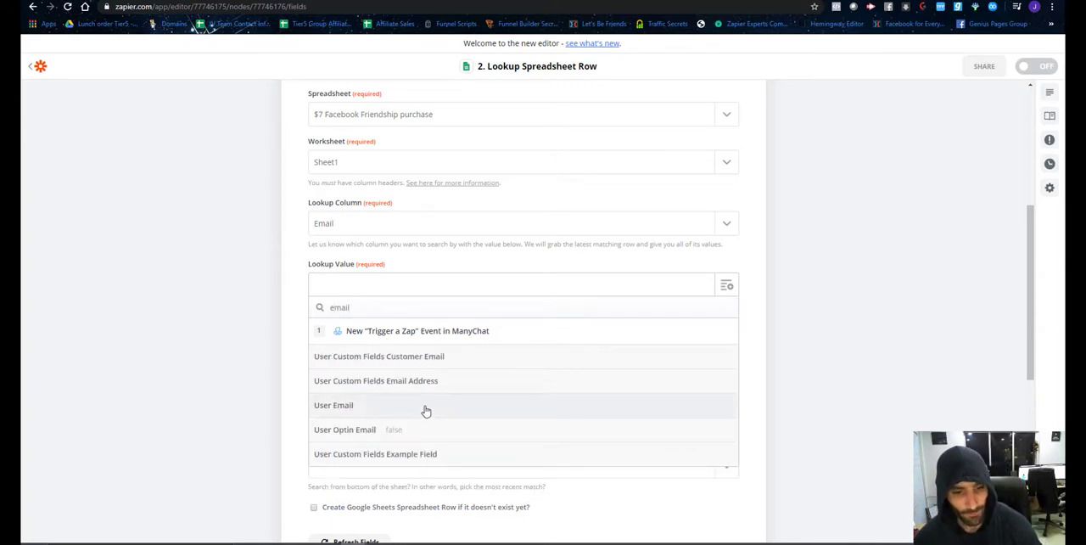
{"action": "left_click", "coordinate": [426, 411]}
Continue from the spreadsheet row customization and skip the lookup step's test.
{"action": "scroll", "coordinate": [475, 255], "scroll_direction": "down", "scroll_amount": 5}
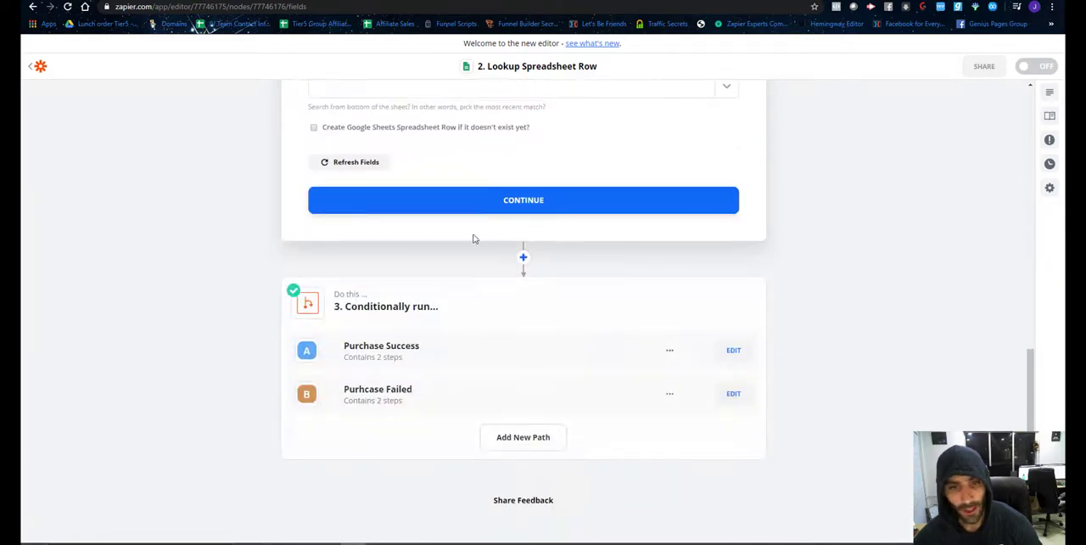
{"action": "left_click", "coordinate": [499, 201]}
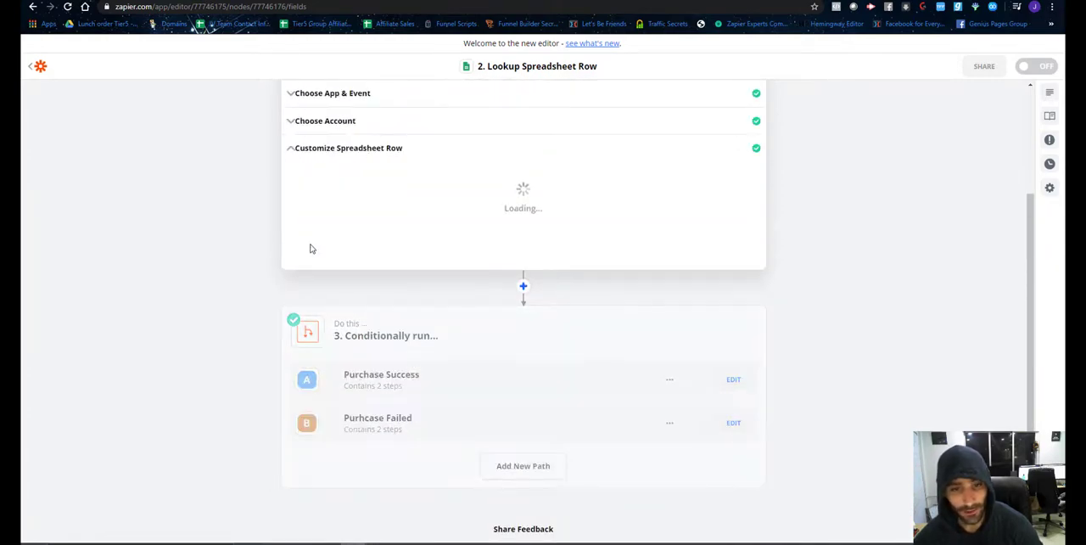
{"action": "left_click", "coordinate": [713, 184]}
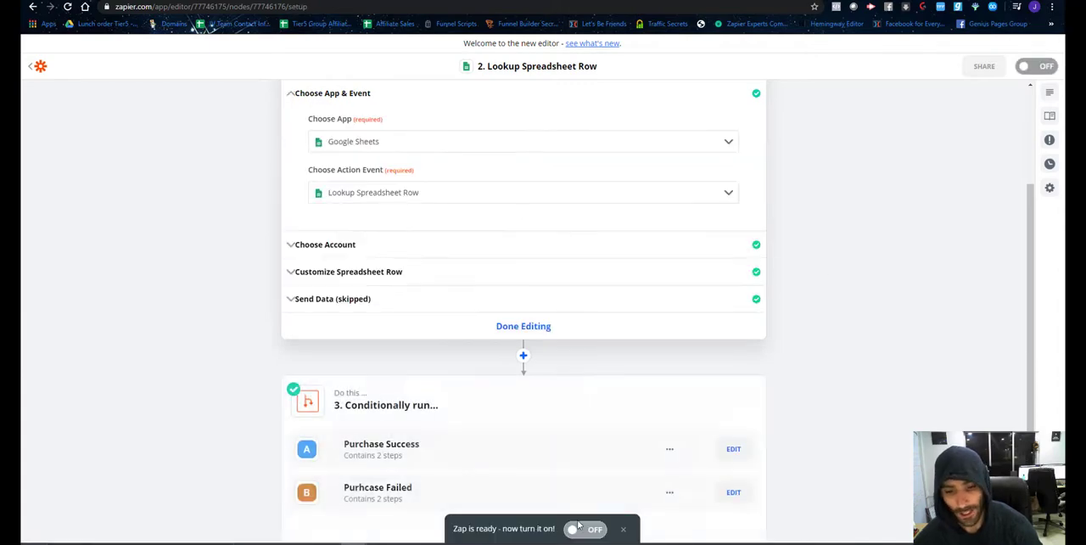
Turn the Zap on and name it "Check $7/month purchase".
{"action": "left_click", "coordinate": [588, 531]}
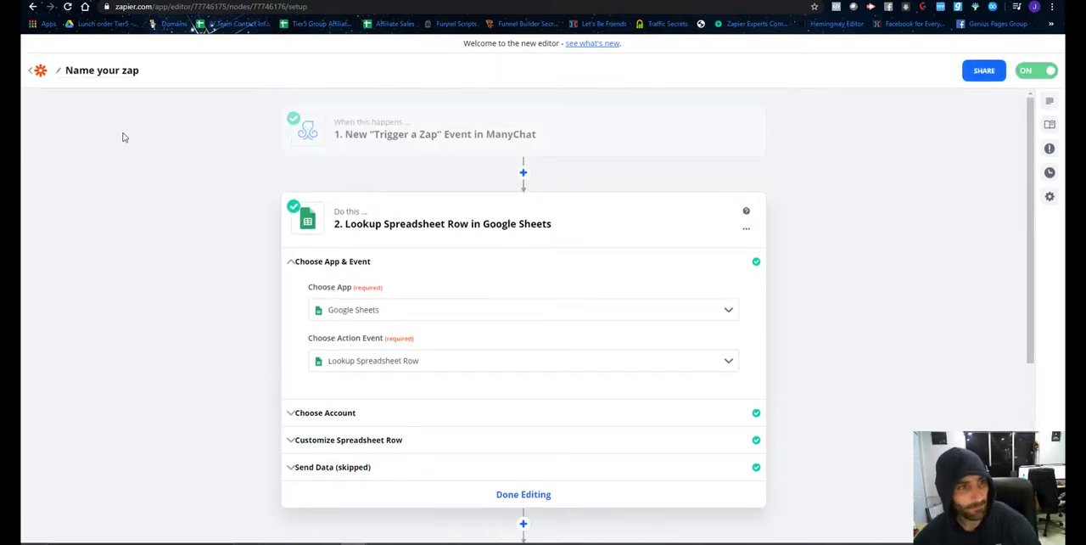
{"action": "left_click", "coordinate": [107, 75]}
{"action": "type", "text": "Check $7"}
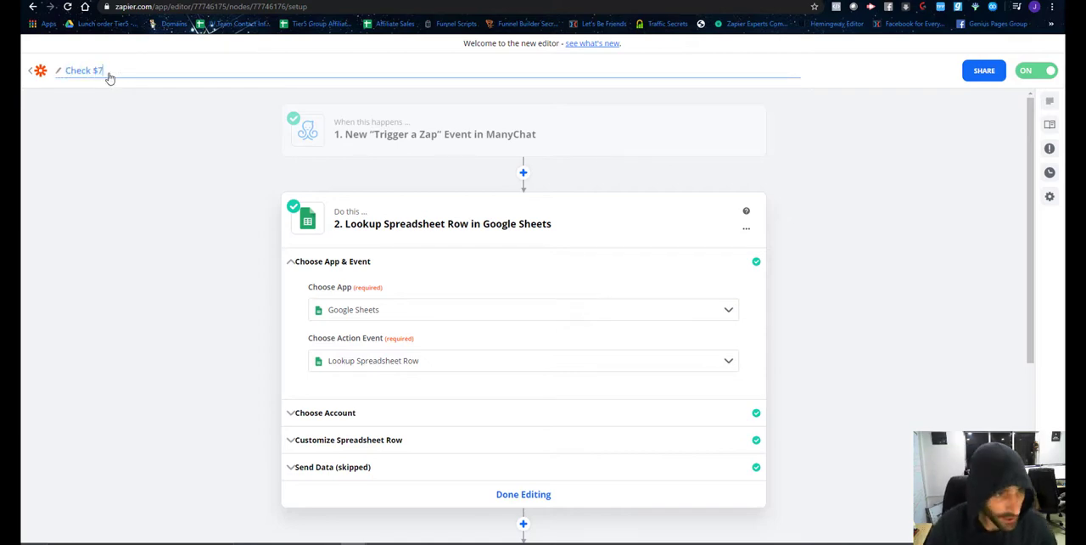
{"action": "type", "text": "/month purchase"}
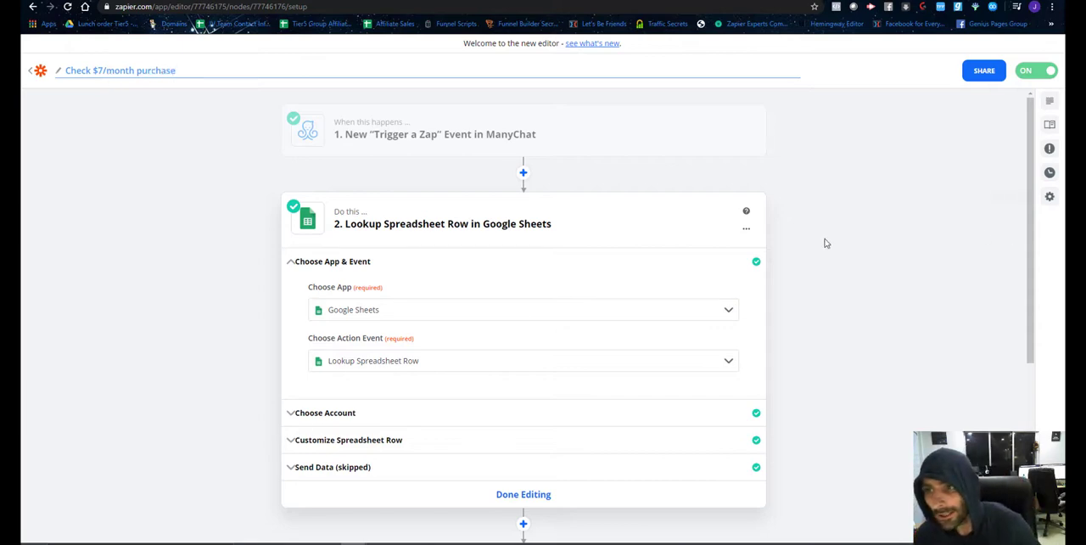
{"action": "key", "text": "Return"}
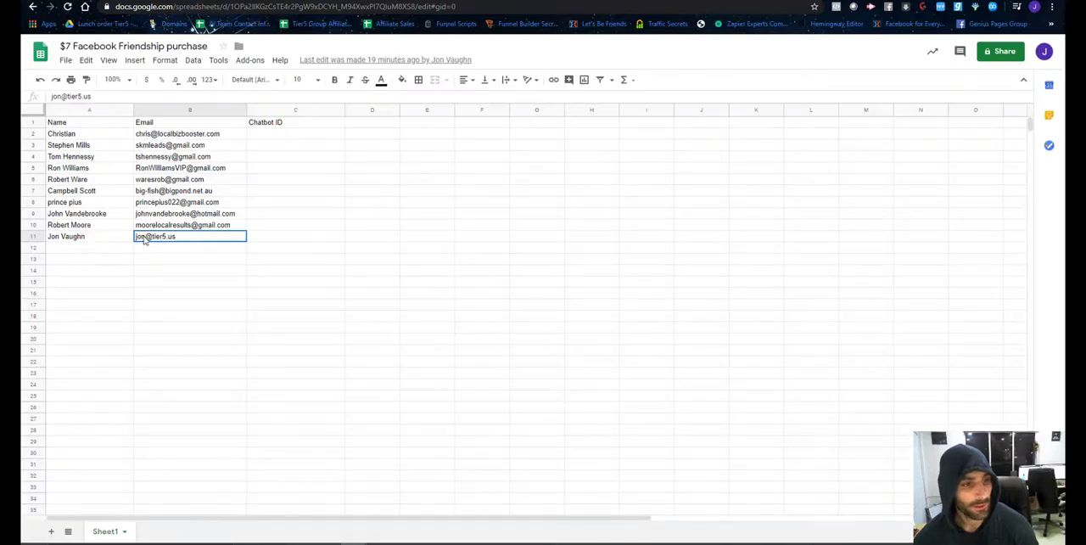
In the $7 Facebook Friendship purchase sheet, clear the test buyer's entry in row 11.
{"action": "key", "text": "Delete"}
{"action": "left_click", "coordinate": [479, 318]}
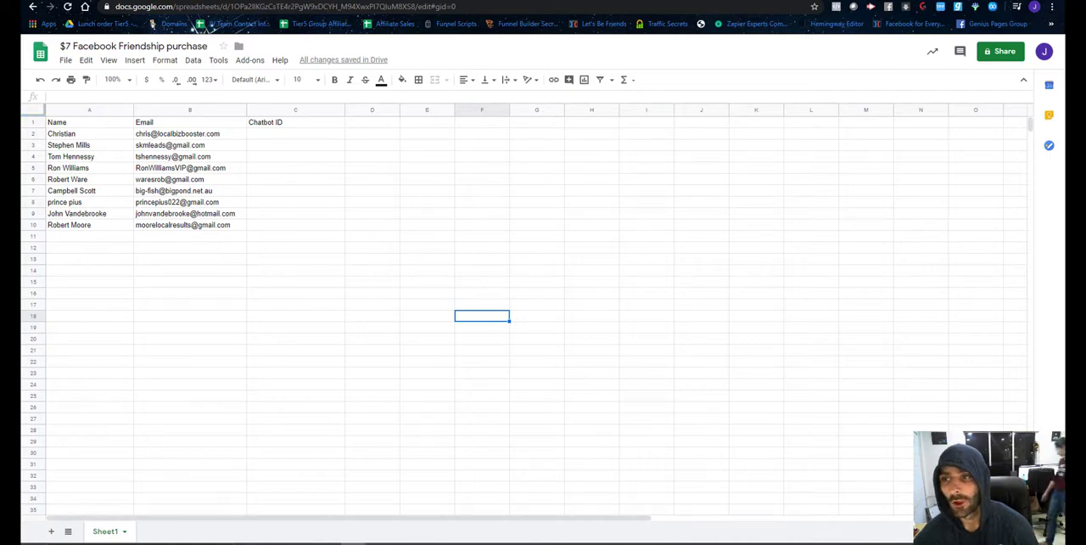
{"action": "left_click", "coordinate": [768, 316]}
Return to Zapier and open the Task History.
{"action": "key", "text": "ctrl+Tab"}
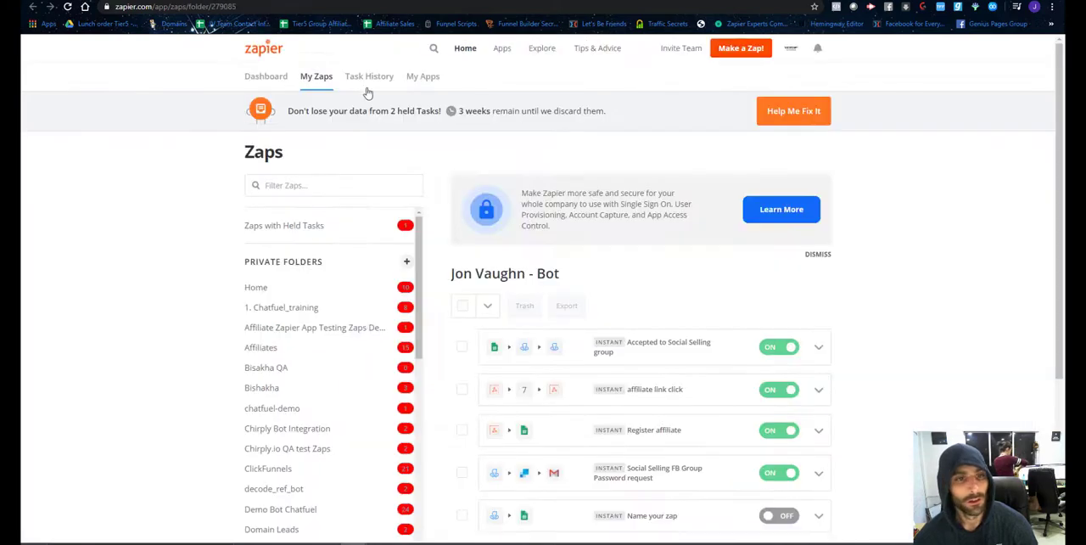
{"action": "left_click", "coordinate": [366, 78]}
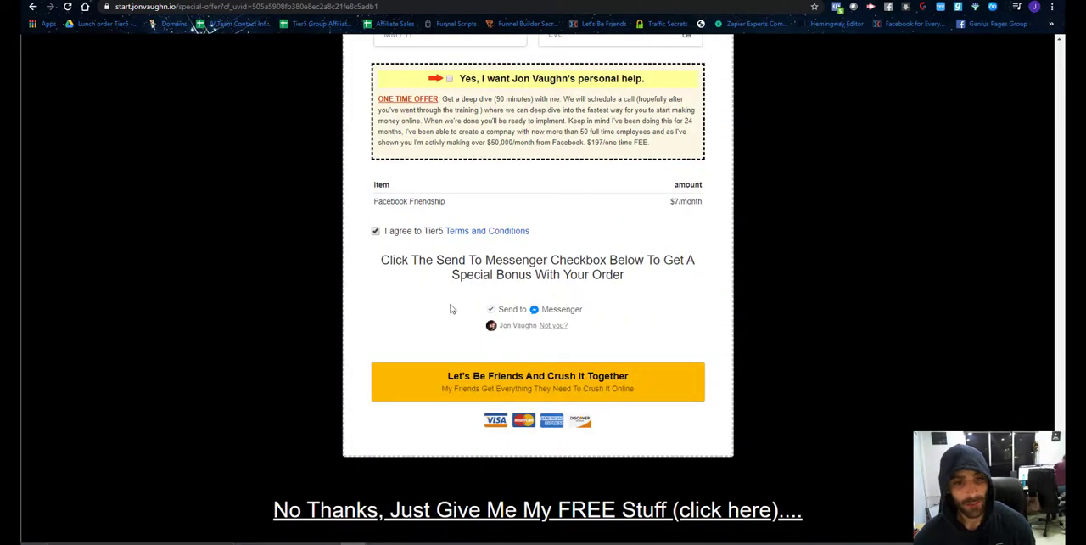
Replace the email on the Facebook Friendship order form with a different test address, then switch to the Facebook page with the chat.
{"action": "scroll", "coordinate": [448, 308], "scroll_direction": "up", "scroll_amount": 5}
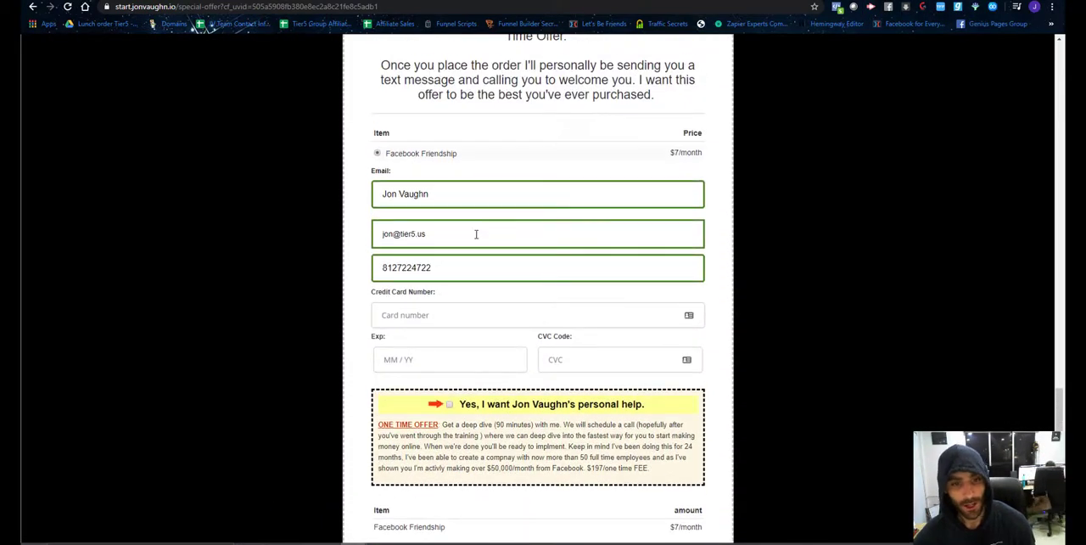
{"action": "triple_click", "coordinate": [427, 232]}
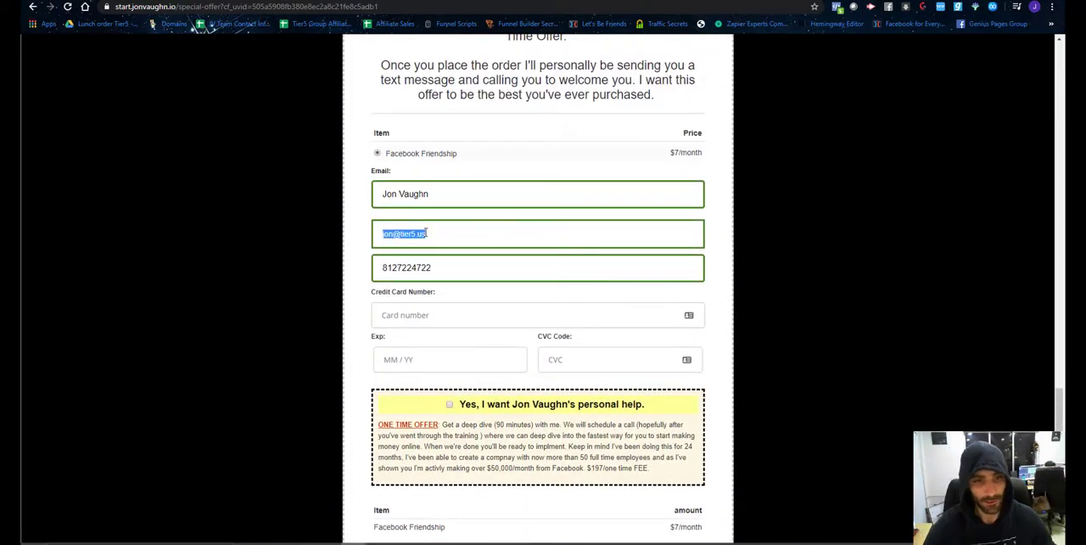
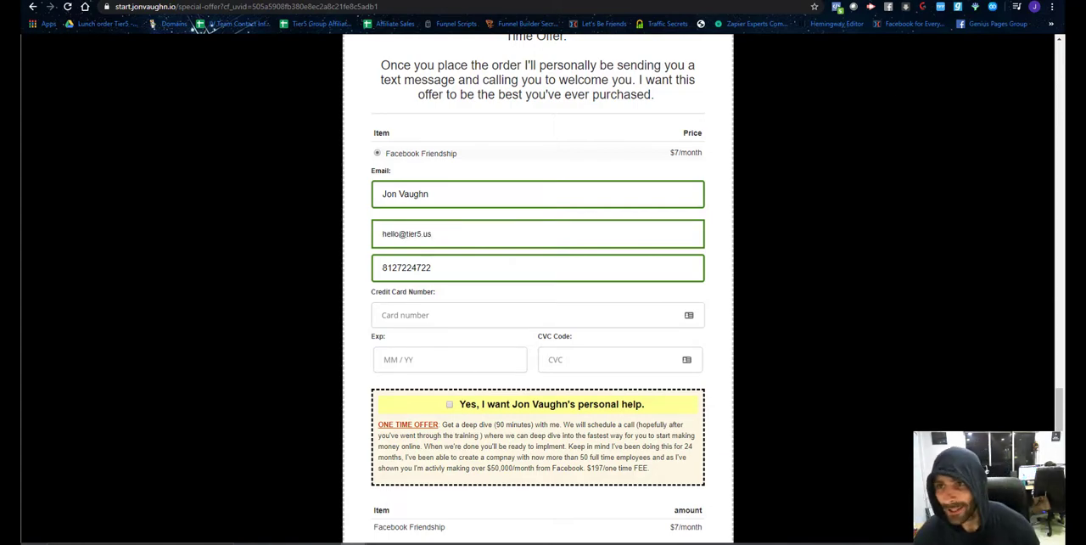
{"action": "left_click_drag", "start_coordinate": [721, 1], "coordinate": [1085, 190]}
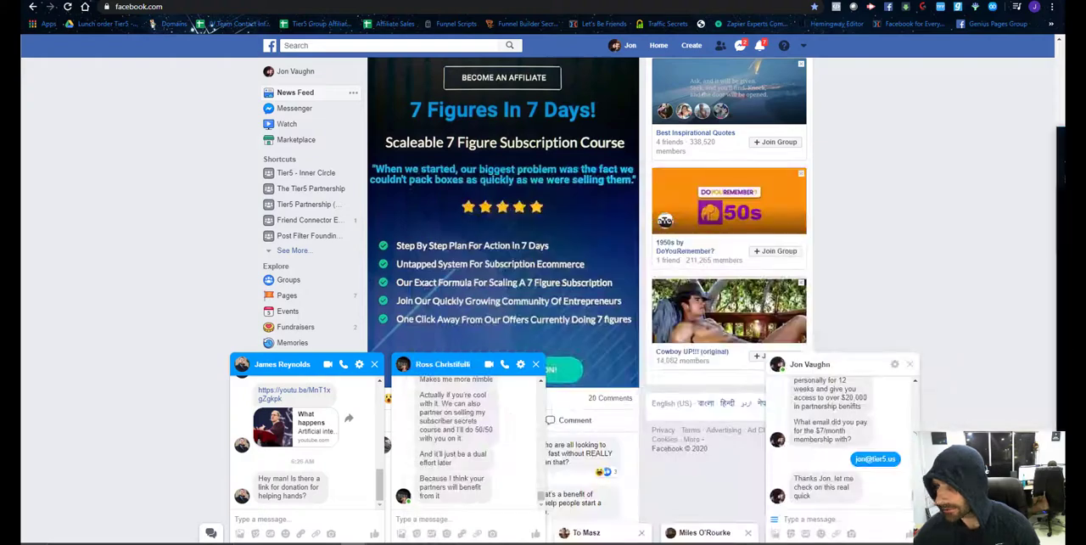
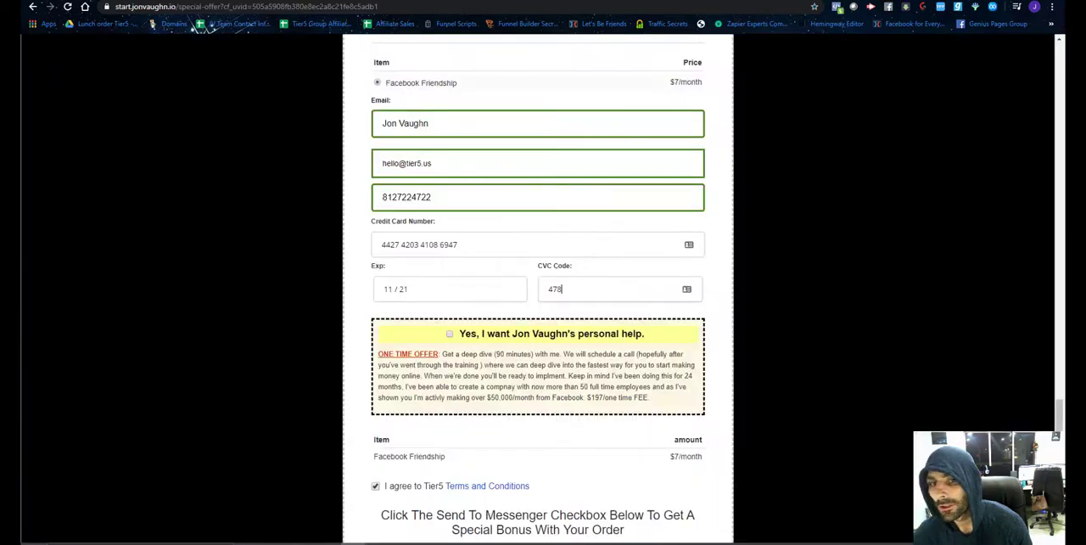
Submit the Facebook Friendship order form and return to the Facebook page with the chat.
{"action": "scroll", "coordinate": [698, 275], "scroll_direction": "down", "scroll_amount": 5}
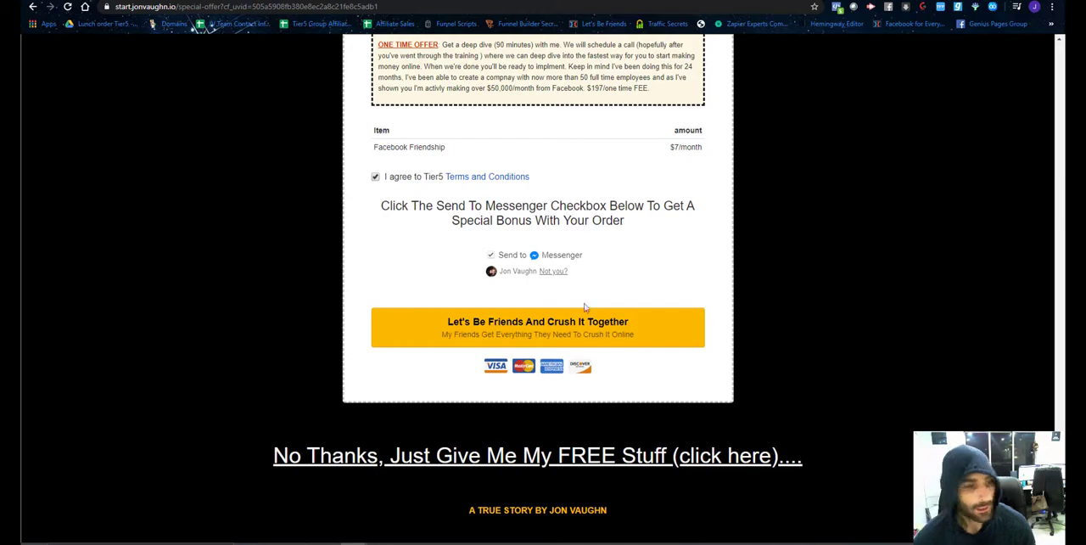
{"action": "left_click", "coordinate": [515, 332]}
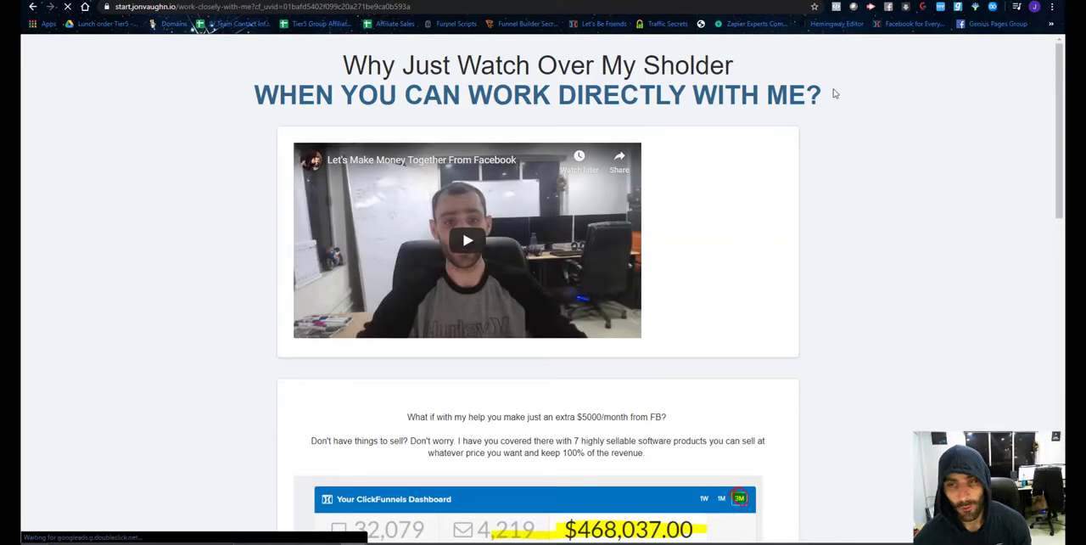
{"action": "left_click", "coordinate": [832, 2]}
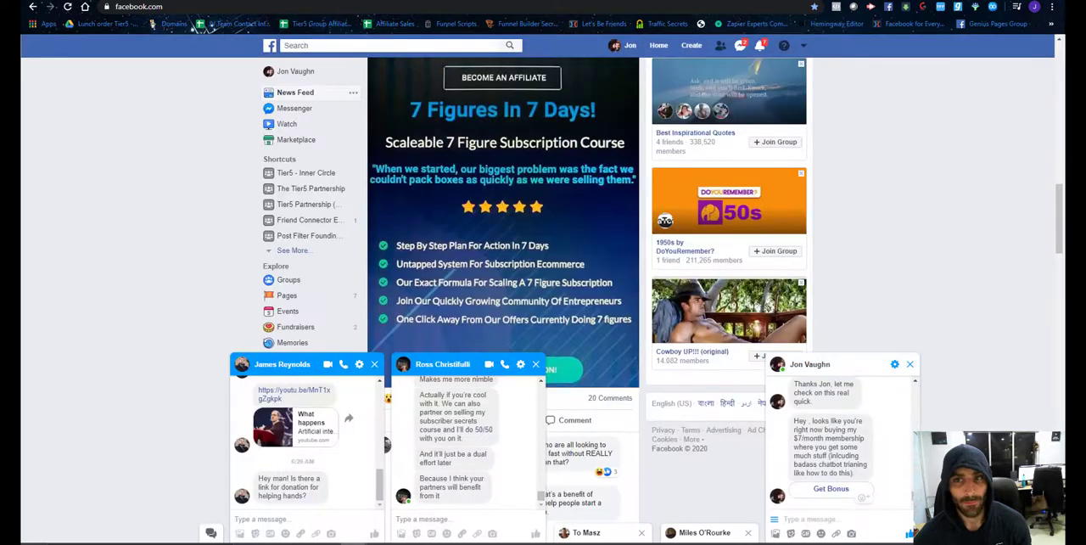
In ManyChat's $7 Purchase Failure flow, add the line "Would you like to check again?" below the existing message text.
{"action": "left_click", "coordinate": [373, 2]}
{"action": "left_click", "coordinate": [143, 260]}
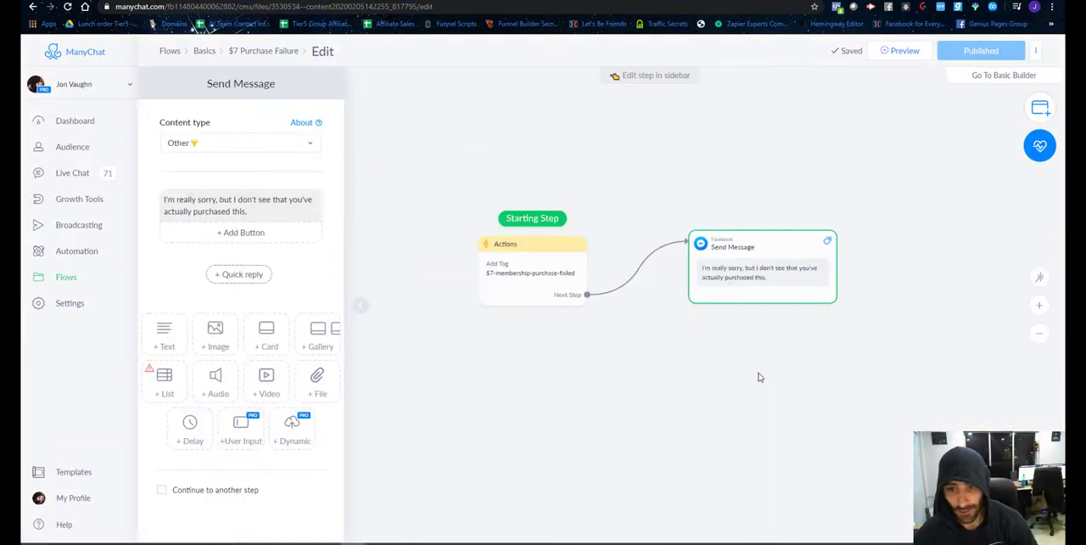
{"action": "left_click_drag", "start_coordinate": [756, 376], "coordinate": [626, 363]}
{"action": "left_click", "coordinate": [607, 276]}
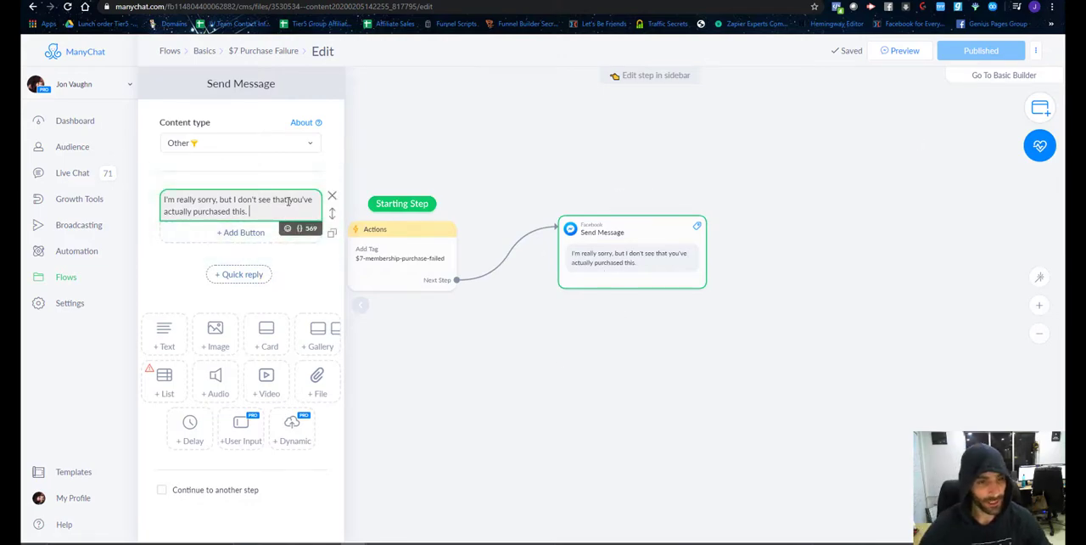
{"action": "key", "text": "Return"}
{"action": "key", "text": "Return"}
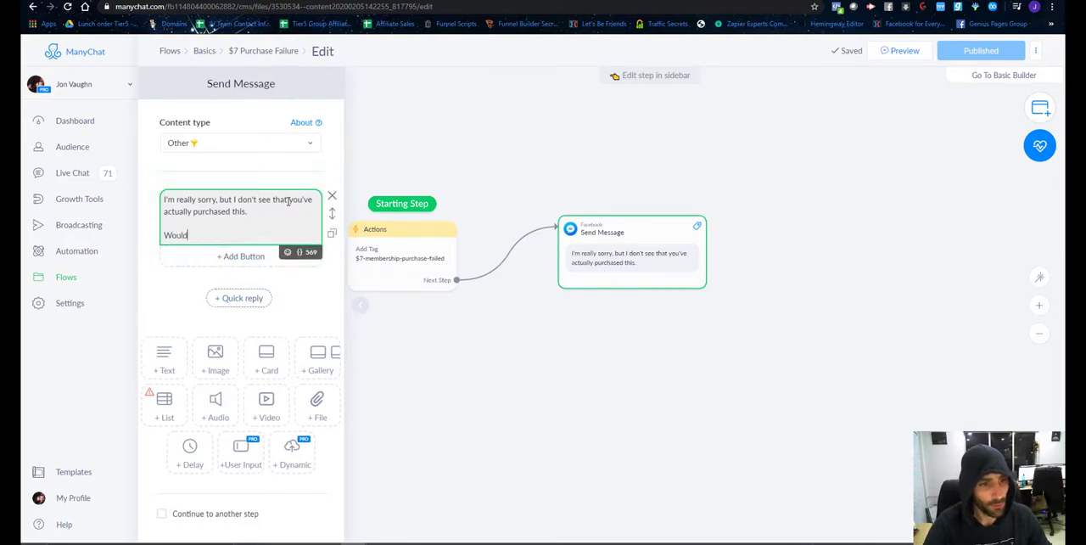
{"action": "type", "text": "Would you like to check"}
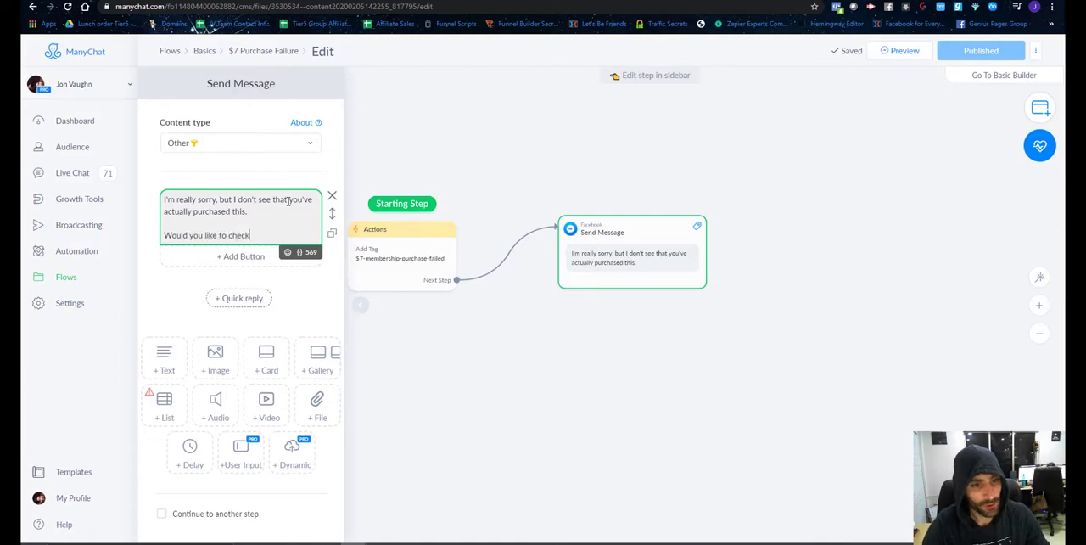
{"action": "type", "text": " again?"}
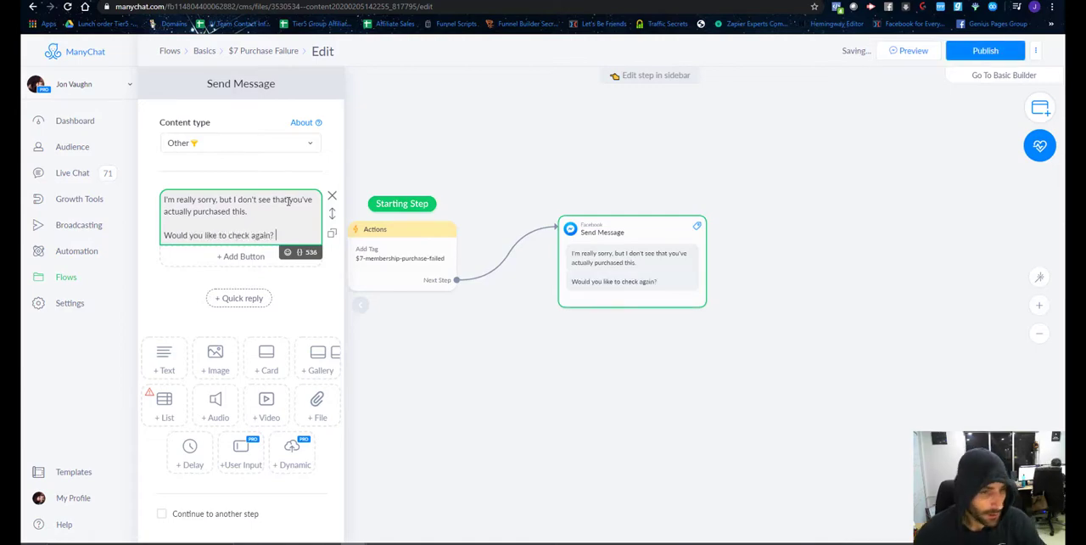
Add the quick replies "Yes" and "No" to the purchase failure message.
{"action": "left_click", "coordinate": [237, 299]}
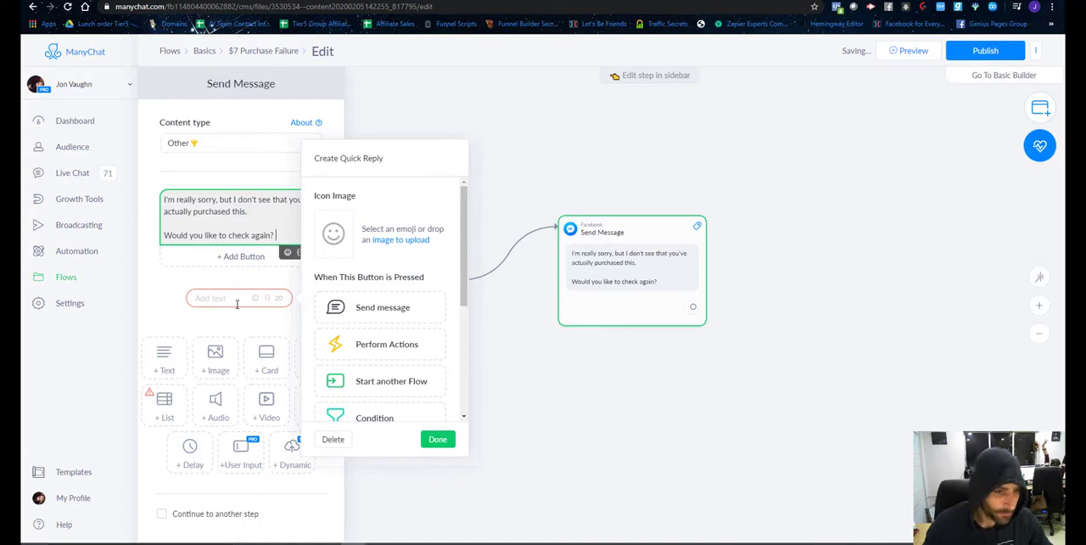
{"action": "type", "text": "Yes"}
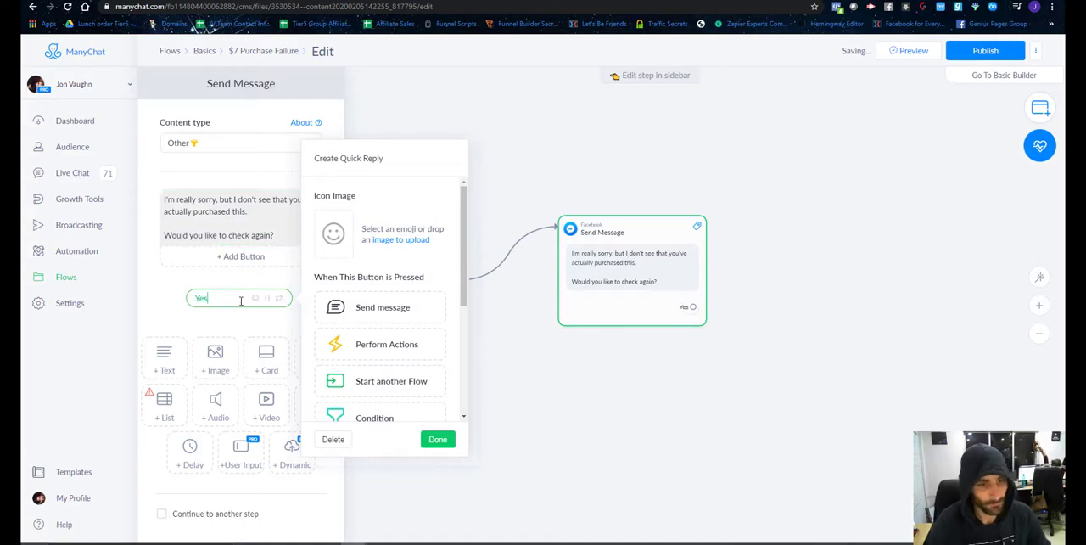
{"action": "key", "text": "Return"}
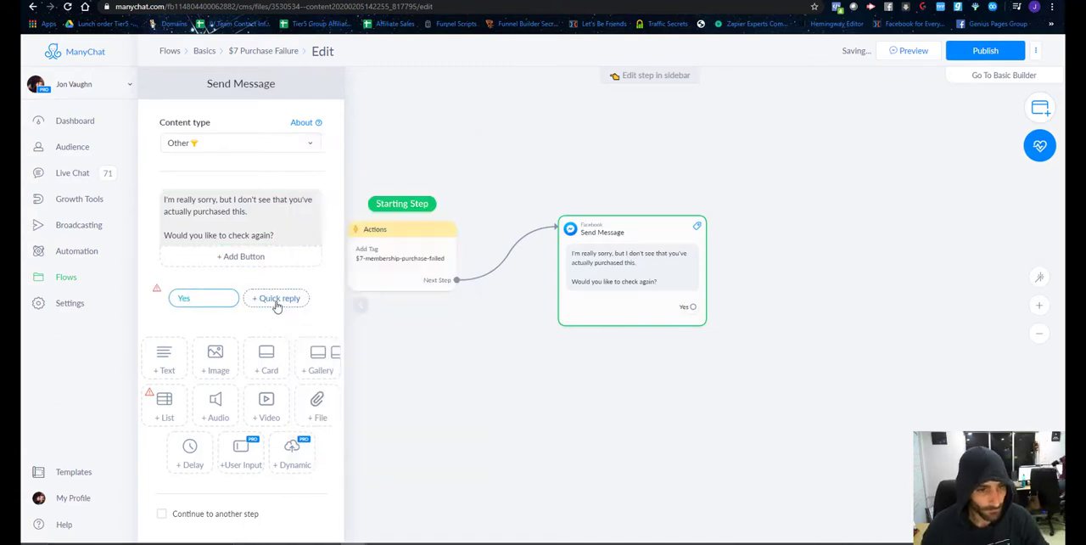
{"action": "left_click", "coordinate": [275, 304]}
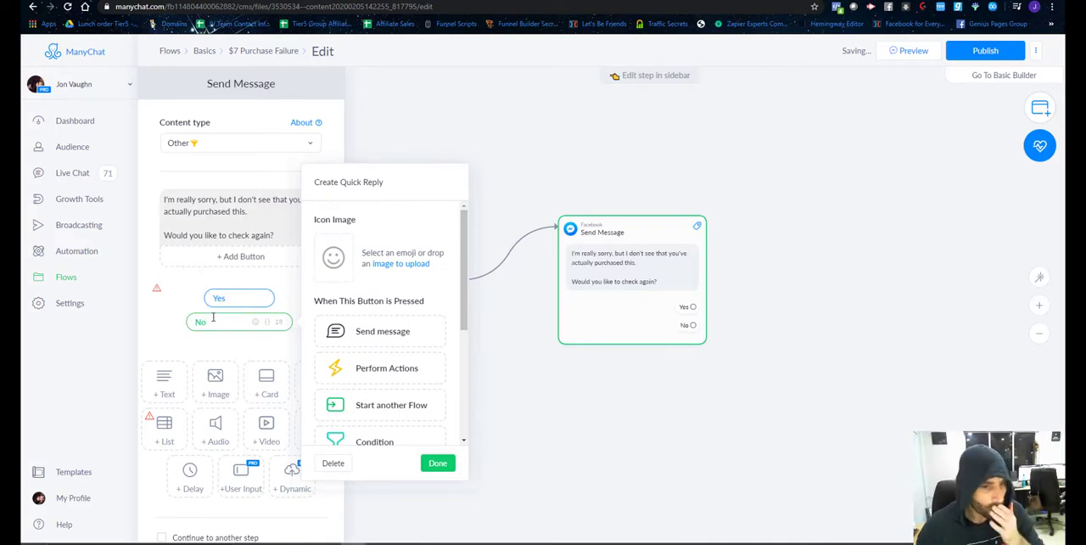
{"action": "left_click", "coordinate": [216, 370]}
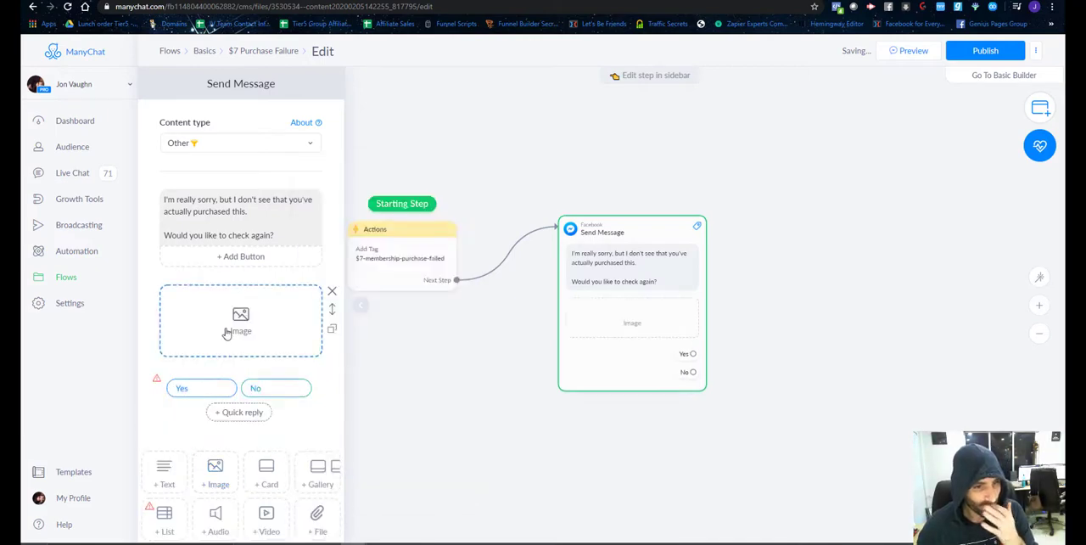
{"action": "left_click", "coordinate": [226, 332]}
{"action": "left_click", "coordinate": [504, 256]}
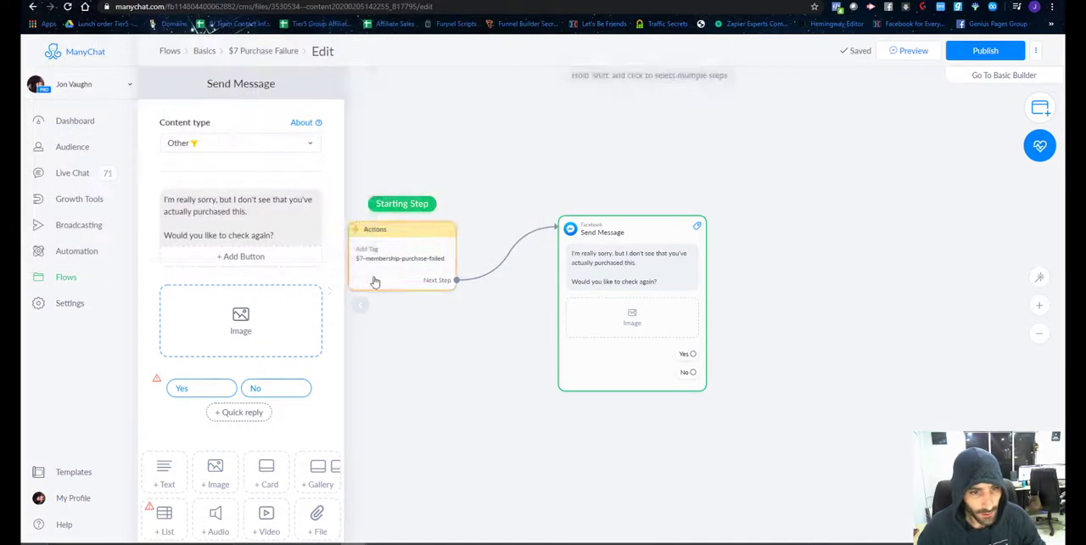
{"action": "left_click", "coordinate": [331, 297]}
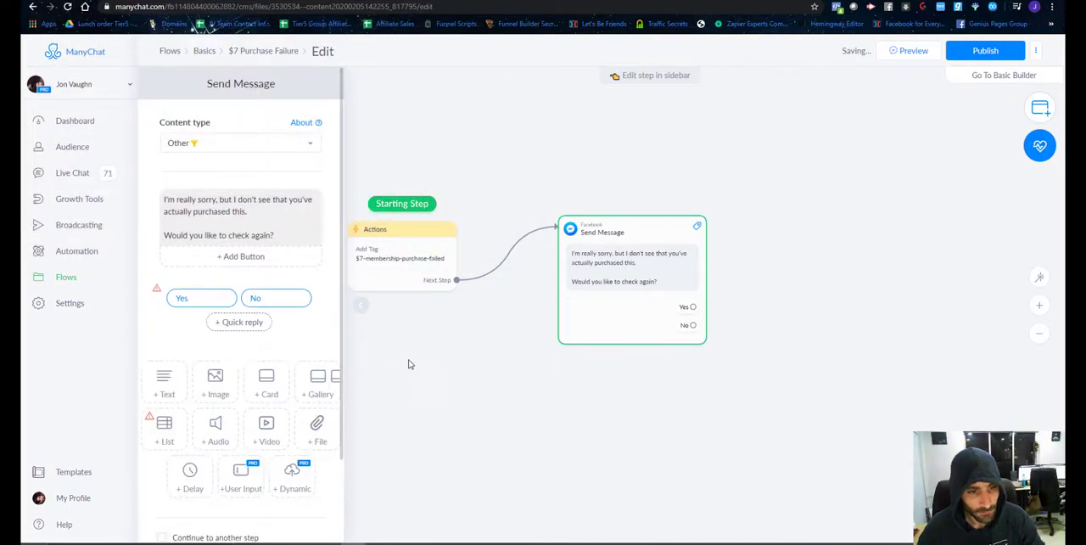
Connect the No reply to a new message reading "Okay, no problem, but you won't find a better $7/month offer. You should really consider getting it.".
{"action": "left_click_drag", "start_coordinate": [693, 325], "coordinate": [717, 398]}
{"action": "left_click", "coordinate": [774, 240]}
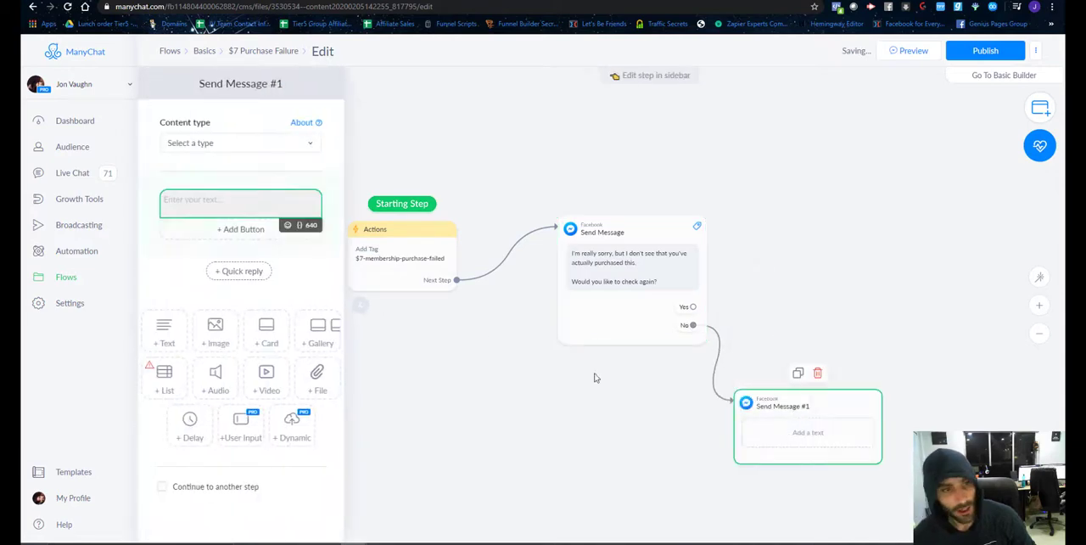
{"action": "type", "text": "Okay, no problem, but you won't find a"}
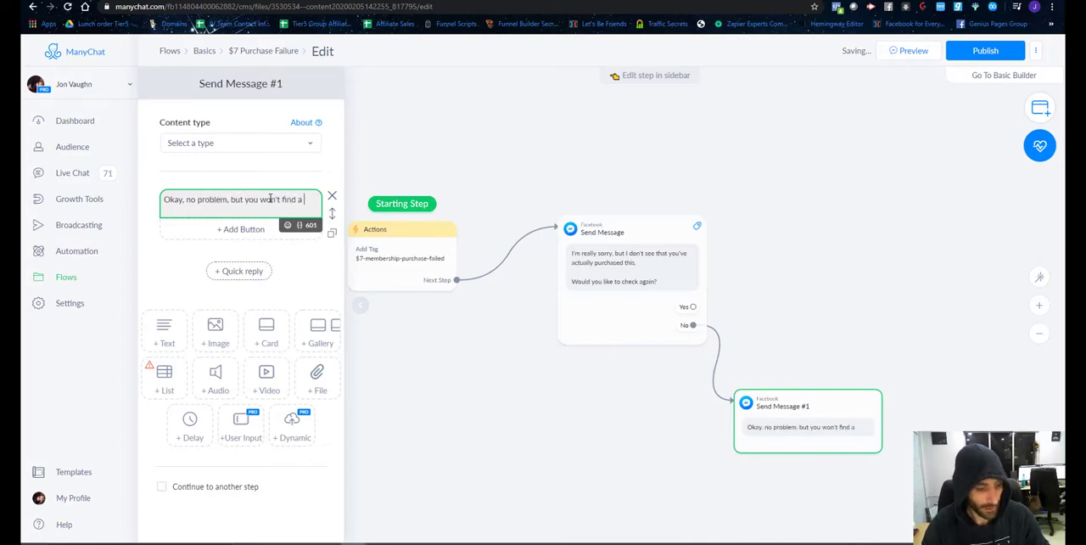
{"action": "type", "text": "ter $"}
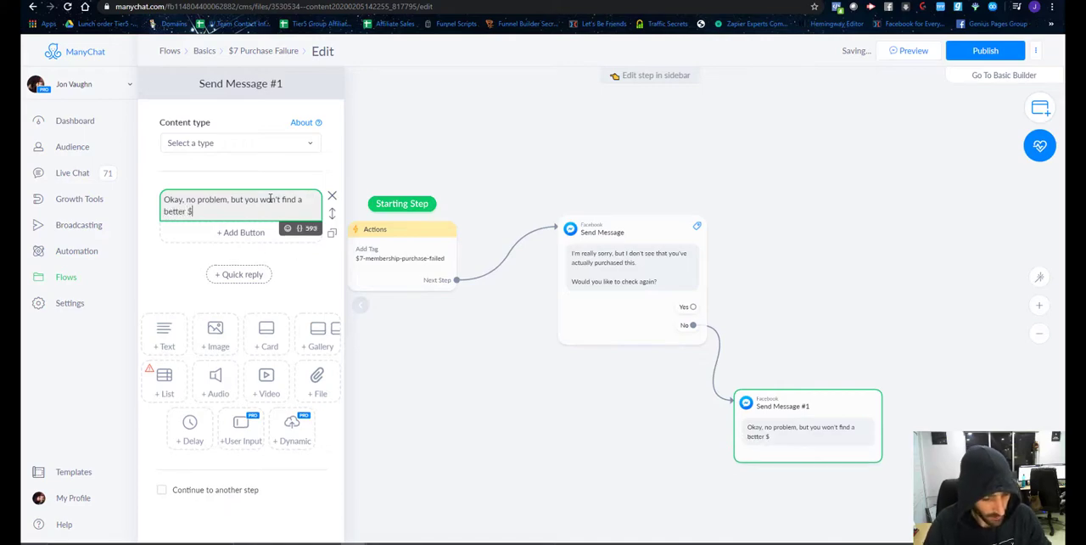
{"action": "type", "text": "7/month offer"}
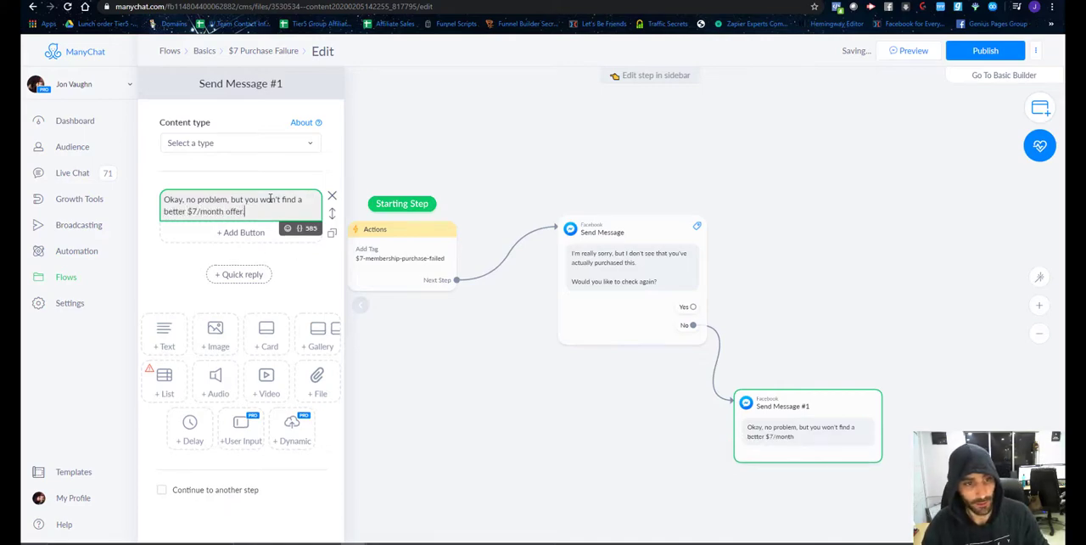
{"action": "type", "text": ". yo"}
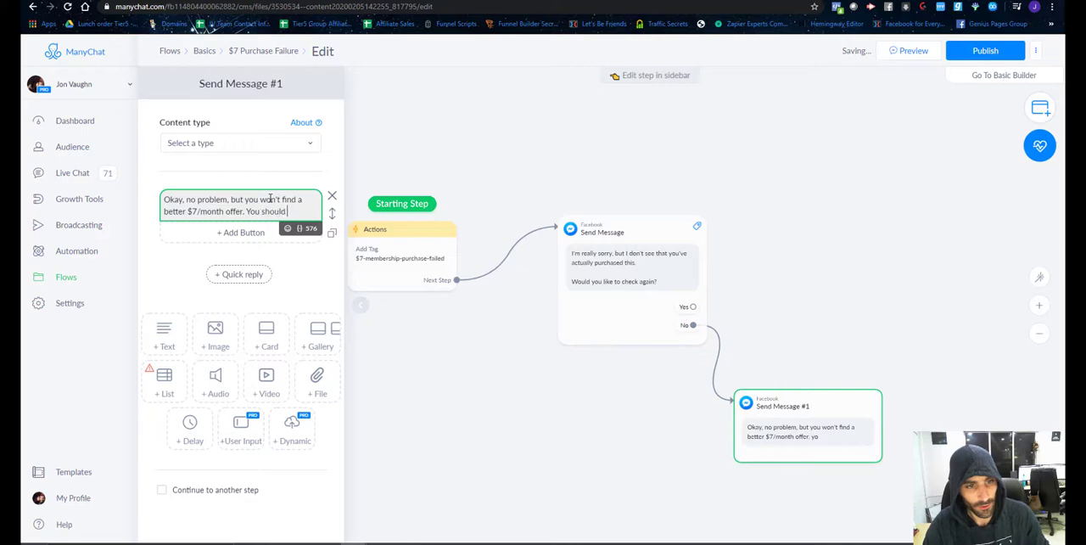
{"action": "type", "text": "u should really consider getting it."}
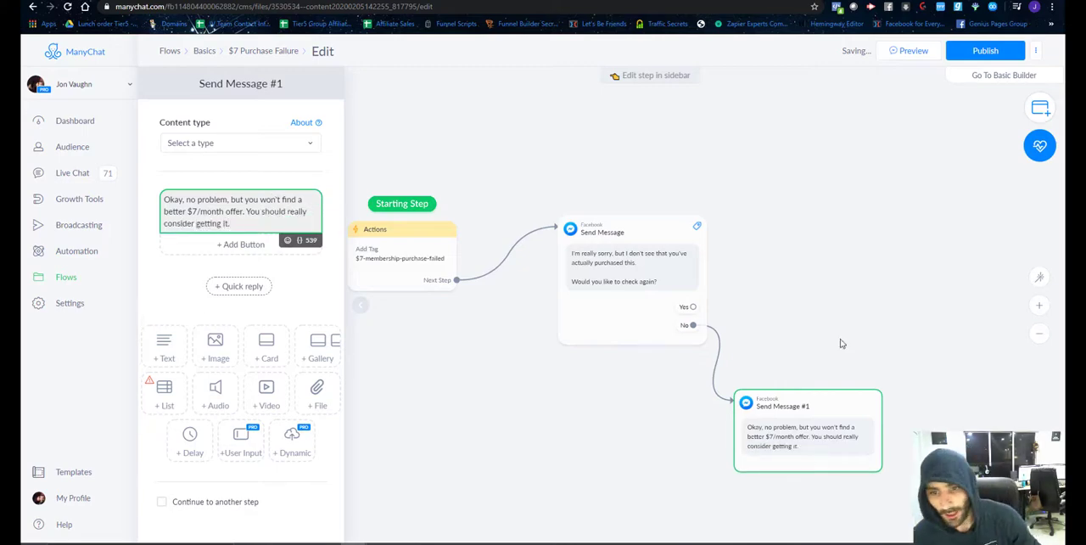
{"action": "left_click", "coordinate": [822, 258]}
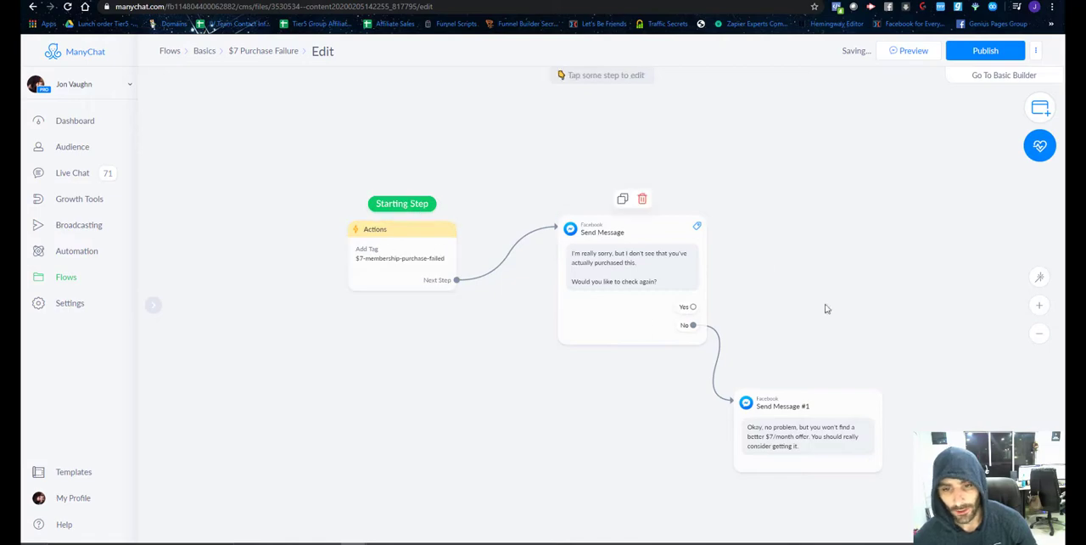
Space out the flow steps and connect the Yes reply to a new Actions step containing a Set Custom Field action.
{"action": "left_click_drag", "start_coordinate": [391, 242], "coordinate": [312, 227]}
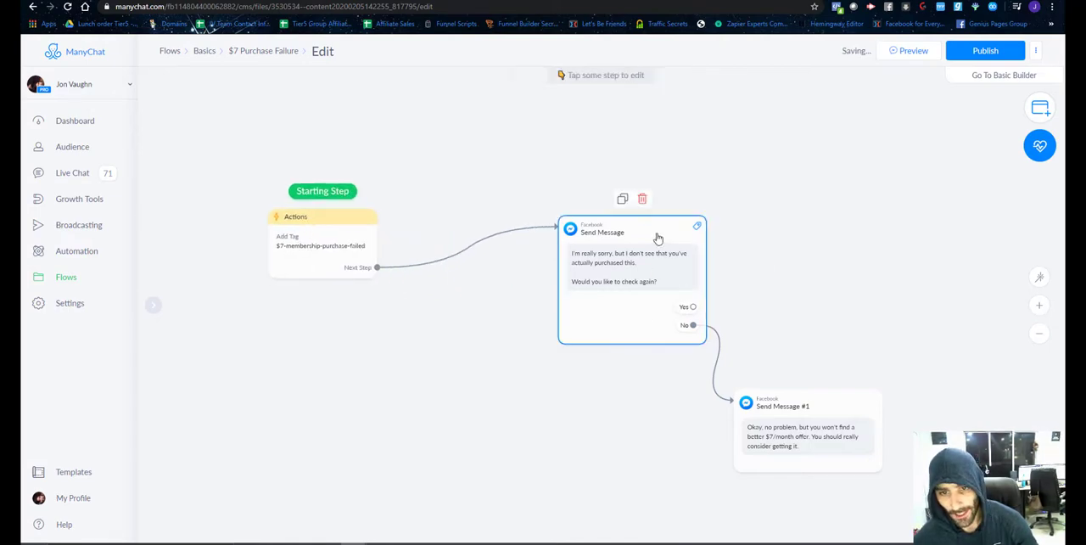
{"action": "left_click_drag", "start_coordinate": [690, 310], "coordinate": [691, 223]}
{"action": "left_click", "coordinate": [719, 245]}
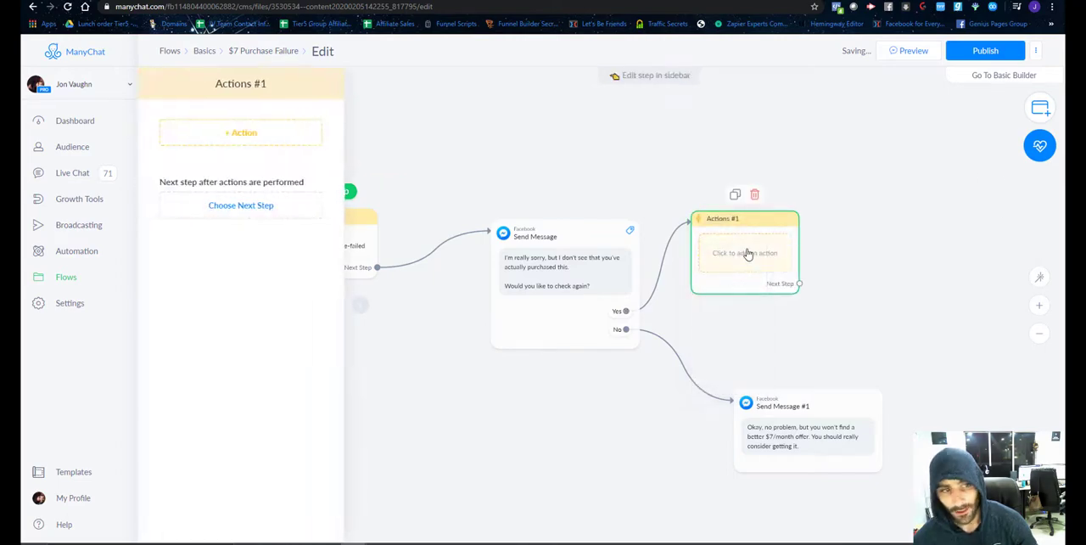
{"action": "left_click", "coordinate": [174, 133]}
{"action": "scroll", "coordinate": [229, 216], "scroll_direction": "down", "scroll_amount": 3}
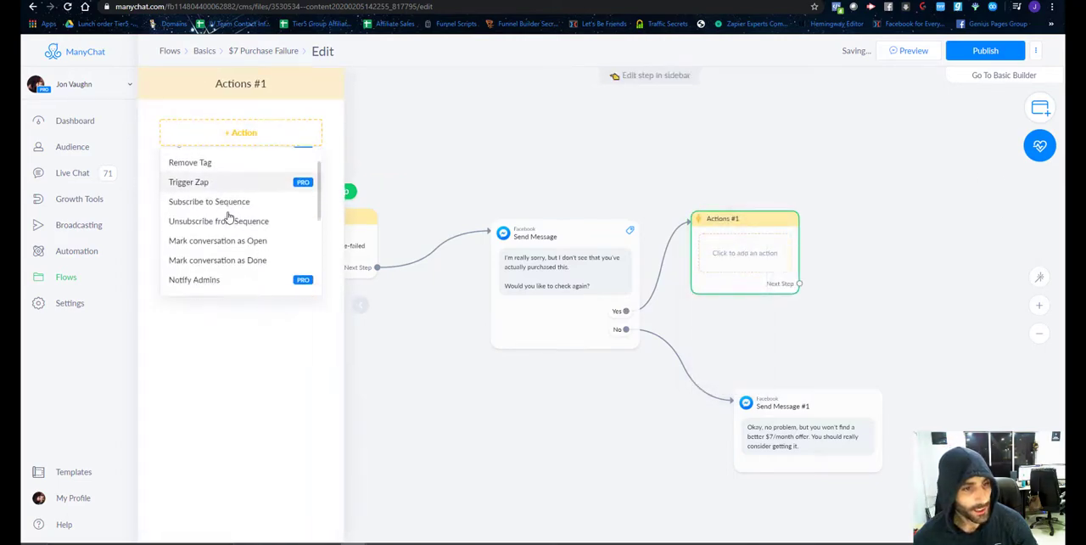
{"action": "left_click", "coordinate": [209, 226]}
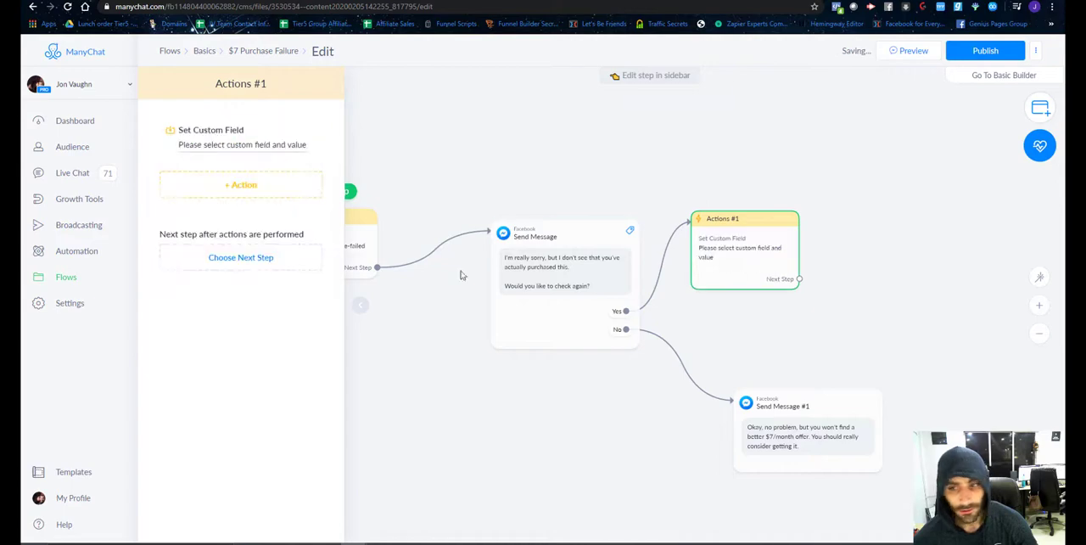
Create a Text user field named "recheck-purchase" for the Set Custom Field action.
{"action": "left_click", "coordinate": [264, 145]}
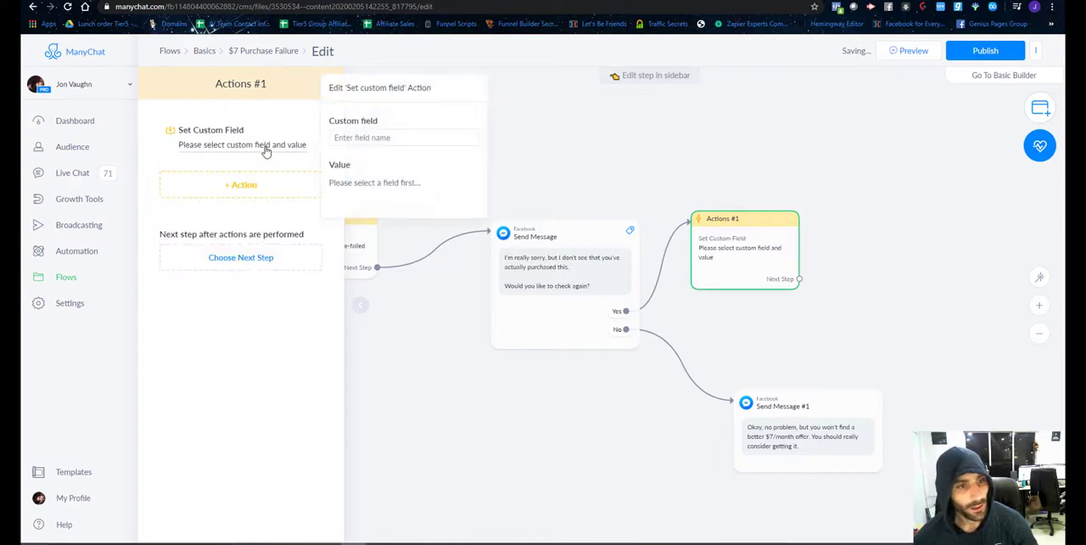
{"action": "left_click", "coordinate": [356, 136]}
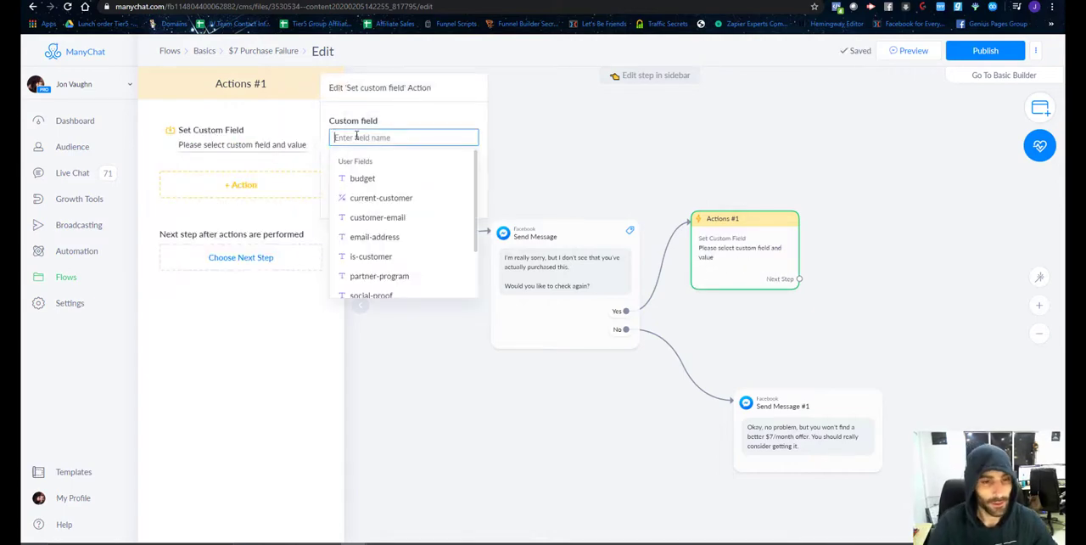
{"action": "type", "text": "recheck"}
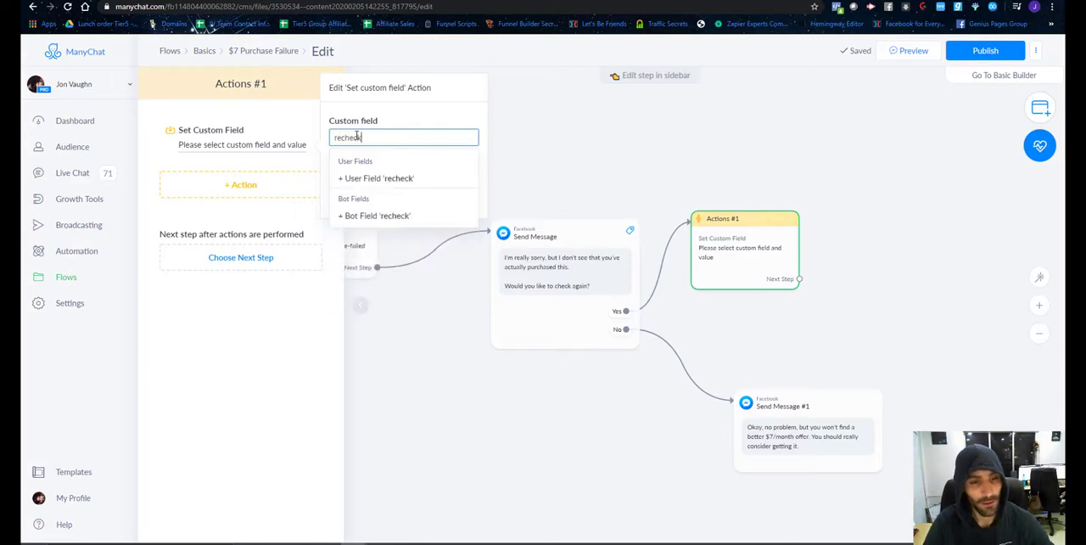
{"action": "type", "text": "-purchase"}
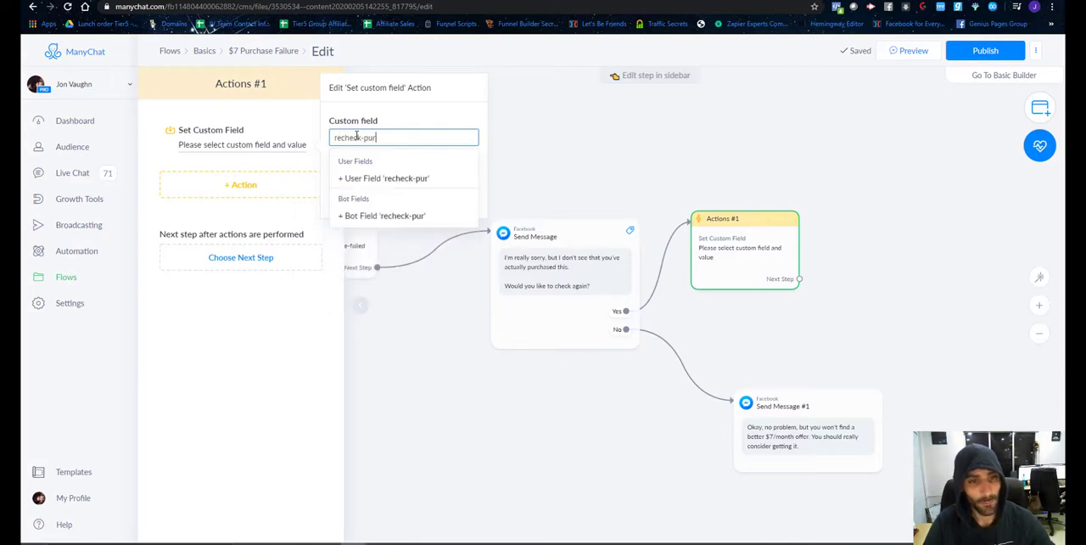
{"action": "left_click", "coordinate": [381, 179]}
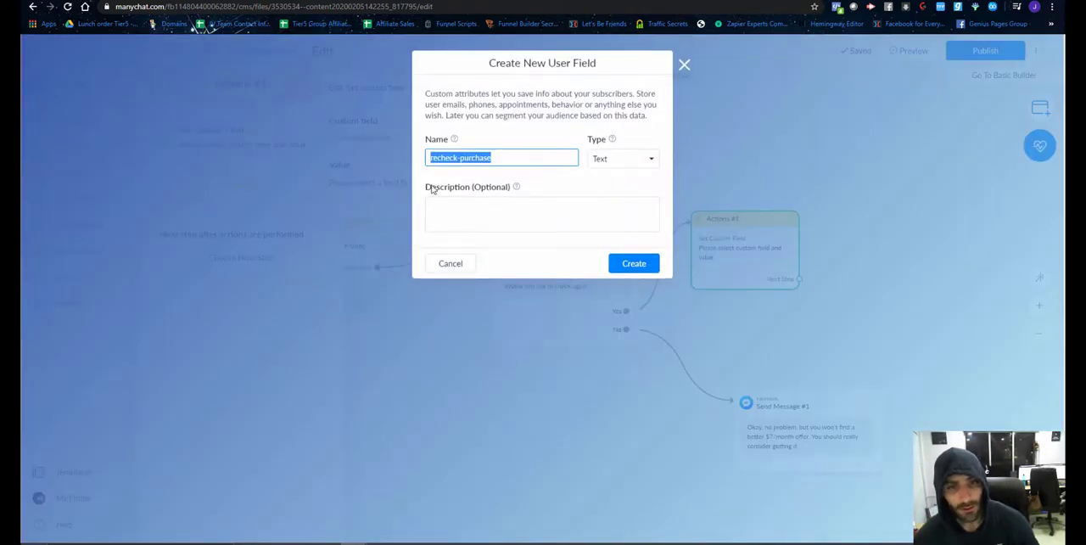
{"action": "left_click", "coordinate": [633, 265]}
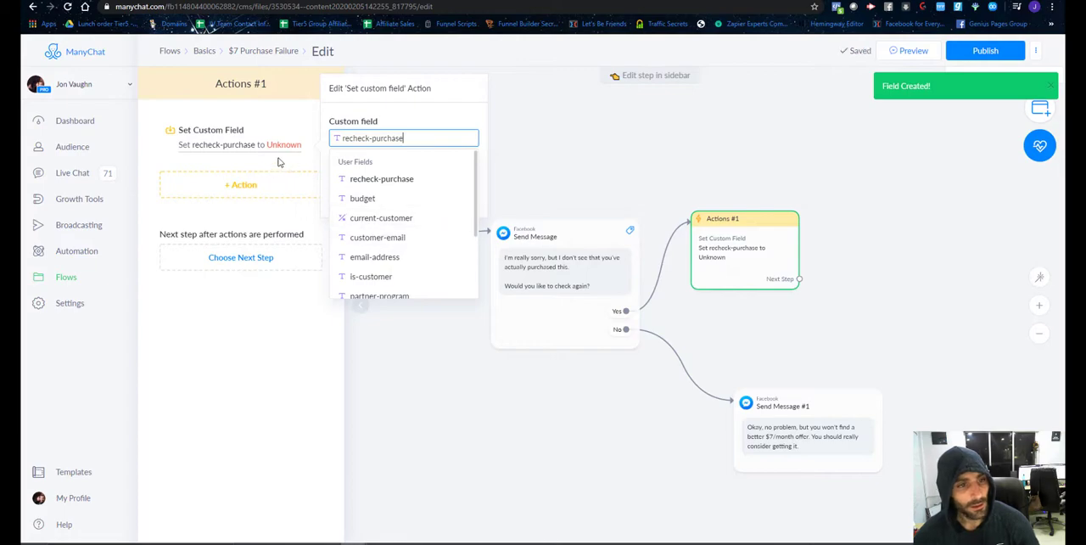
Set the value of the recheck-purchase field to "yes" in the action.
{"action": "left_click", "coordinate": [285, 149]}
{"action": "left_click", "coordinate": [283, 147]}
{"action": "left_click", "coordinate": [391, 179]}
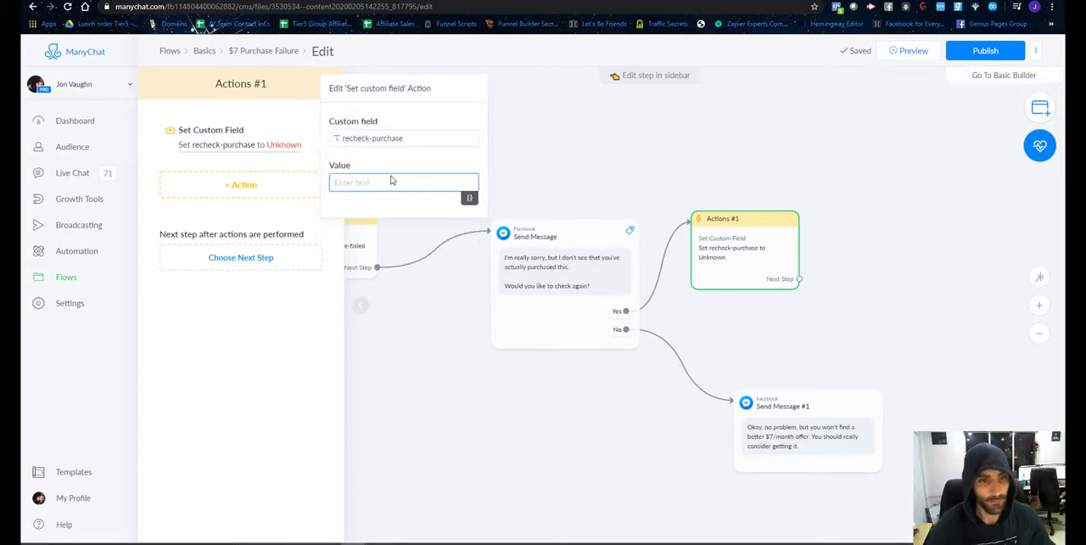
{"action": "type", "text": "yes"}
{"action": "left_click", "coordinate": [808, 293]}
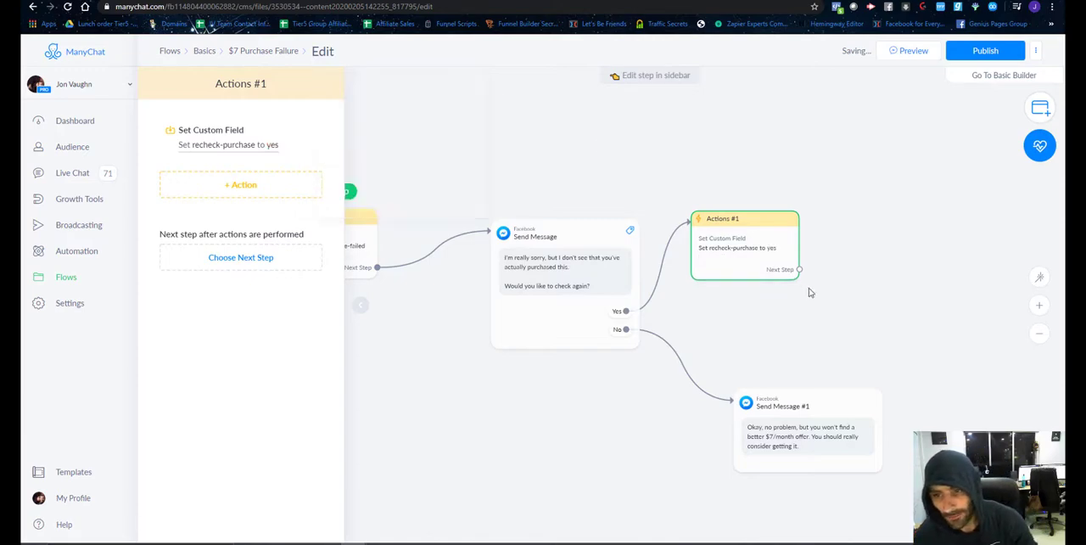
Connect the recheck-purchase action to a Start Flow step that runs $7 Checkout Checkbox, and publish the flow.
{"action": "left_click_drag", "start_coordinate": [799, 271], "coordinate": [824, 219]}
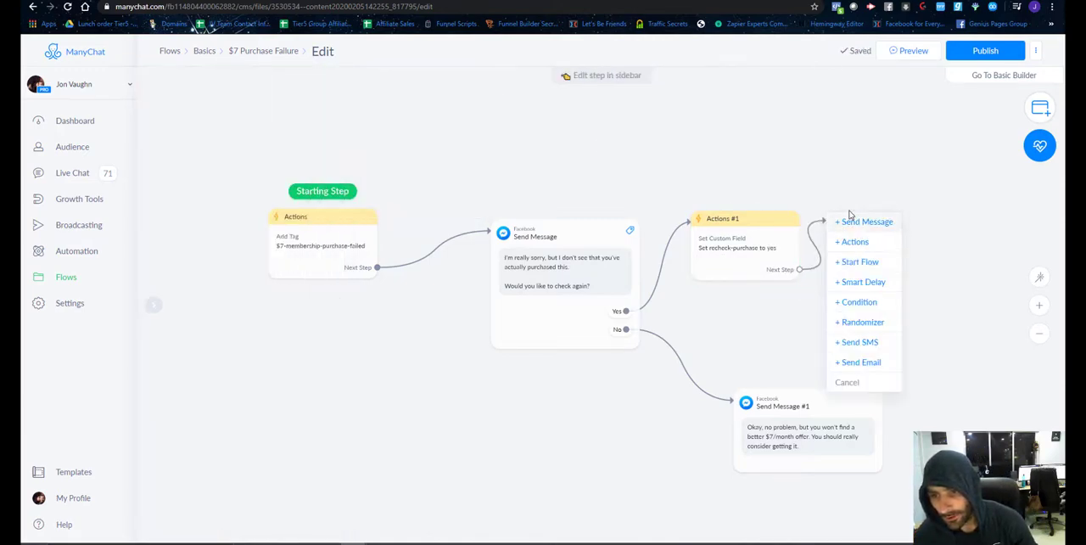
{"action": "left_click", "coordinate": [858, 262]}
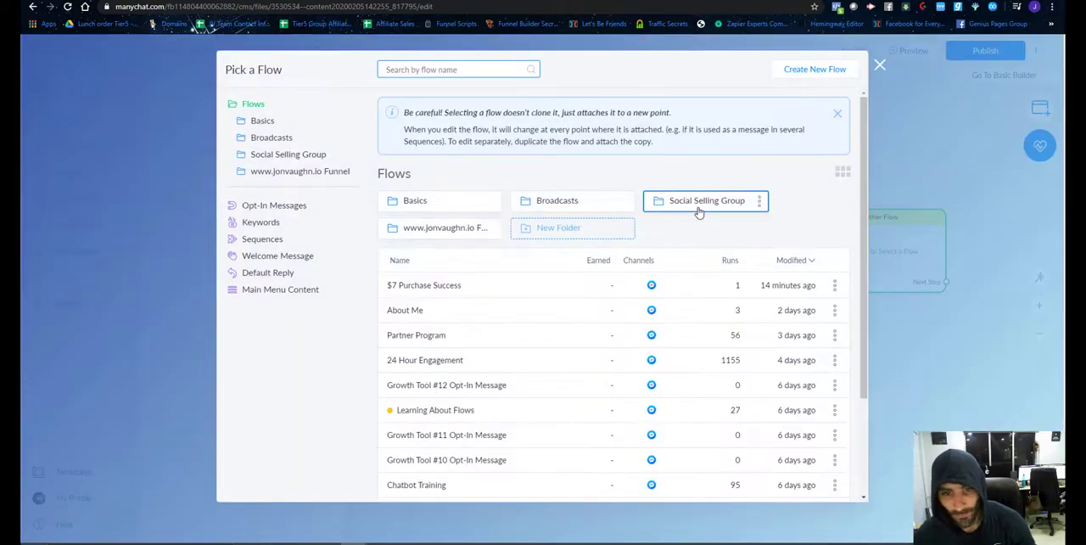
{"action": "left_click", "coordinate": [393, 231]}
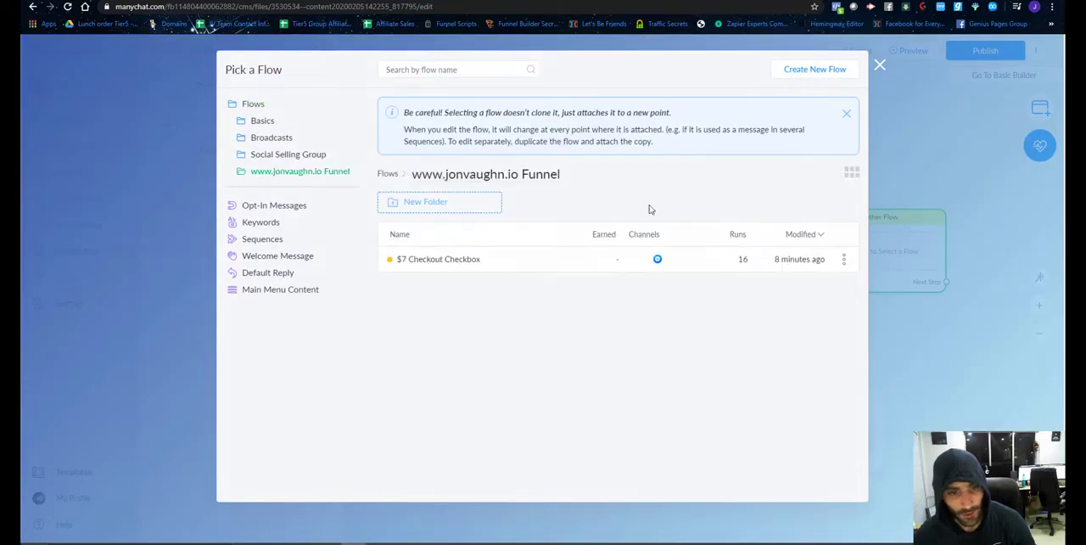
{"action": "left_click", "coordinate": [442, 264]}
{"action": "left_click", "coordinate": [766, 482]}
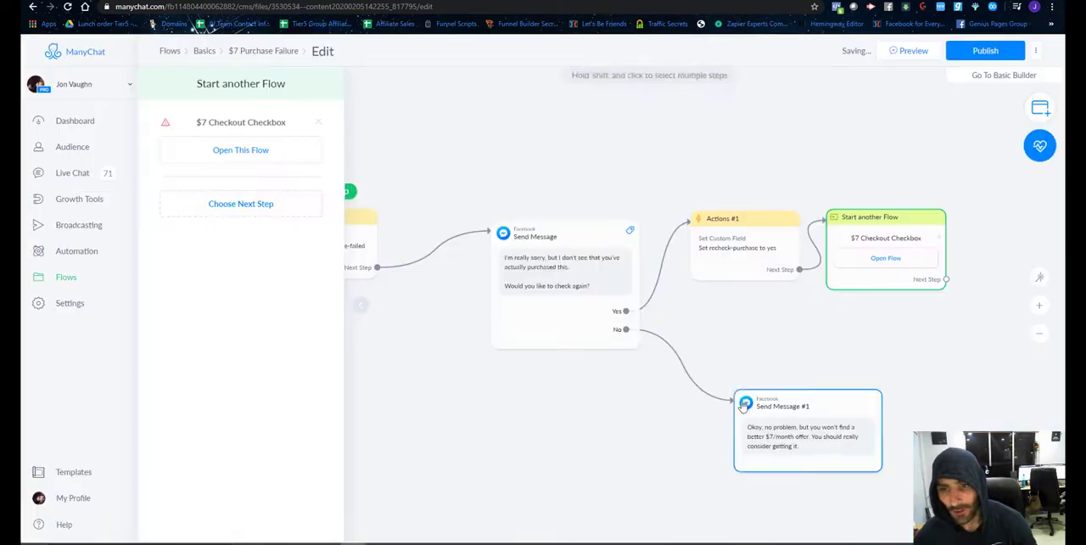
{"action": "scroll", "coordinate": [749, 329], "scroll_direction": "down", "scroll_amount": 2}
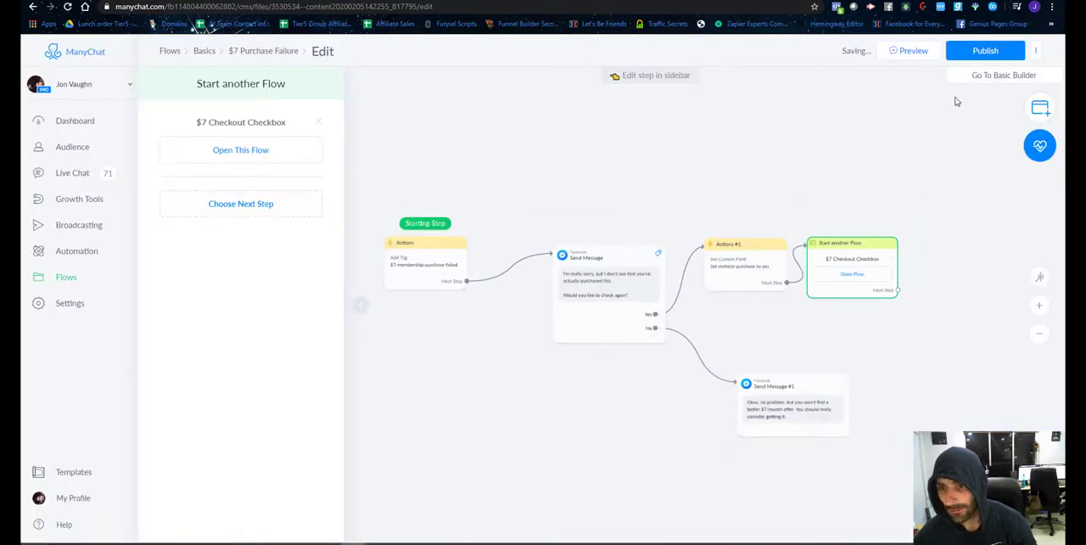
{"action": "left_click", "coordinate": [985, 51]}
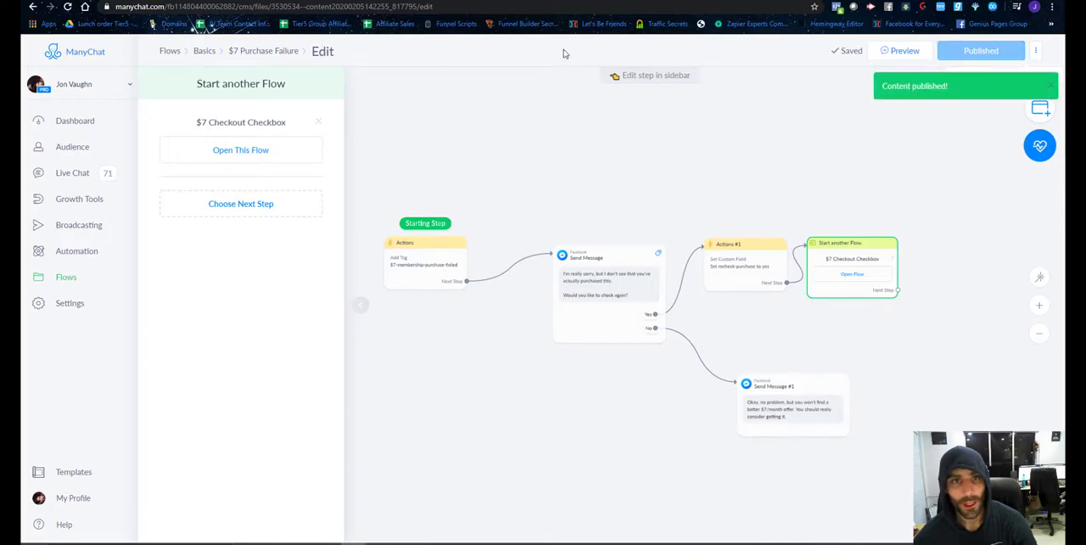
{"action": "left_click", "coordinate": [450, 1]}
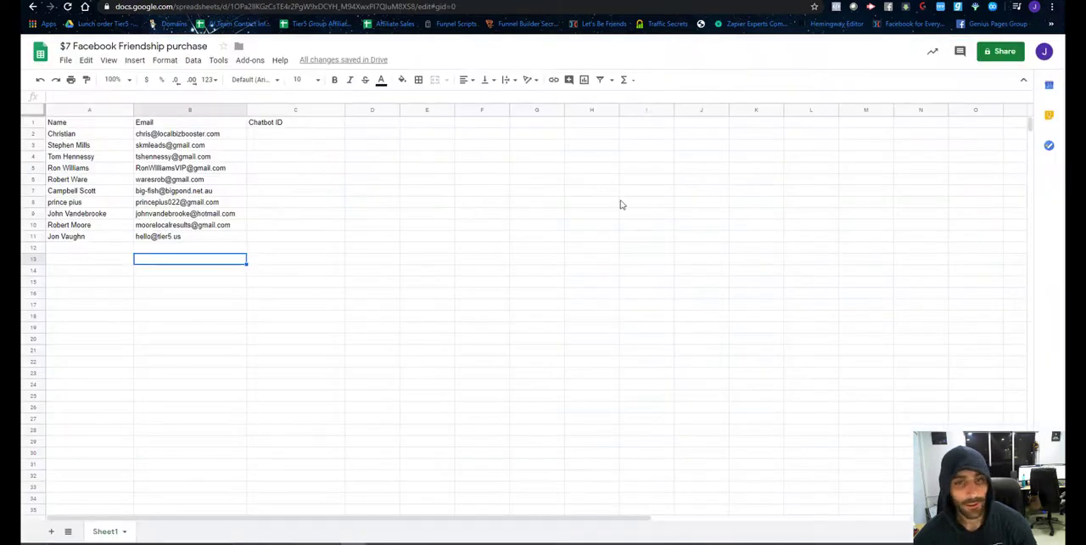
{"action": "left_click", "coordinate": [543, 1]}
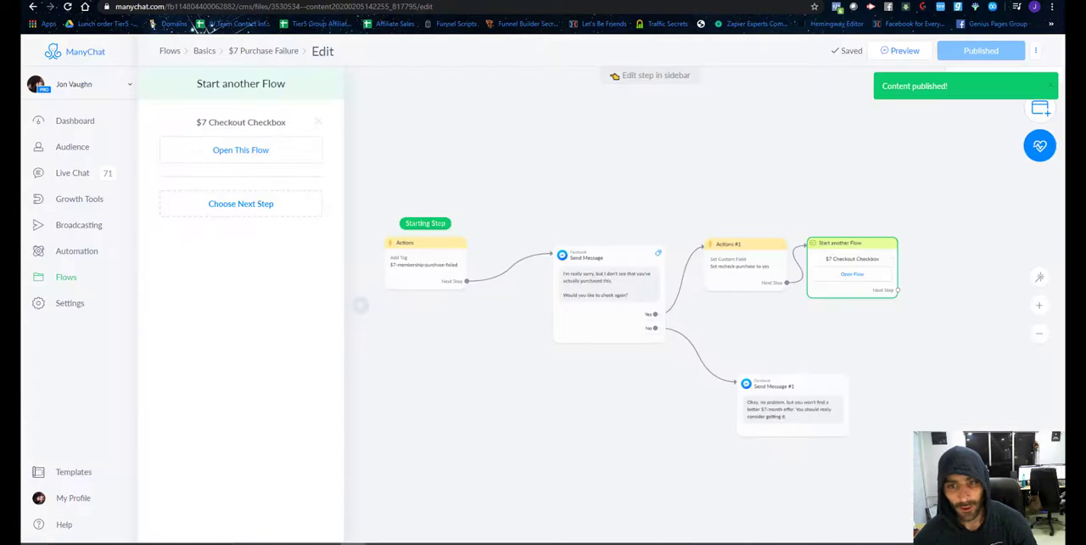
{"action": "mouse_move", "coordinate": [512, 160]}
{"action": "left_mouse_down"}
{"action": "mouse_move", "coordinate": [657, 194]}
{"action": "mouse_move", "coordinate": [521, 158]}
{"action": "left_mouse_up"}
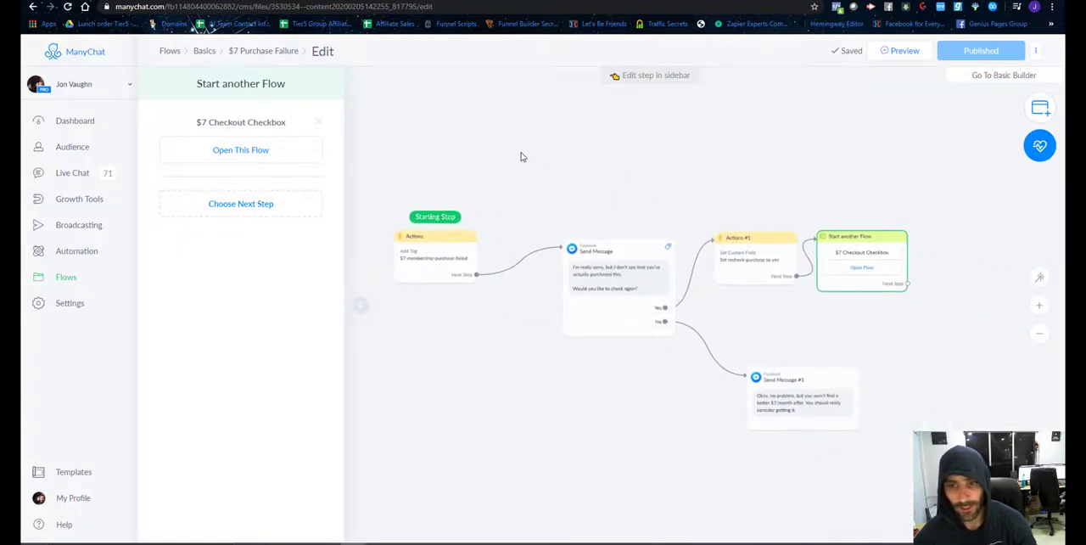
{"action": "scroll", "coordinate": [586, 276], "scroll_direction": "up", "scroll_amount": 2}
{"action": "left_click_drag", "start_coordinate": [440, 348], "coordinate": [438, 292]}
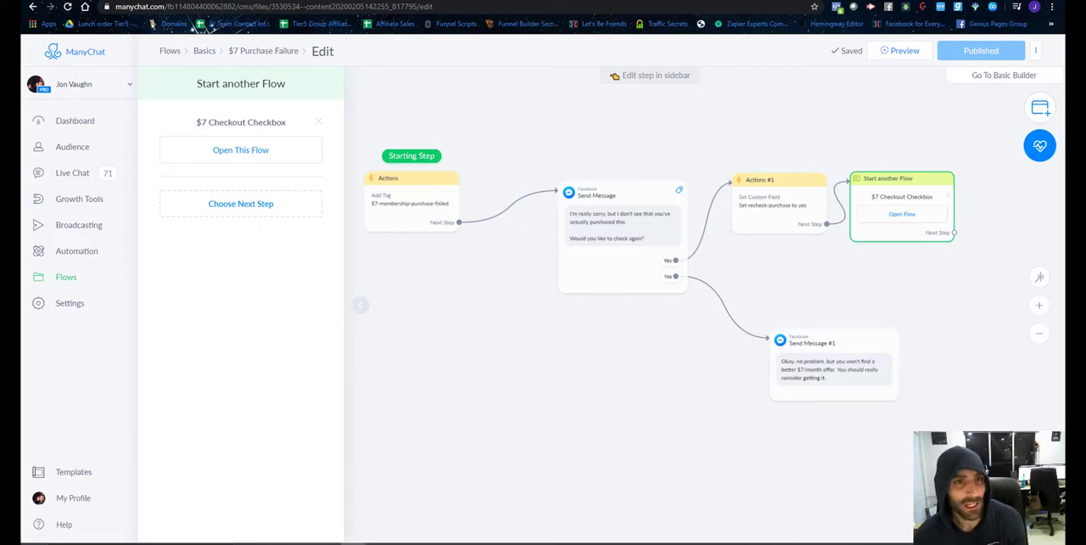
{"action": "left_click", "coordinate": [348, 1]}
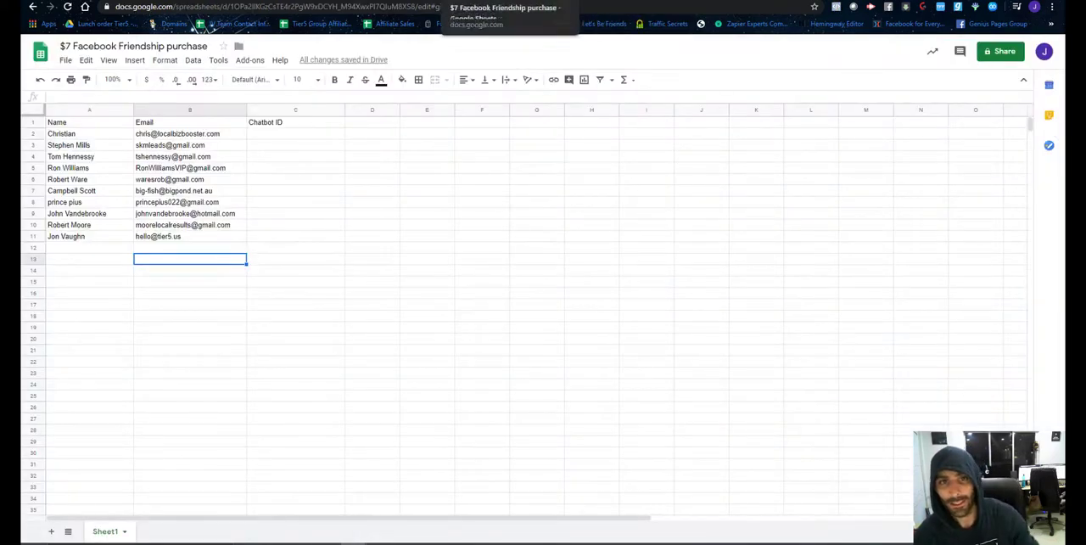
{"action": "left_click", "coordinate": [594, 1]}
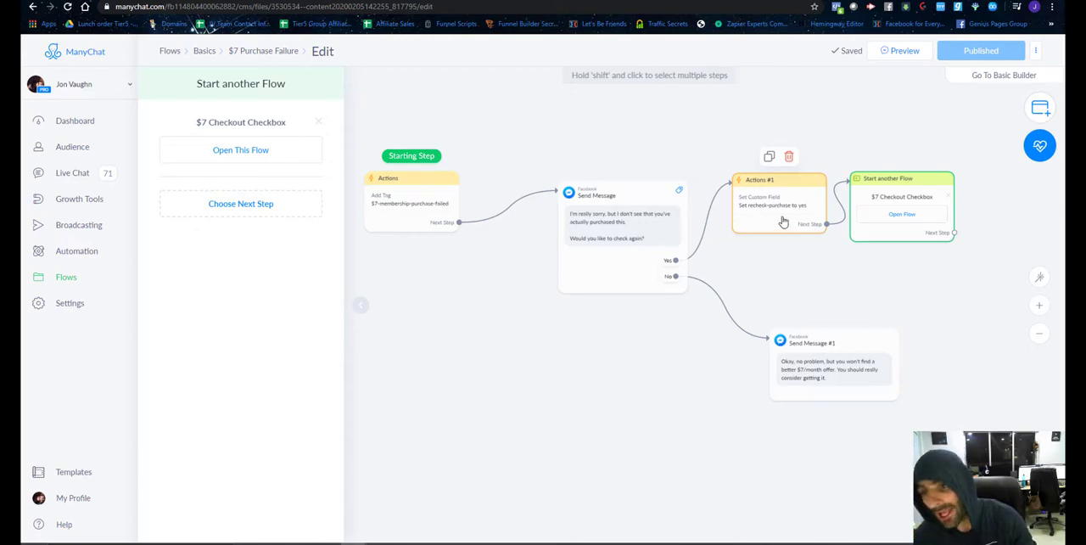
Shift the Start another Flow step slightly away from the actions step and open its $7 Checkout Checkbox flow for editing.
{"action": "mouse_move", "coordinate": [888, 200]}
{"action": "left_mouse_down"}
{"action": "mouse_move", "coordinate": [918, 223]}
{"action": "mouse_move", "coordinate": [902, 200]}
{"action": "left_mouse_up"}
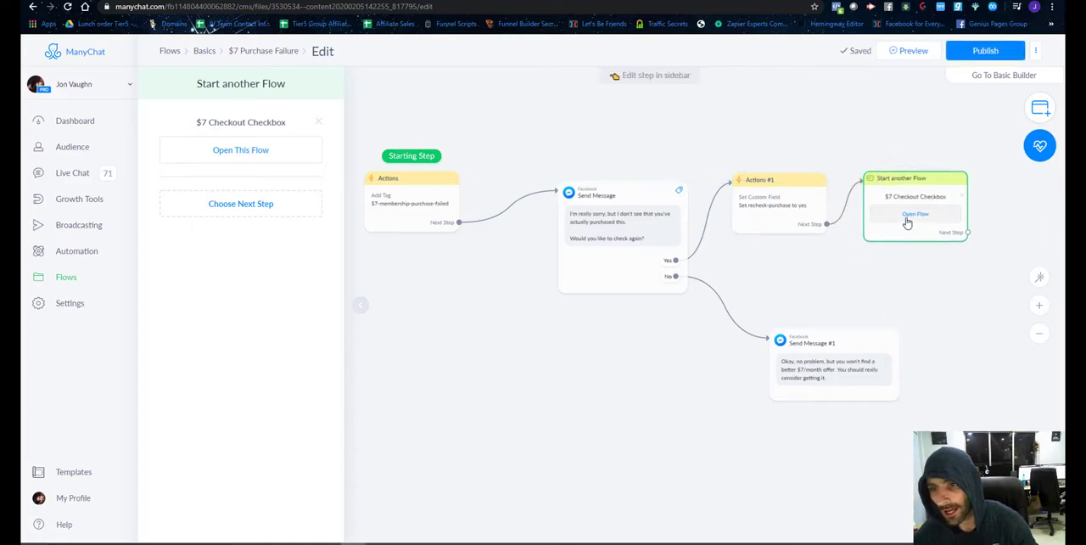
{"action": "left_click", "coordinate": [907, 216]}
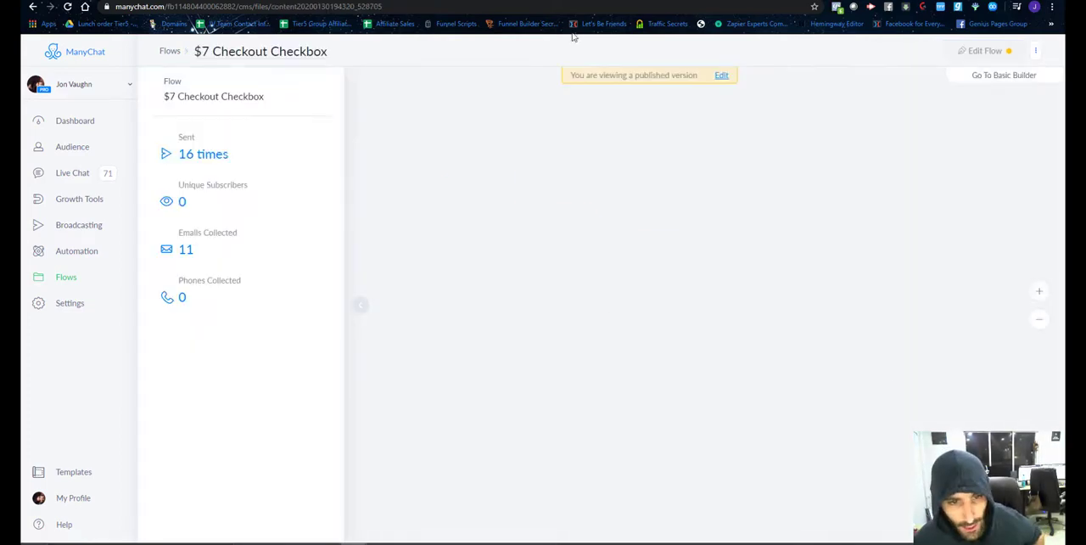
{"action": "left_click", "coordinate": [982, 51]}
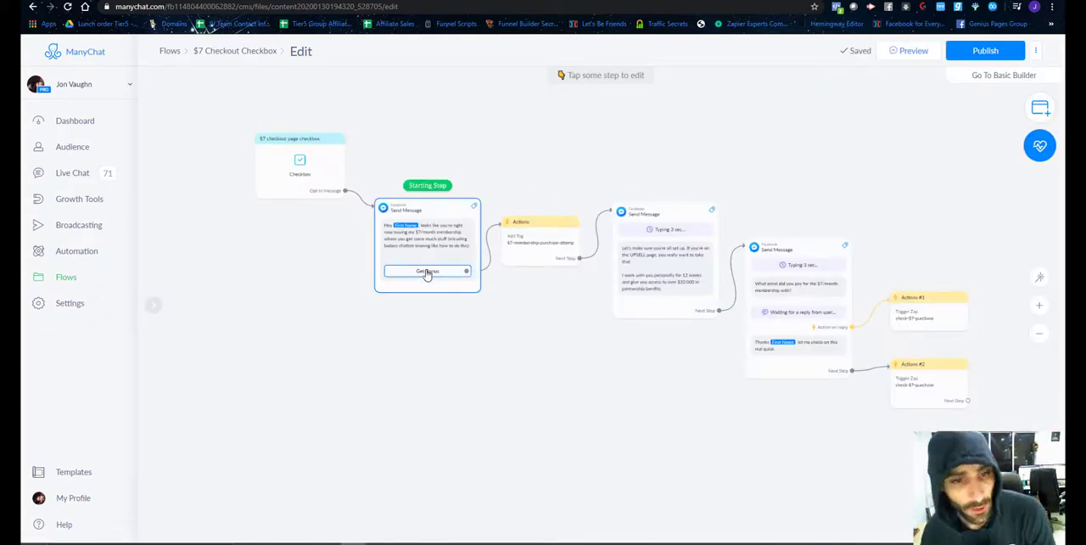
Rearrange the checkbox trigger, the starting message and the tag action to free space between the trigger and the message.
{"action": "left_click_drag", "start_coordinate": [428, 217], "coordinate": [411, 270]}
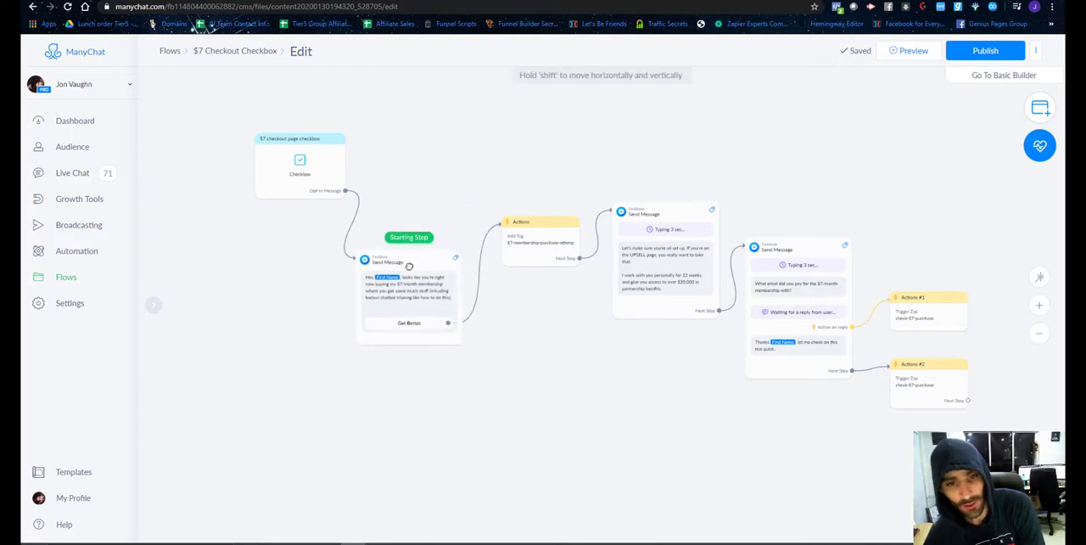
{"action": "left_click_drag", "start_coordinate": [540, 238], "coordinate": [555, 285]}
{"action": "left_click_drag", "start_coordinate": [272, 174], "coordinate": [190, 174]}
{"action": "left_click_drag", "start_coordinate": [389, 259], "coordinate": [414, 247]}
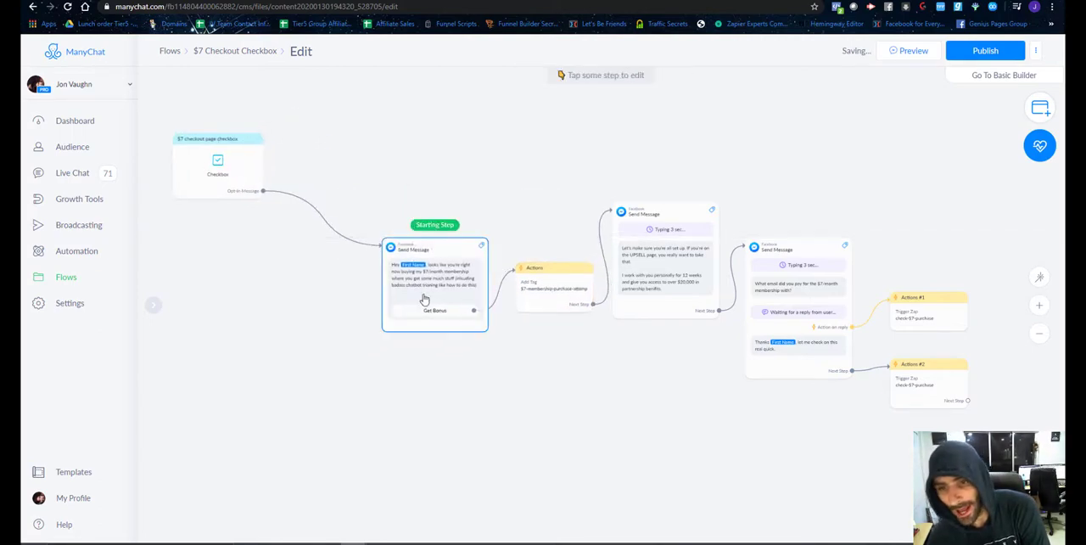
Add a Condition step beside the checkbox trigger that checks whether recheck-purchase is "yes".
{"action": "left_click", "coordinate": [1040, 107]}
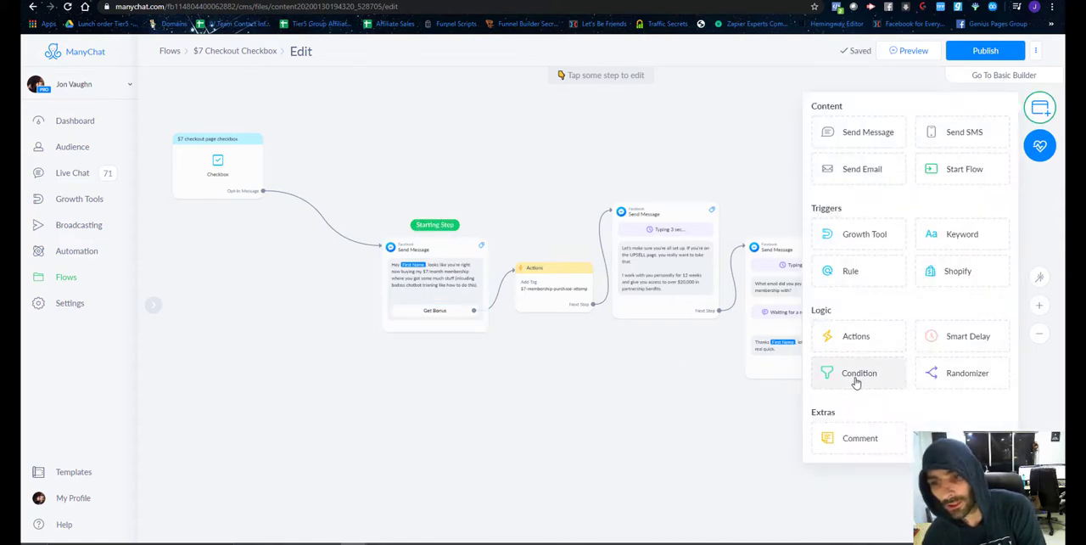
{"action": "left_click", "coordinate": [855, 375]}
{"action": "left_click", "coordinate": [356, 155]}
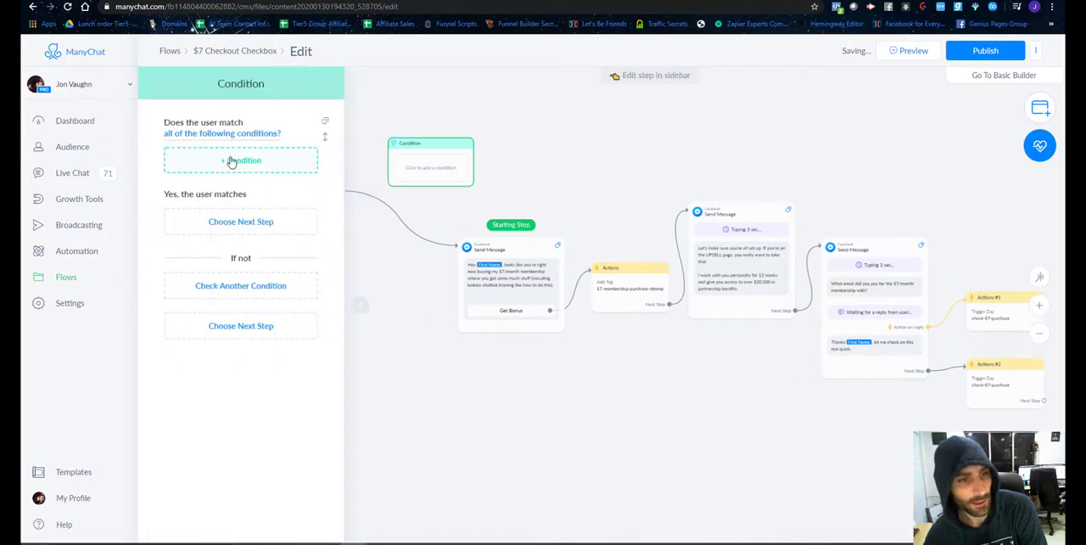
{"action": "left_click", "coordinate": [231, 161]}
{"action": "scroll", "coordinate": [206, 279], "scroll_direction": "down", "scroll_amount": 1}
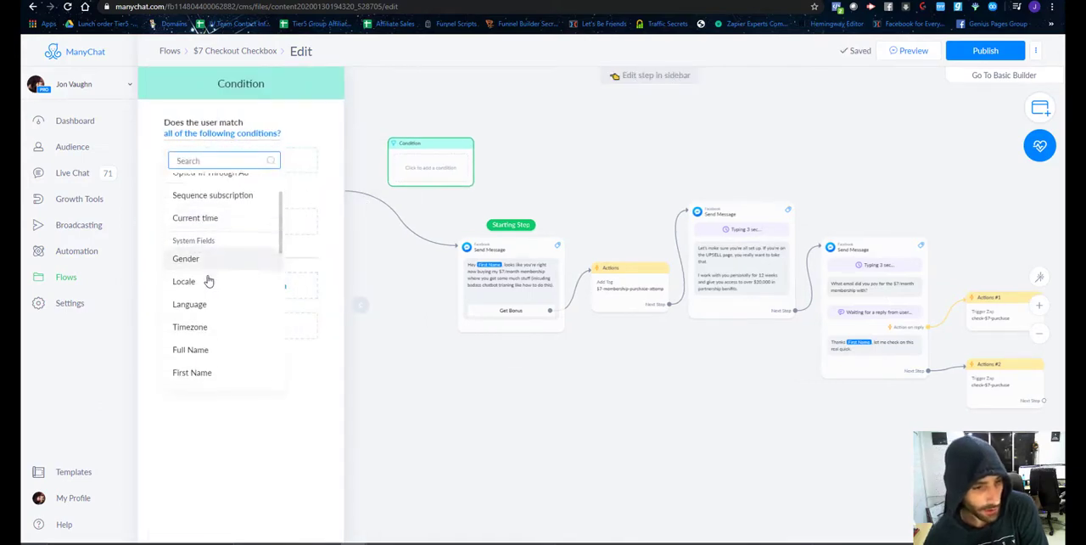
{"action": "scroll", "coordinate": [209, 280], "scroll_direction": "down", "scroll_amount": 6}
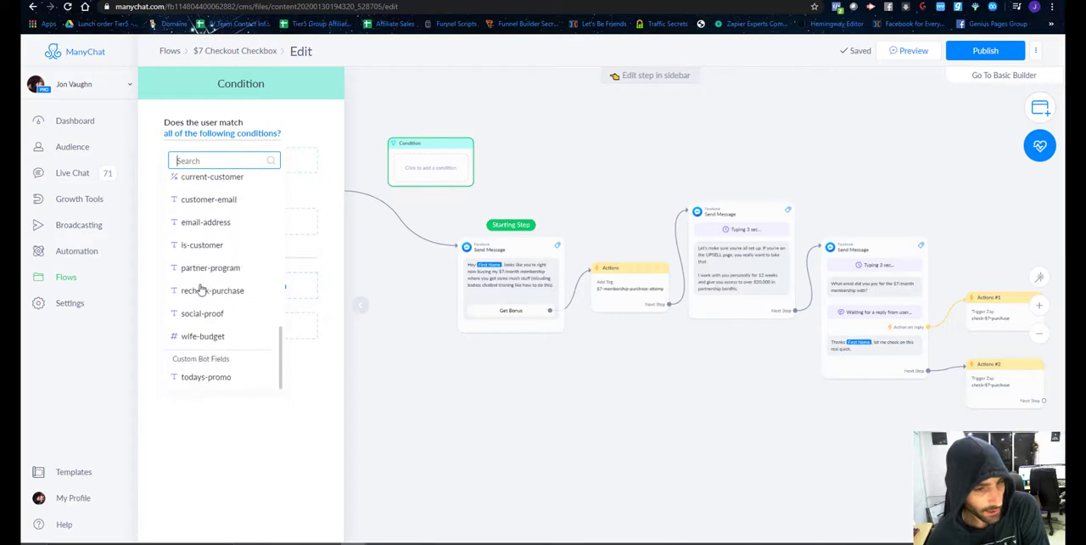
{"action": "left_click", "coordinate": [204, 292]}
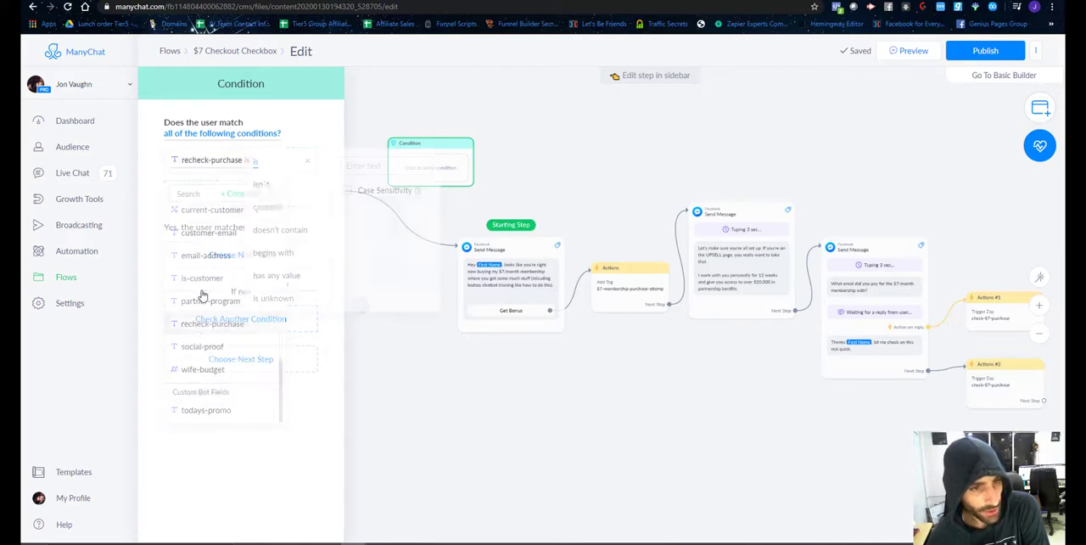
{"action": "left_click", "coordinate": [381, 162]}
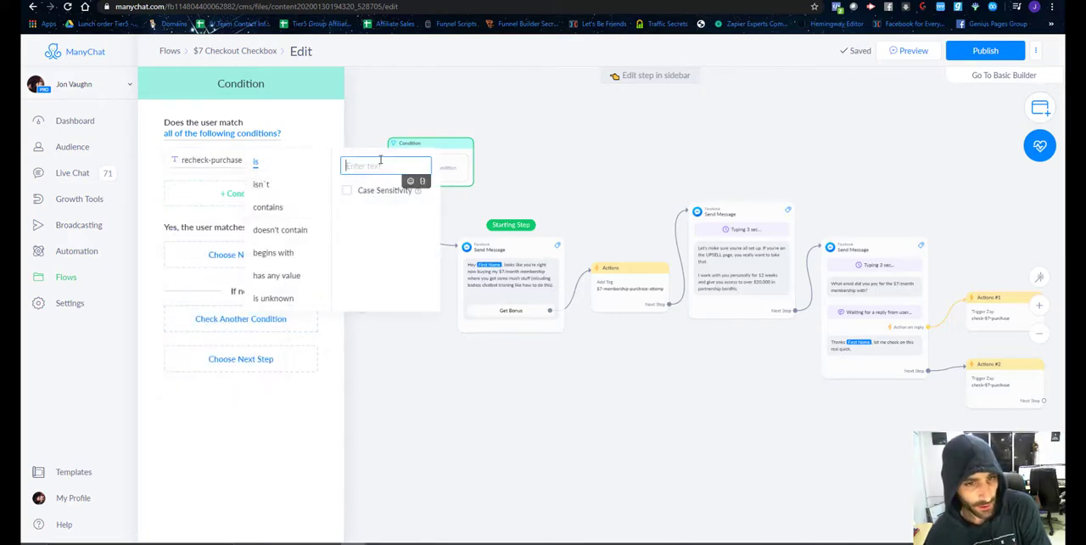
{"action": "type", "text": "yes"}
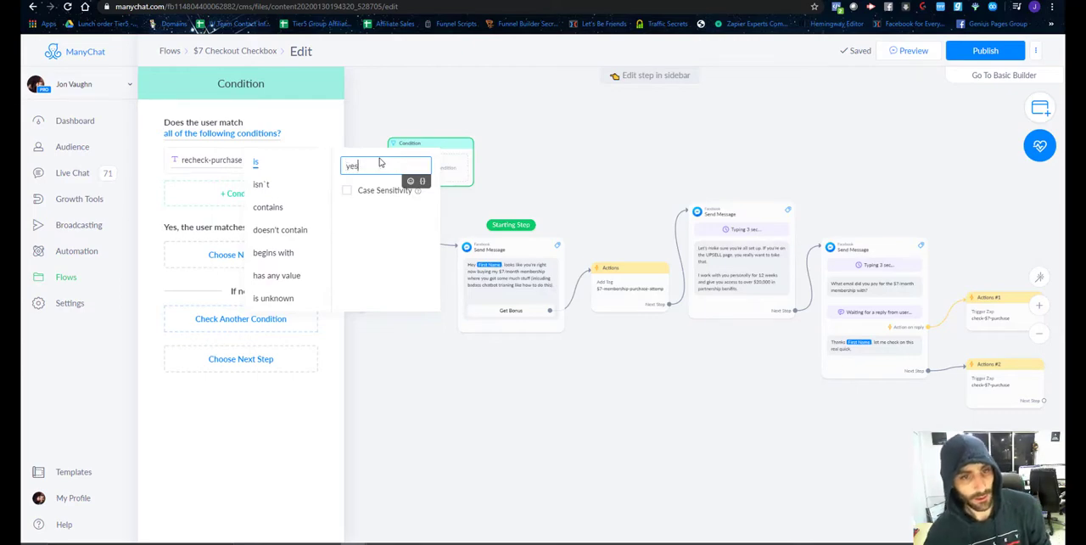
{"action": "left_click", "coordinate": [550, 130]}
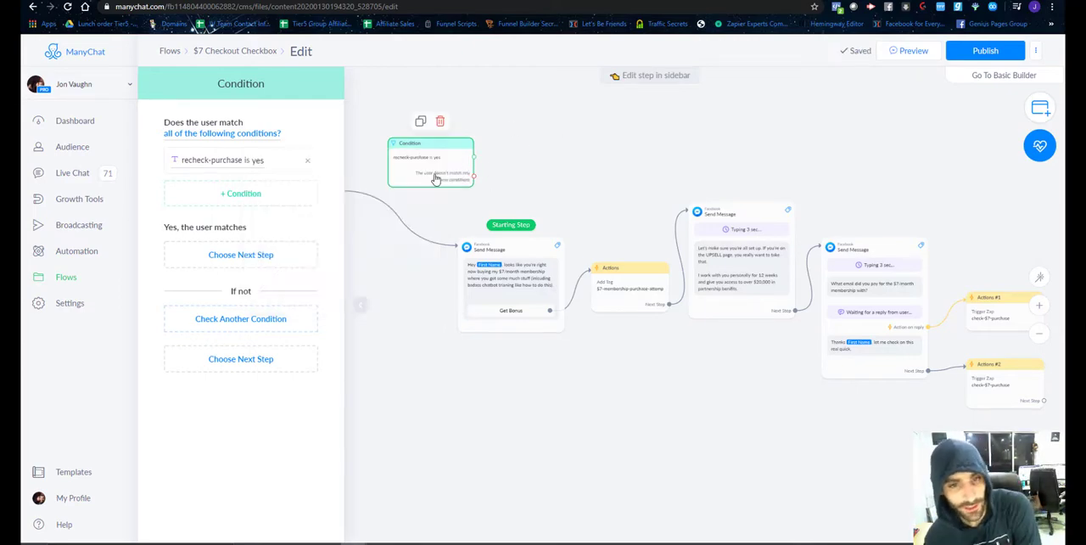
Try to connect the condition's match branch directly to the message asking for the $7/month membership email.
{"action": "left_click", "coordinate": [474, 158]}
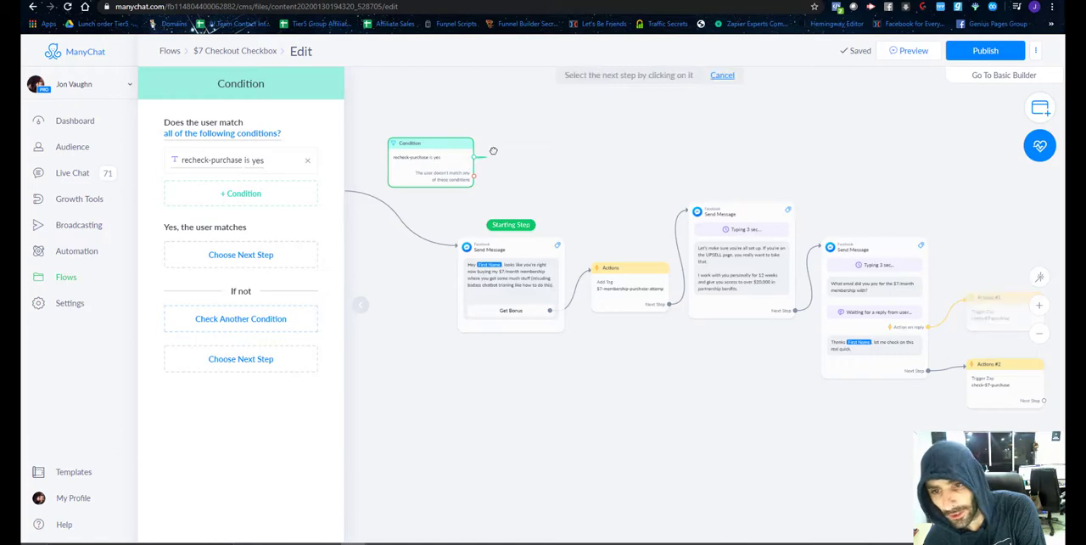
{"action": "left_click", "coordinate": [831, 247]}
{"action": "left_click_drag", "start_coordinate": [855, 252], "coordinate": [866, 195]}
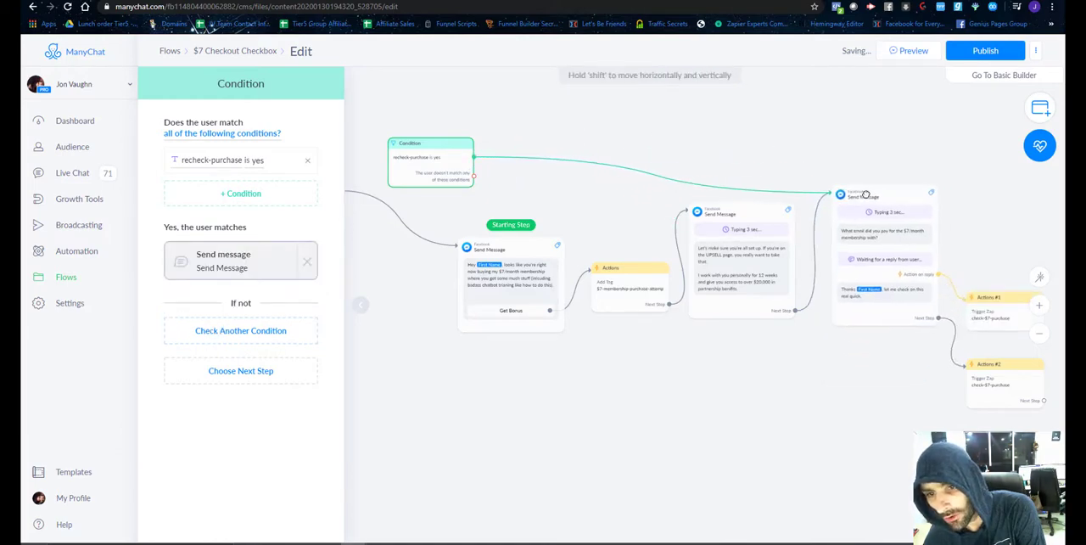
{"action": "left_click_drag", "start_coordinate": [761, 222], "coordinate": [752, 228]}
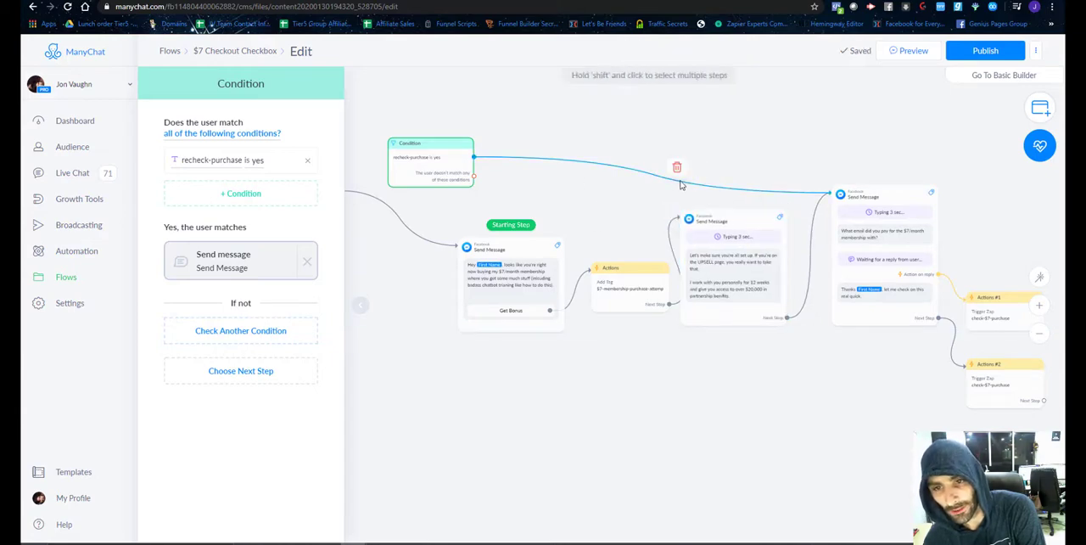
{"action": "left_click", "coordinate": [676, 168]}
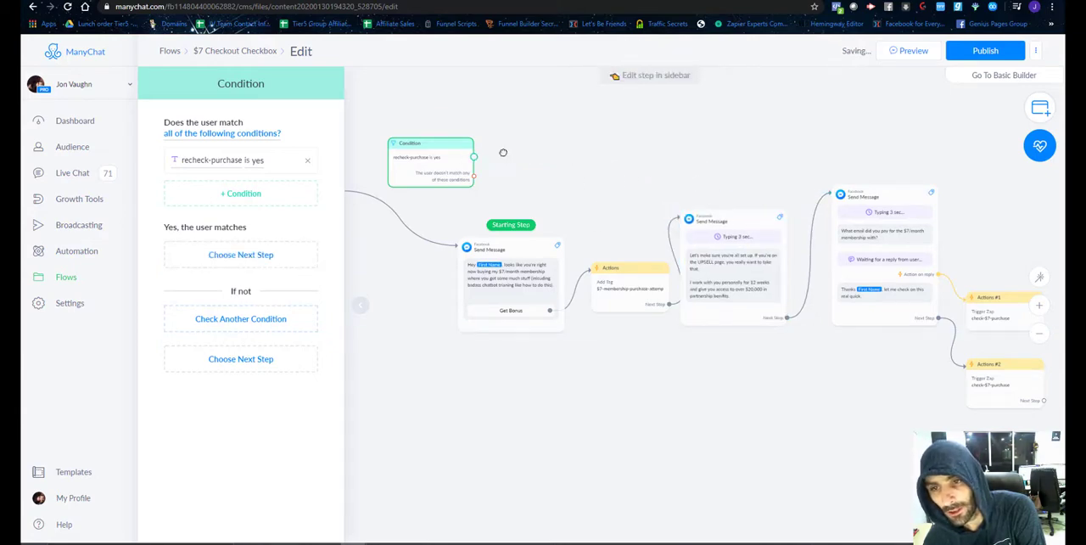
Connect the condition's match branch to a new Actions step above the email question message, and link that step to the message.
{"action": "left_click", "coordinate": [474, 157]}
{"action": "left_click", "coordinate": [808, 120]}
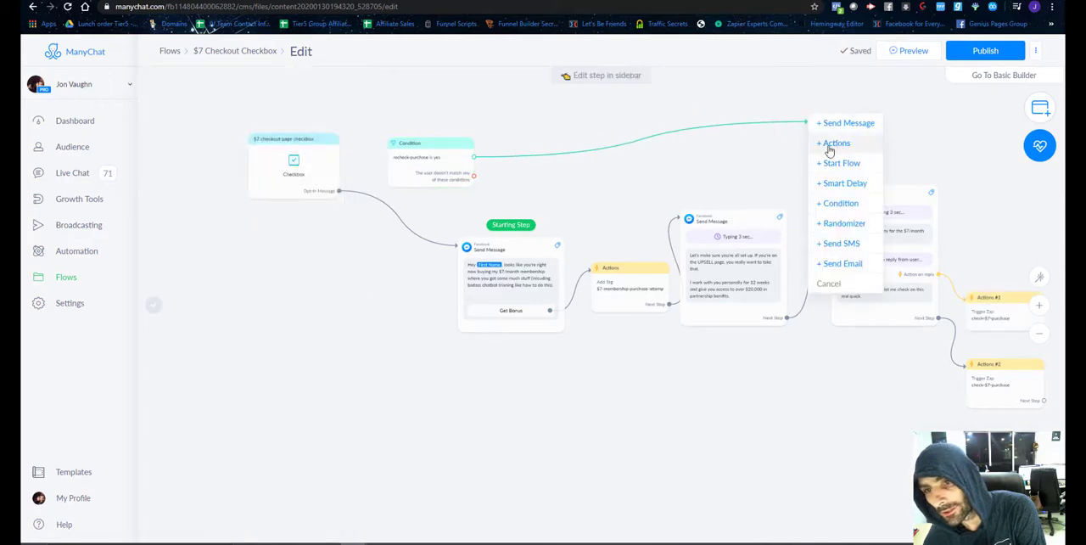
{"action": "left_click", "coordinate": [836, 142]}
{"action": "left_click_drag", "start_coordinate": [837, 127], "coordinate": [871, 123]}
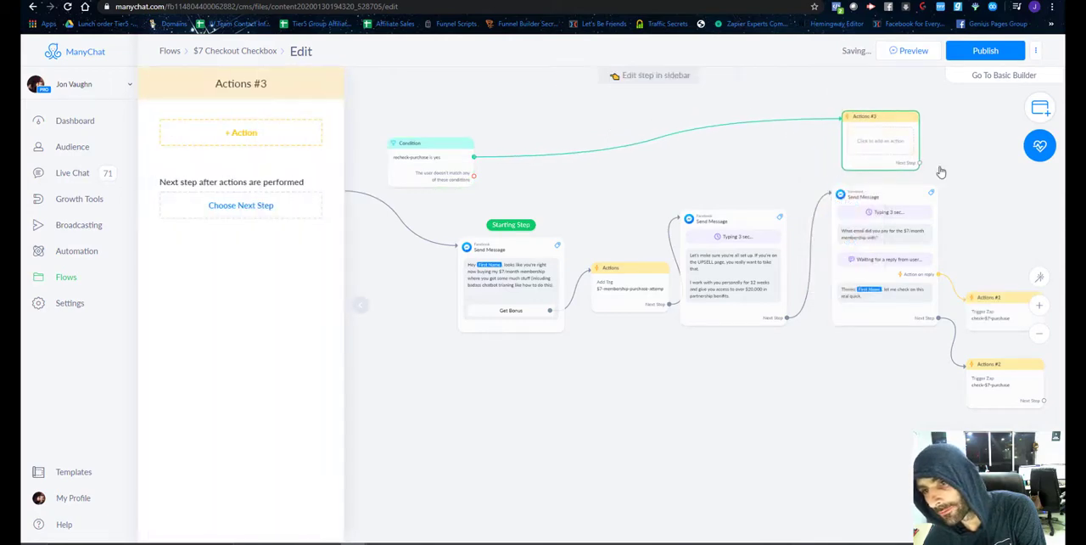
{"action": "left_click", "coordinate": [921, 164]}
{"action": "left_click", "coordinate": [834, 192]}
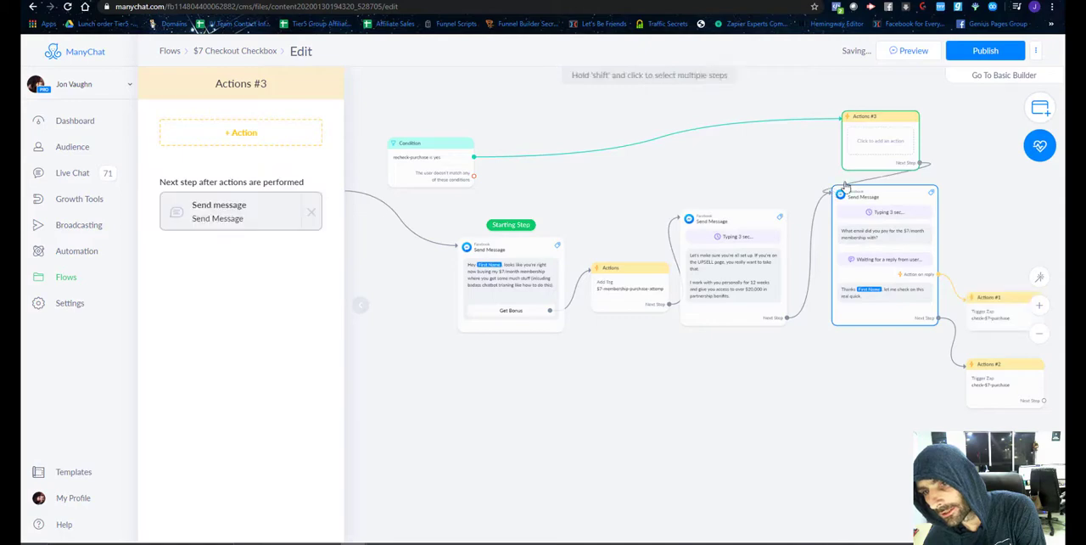
Add an action to the new Actions step that clears the subscriber's recheck-purchase custom field.
{"action": "left_click", "coordinate": [241, 132]}
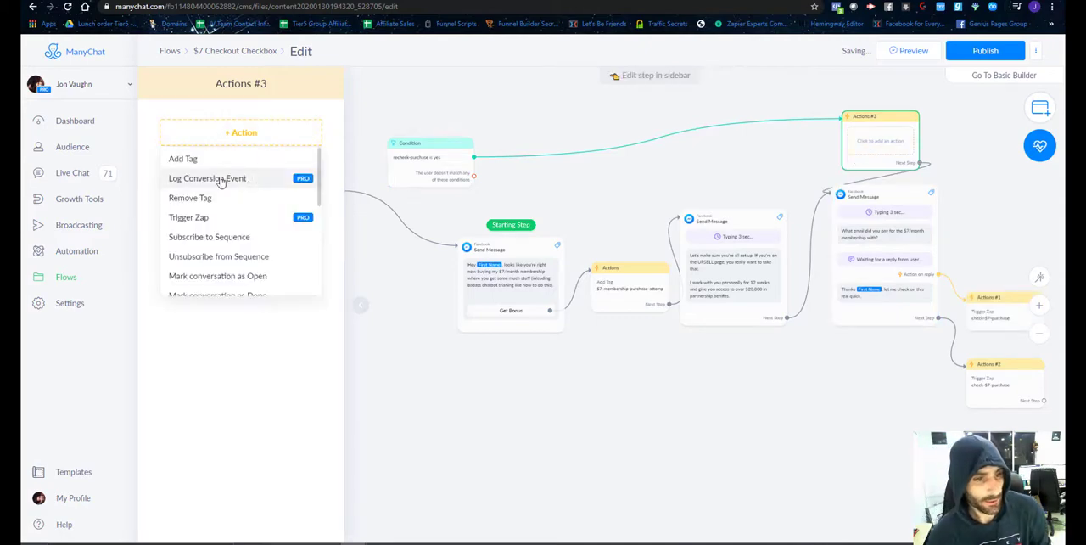
{"action": "scroll", "coordinate": [222, 206], "scroll_direction": "down", "scroll_amount": 3}
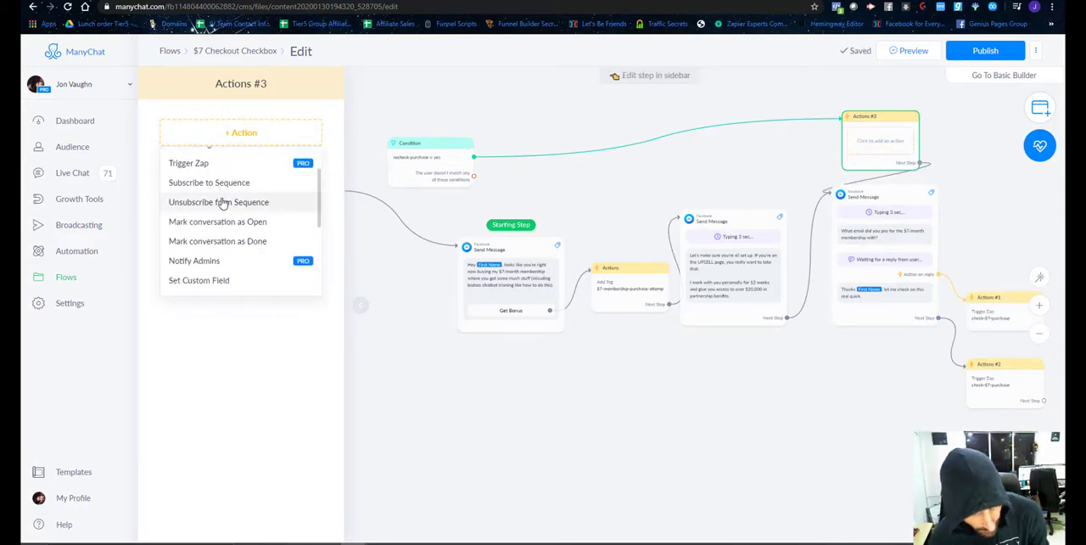
{"action": "scroll", "coordinate": [221, 202], "scroll_direction": "down", "scroll_amount": 3}
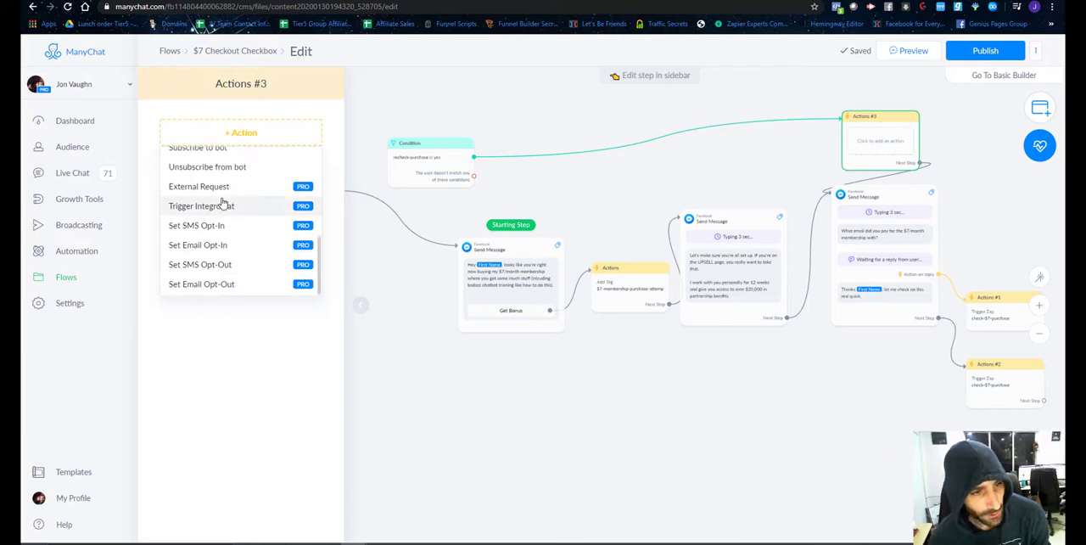
{"action": "scroll", "coordinate": [222, 202], "scroll_direction": "up", "scroll_amount": 3}
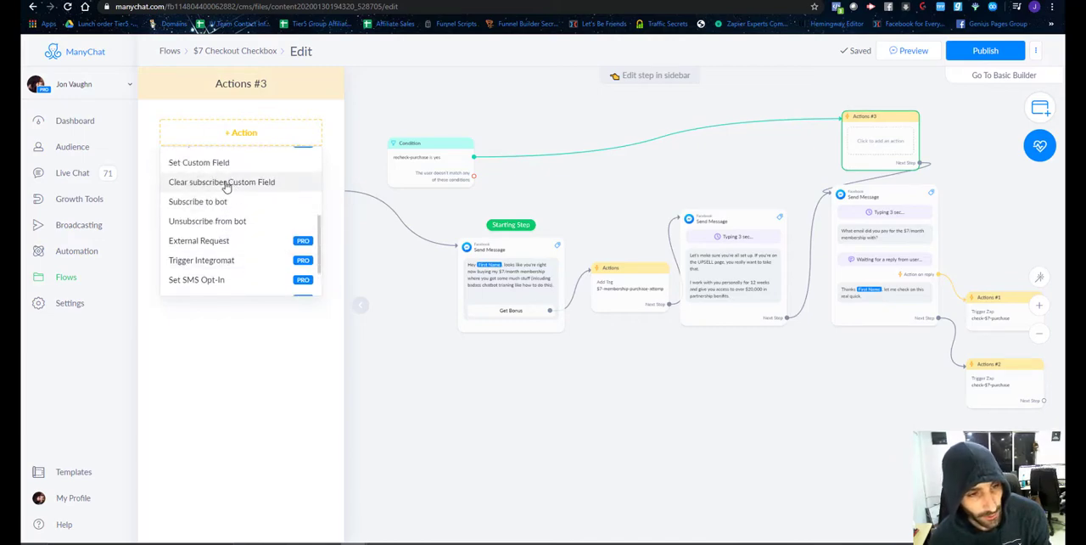
{"action": "left_click", "coordinate": [239, 183]}
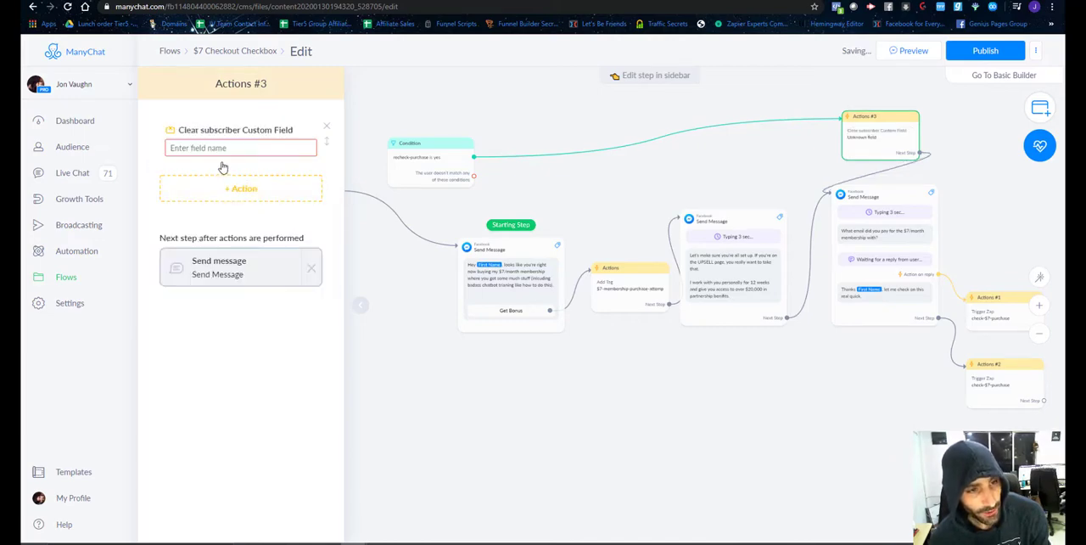
{"action": "left_click", "coordinate": [223, 148]}
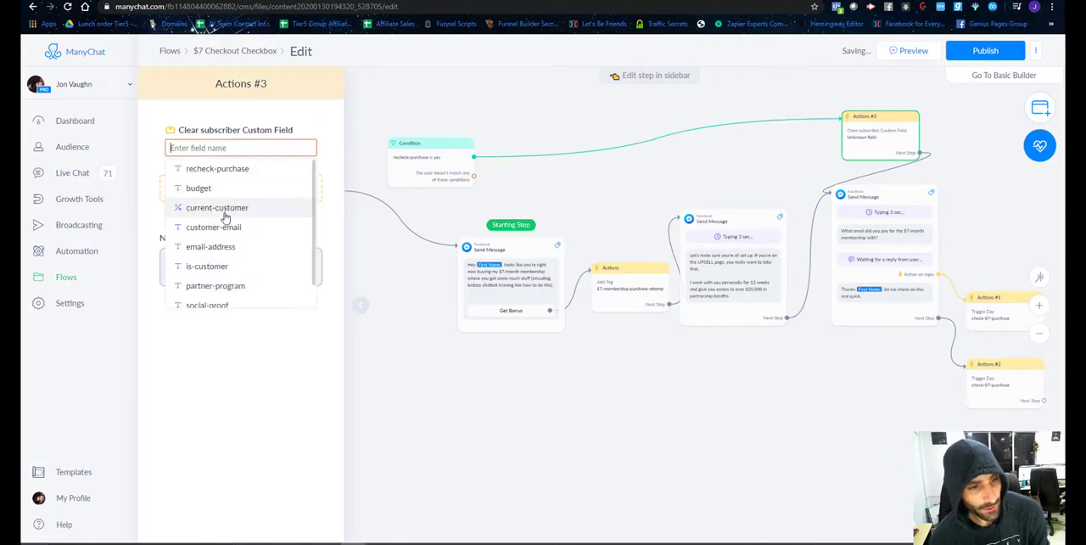
{"action": "scroll", "coordinate": [225, 218], "scroll_direction": "down", "scroll_amount": 1}
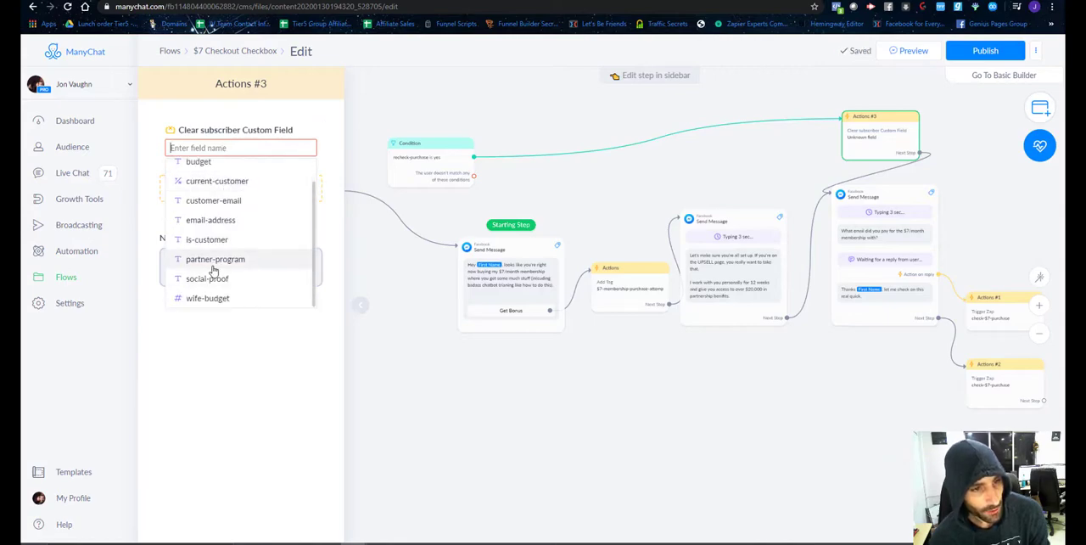
{"action": "scroll", "coordinate": [213, 267], "scroll_direction": "up", "scroll_amount": 1}
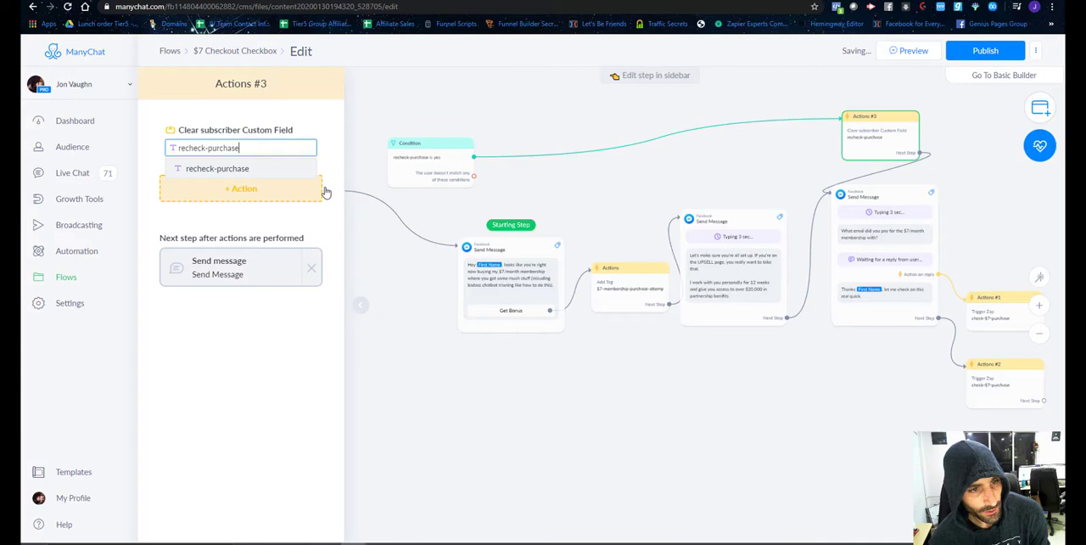
{"action": "left_click", "coordinate": [291, 219]}
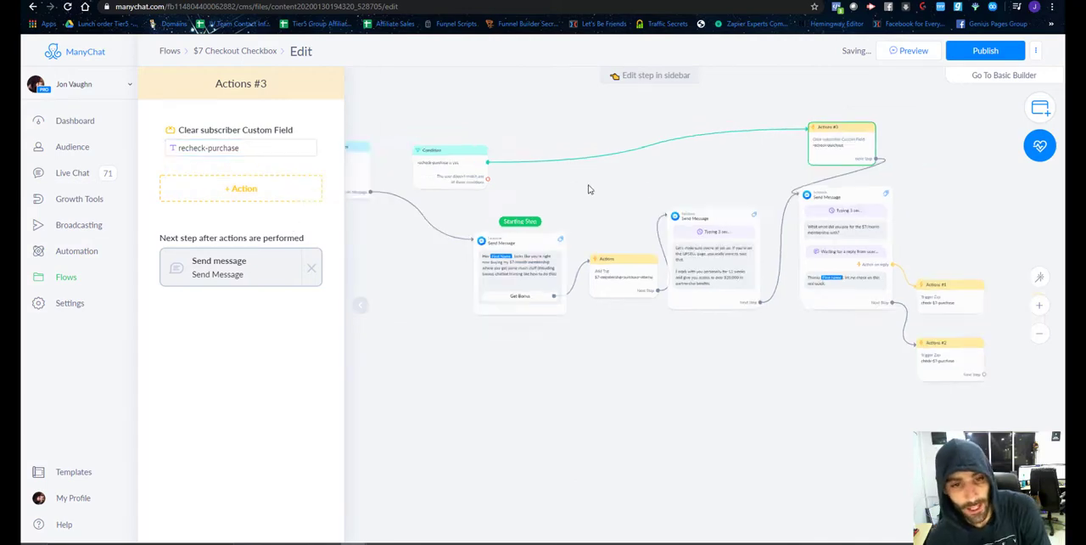
Route the checkbox trigger into the condition as the starting step, link its non-match branch to the Get Bonus message, and publish the flow.
{"action": "left_click_drag", "start_coordinate": [487, 180], "coordinate": [450, 165]}
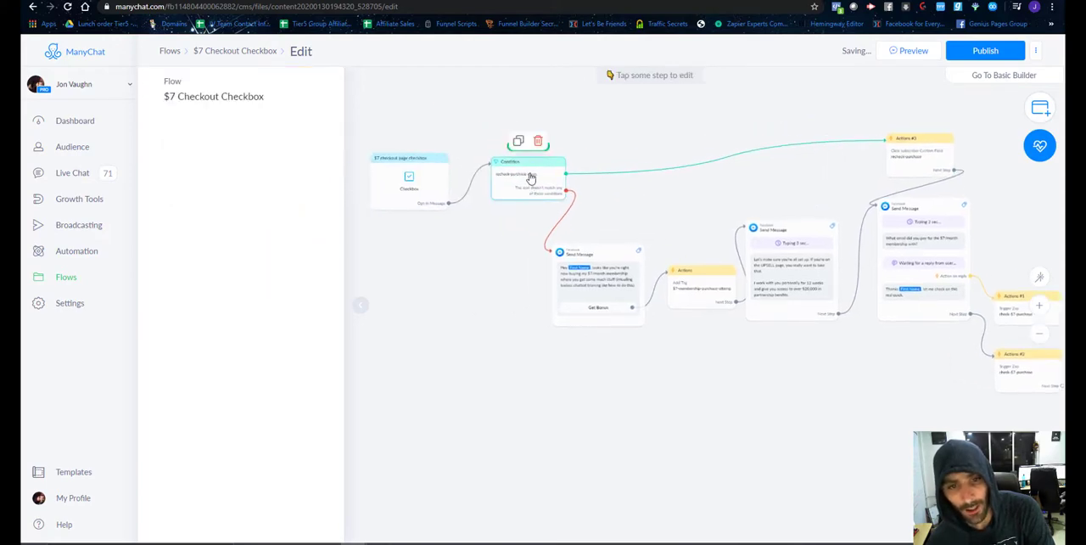
{"action": "mouse_move", "coordinate": [530, 177]}
{"action": "left_mouse_down"}
{"action": "mouse_move", "coordinate": [506, 192]}
{"action": "mouse_move", "coordinate": [523, 181]}
{"action": "left_mouse_up"}
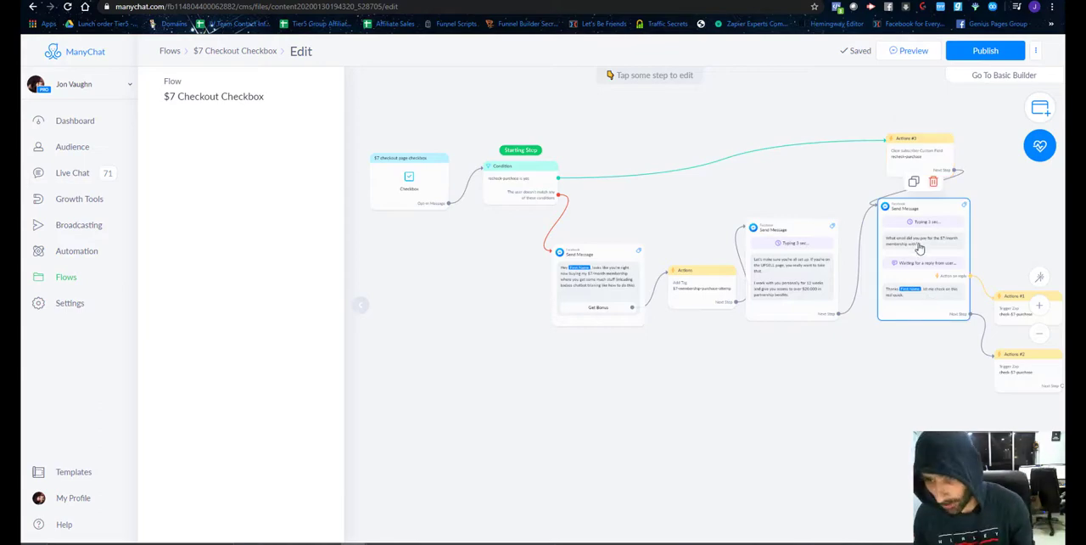
{"action": "left_click", "coordinate": [968, 58]}
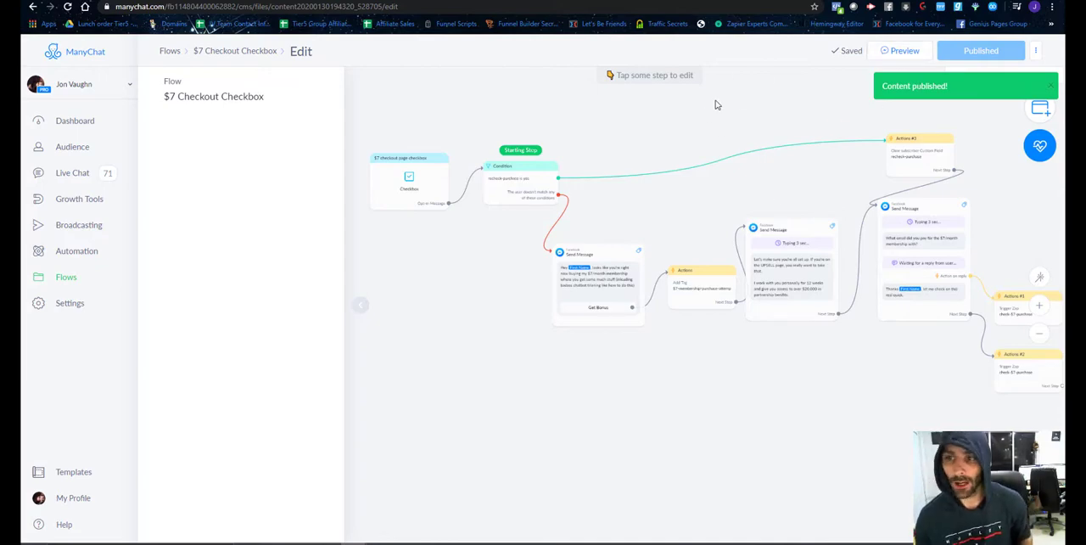
Switch to the Facebook chat with the bot and answer its membership email question with the test purchaser's email address.
{"action": "left_click", "coordinate": [426, 1]}
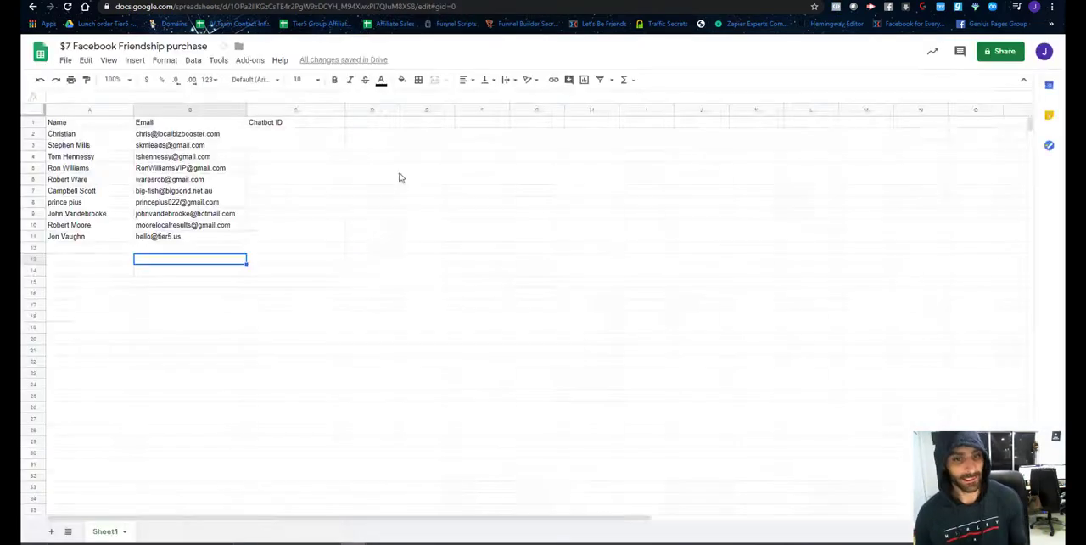
{"action": "left_click", "coordinate": [543, 1]}
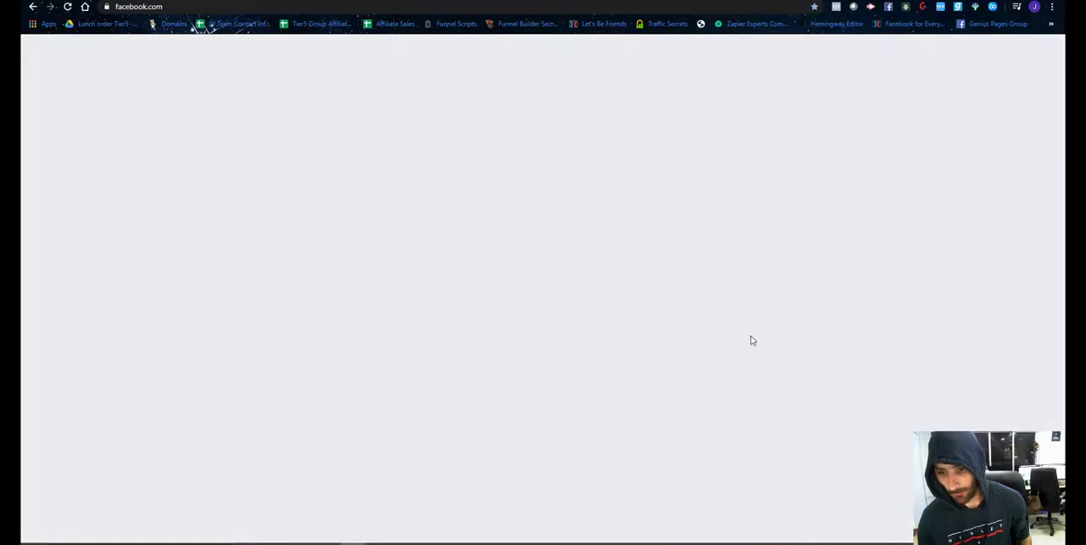
{"action": "left_click", "coordinate": [831, 490]}
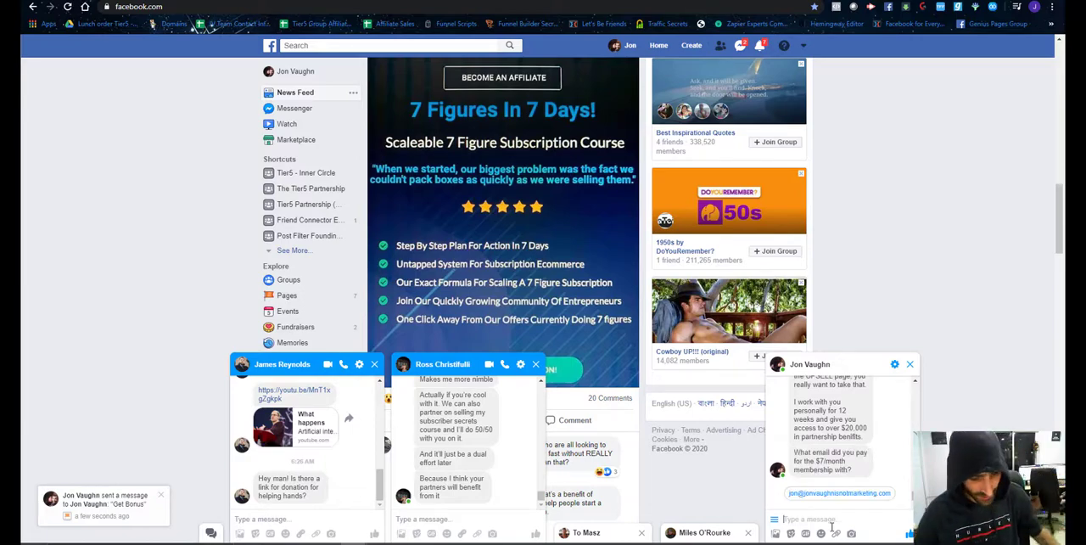
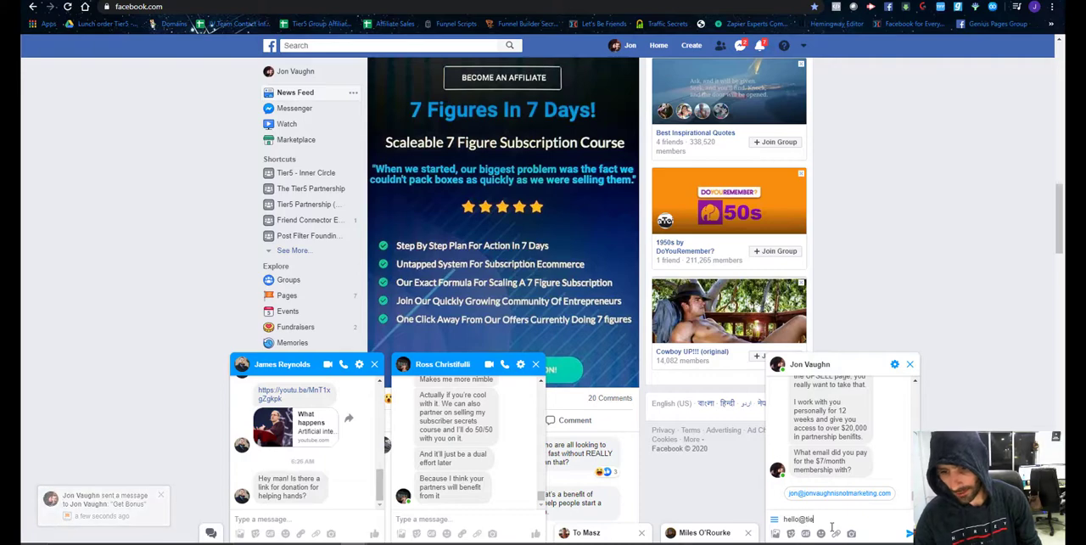
{"action": "key", "text": "Return"}
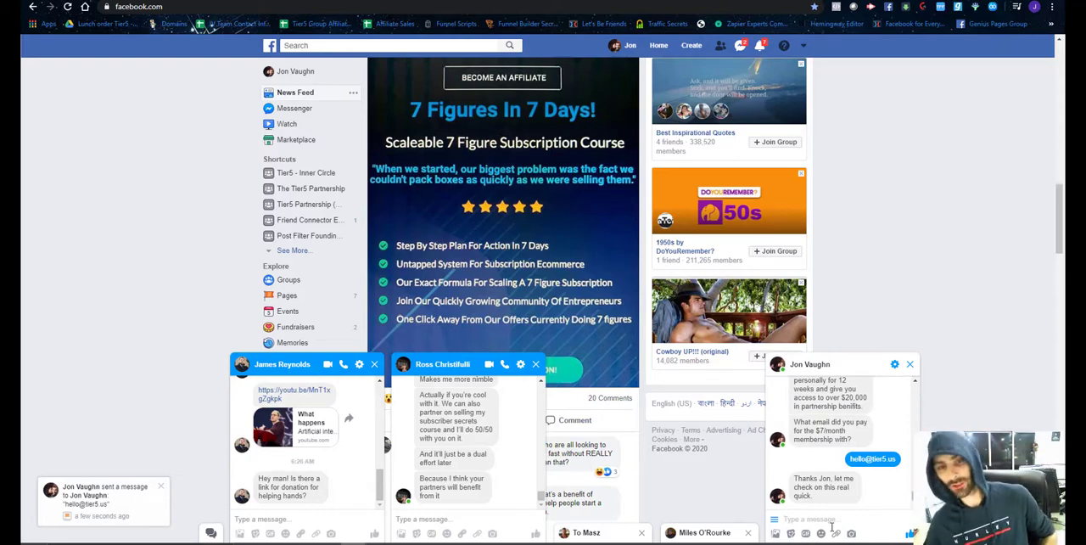
Read the chatbot's reply to the submitted email, highlighting the $7/month membership thank-you message.
{"action": "left_click", "coordinate": [785, 518]}
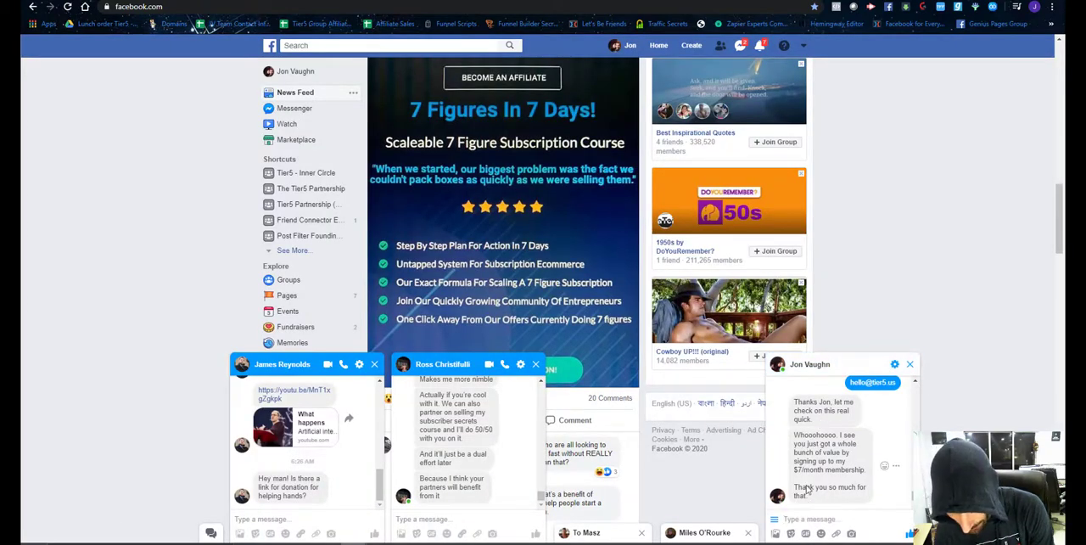
{"action": "triple_click", "coordinate": [797, 440]}
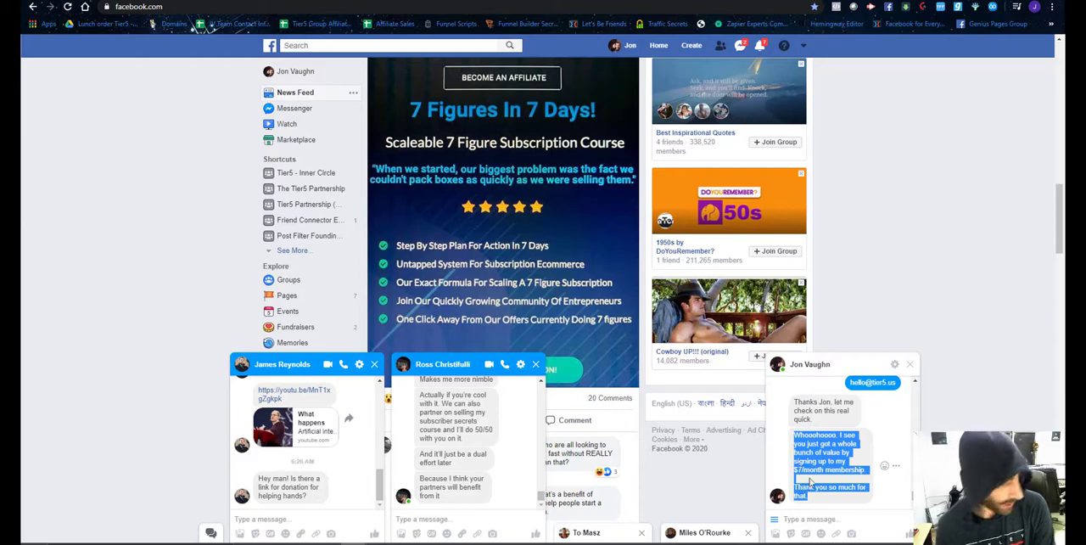
{"action": "left_click", "coordinate": [811, 482]}
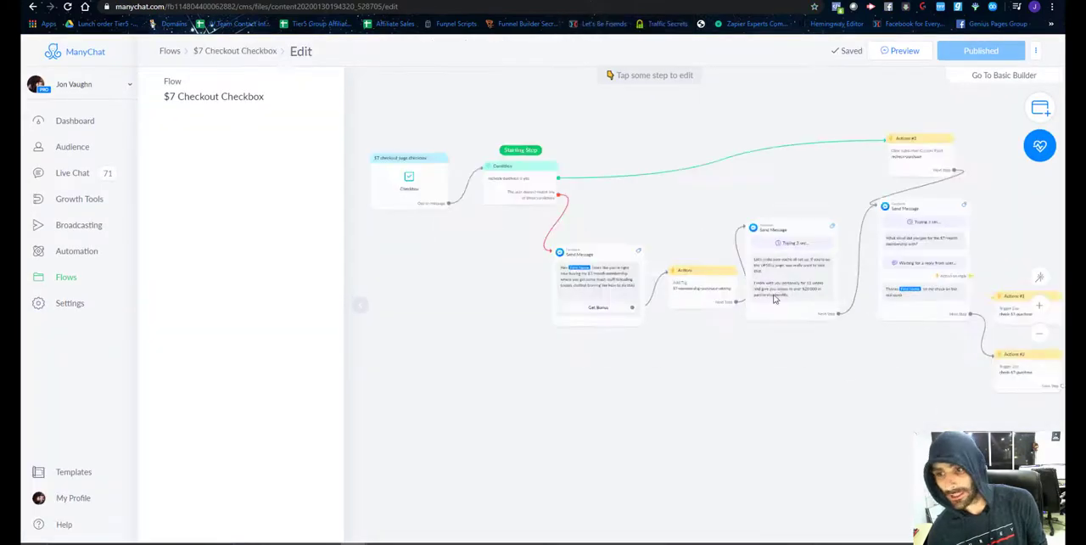
Back in ManyChat, delete the Actions #2 step that triggers the check-$7-purchase Zap a second time after the email question message.
{"action": "scroll", "coordinate": [800, 402], "scroll_direction": "right", "scroll_amount": 5}
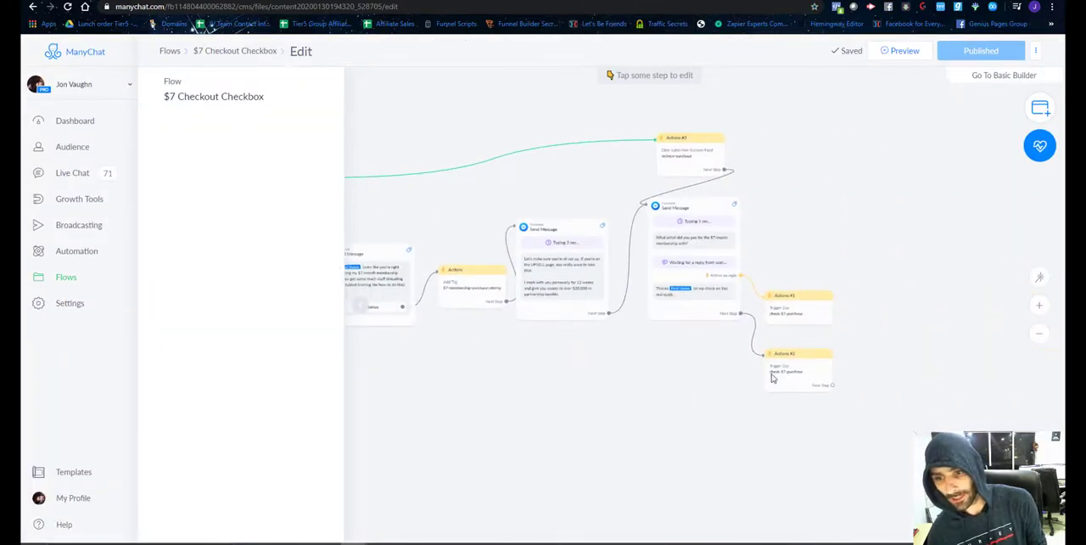
{"action": "mouse_move", "coordinate": [803, 370]}
{"action": "left_click", "coordinate": [808, 334]}
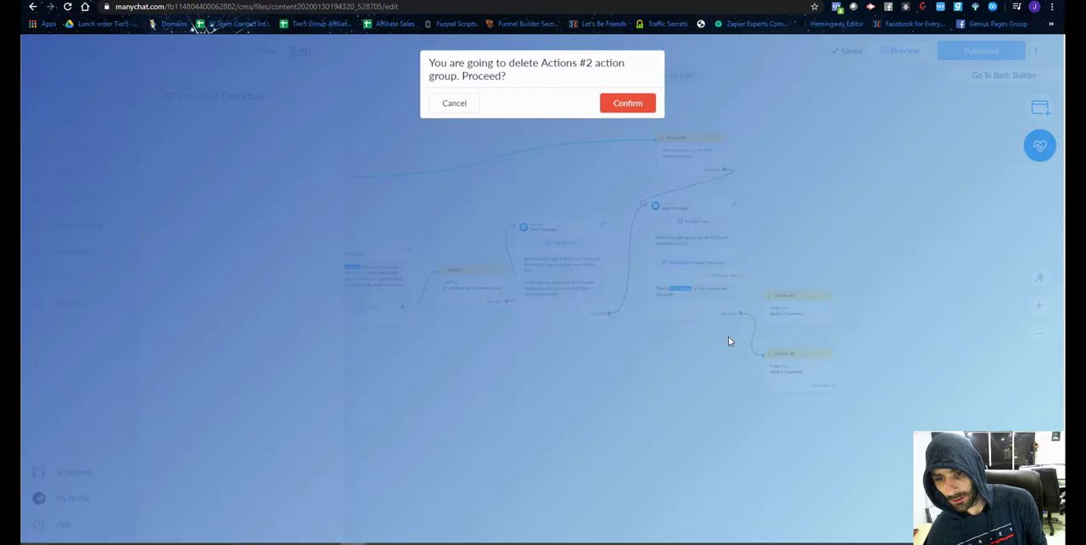
{"action": "left_click", "coordinate": [647, 104]}
Turn off continuing to another step for the email question message and publish the $7 Checkout Checkbox flow.
{"action": "left_click", "coordinate": [679, 307]}
{"action": "scroll", "coordinate": [255, 351], "scroll_direction": "down", "scroll_amount": 2}
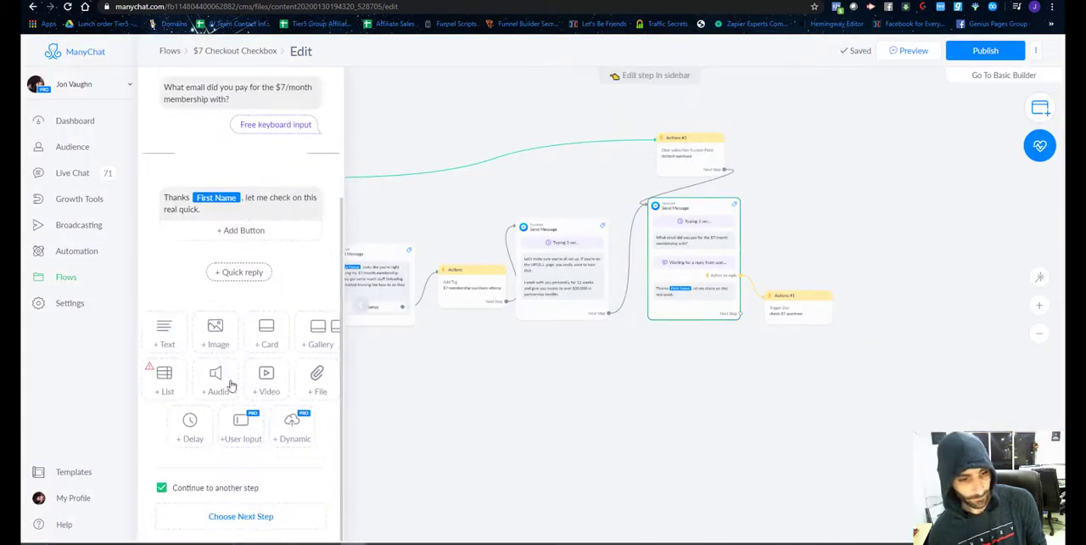
{"action": "scroll", "coordinate": [158, 473], "scroll_direction": "up", "scroll_amount": 1}
{"action": "scroll", "coordinate": [189, 493], "scroll_direction": "down", "scroll_amount": 2}
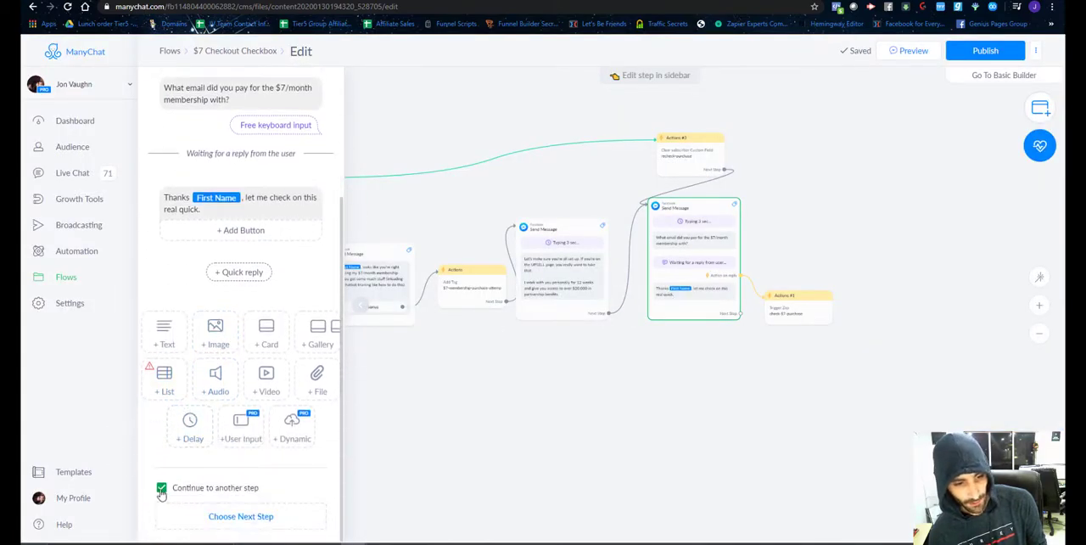
{"action": "left_click", "coordinate": [162, 487]}
{"action": "left_click", "coordinate": [979, 54]}
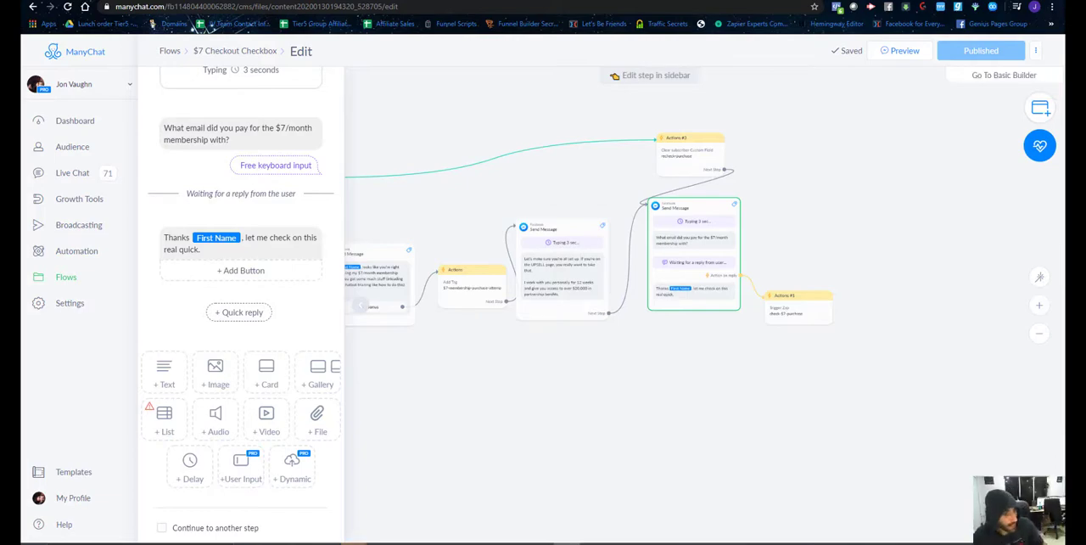
{"action": "left_click", "coordinate": [608, 400]}
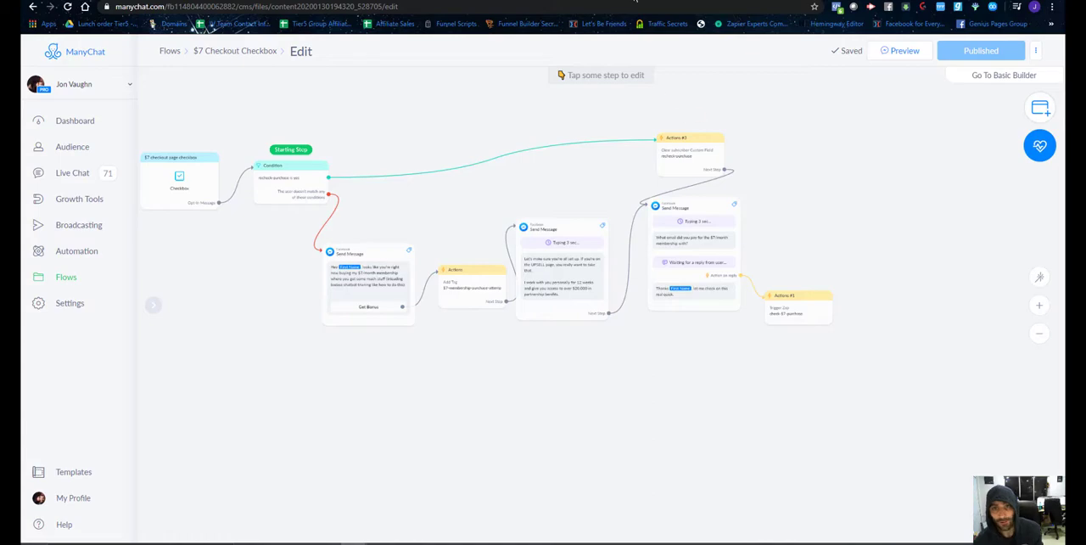
Move the $7 Purchase Success flow from the main flow list into the website Funnel folder and open that folder.
{"action": "left_click", "coordinate": [64, 280]}
{"action": "scroll", "coordinate": [397, 323], "scroll_direction": "down", "scroll_amount": 2}
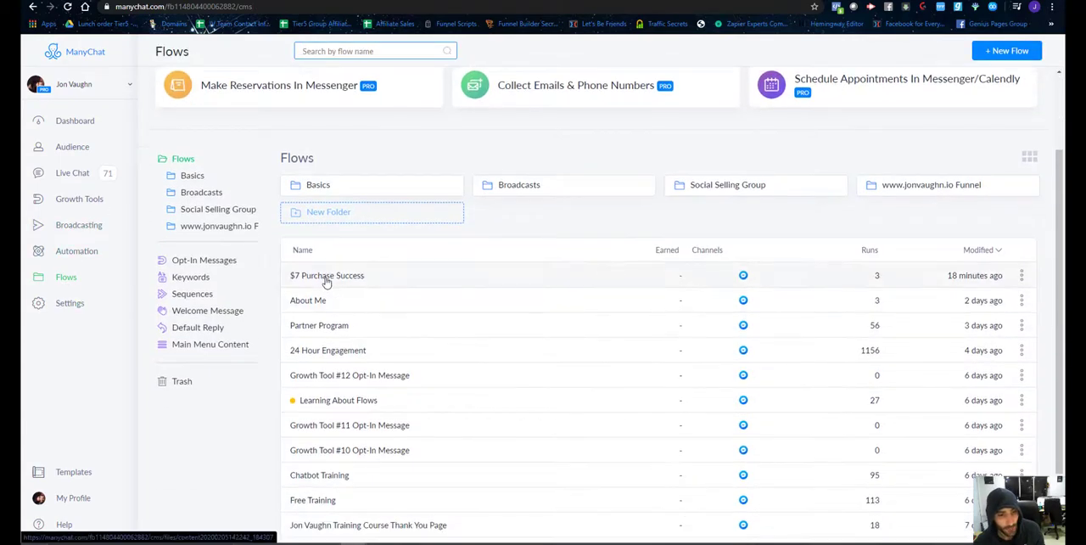
{"action": "left_click_drag", "start_coordinate": [327, 280], "coordinate": [913, 193]}
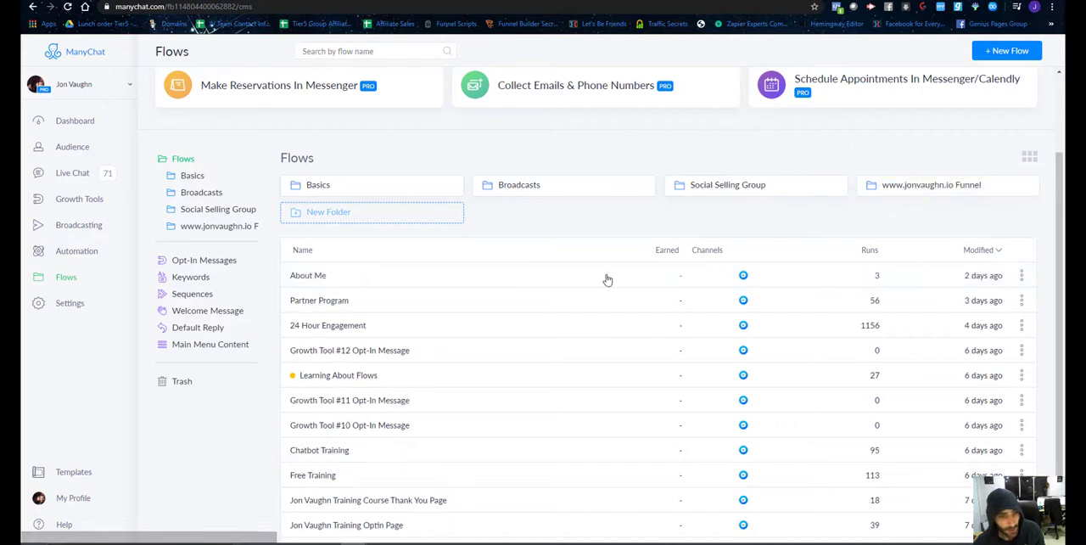
{"action": "scroll", "coordinate": [416, 301], "scroll_direction": "down", "scroll_amount": 1}
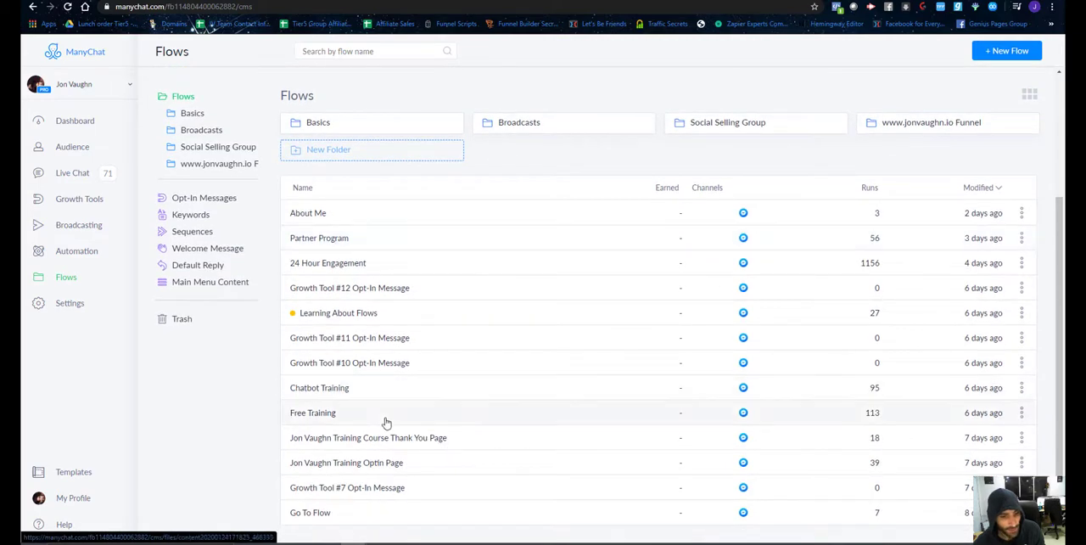
{"action": "scroll", "coordinate": [383, 422], "scroll_direction": "up", "scroll_amount": 1}
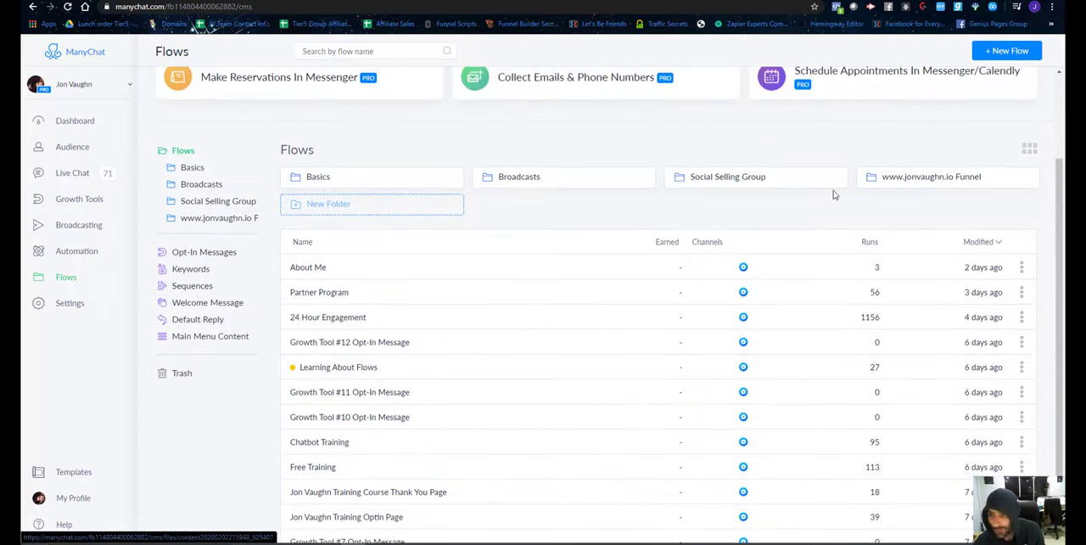
{"action": "left_click", "coordinate": [902, 180]}
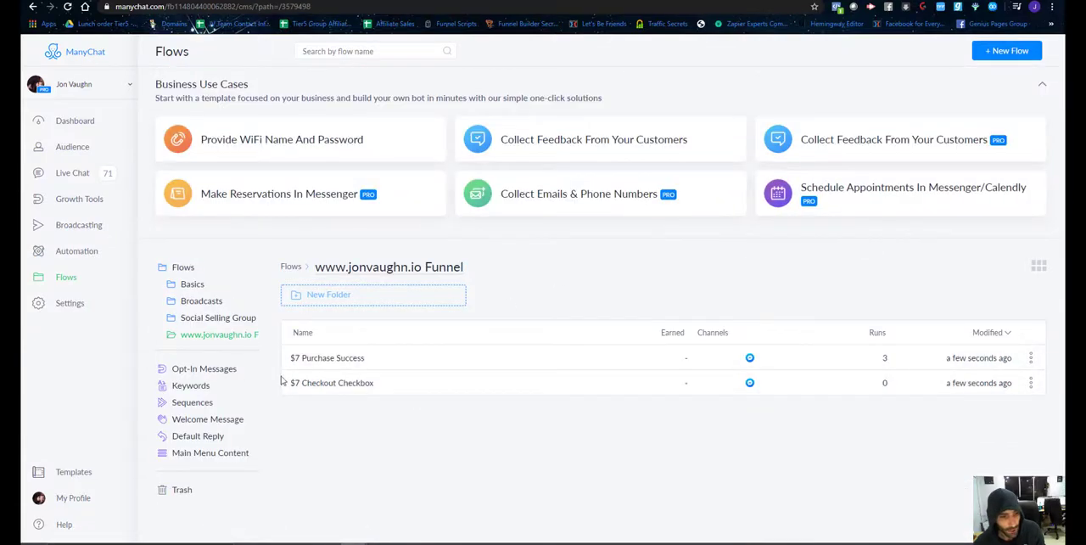
Move the $7 Purchase Failure flow from the Basics folder into the website Funnel folder and return to that folder.
{"action": "left_click", "coordinate": [187, 285]}
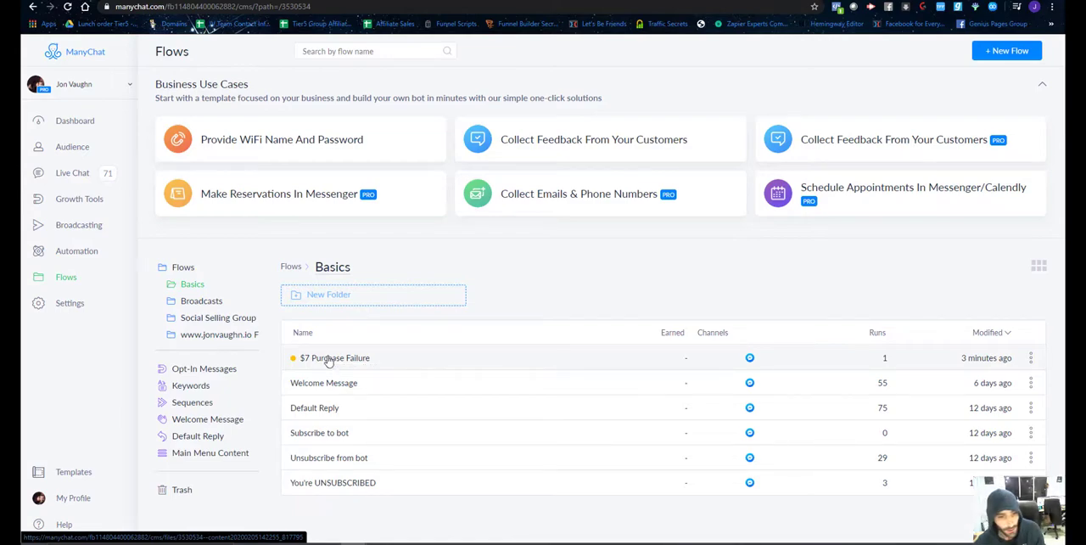
{"action": "left_click_drag", "start_coordinate": [328, 361], "coordinate": [225, 344]}
{"action": "left_click", "coordinate": [225, 343]}
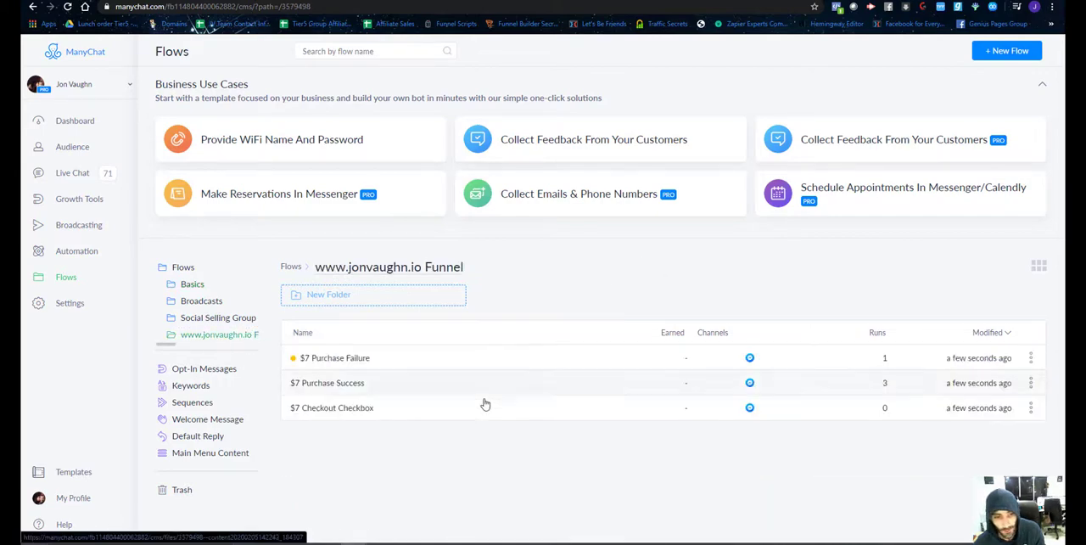
Open the $7 Purchase Failure flow for editing, publish it, and return to the website Funnel folder.
{"action": "left_click", "coordinate": [388, 361]}
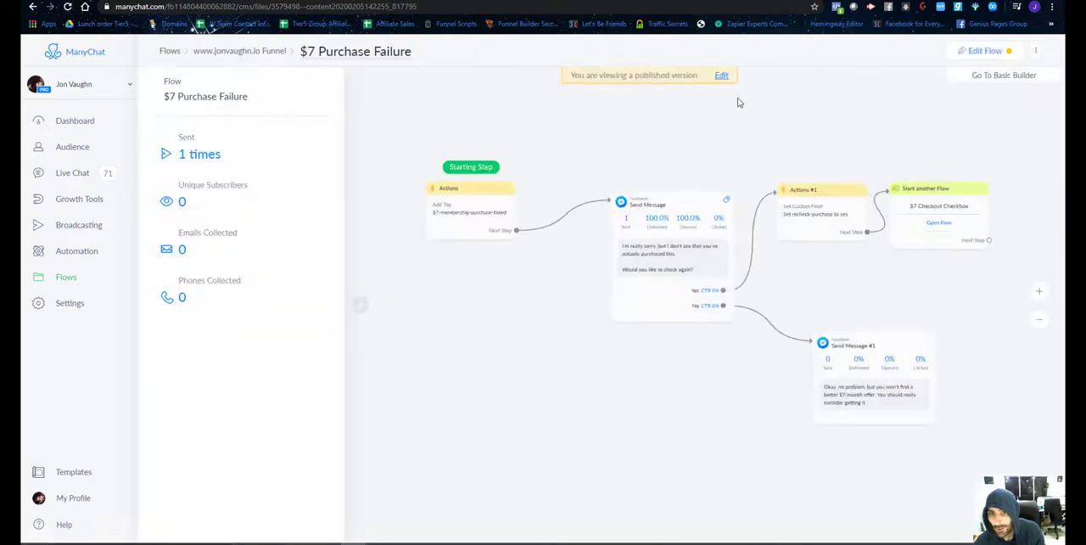
{"action": "left_click", "coordinate": [721, 75]}
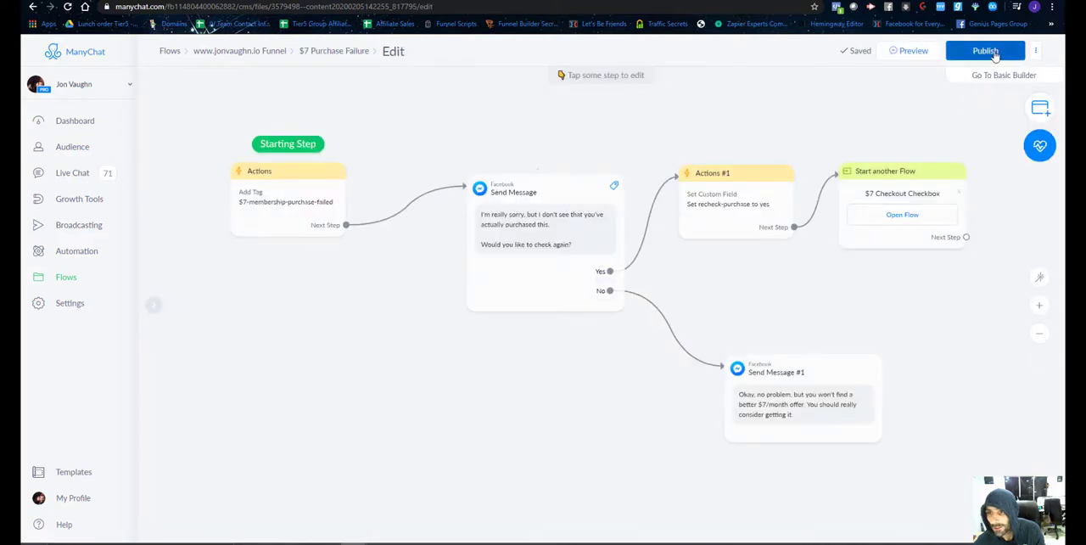
{"action": "left_click", "coordinate": [985, 51]}
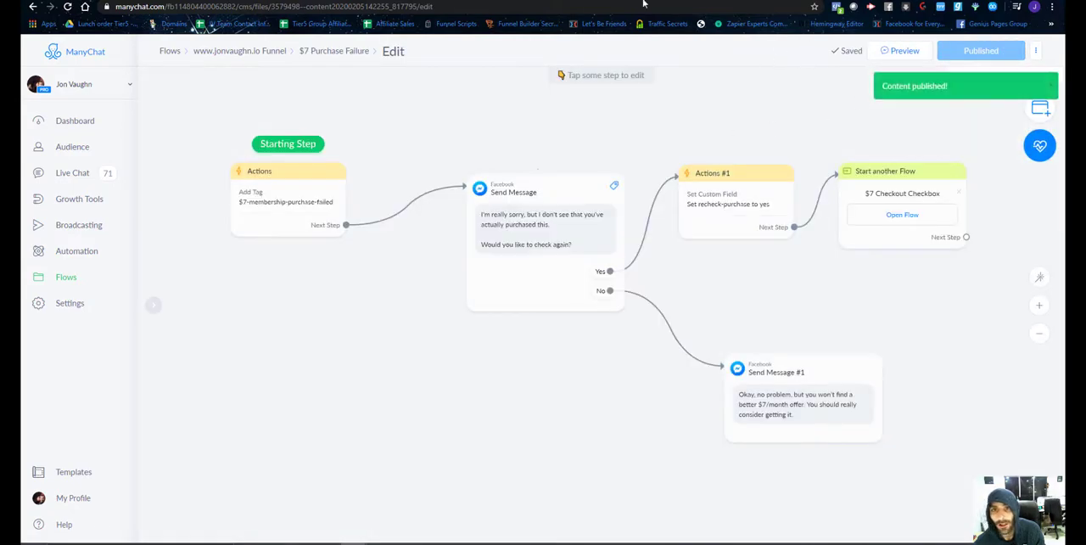
{"action": "left_click", "coordinate": [67, 280]}
{"action": "left_click", "coordinate": [959, 294]}
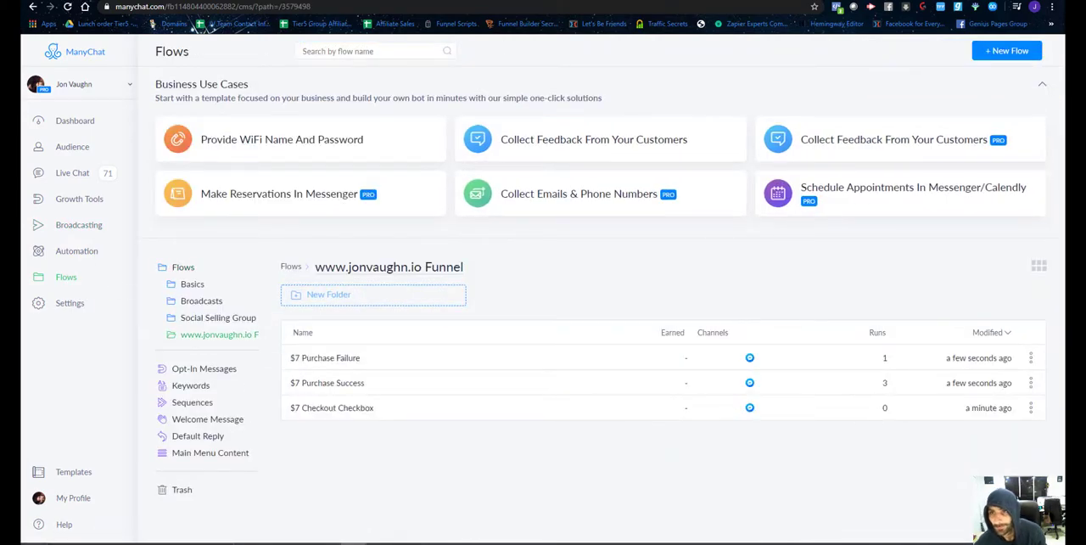
Open the funnel's opt-in start page in a new browser tab.
{"action": "left_click", "coordinate": [893, 1]}
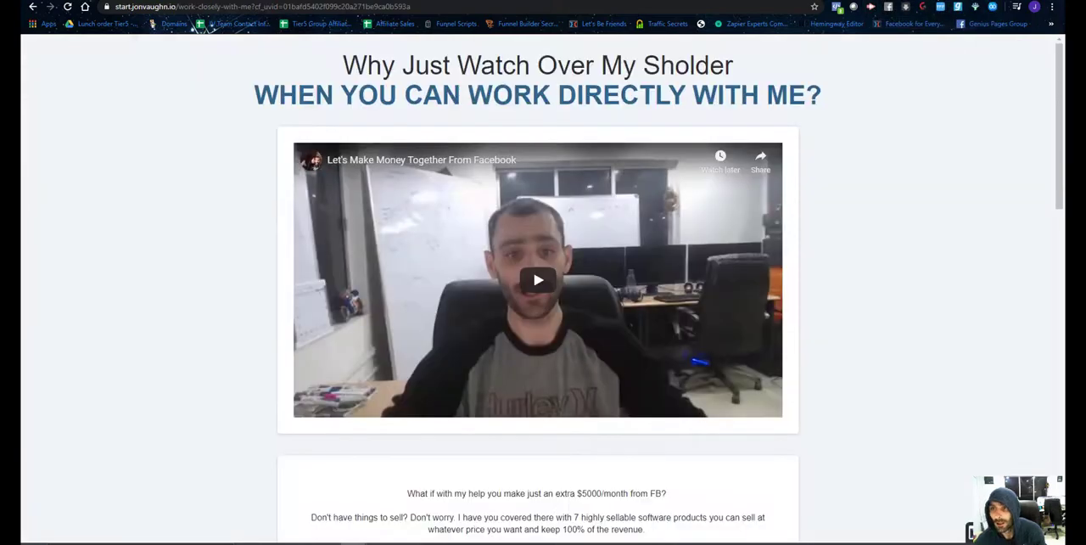
{"action": "key", "text": "ctrl+Tab"}
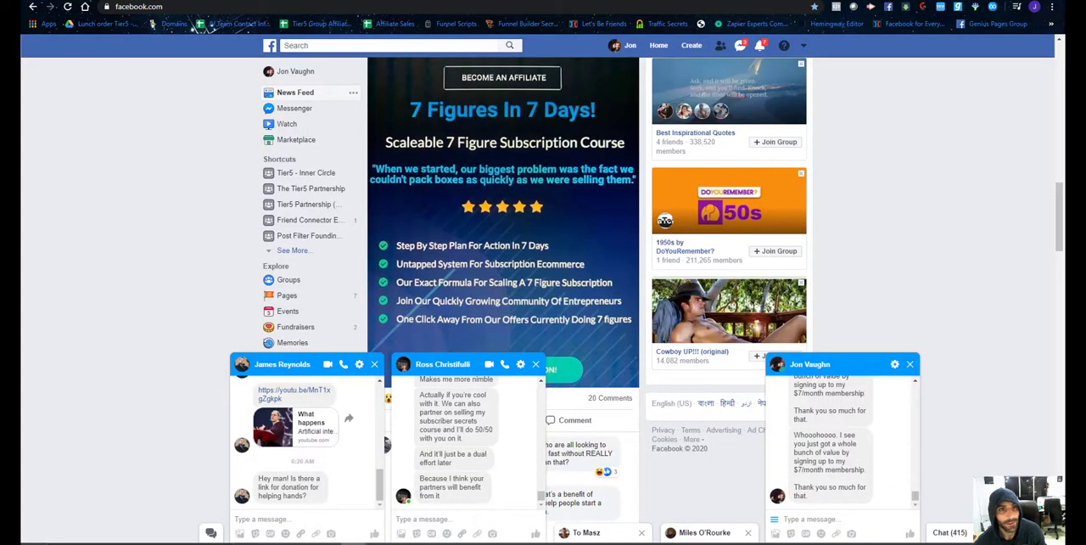
{"action": "key", "text": "ctrl+shift+Tab"}
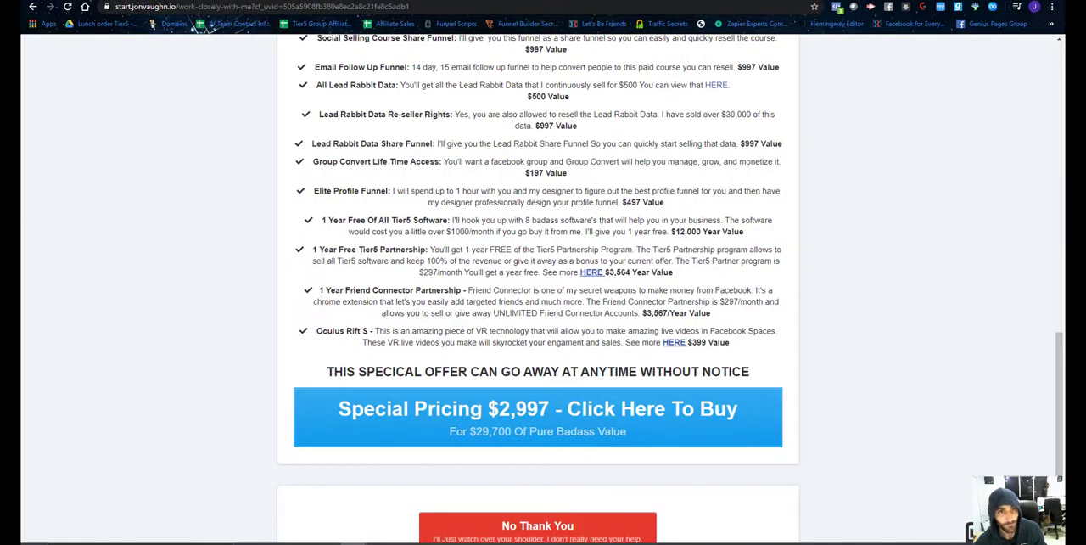
{"action": "left_click", "coordinate": [437, 0]}
{"action": "key", "text": "ctrl+t"}
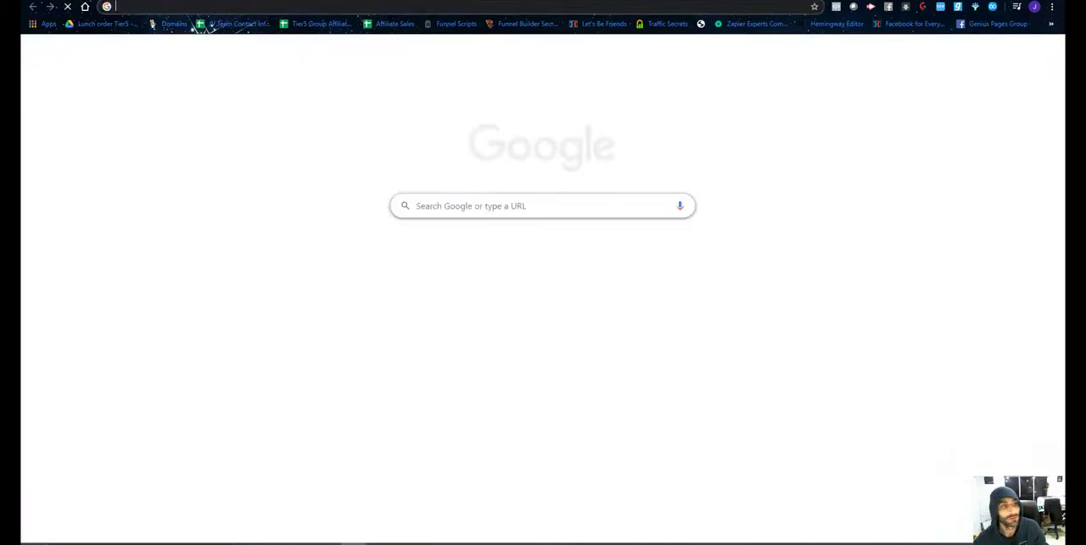
{"action": "type", "text": "sta"}
{"action": "key", "text": "Return"}
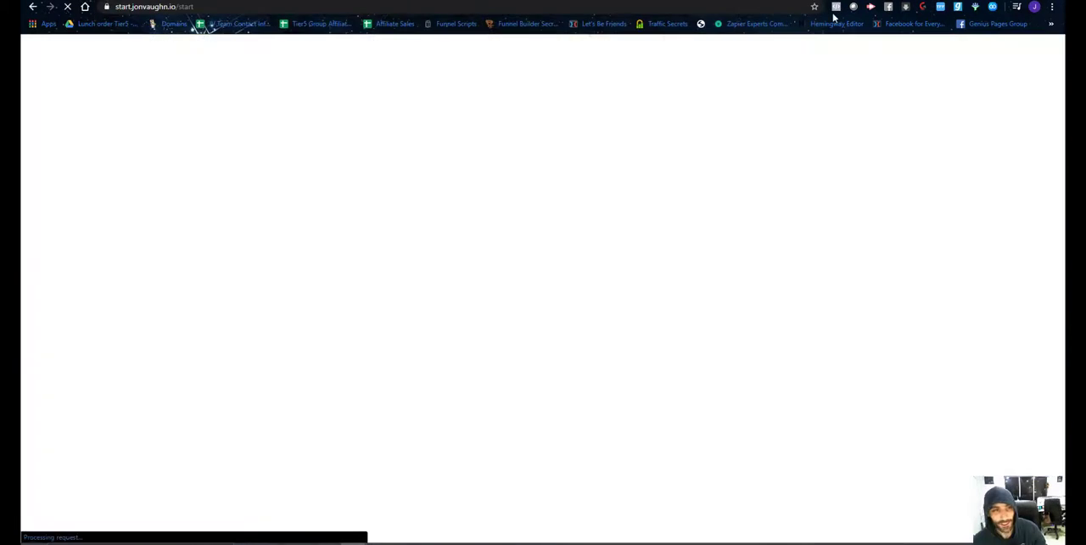
Fill in the opt-in form with the full name and e-mail address and submit it with My Social Media Secrets.
{"action": "scroll", "coordinate": [424, 374], "scroll_direction": "down", "scroll_amount": 3}
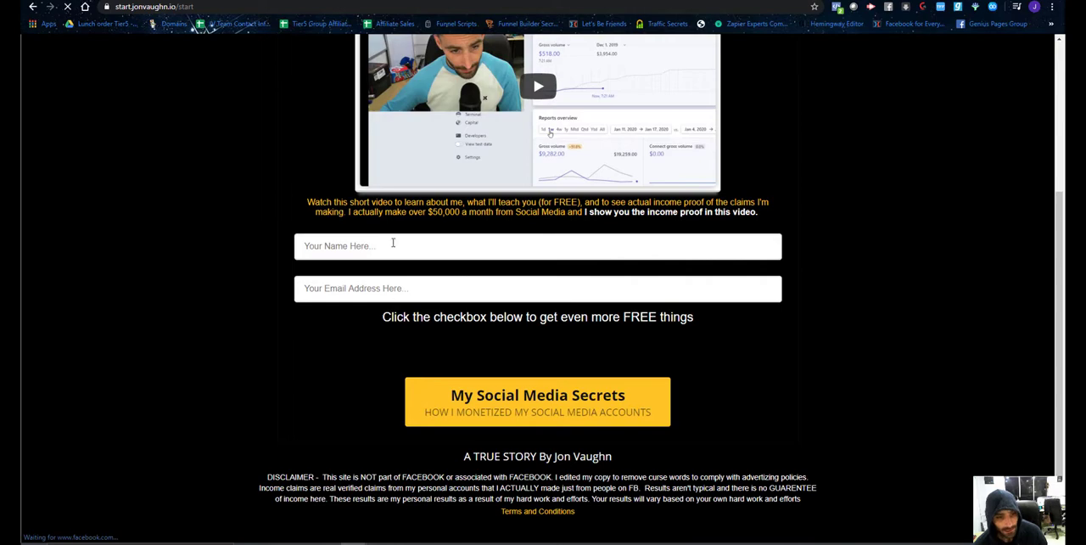
{"action": "left_click", "coordinate": [390, 245]}
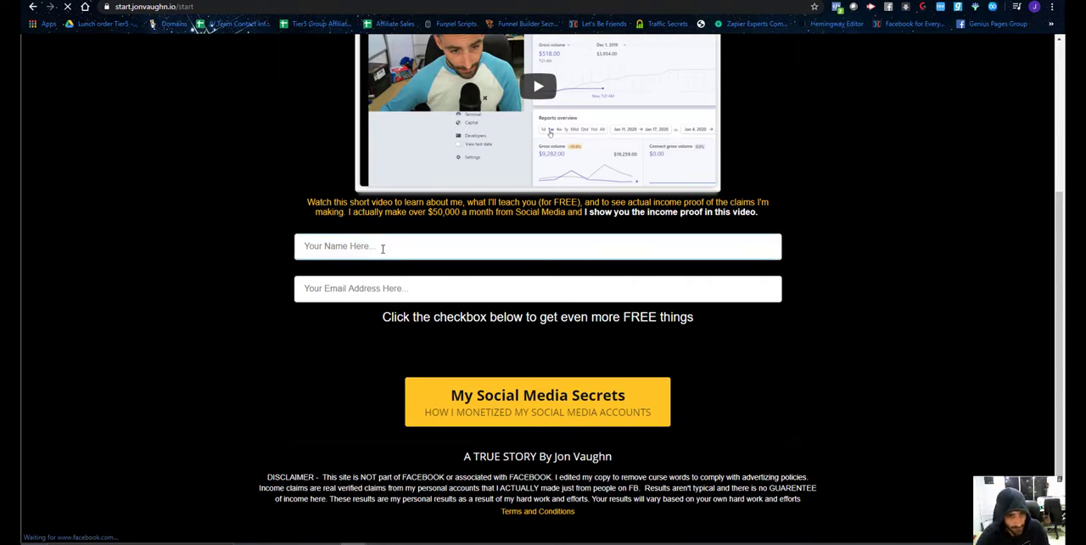
{"action": "type", "text": "i"}
{"action": "key", "text": "Tab"}
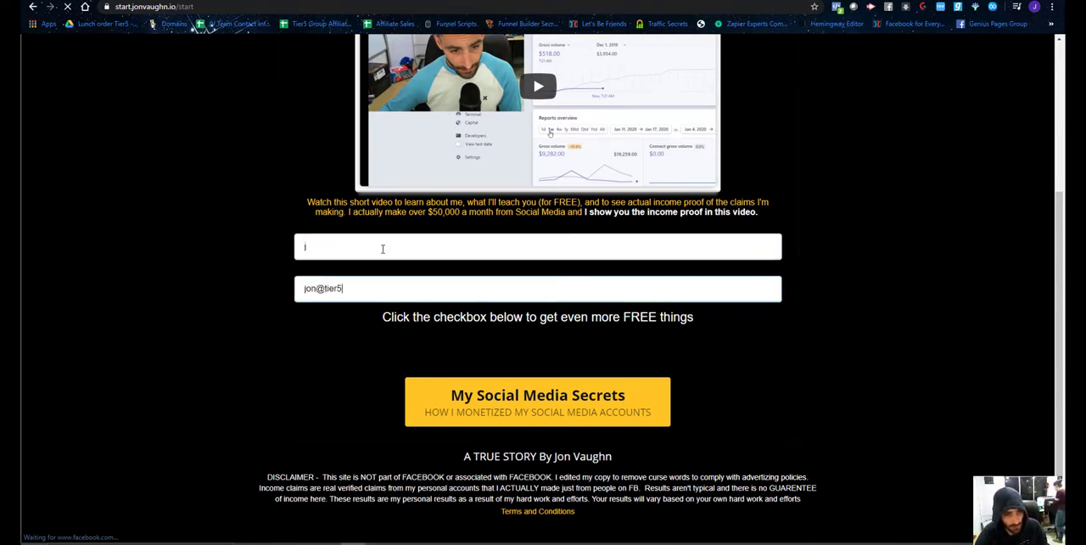
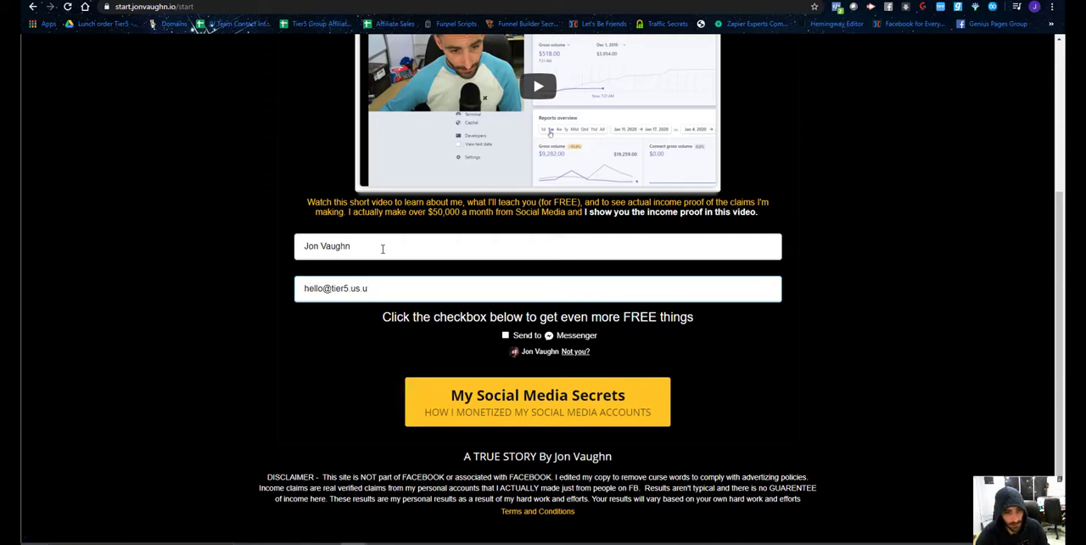
{"action": "left_click", "coordinate": [459, 399]}
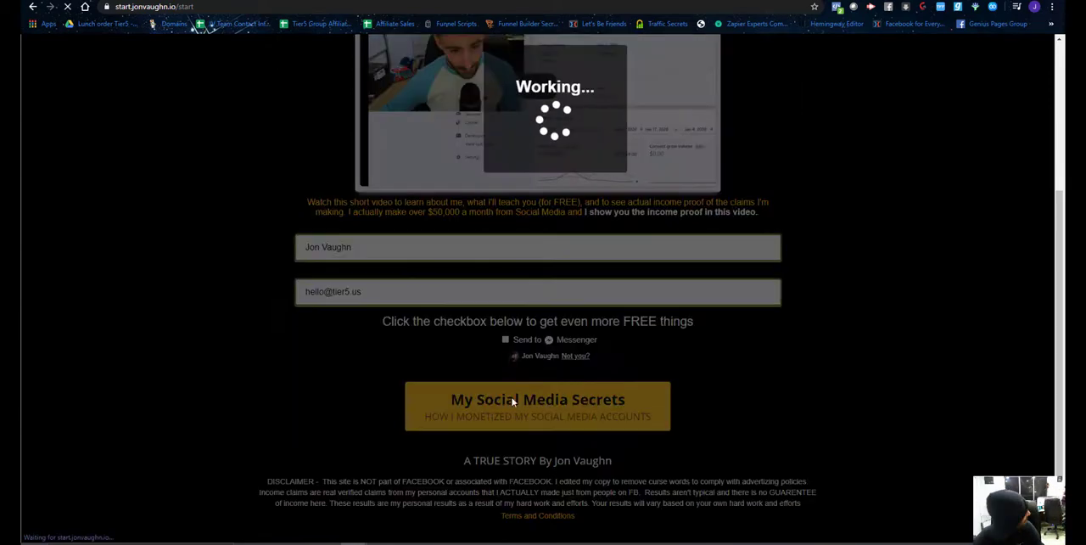
Go through the $7/month special offer page to the Send to Messenger checkbox above the order button.
{"action": "scroll", "coordinate": [451, 218], "scroll_direction": "down", "scroll_amount": 8}
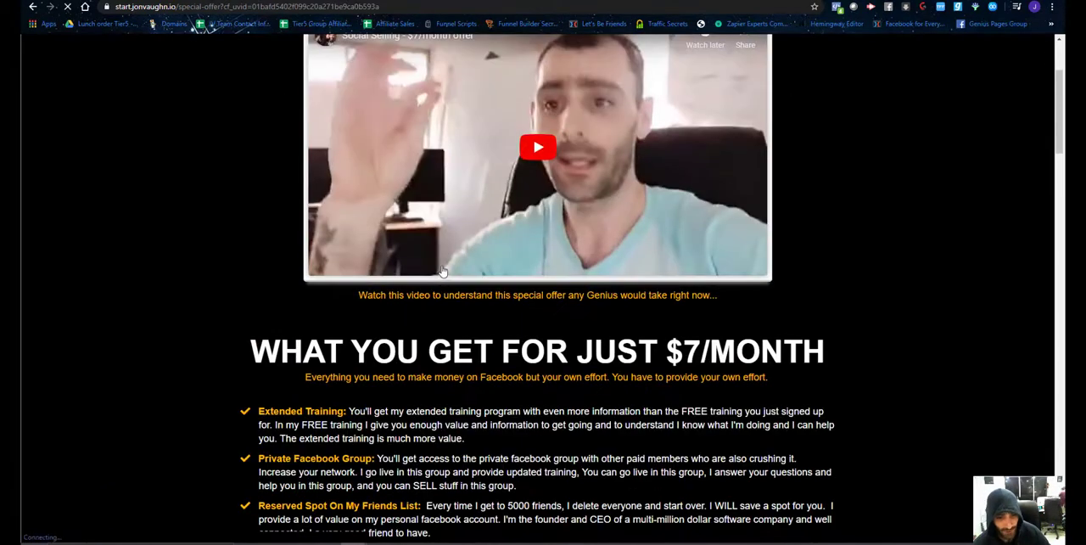
{"action": "scroll", "coordinate": [480, 218], "scroll_direction": "down", "scroll_amount": 15}
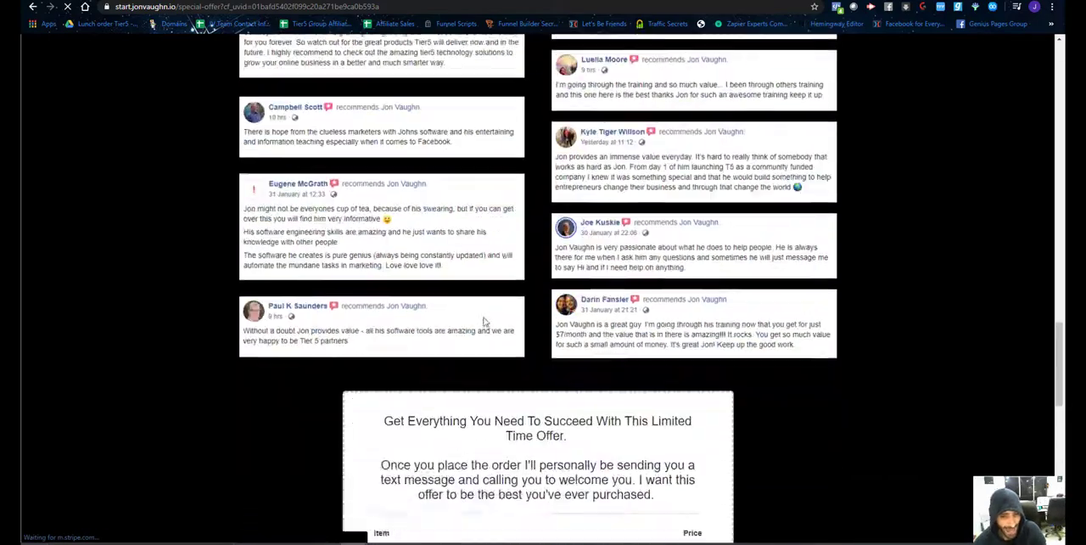
{"action": "scroll", "coordinate": [475, 339], "scroll_direction": "down", "scroll_amount": 2}
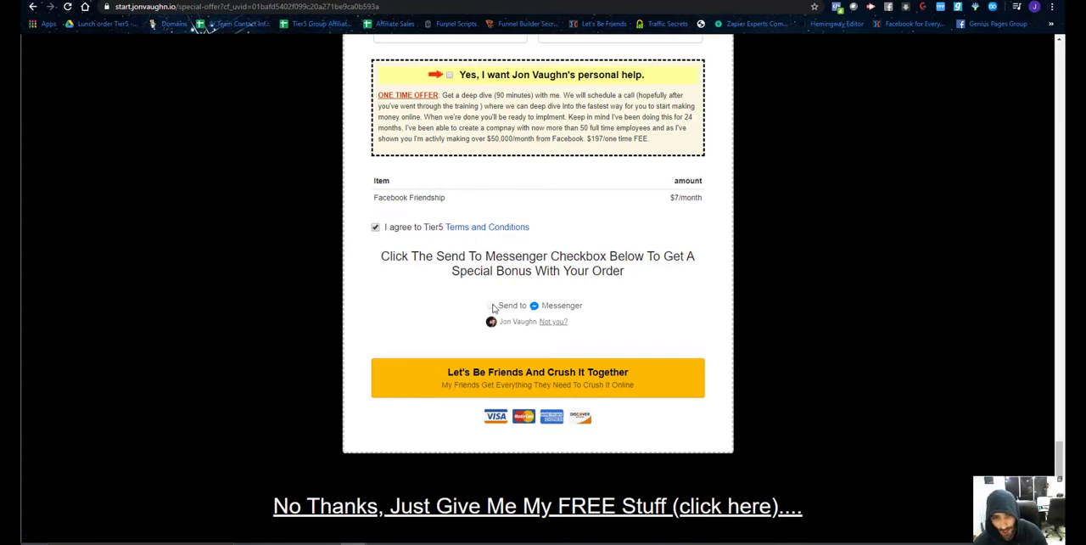
{"action": "left_click", "coordinate": [492, 307]}
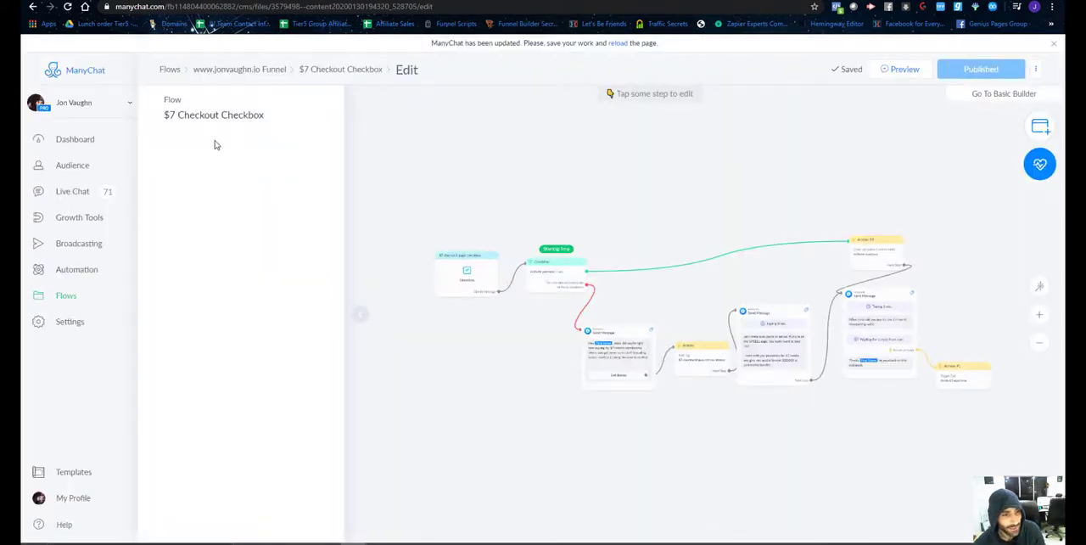
Switch to ManyChat and open the $7 Checkout Checkbox flow from the website Funnel folder.
{"action": "left_click", "coordinate": [74, 296]}
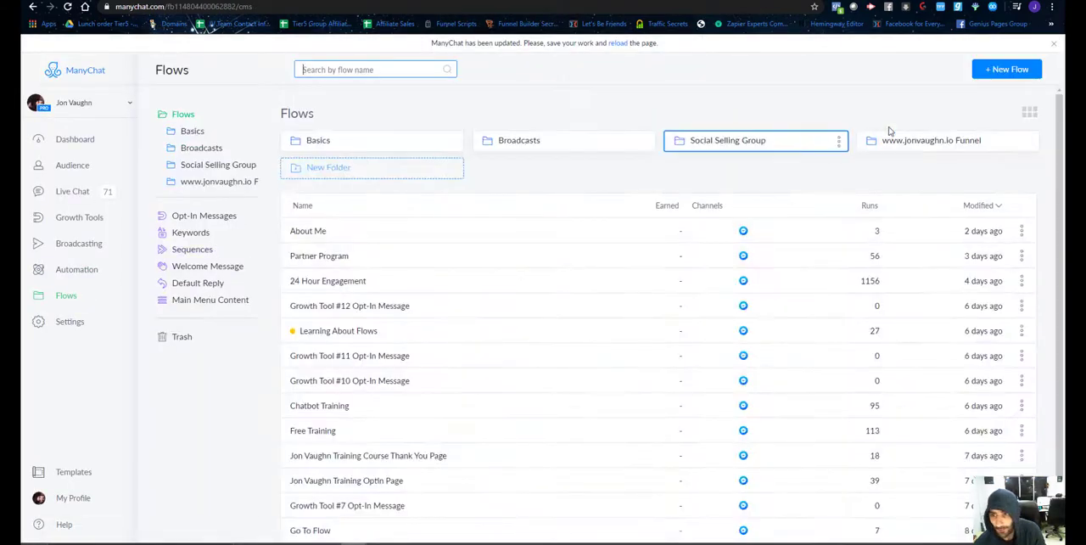
{"action": "left_click", "coordinate": [233, 181]}
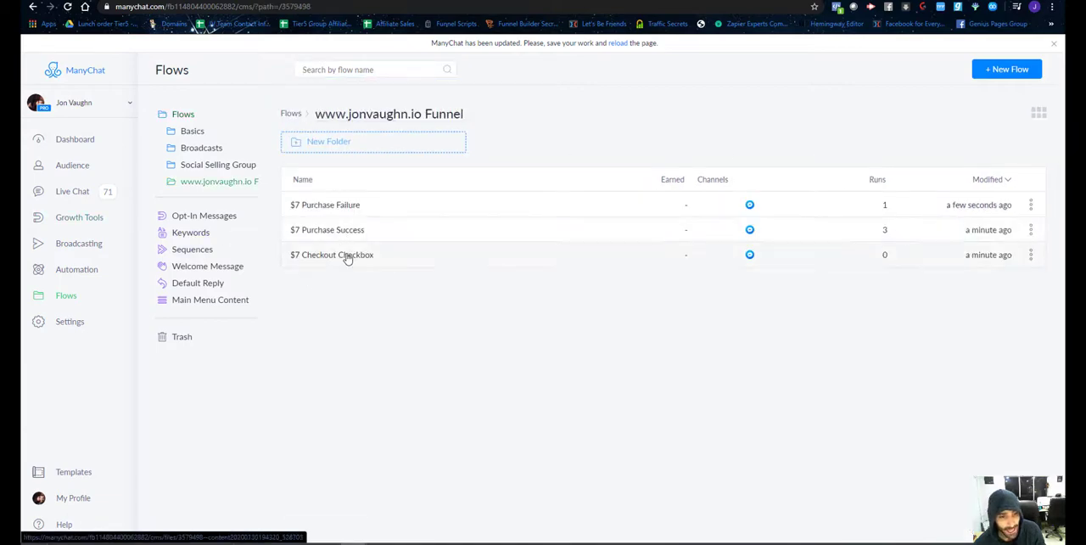
{"action": "left_click", "coordinate": [347, 254]}
Examine the $7 Checkout Checkbox flow from the recheck-purchase condition through the email question to the check-$7-purchase Zap trigger.
{"action": "scroll", "coordinate": [696, 404], "scroll_direction": "up", "scroll_amount": 5}
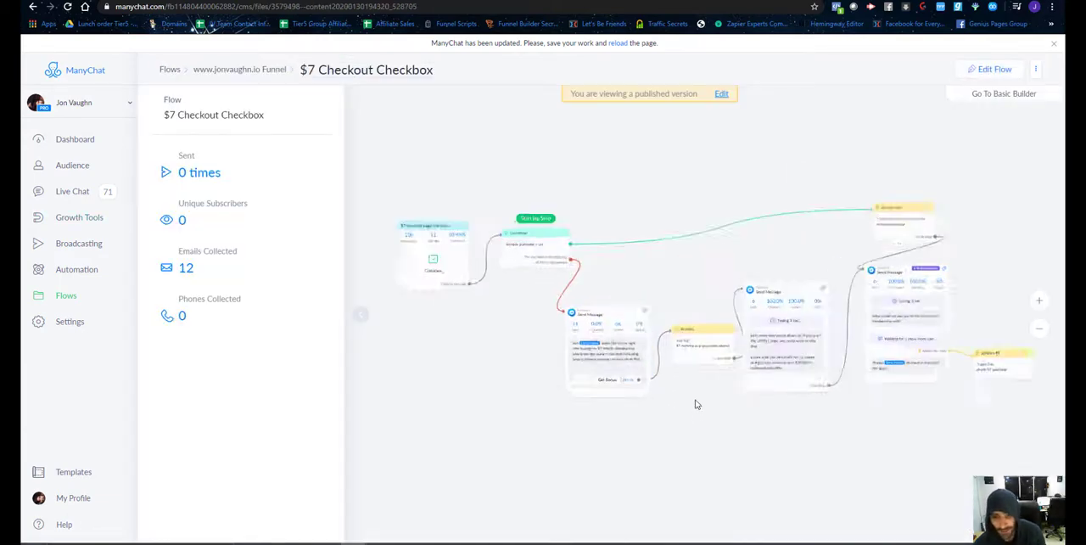
{"action": "left_click_drag", "start_coordinate": [449, 408], "coordinate": [608, 485]}
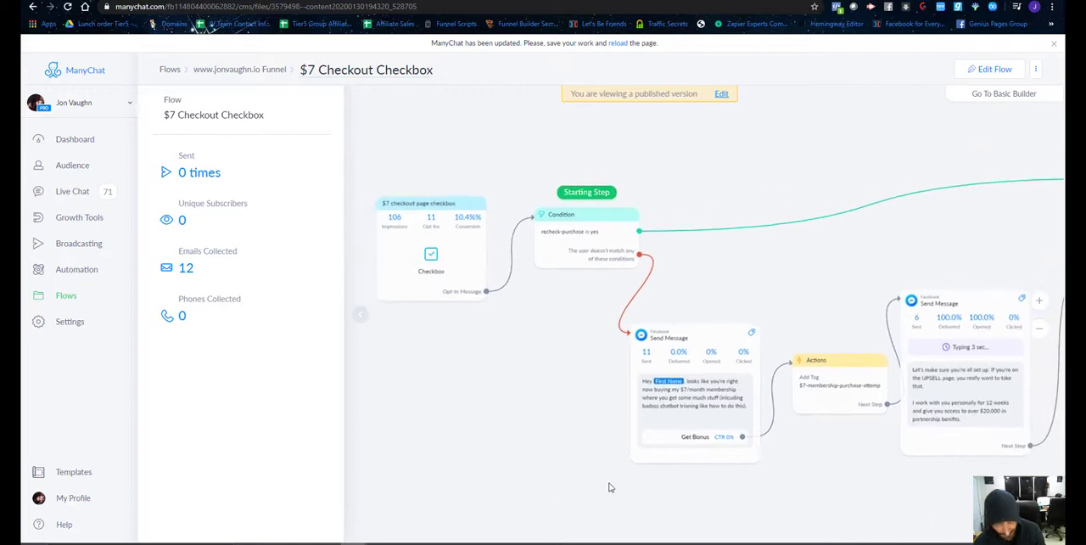
{"action": "left_click_drag", "start_coordinate": [575, 400], "coordinate": [464, 400]}
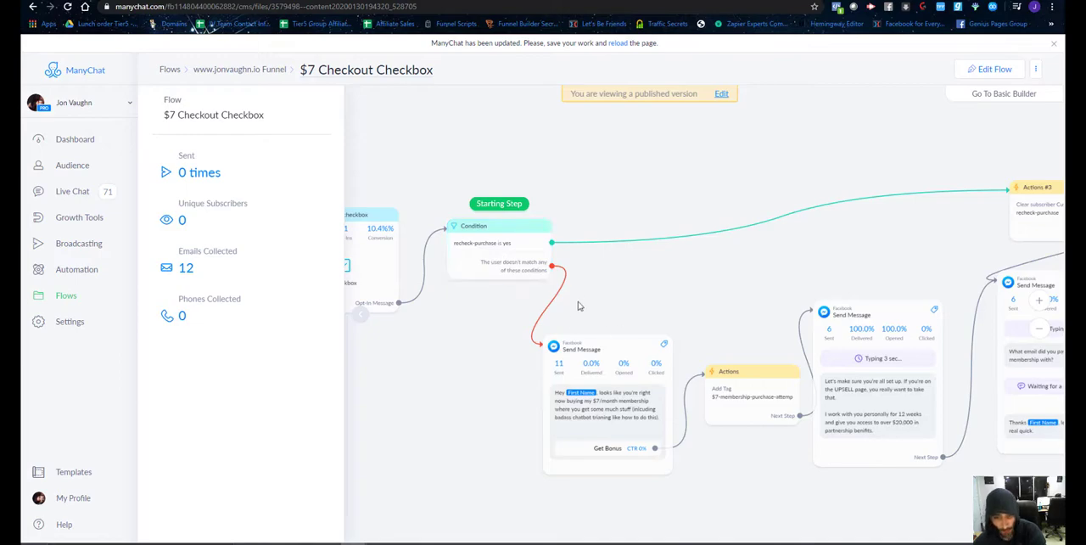
{"action": "left_click_drag", "start_coordinate": [812, 473], "coordinate": [651, 443]}
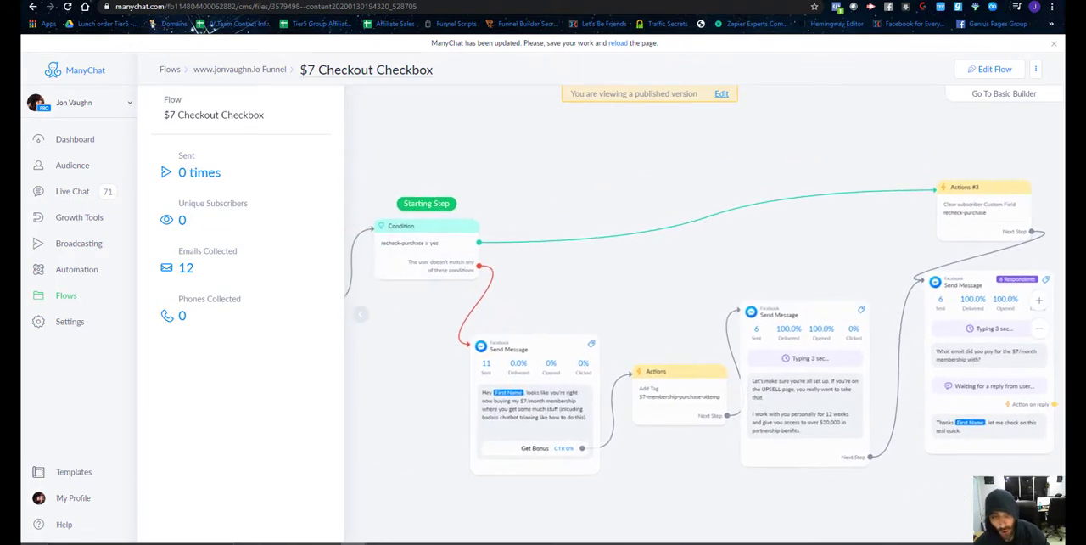
{"action": "left_click_drag", "start_coordinate": [838, 241], "coordinate": [704, 247]}
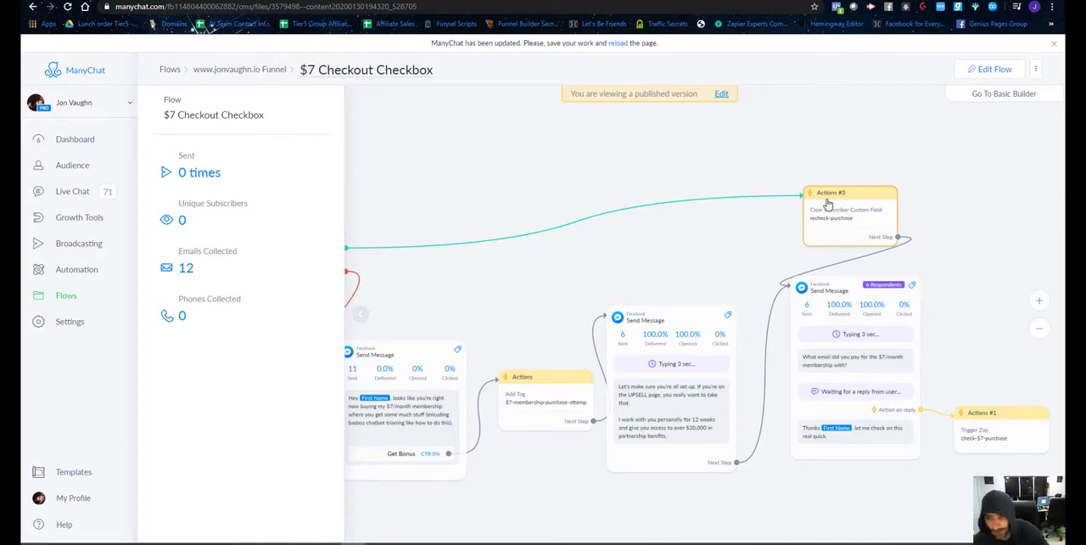
{"action": "scroll", "coordinate": [855, 427], "scroll_direction": "down", "scroll_amount": 1}
{"action": "scroll", "coordinate": [855, 428], "scroll_direction": "down", "scroll_amount": 1}
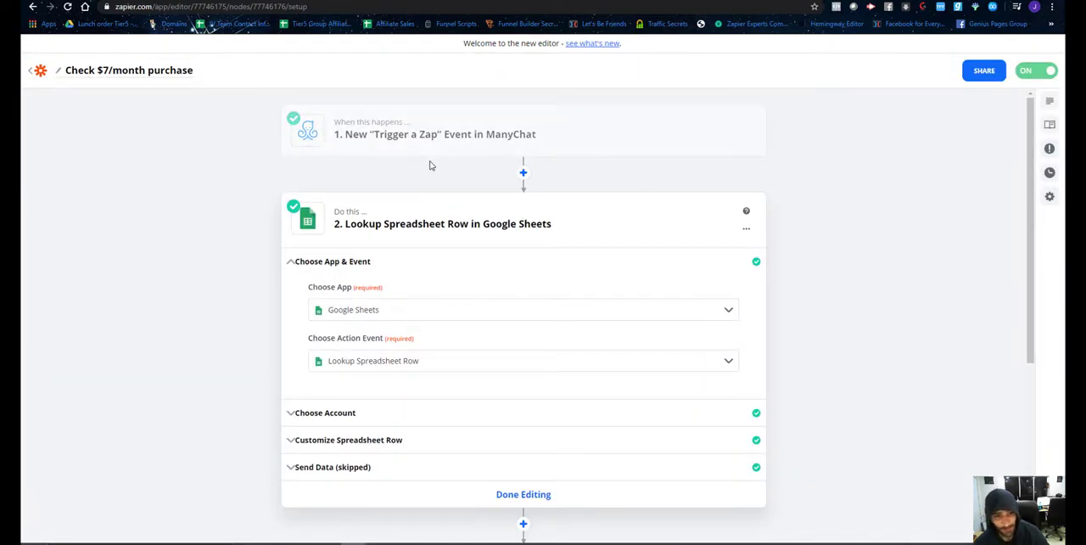
In Zapier's Check $7/month purchase Zap, inspect the event chosen in the ManyChat trigger's Customize Event section.
{"action": "left_click", "coordinate": [435, 136]}
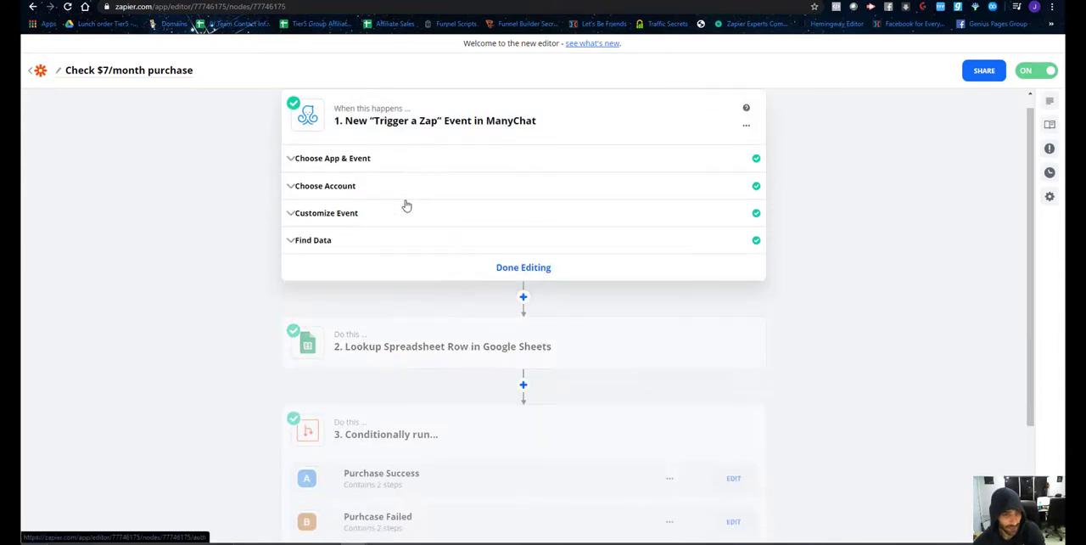
{"action": "left_click", "coordinate": [364, 216]}
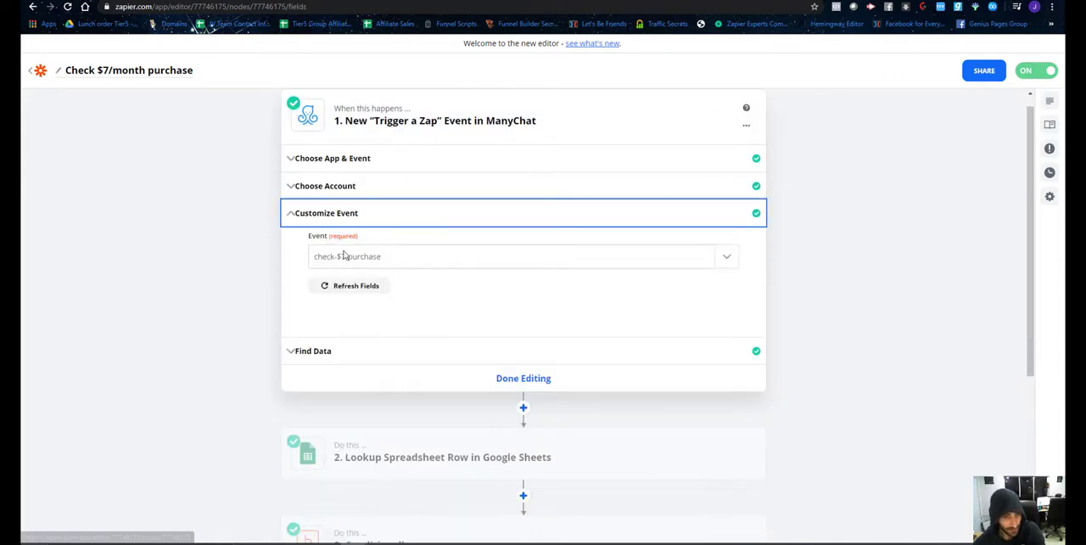
{"action": "scroll", "coordinate": [445, 284], "scroll_direction": "down", "scroll_amount": 4}
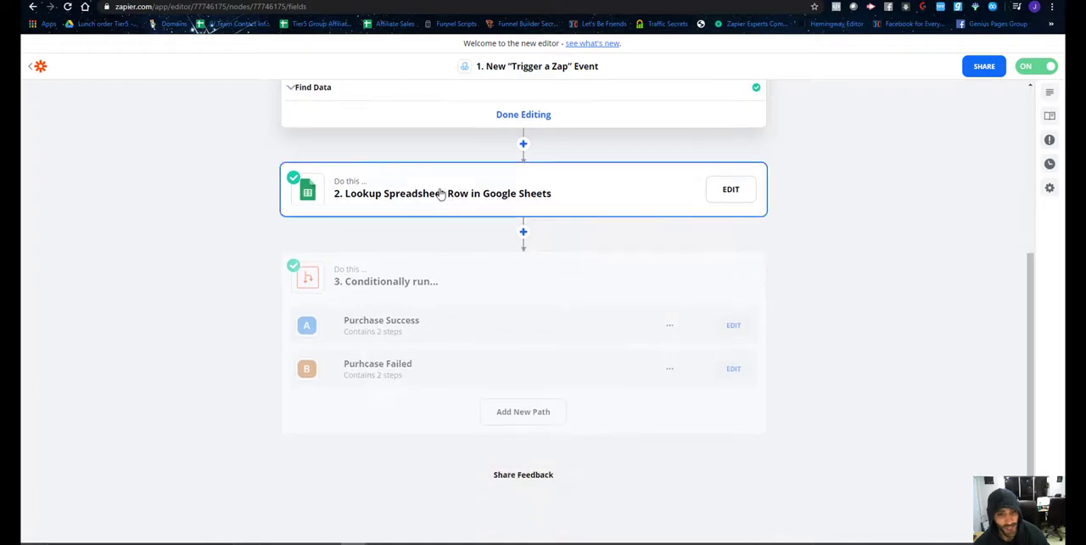
Open the Zap's Lookup Spreadsheet Row step and check it against ManyChat's email question and the $7 Facebook Friendship purchase sheet.
{"action": "left_click", "coordinate": [429, 190]}
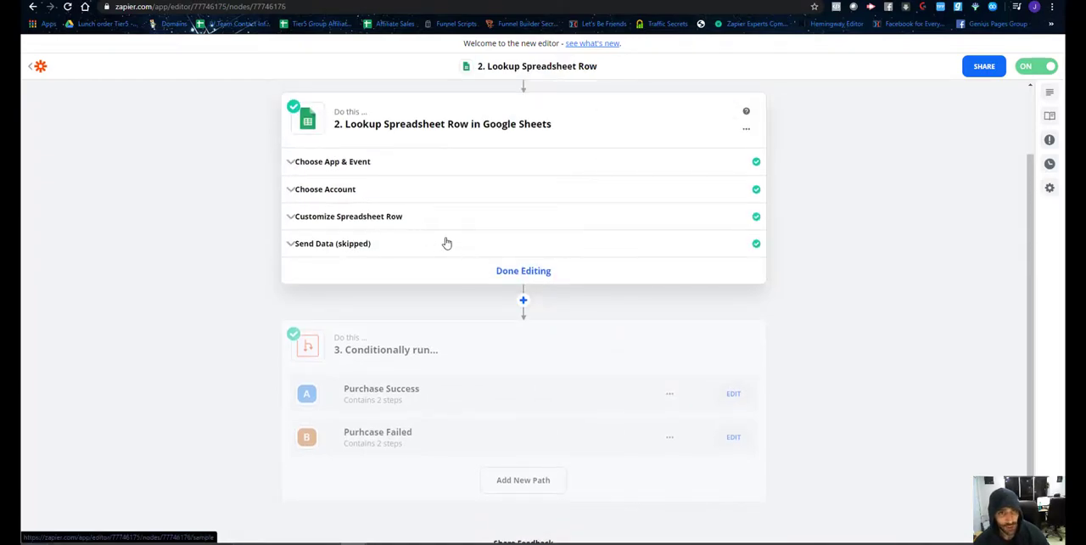
{"action": "left_click", "coordinate": [632, 1]}
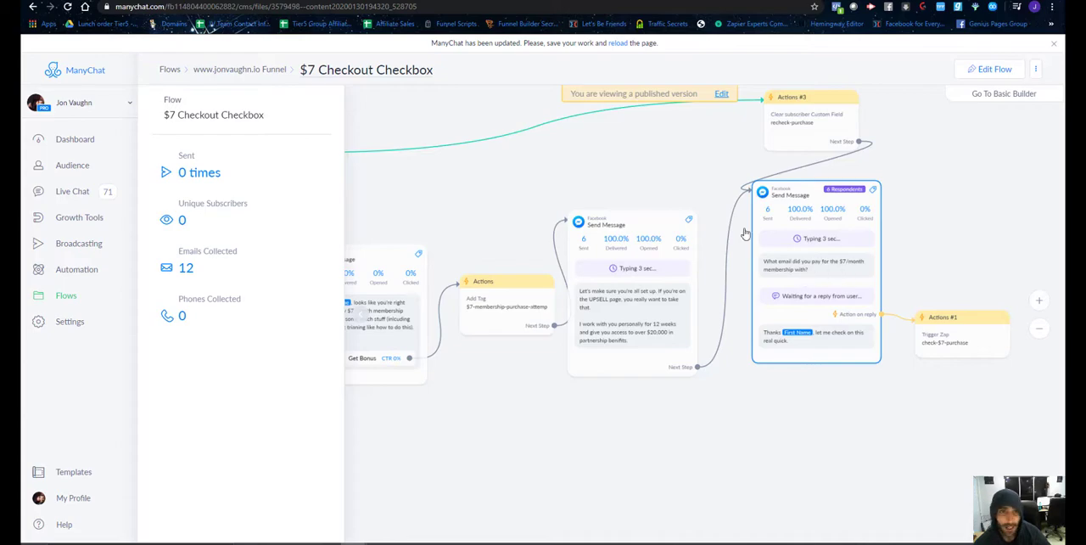
{"action": "left_click", "coordinate": [477, 1]}
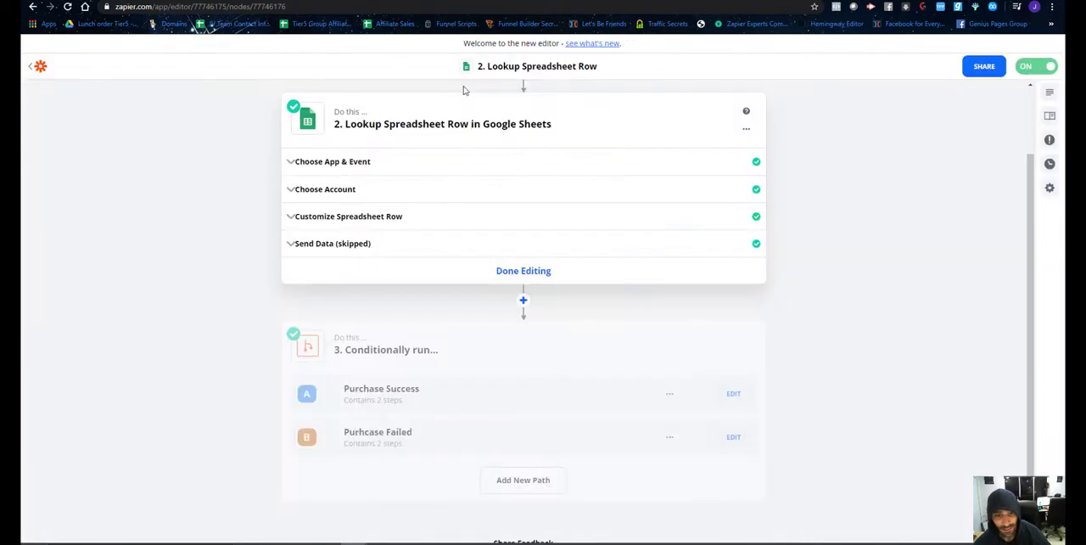
{"action": "left_click", "coordinate": [288, 1]}
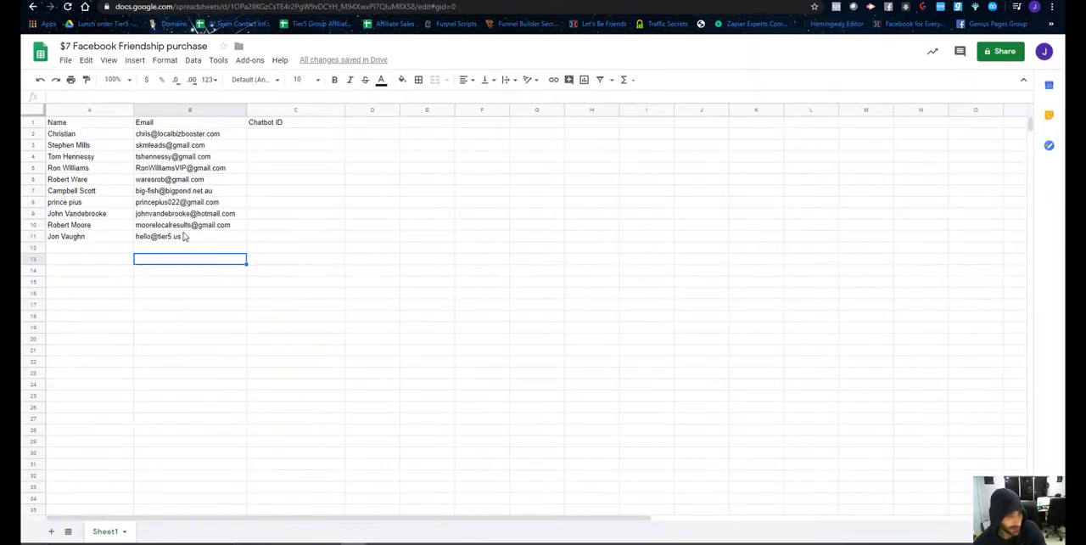
{"action": "left_click", "coordinate": [477, 1]}
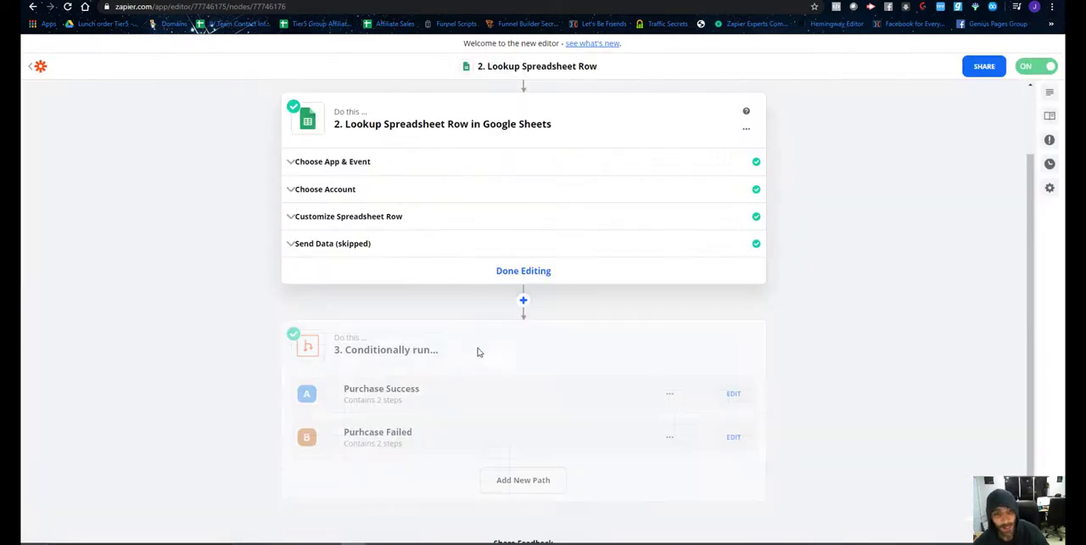
{"action": "scroll", "coordinate": [478, 351], "scroll_direction": "down", "scroll_amount": 1}
{"action": "scroll", "coordinate": [501, 212], "scroll_direction": "up", "scroll_amount": 2}
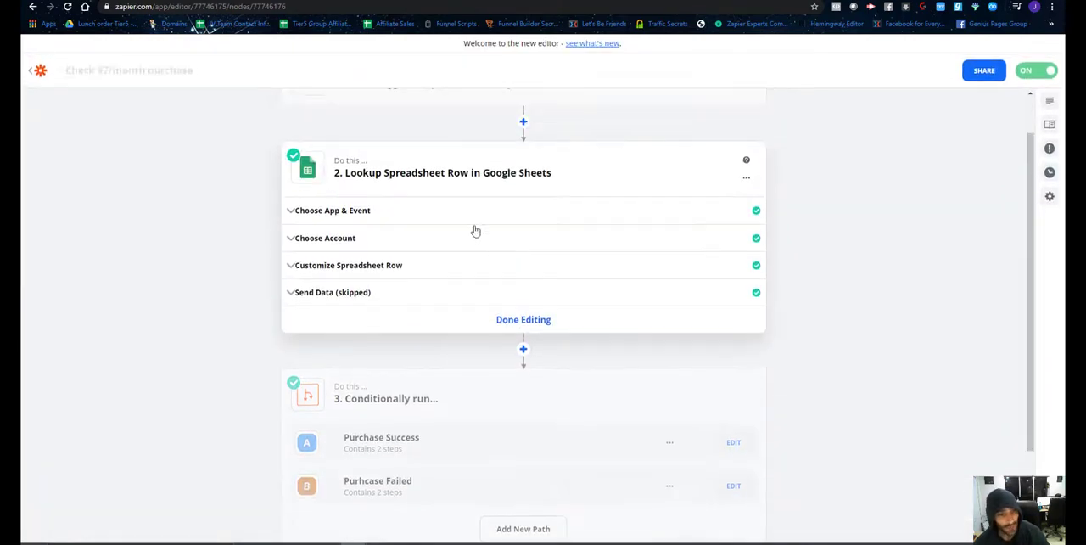
Open the Zap's Purchase Success path and inspect its rule setup.
{"action": "scroll", "coordinate": [442, 310], "scroll_direction": "down", "scroll_amount": 1}
{"action": "scroll", "coordinate": [446, 358], "scroll_direction": "down", "scroll_amount": 1}
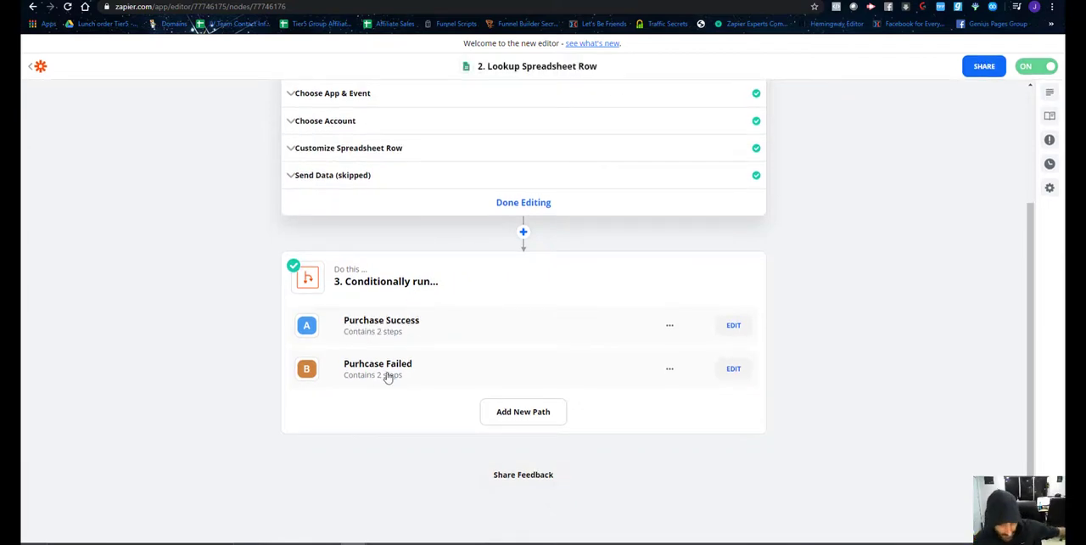
{"action": "left_click", "coordinate": [421, 330]}
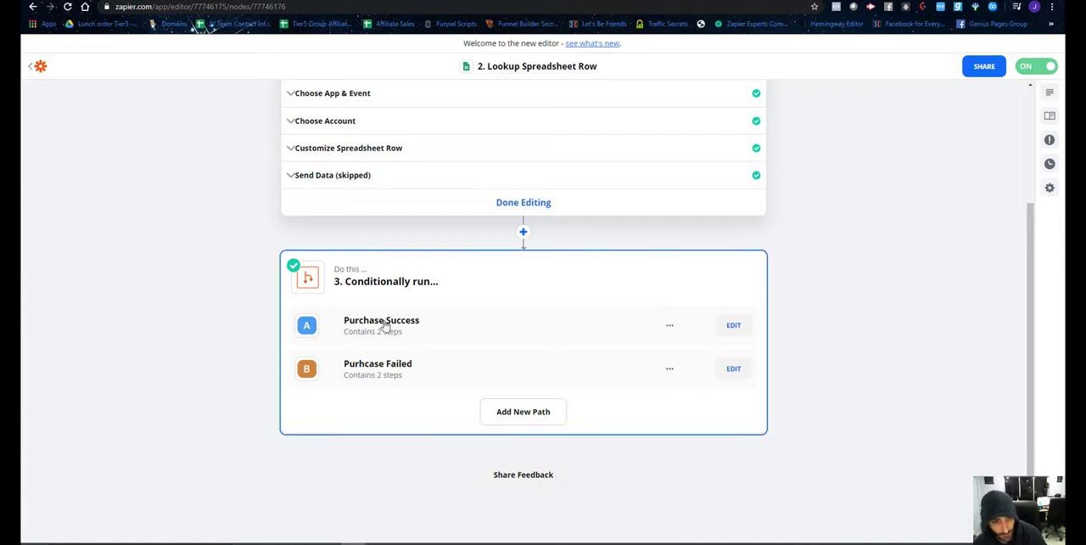
{"action": "left_click", "coordinate": [733, 325]}
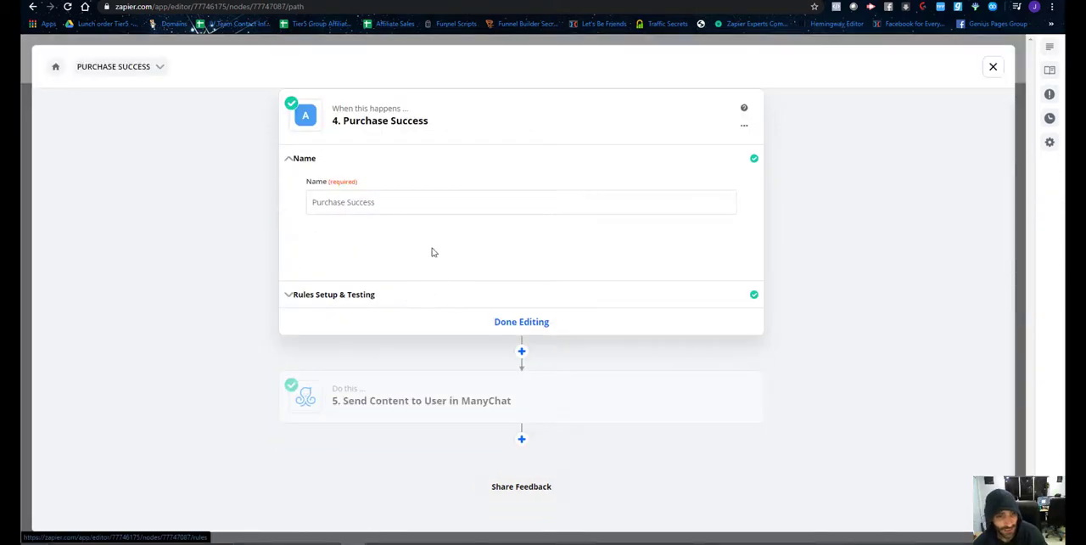
{"action": "left_click", "coordinate": [373, 309]}
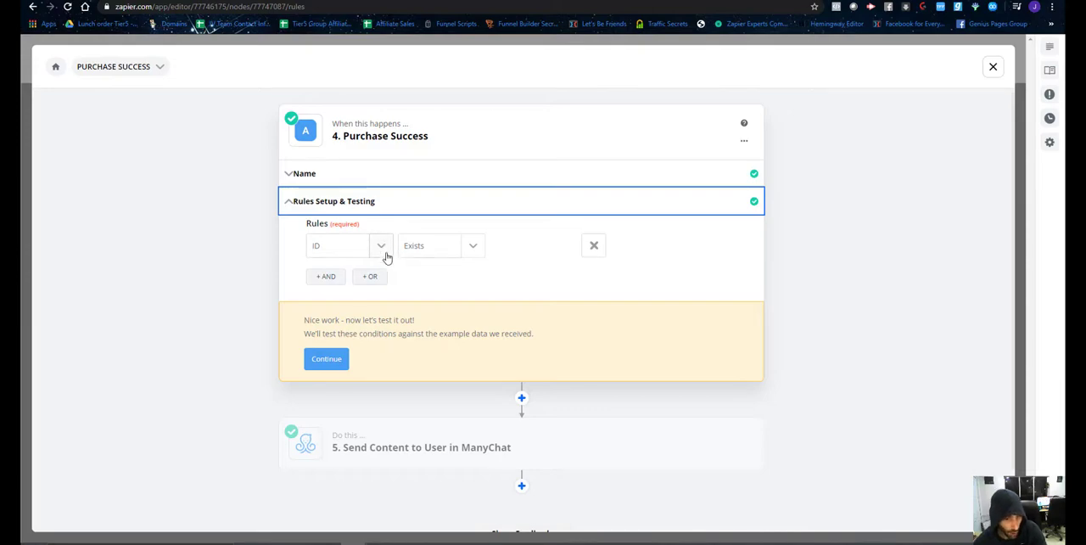
Inspect the user and content chosen in the Purchase Success path's Send Content to User in ManyChat step.
{"action": "scroll", "coordinate": [450, 370], "scroll_direction": "down", "scroll_amount": 1}
{"action": "left_click", "coordinate": [459, 385]}
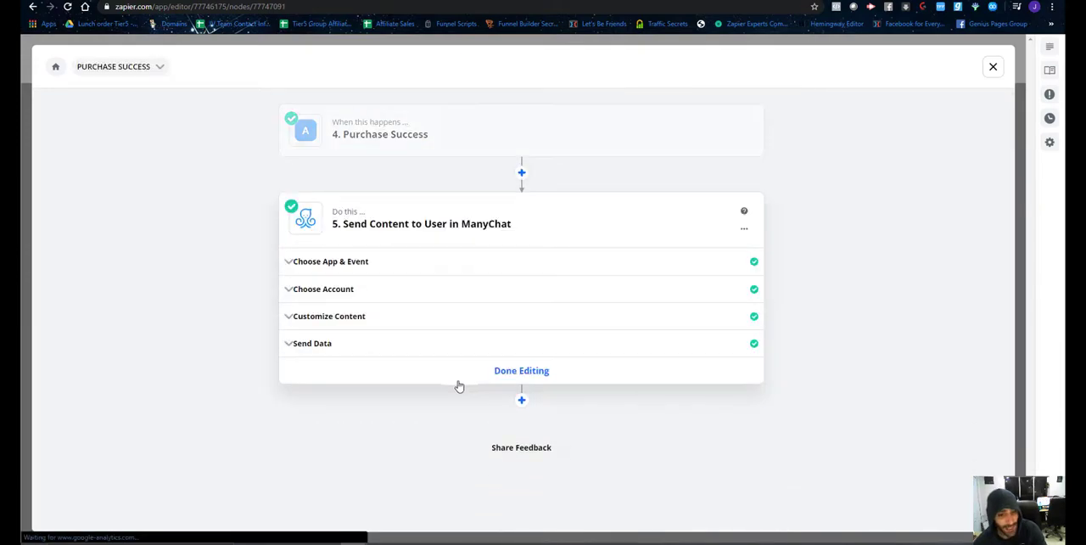
{"action": "left_click", "coordinate": [380, 323]}
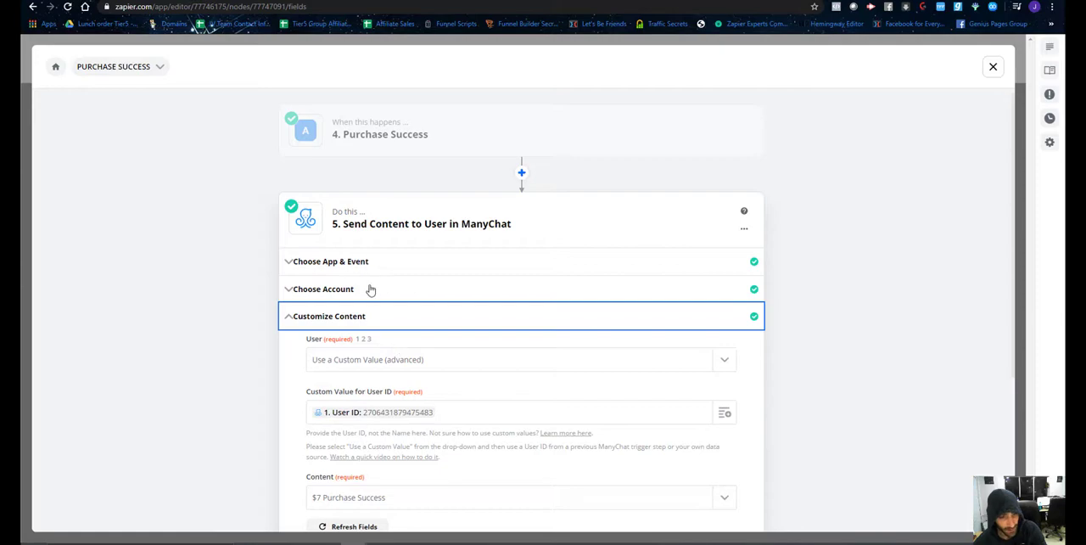
{"action": "scroll", "coordinate": [363, 372], "scroll_direction": "down", "scroll_amount": 4}
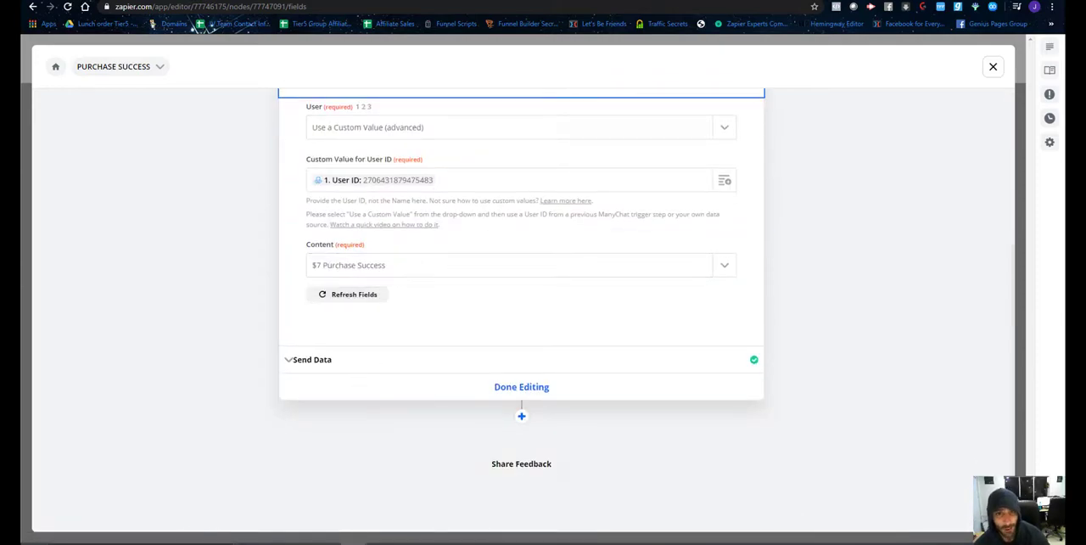
Switch to ManyChat, open the $7 Purchase Success flow in the website Funnel folder, and examine its Add Tag action and message.
{"action": "left_click", "coordinate": [208, 2]}
{"action": "left_click", "coordinate": [81, 296]}
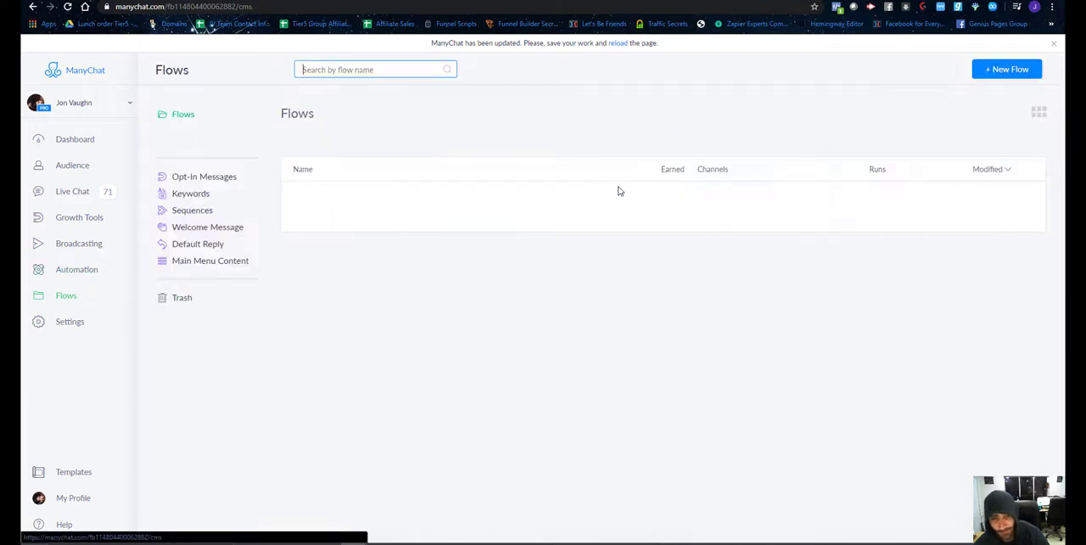
{"action": "left_click", "coordinate": [916, 140]}
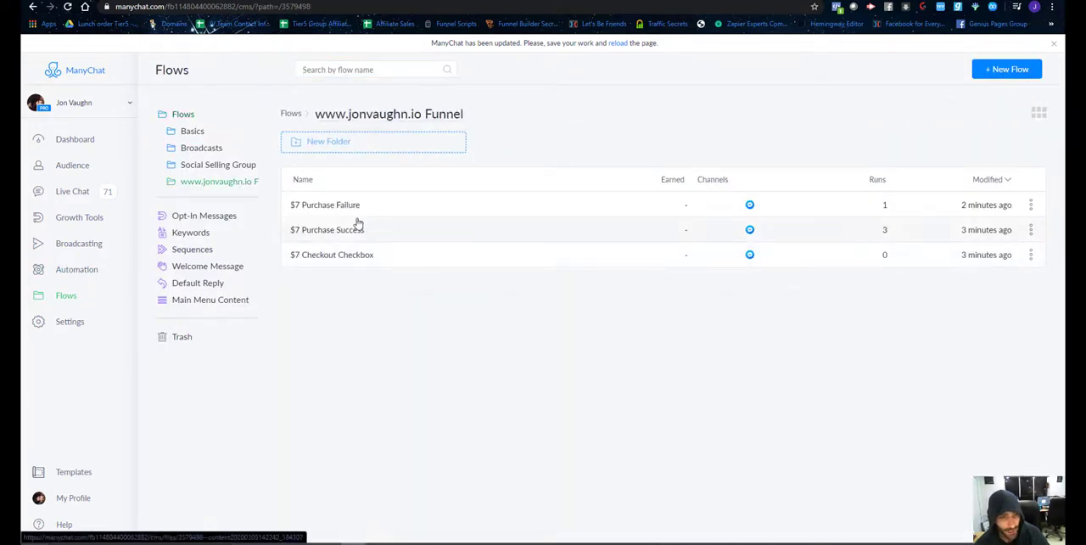
{"action": "left_click", "coordinate": [345, 232]}
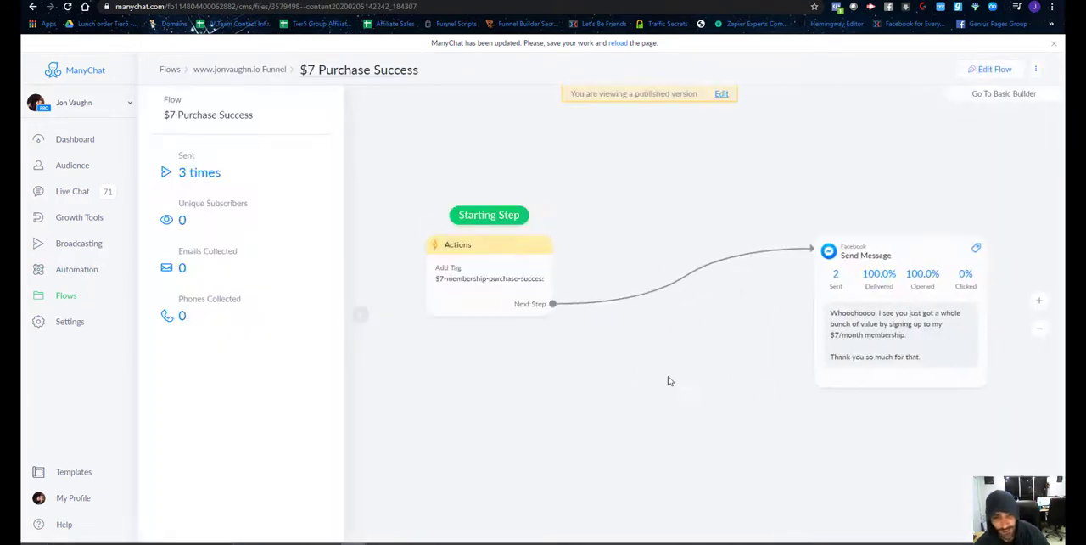
{"action": "left_click", "coordinate": [470, 252]}
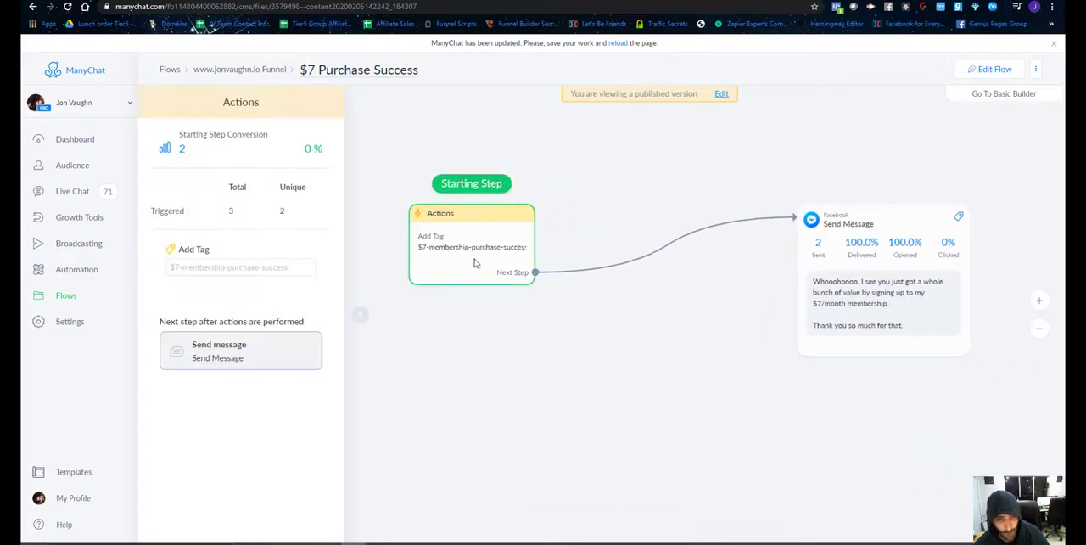
{"action": "left_click_drag", "start_coordinate": [791, 439], "coordinate": [672, 415]}
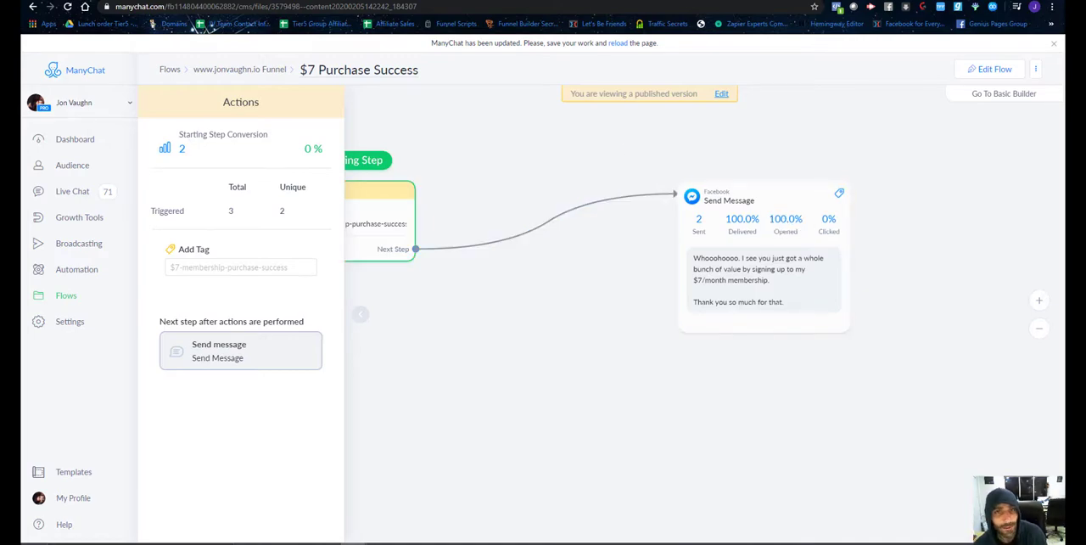
Return to Zapier and inspect the failed-purchase path's rule and its Send Content to User in ManyChat settings.
{"action": "left_click", "coordinate": [638, 1]}
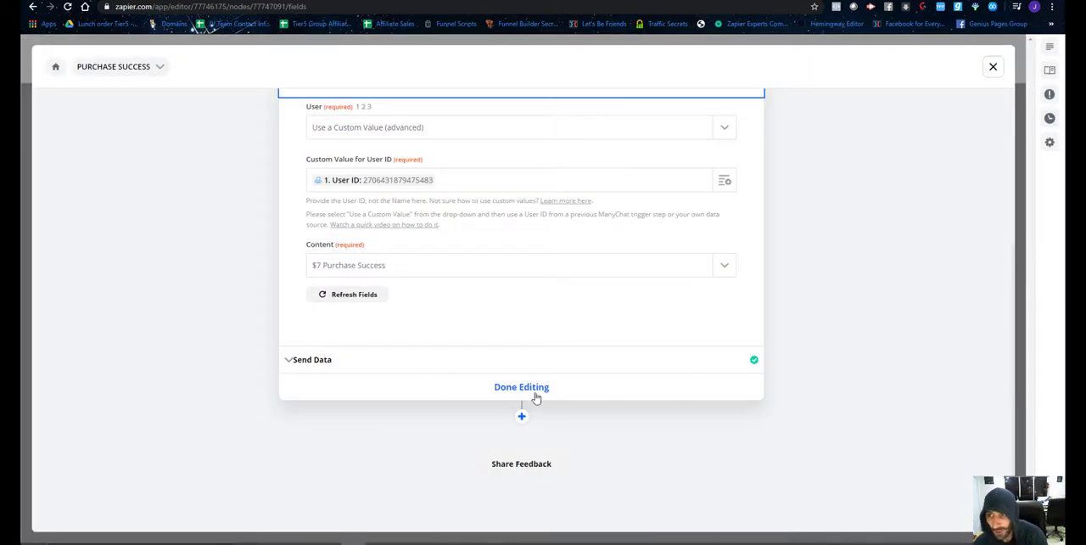
{"action": "left_click", "coordinate": [994, 68]}
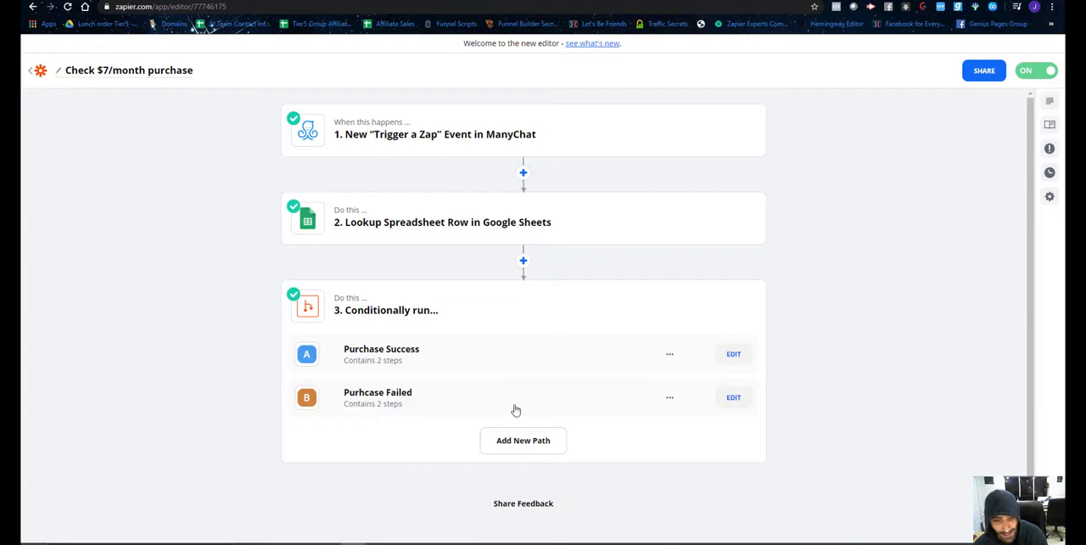
{"action": "left_click", "coordinate": [733, 398]}
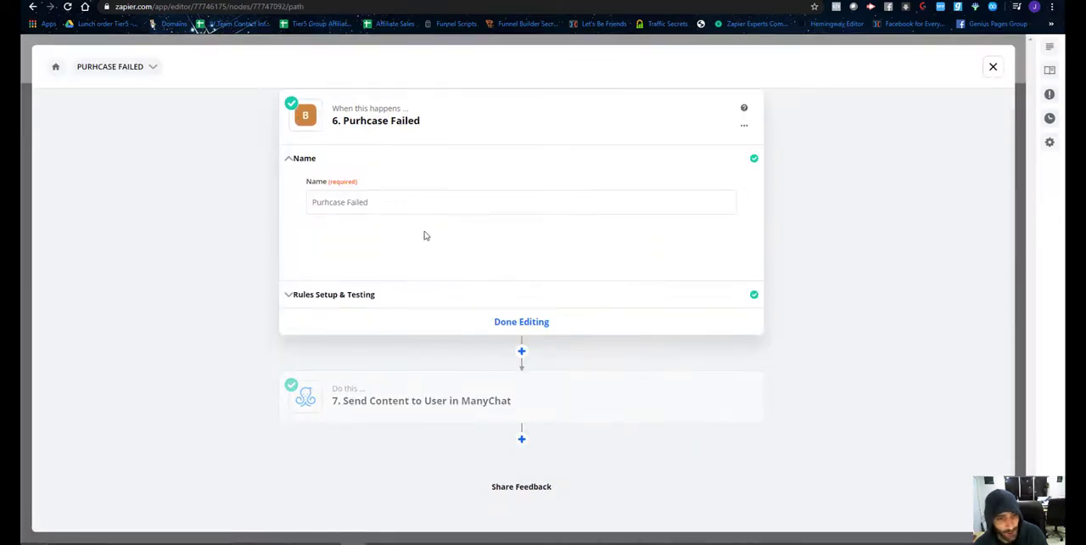
{"action": "left_click", "coordinate": [395, 274]}
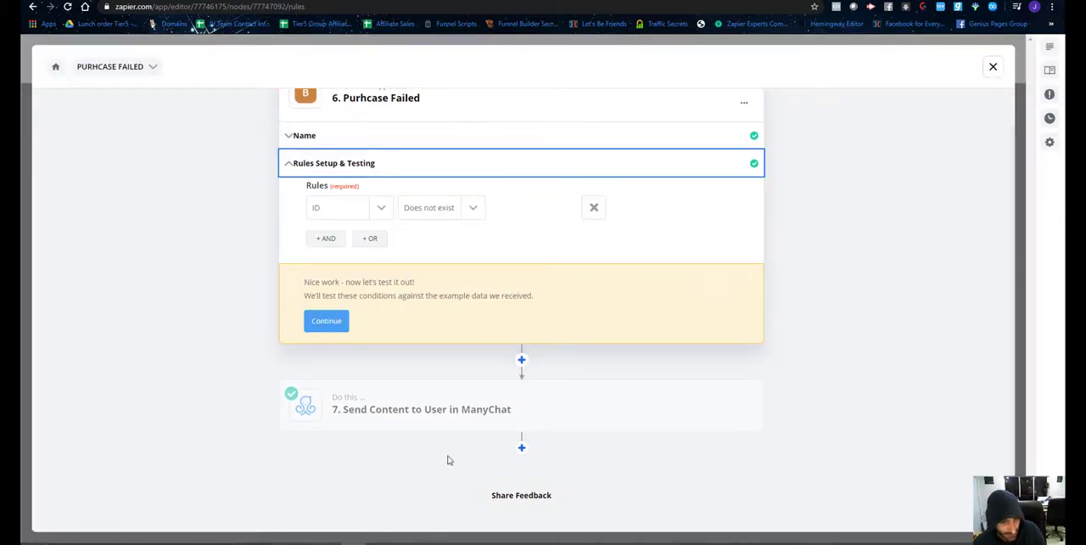
{"action": "left_click", "coordinate": [458, 424]}
{"action": "left_click", "coordinate": [366, 320]}
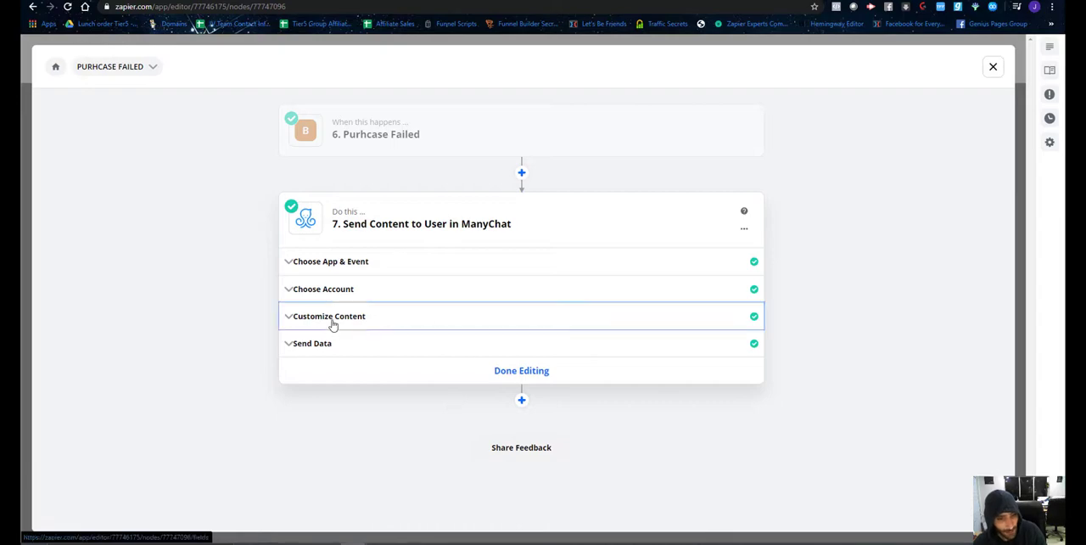
{"action": "scroll", "coordinate": [408, 456], "scroll_direction": "down", "scroll_amount": 3}
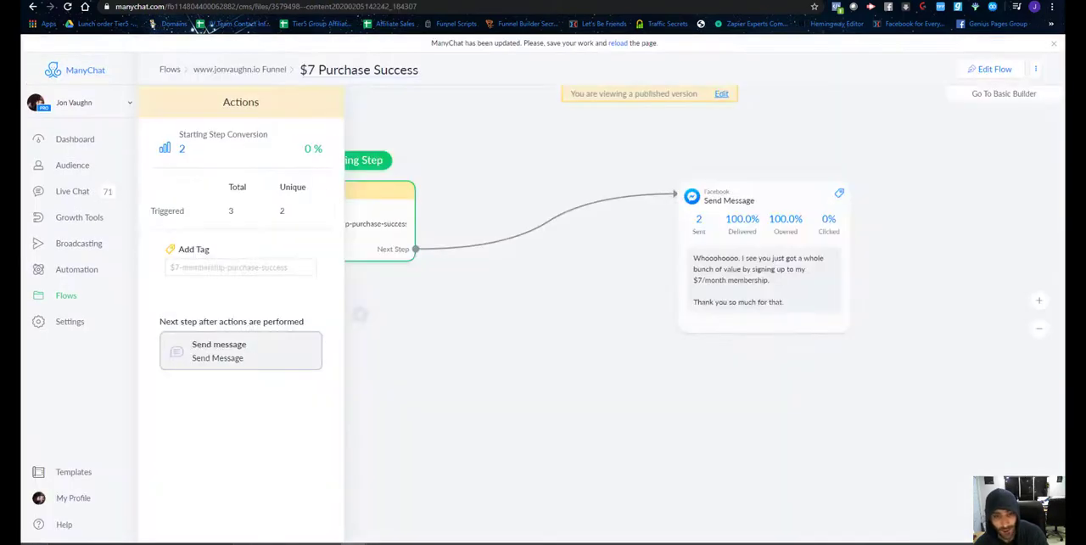
In ManyChat, open the $7 Purchase Failure flow from the website Funnel folder and examine its failed tag and recheck branches.
{"action": "left_click", "coordinate": [74, 296]}
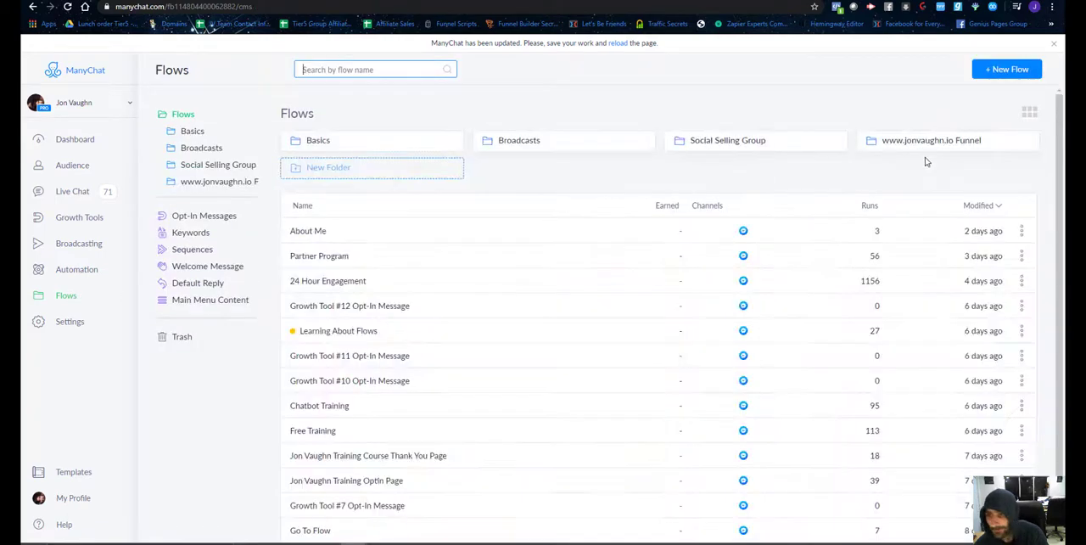
{"action": "left_click", "coordinate": [925, 146]}
{"action": "left_click", "coordinate": [350, 207]}
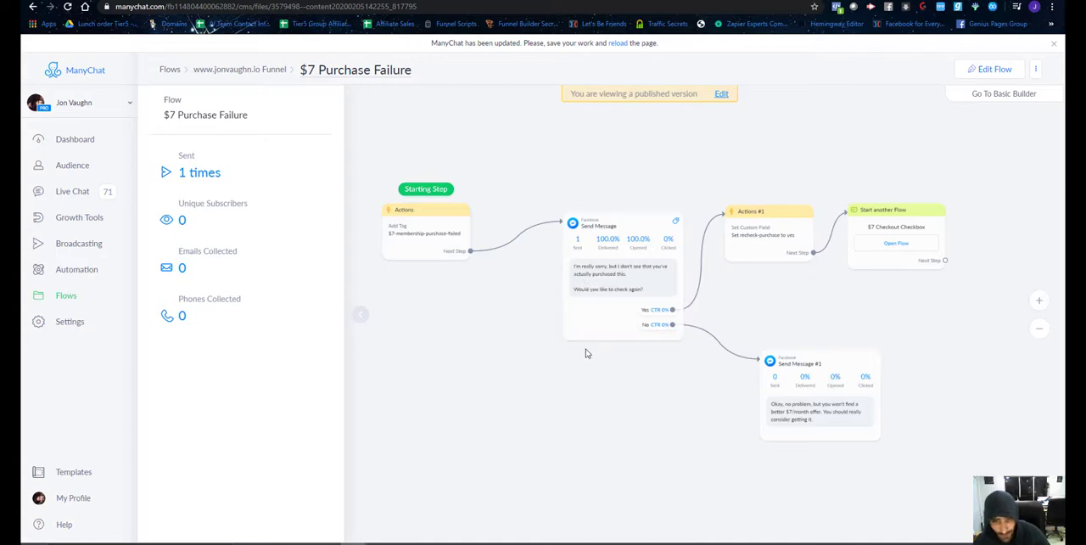
{"action": "left_click_drag", "start_coordinate": [635, 426], "coordinate": [626, 422]}
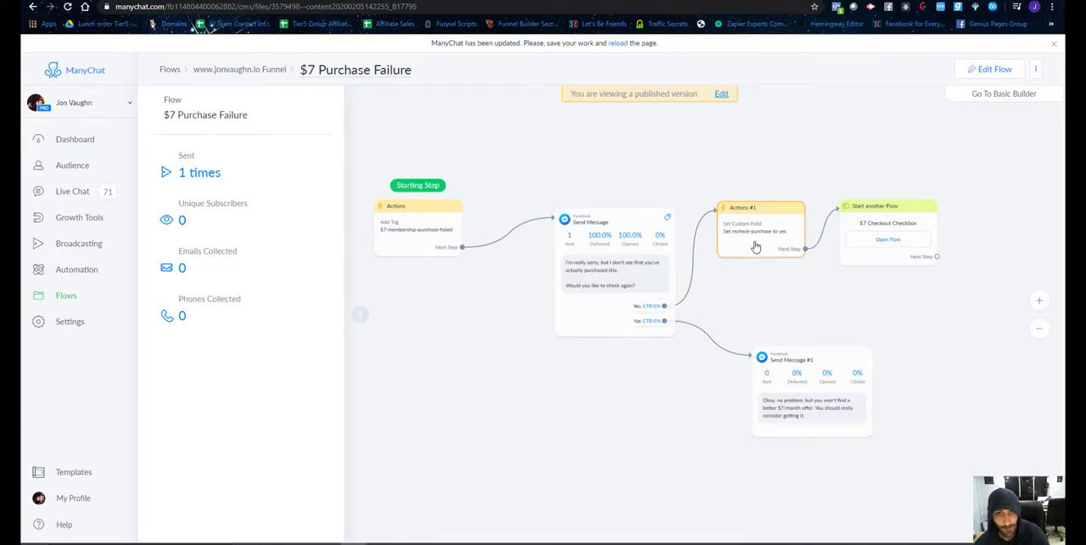
Reopen the $7 Checkout Checkbox flow and examine how its recheck-purchase condition routes subscribers.
{"action": "left_click", "coordinate": [551, 1]}
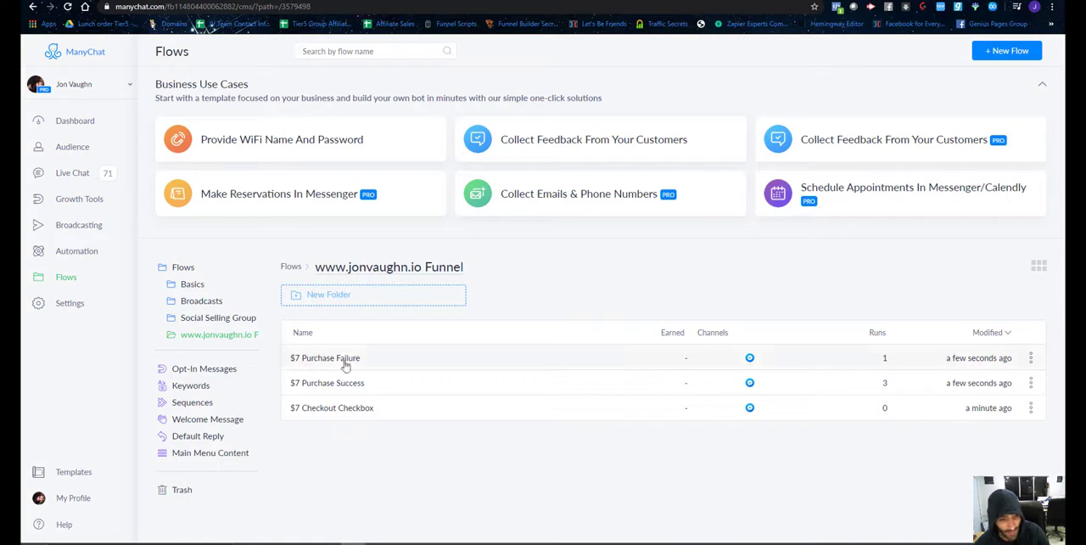
{"action": "left_click", "coordinate": [353, 408]}
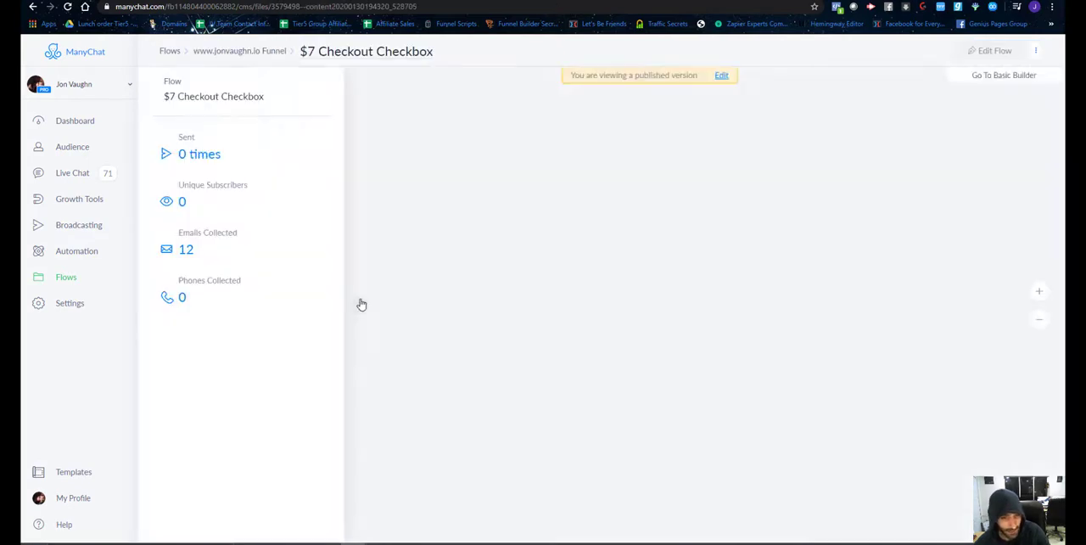
{"action": "scroll", "coordinate": [514, 339], "scroll_direction": "up", "scroll_amount": 5}
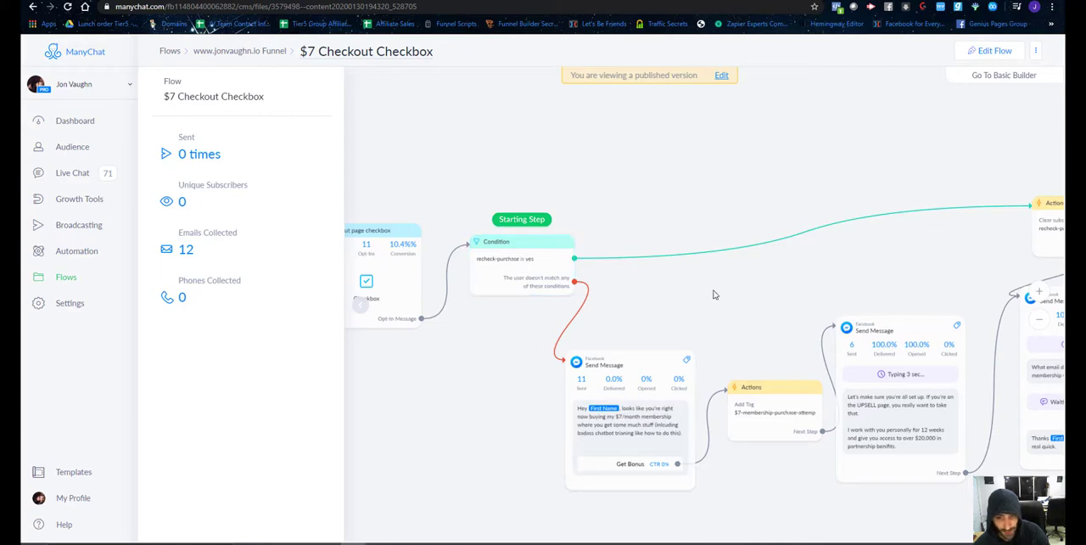
{"action": "scroll", "coordinate": [714, 295], "scroll_direction": "down", "scroll_amount": 3}
{"action": "scroll", "coordinate": [489, 157], "scroll_direction": "up", "scroll_amount": 3}
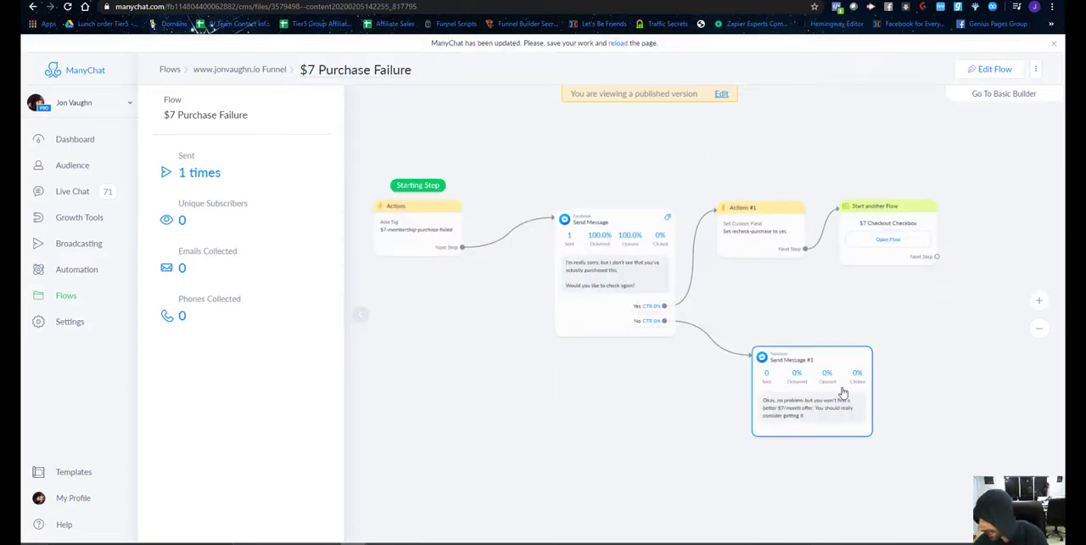
Filter the ManyChat audience by the $7-membership-purchase-failed tag and remove that tag from the matching subscriber's profile.
{"action": "left_click", "coordinate": [72, 166]}
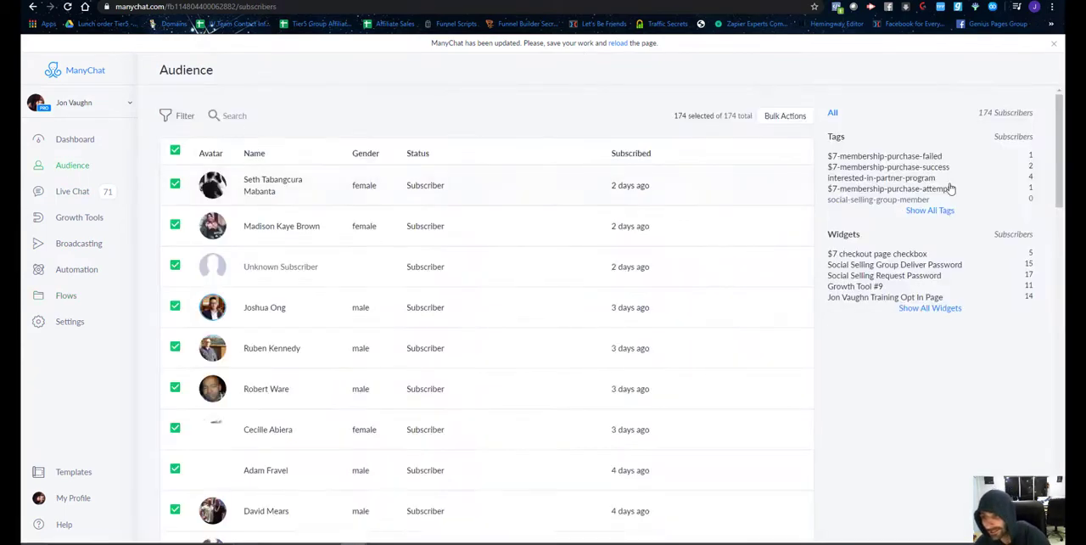
{"action": "left_click", "coordinate": [872, 167]}
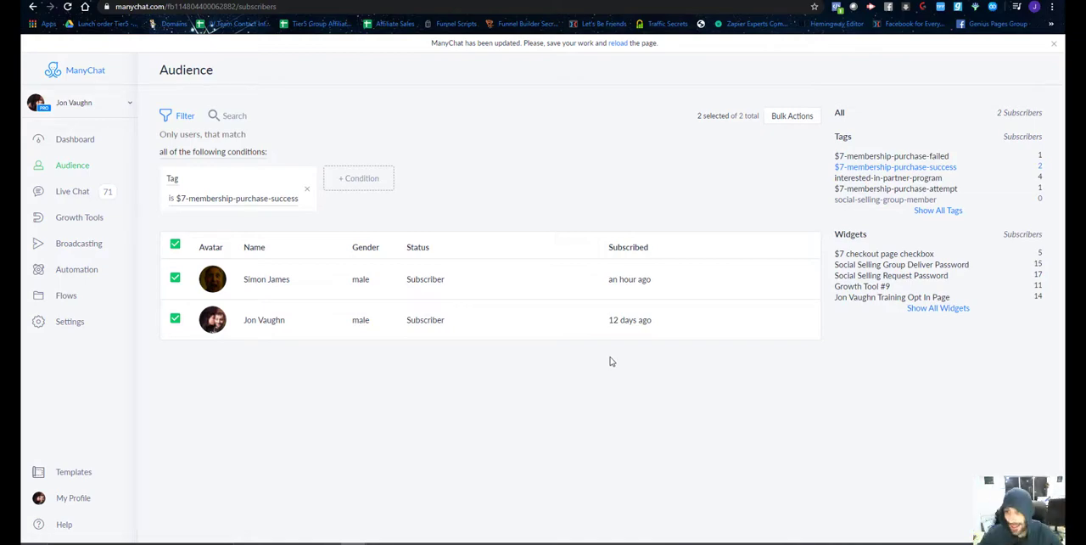
{"action": "left_click", "coordinate": [888, 156]}
{"action": "left_click", "coordinate": [286, 285]}
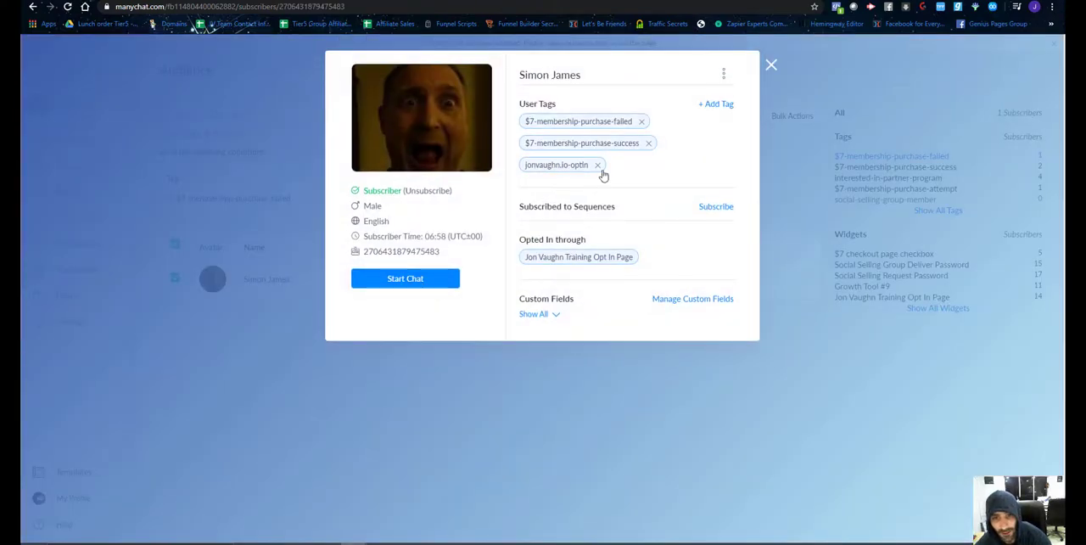
{"action": "left_click", "coordinate": [642, 122]}
On the special-offer page, dismiss the "Don't want to spend $7" popup and check the order form's Send to Messenger checkbox.
{"action": "left_click", "coordinate": [375, 320]}
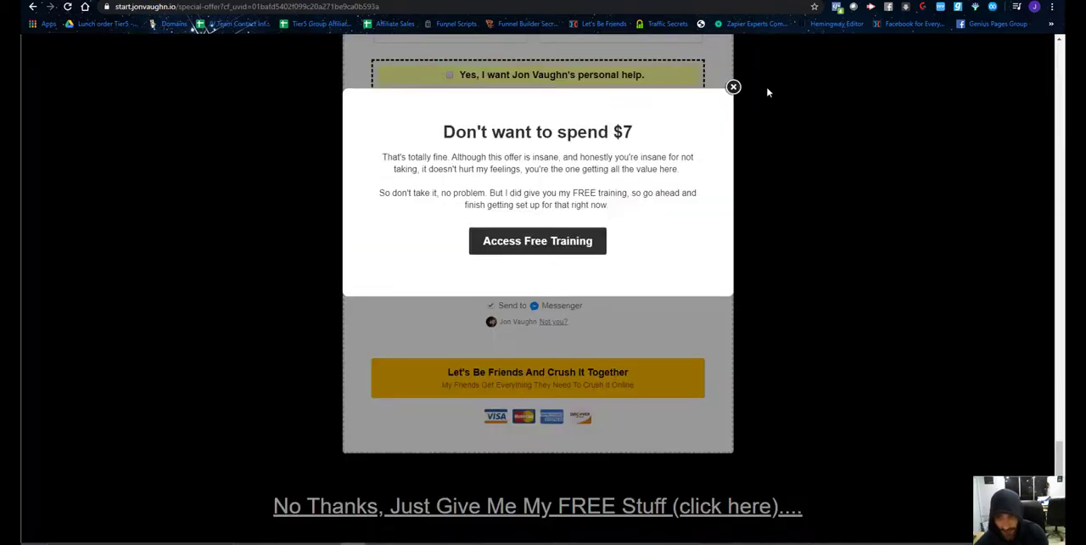
{"action": "left_click", "coordinate": [733, 88]}
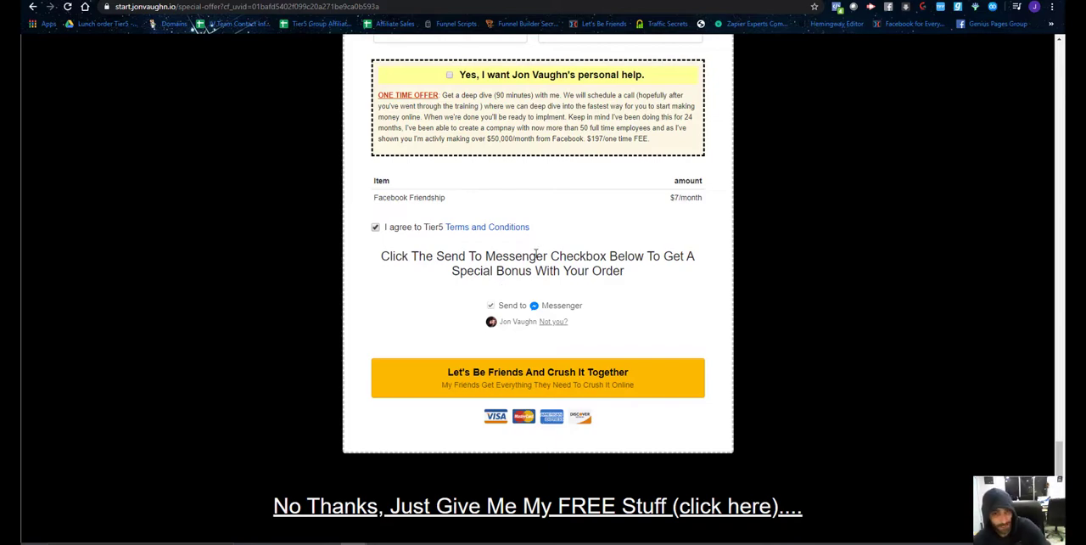
{"action": "scroll", "coordinate": [509, 276], "scroll_direction": "down", "scroll_amount": 1}
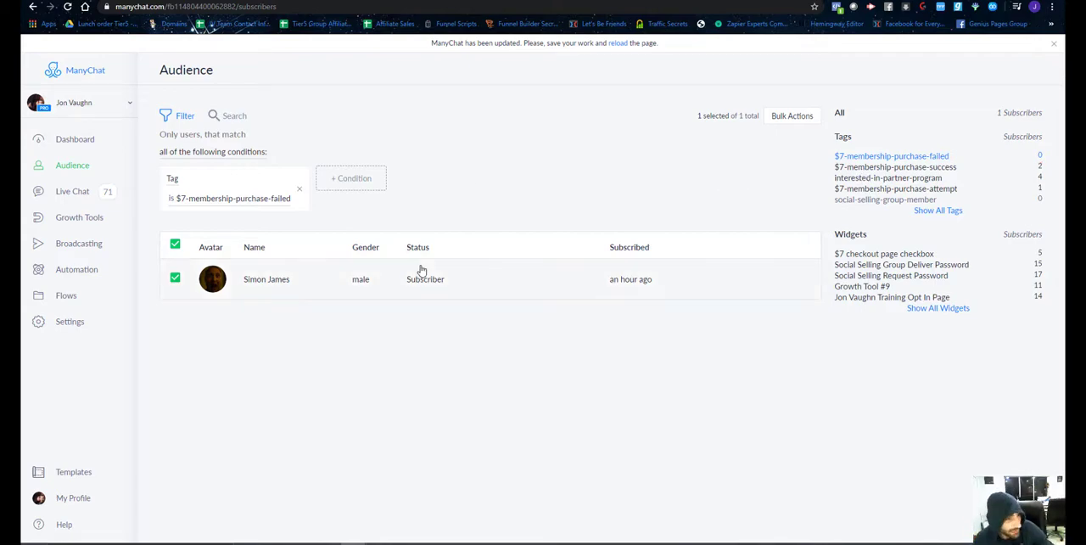
Return to ManyChat and open the Sequences list among its automations.
{"action": "left_click", "coordinate": [68, 296]}
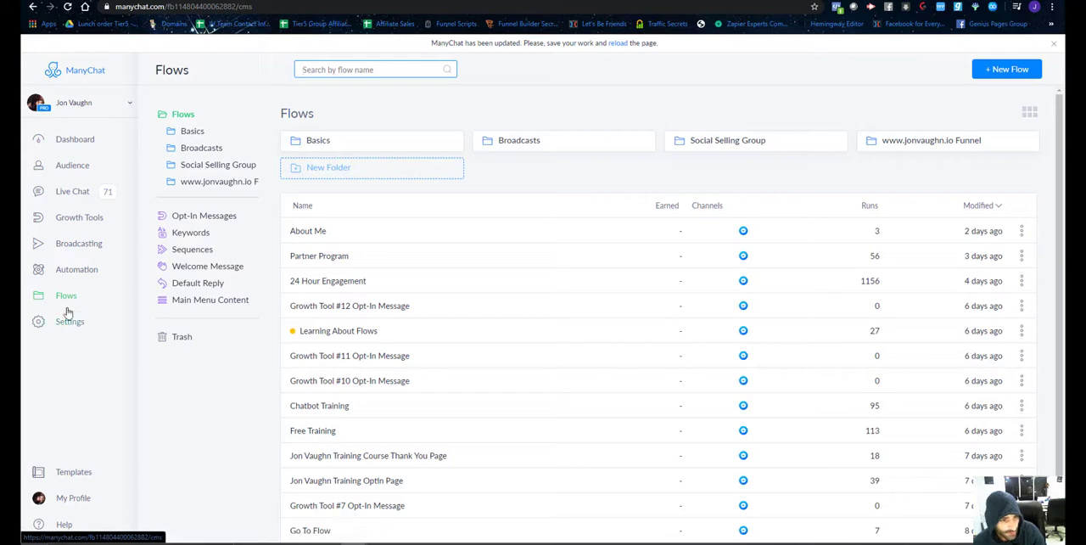
{"action": "left_click", "coordinate": [70, 270]}
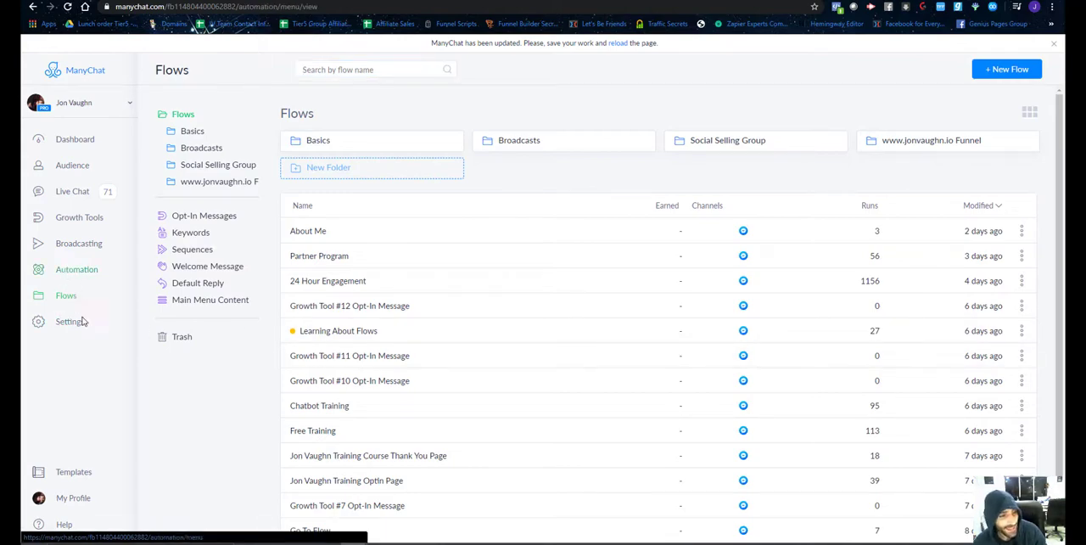
{"action": "left_click", "coordinate": [87, 383]}
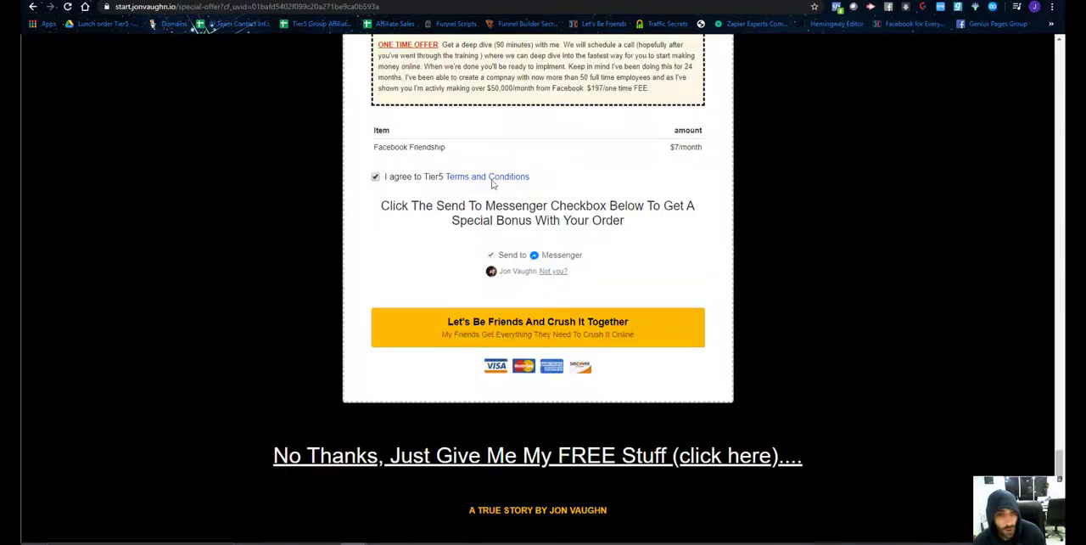
Switch to the special-offer page and review the "What You Get for Just $7/Month" list of included training and software.
{"action": "scroll", "coordinate": [488, 196], "scroll_direction": "up", "scroll_amount": 10}
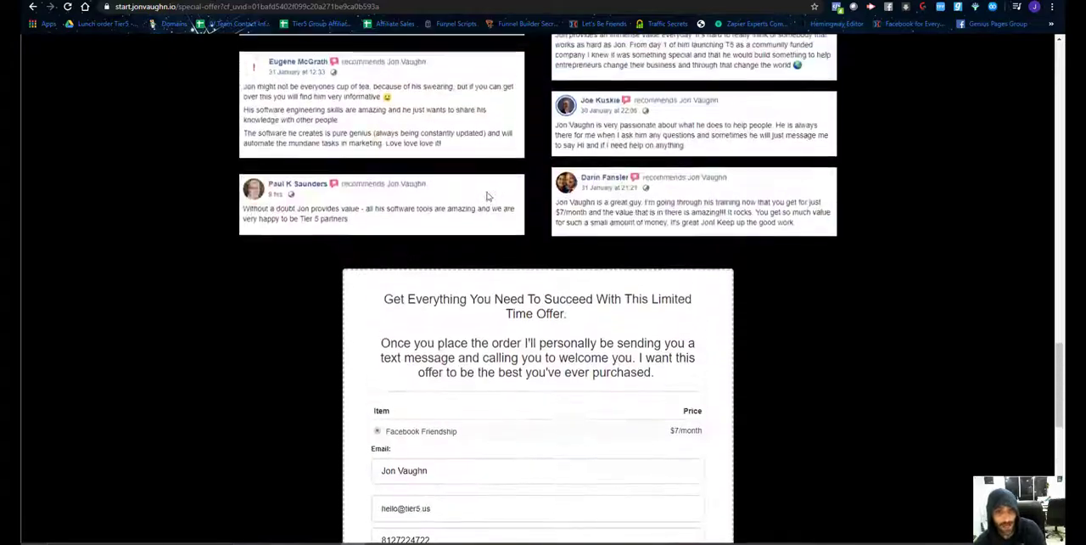
{"action": "scroll", "coordinate": [487, 196], "scroll_direction": "up", "scroll_amount": 15}
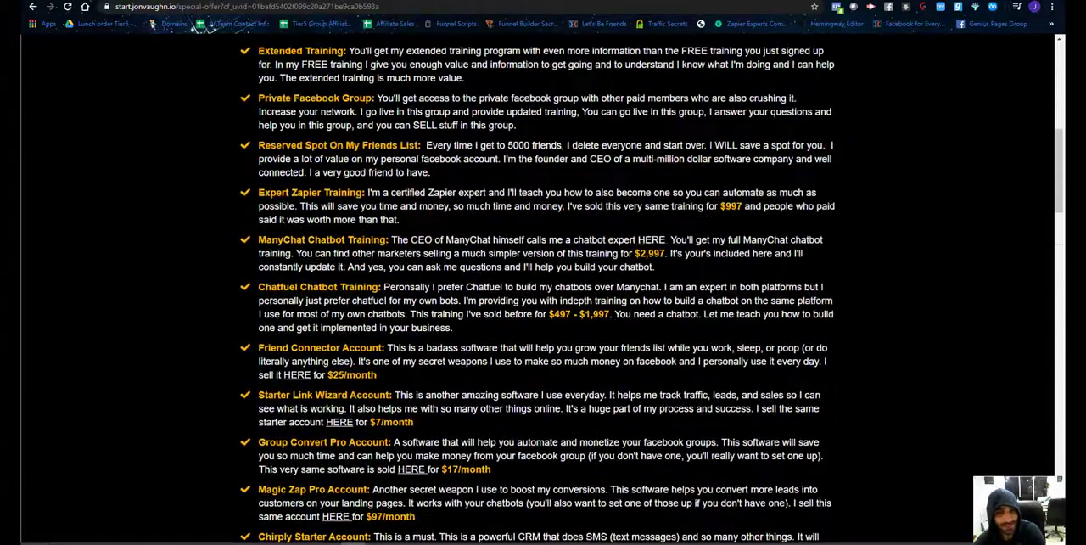
{"action": "scroll", "coordinate": [475, 248], "scroll_direction": "up", "scroll_amount": 4}
{"action": "scroll", "coordinate": [476, 248], "scroll_direction": "down", "scroll_amount": 2}
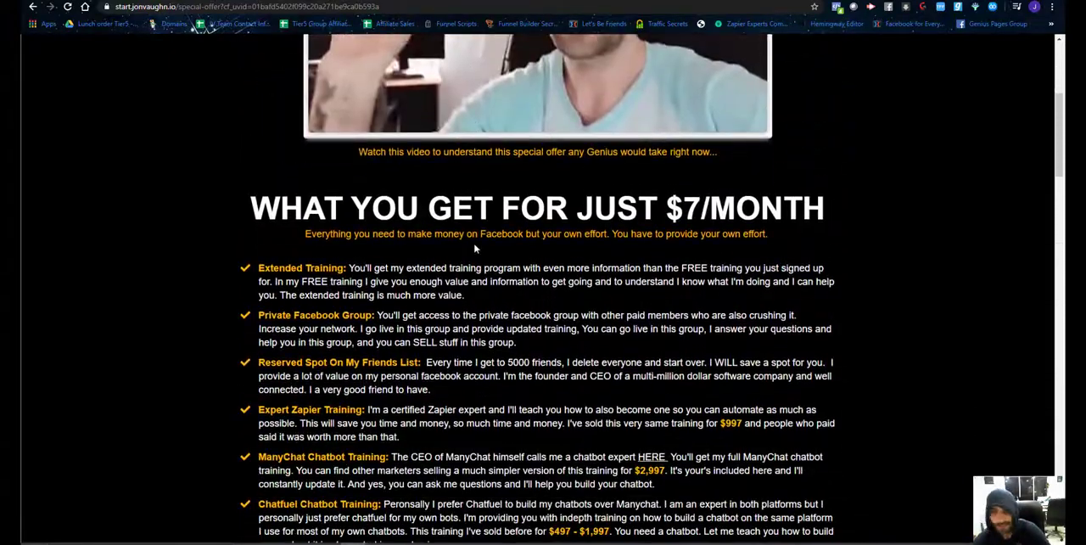
{"action": "scroll", "coordinate": [543, 288], "scroll_direction": "down", "scroll_amount": 3}
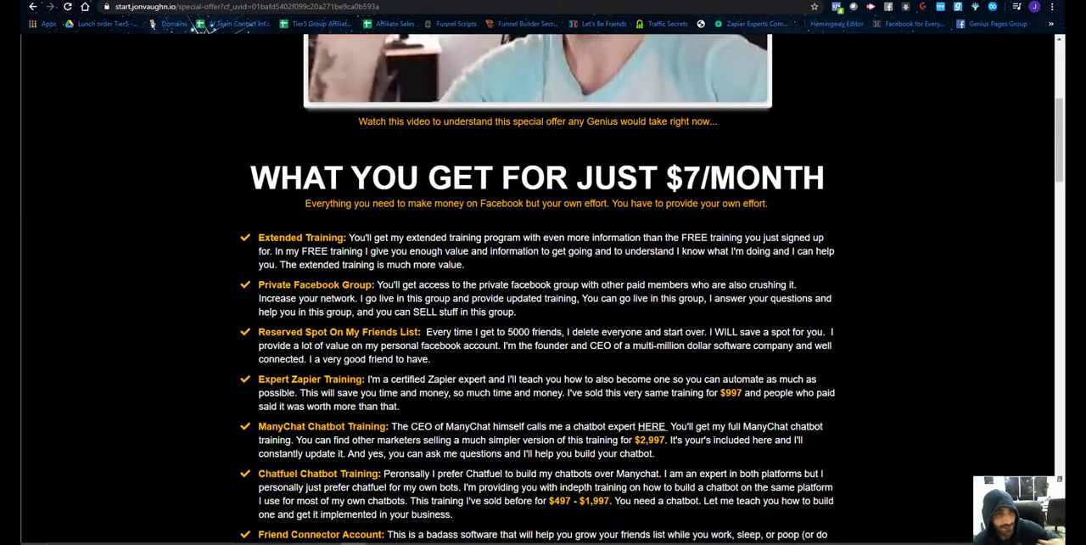